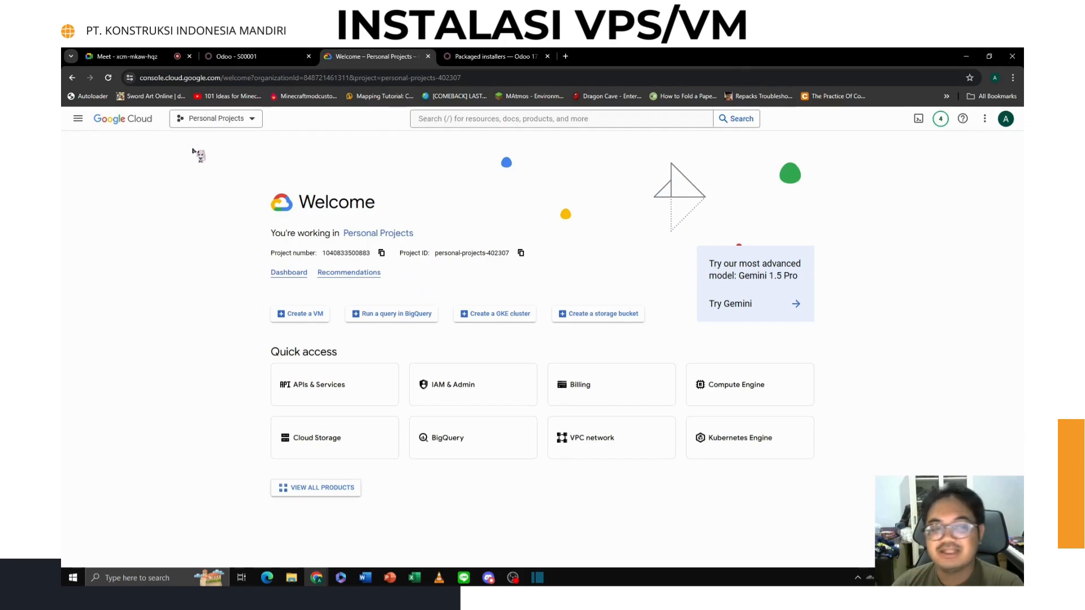
- Open the Compute Engine VM instances list and start creating a new VM instance
left_click(78, 120)
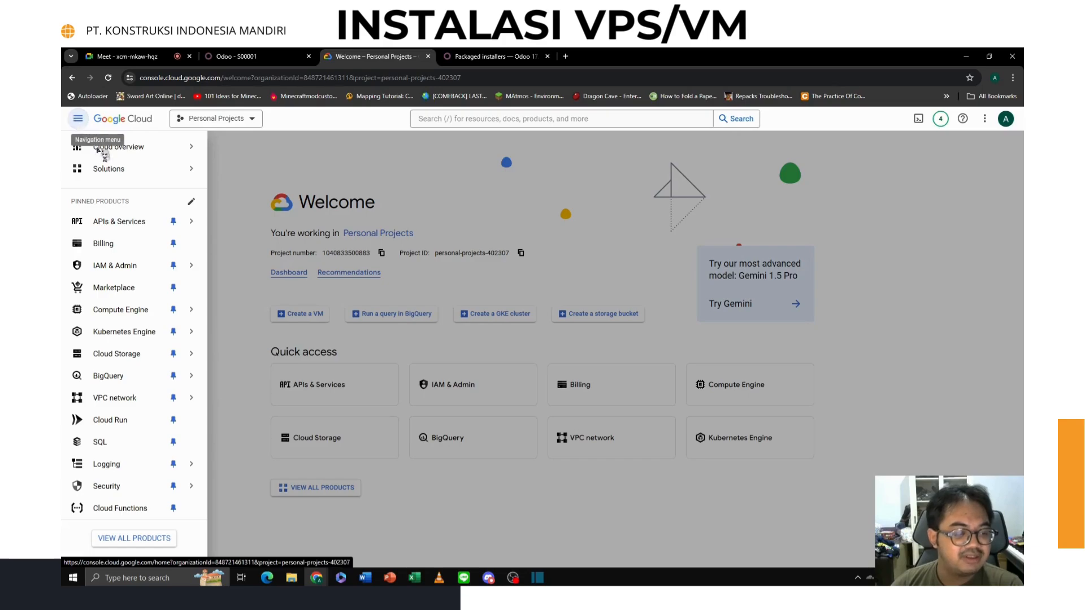
mouse_move(112, 314)
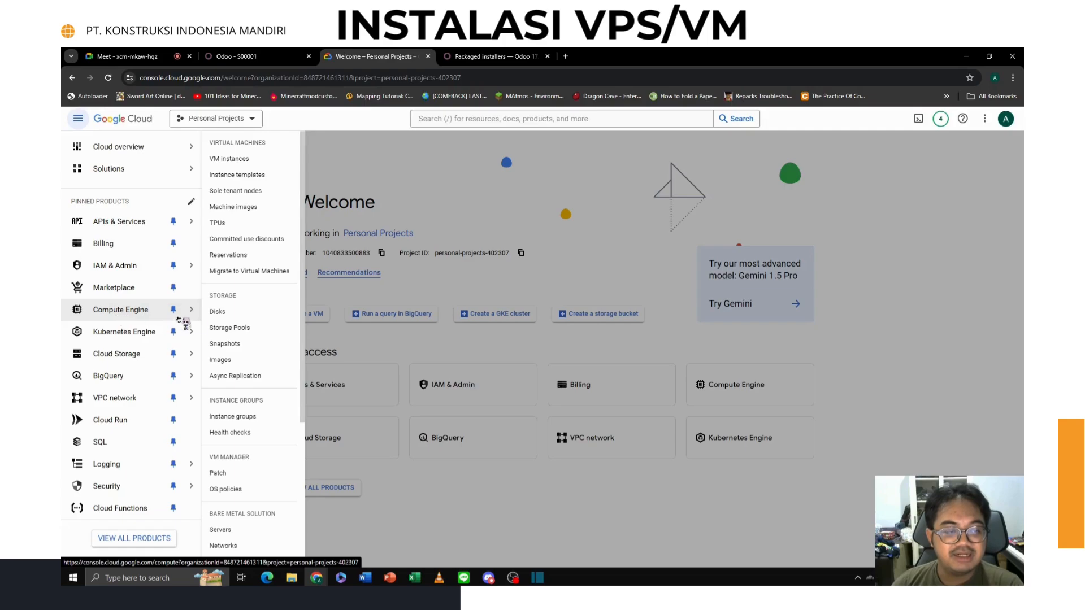
left_click(243, 159)
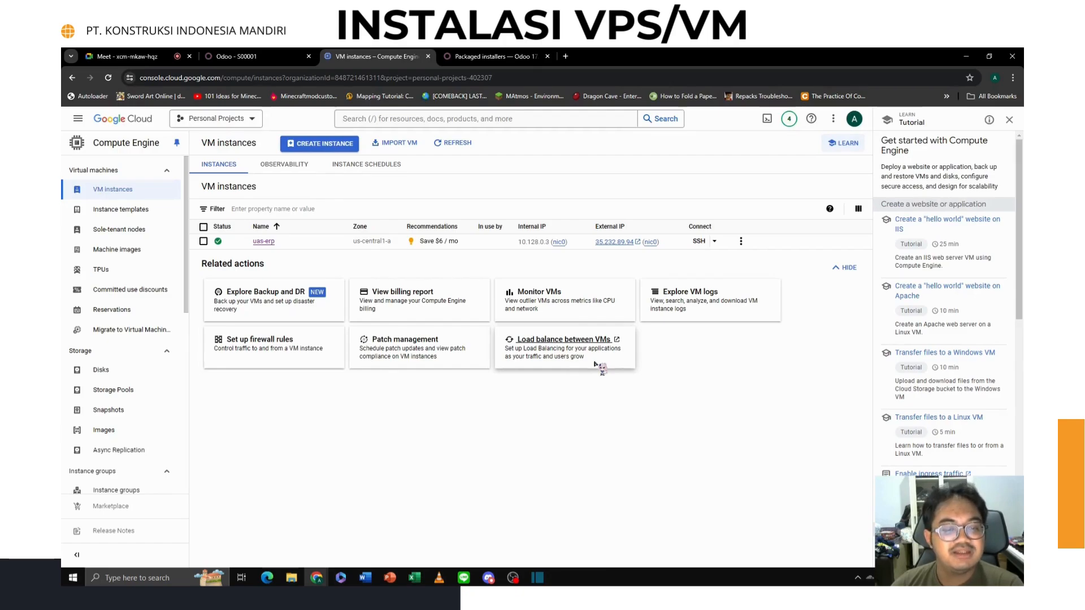
left_click(339, 145)
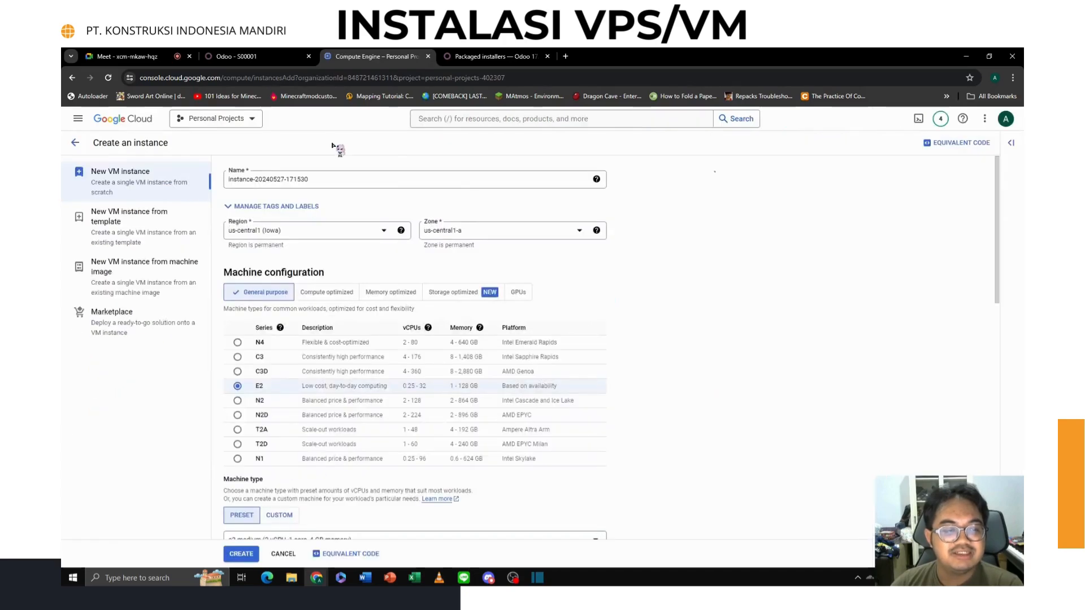
- Name the instance uas-erp-2 and keep region us-central1 (Iowa) with zone us-central1-a
left_click_drag(346, 183, 232, 185)
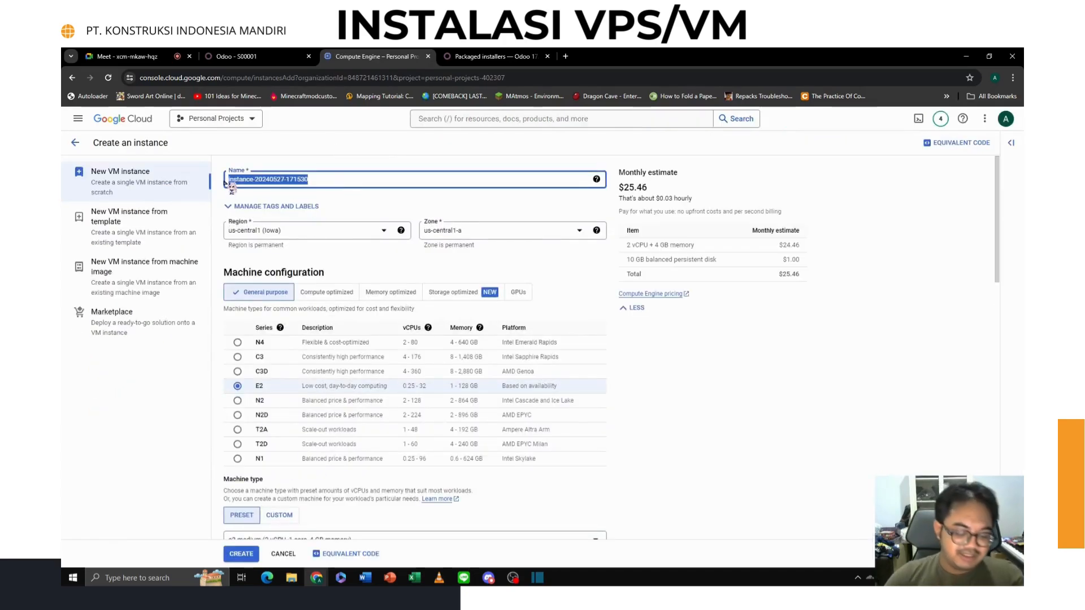
type("uas-erp-2")
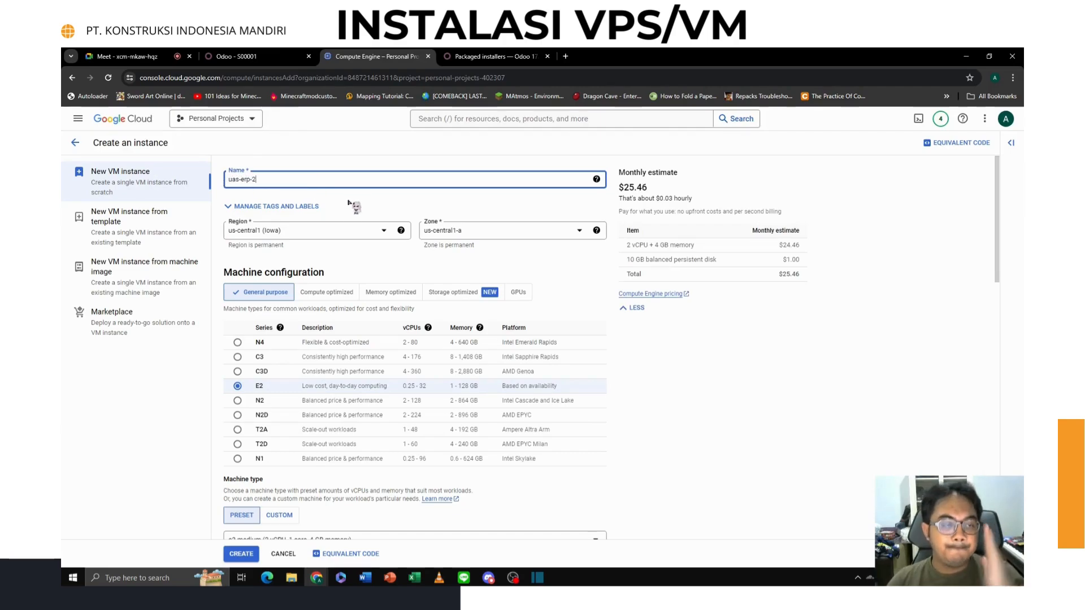
left_click(346, 232)
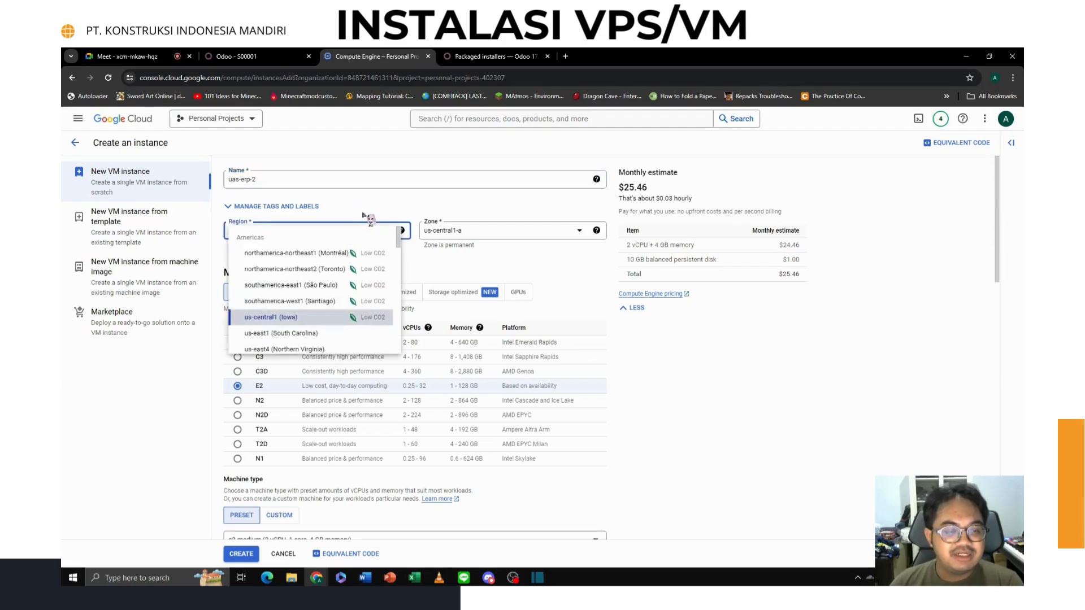
left_click(506, 233)
left_click(507, 236)
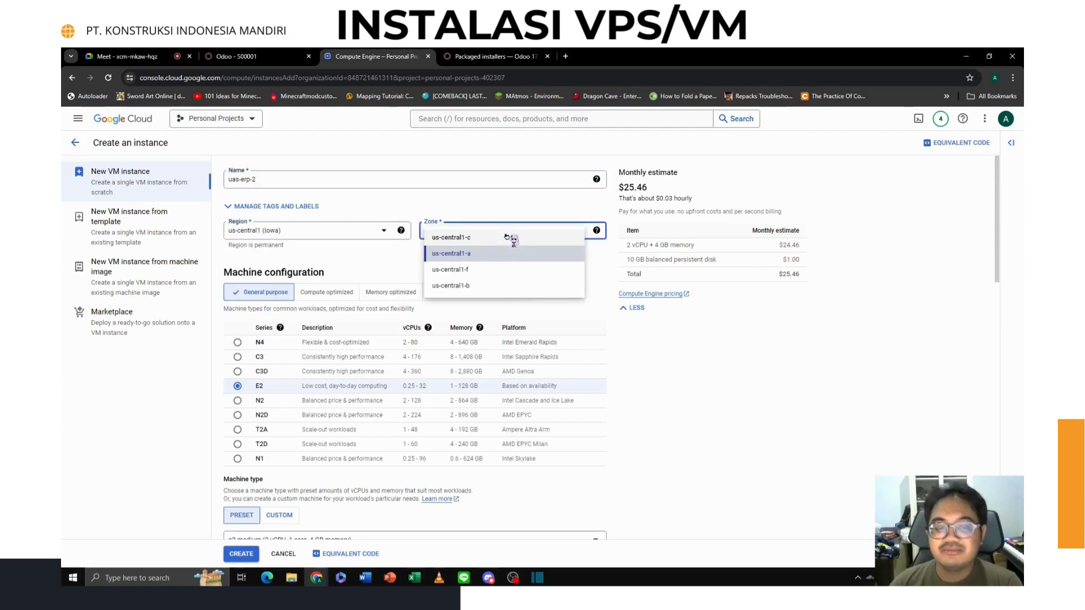
left_click(479, 209)
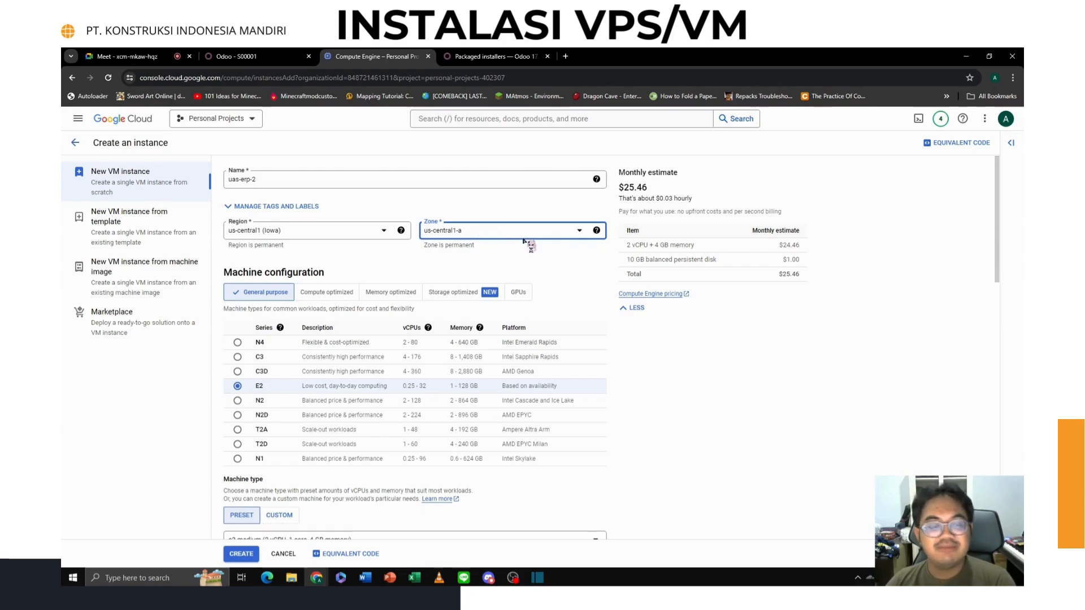
- Choose the shared-core e2-micro preset with 1 GB memory as the E2 machine type
scroll(524, 242, "down", 1)
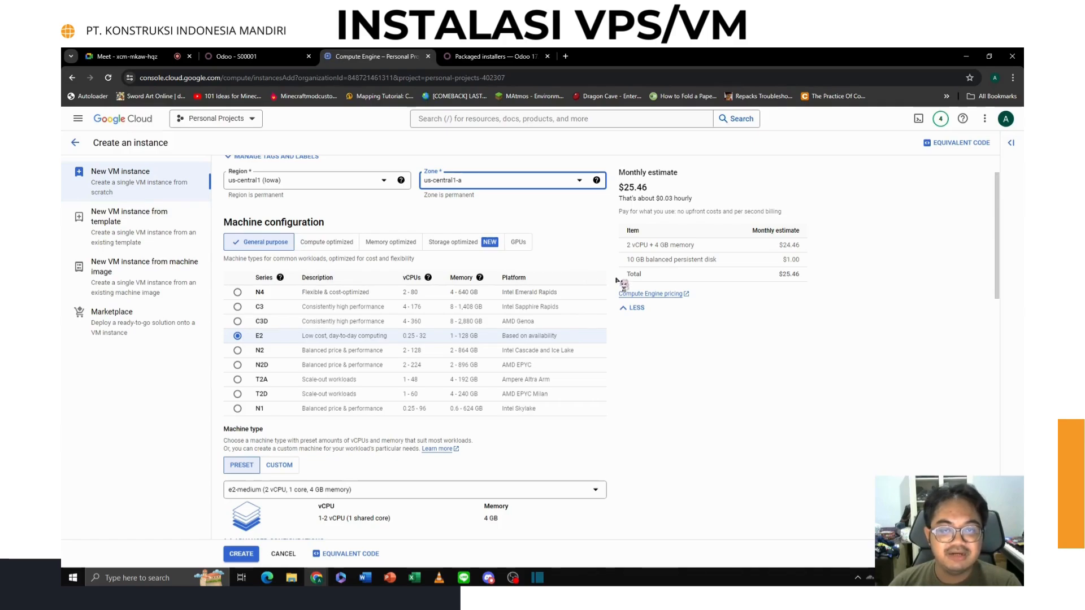
scroll(618, 281, "down", 1)
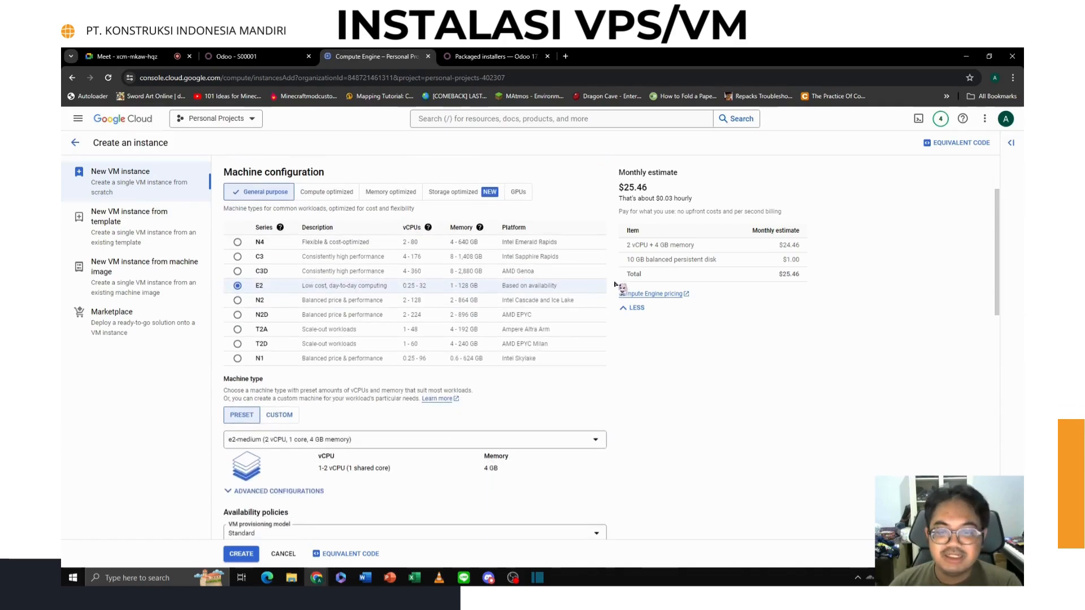
scroll(615, 286, "down", 2)
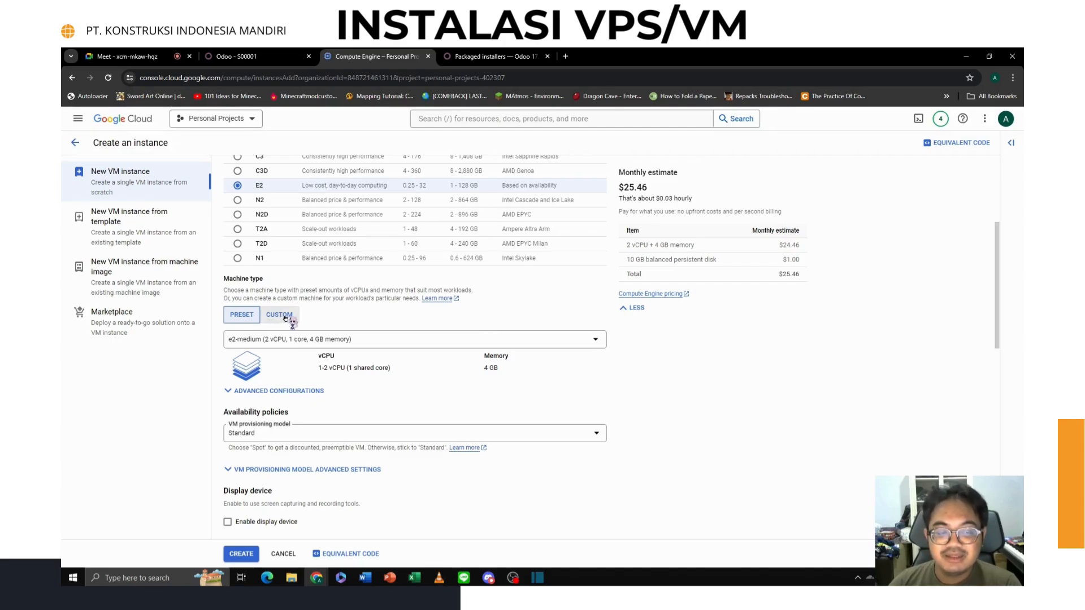
left_click(394, 340)
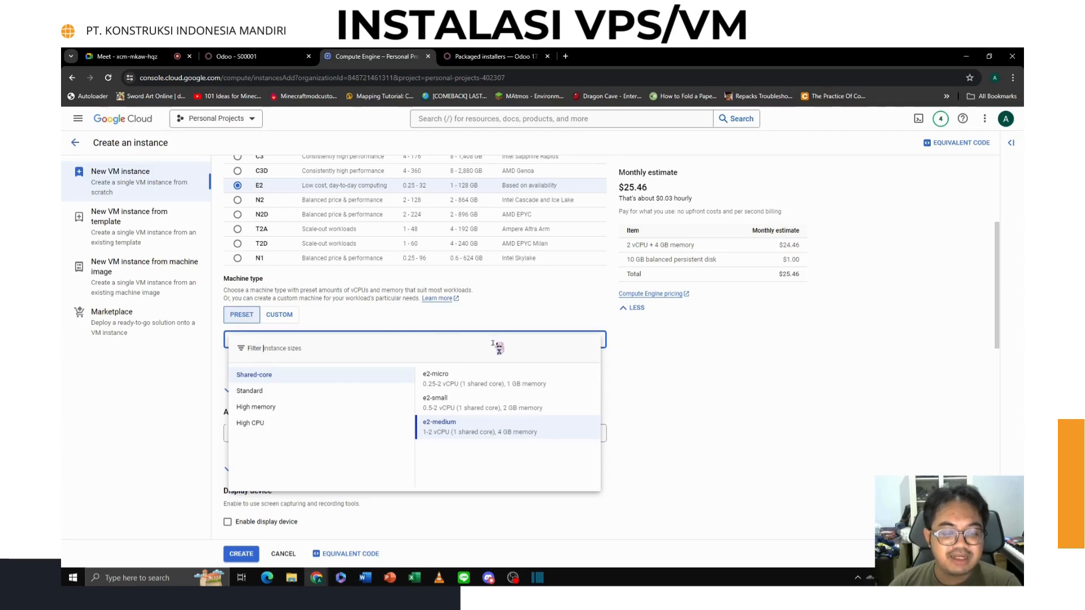
left_click(490, 379)
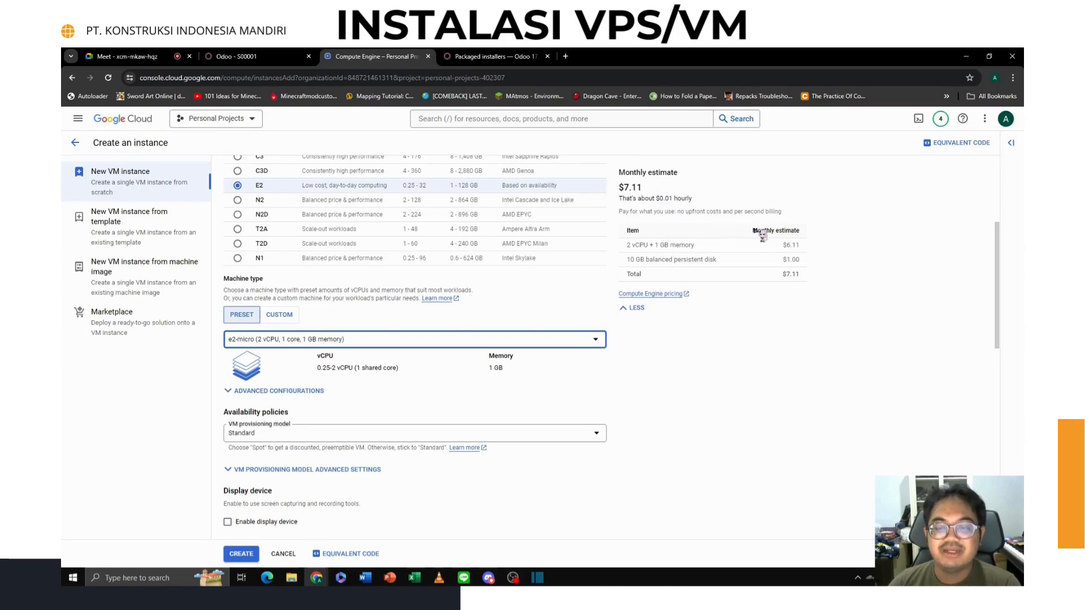
left_click(428, 341)
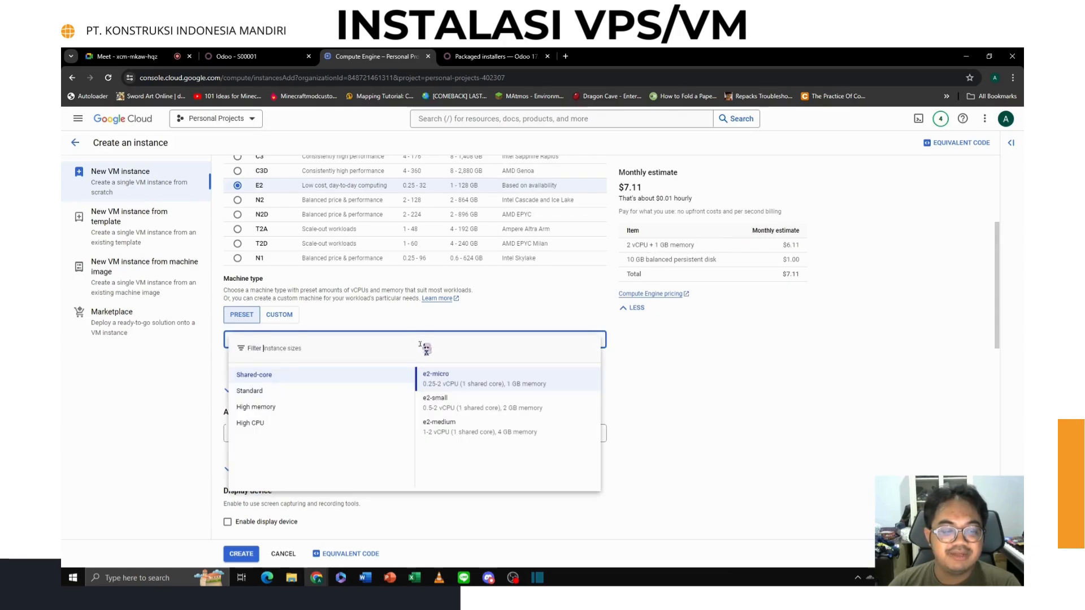
left_click(675, 351)
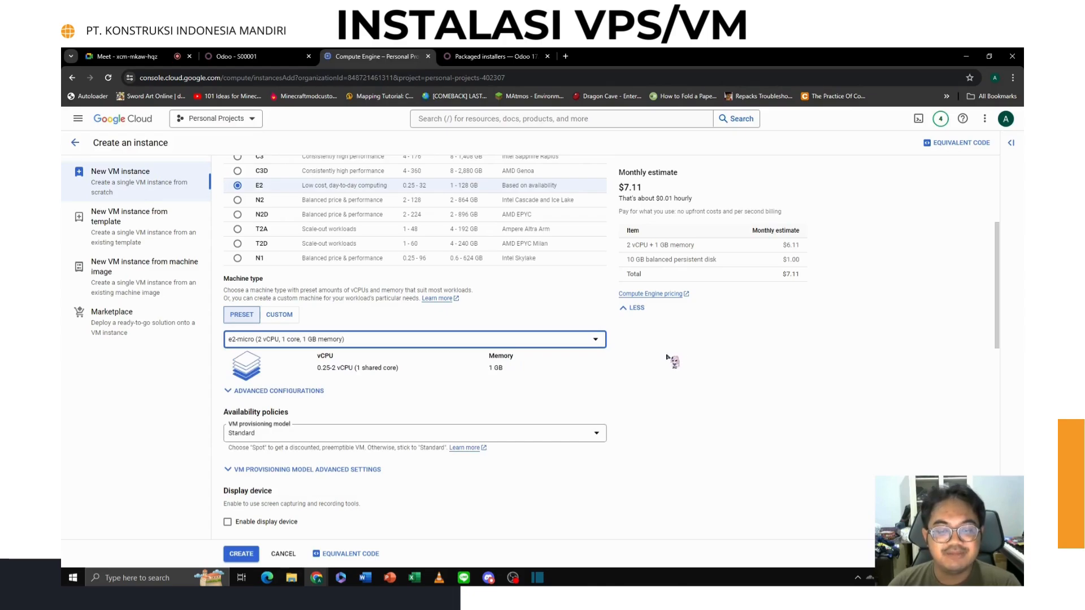
- Keep the VM provisioning model set to Standard under the availability policies
scroll(543, 390, "down", 1)
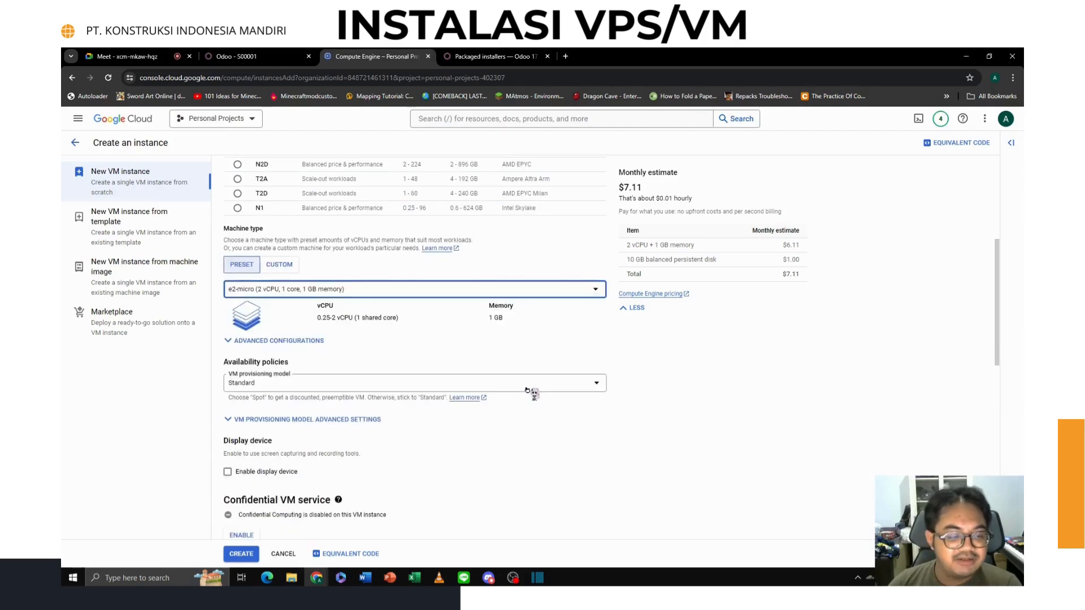
left_click(551, 387)
left_click(554, 389)
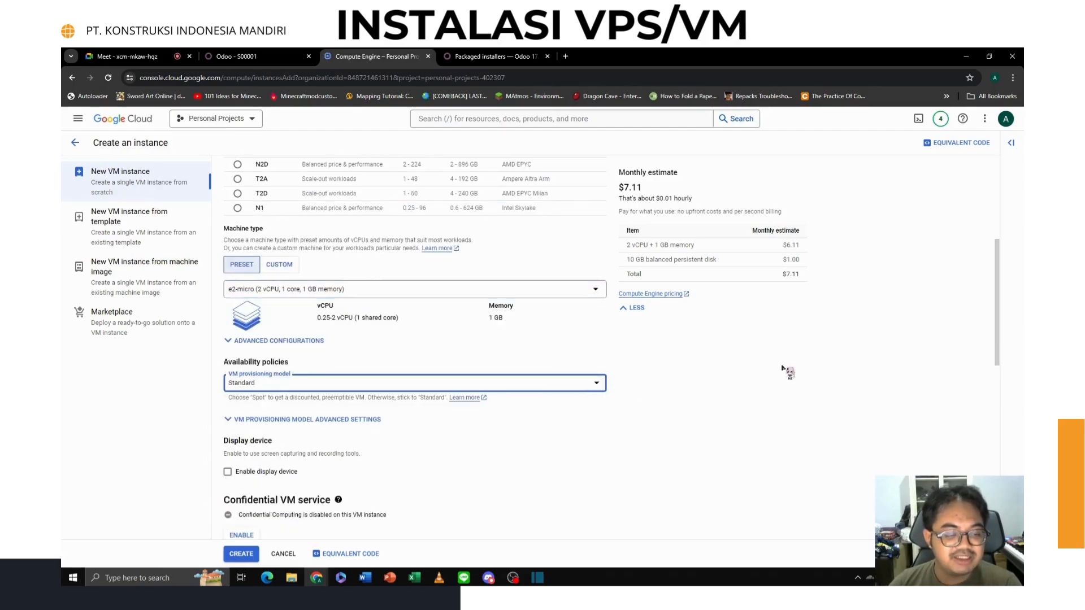
- Open the boot disk settings for editing and set the public image's operating system to Ubuntu
scroll(630, 382, "down", 1)
scroll(633, 383, "down", 2)
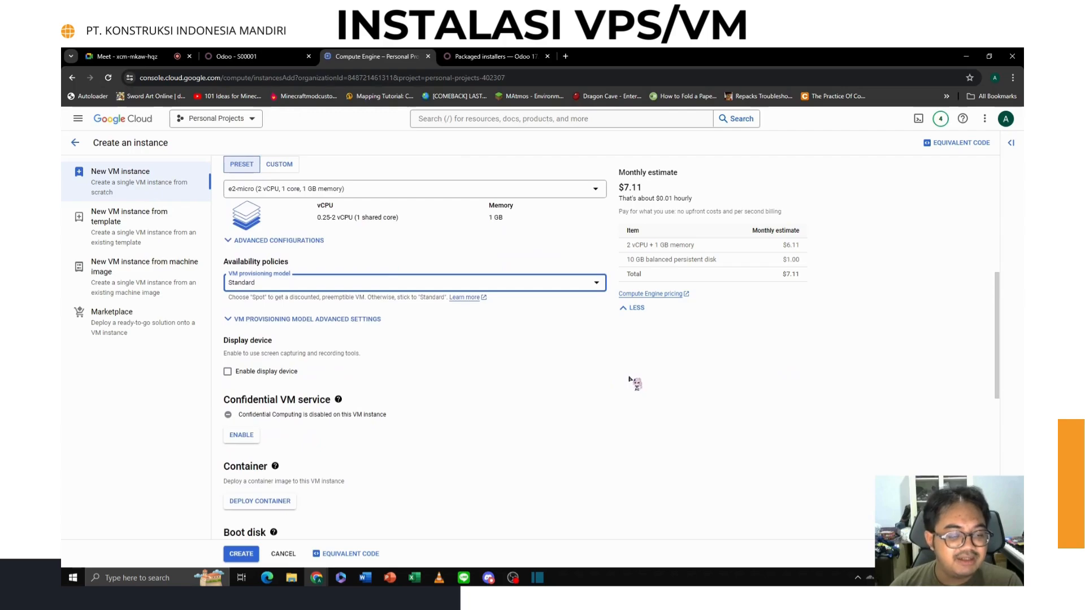
scroll(634, 382, "down", 1)
scroll(363, 311, "down", 1)
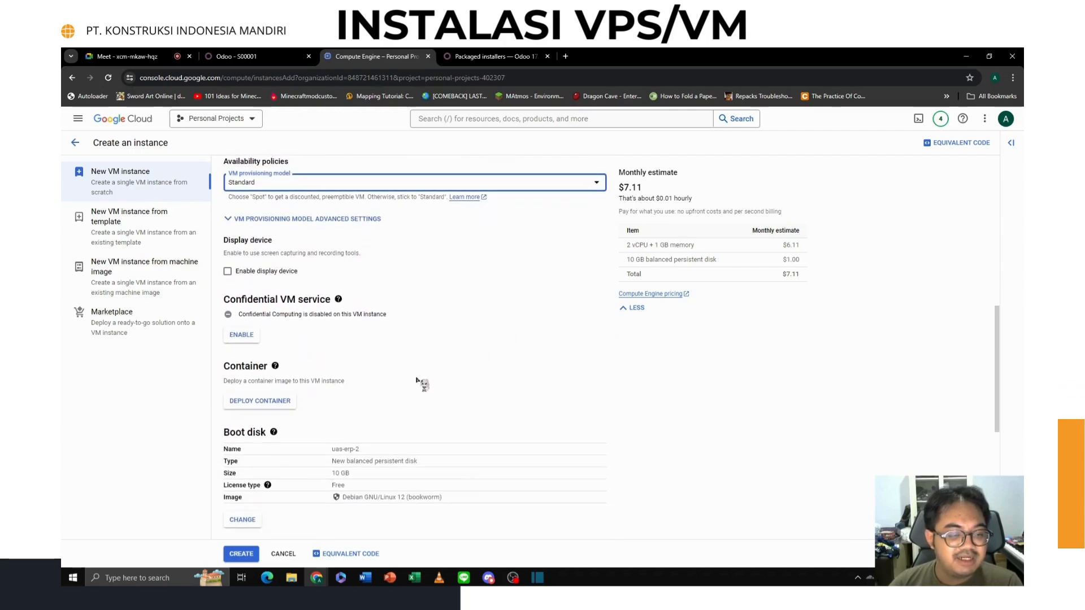
scroll(438, 387, "down", 2)
scroll(441, 387, "down", 2)
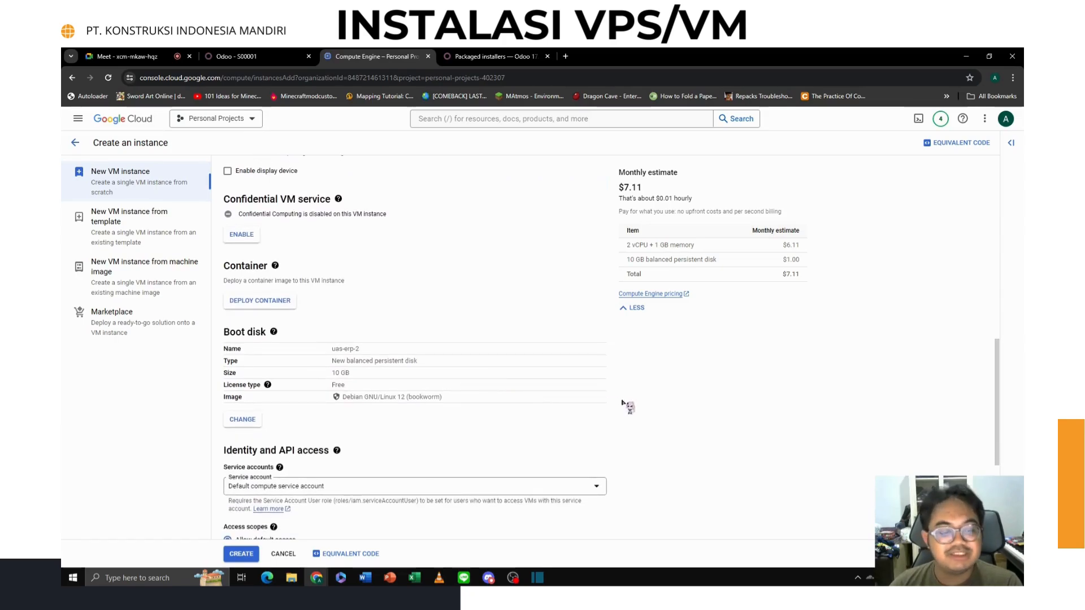
left_click(243, 420)
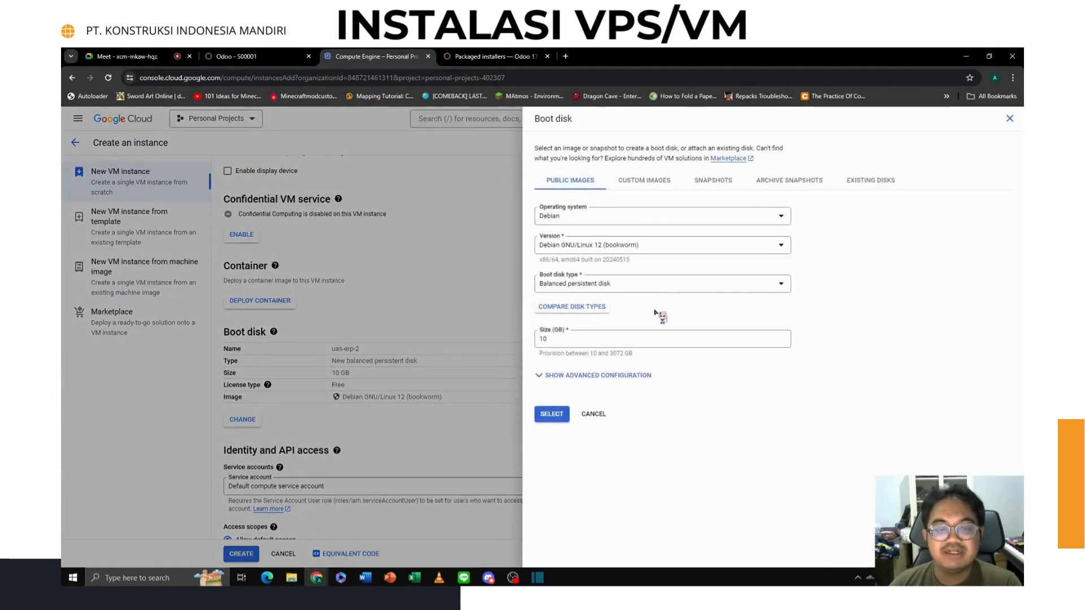
left_click(656, 219)
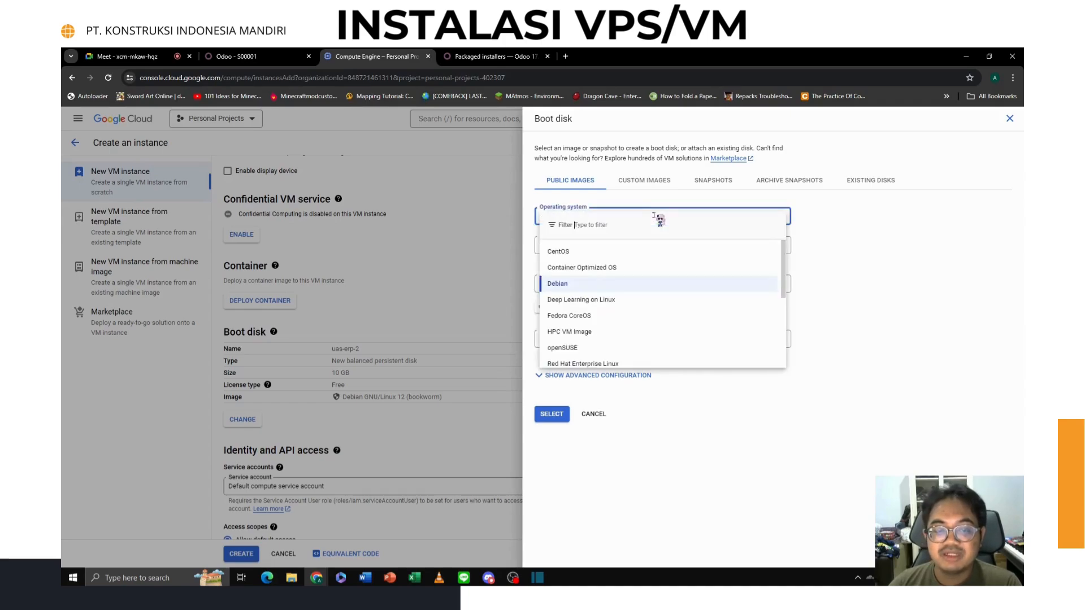
type("ubun")
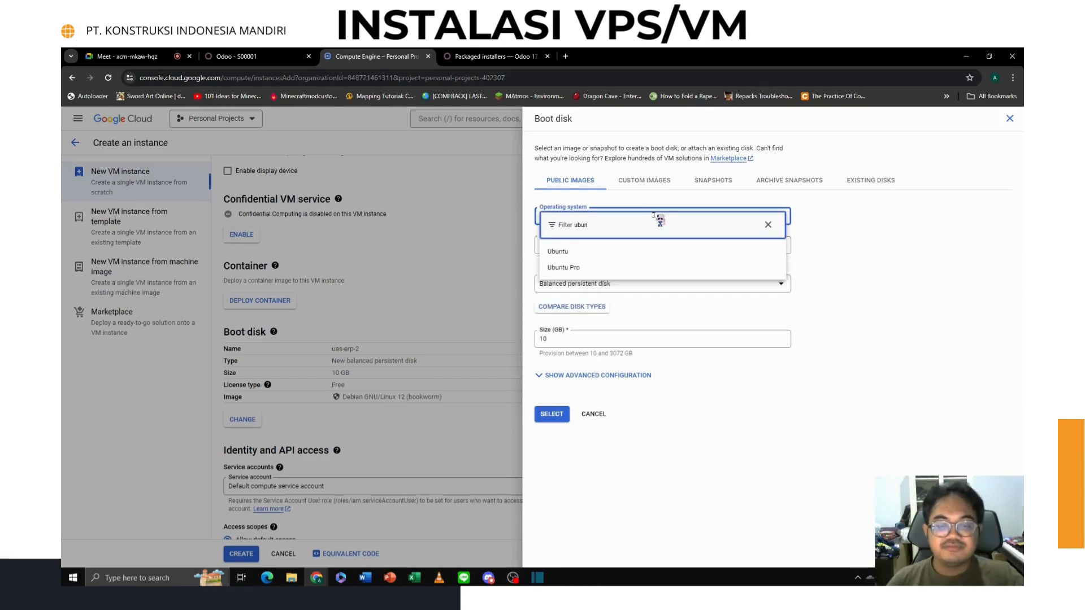
left_click(618, 252)
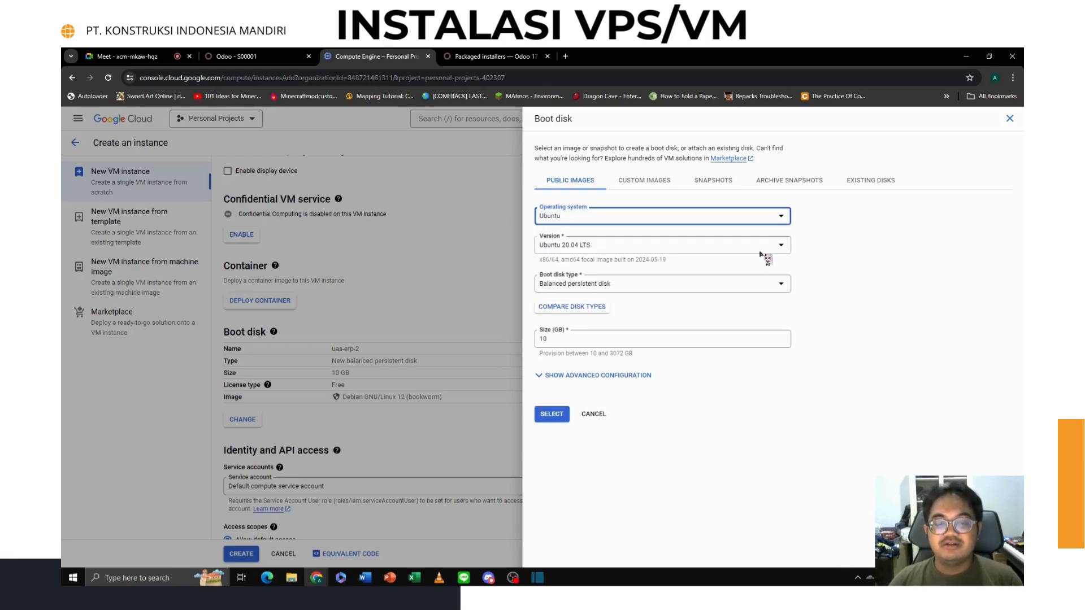
- Try to use the Arm64 build of Ubuntu 22.04 LTS as the boot disk version
left_click(768, 252)
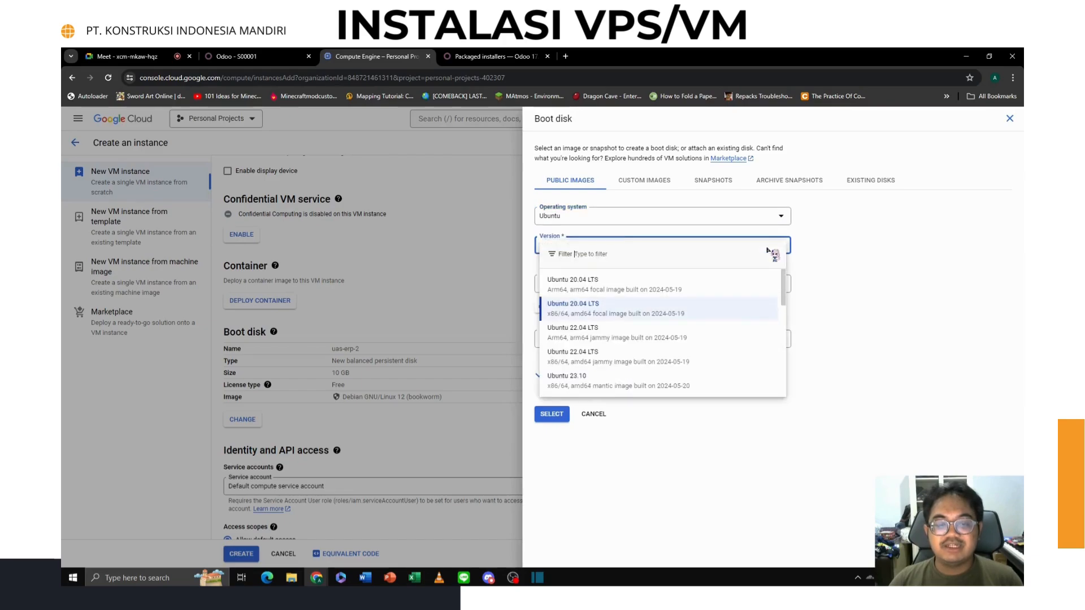
left_click(879, 253)
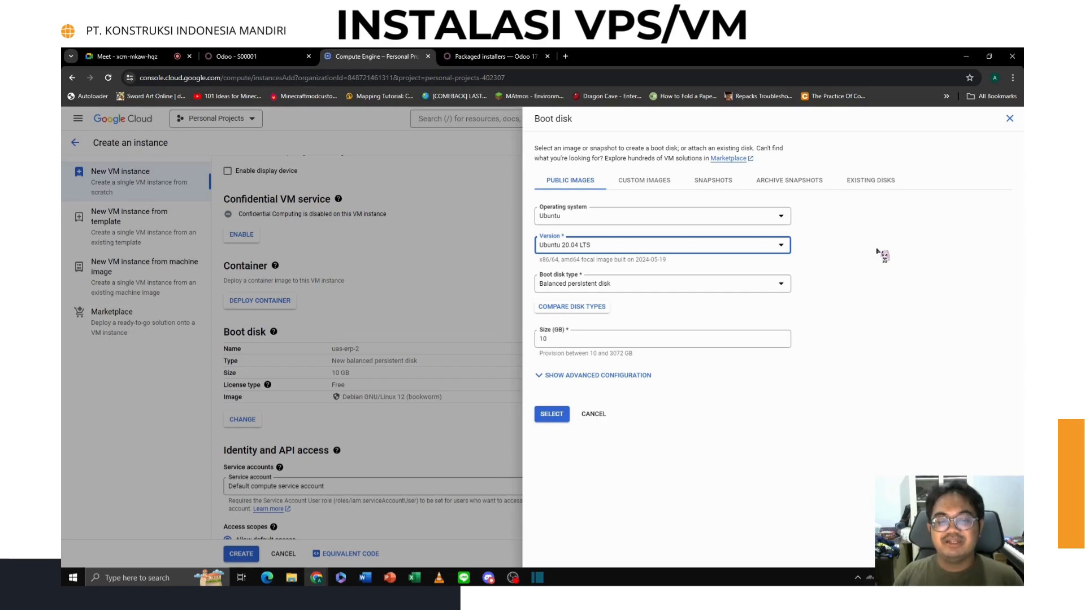
left_click(779, 247)
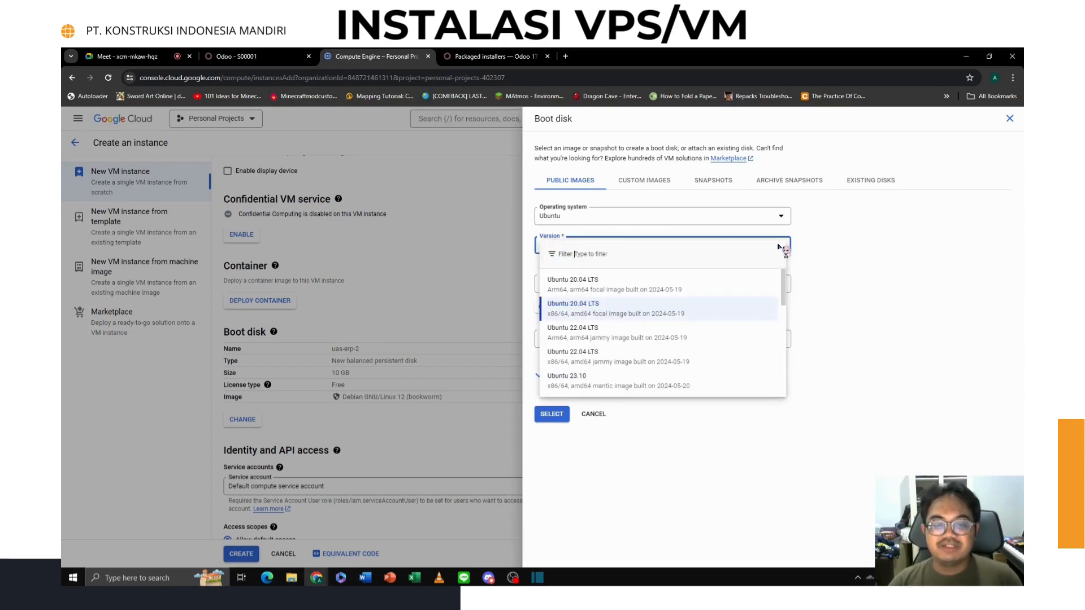
left_click(714, 333)
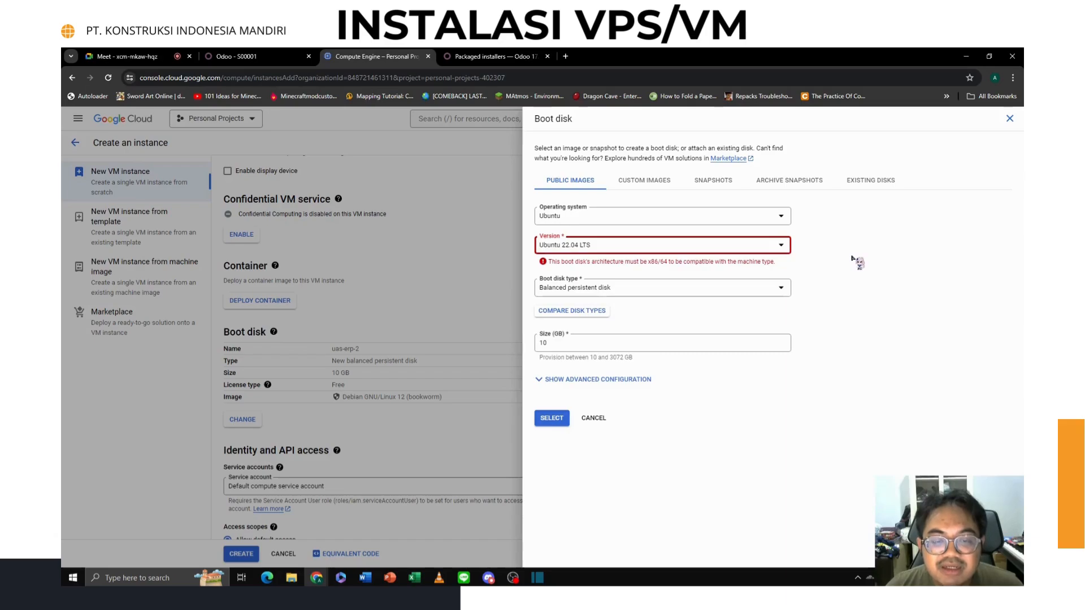
left_click(760, 218)
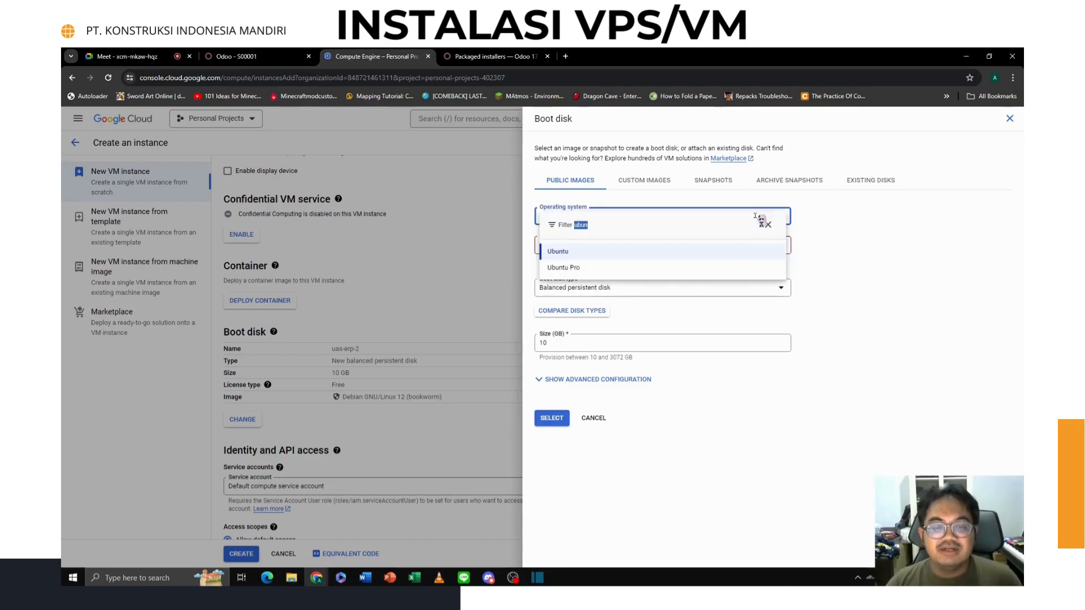
left_click(860, 266)
- Select the x86/64 build of Ubuntu 22.04 LTS and set the balanced persistent boot disk's size to 20 GB
left_click(753, 249)
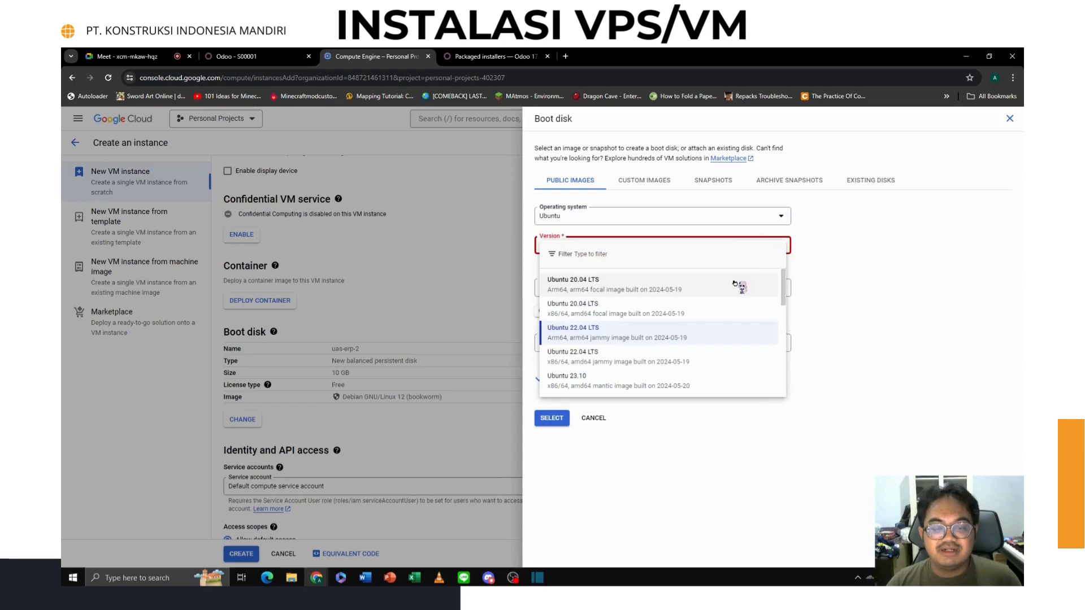
left_click(718, 361)
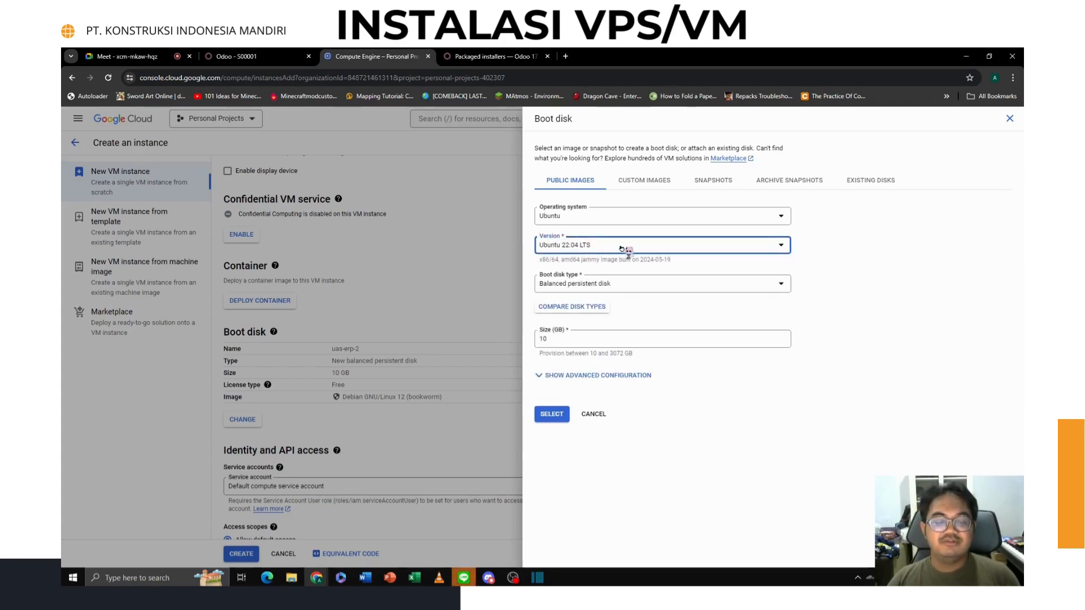
left_click(656, 285)
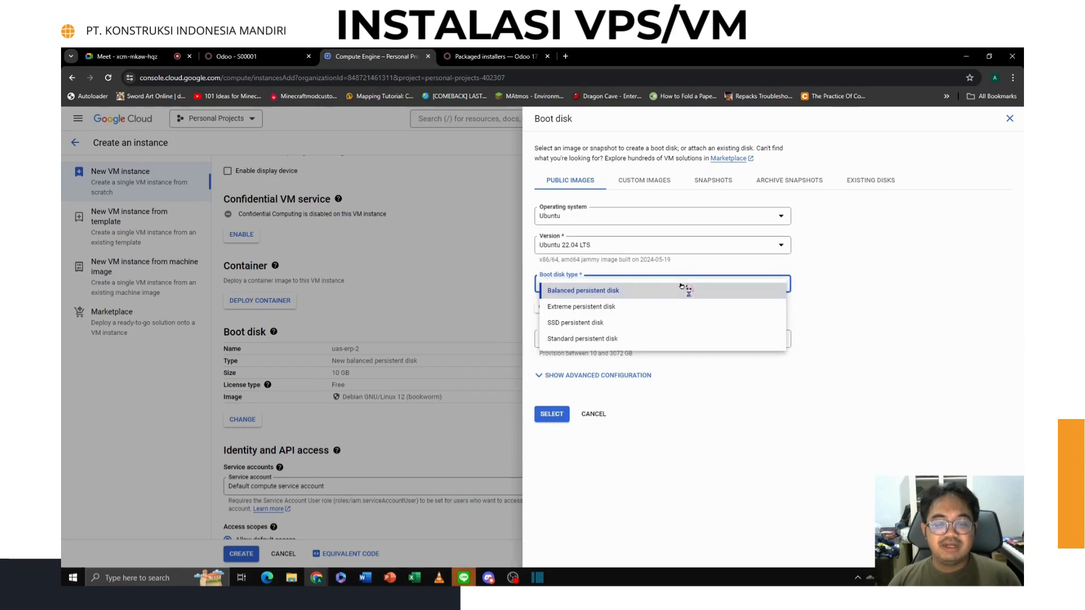
left_click(683, 289)
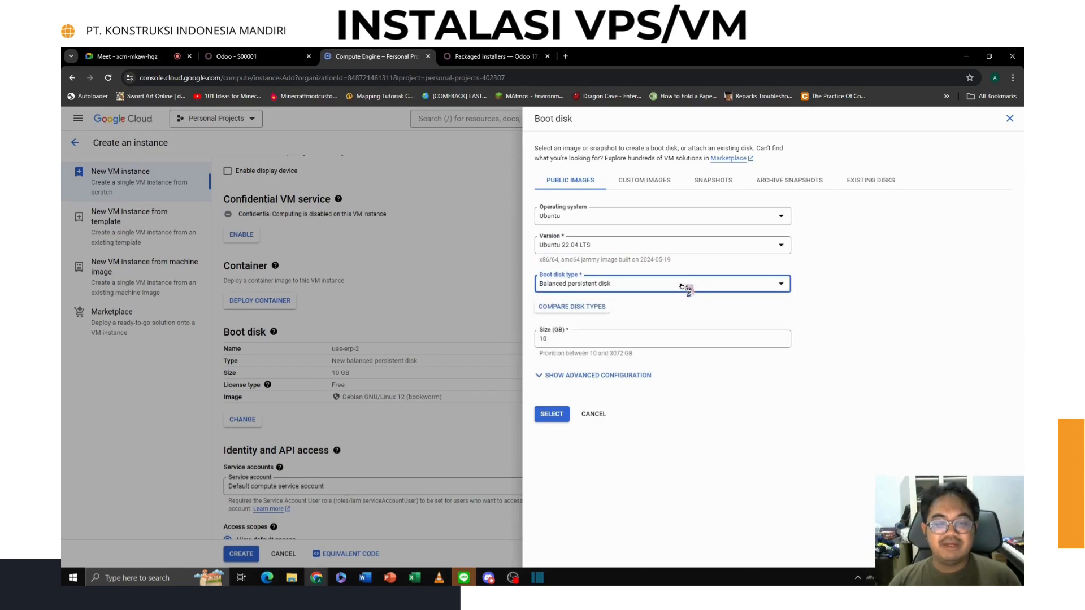
left_click(656, 340)
left_click_drag(659, 342, 531, 341)
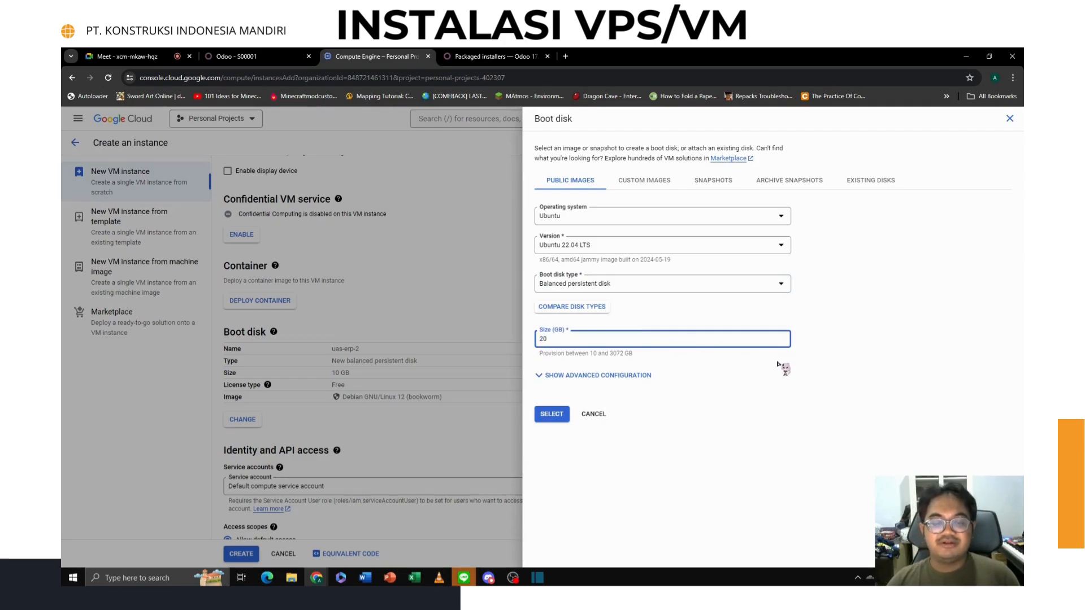
- Confirm the boot disk settings and allow HTTP traffic, HTTPS traffic and load balancer health checks in the VM's firewall options
left_click(560, 415)
scroll(654, 400, "down", 3)
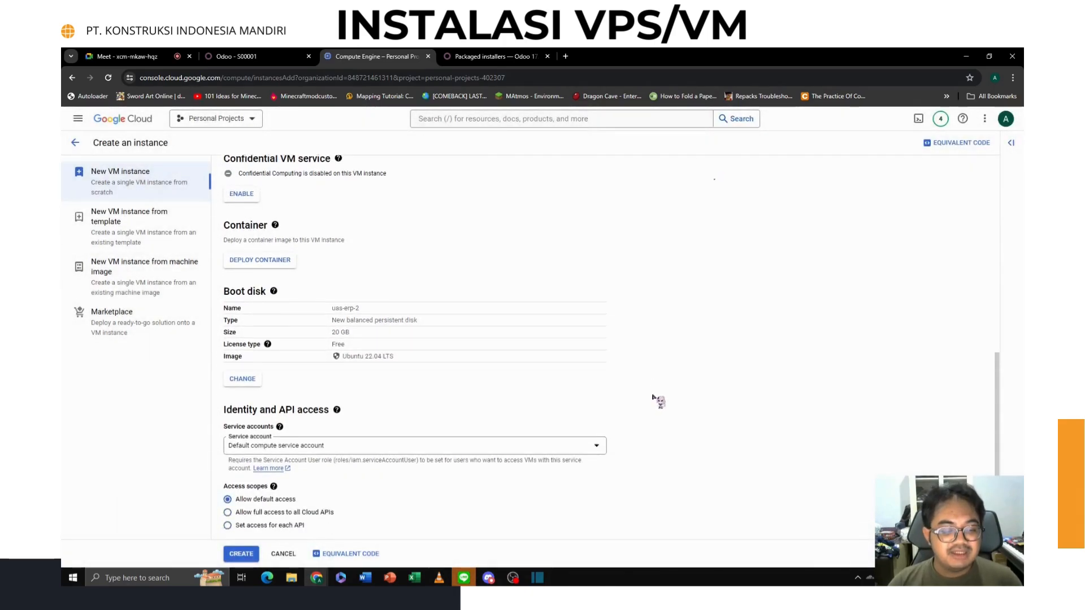
scroll(587, 392, "down", 1)
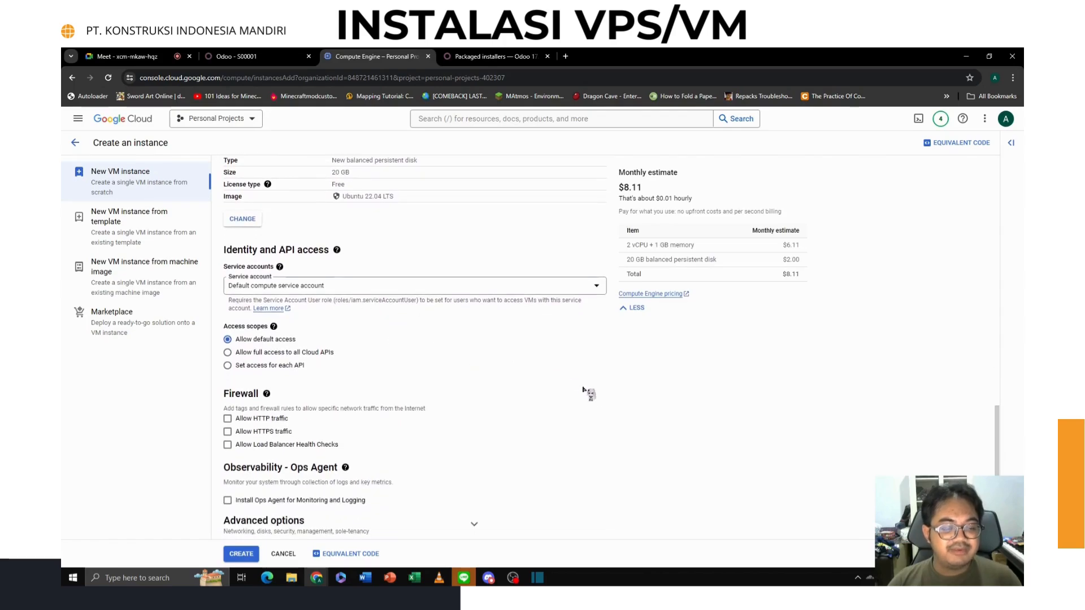
left_click(227, 419)
left_click(228, 431)
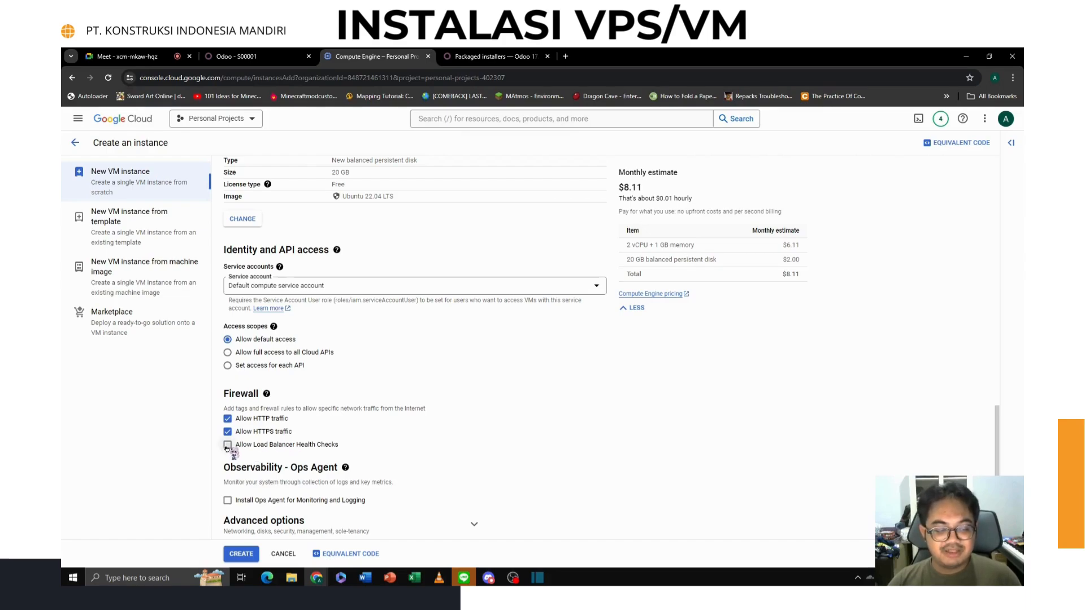
left_click(228, 446)
- Expand the advanced options and look over the networking, disks, security, management and sole-tenancy sections
scroll(514, 422, "down", 1)
left_click(475, 501)
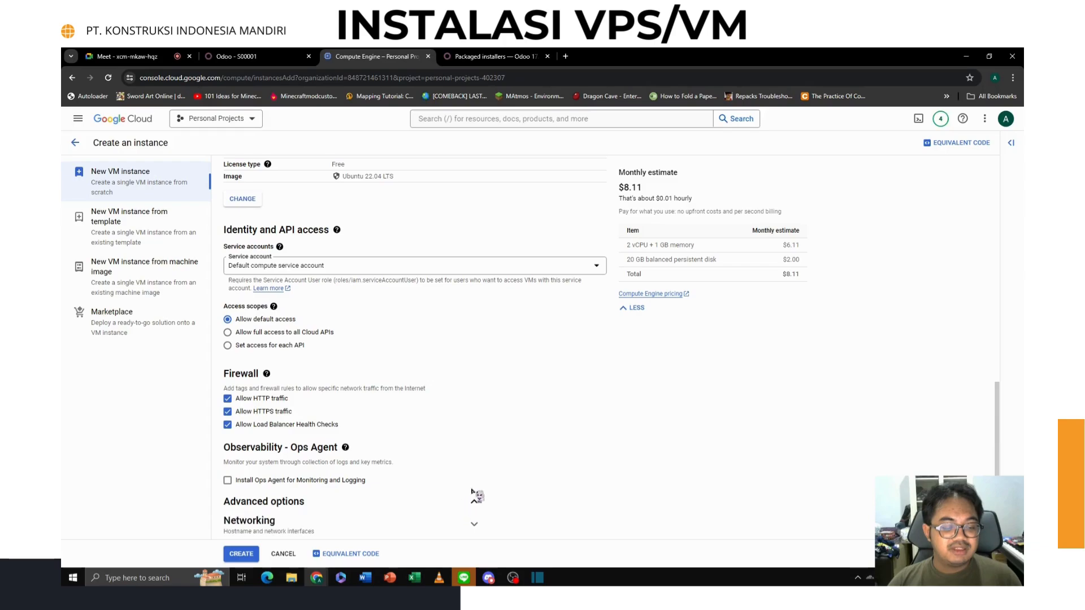
scroll(471, 491, "down", 4)
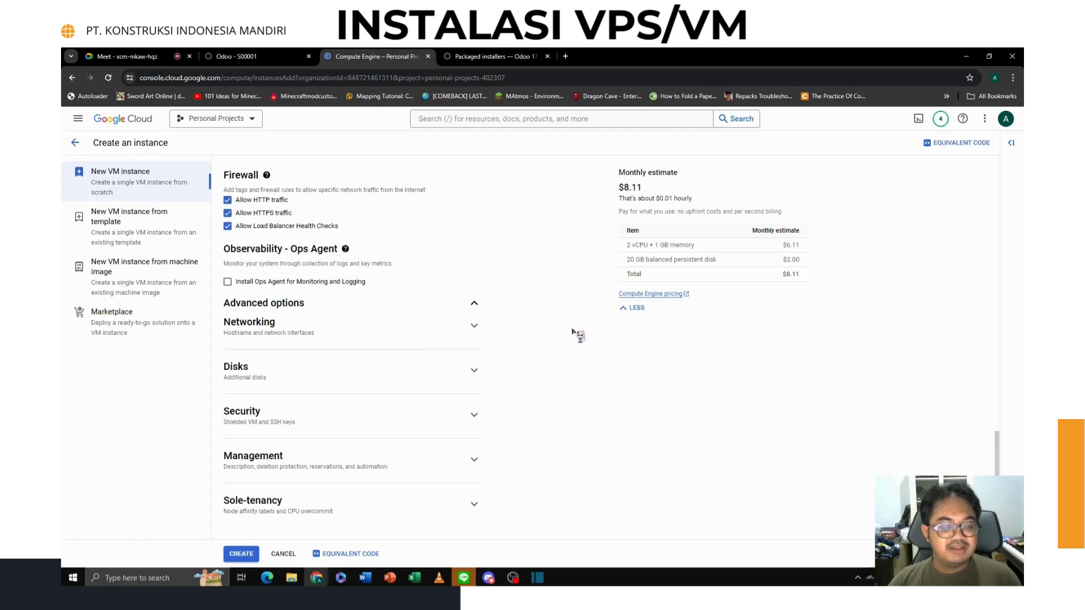
- Check the balanced persistent disk's cost in the monthly estimate and create the uas-erp-2 instance
scroll(447, 305, "up", 15)
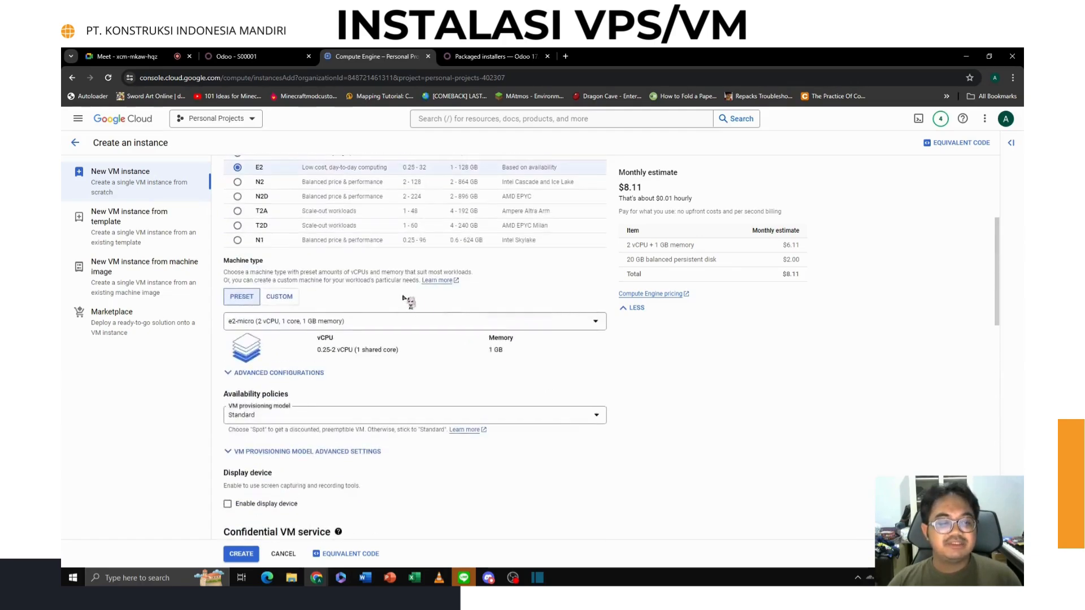
double_click(632, 260)
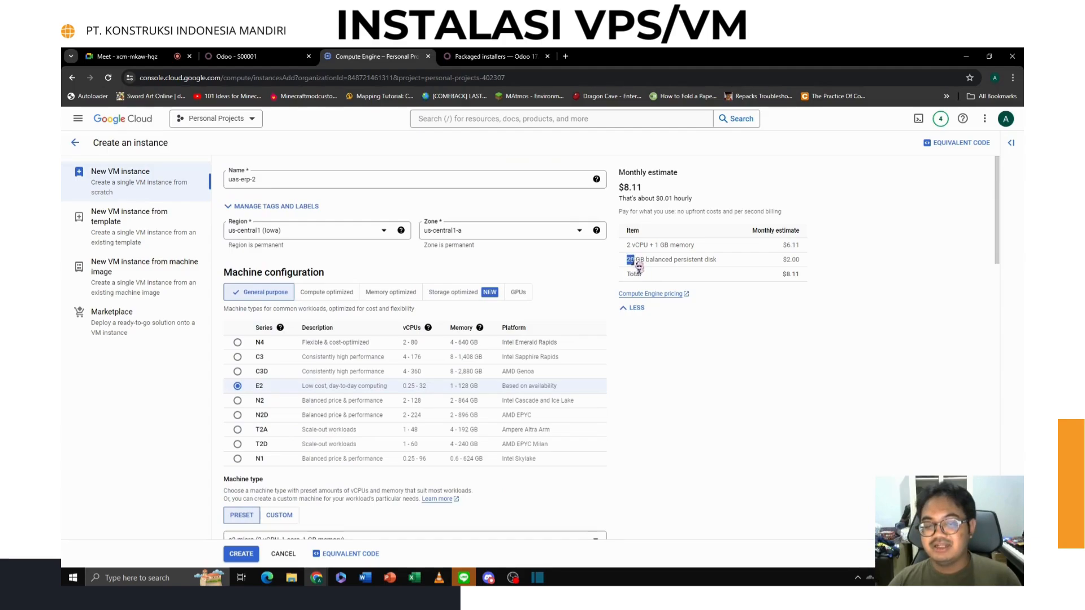
left_click_drag(638, 266, 808, 263)
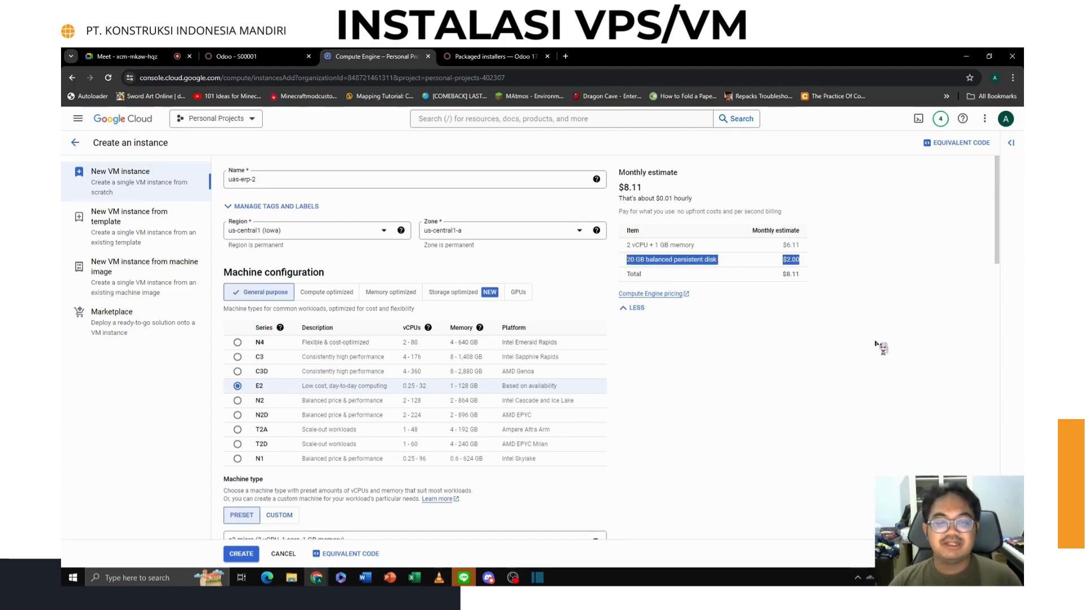
left_click(877, 355)
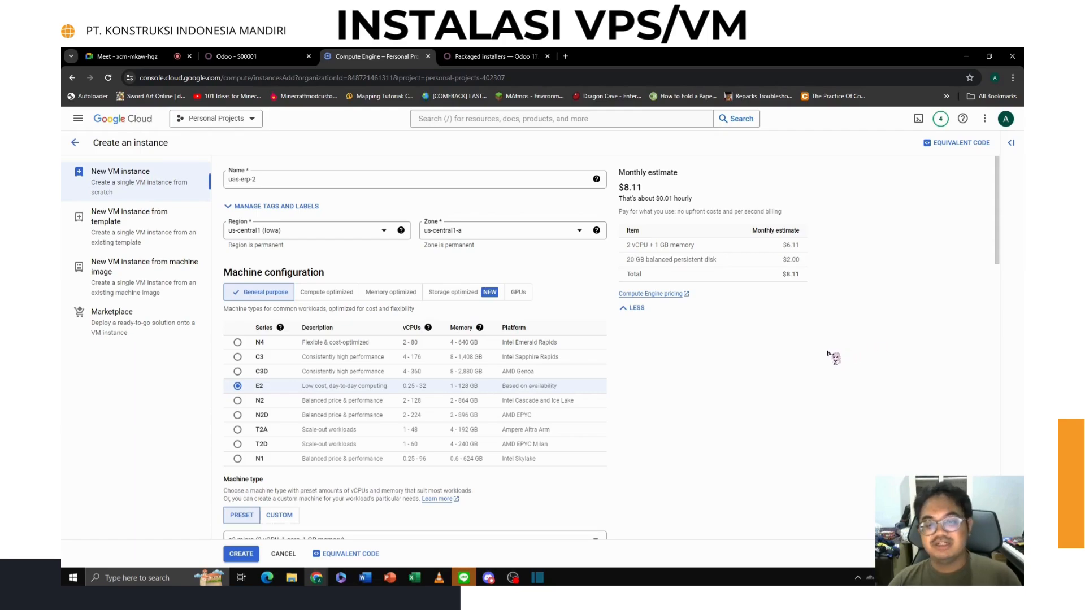
scroll(814, 359, "down", 15)
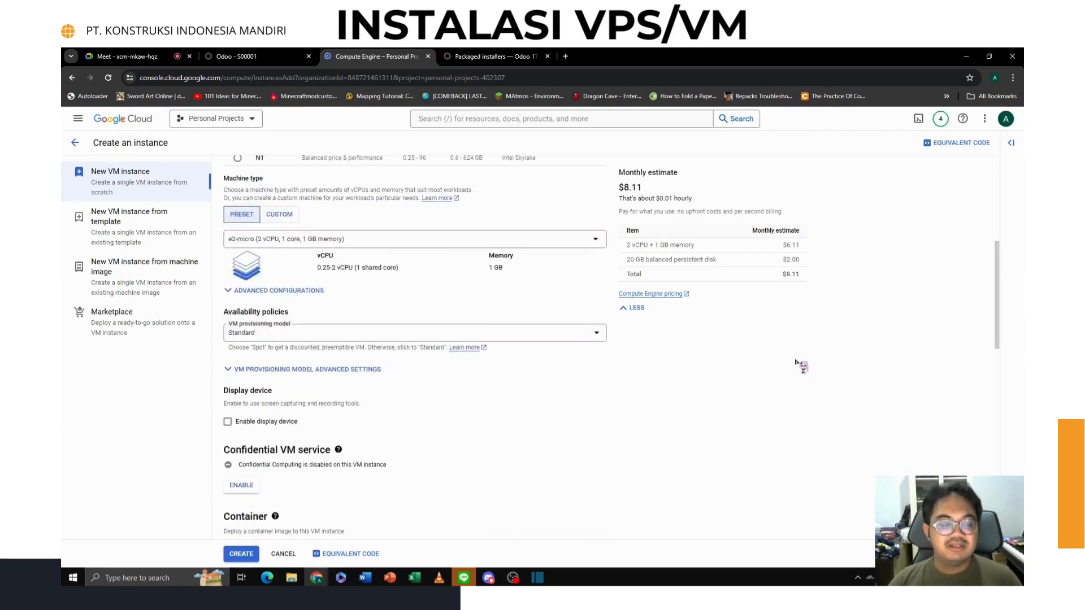
left_click(243, 554)
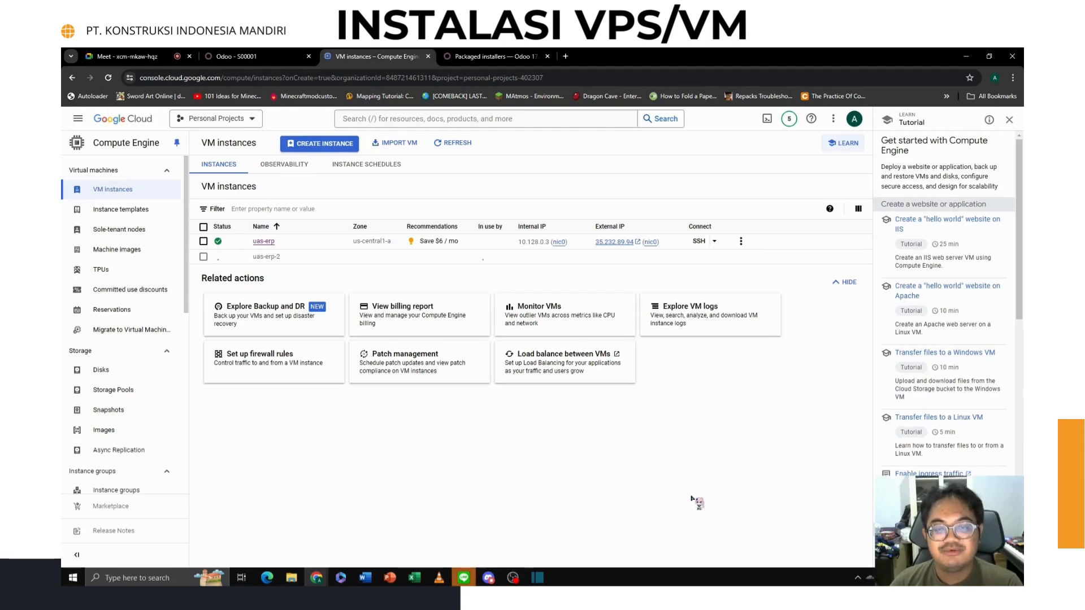
- Open the VPC network's firewall policies and look through the VPC firewall rules for the odoo rule
left_click(83, 122)
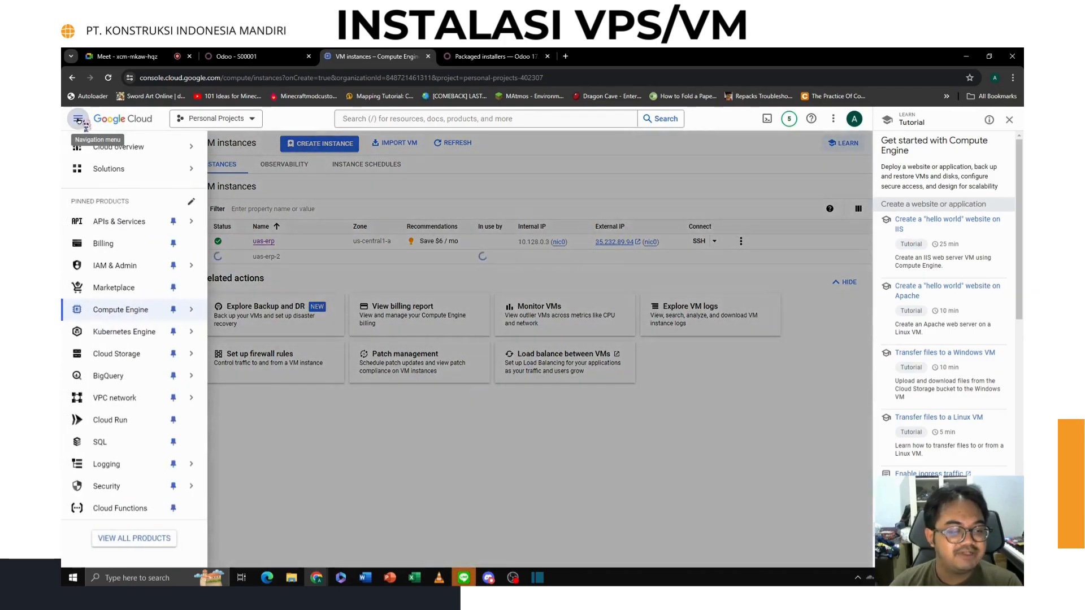
mouse_move(129, 400)
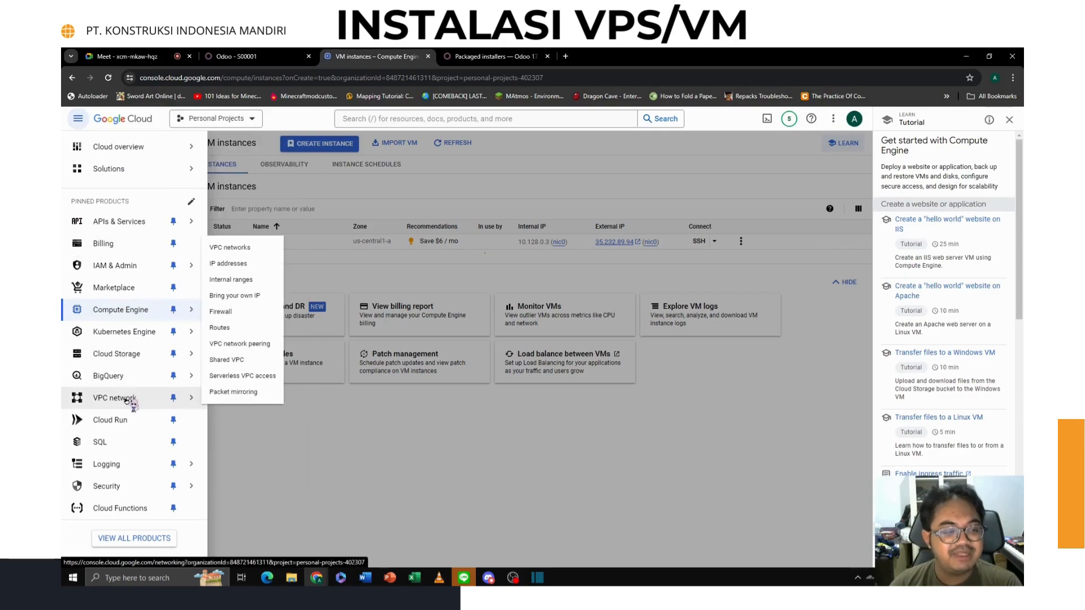
left_click(233, 313)
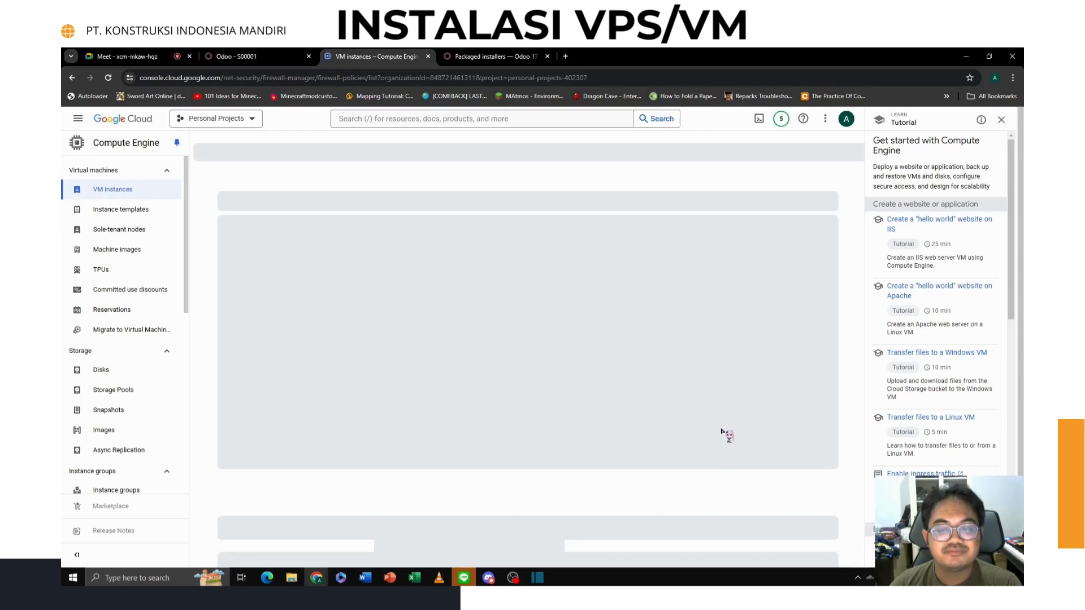
scroll(610, 371, "down", 2)
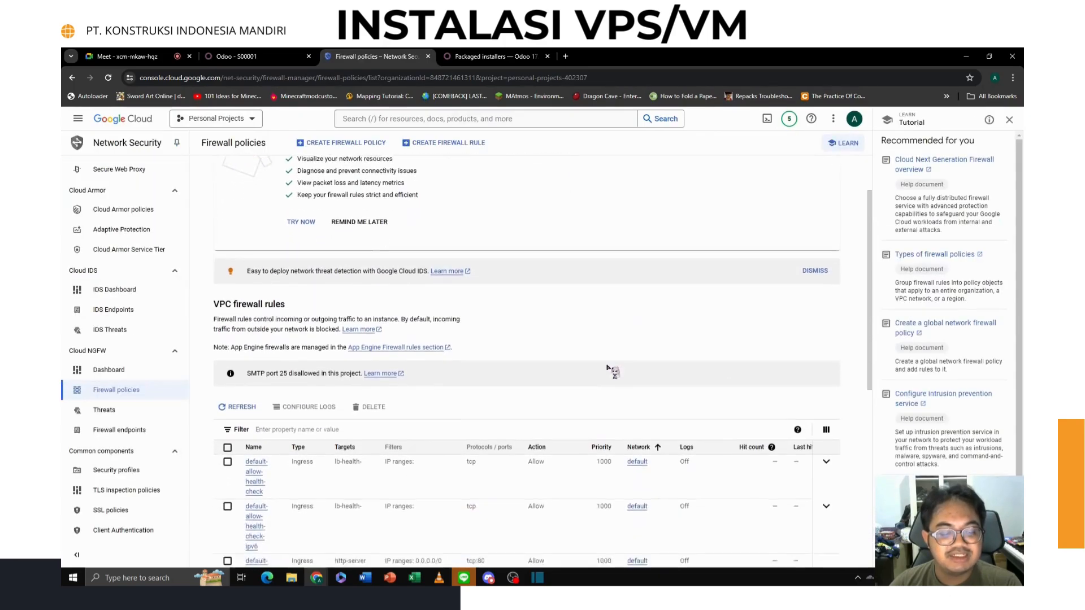
scroll(608, 368, "down", 1)
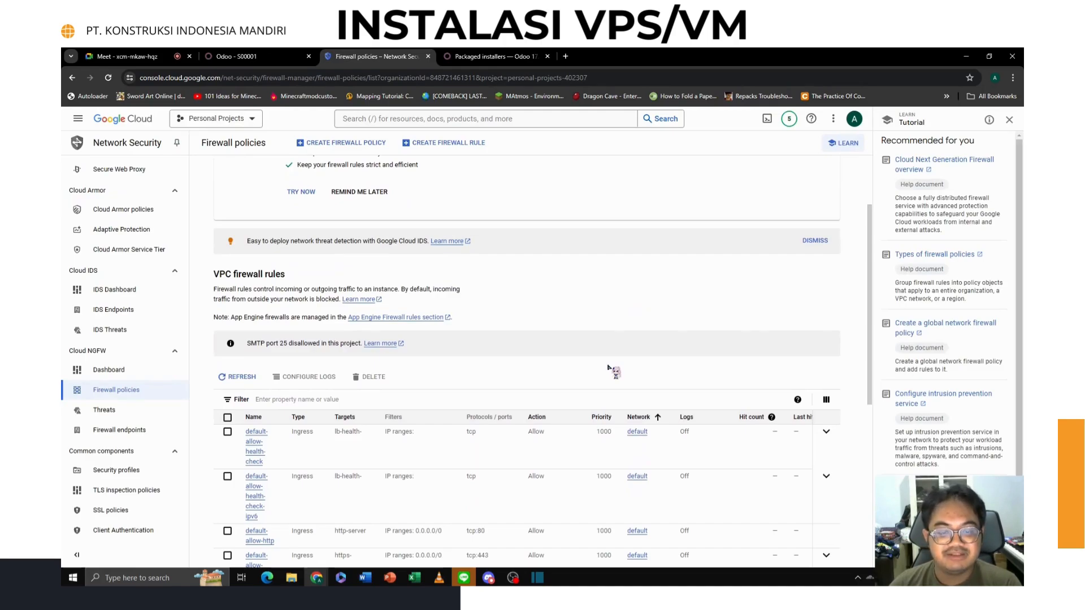
scroll(605, 367, "down", 3)
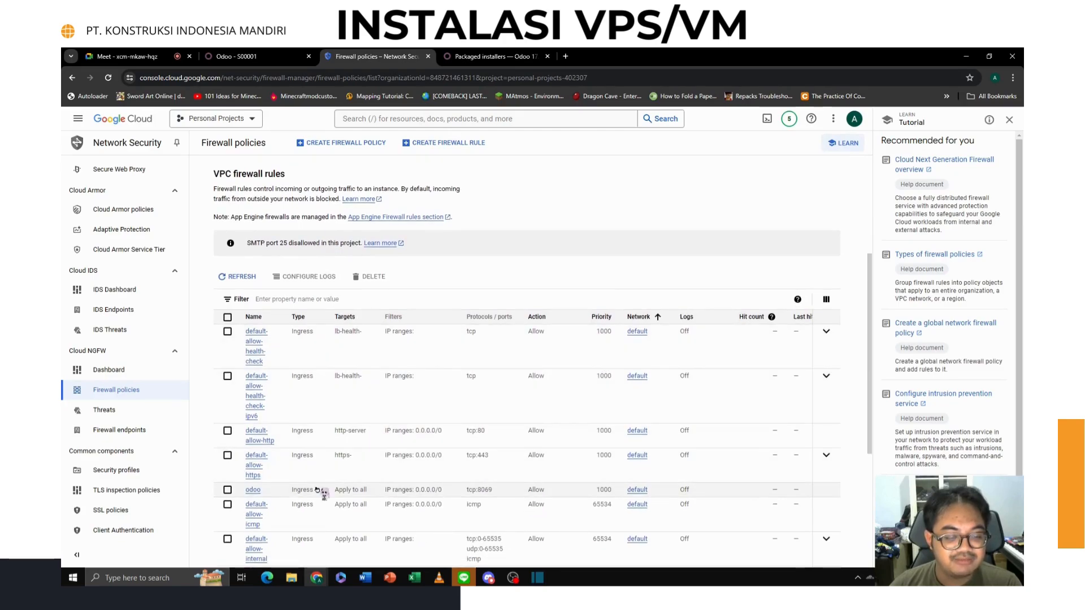
- Open the odoo firewall rule for editing, examine its targets, source IPv4 ranges and TCP ports, and cancel the edit
left_click(227, 490)
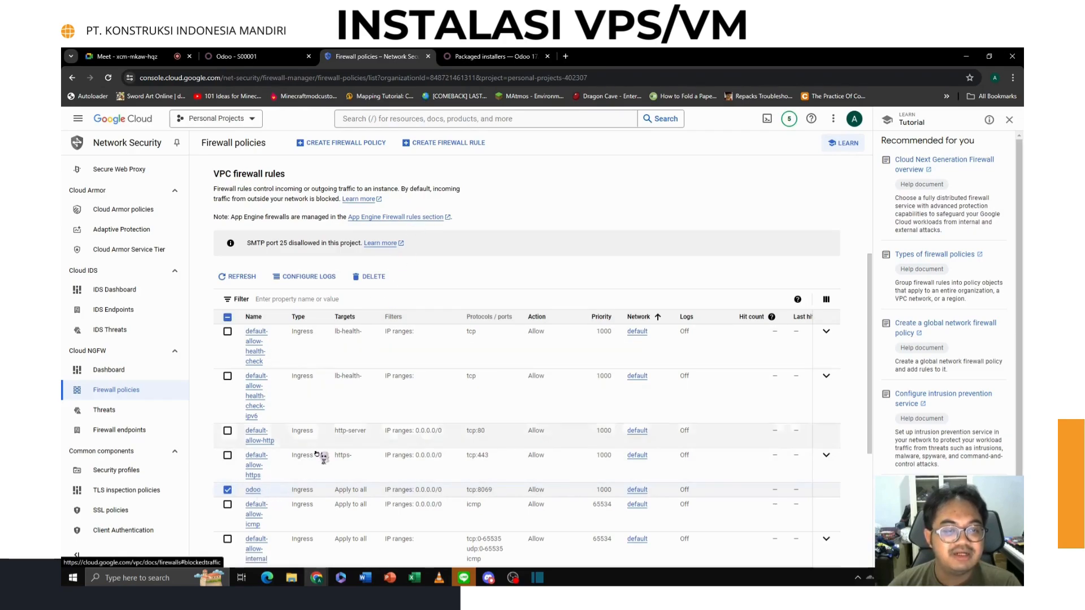
left_click(252, 490)
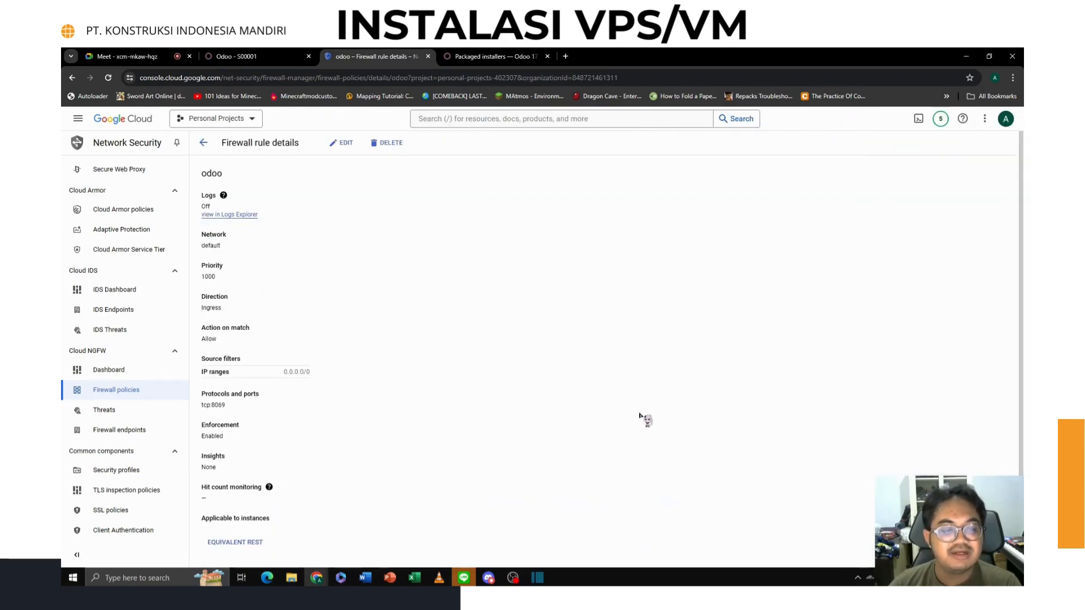
left_click(341, 142)
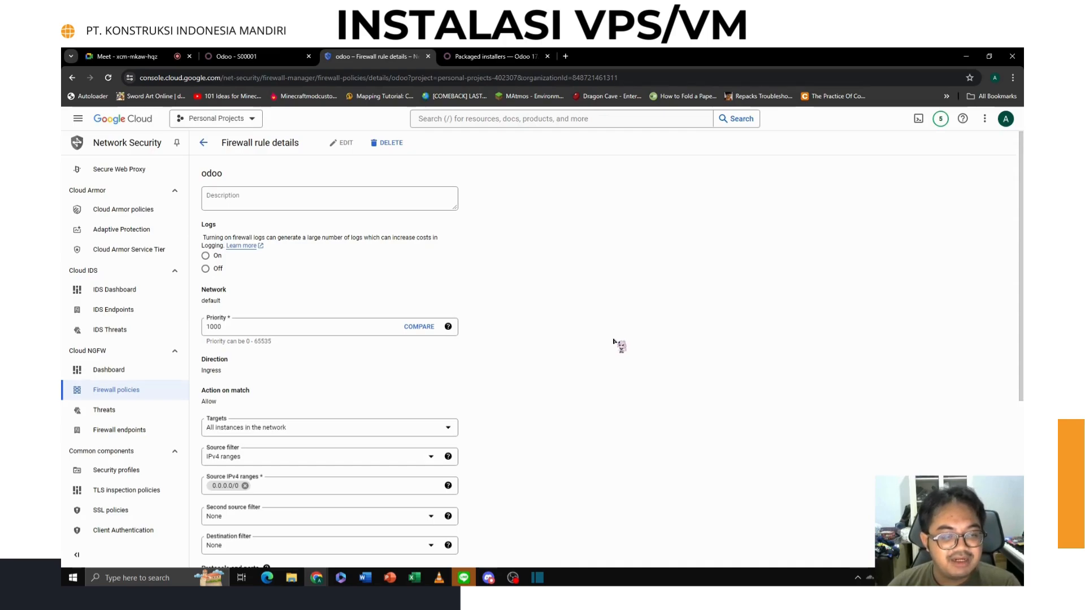
scroll(620, 346, "down", 2)
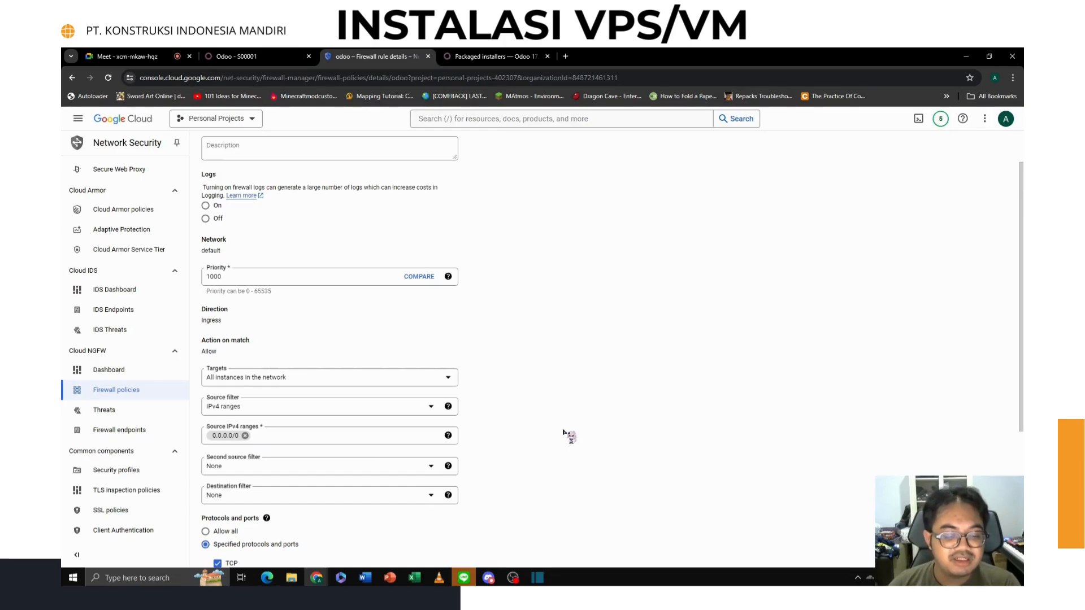
scroll(568, 434, "down", 3)
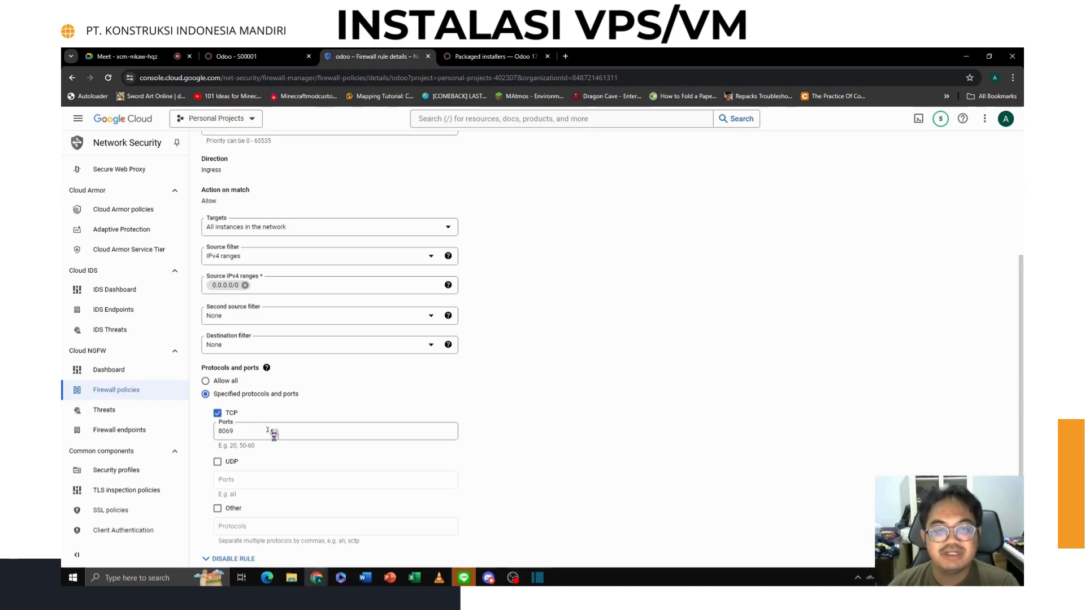
scroll(271, 435, "down", 1)
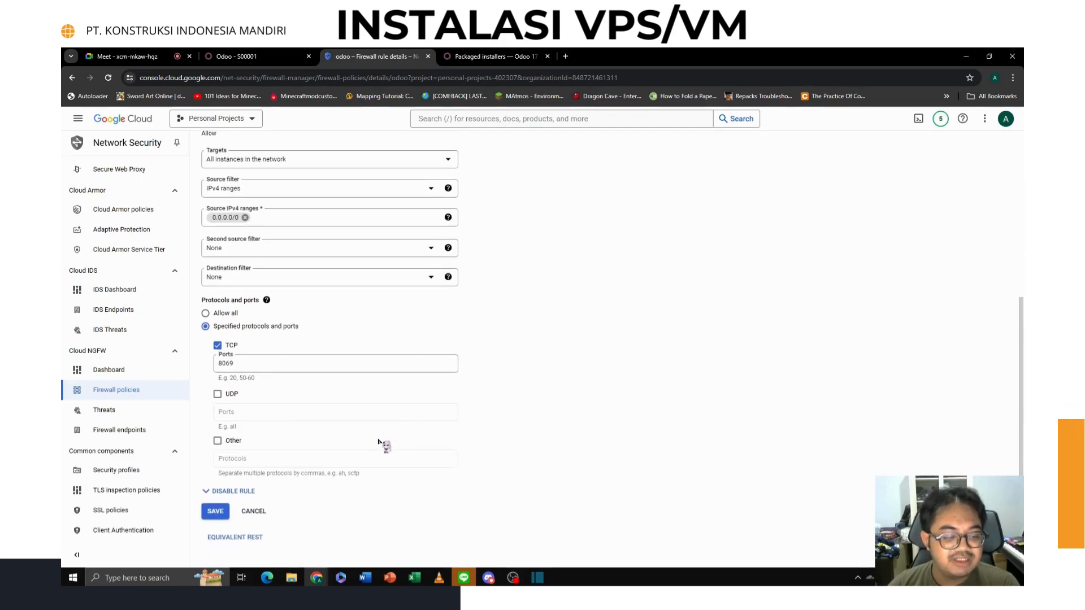
scroll(401, 449, "up", 2)
scroll(421, 463, "down", 2)
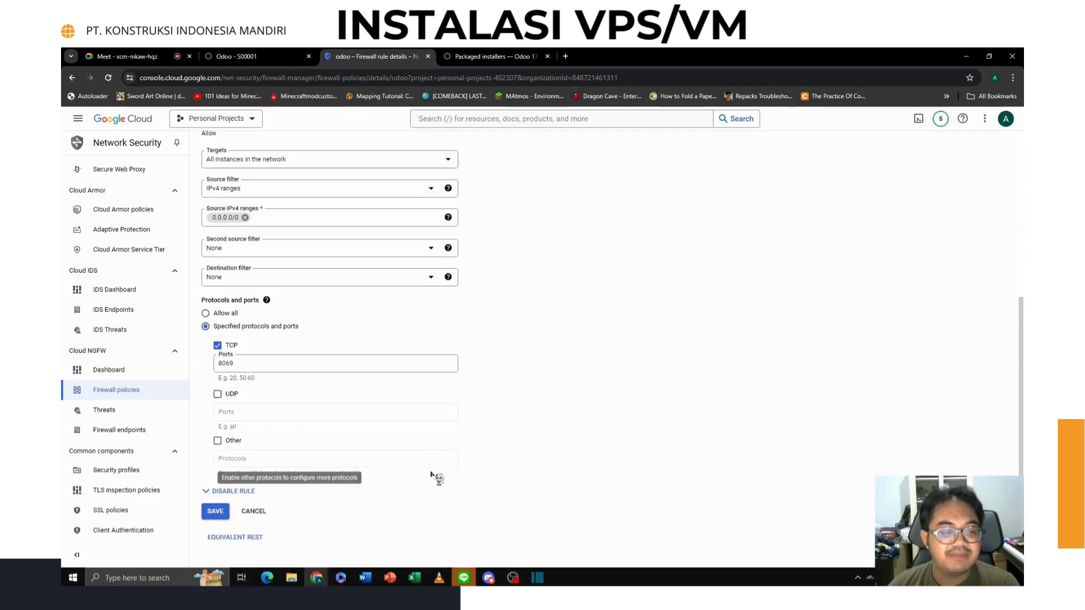
left_click(252, 511)
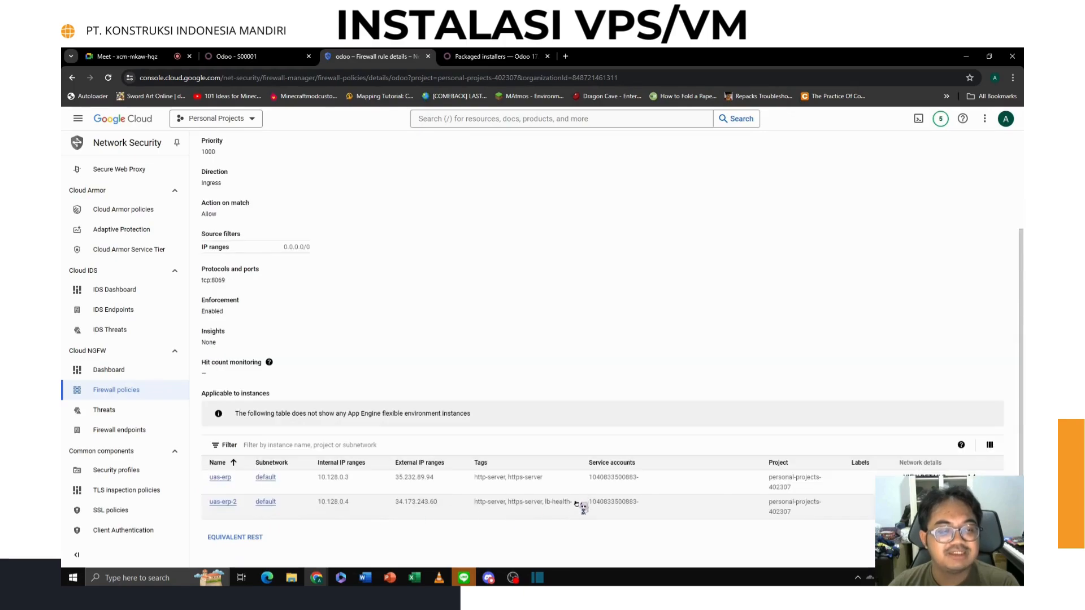
- Return to the firewall policies list and check the odoo rule's entry among the VPC firewall rules
scroll(574, 497, "up", 3)
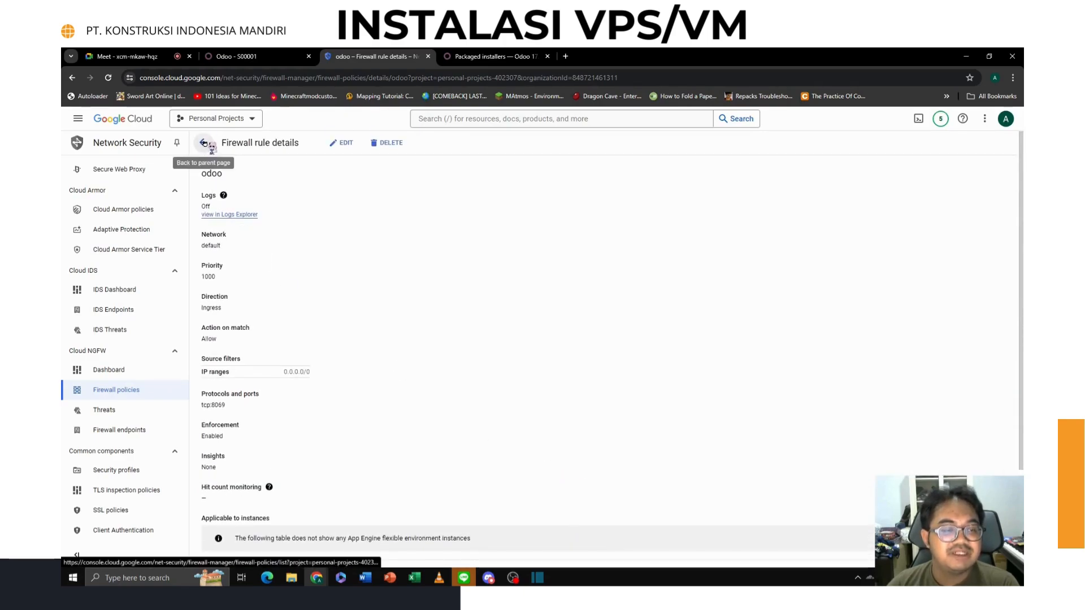
left_click(204, 142)
scroll(652, 390, "down", 7)
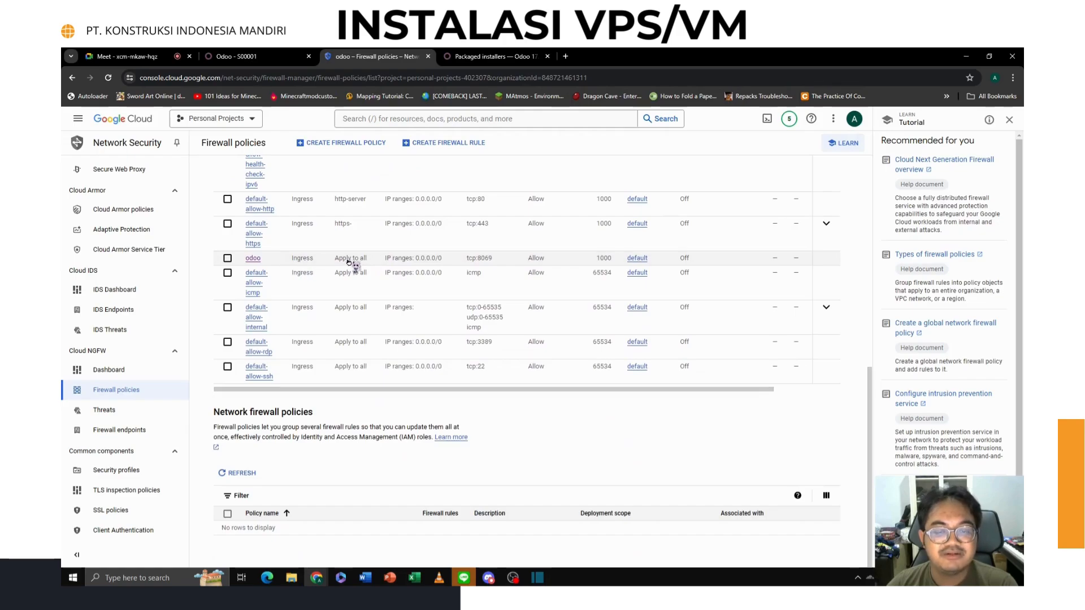
scroll(350, 266, "up", 1)
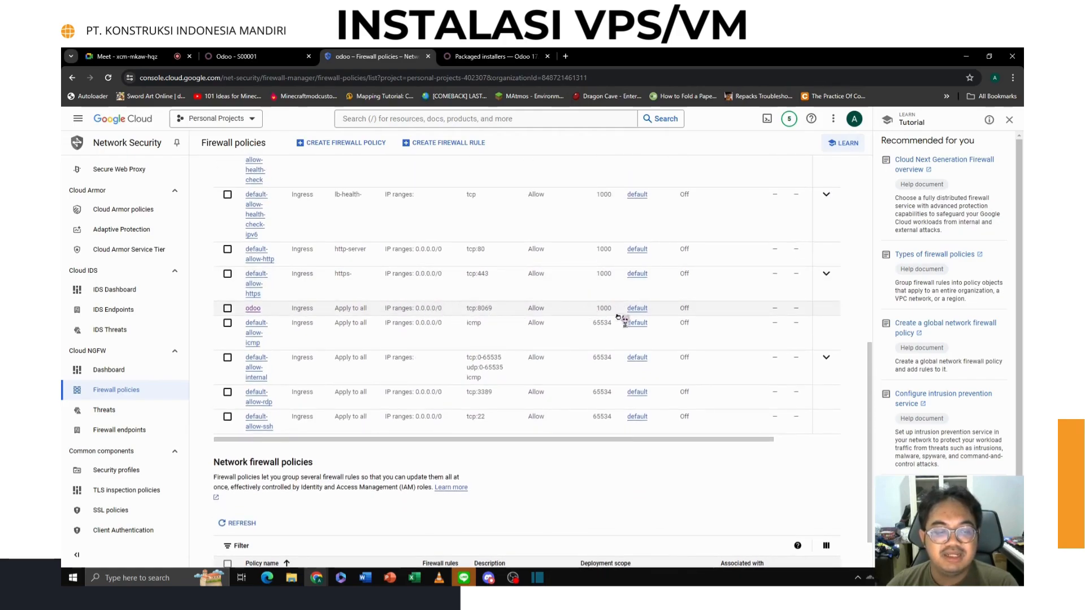
- Go back to the Compute Engine VM instances and open an authorized SSH-in-browser session to uas-erp-2
left_click(79, 119)
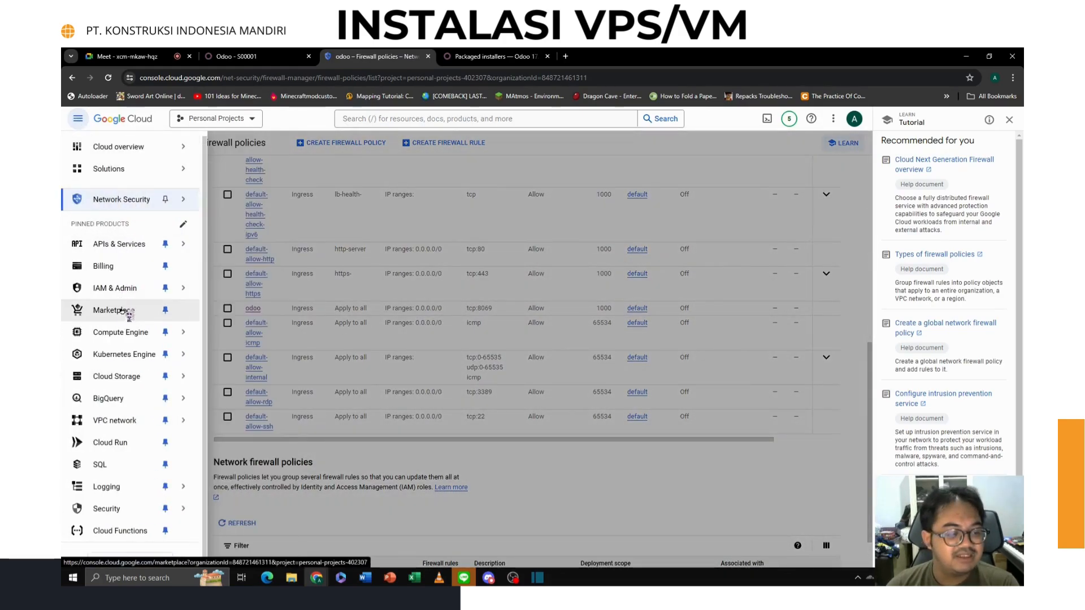
mouse_move(122, 333)
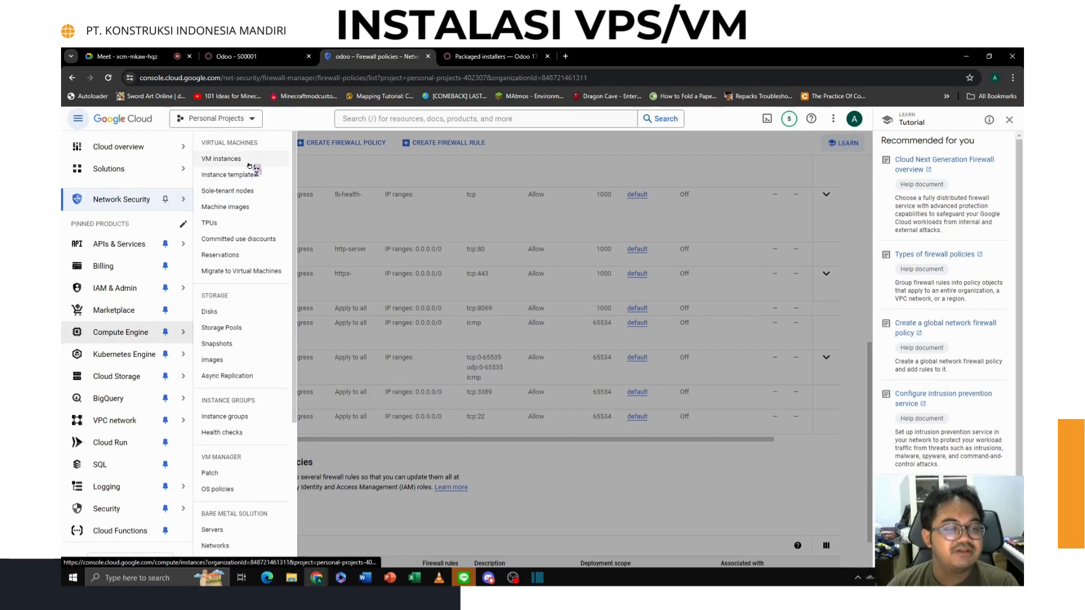
left_click(223, 158)
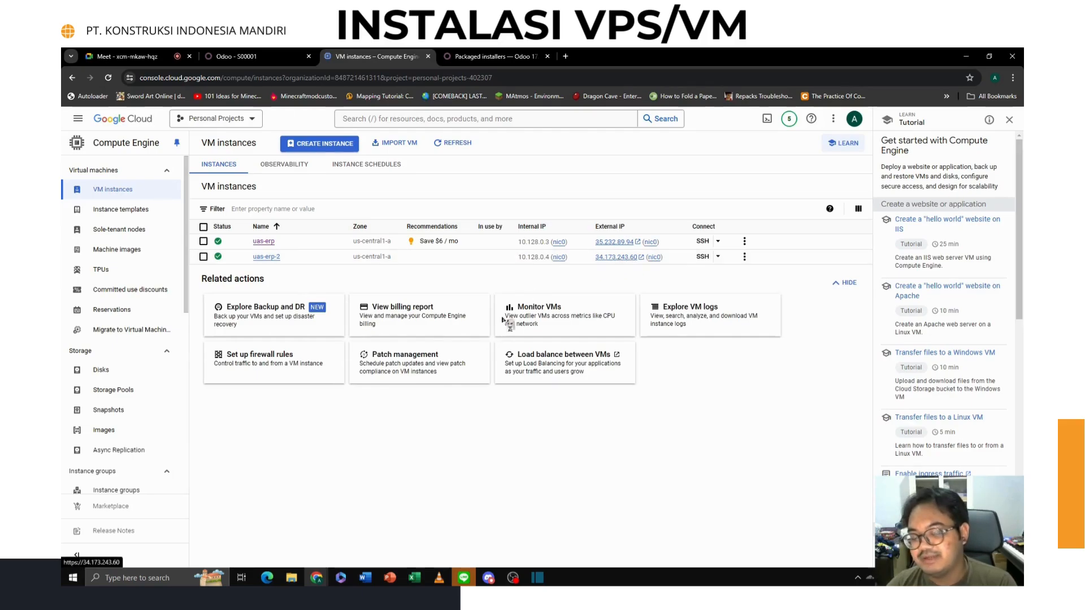
left_click(703, 257)
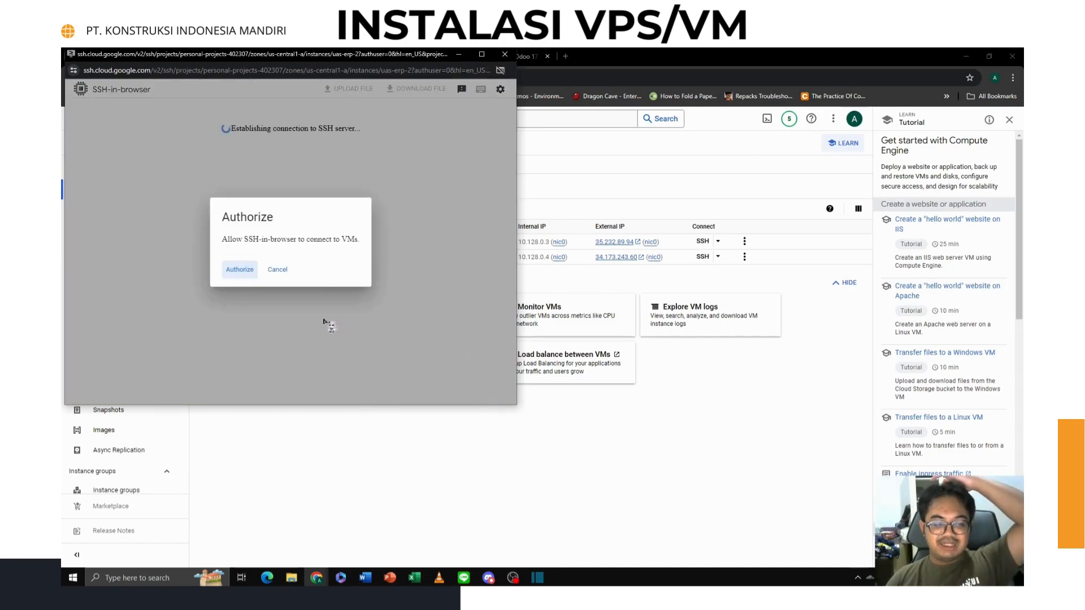
left_click(240, 270)
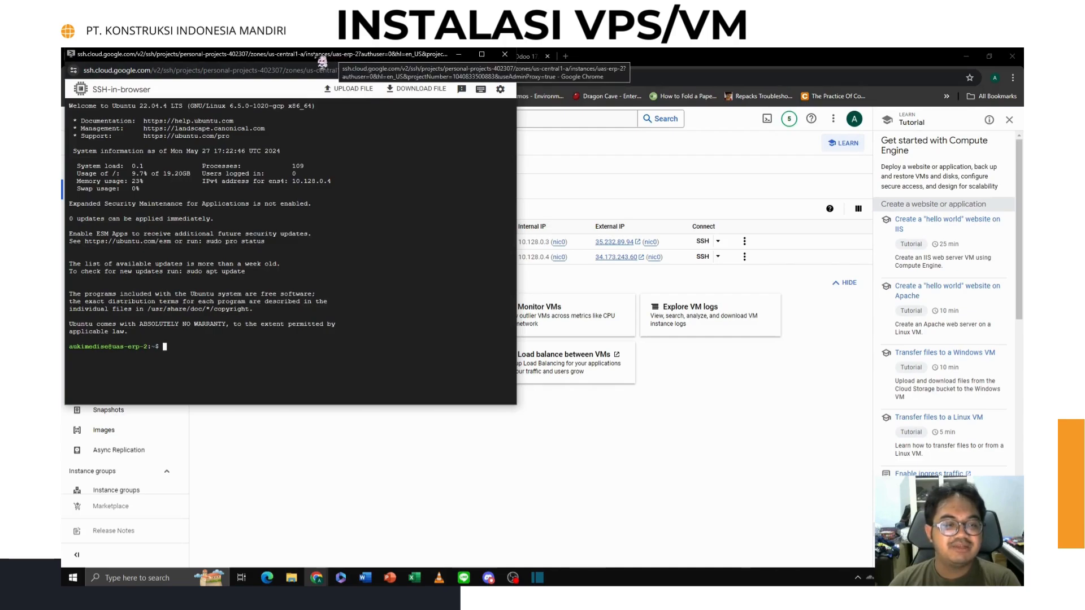
- Move the SSH window clear of the instance names and switch to the Odoo 17 packaged installers documentation
left_click_drag(318, 59, 809, 158)
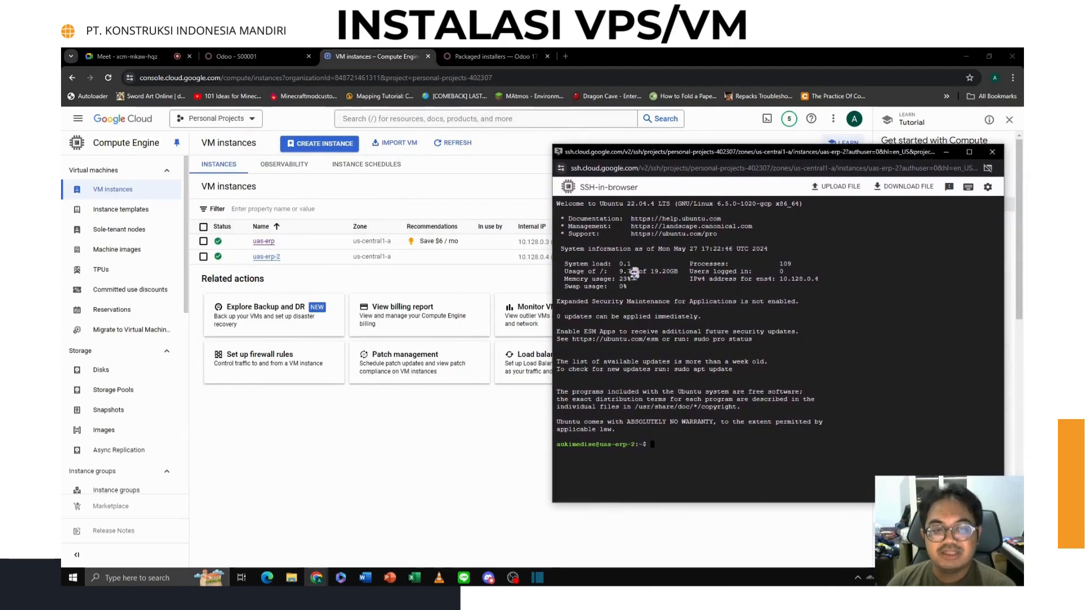
left_click(522, 55)
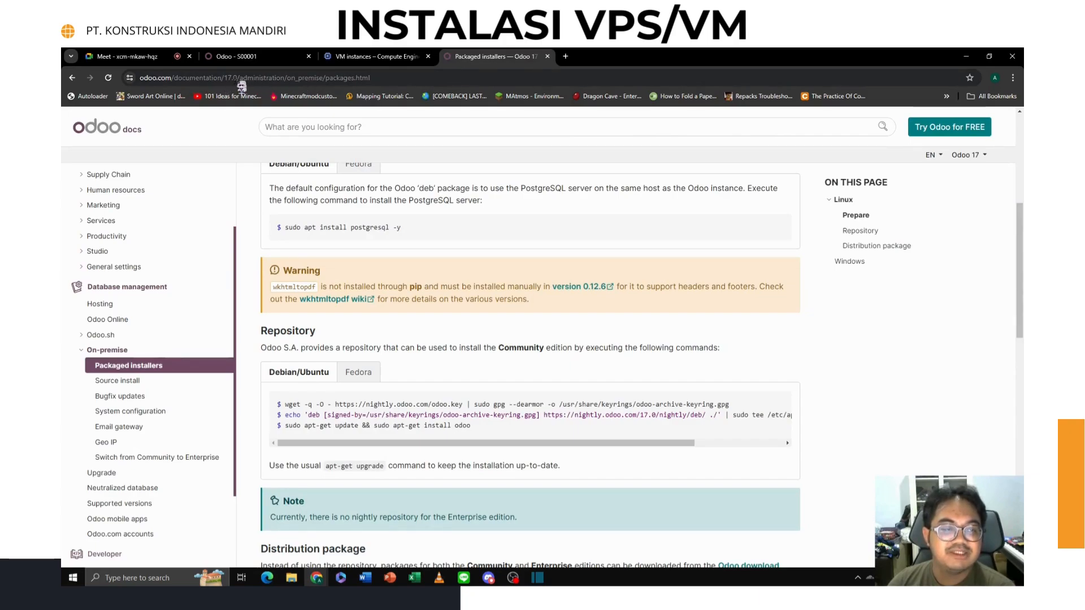
- Install the PostgreSQL server on uas-erp-2 by running the documentation's command "sudo apt install postgresql -y" in the SSH session
left_click_drag(397, 79, 141, 90)
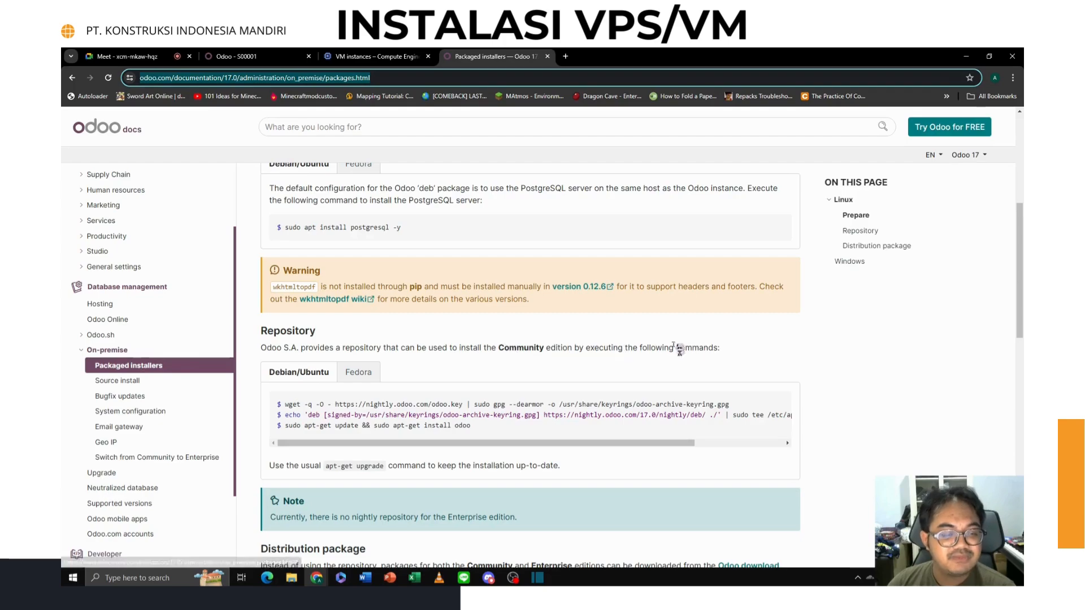
scroll(695, 351, "up", 4)
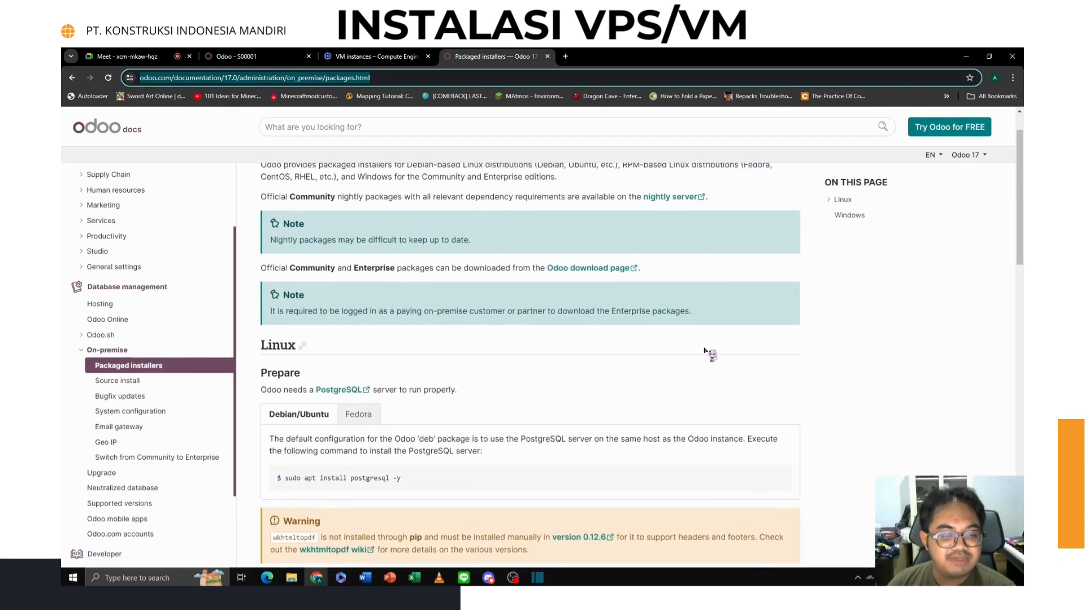
scroll(706, 352, "down", 1)
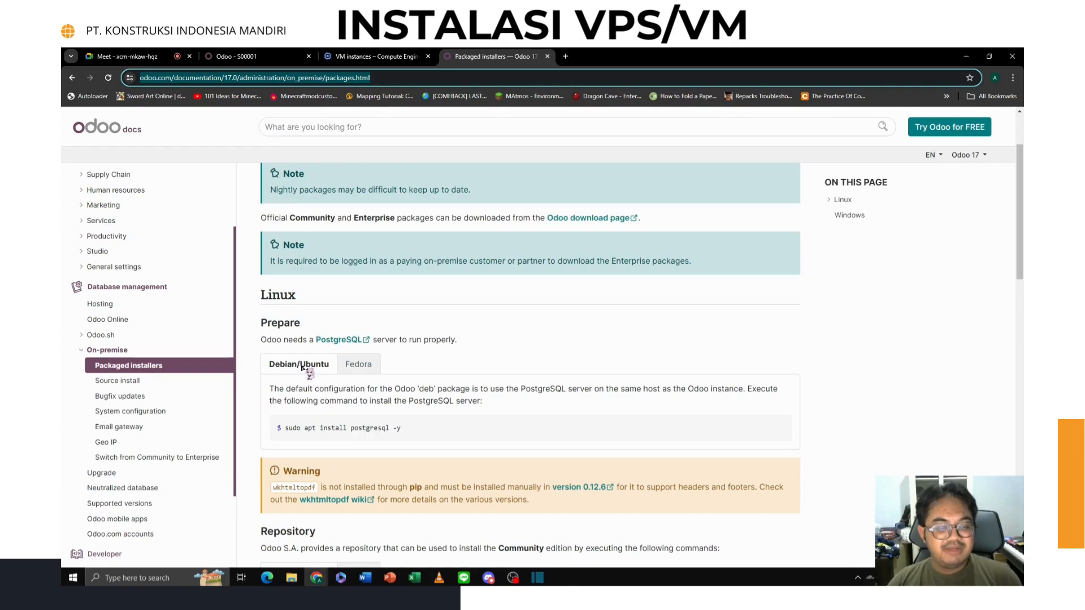
left_click_drag(403, 429, 288, 437)
key("alt+Tab")
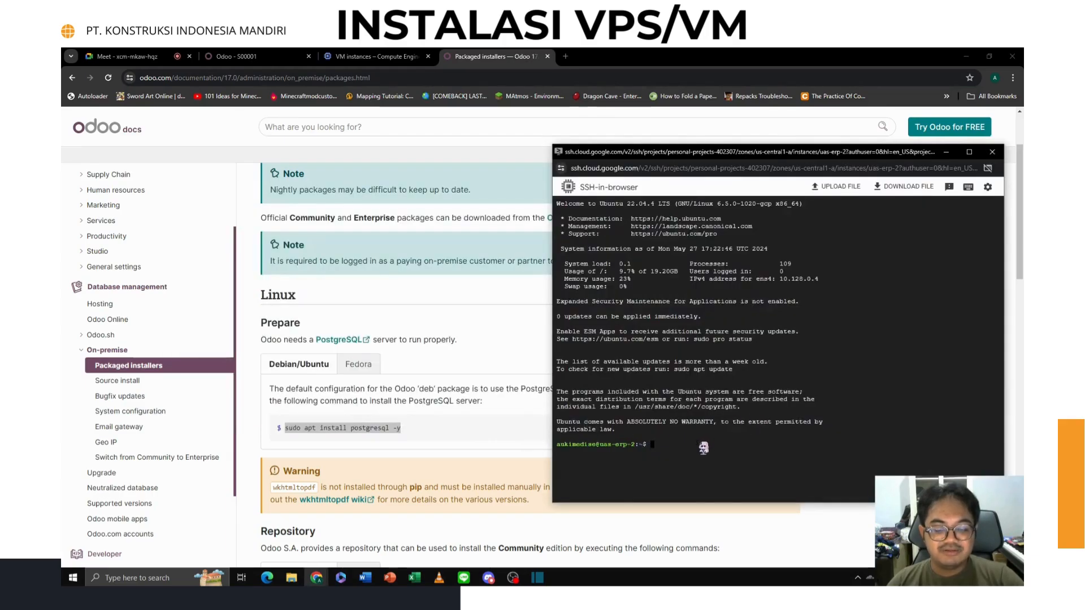
type("sudo apt install postgresql -y")
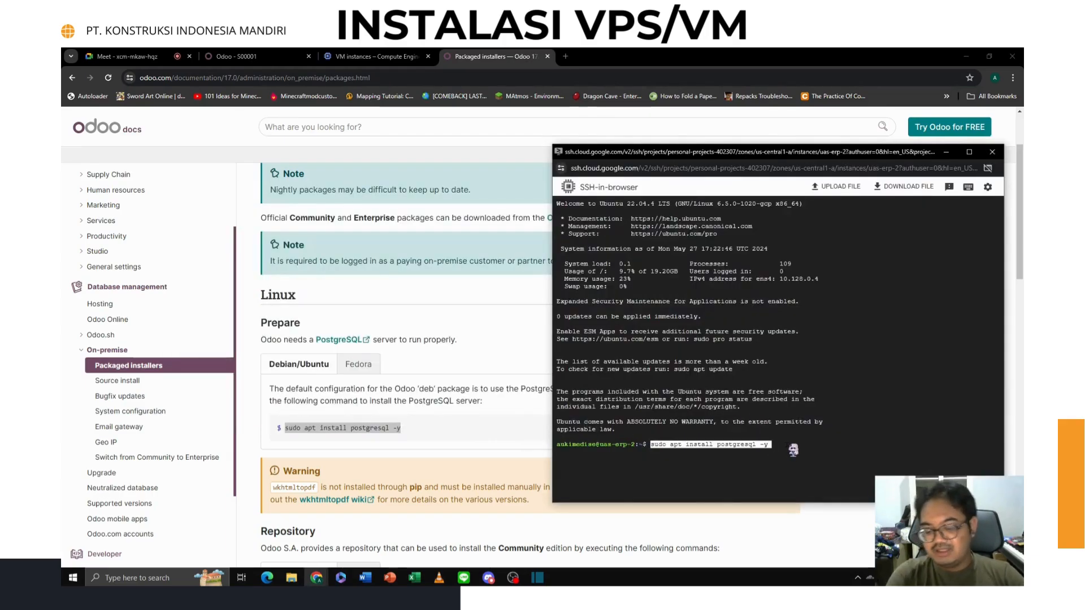
key("Return")
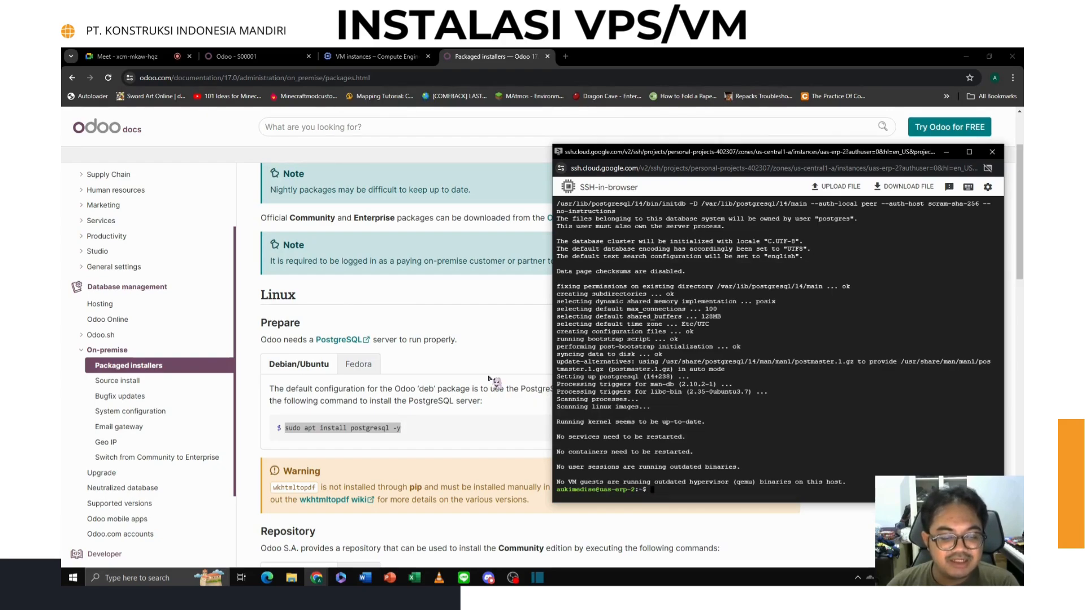
- Run the documentation's Debian/Ubuntu wget command in the uas-erp-2 SSH session to save Odoo's repository signing key as /usr/share/keyrings/odoo-archive-keyring.gpg
scroll(485, 380, "down", 1)
scroll(485, 380, "down", 1)
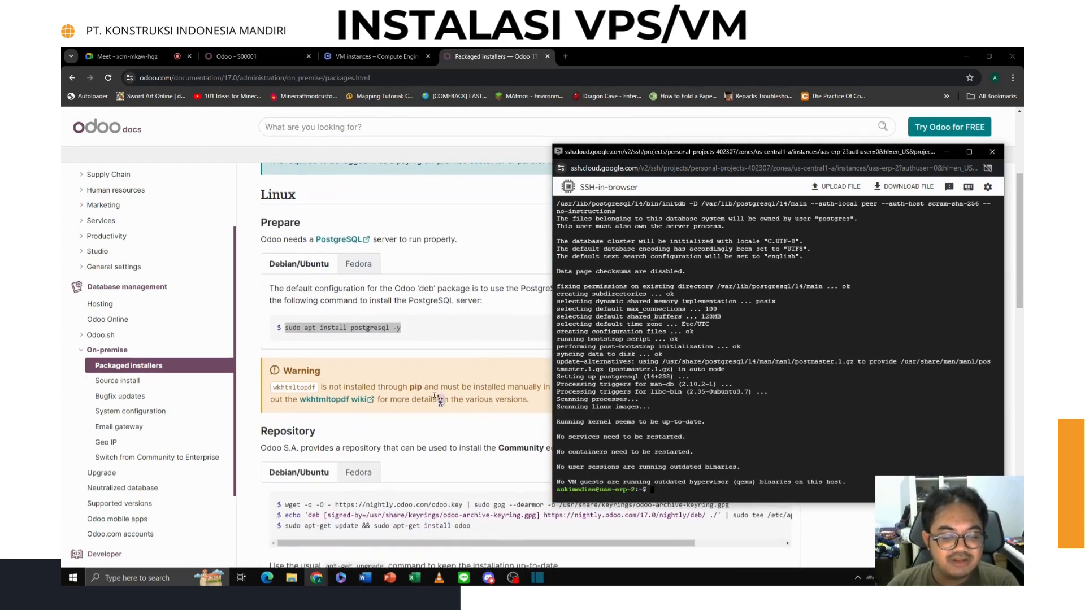
left_click(404, 432)
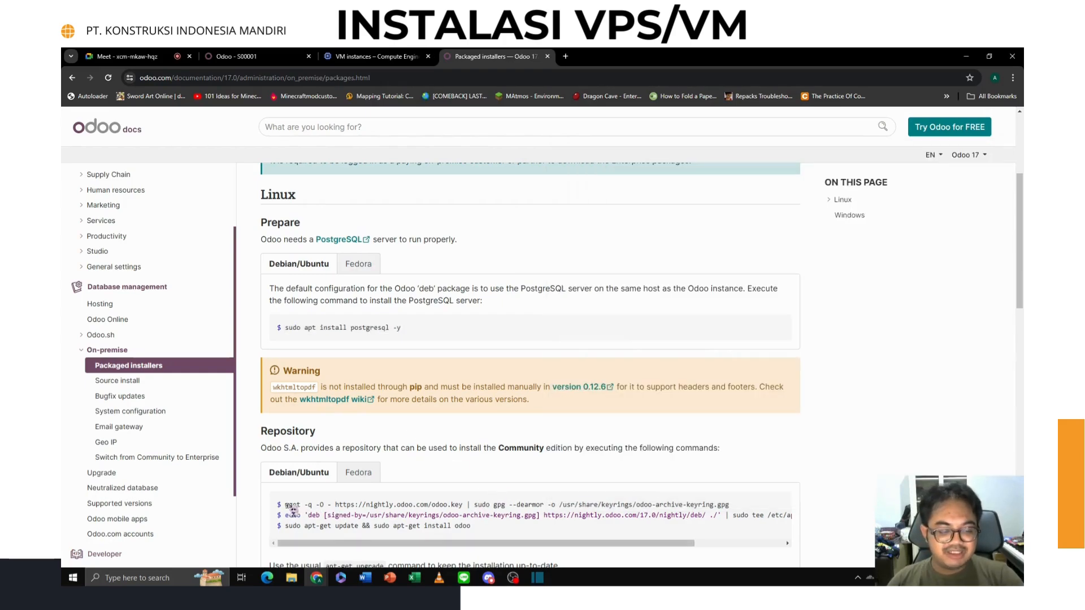
left_click_drag(293, 508, 493, 529)
left_click(493, 528)
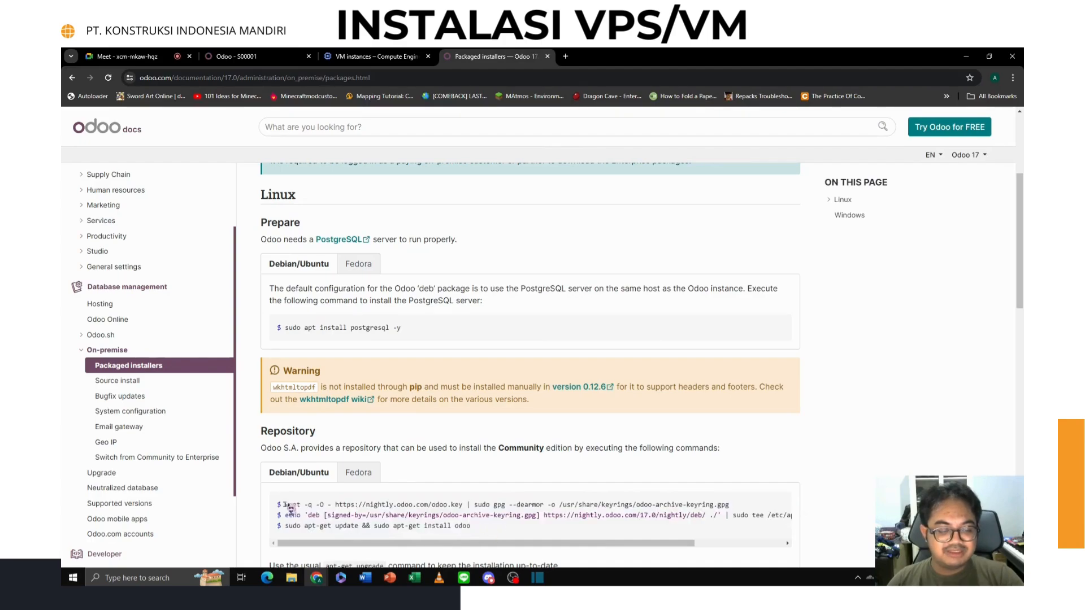
left_click_drag(289, 506, 734, 507)
key("super+c")
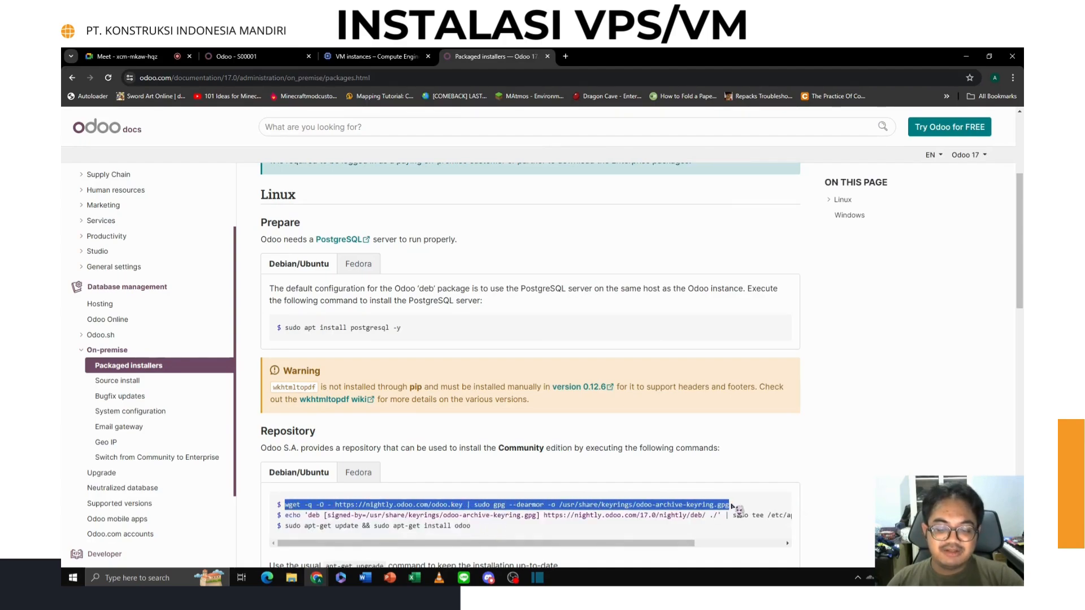
key("alt+Tab")
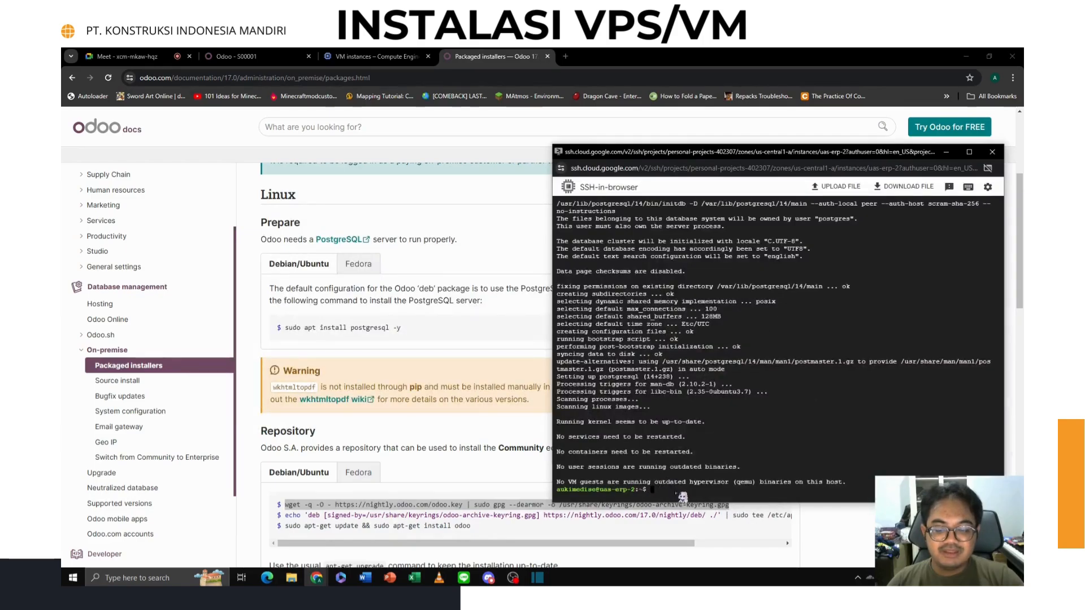
right_click(676, 491)
left_click(716, 394)
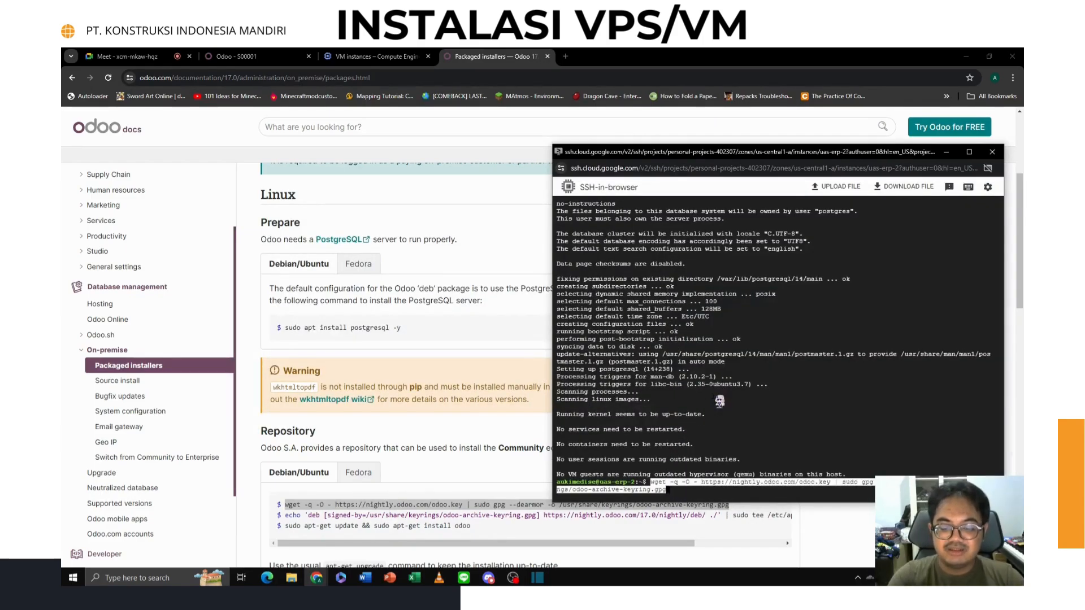
key("Return")
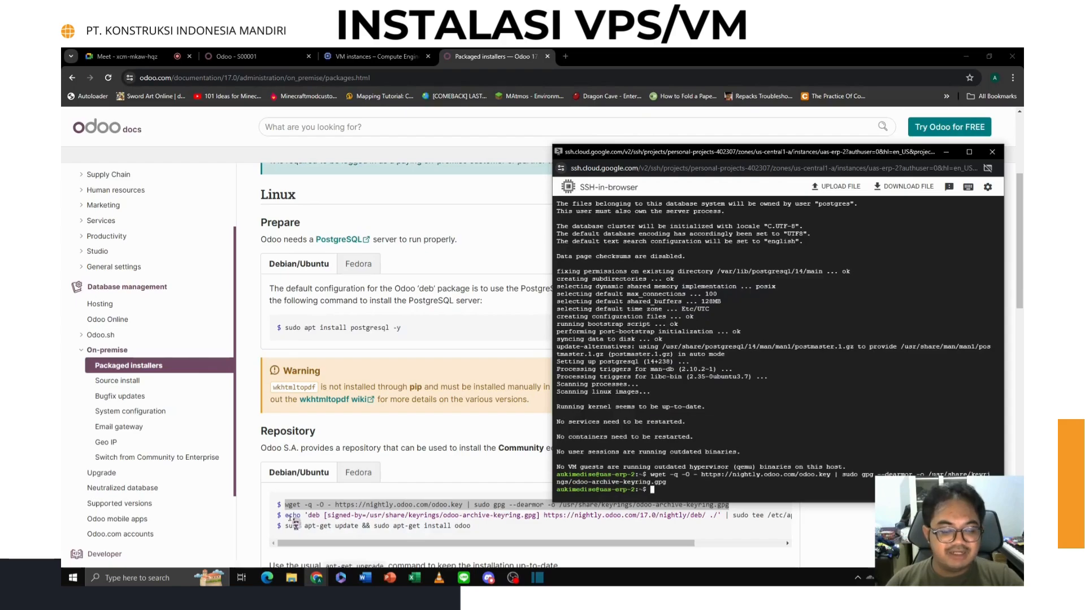
left_click_drag(293, 520, 799, 519)
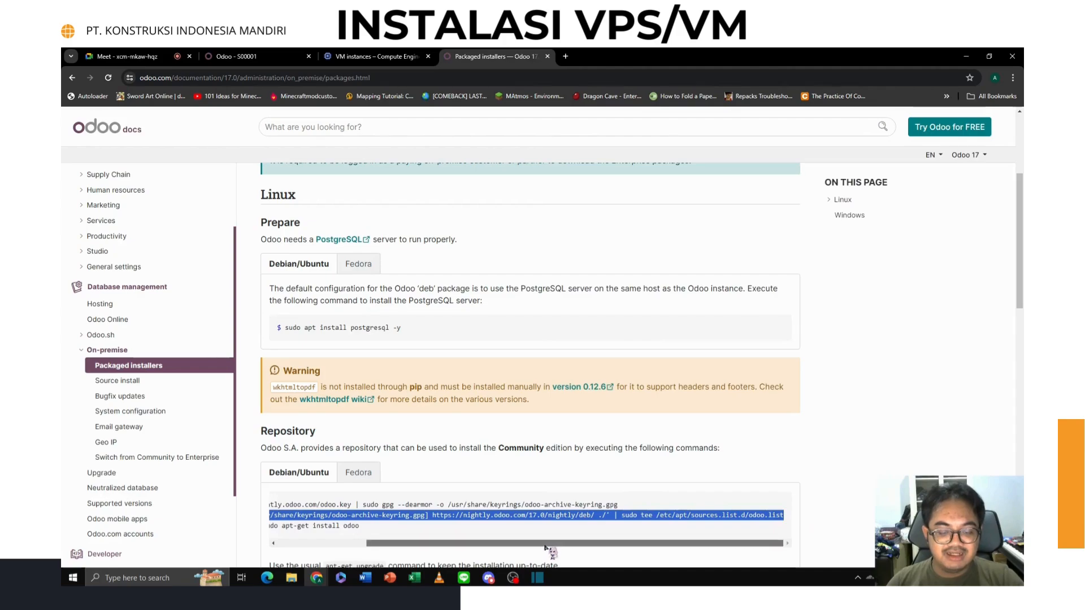
left_click_drag(552, 547, 413, 548)
key("alt+Tab")
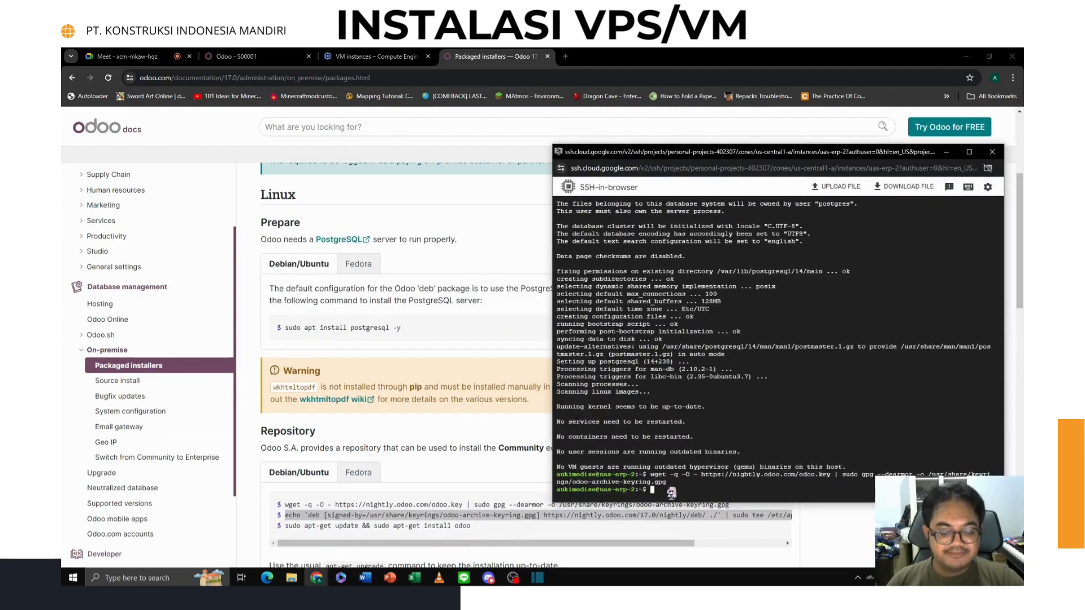
type("echo 'deb [signed-by=/usr/share/keyrings/odoo-archive-keyring.gpg] https://nightly.odoo.com/17.0/nightly/deb/ ./' | sudo tee /etc/apt/sources.list.d/odoo.list")
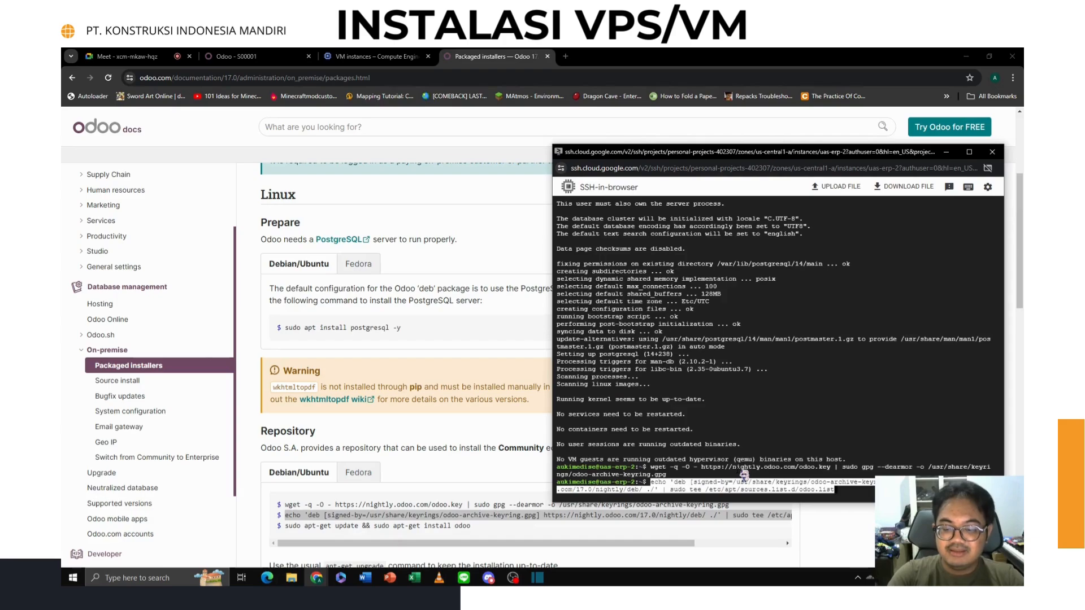
key("Return")
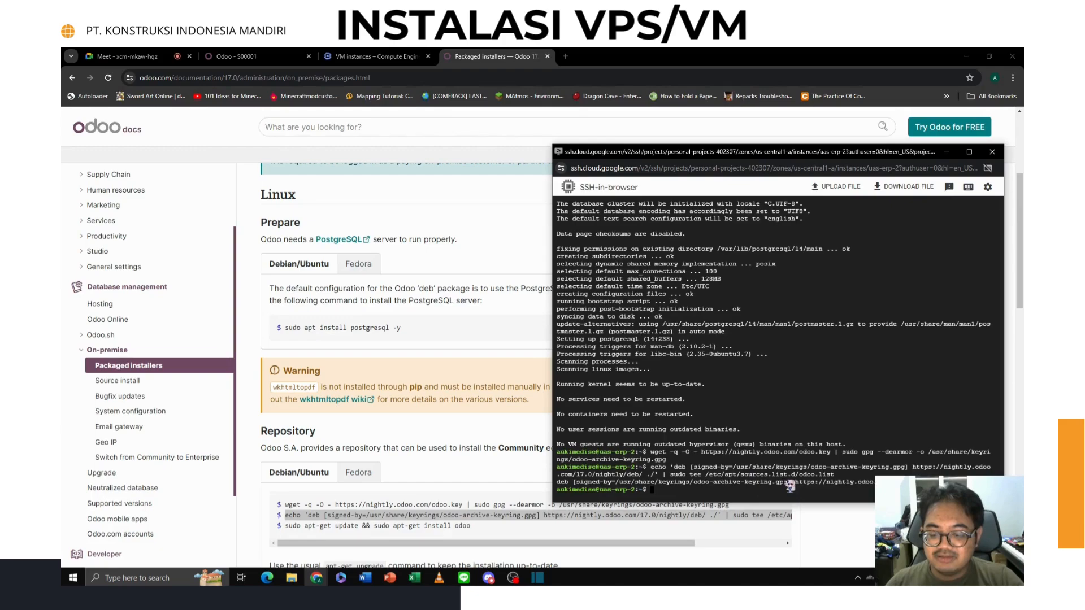
- Run "sudo apt-get update && sudo apt-get install odoo" from the documentation in the SSH session and answer y to continue the installation
scroll(455, 480, "down", 1)
left_click_drag(489, 479, 287, 482)
key("super+c")
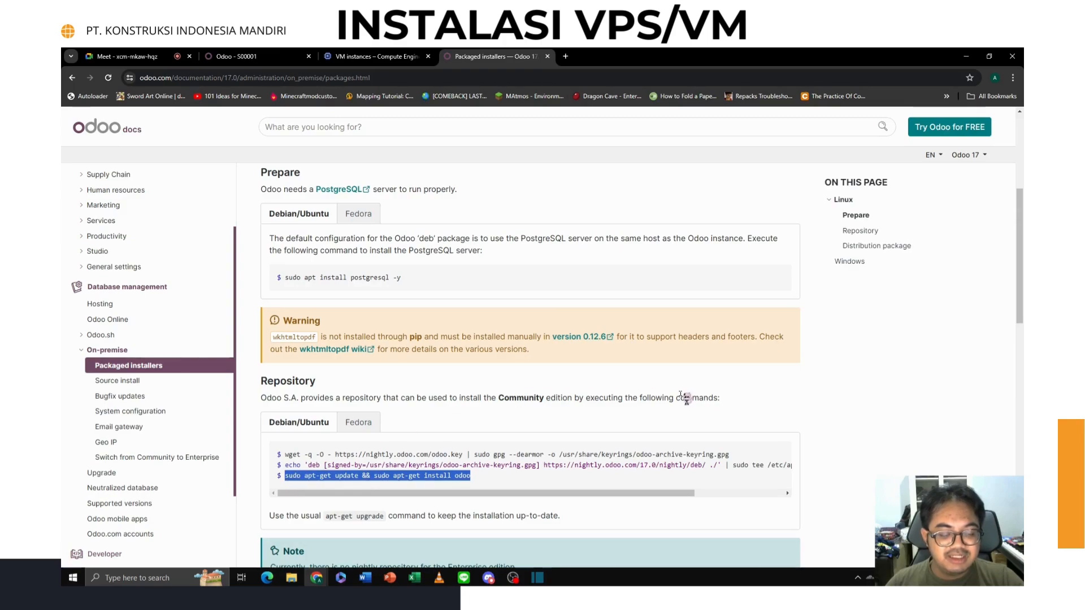
key("alt+Tab")
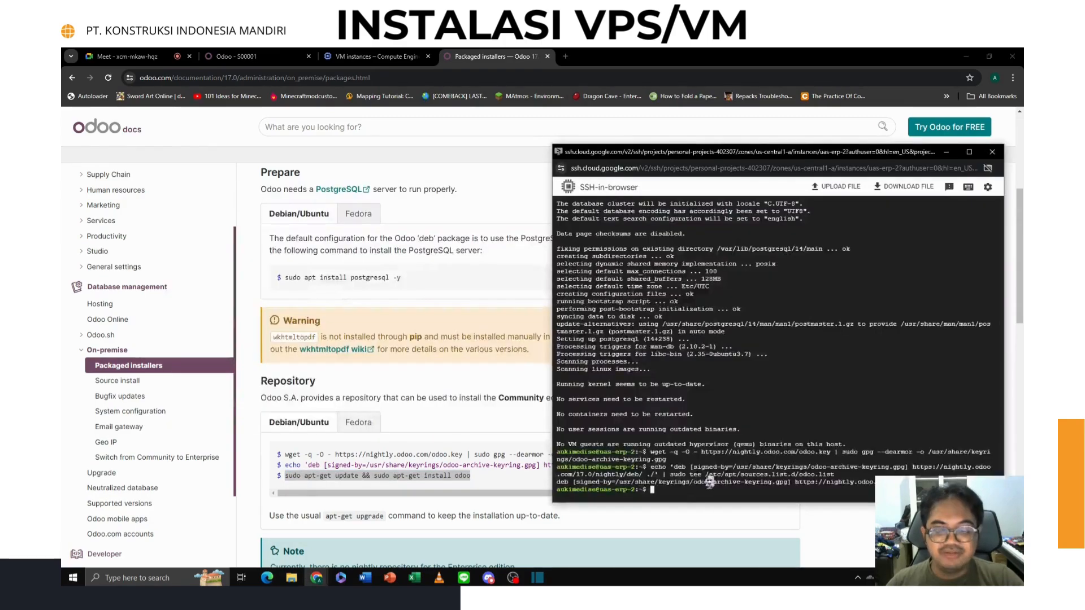
right_click(681, 488)
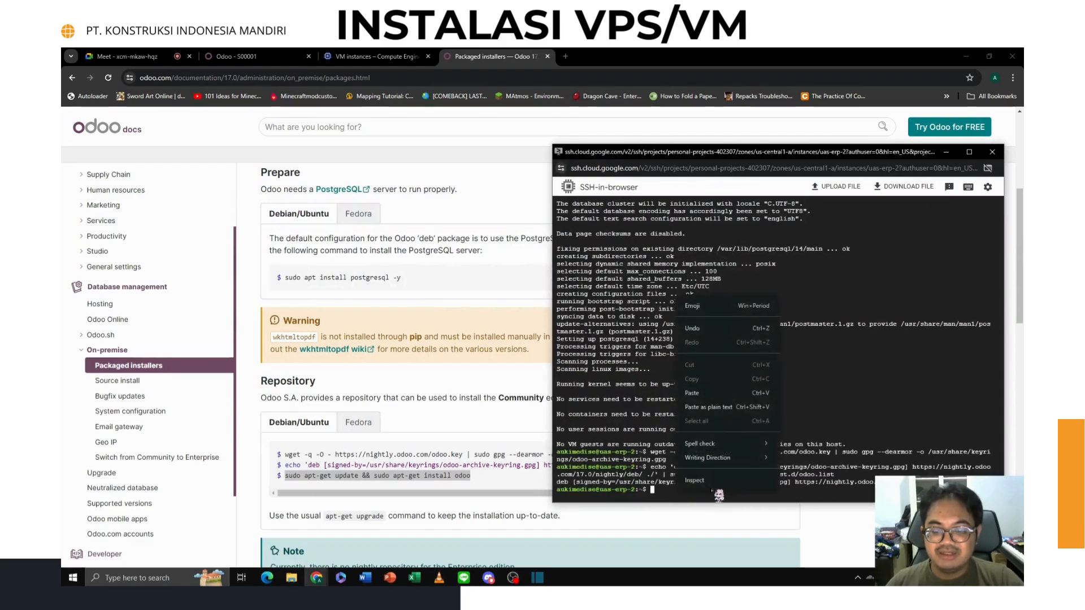
left_click(714, 395)
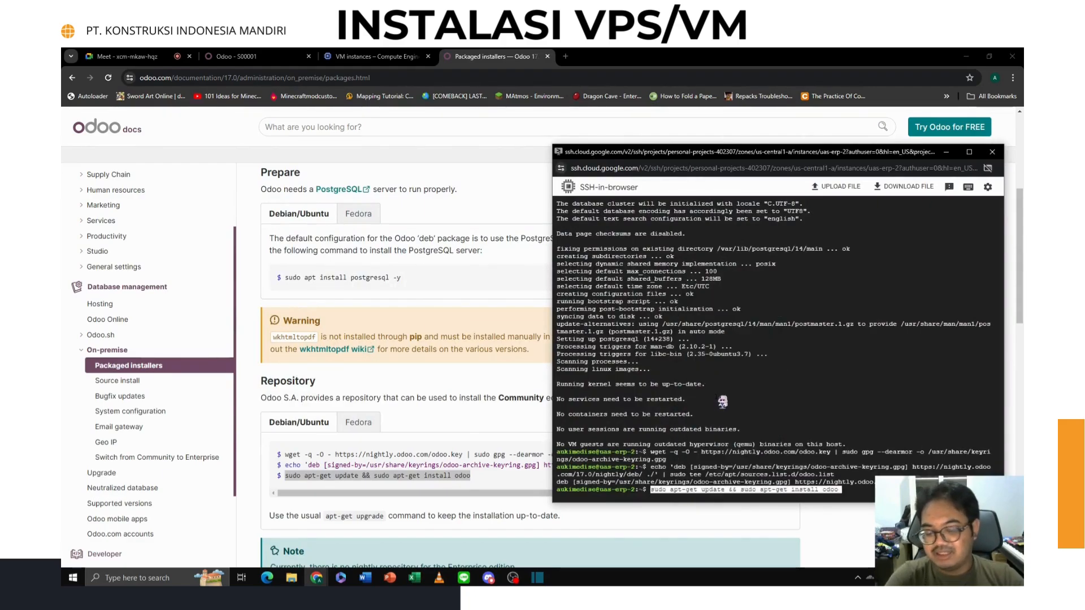
key("Return")
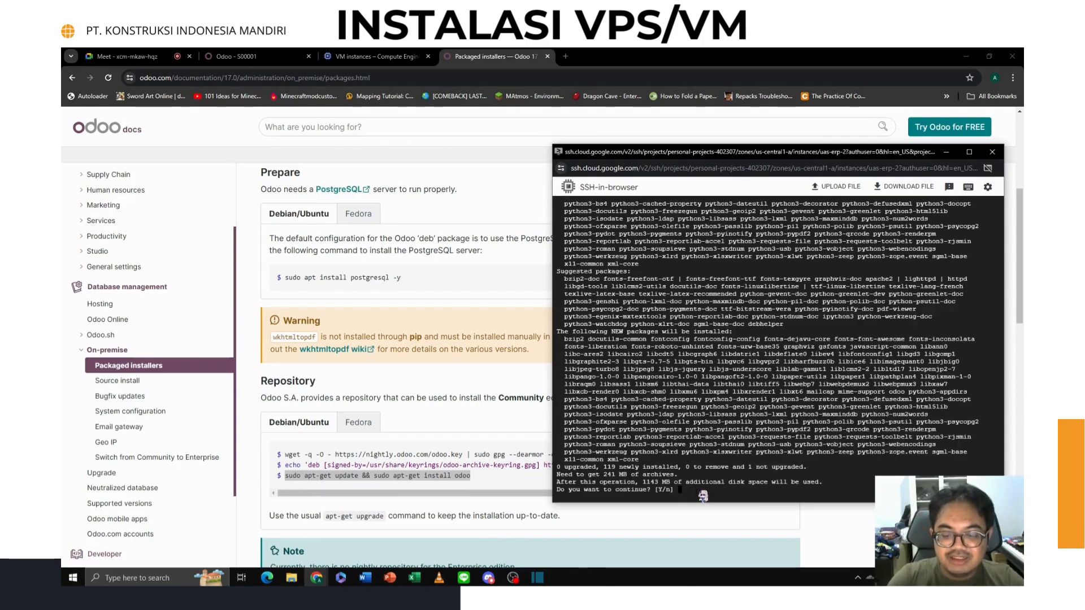
type("y")
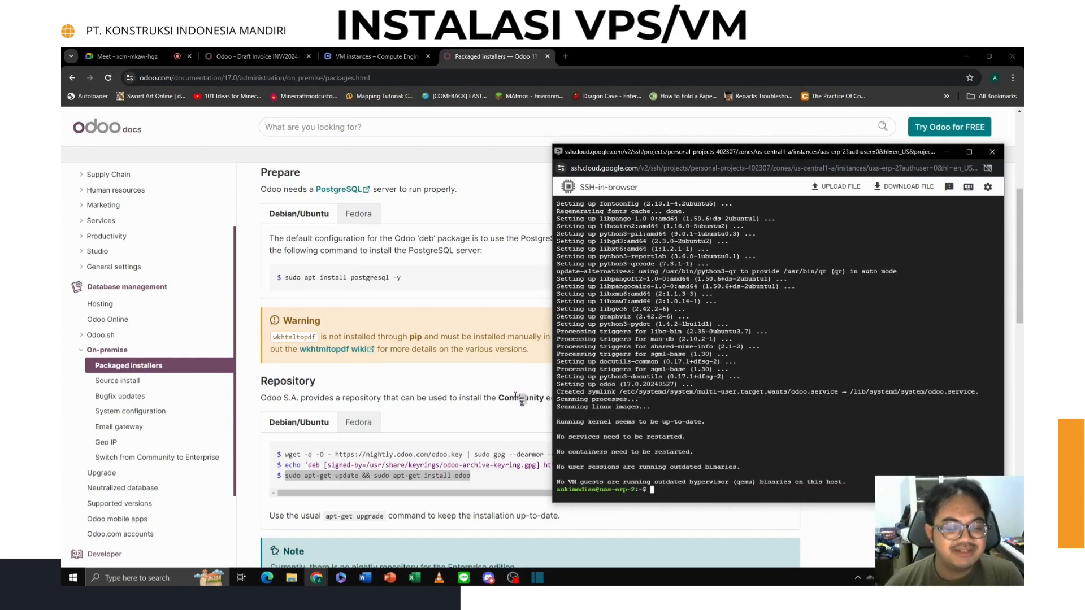
scroll(497, 394, "down", 5)
scroll(469, 345, "down", 1)
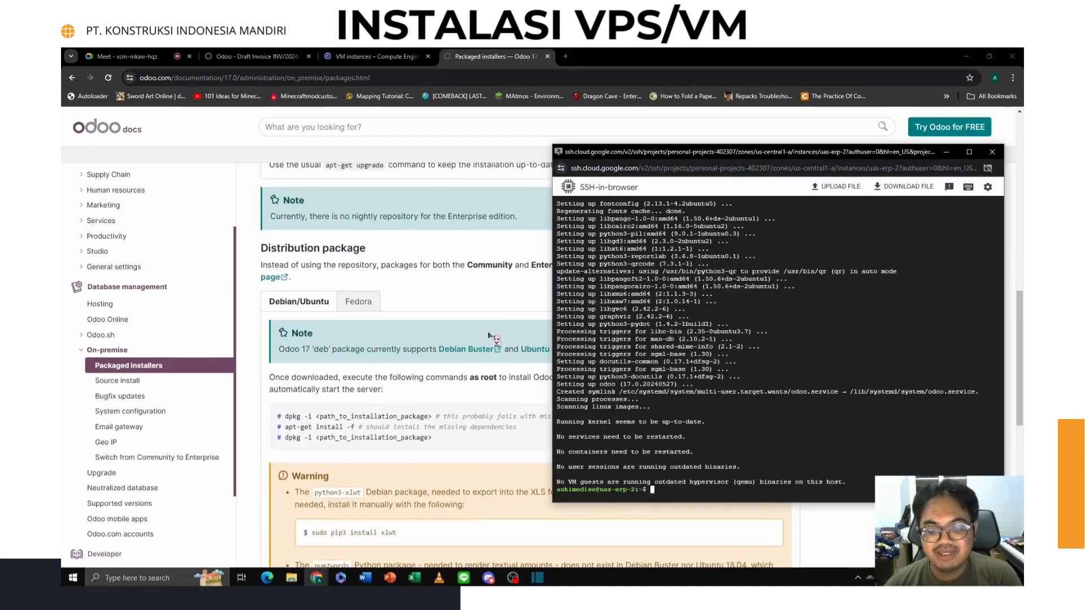
scroll(480, 329, "down", 5)
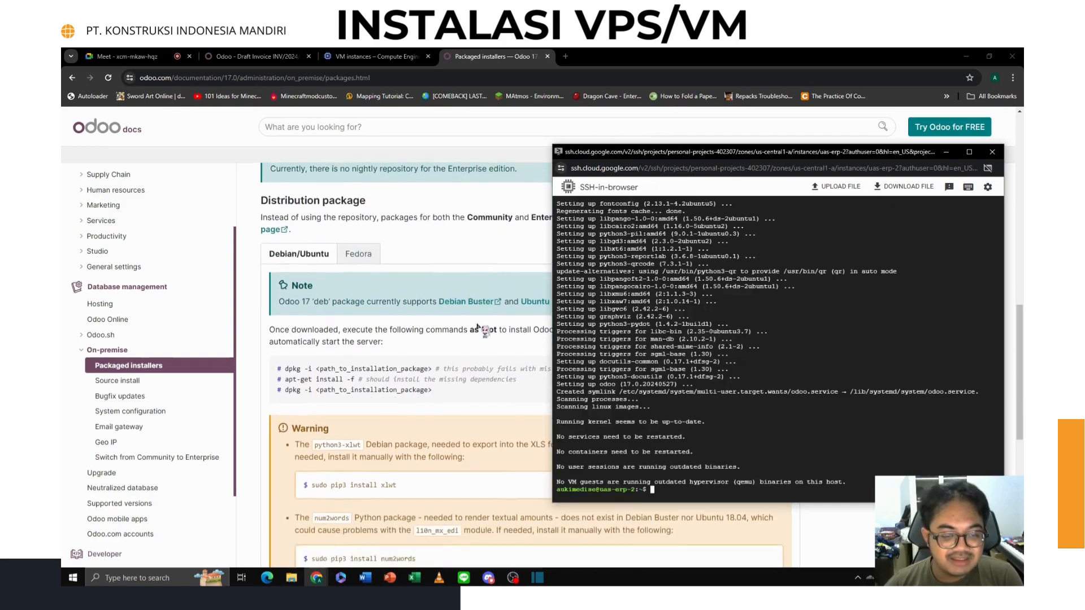
scroll(478, 328, "up", 5)
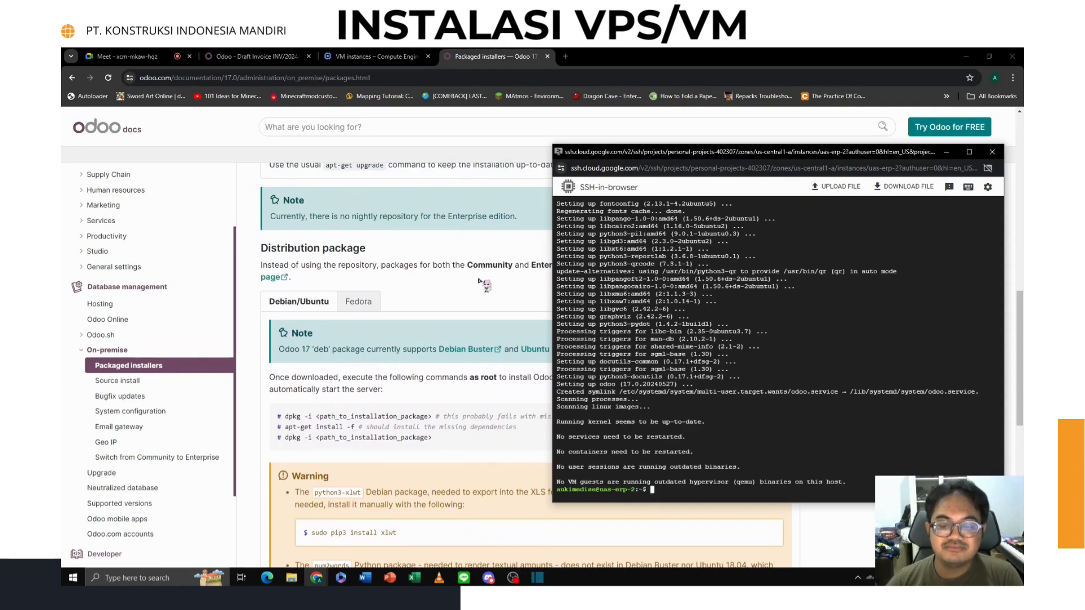
- Copy uas-erp-2's external IP from the VM instances list and load 34.173.243.60:8069 in a new browser tab, reloading the page
left_click(355, 56)
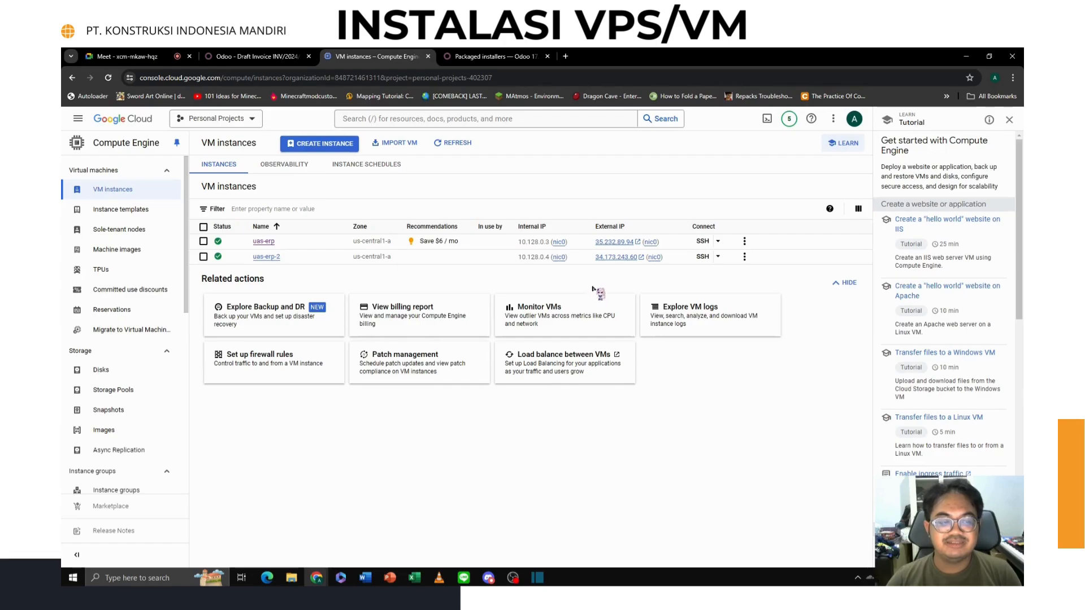
left_click_drag(596, 258, 636, 264)
left_click(667, 272)
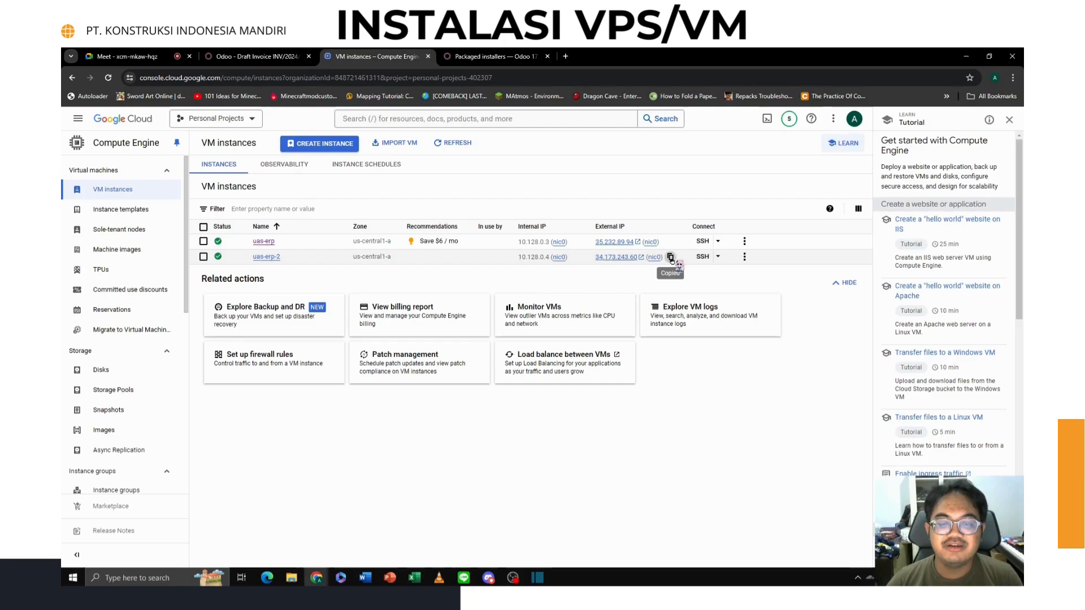
left_click(566, 56)
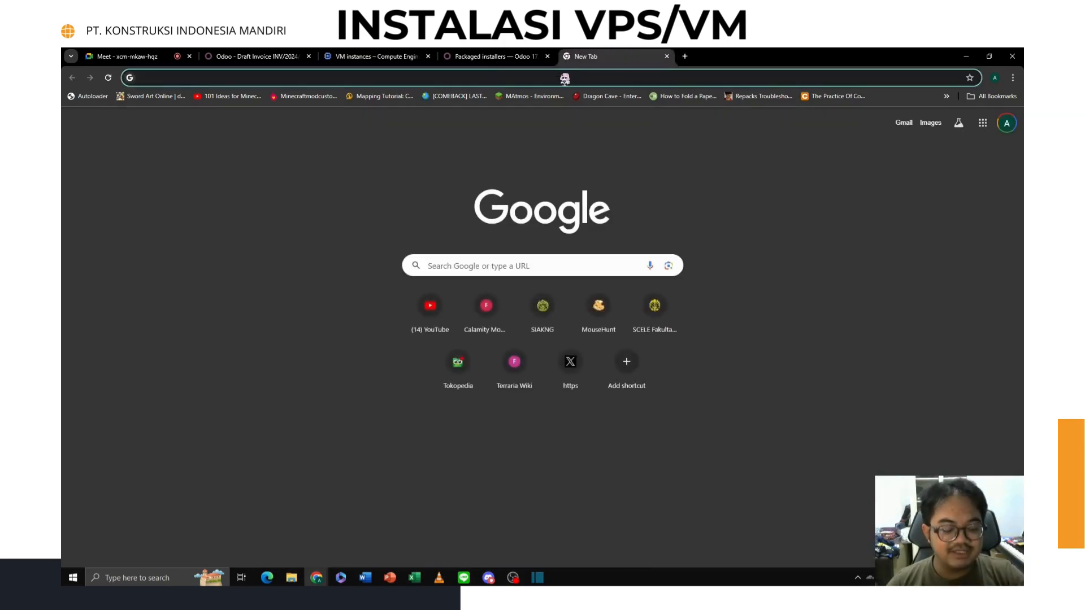
key("ctrl+v")
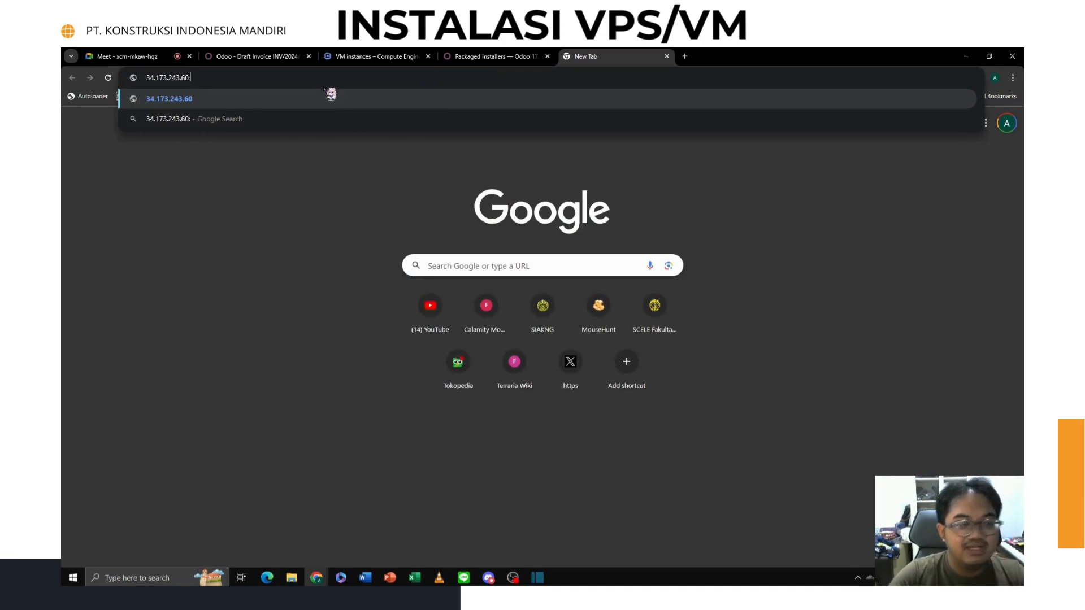
type(":8069")
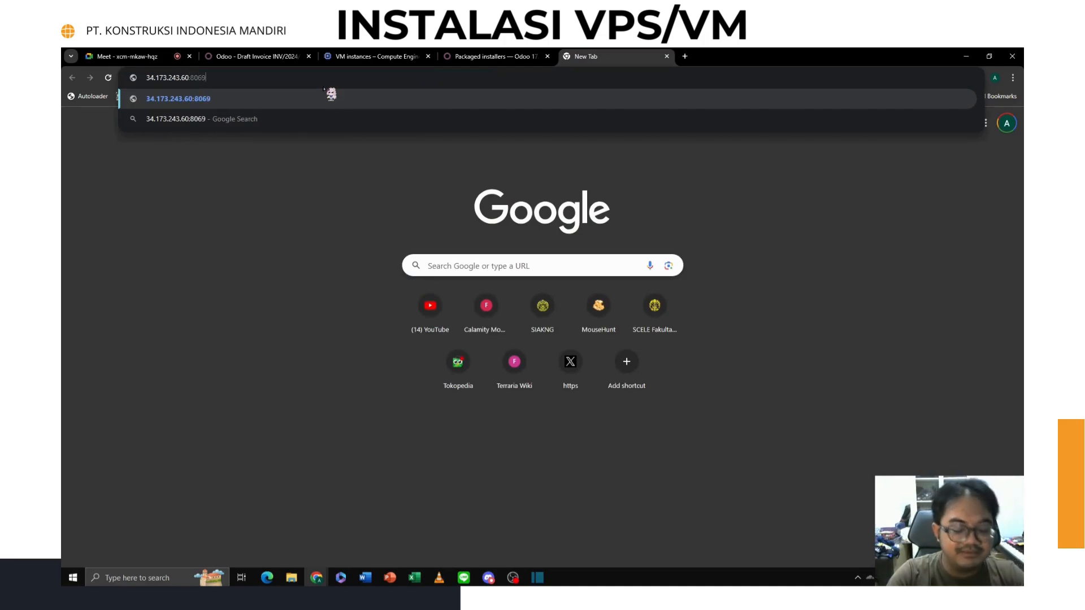
key("Return")
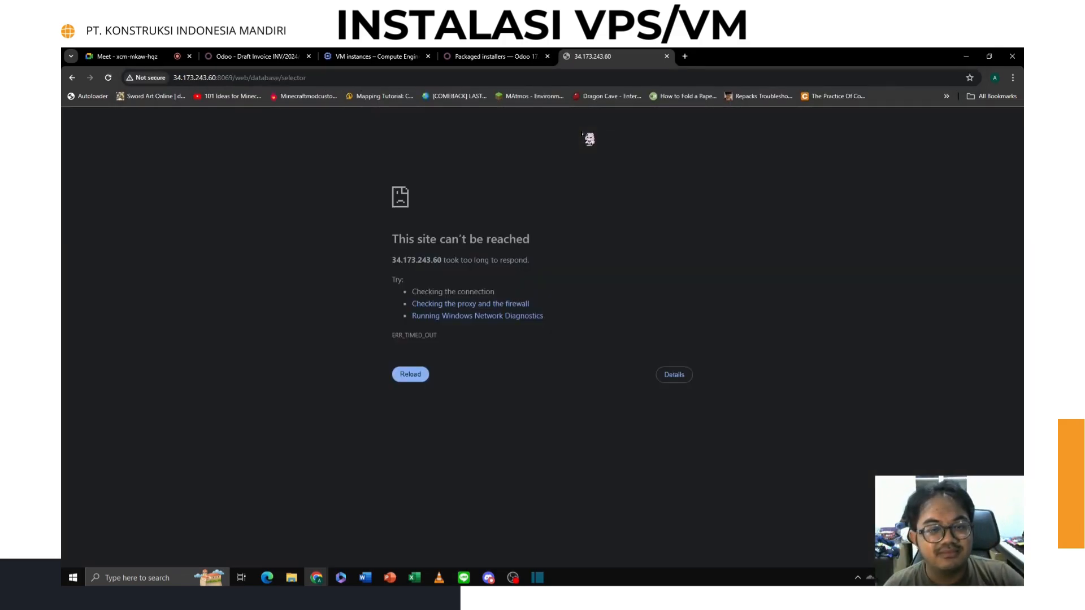
key("F5")
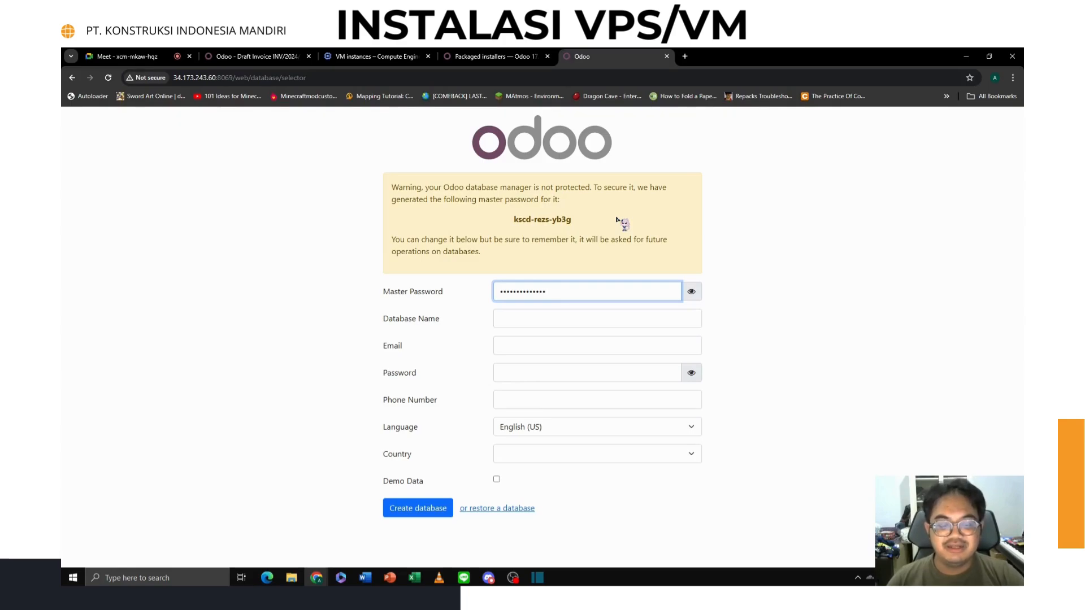
- Switch to the uas-erp SSH session and view its file upload dialog and local file chooser, closing both without uploading
key("alt+Tab")
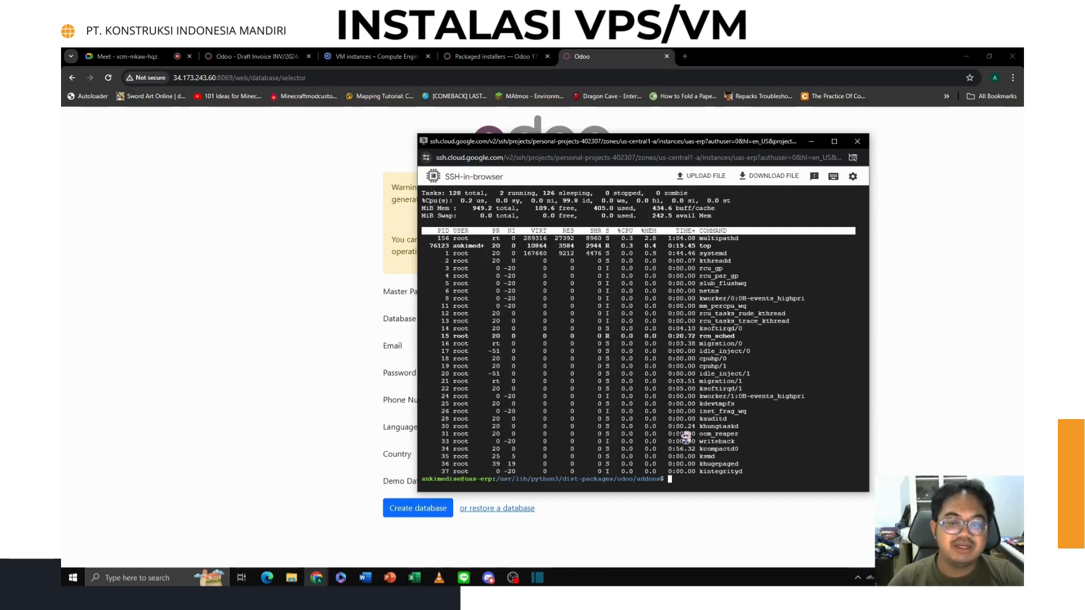
left_click(701, 176)
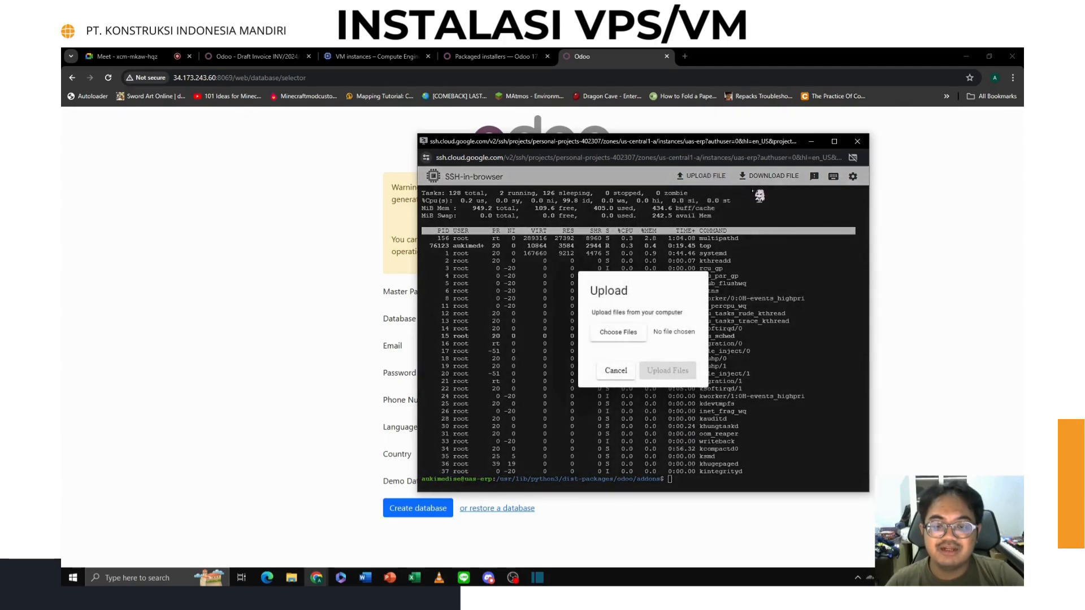
left_click(624, 338)
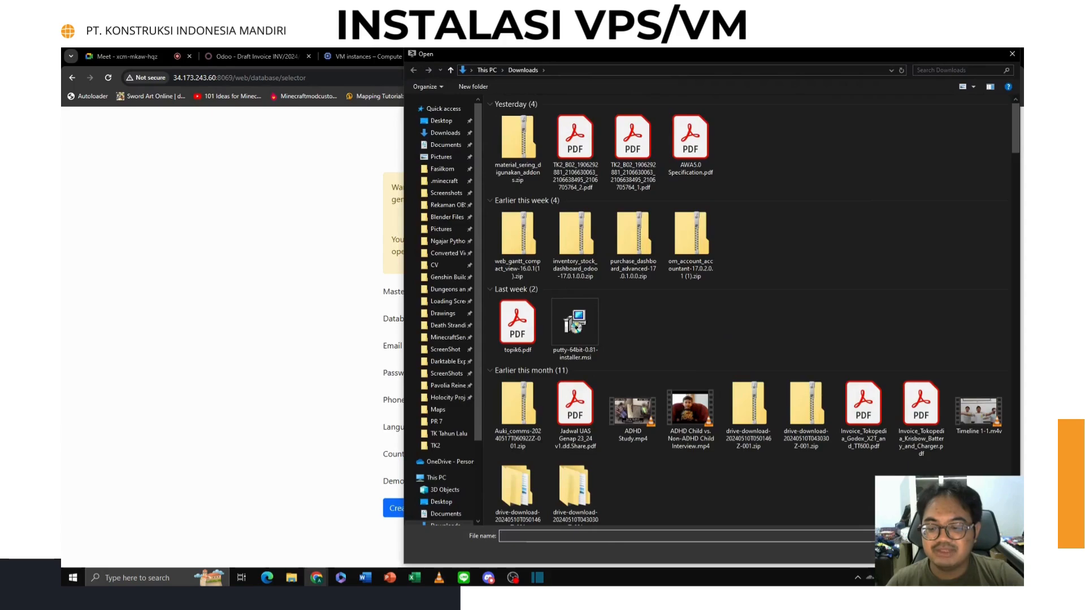
key("Escape")
left_click(621, 371)
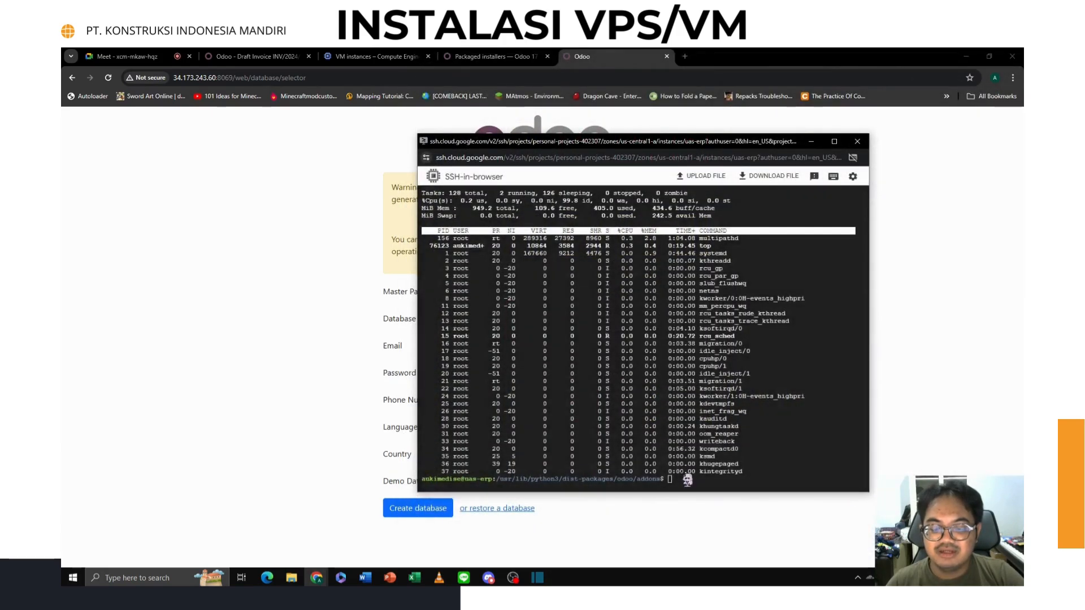
- Leave the Odoo addons directory for the home directory with cd and list the files there with ls
type("cd ")
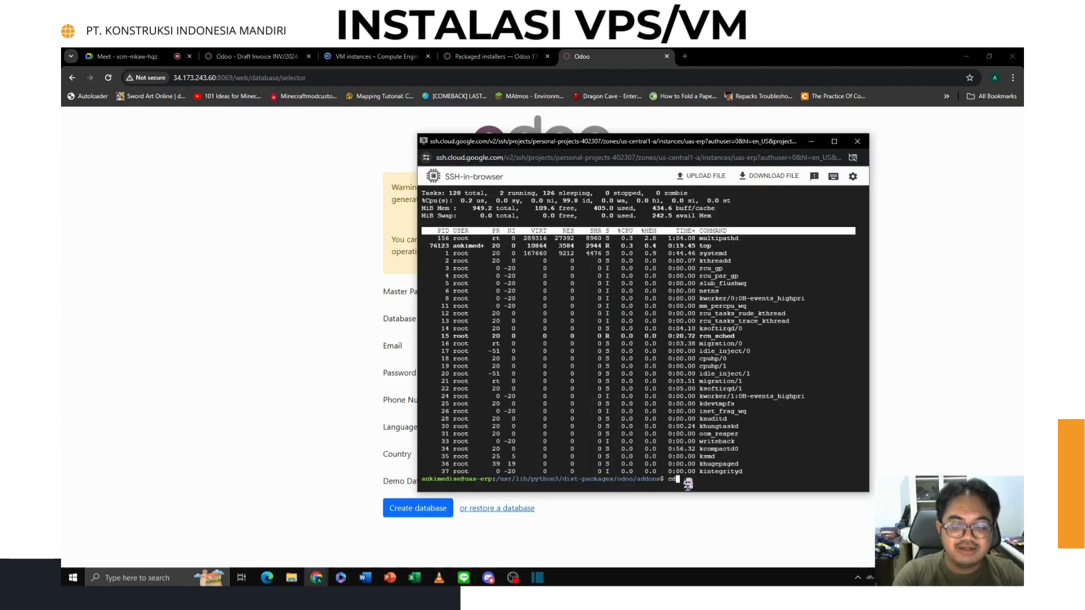
type("..")
key("Return")
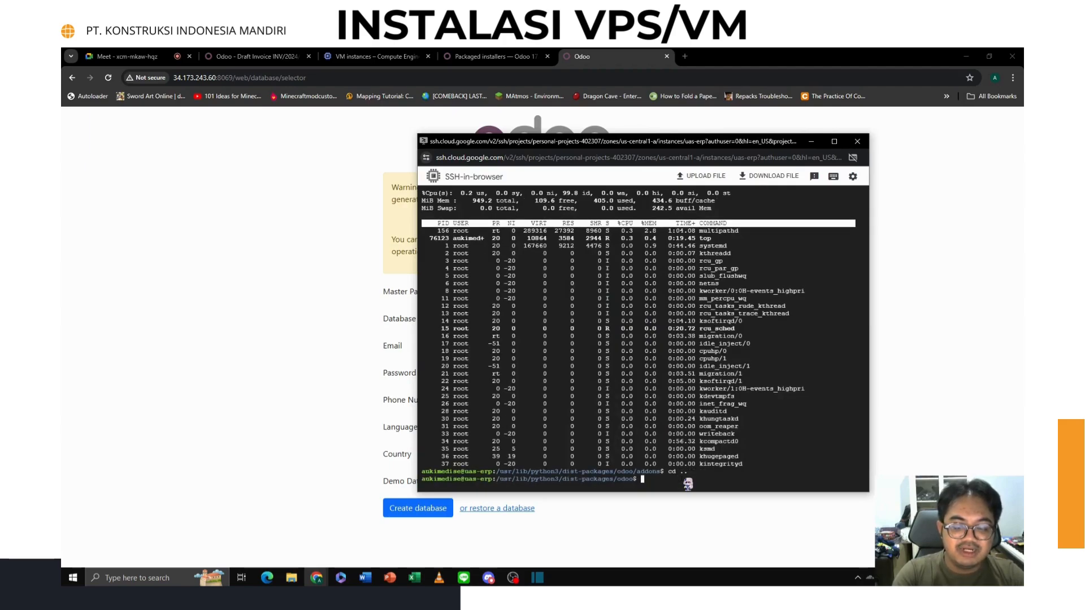
type("cd")
key("Return")
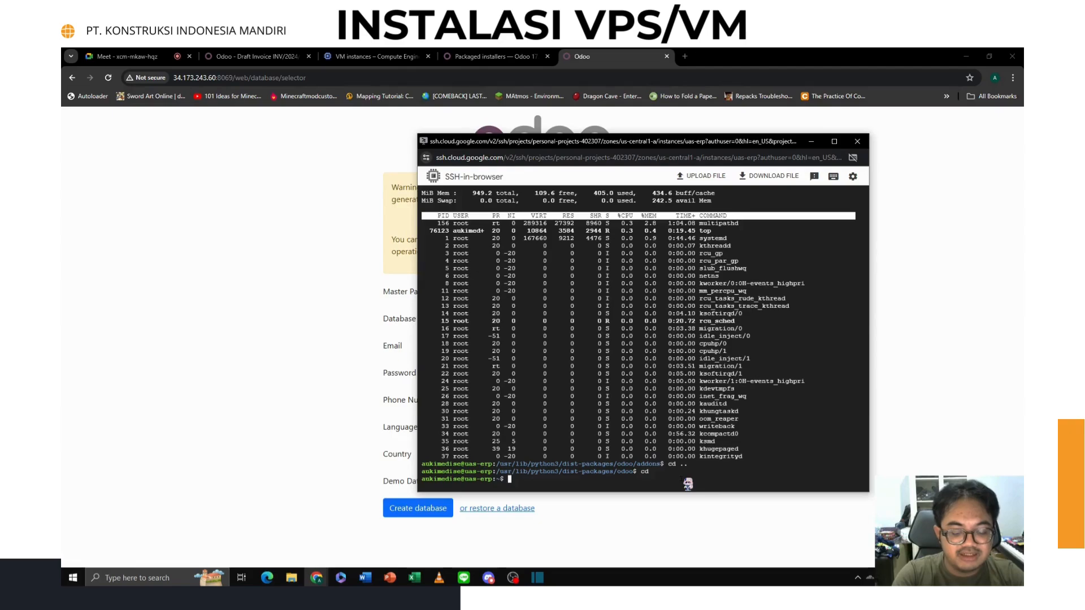
type("ls")
key("Return")
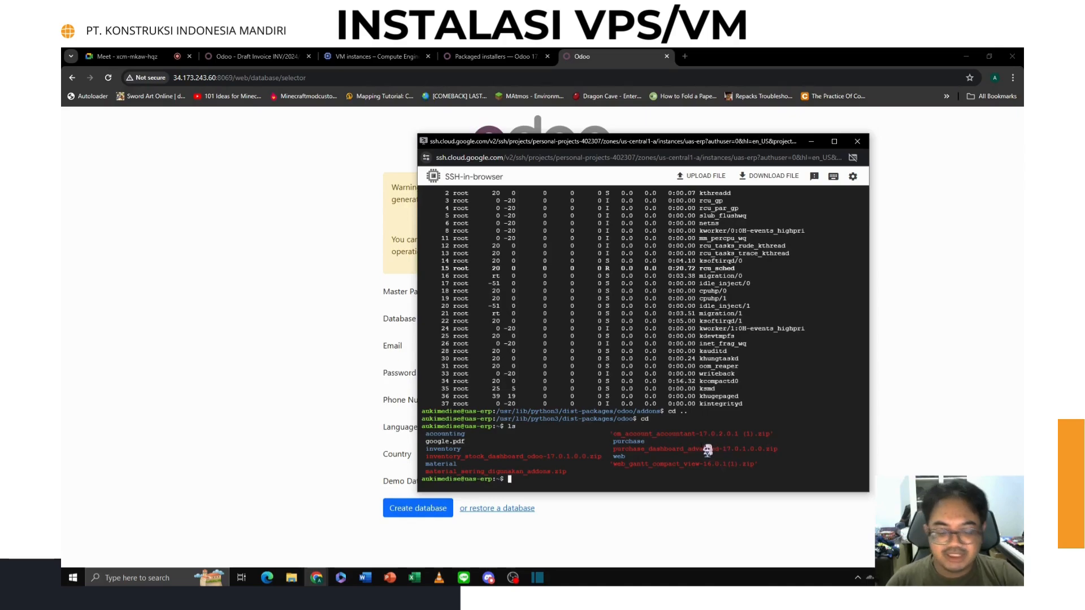
type("unzip ")
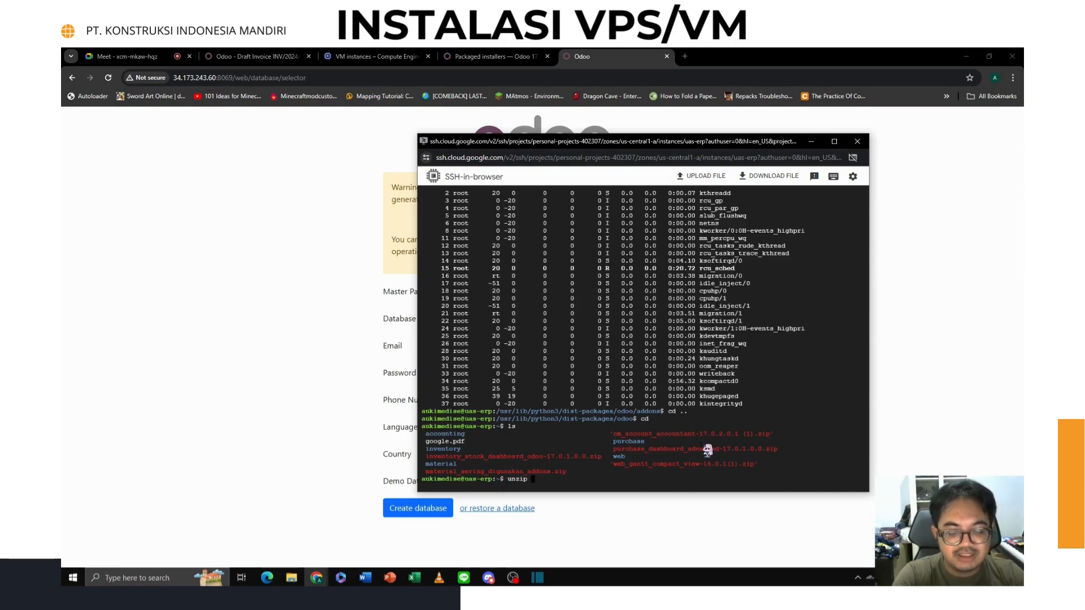
type("om")
key("Tab")
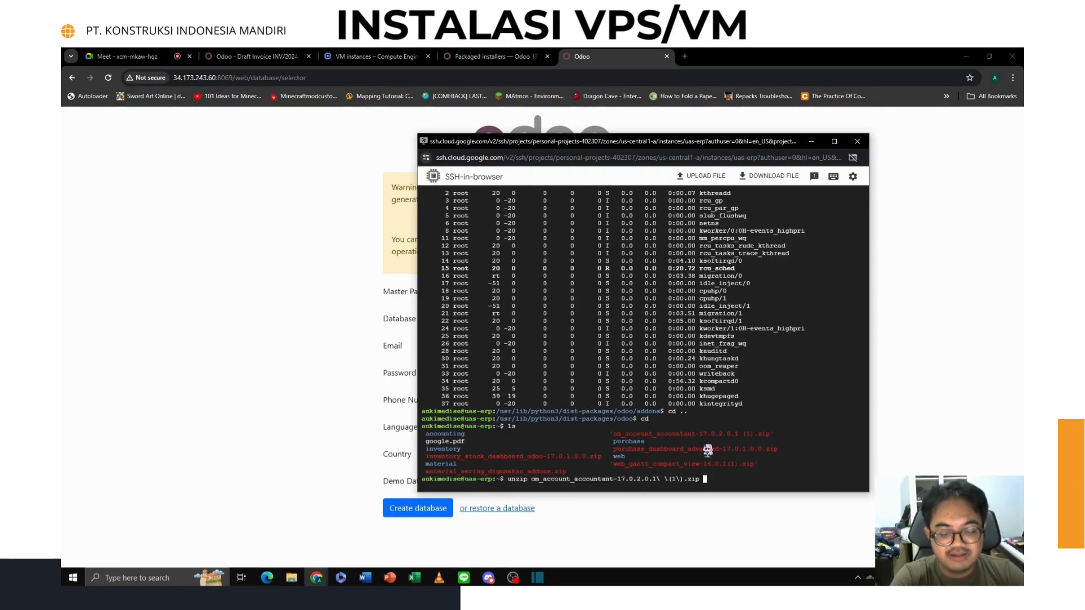
type("-d")
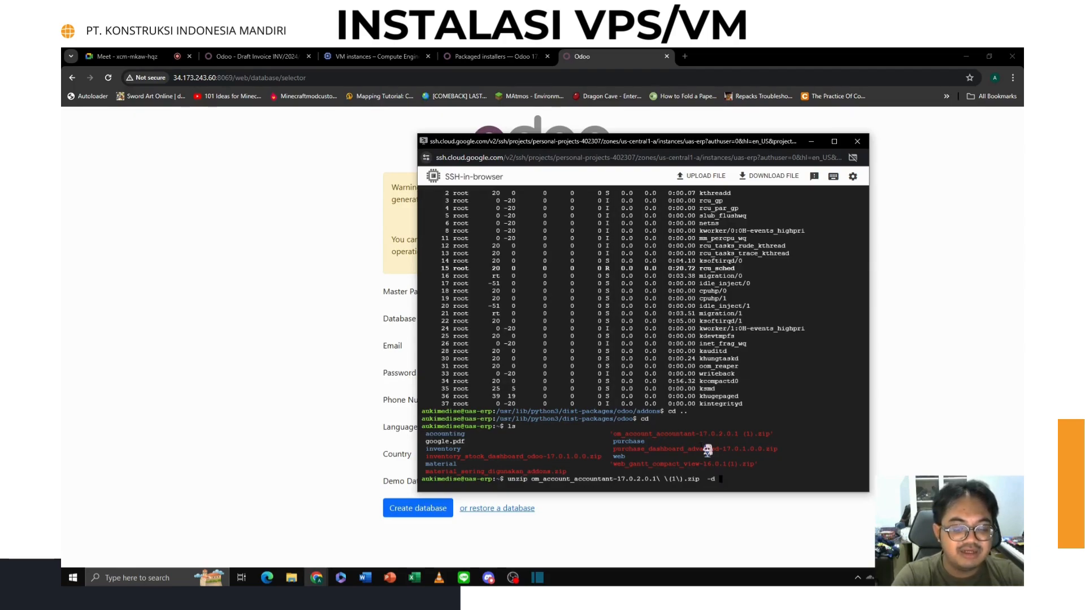
type(" acc")
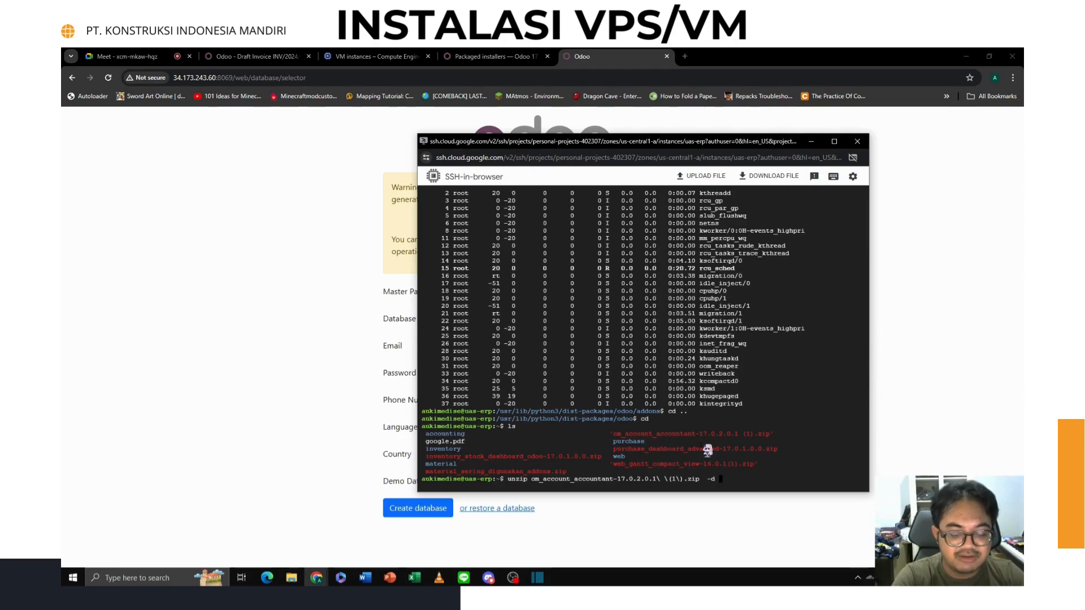
type("ounti")
key("BackSpace")
key("BackSpace")
key("BackSpace")
key("BackSpace")
key("BackSpace")
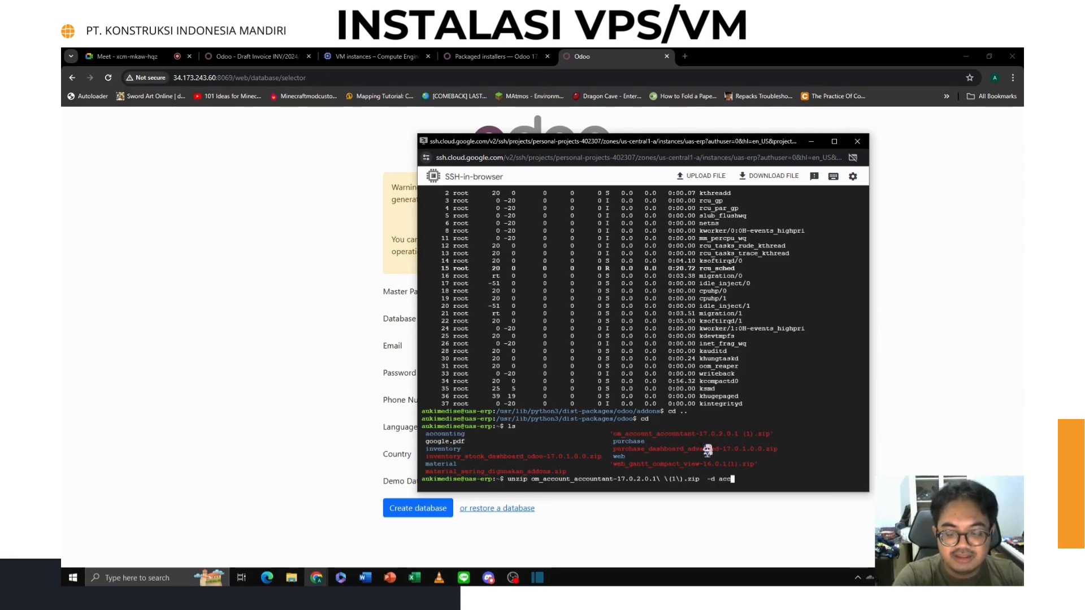
type("ount")
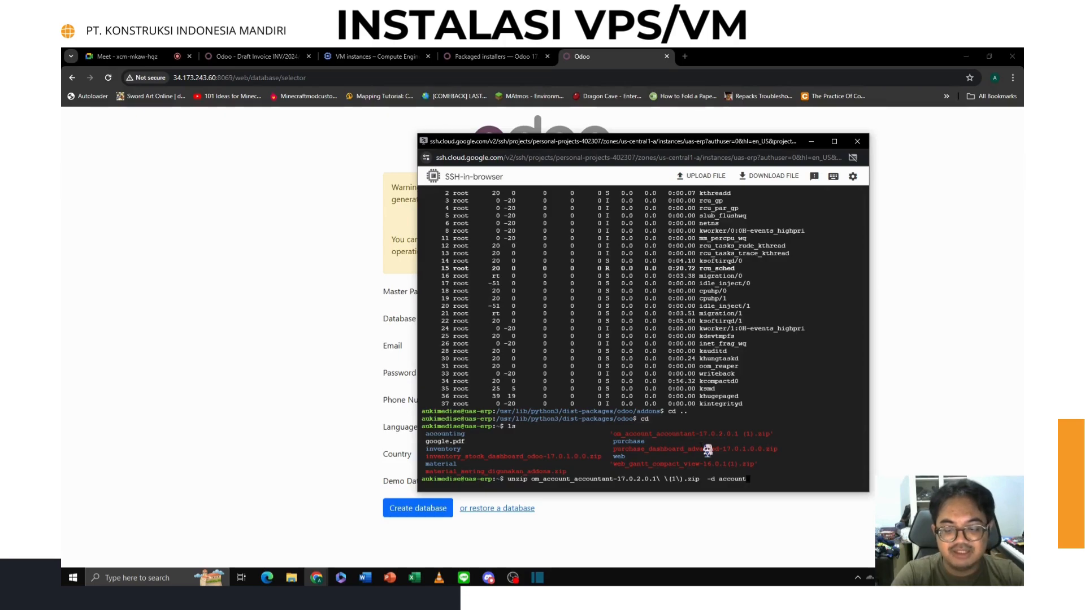
key("BackSpace")
key("BackSpace")
key("BackSpace")
key("BackSpace")
key("BackSpace")
key("BackSpace")
key("BackSpace")
key("BackSpace")
key("BackSpace")
key("BackSpace")
key("BackSpace")
key("BackSpace")
key("BackSpace")
key("BackSpace")
key("BackSpace")
key("BackSpace")
key("BackSpace")
key("BackSpace")
key("BackSpace")
key("BackSpace")
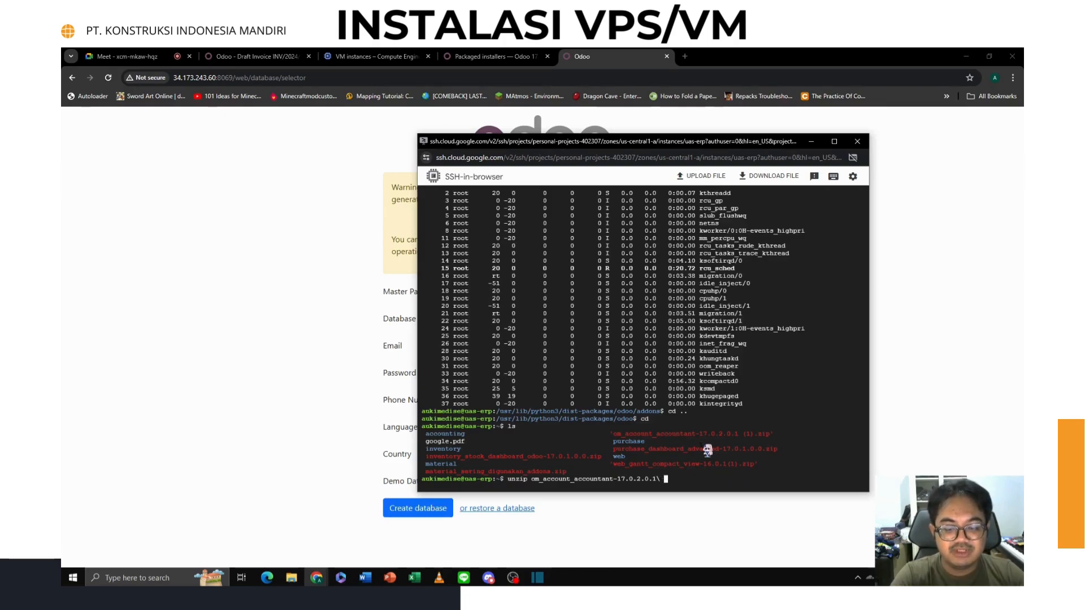
key("BackSpace")
key("BackSpace")
key("BackSpace")
key("BackSpace")
key("BackSpace")
key("BackSpace")
key("BackSpace")
key("BackSpace")
key("BackSpace")
key("BackSpace")
key("BackSpace")
key("BackSpace")
key("BackSpace")
key("BackSpace")
key("BackSpace")
key("BackSpace")
key("BackSpace")
key("BackSpace")
key("BackSpace")
key("BackSpace")
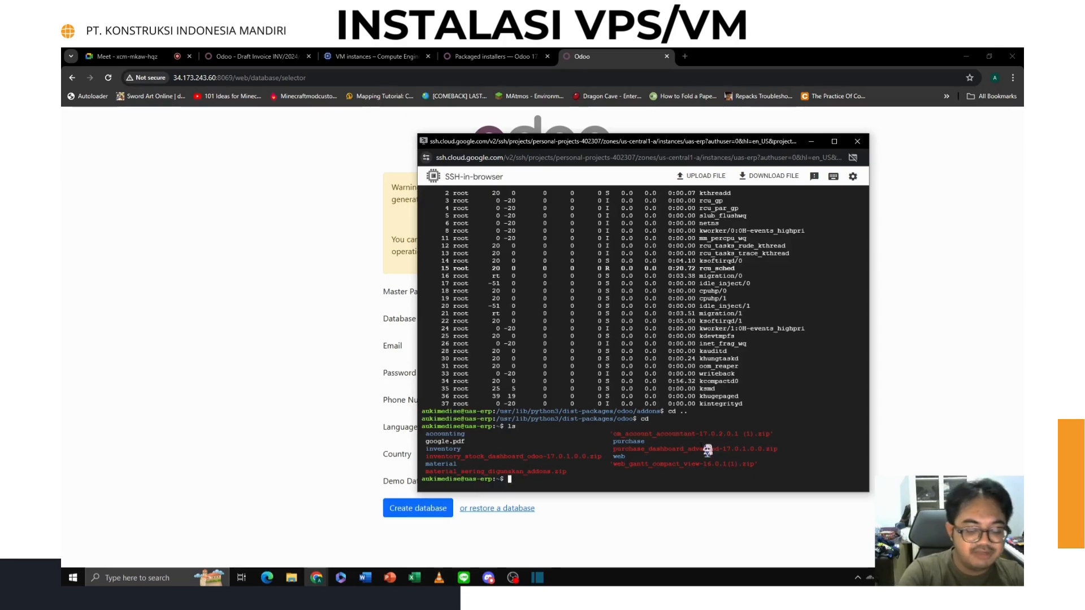
- Check the contents of the inventory directory with ls and return to the home directory
type("cd inv")
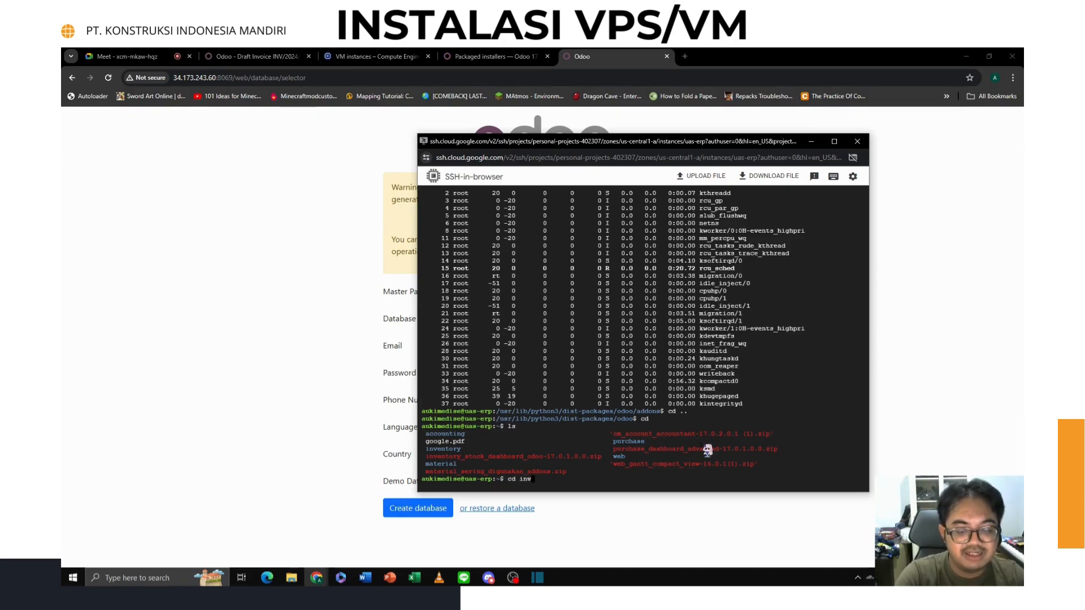
key("Tab")
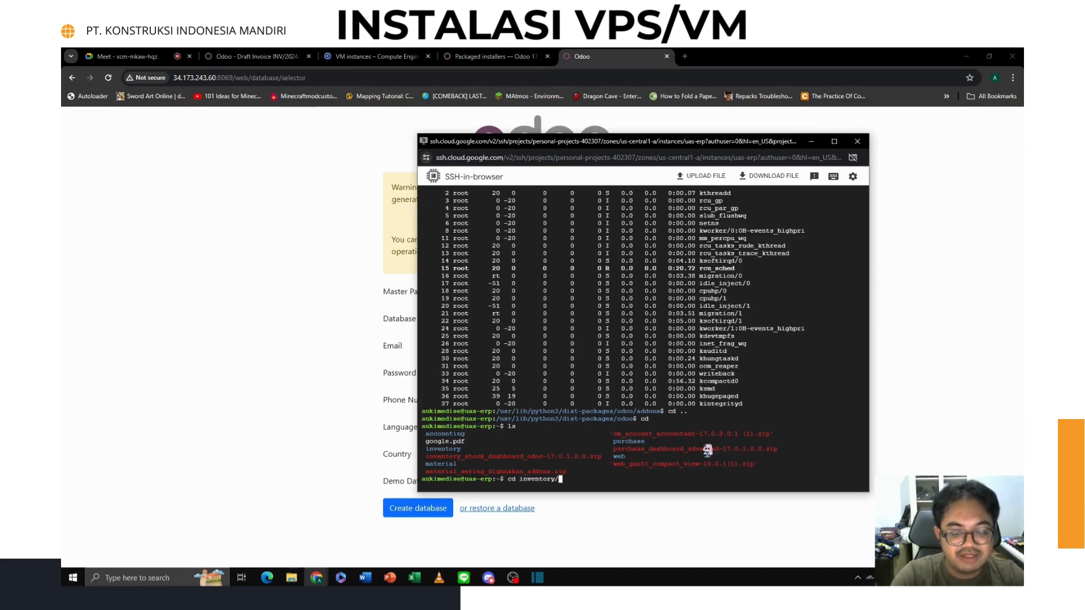
key("Return")
type("ls")
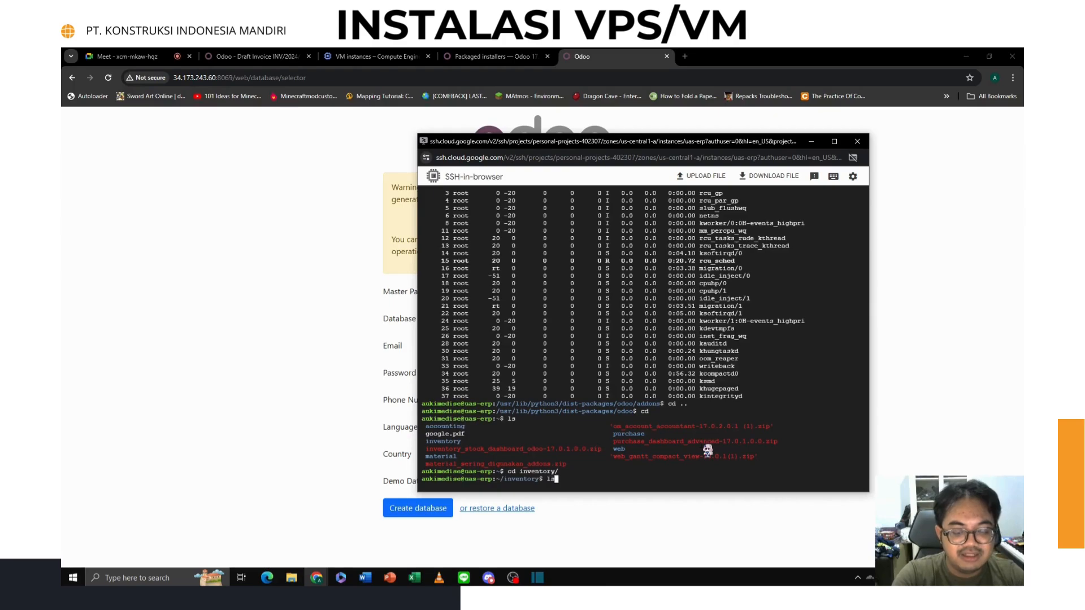
key("Return")
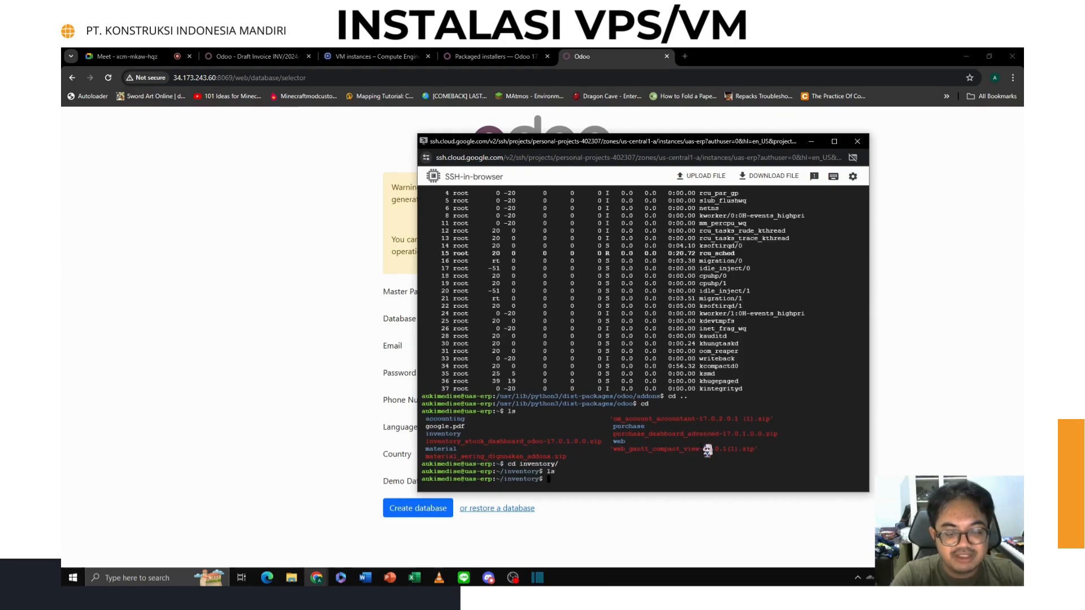
type("cd")
key("BackSpace")
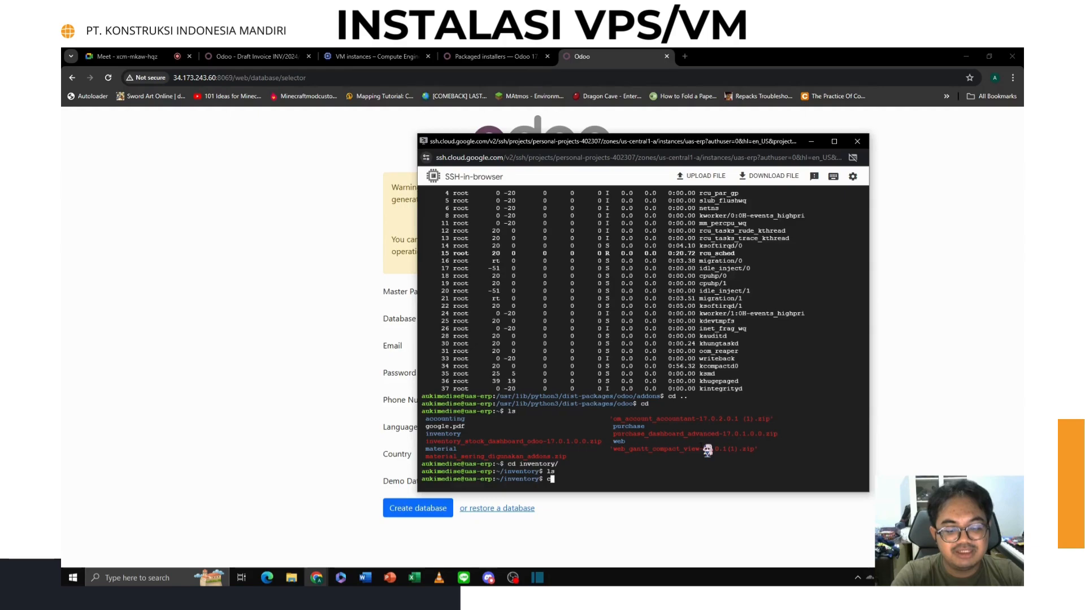
key("BackSpace")
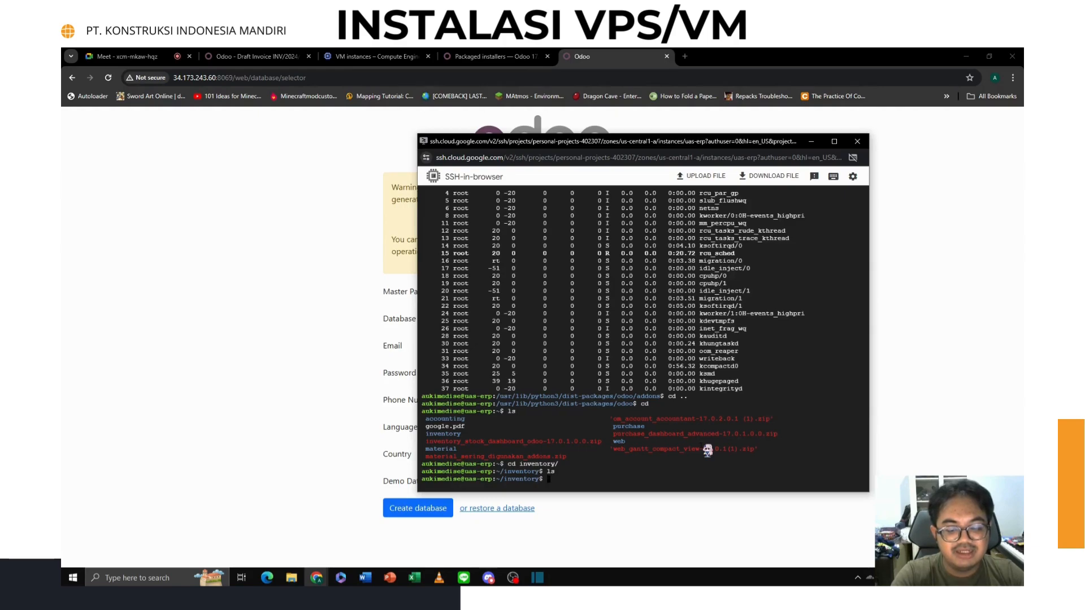
type("un")
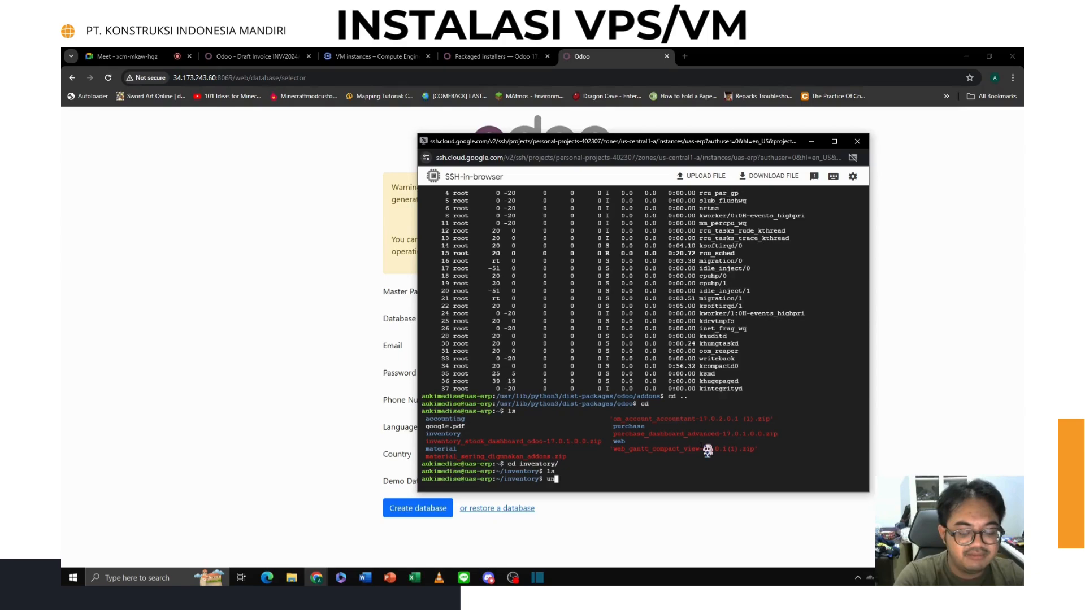
type("z")
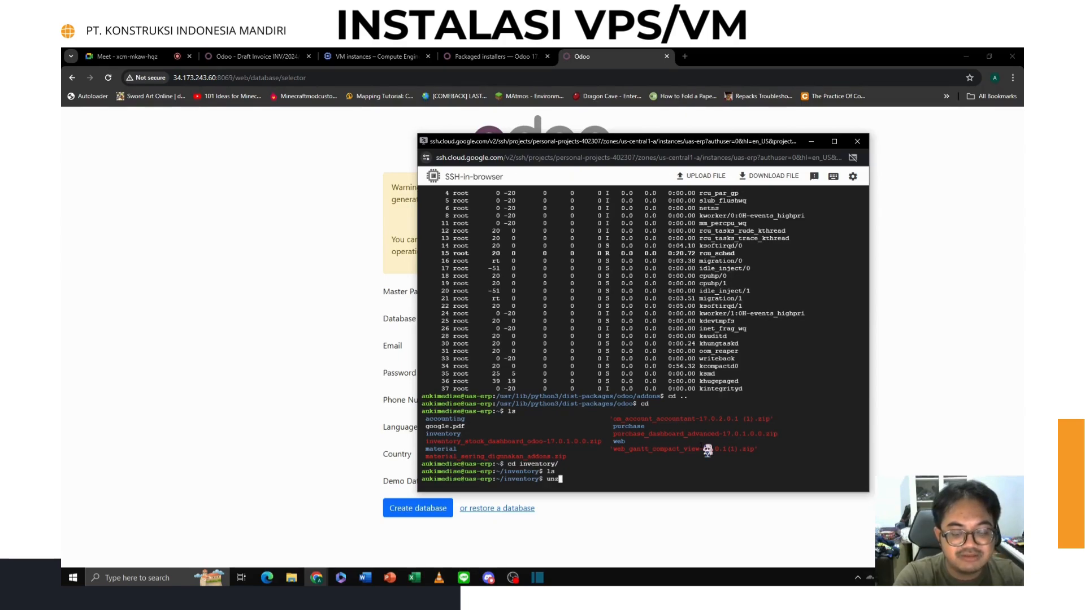
key("BackSpace")
key("BackSpace")
key("BackSpace")
type("cd ..")
key("Return")
- Extract inventory_stock_dashboard_odoo-17.0.1.0.0.zip into the inventory directory using unzip with the -d option
type("unzip ")
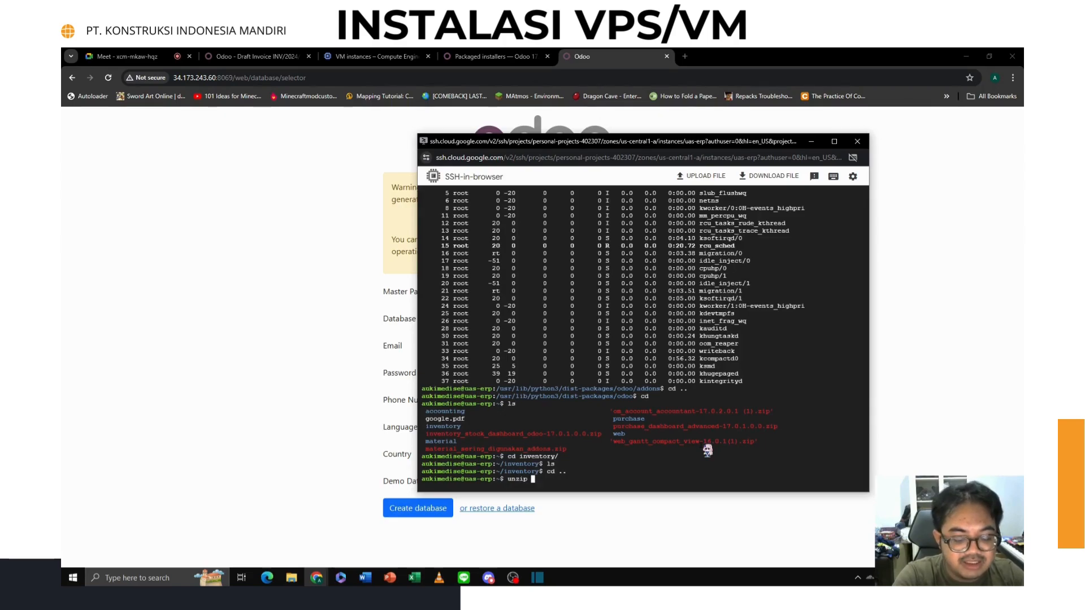
type("inv")
key("Tab")
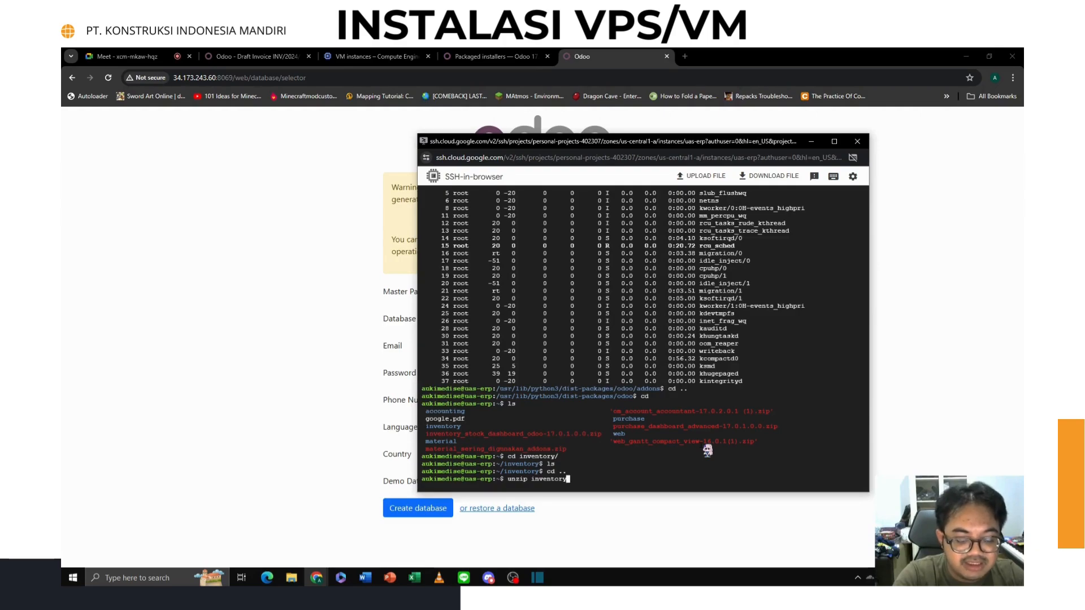
type("_")
key("Tab")
type("-d")
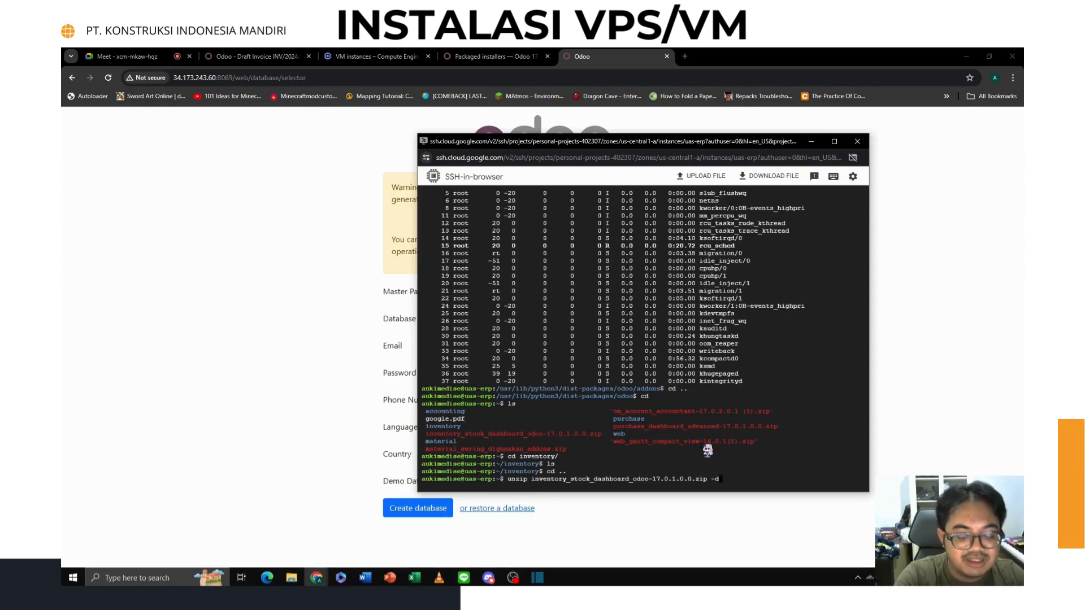
type(" inventory")
key("Return")
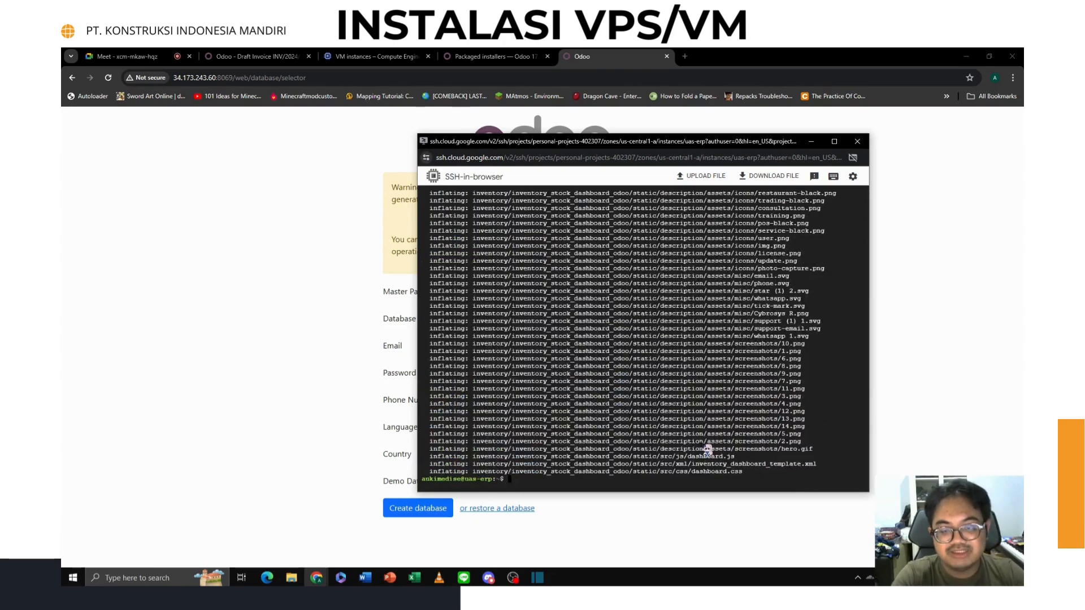
- Change into the inventory directory and list the extracted module folder
type("cd")
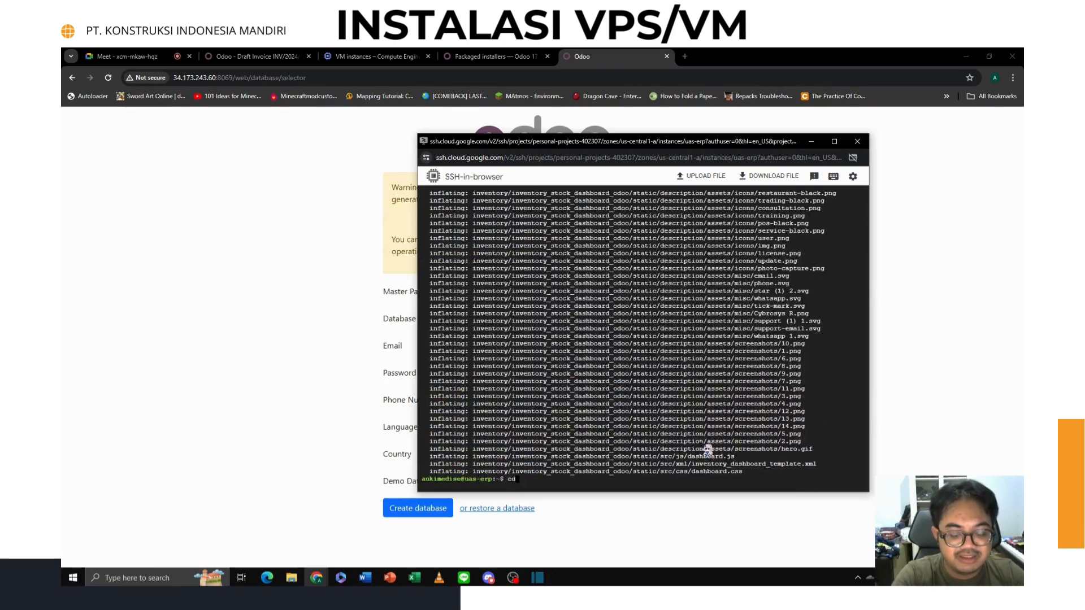
type(" in")
key("Tab")
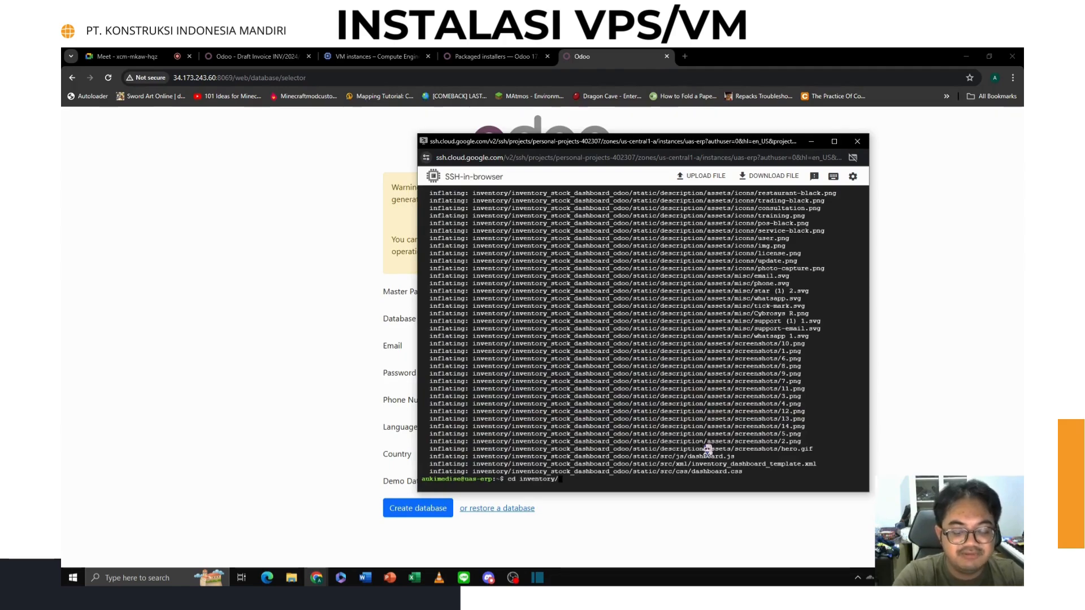
key("Return")
type("ls")
key("Return")
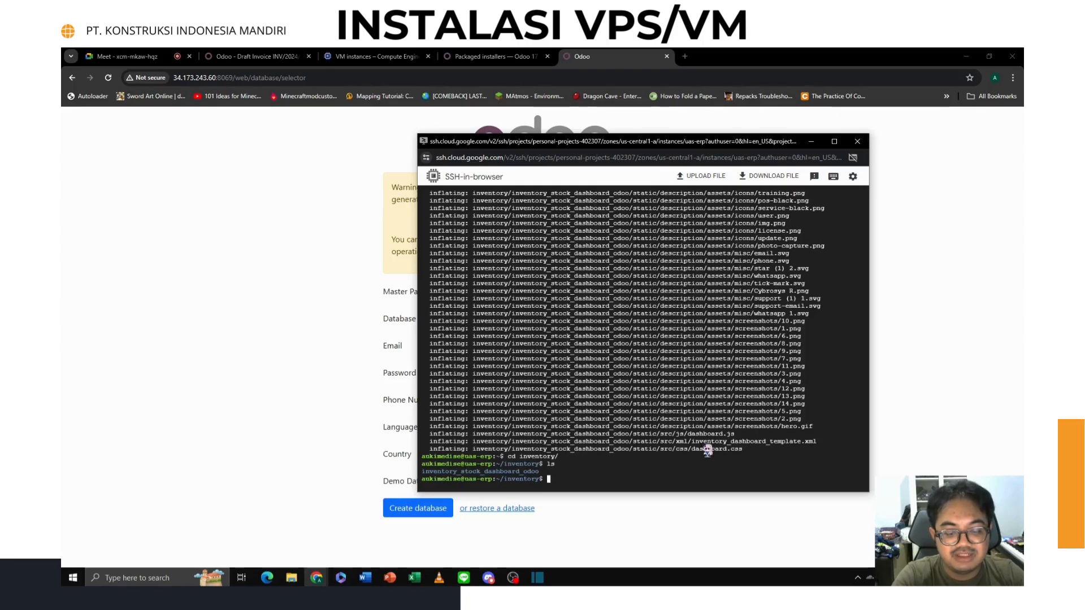
- Copy the addons path /usr/lib/python3/dist-packages/odoo/addons from the earlier terminal prompt
scroll(694, 411, "up", 5)
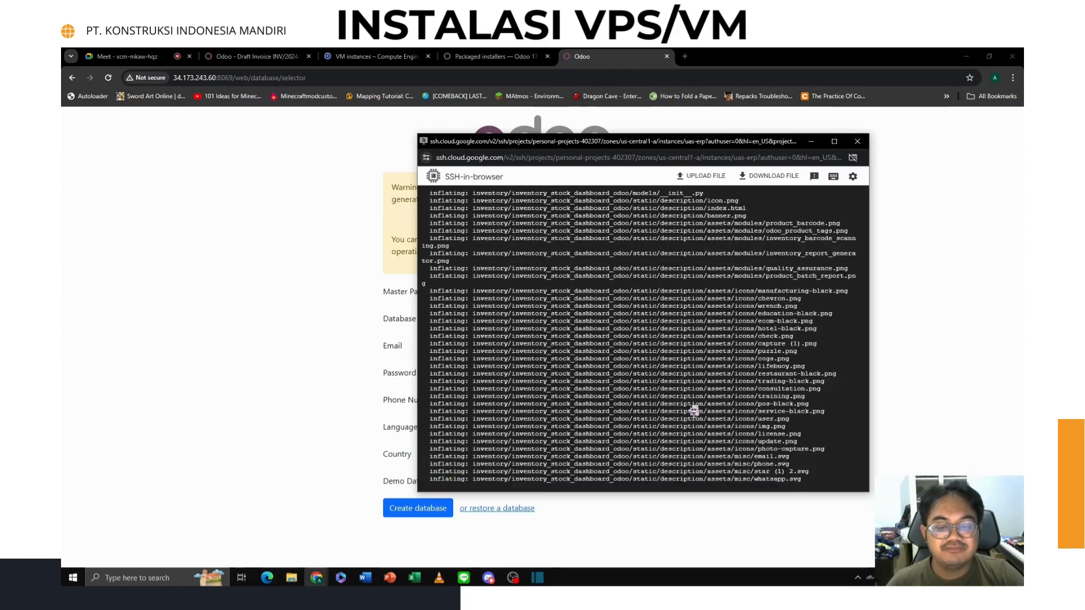
scroll(694, 411, "up", 9)
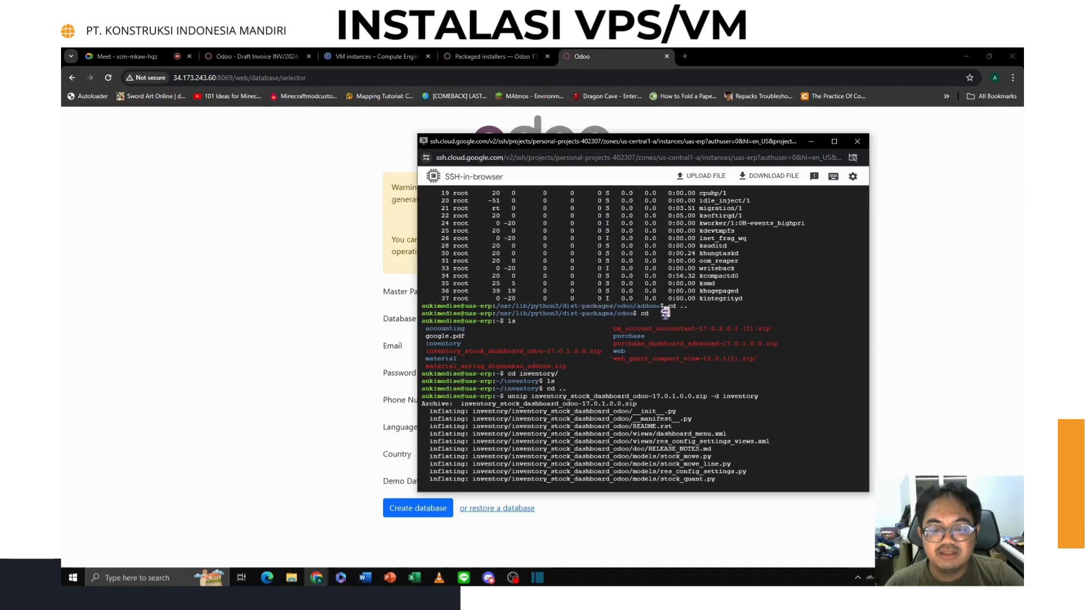
left_click_drag(661, 307, 496, 309)
left_click(642, 338)
scroll(689, 390, "down", 10)
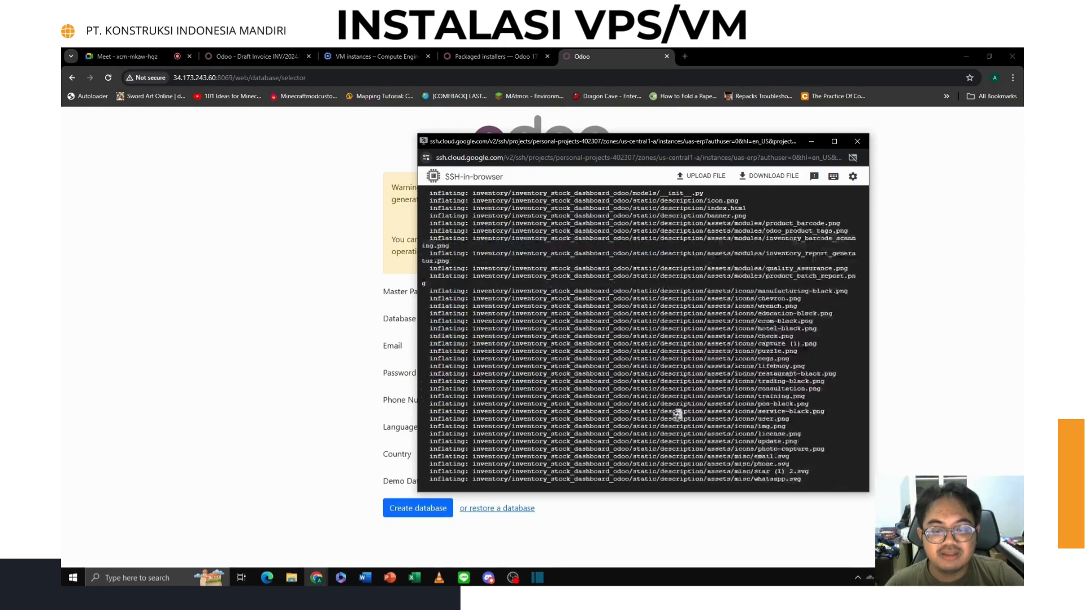
key("ctrl+v")
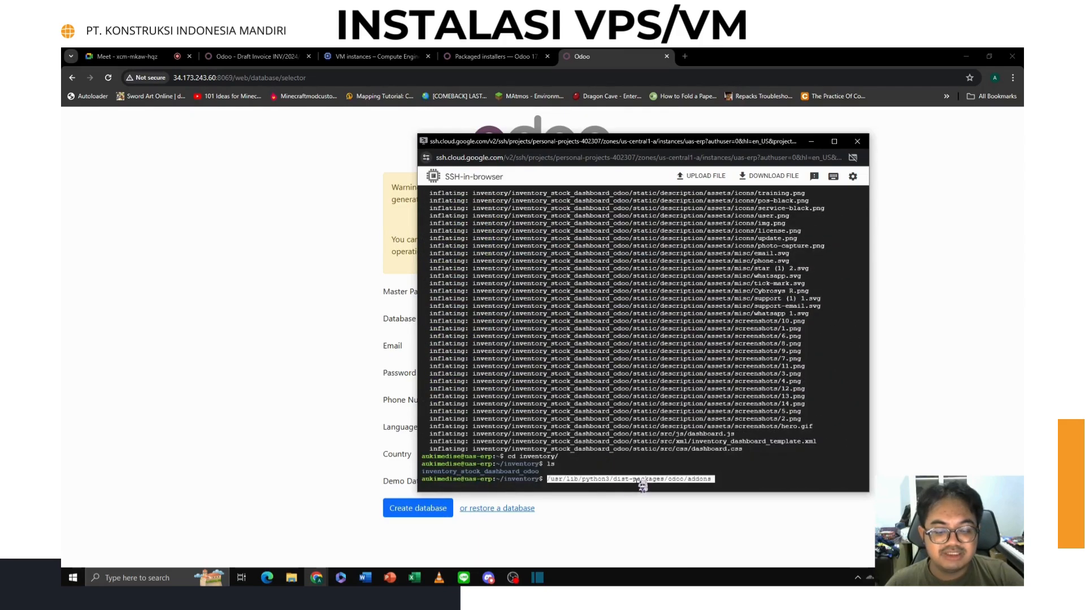
key("BackSpace")
key("BackSpace")
key("BackSpace")
key("BackSpace")
key("BackSpace")
key("BackSpace")
key("BackSpace")
key("BackSpace")
key("BackSpace")
key("BackSpace")
key("BackSpace")
key("BackSpace")
key("BackSpace")
key("BackSpace")
key("BackSpace")
key("BackSpace")
key("BackSpace")
key("BackSpace")
key("BackSpace")
key("BackSpace")
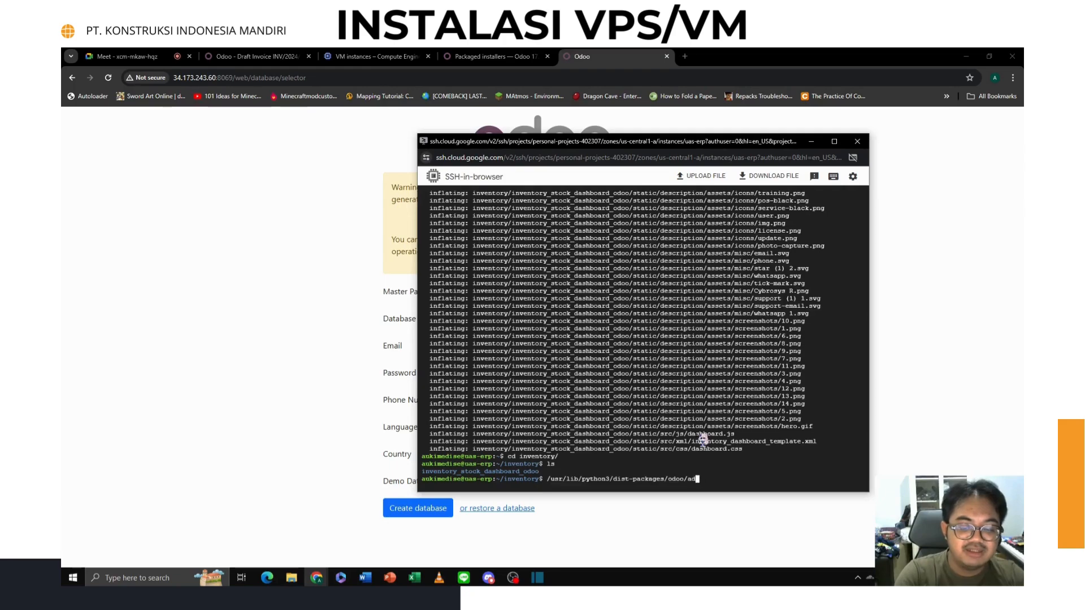
key("BackSpace")
key("BackSpace")
key("BackSpace")
key("BackSpace")
key("BackSpace")
key("BackSpace")
key("BackSpace")
key("BackSpace")
key("BackSpace")
key("BackSpace")
key("BackSpace")
key("BackSpace")
key("BackSpace")
key("BackSpace")
key("BackSpace")
key("BackSpace")
key("BackSpace")
key("BackSpace")
key("BackSpace")
key("BackSpace")
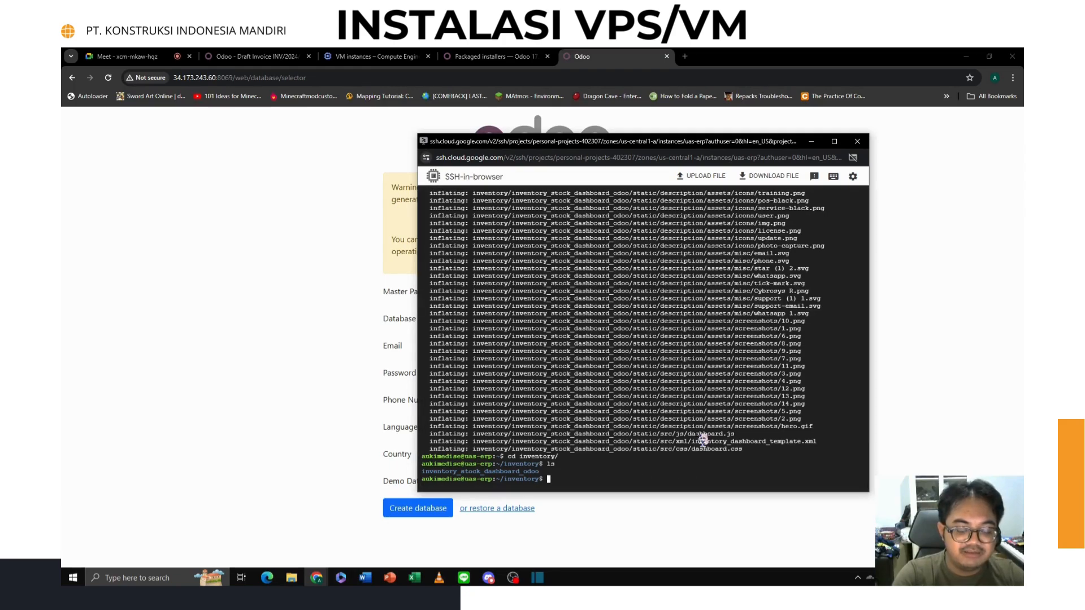
- Return from the inventory directory to the home directory with cd .
type("cd ..")
key("Return")
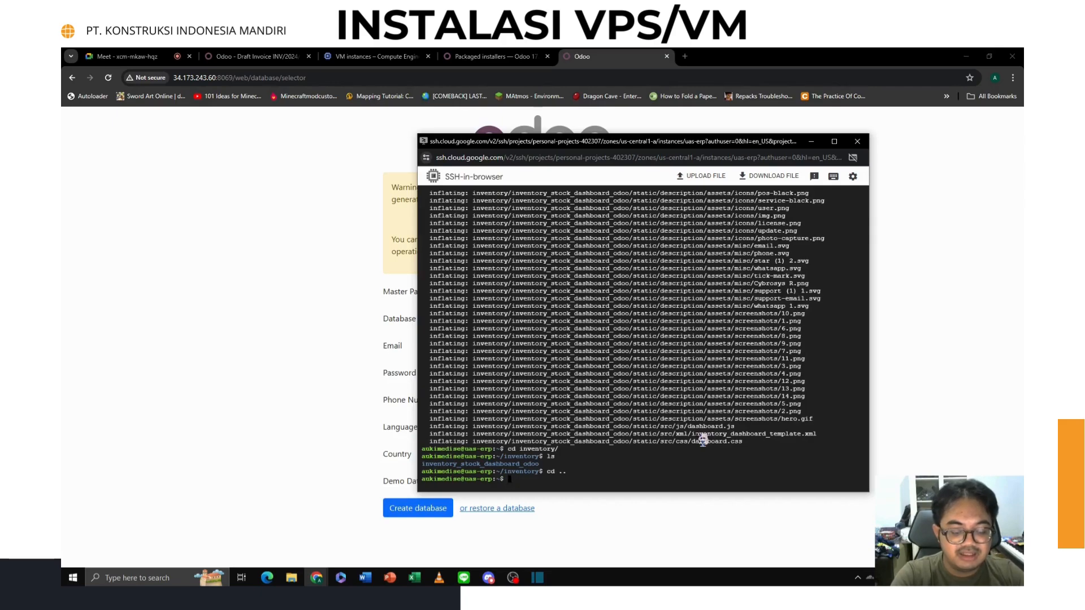
- Compose sudo mv inventory/inventory_stock_dashboard_odoo /usr/lib/python3/dist-packages/odoo/addons as an example, and clear it without running it
type("sudo mv")
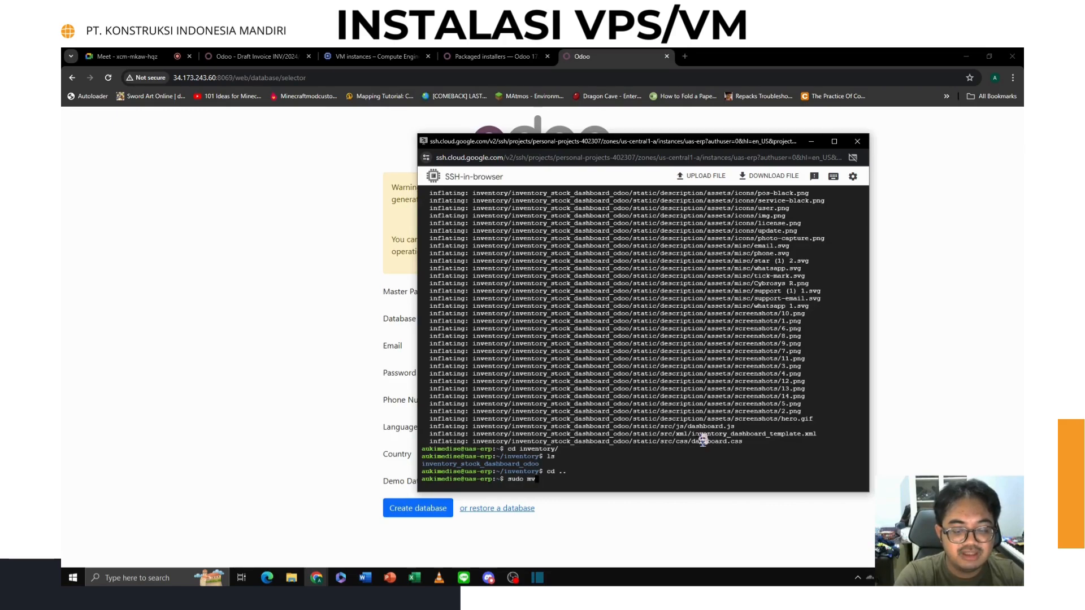
type(" inv")
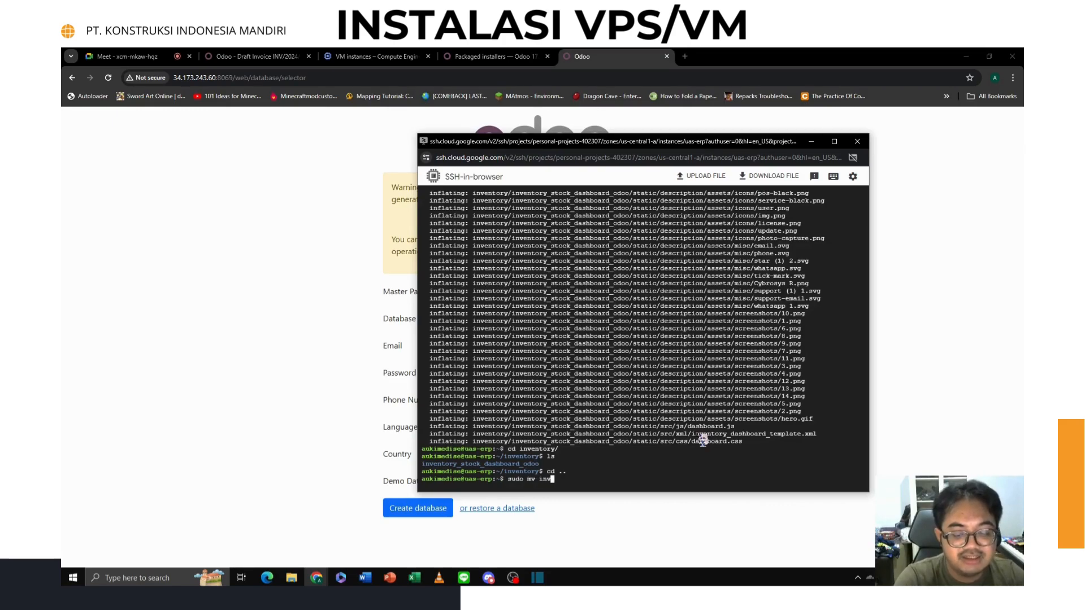
type("entory/")
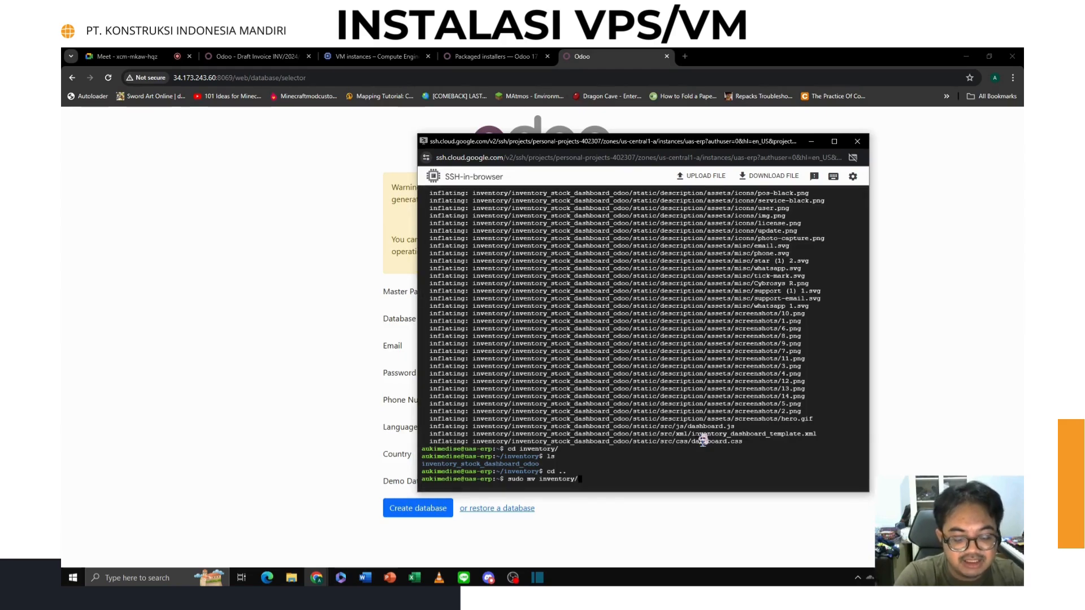
type("inv")
key("Tab")
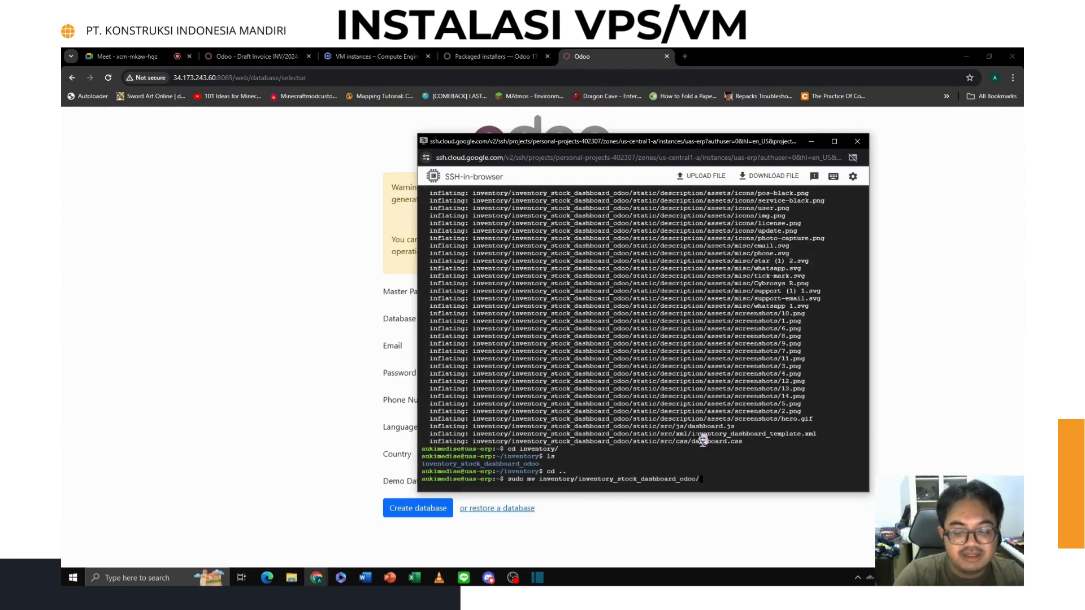
key("BackSpace")
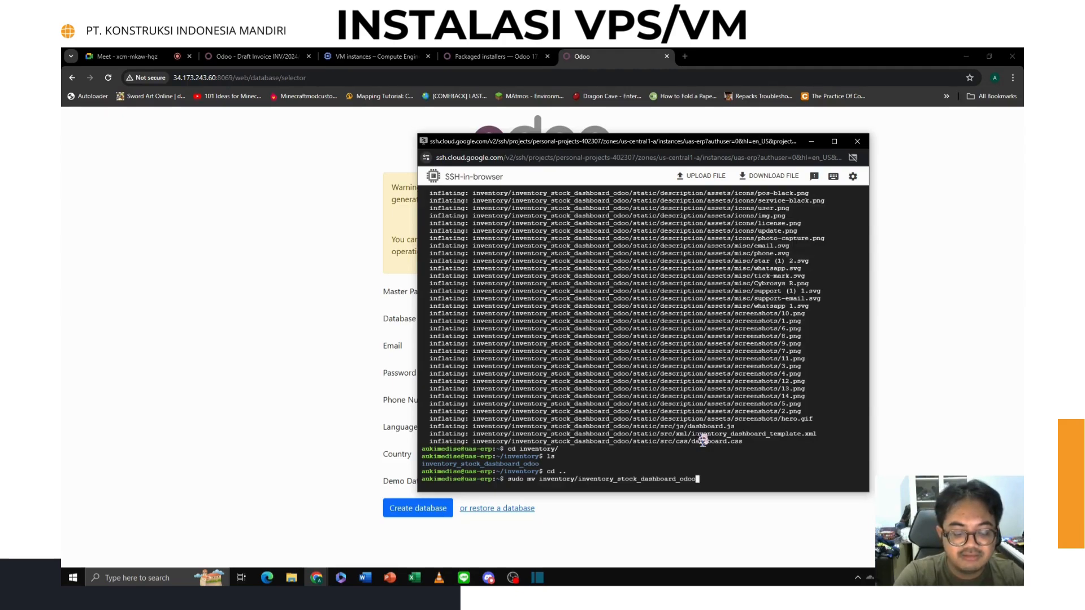
key("ctrl+v")
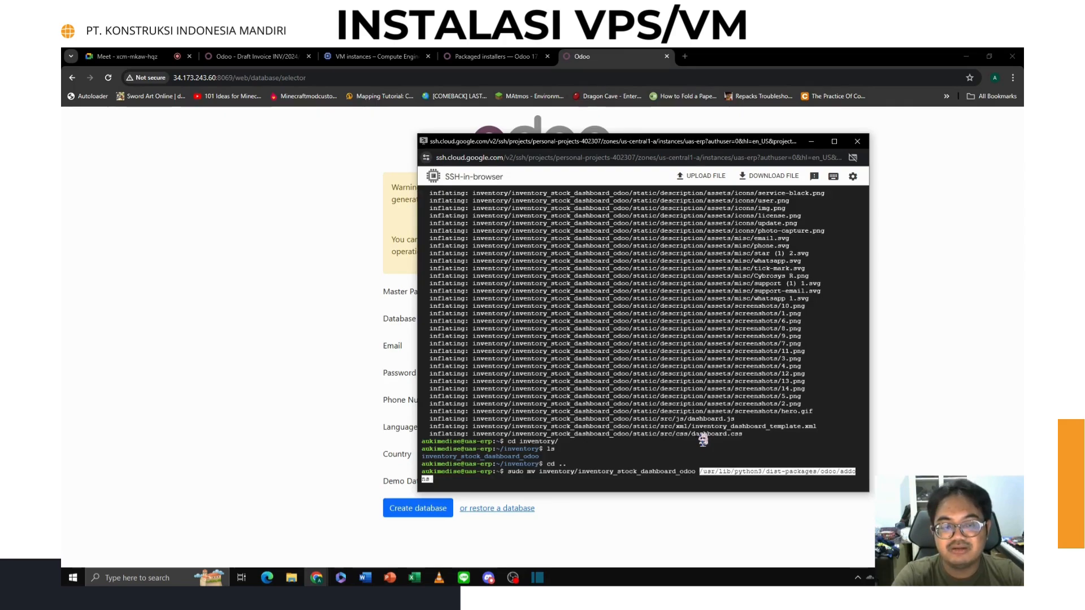
key("BackSpace")
key("BackSpace")
key("BackSpace")
key("BackSpace")
key("BackSpace")
key("BackSpace")
key("BackSpace")
key("BackSpace")
key("BackSpace")
key("BackSpace")
key("BackSpace")
key("BackSpace")
key("BackSpace")
key("BackSpace")
key("BackSpace")
key("BackSpace")
key("BackSpace")
key("BackSpace")
key("BackSpace")
key("BackSpace")
key("BackSpace")
key("BackSpace")
key("BackSpace")
key("BackSpace")
key("BackSpace")
key("BackSpace")
key("BackSpace")
key("BackSpace")
key("BackSpace")
key("BackSpace")
key("BackSpace")
key("BackSpace")
key("BackSpace")
key("BackSpace")
key("BackSpace")
key("BackSpace")
key("BackSpace")
key("BackSpace")
key("BackSpace")
key("BackSpace")
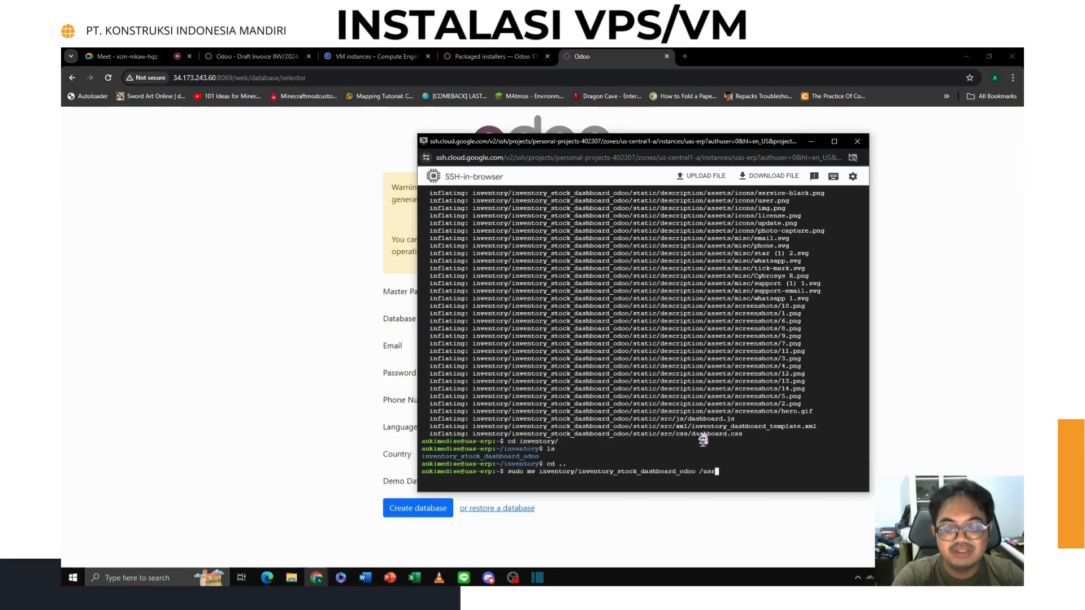
key("BackSpace")
key("BackSpace")
key("BackSpace")
key("BackSpace")
key("BackSpace")
key("BackSpace")
key("BackSpace")
key("BackSpace")
key("BackSpace")
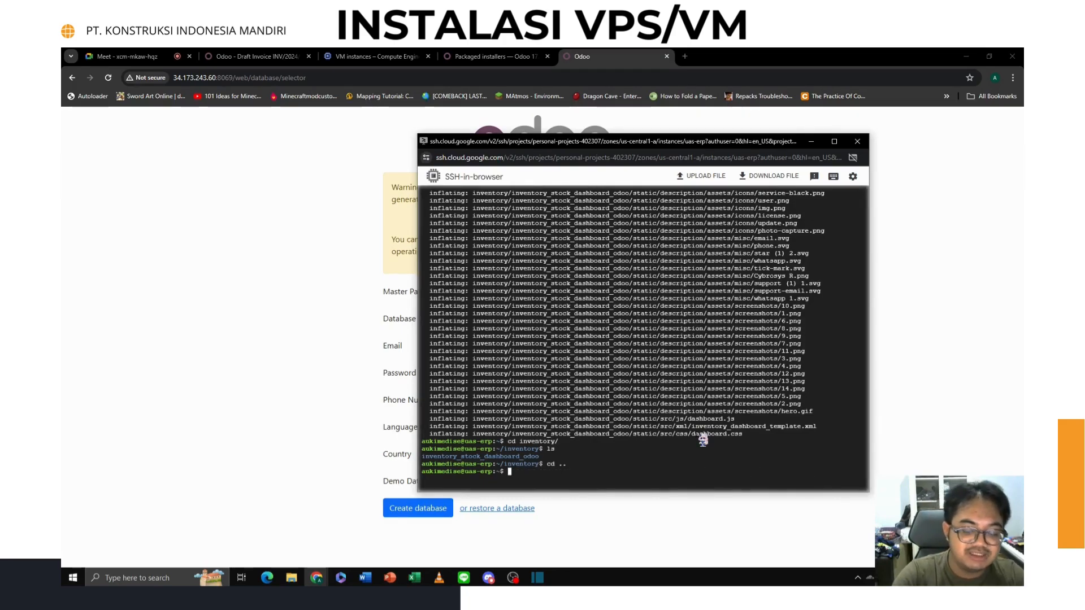
key("Up")
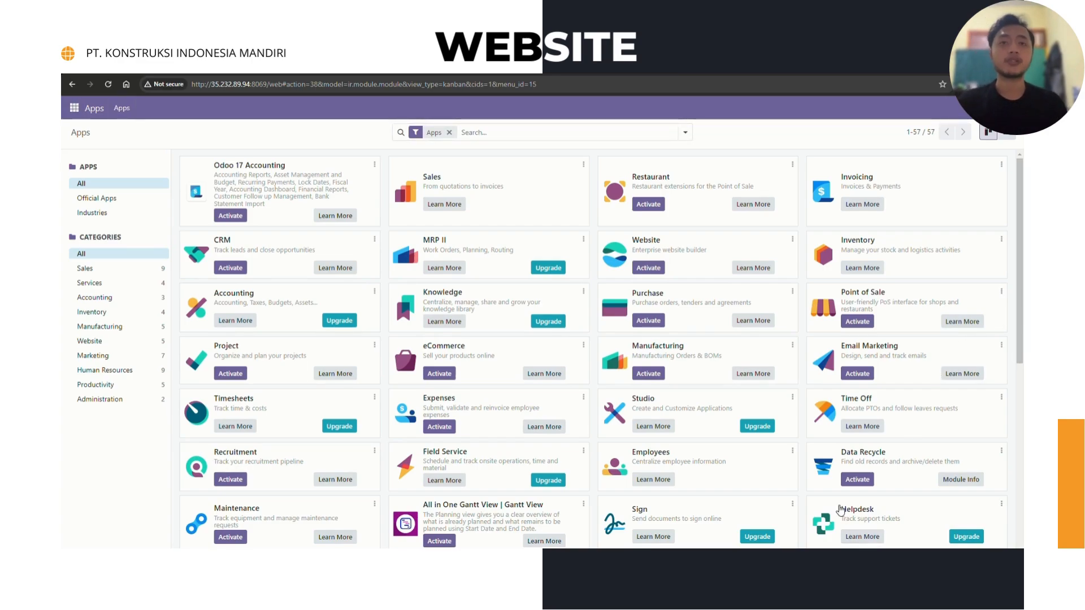
- Activate the Website app in Odoo and start the website configurator
left_click(472, 133)
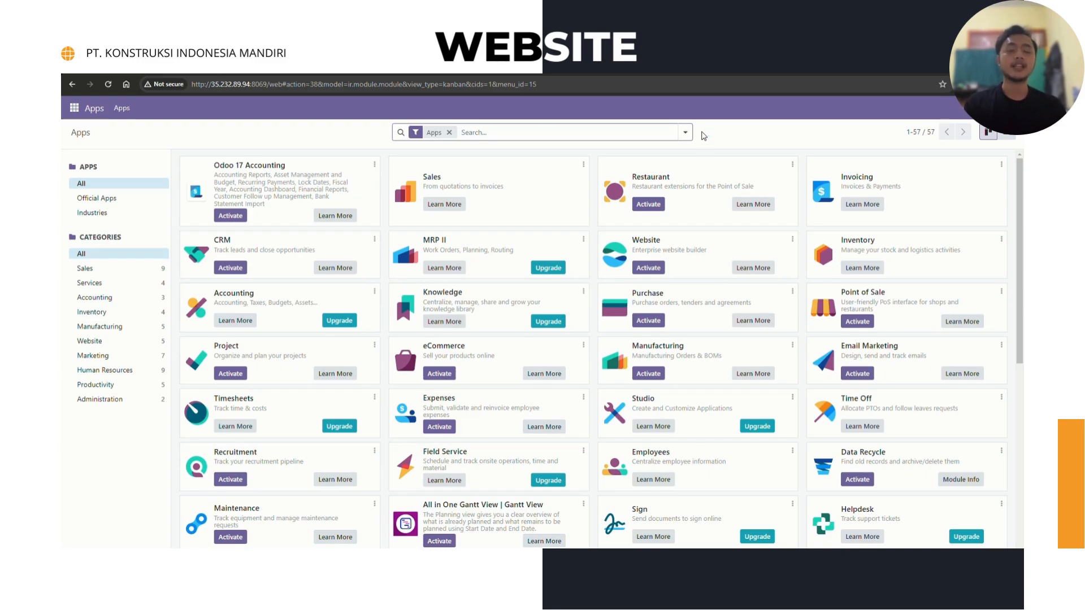
left_click(653, 270)
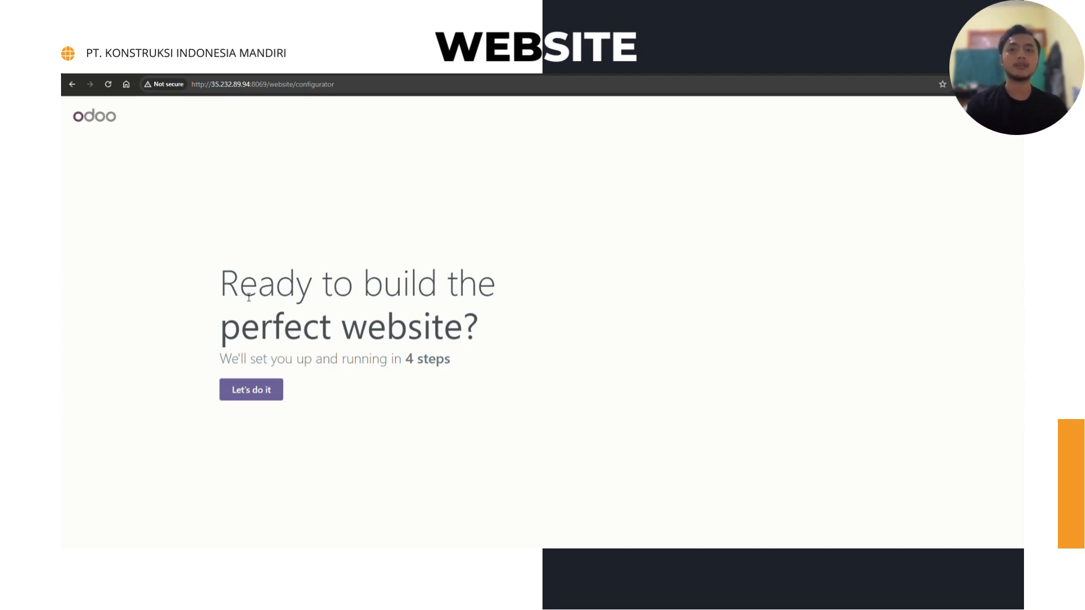
left_click(262, 392)
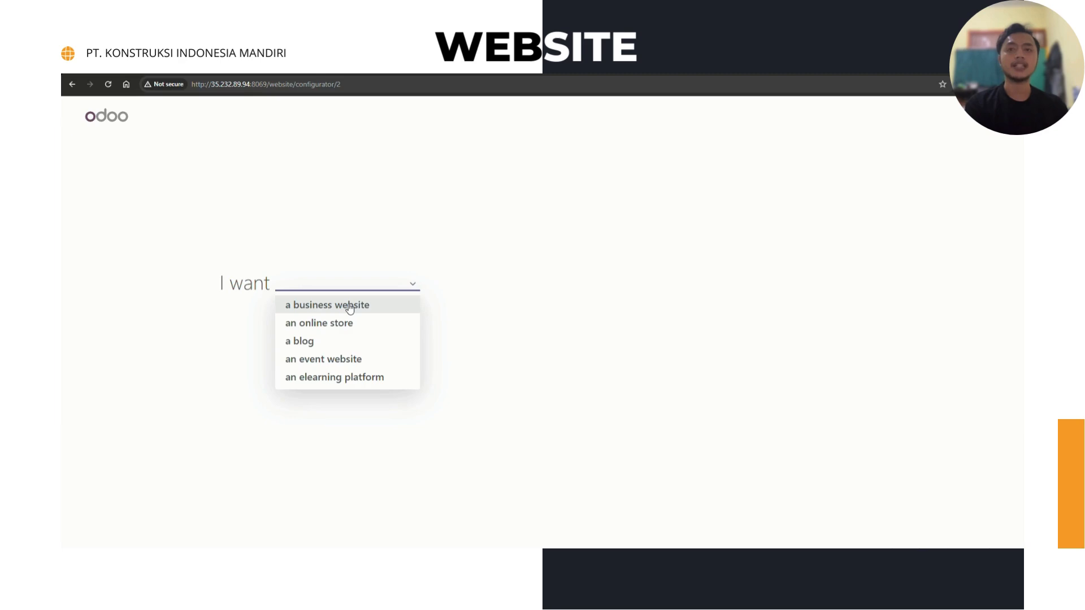
- Describe the site as a business website for a construction company with the main objective to inform customers
left_click(349, 305)
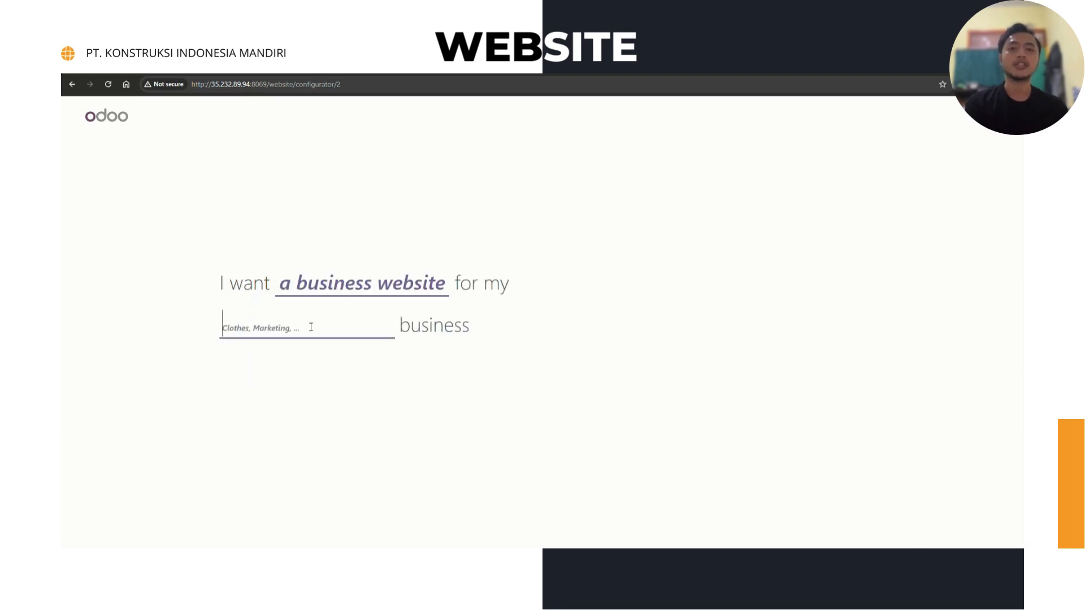
type("cons")
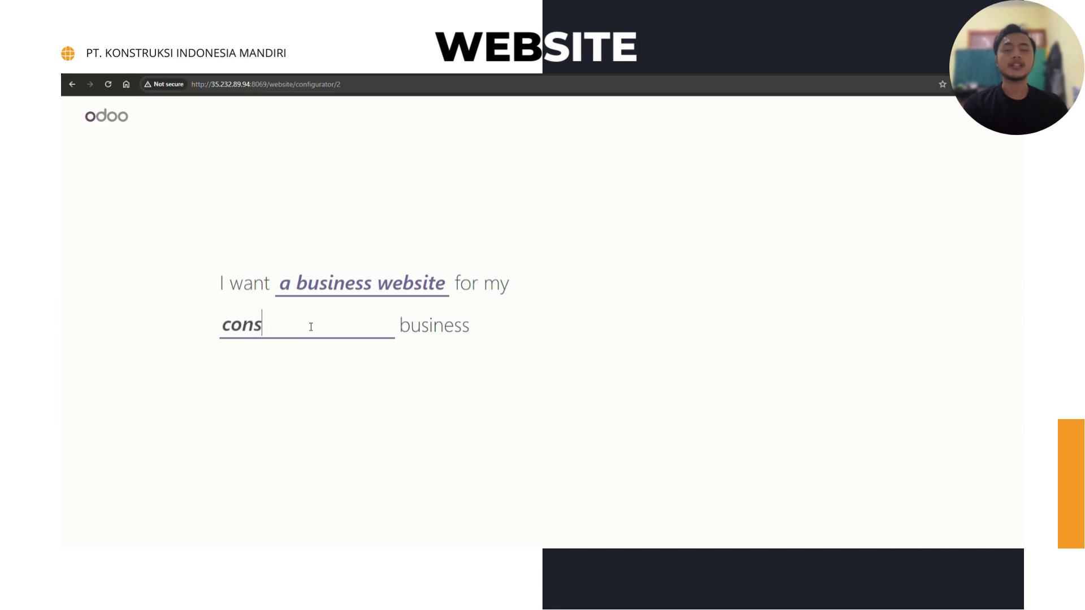
type("tru")
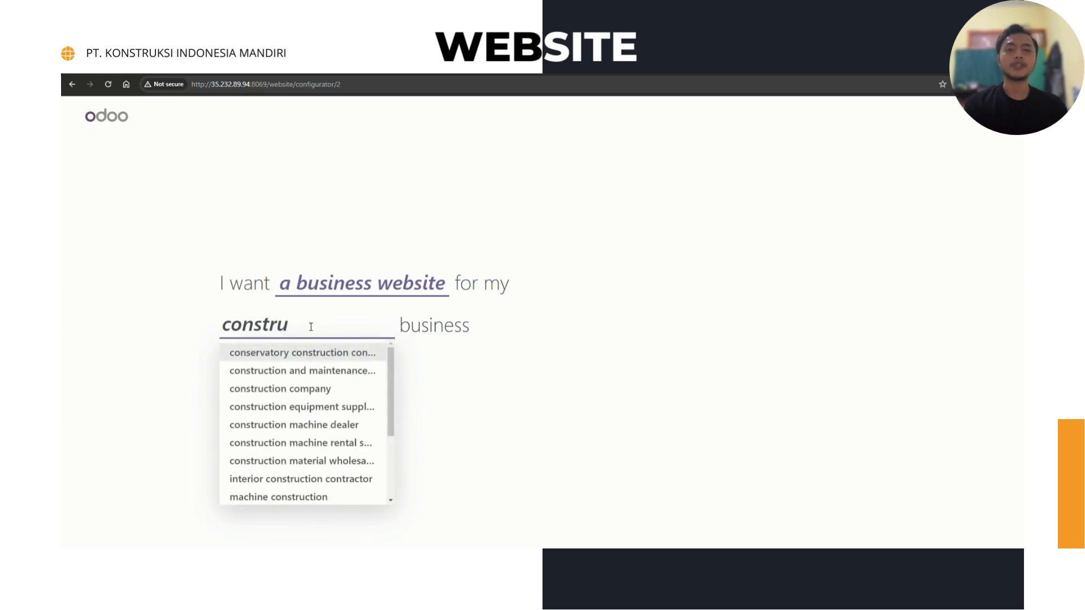
left_click(303, 390)
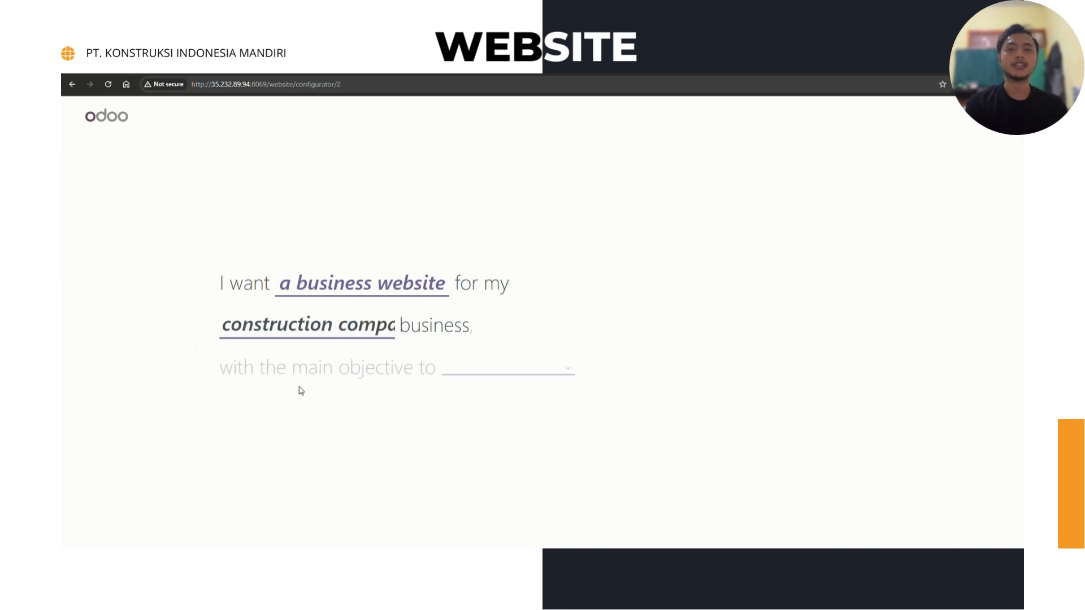
left_click(482, 373)
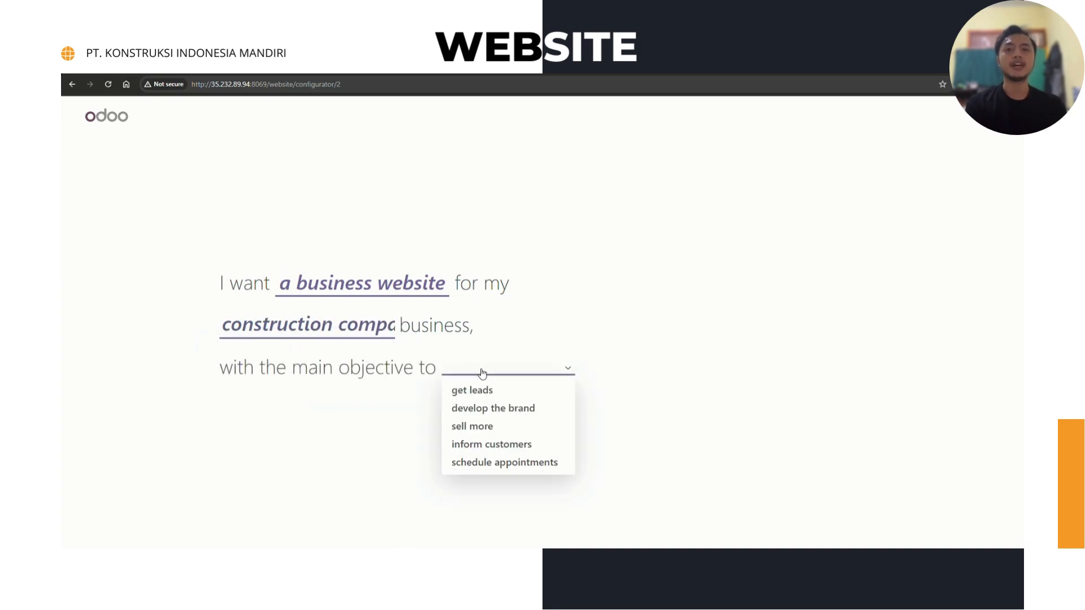
left_click(504, 449)
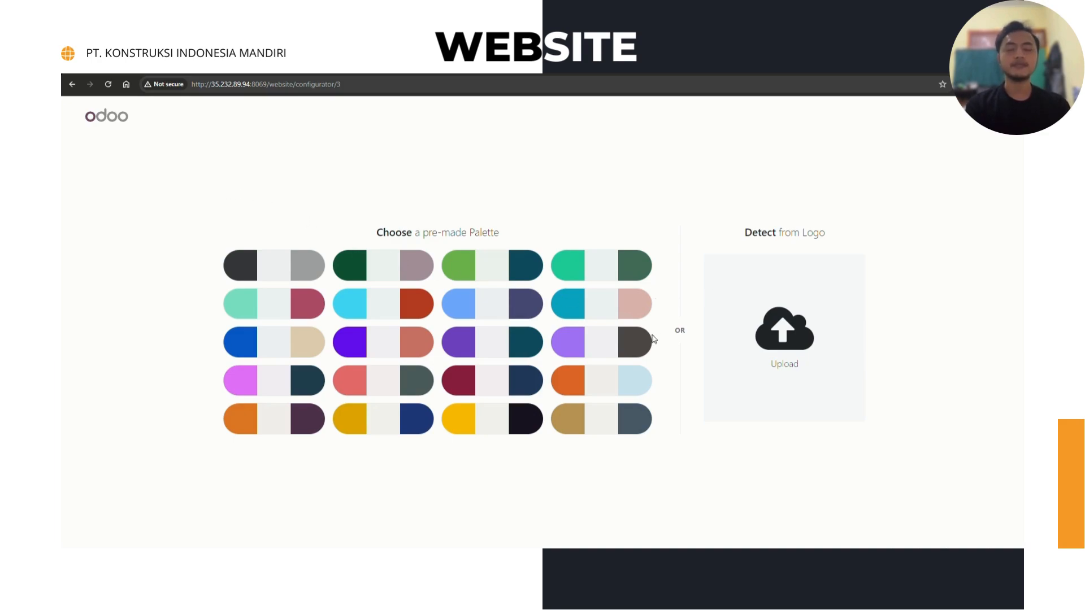
- Upload the KIM logo and continue with the colour palette detected from it
left_click(922, 396)
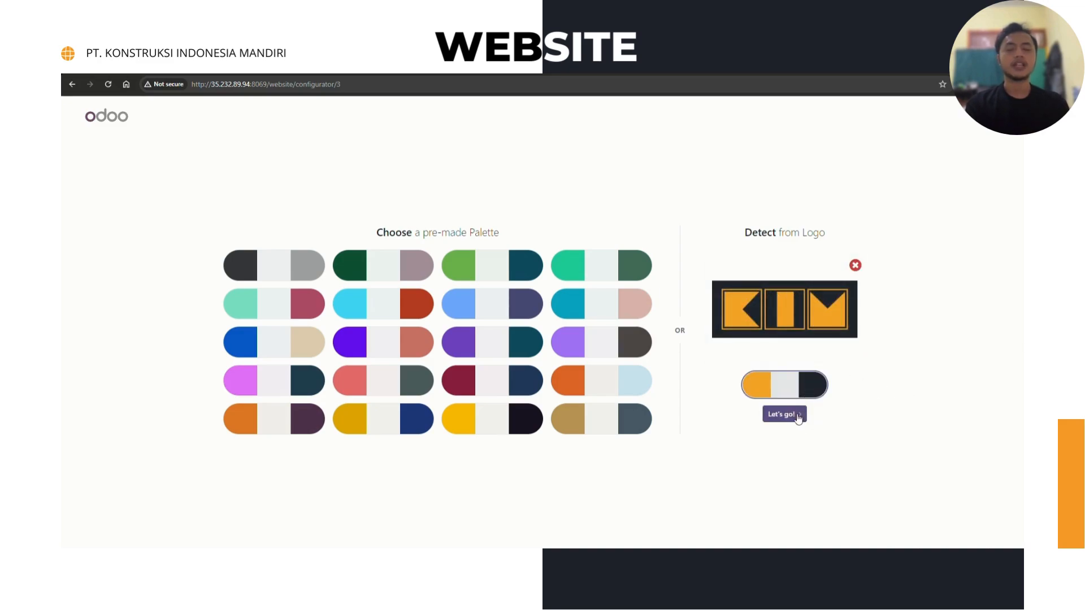
left_click(798, 417)
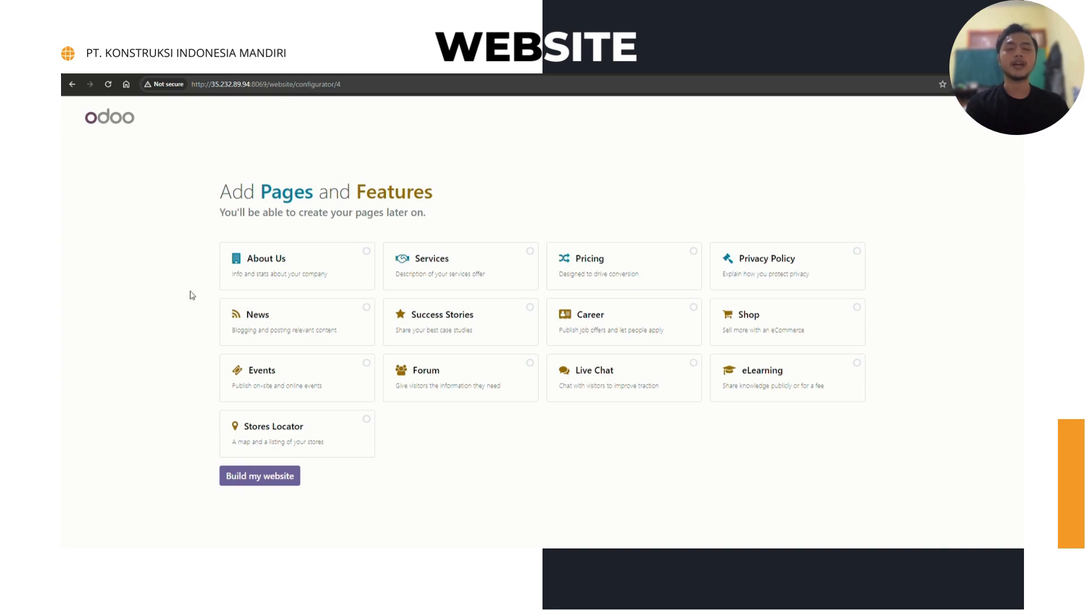
- Add the About Us, News, Events and Forum pages and features, and proceed to building the website
left_click(338, 261)
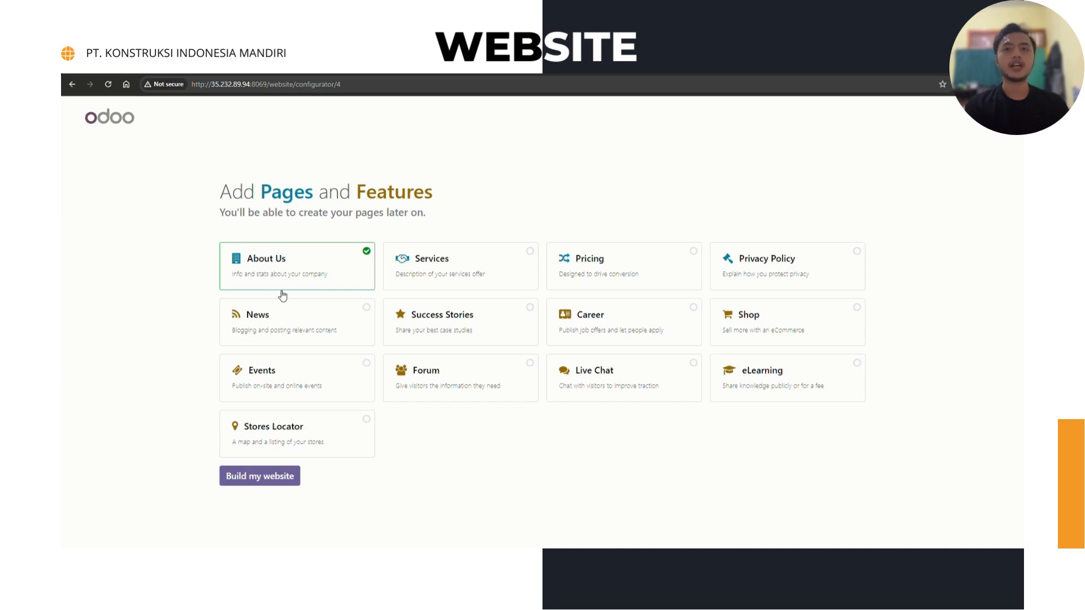
left_click(320, 321)
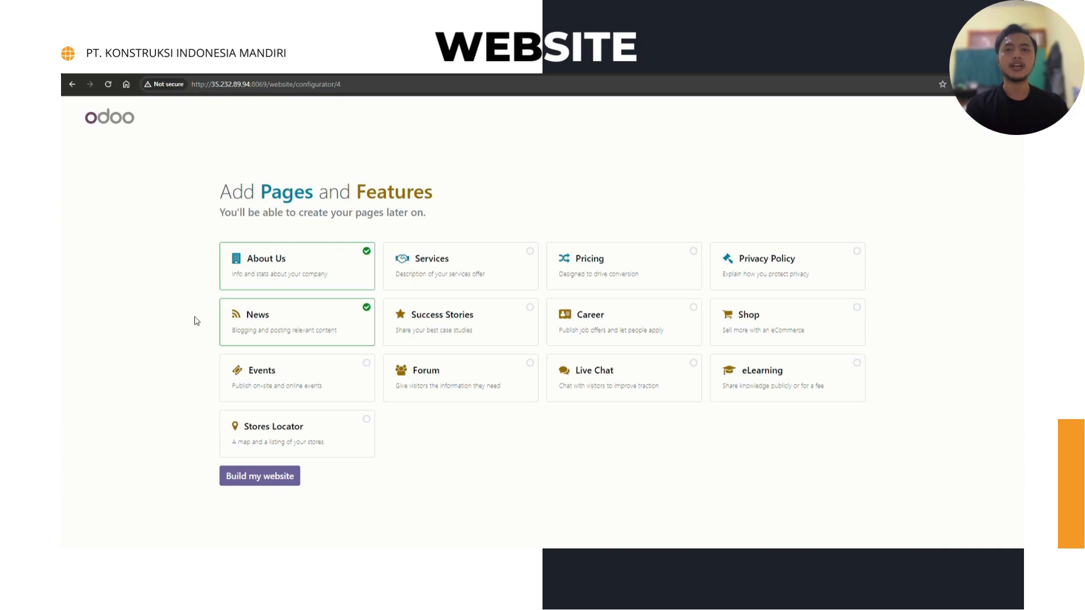
left_click(302, 383)
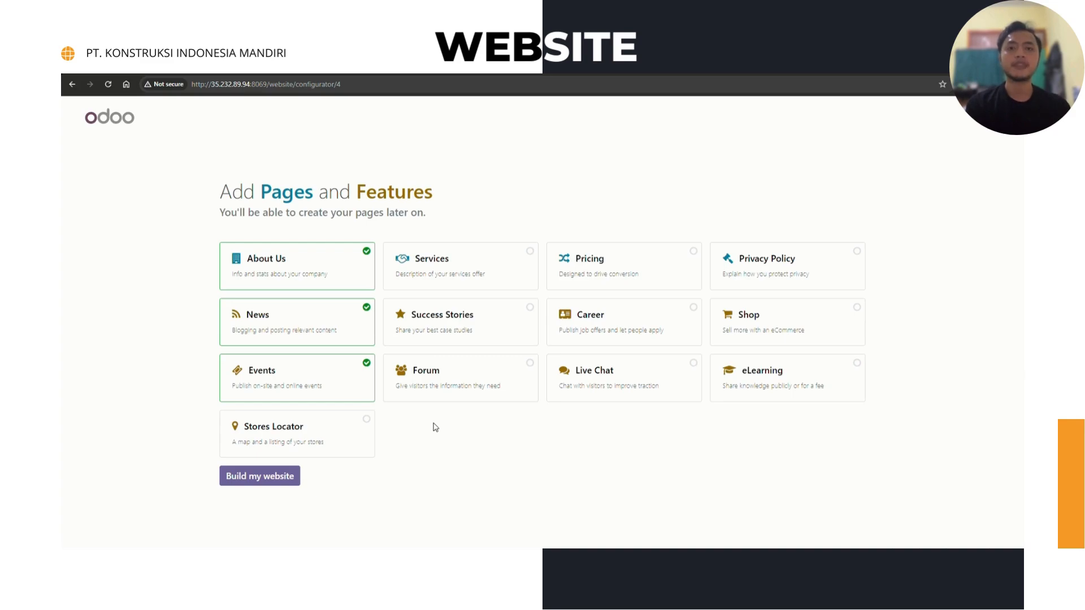
left_click(470, 392)
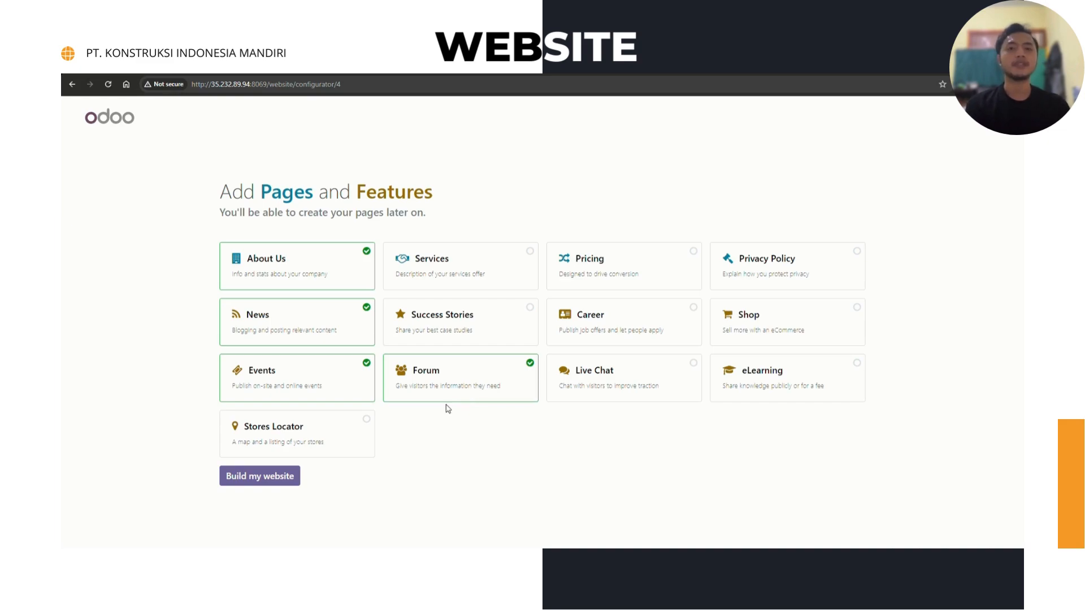
left_click(272, 485)
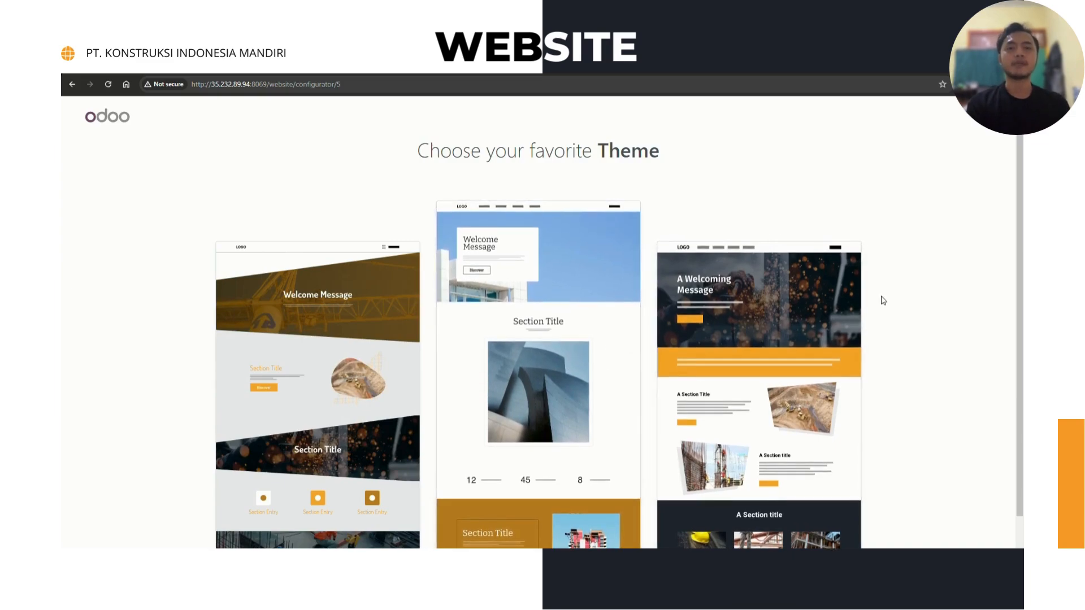
- Choose the middle theme with the blue-sky building banner and look through the generated home page
scroll(918, 288, "down", 1)
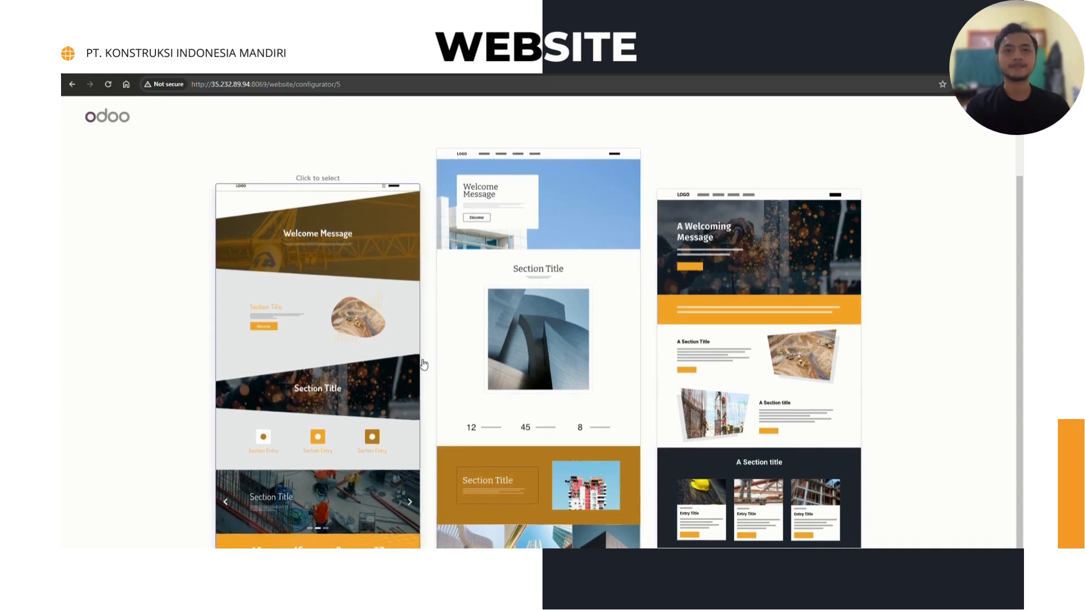
left_click(548, 344)
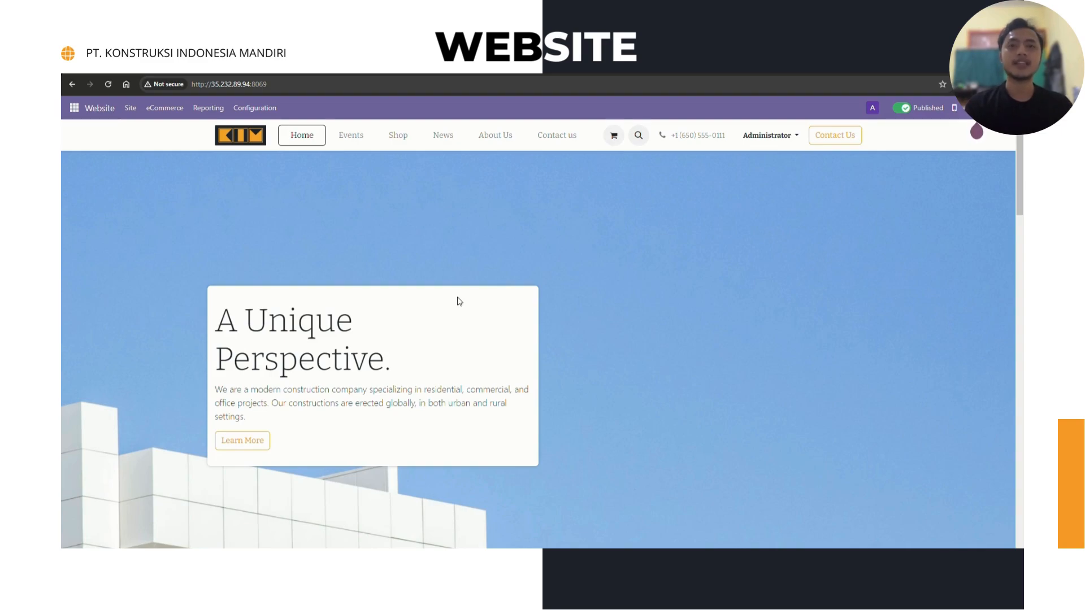
scroll(458, 301, "down", 10)
scroll(509, 283, "up", 5)
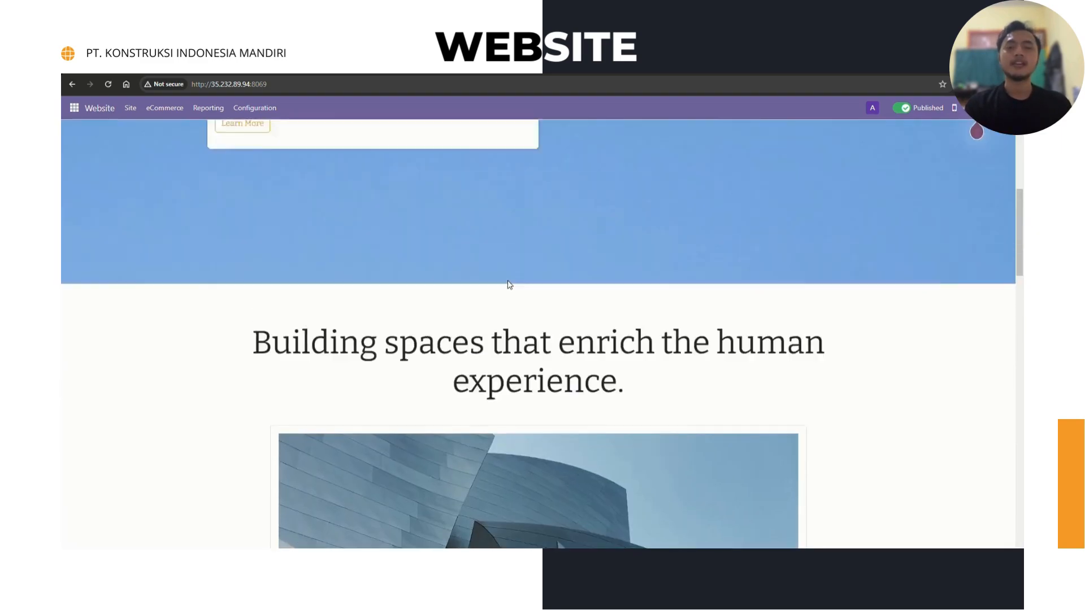
- Review the sections of the generated home page down to the building photo gallery and return to the banner
scroll(508, 281, "down", 15)
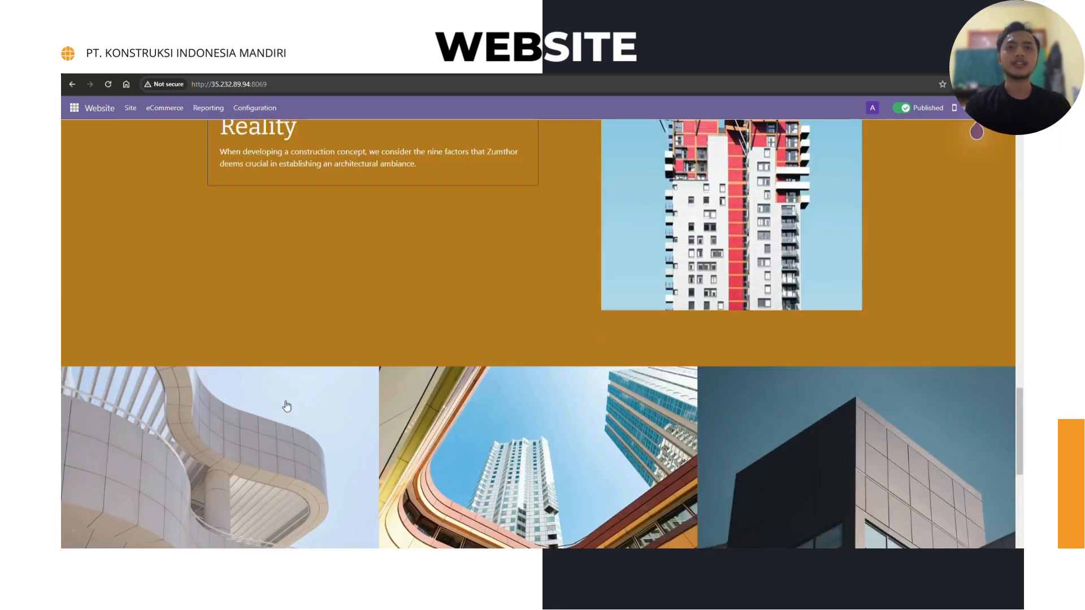
scroll(497, 344, "down", 6)
scroll(497, 344, "up", 10)
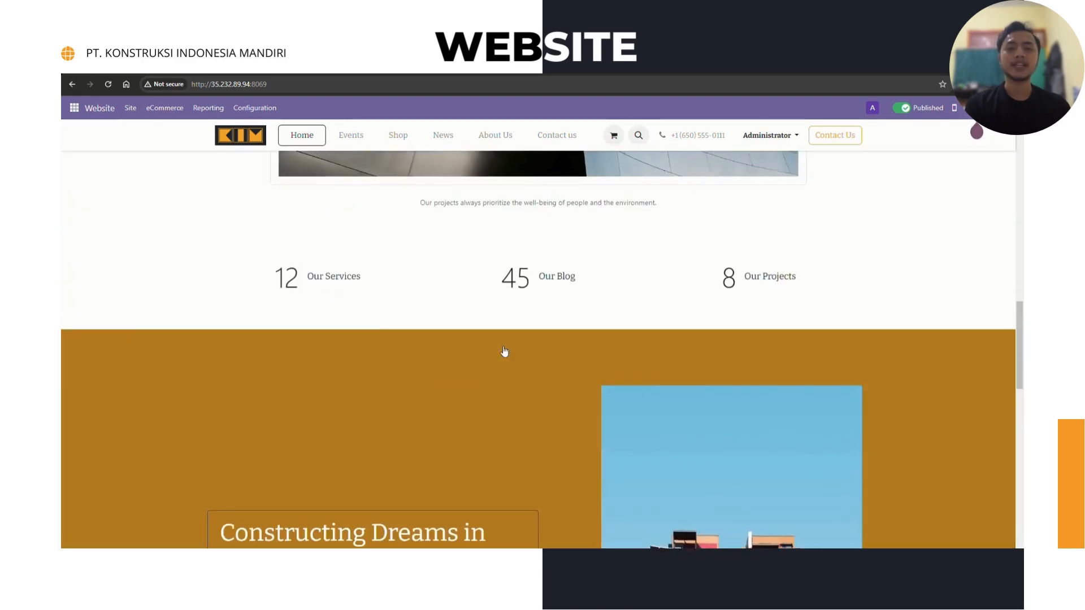
scroll(505, 351, "up", 10)
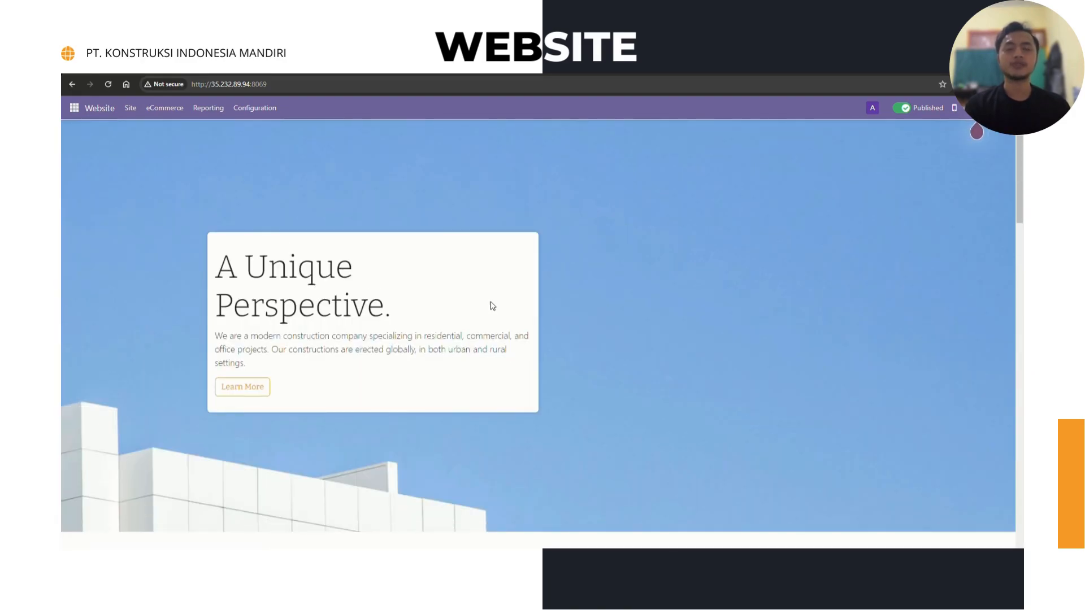
scroll(493, 306, "up", 1)
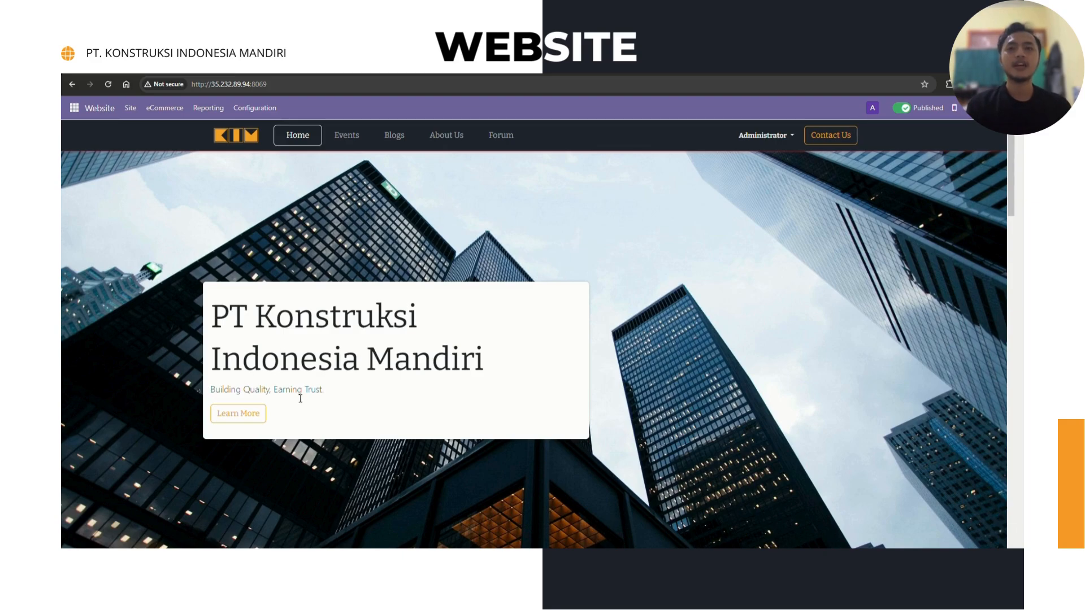
- Check the banner's Learn More link, then examine the customised home page from the banner down to the footer contact details
left_click(239, 415)
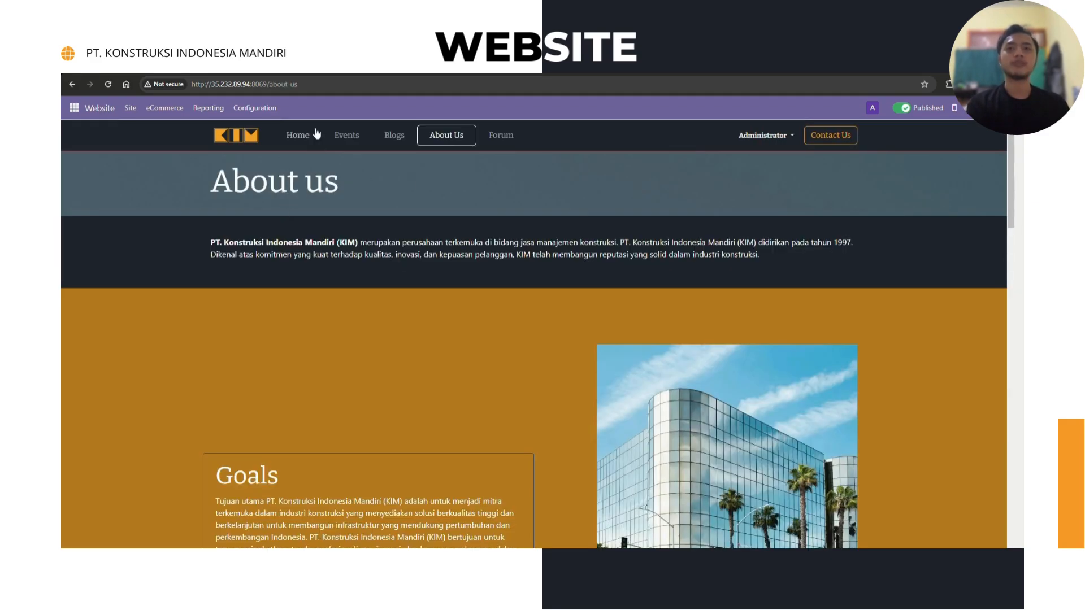
left_click(298, 135)
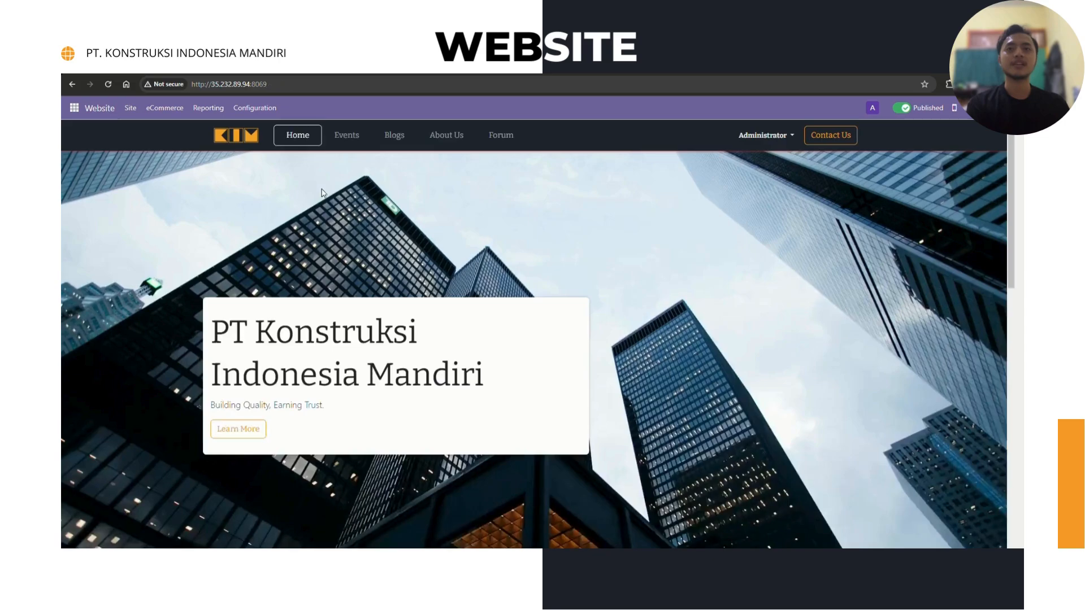
scroll(569, 266, "down", 5)
scroll(569, 270, "down", 1)
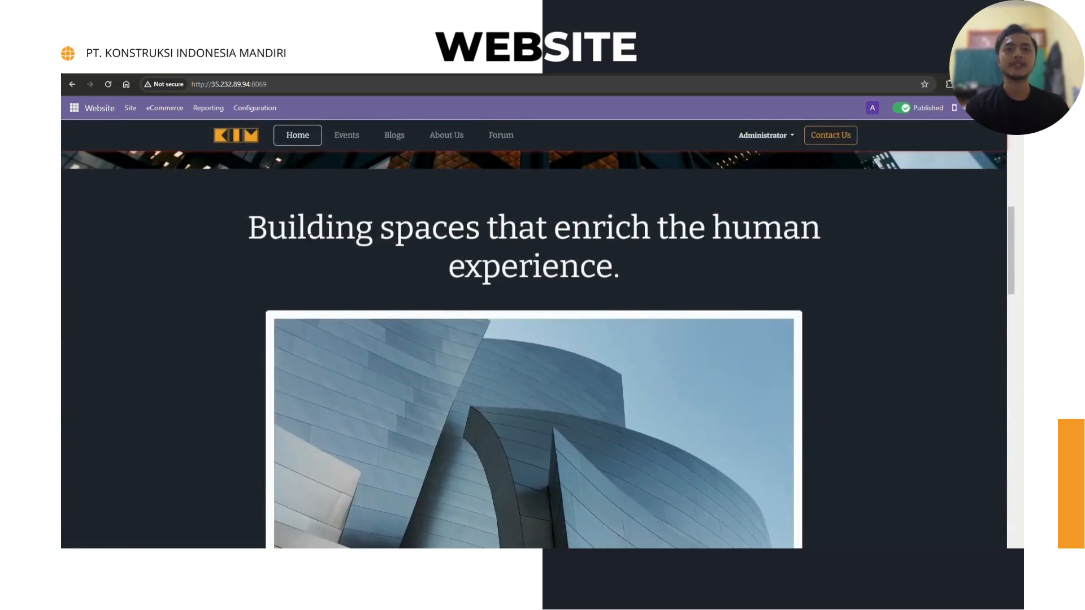
scroll(524, 309, "down", 3)
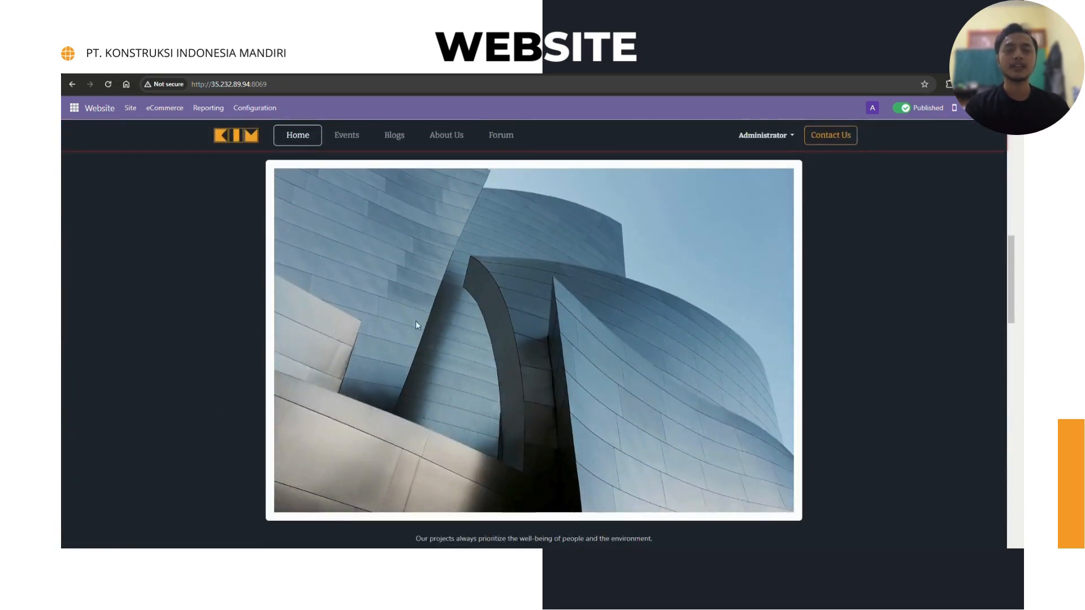
scroll(652, 440, "down", 5)
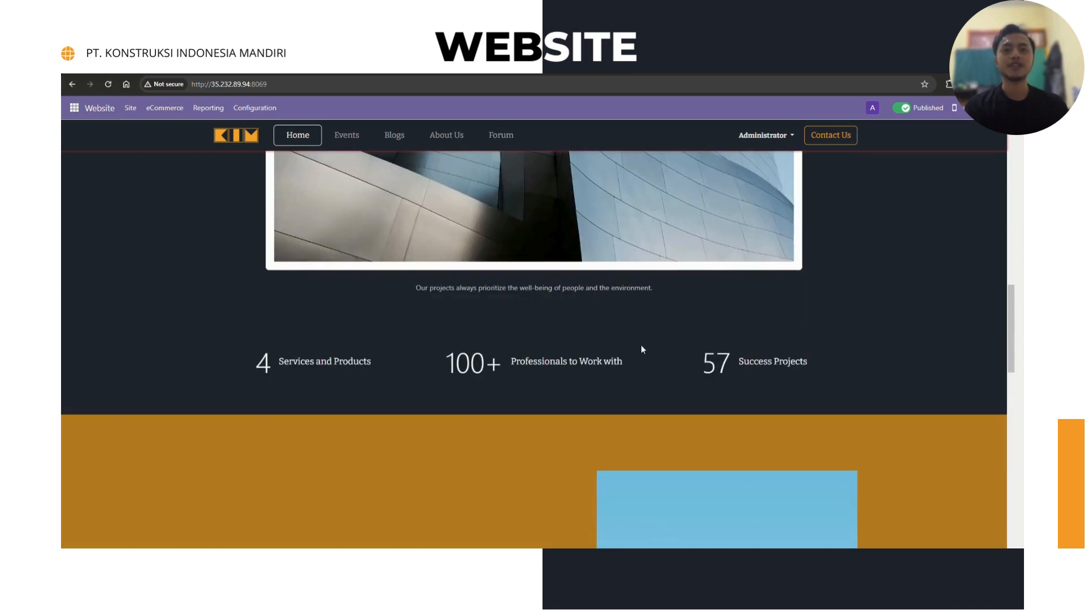
scroll(782, 350, "down", 6)
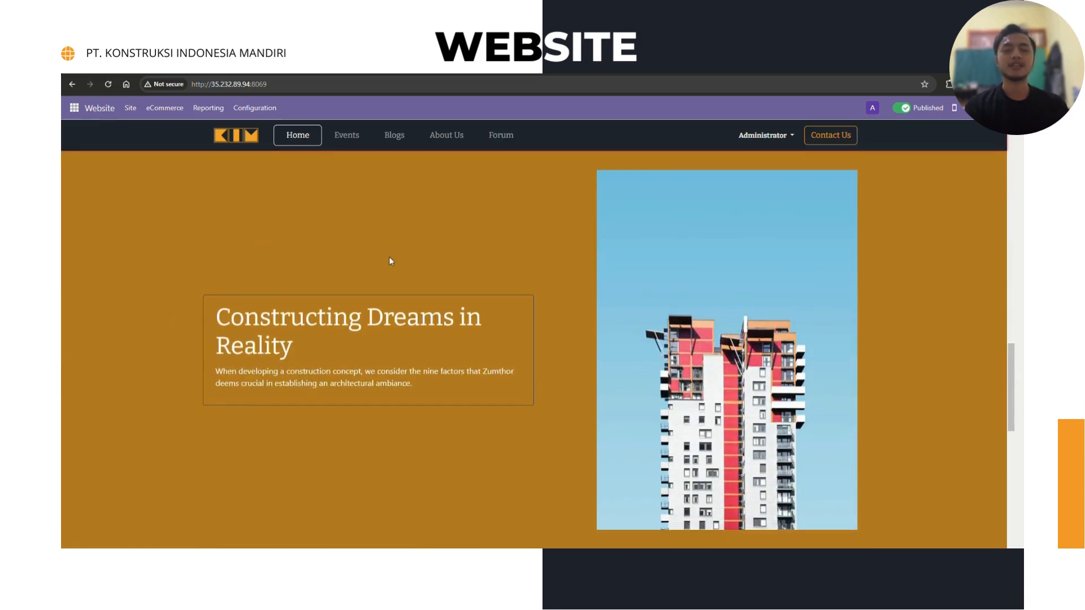
scroll(294, 373, "down", 8)
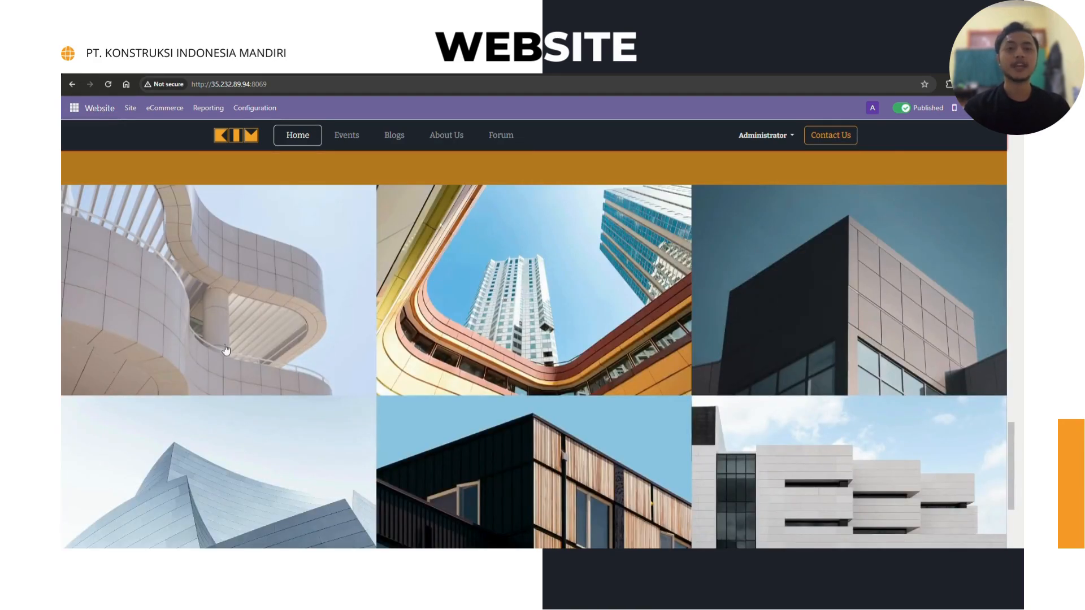
scroll(707, 375, "down", 5)
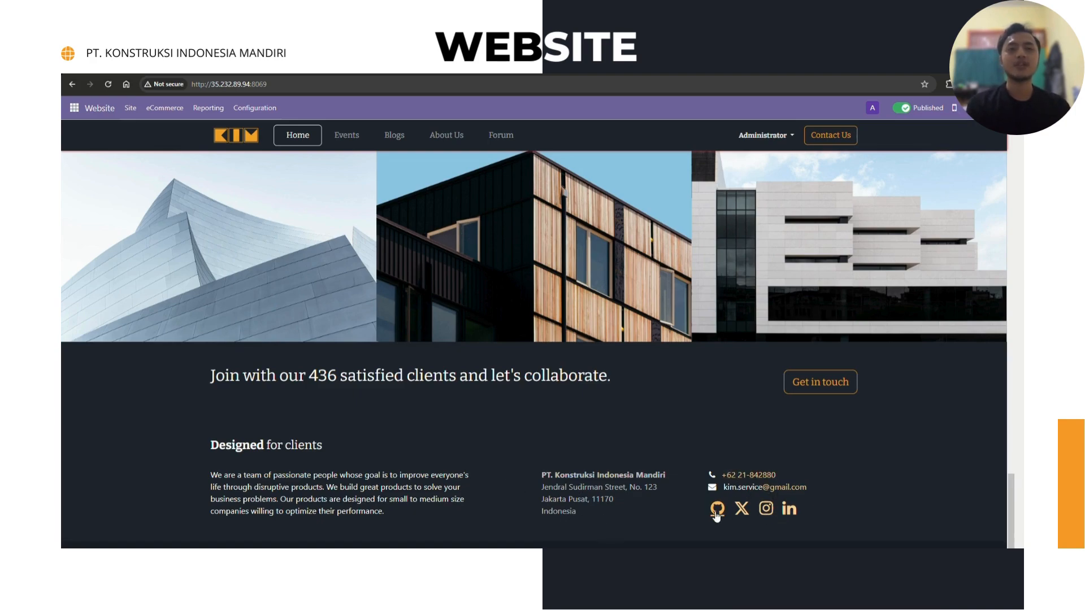
scroll(514, 322, "up", 15)
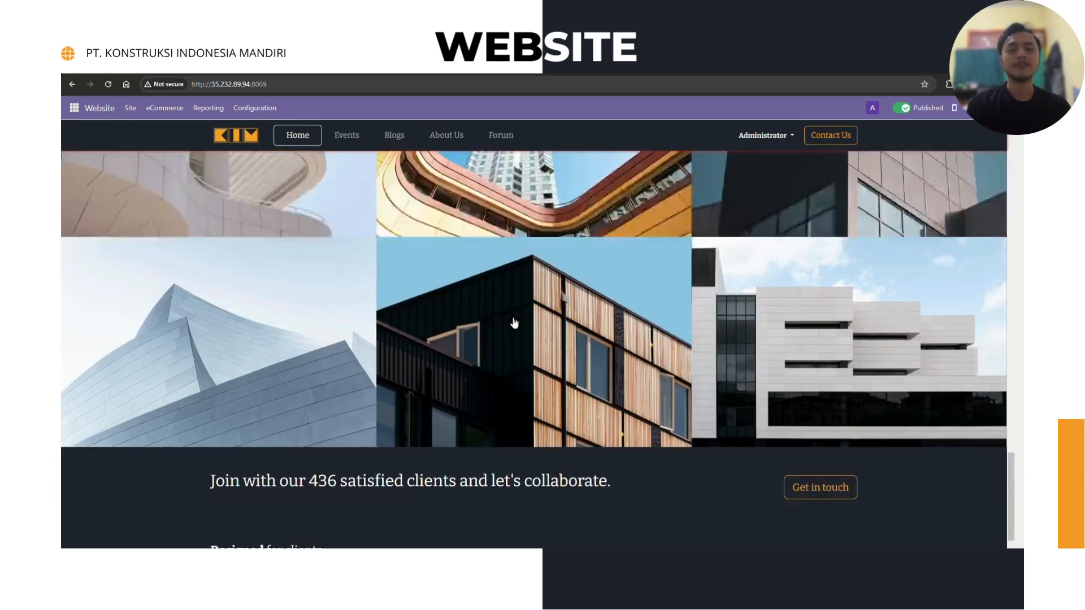
scroll(514, 322, "up", 2)
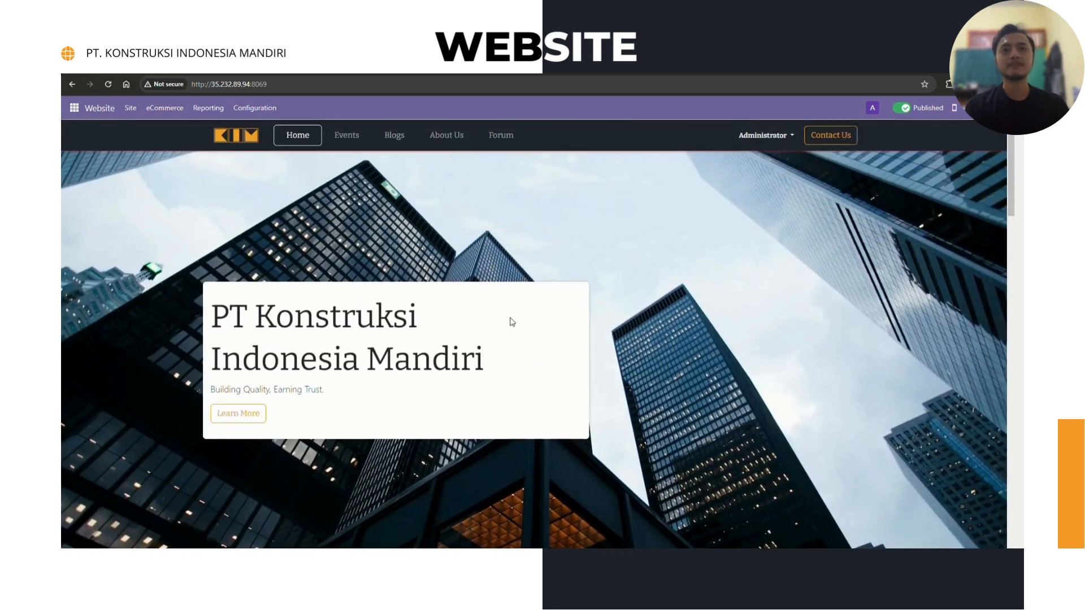
- Review the Conference for Architect event from the site's Events page and return to the event list
left_click(354, 137)
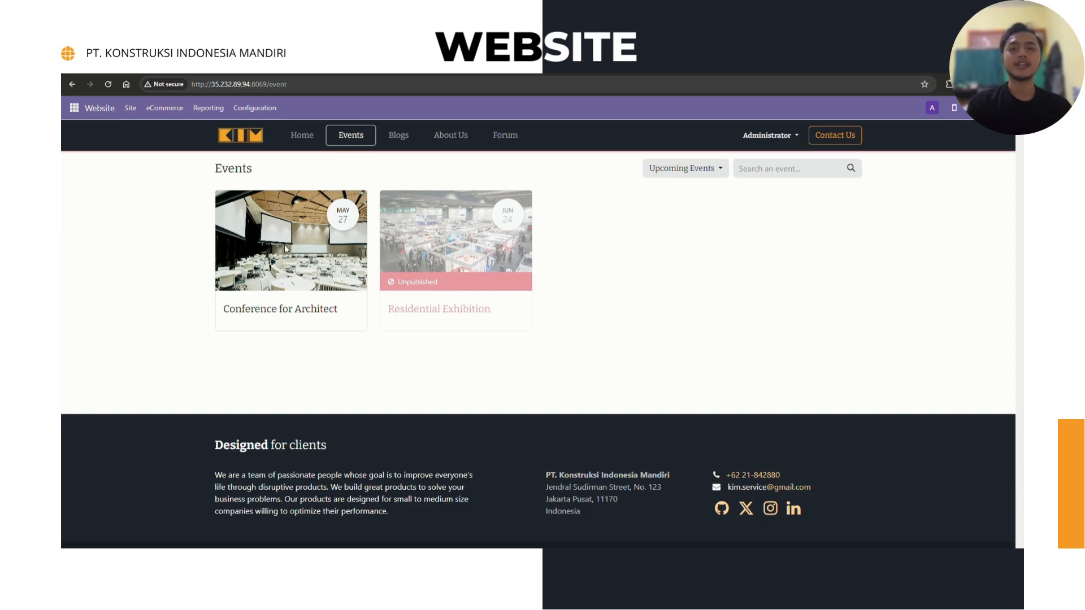
left_click(342, 252)
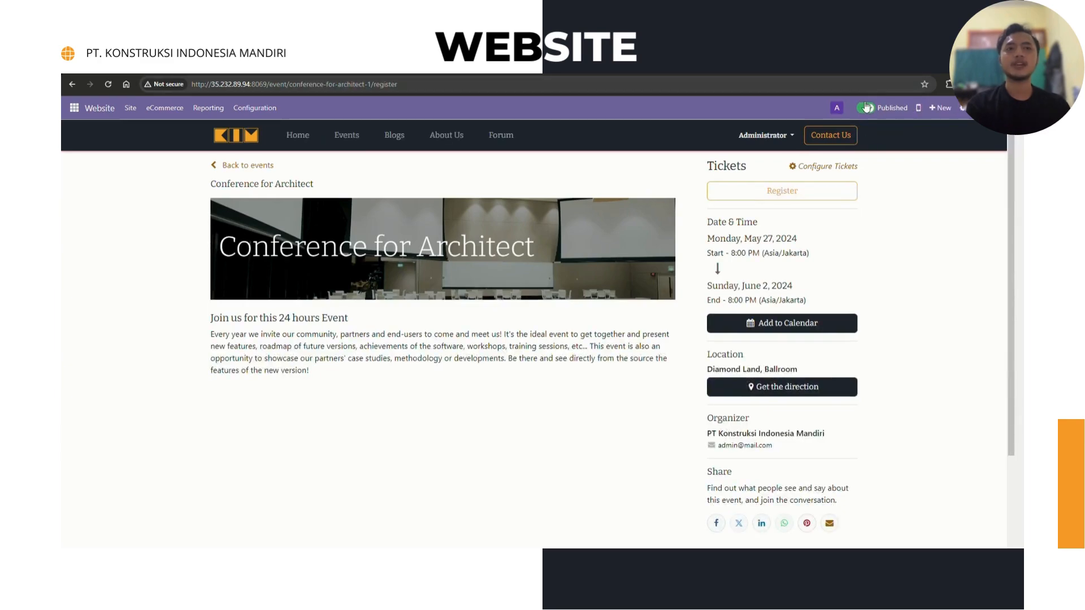
left_click(251, 167)
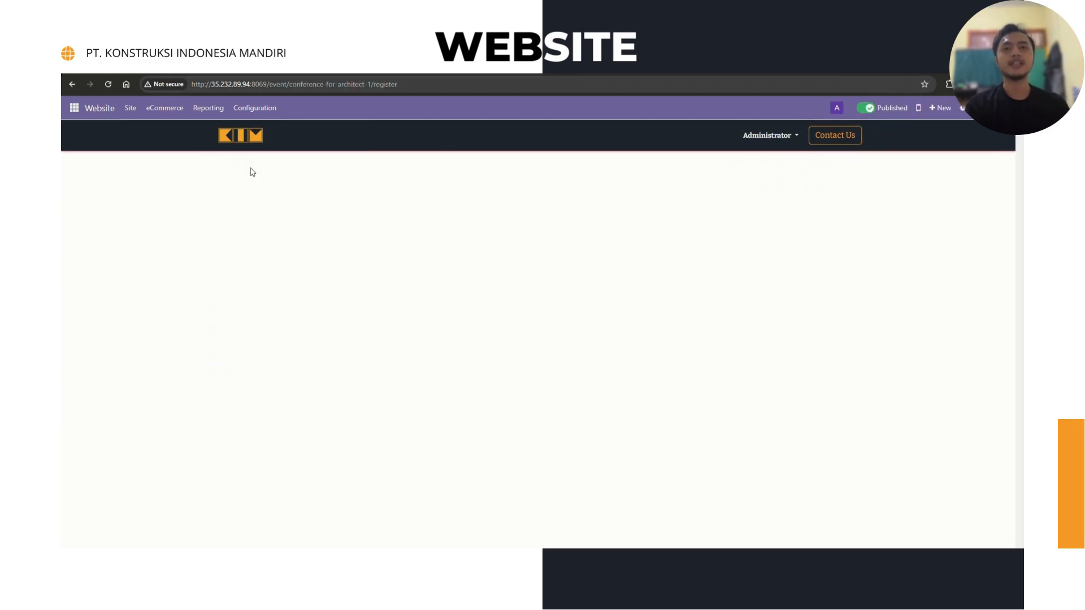
- Publish the Residential Exhibition event and return to the event list
left_click(499, 257)
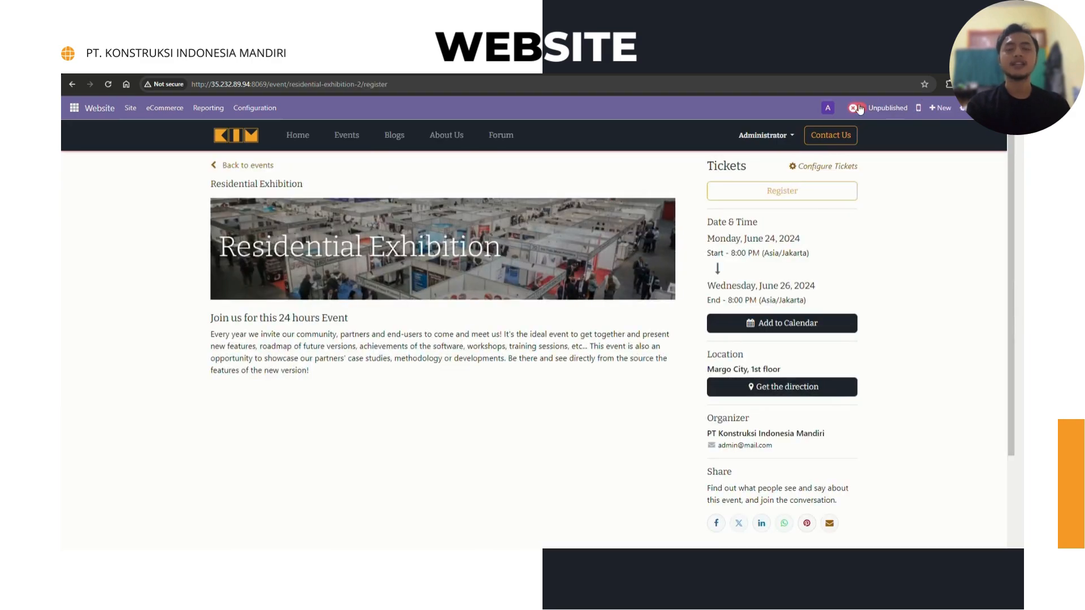
left_click(857, 108)
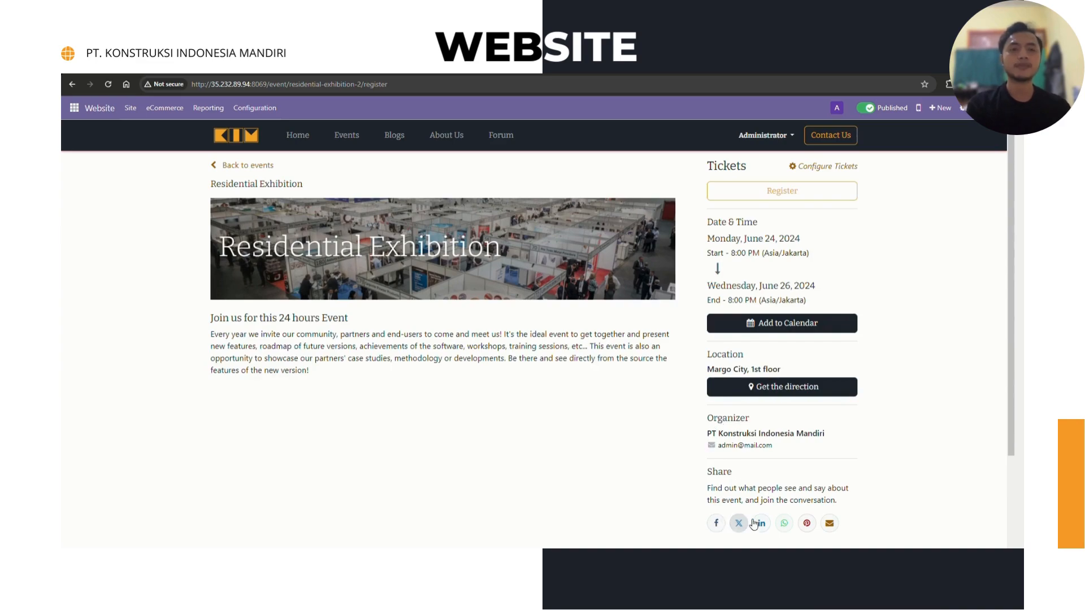
left_click(338, 137)
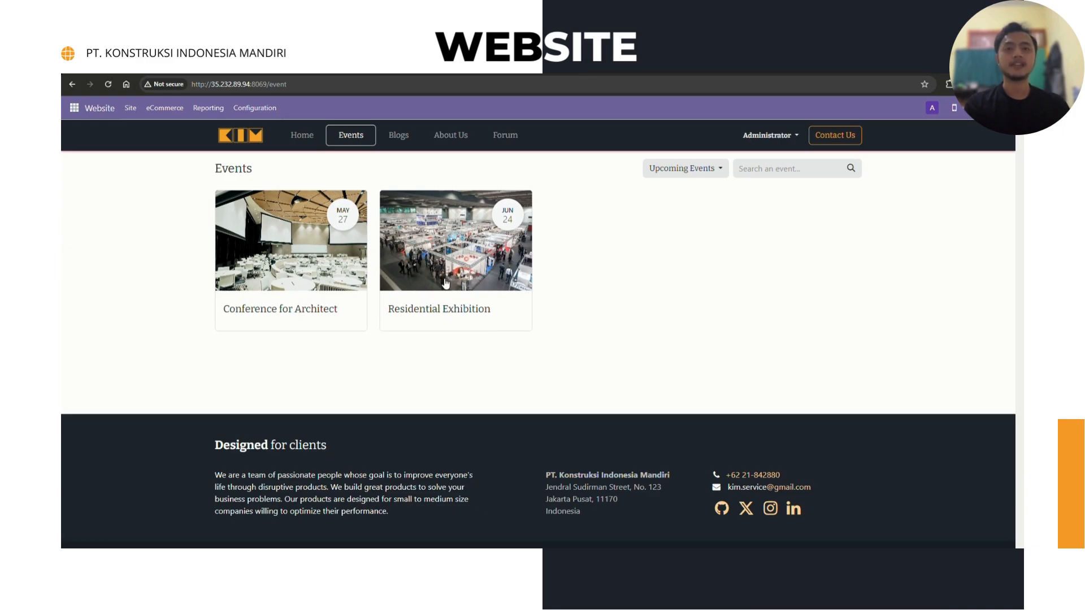
- Look through the blog post "General Conditions in Construction: A Contractor's Guide" and return to the Blogs page
left_click(398, 135)
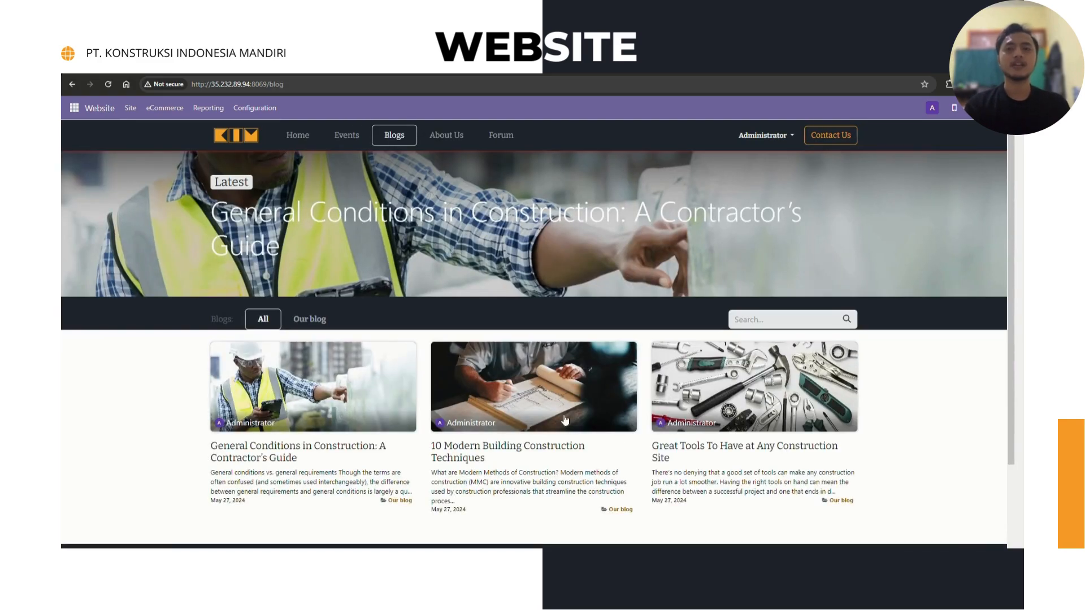
left_click(320, 422)
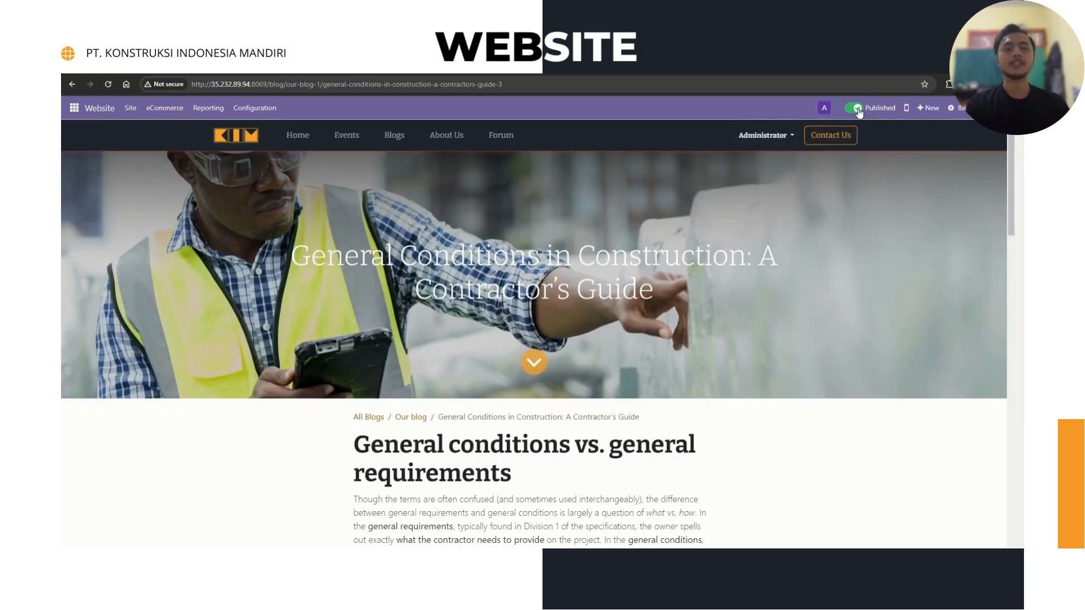
left_click(533, 363)
scroll(499, 234, "down", 15)
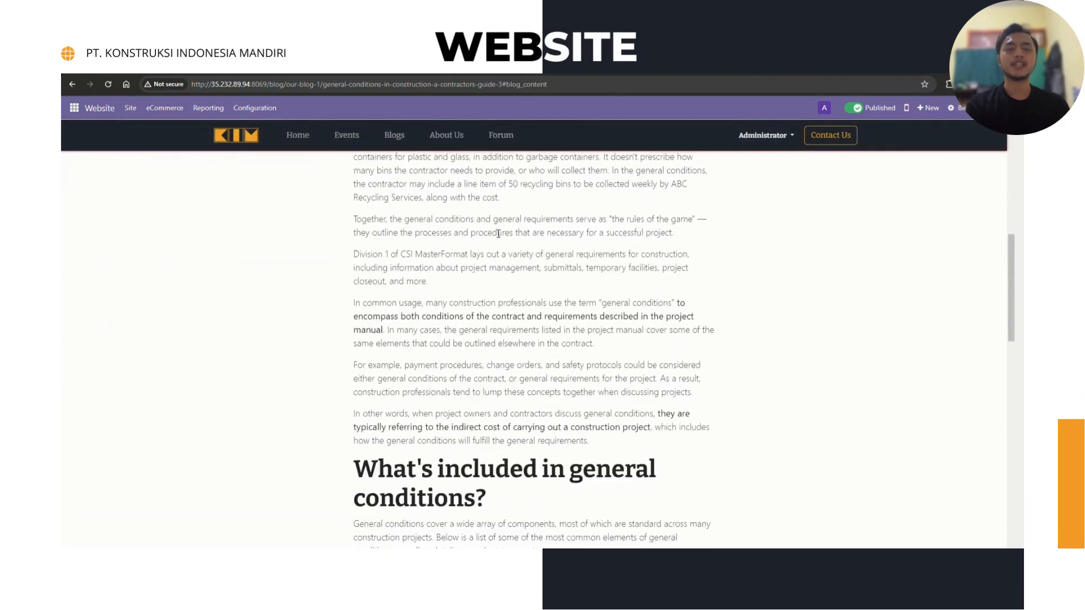
scroll(499, 234, "up", 15)
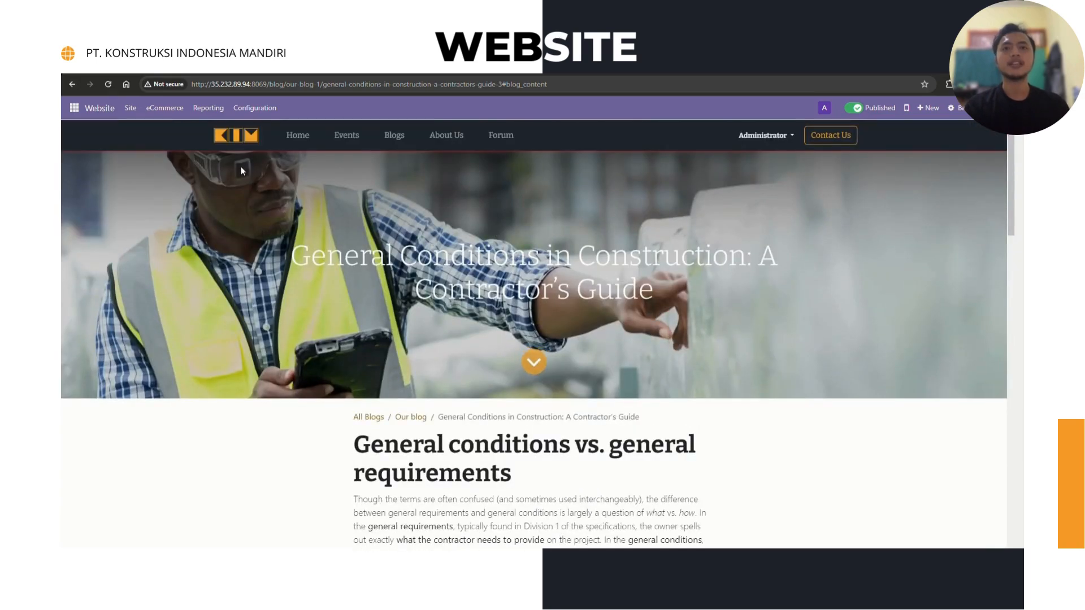
left_click(406, 136)
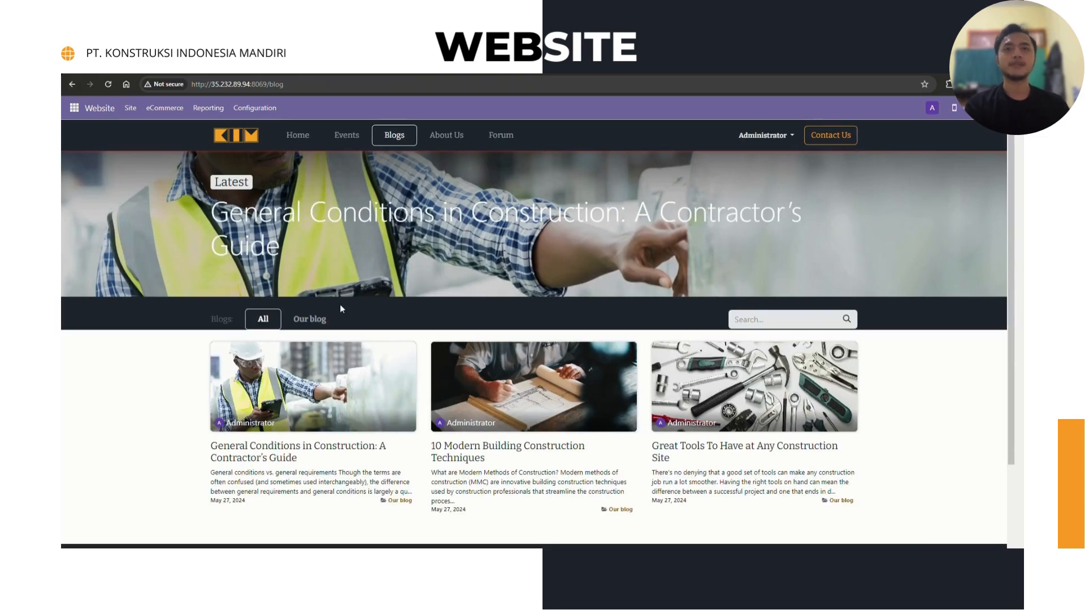
- Examine the About Us page, covering the goals, vision, mission, organization structure and working license sections
left_click(445, 136)
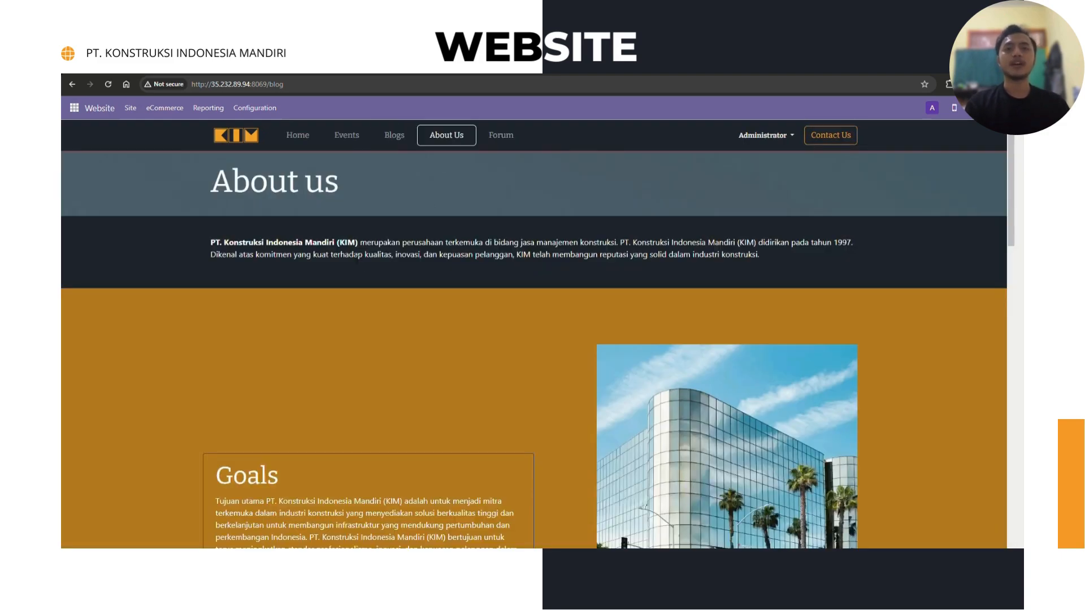
scroll(503, 252, "down", 1)
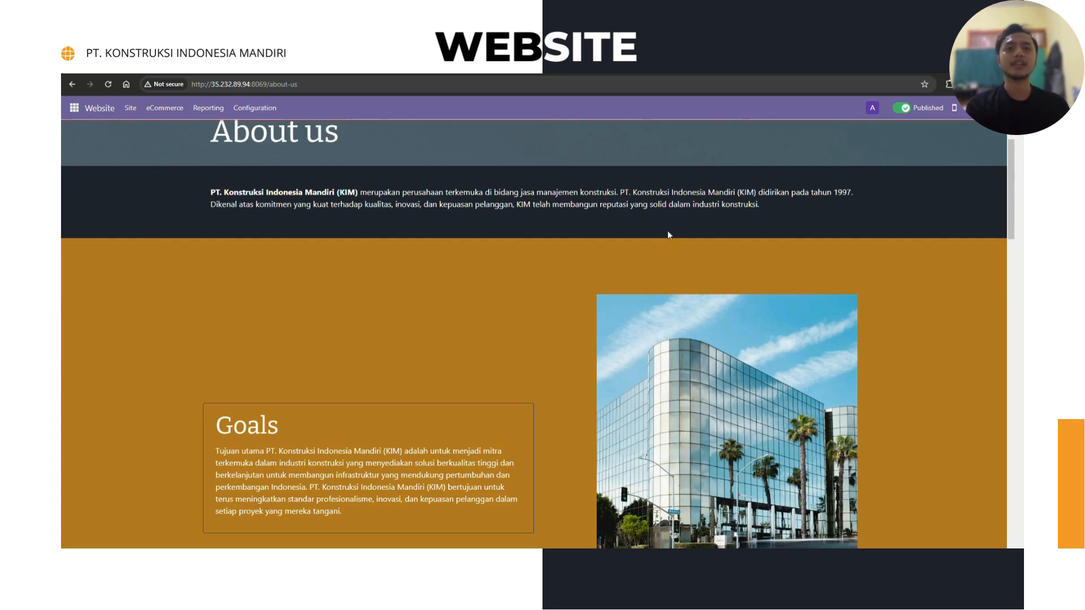
scroll(368, 326, "down", 3)
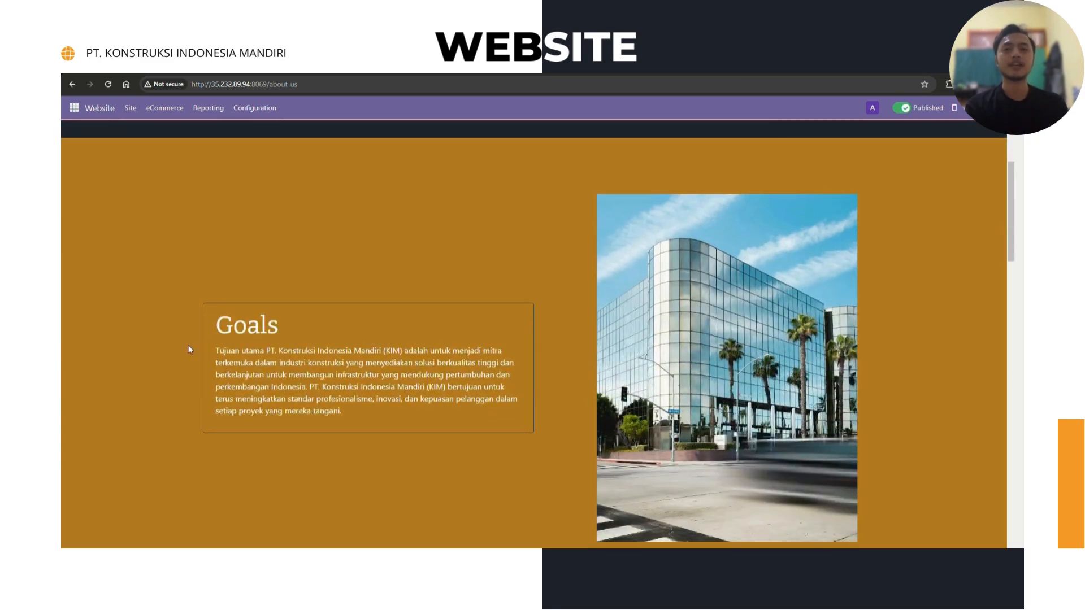
scroll(523, 408, "down", 8)
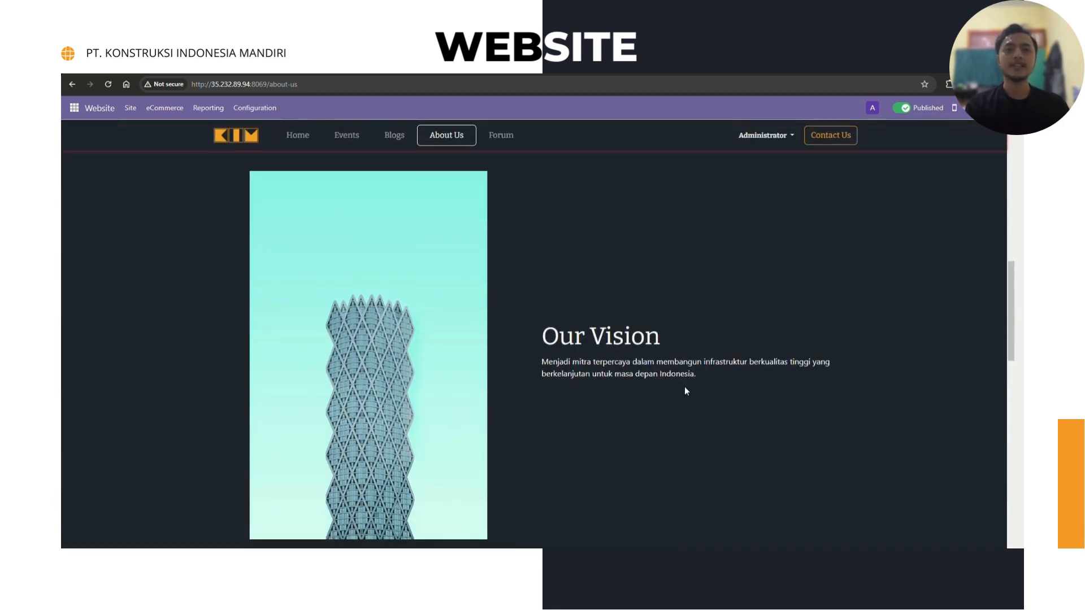
scroll(691, 390, "down", 5)
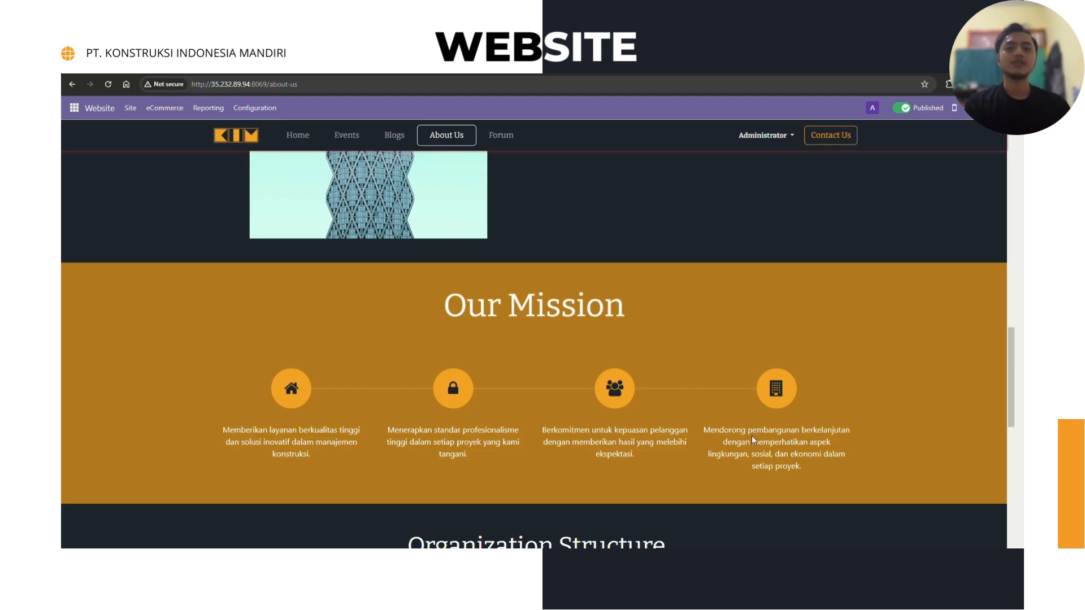
scroll(800, 437, "down", 5)
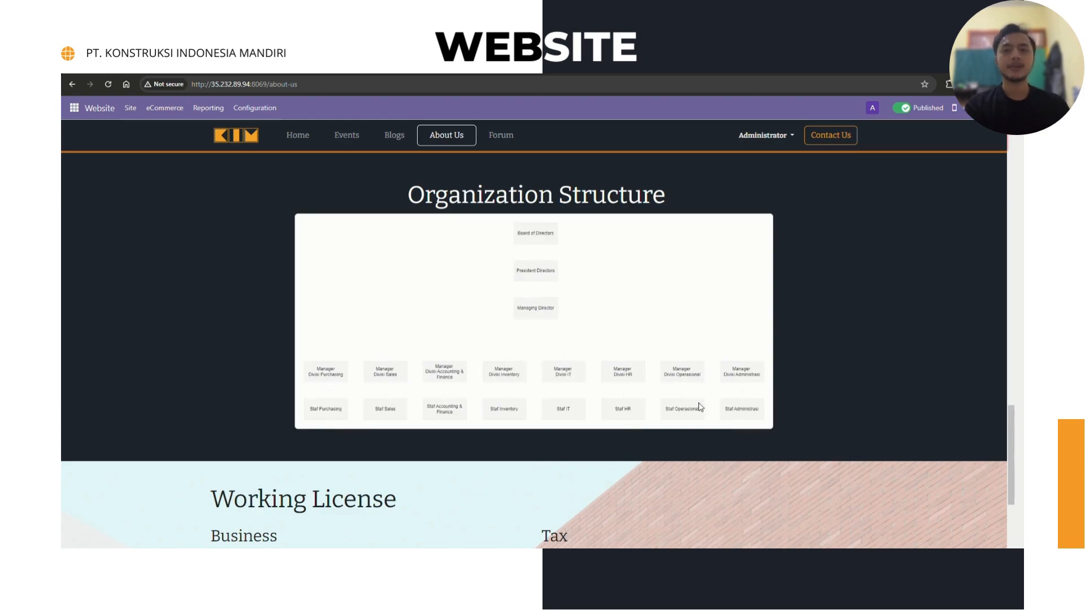
scroll(699, 407, "down", 4)
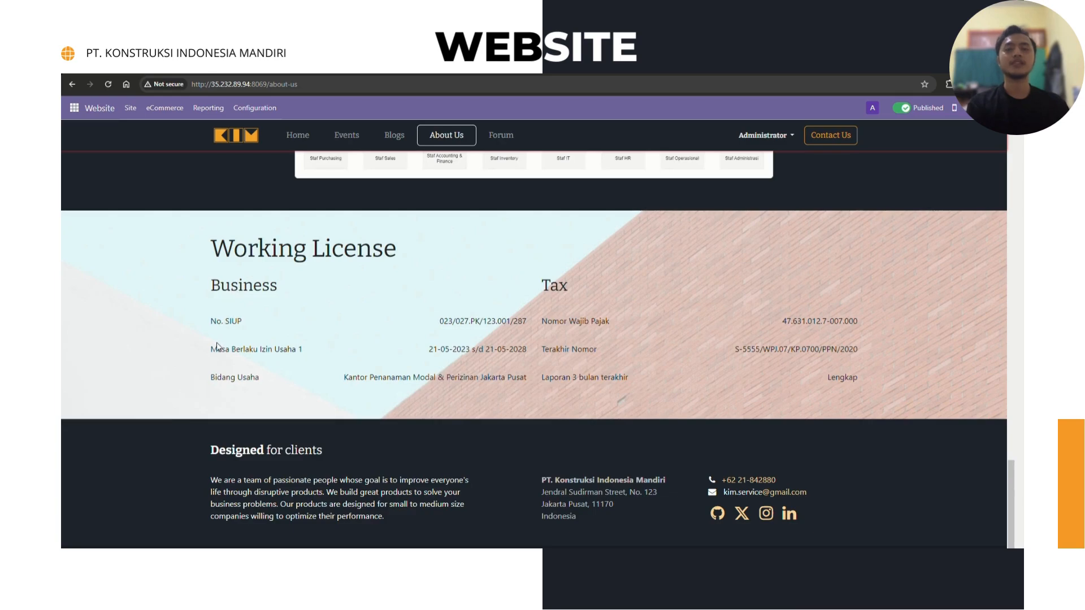
scroll(688, 393, "down", 1)
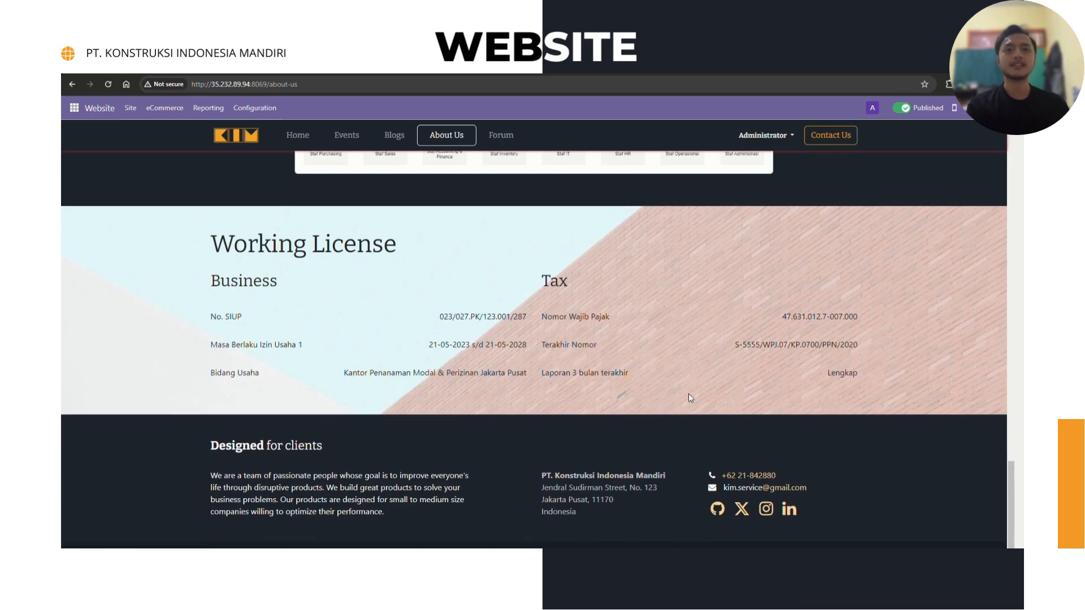
scroll(513, 197, "up", 20)
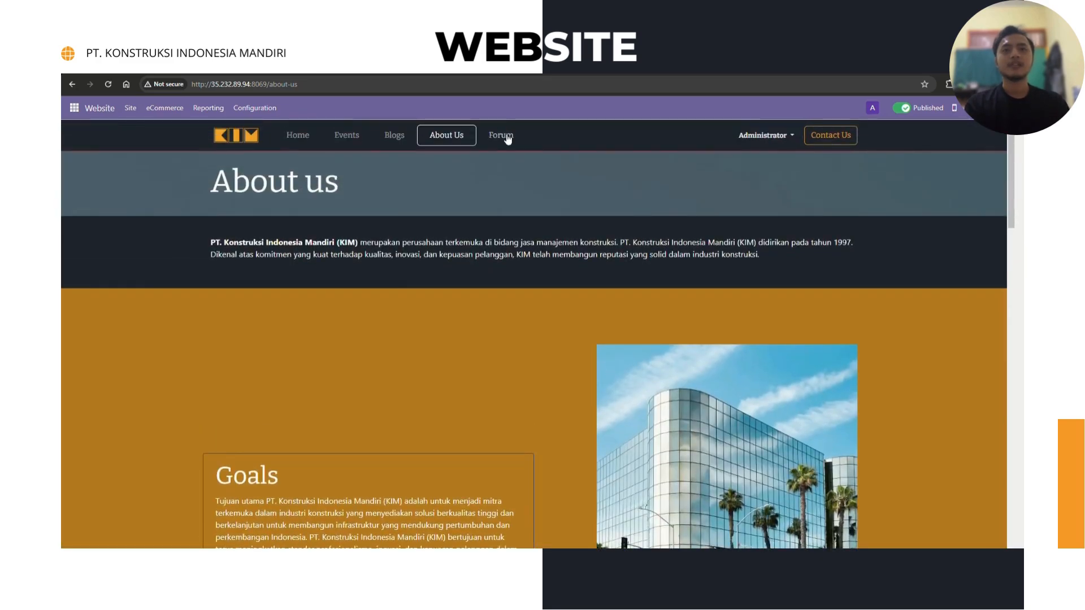
- Look at the Help forum and its form for asking a question, discard the question, and return to the home page
left_click(508, 140)
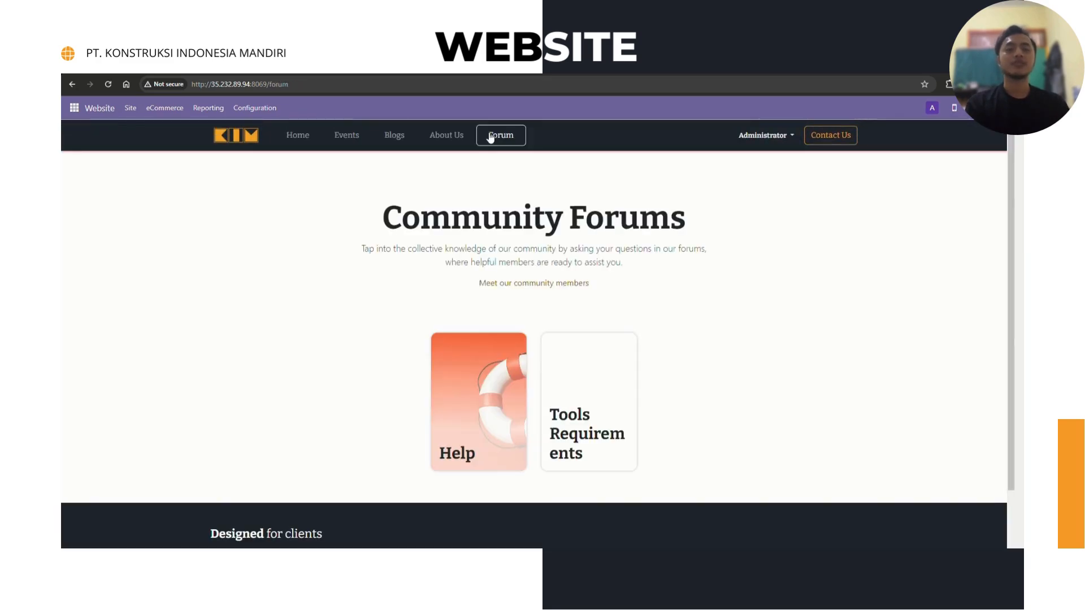
left_click(463, 391)
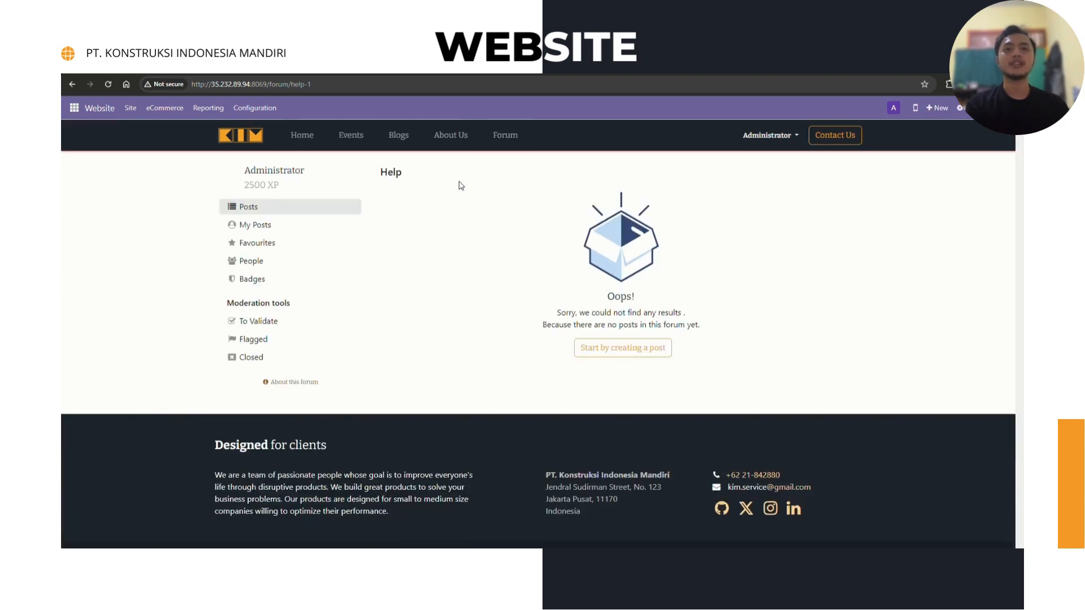
left_click(650, 339)
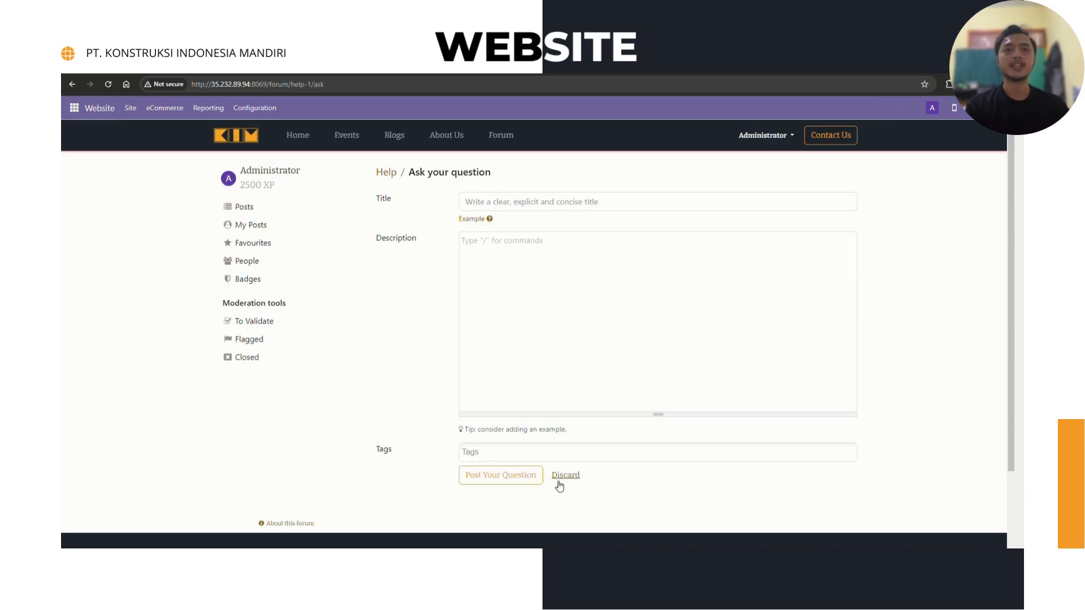
left_click(567, 477)
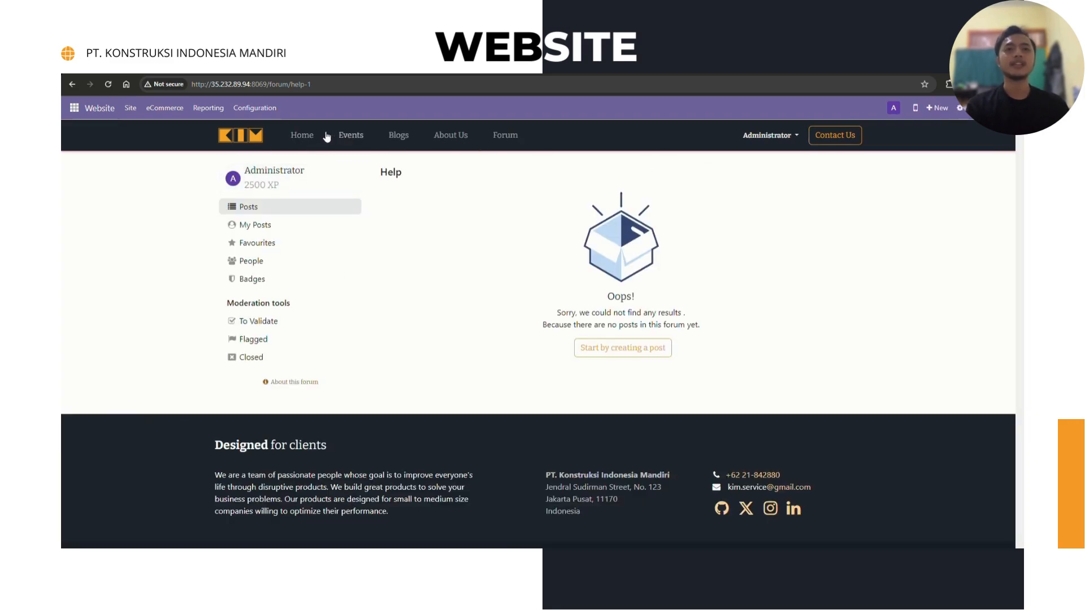
left_click(318, 139)
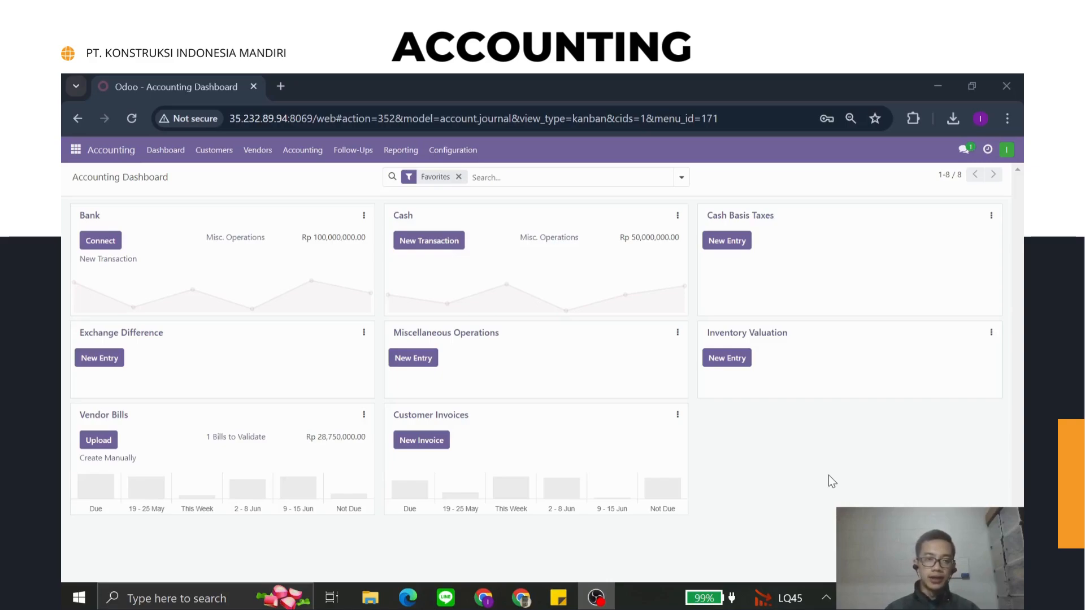
- Examine the import page for the Chart of Accounts without uploading a file, and look through the account list
left_click(459, 152)
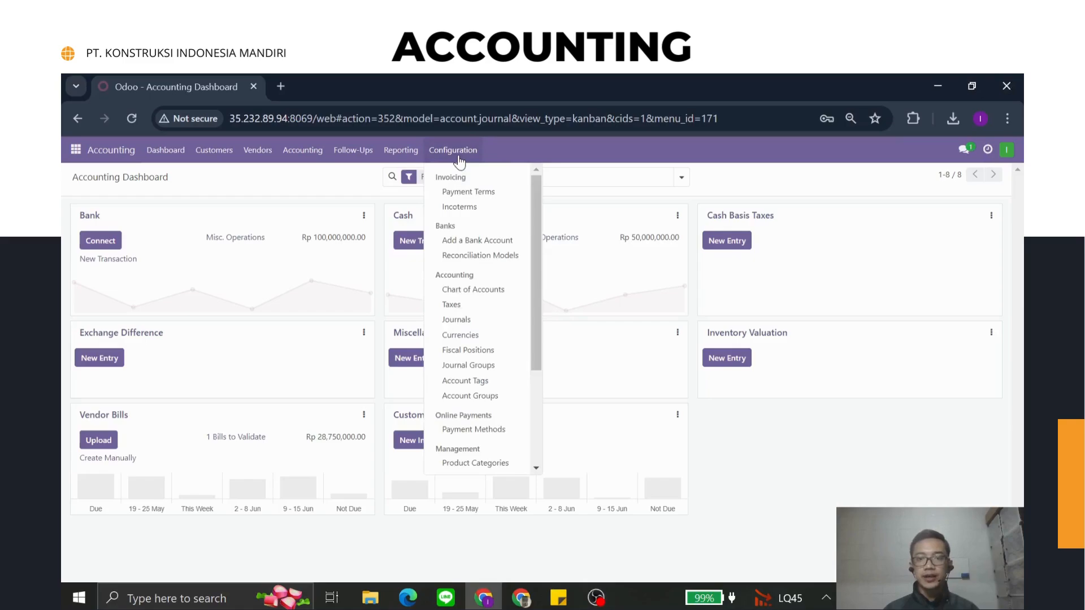
left_click(484, 291)
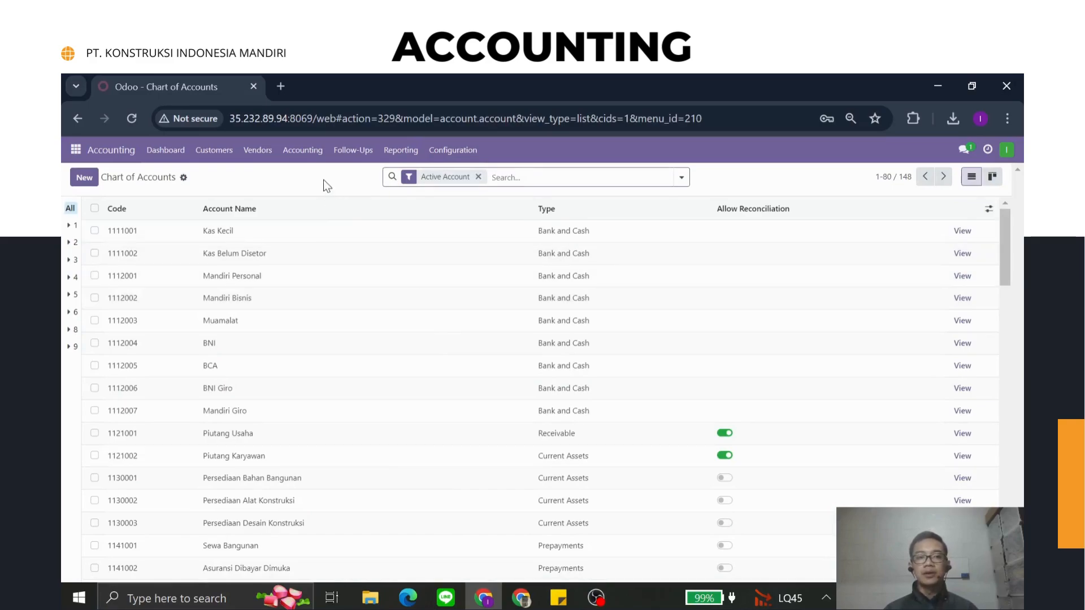
left_click(182, 179)
left_click(208, 196)
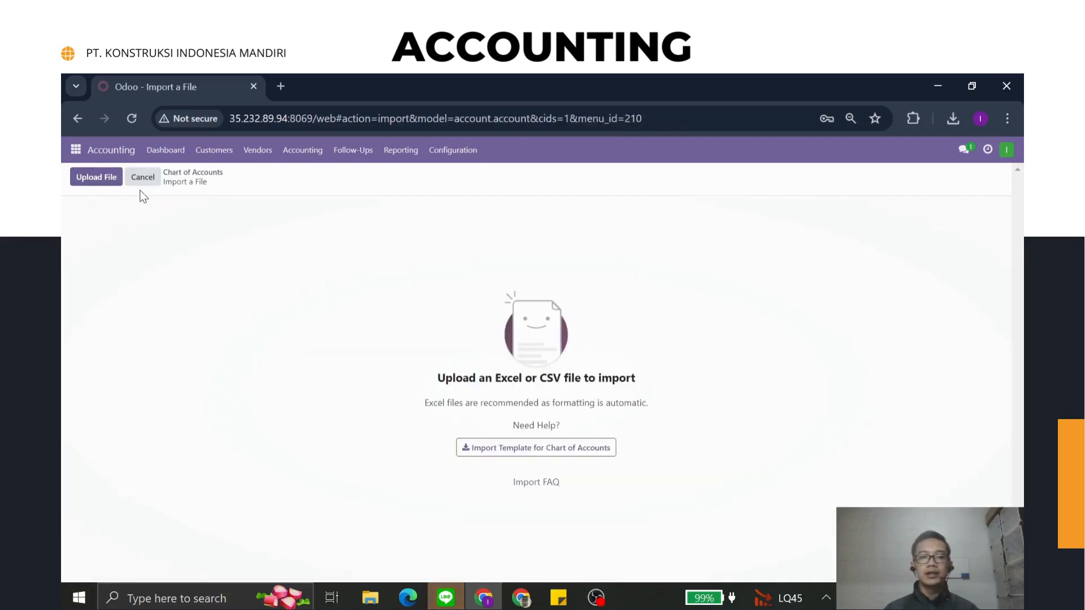
left_click(143, 179)
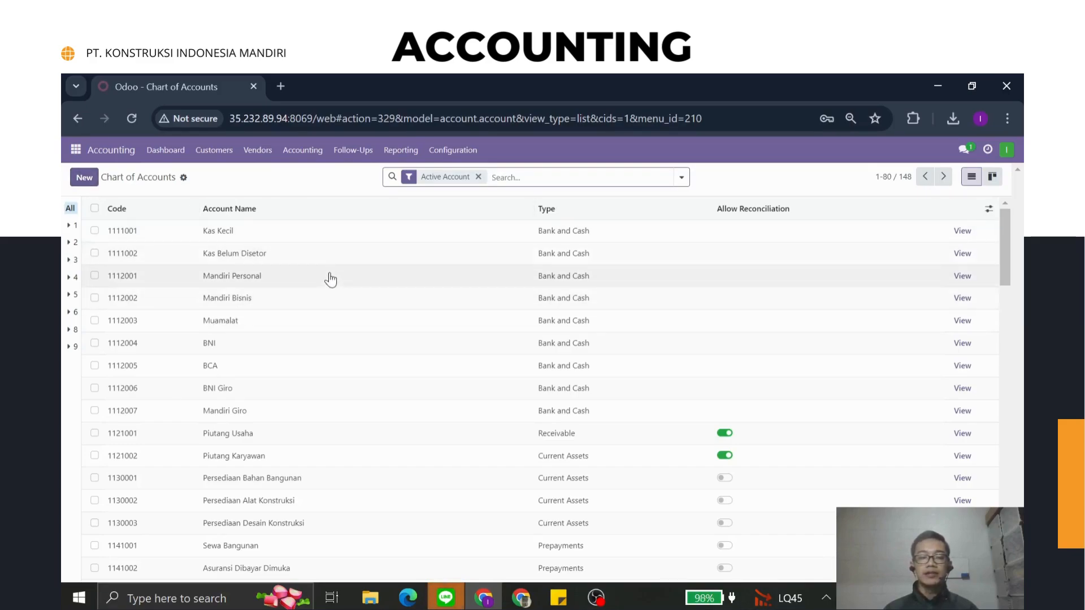
scroll(339, 266, "down", 3)
scroll(365, 306, "up", 3)
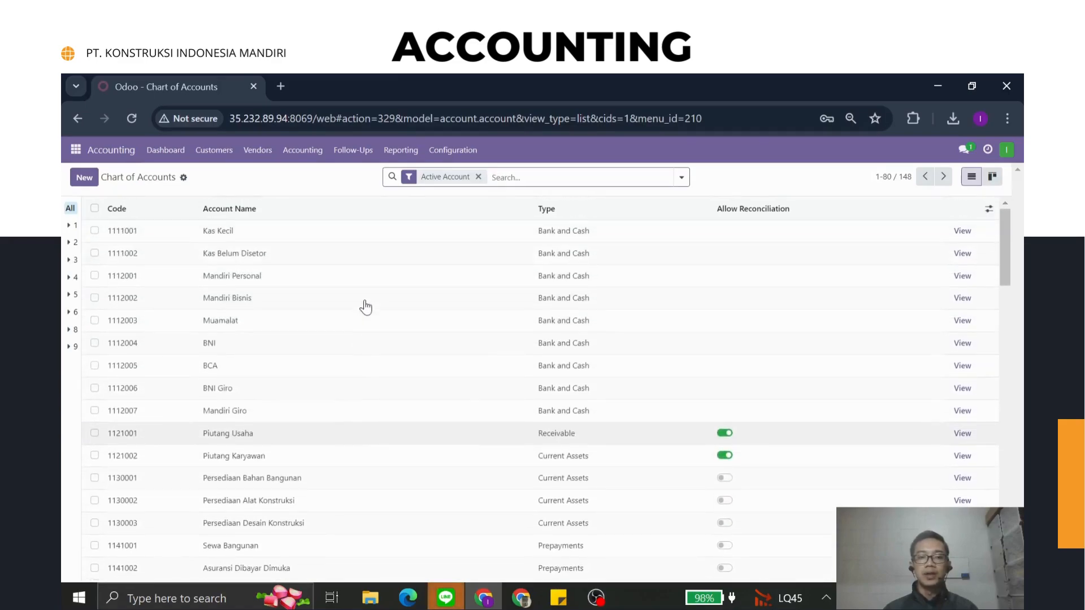
scroll(353, 281, "down", 6)
scroll(353, 281, "up", 4)
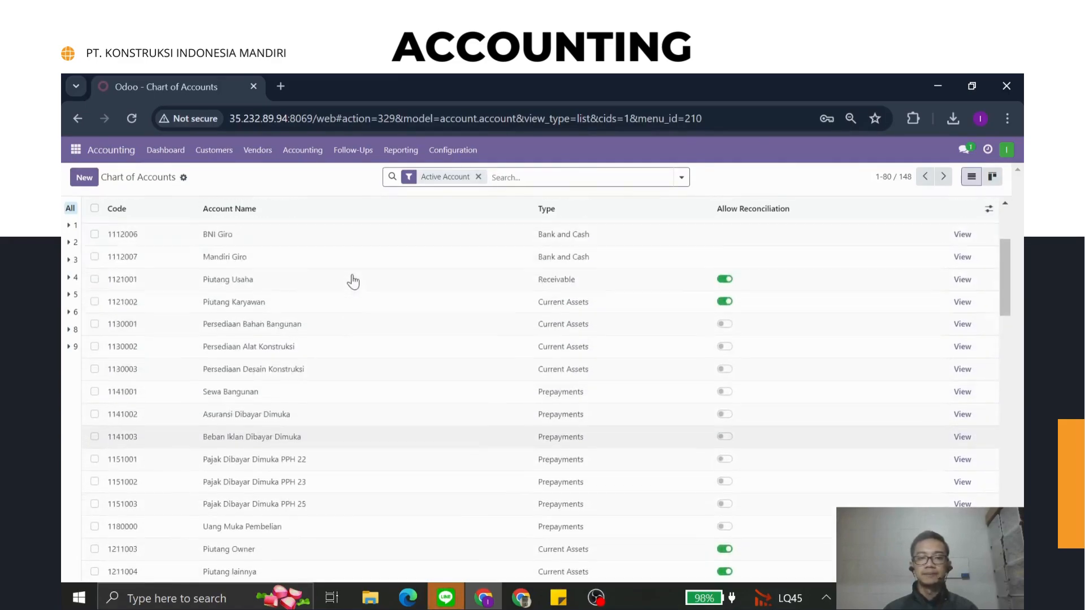
scroll(353, 280, "up", 2)
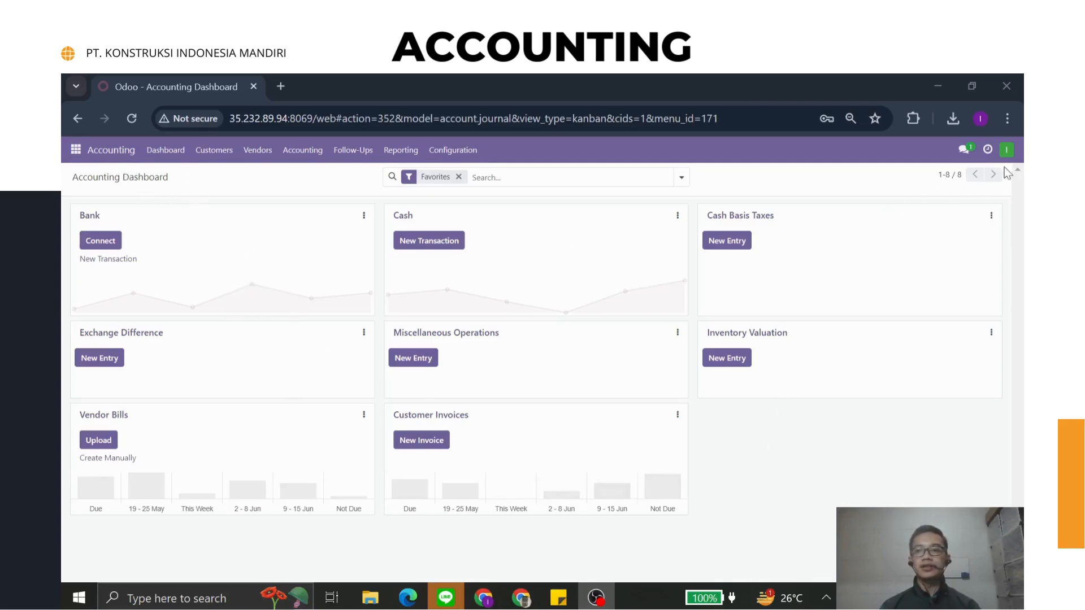
- Open the accounting Journal Entries, view their file import page, and cancel back to the list without uploading
left_click(78, 150)
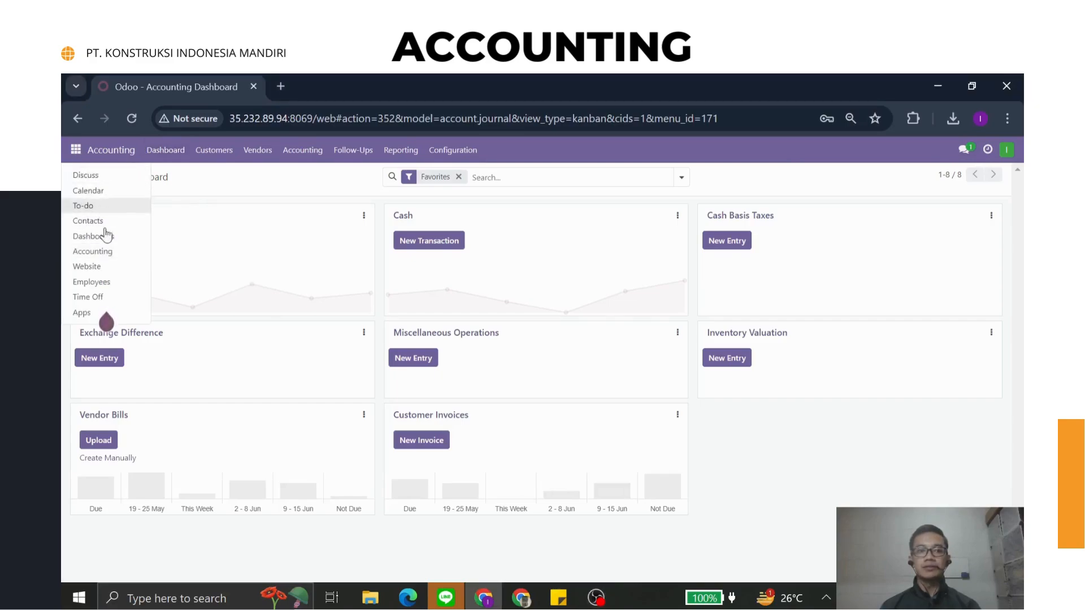
left_click(129, 251)
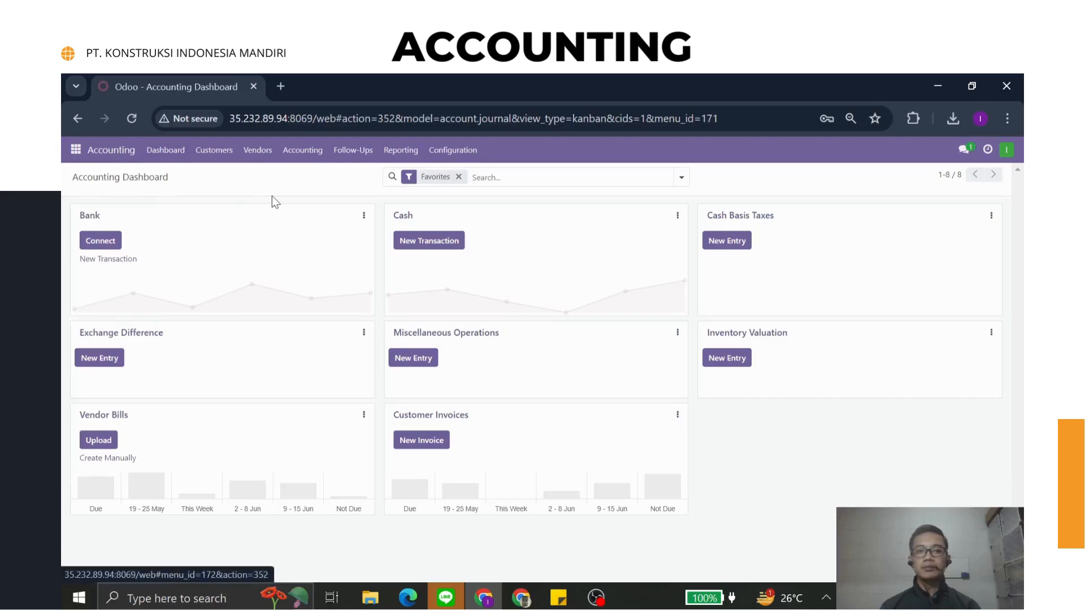
left_click(303, 154)
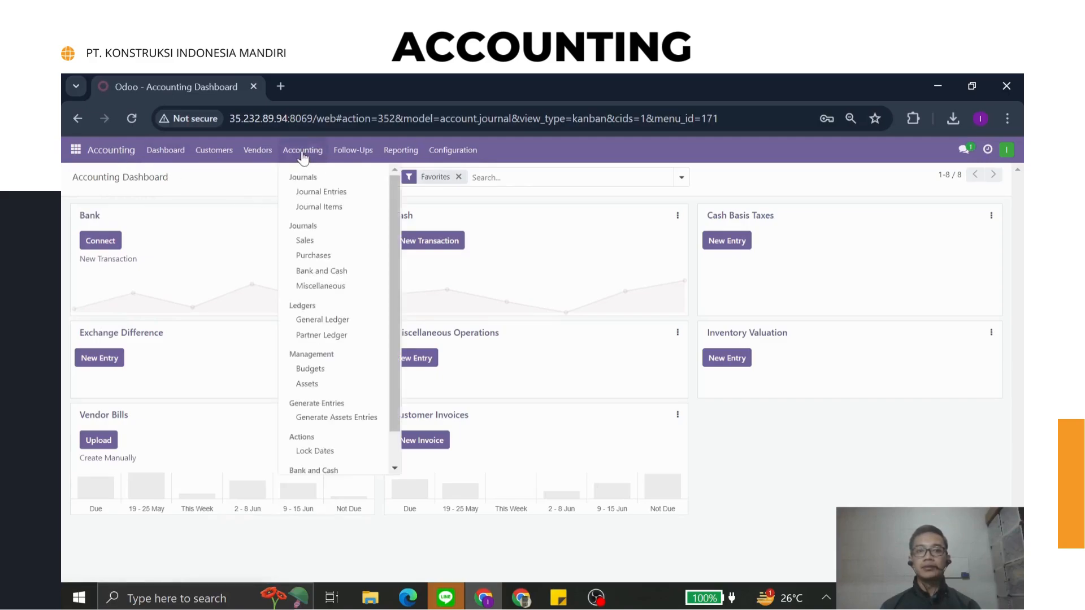
left_click(348, 192)
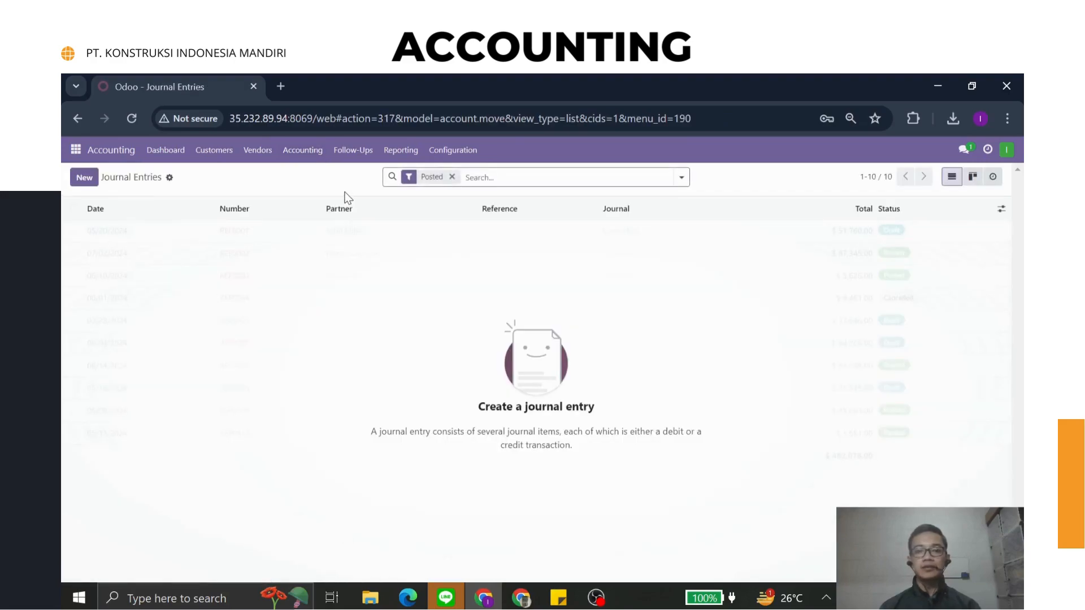
left_click(170, 177)
left_click(212, 197)
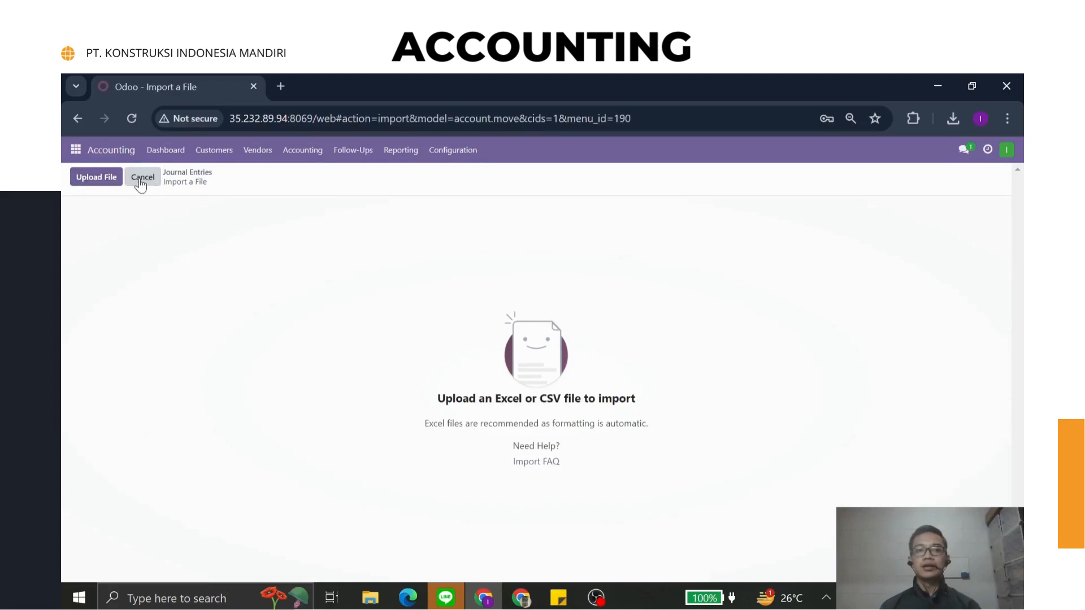
left_click(142, 179)
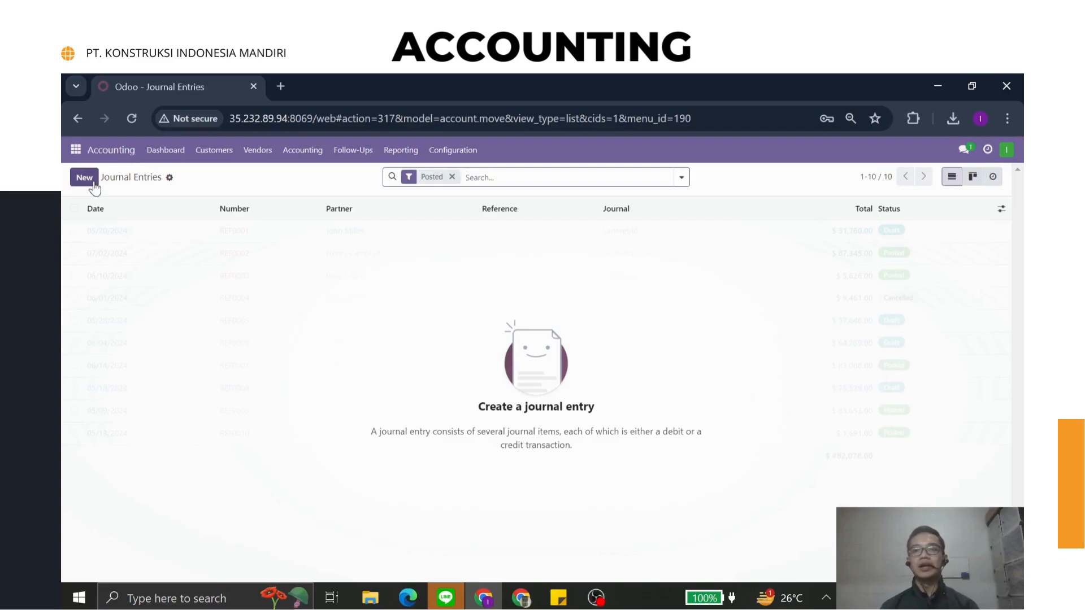
- Clear the Posted filter, post the Opening Balance journal entry dated 01/01/2023, and return to the Journal Entries list
left_click(453, 177)
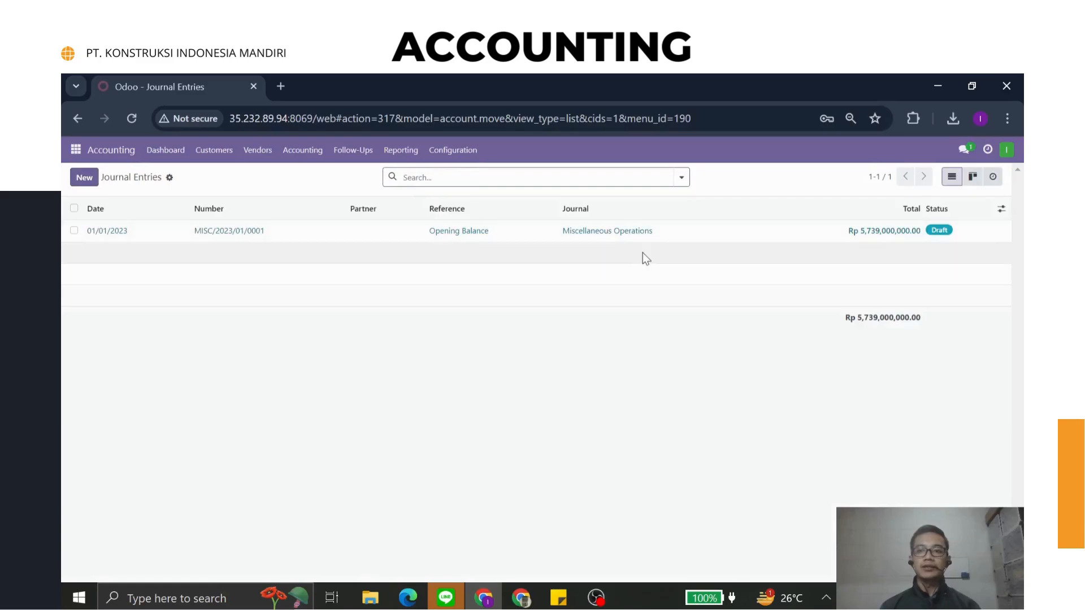
left_click(690, 242)
scroll(612, 255, "down", 8)
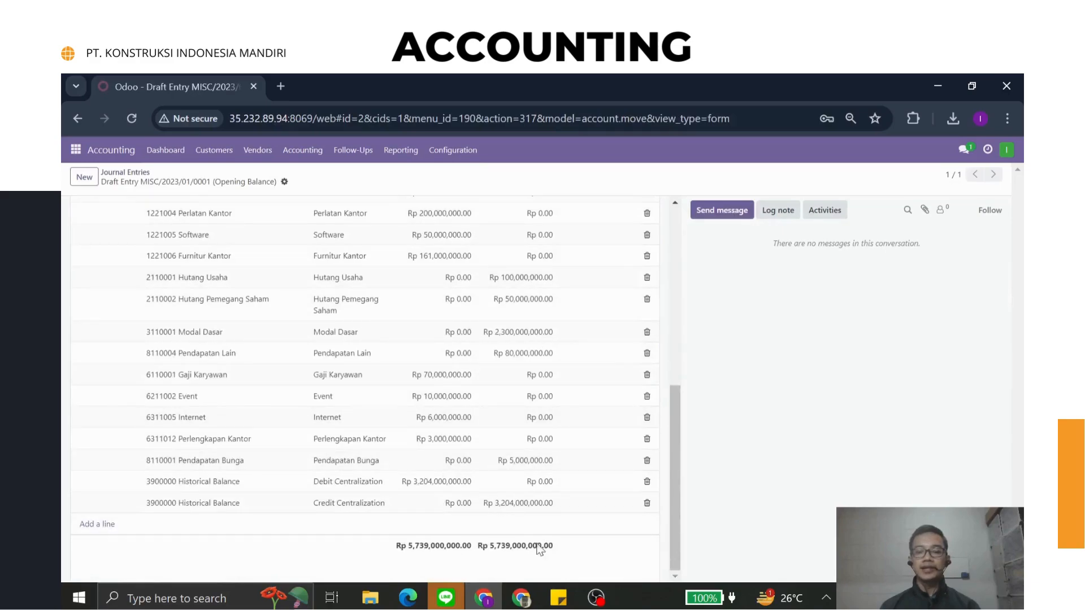
scroll(489, 535, "up", 8)
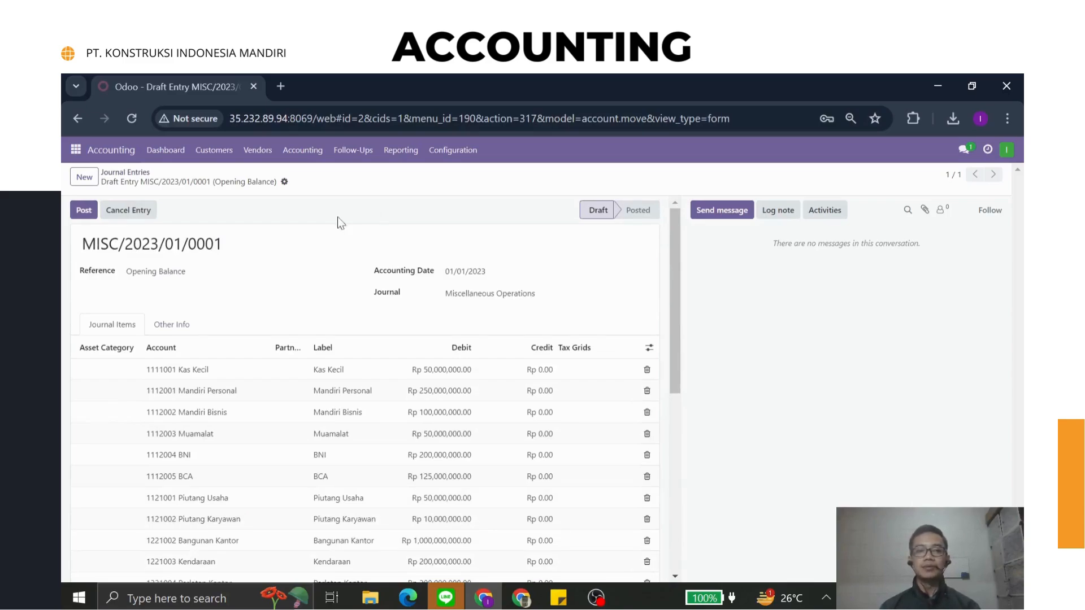
left_click(84, 211)
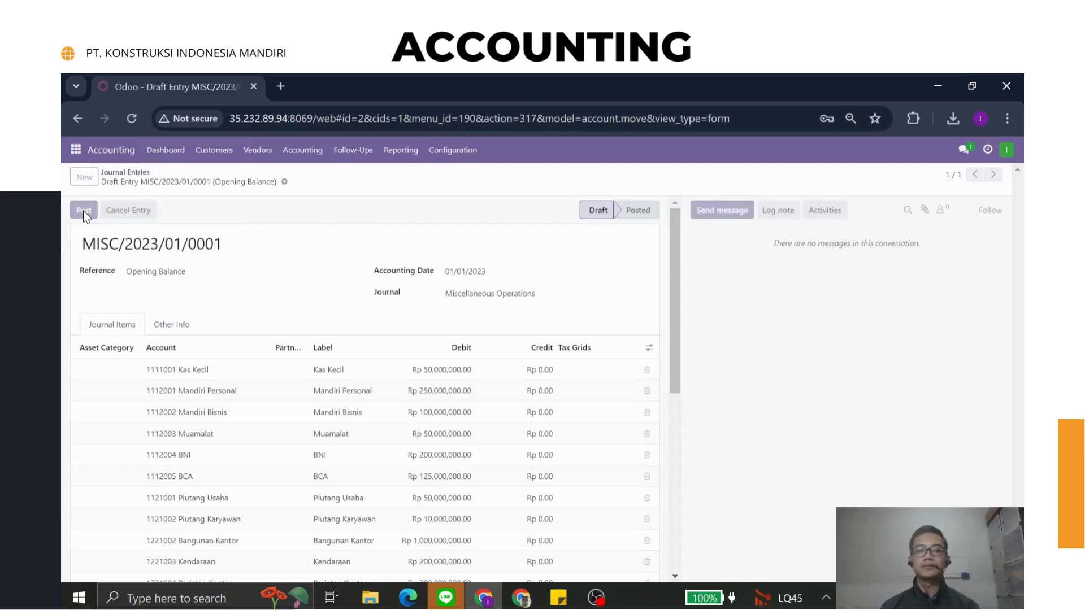
left_click(126, 172)
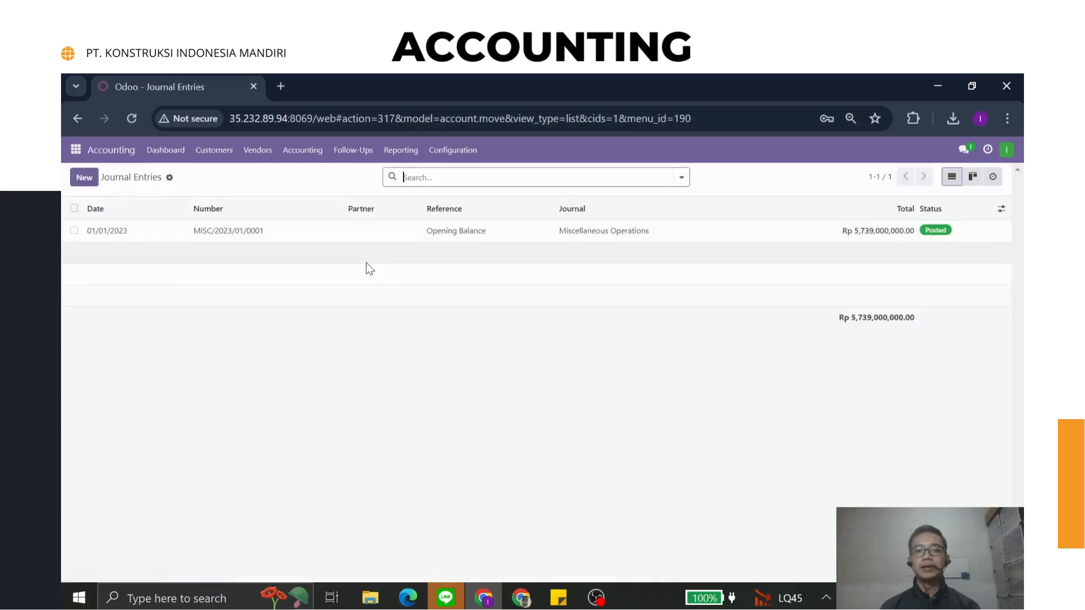
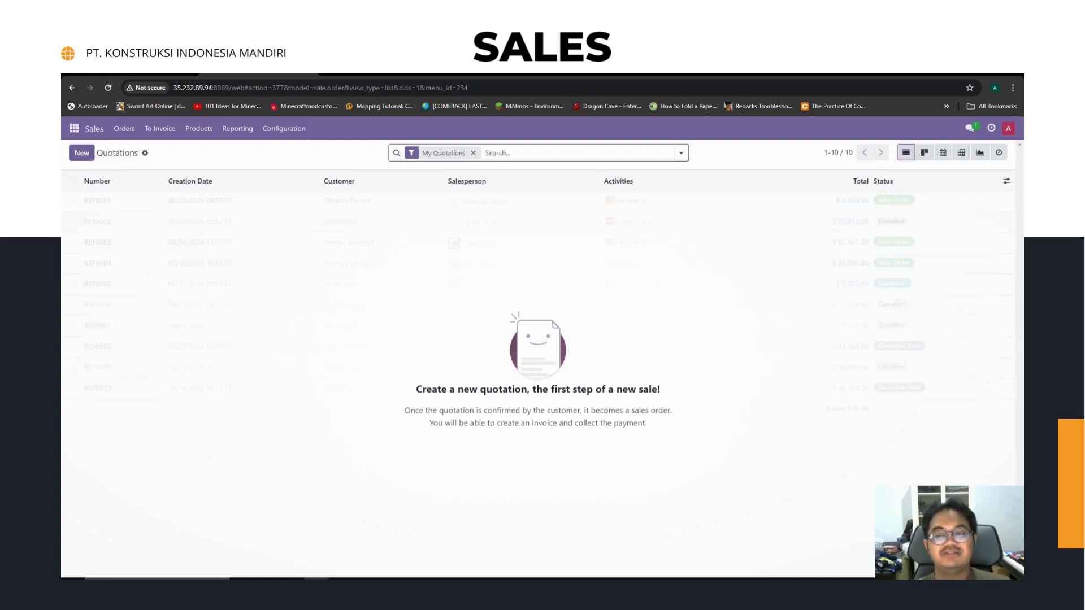
left_click(1009, 135)
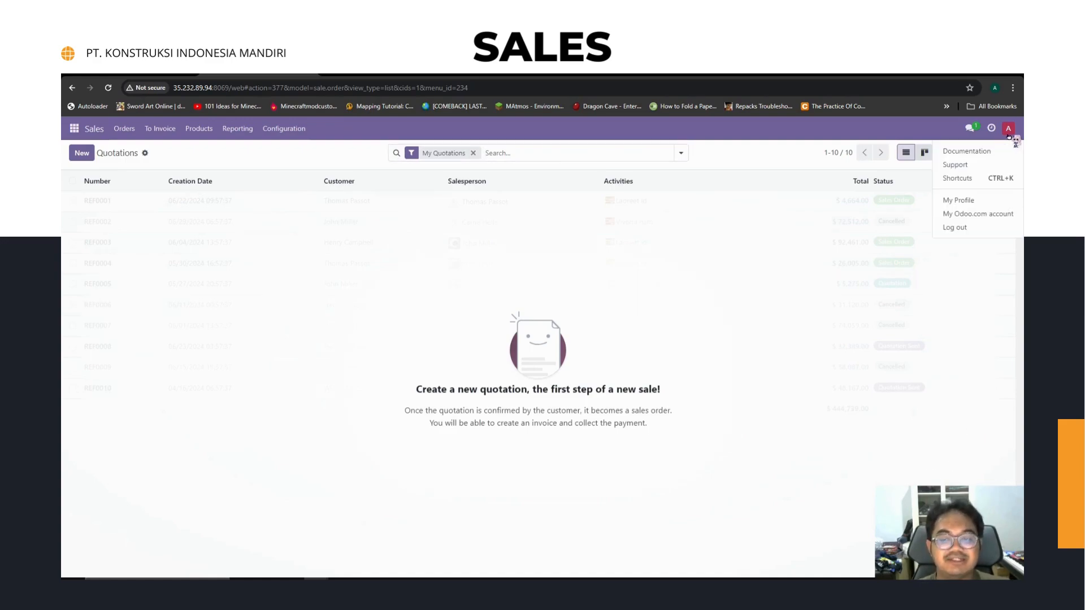
left_click(783, 144)
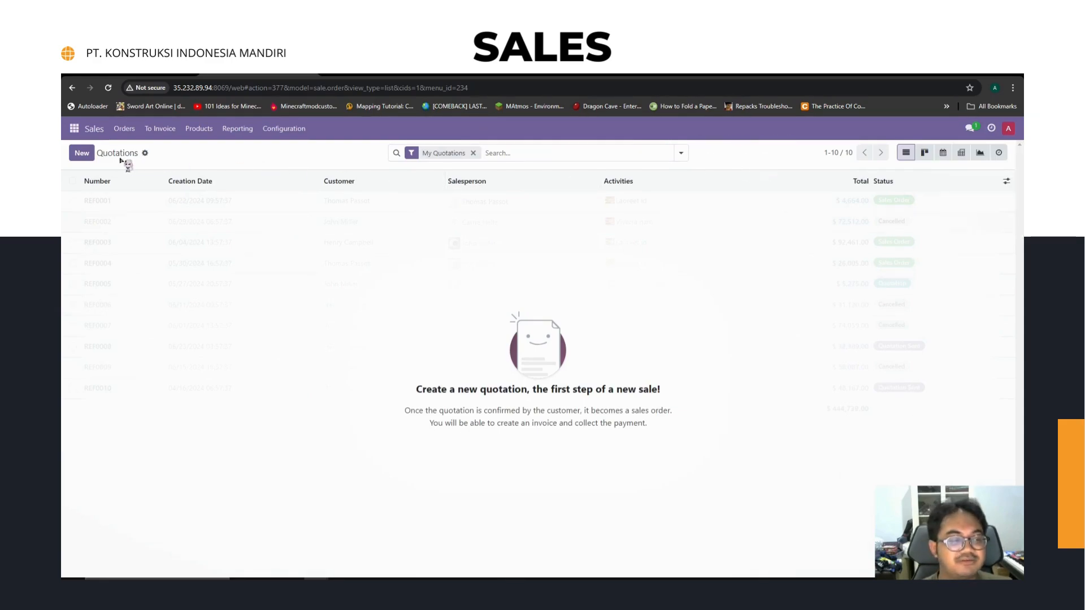
- Create a quotation for customer PT. Surya Kencana Sejati with Immediate Payment as the payment terms
left_click(82, 153)
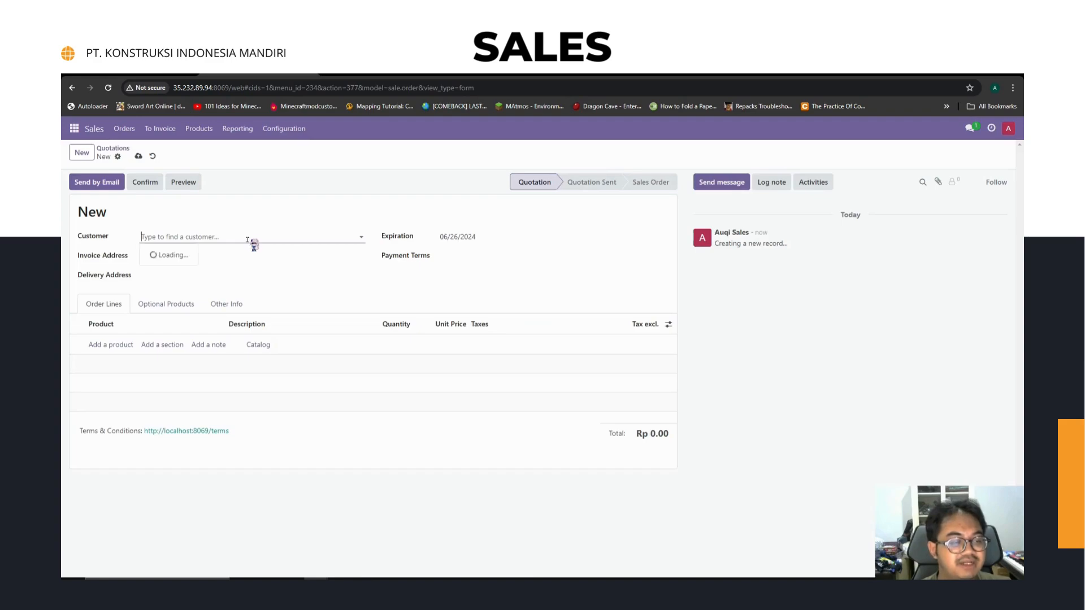
left_click(251, 240)
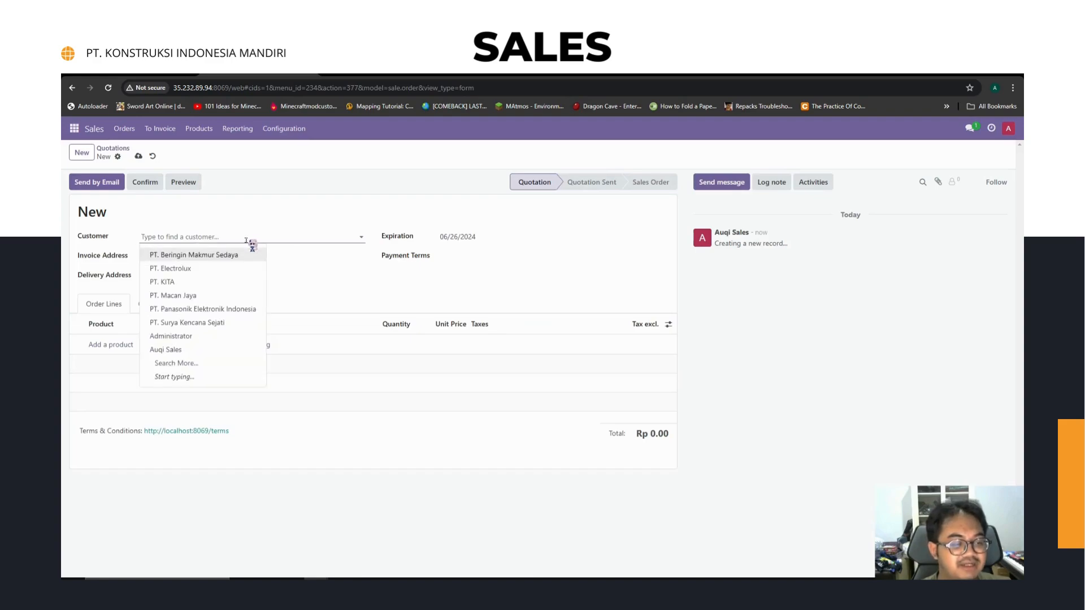
left_click(211, 323)
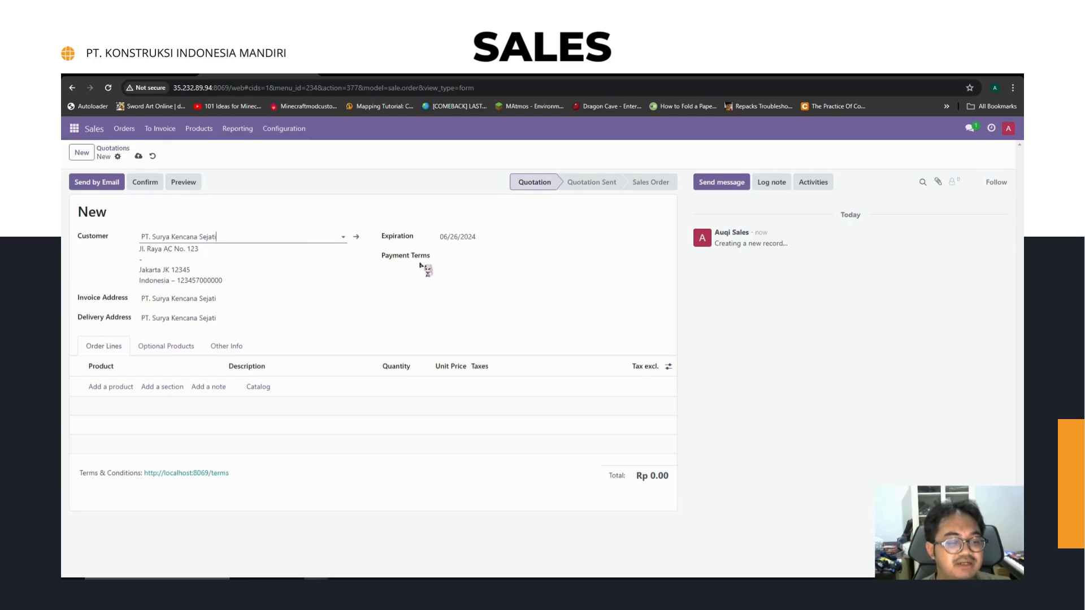
left_click(472, 257)
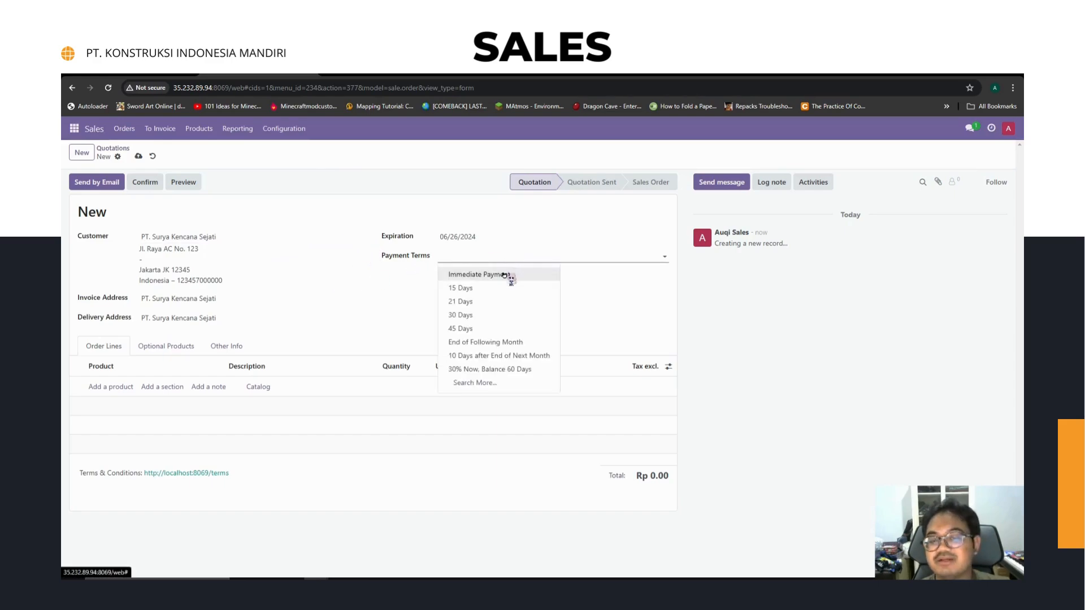
left_click(505, 274)
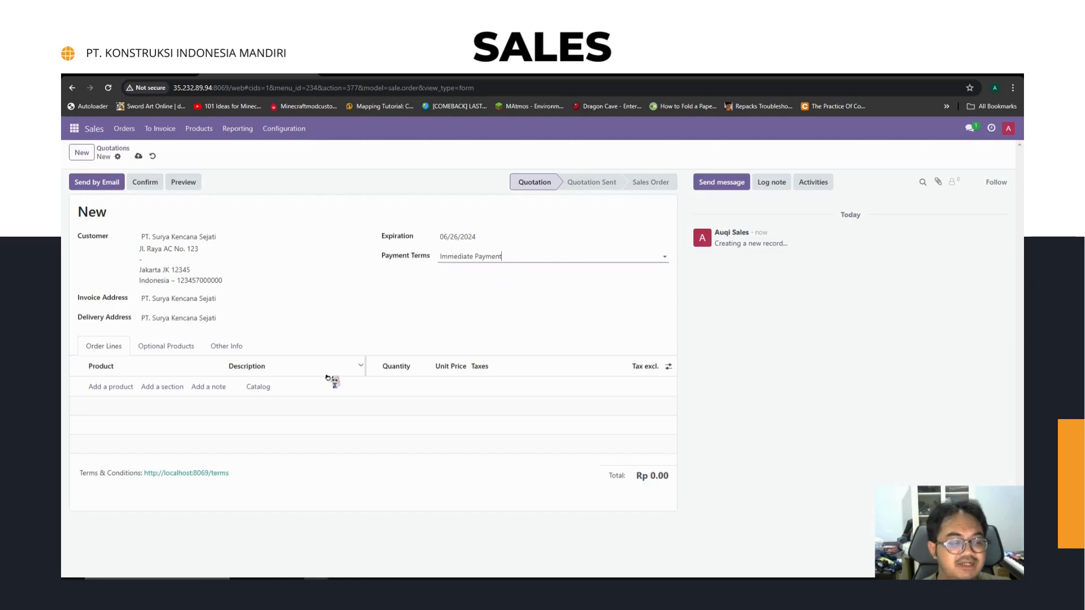
- Add the product [13170-0008] Jasa Konstruksi to the quotation's order lines
left_click(120, 387)
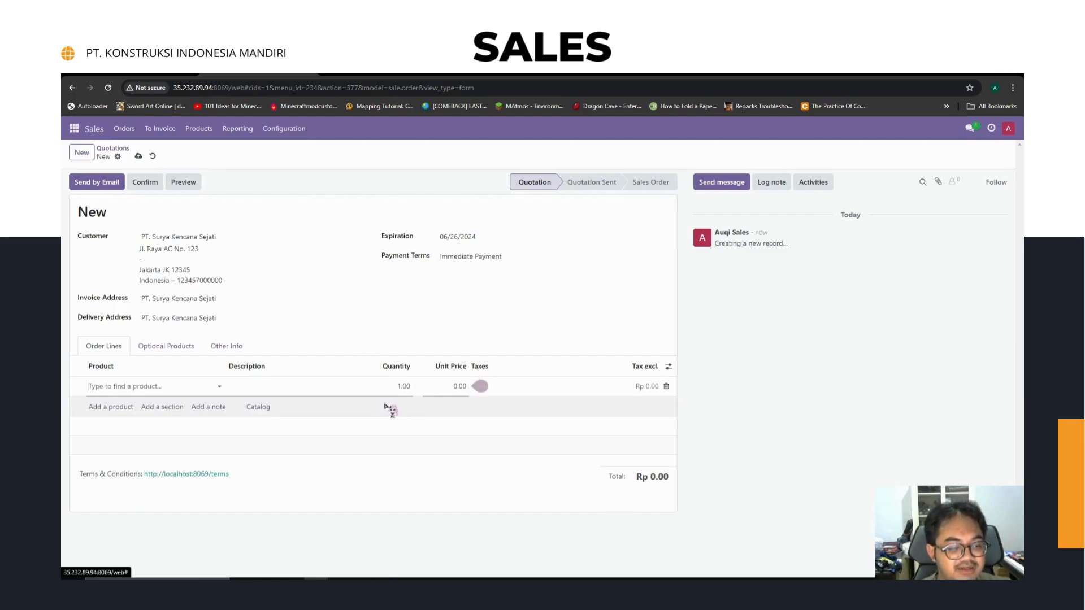
left_click(160, 391)
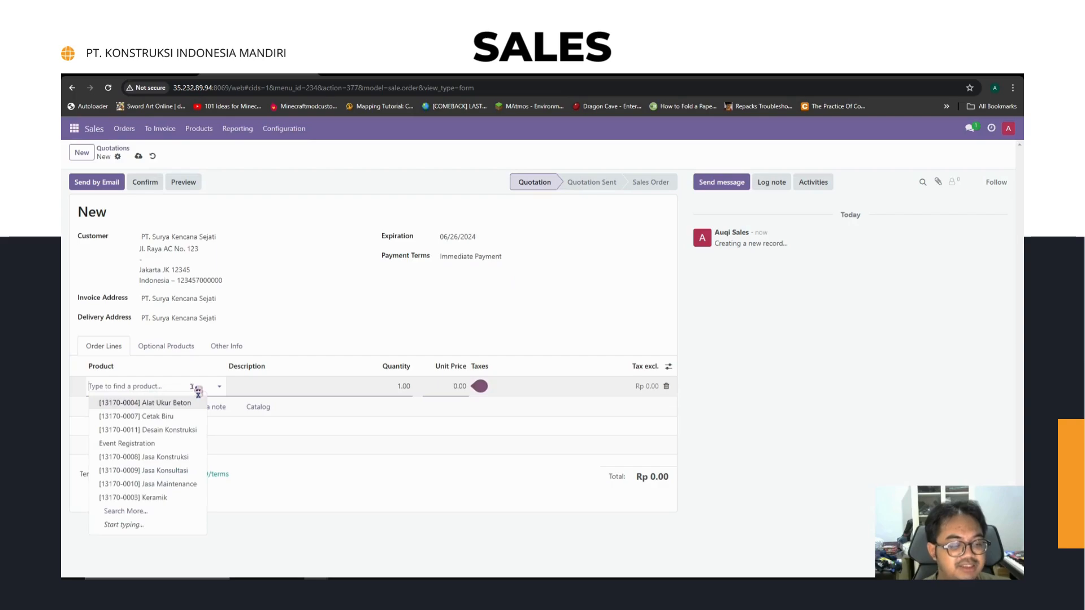
left_click(177, 458)
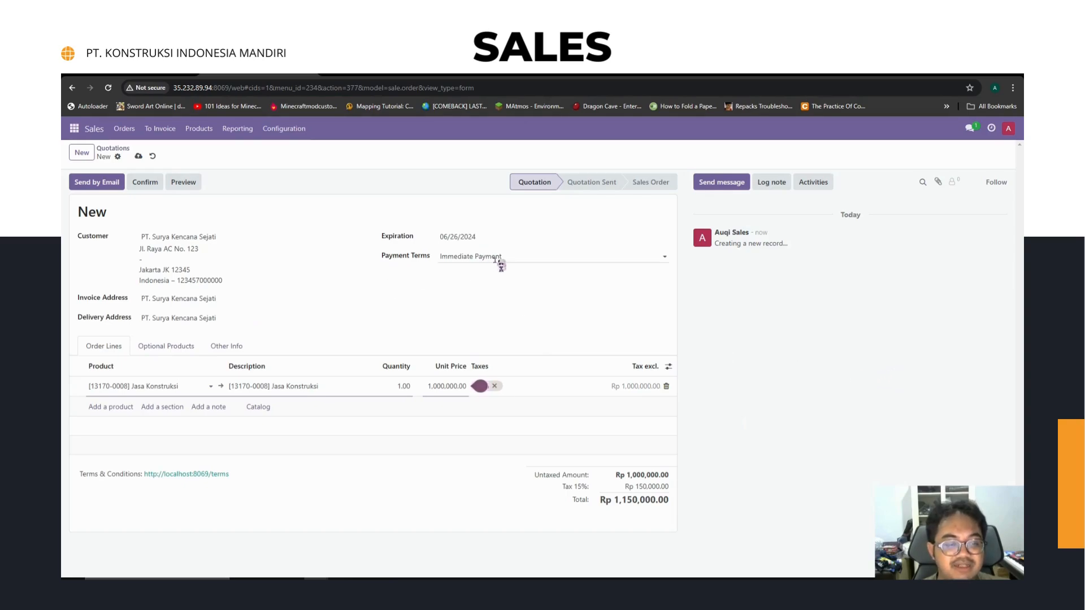
- Email the quotation with its PDF attachment to the customer PT. Surya Kencana Sejati
left_click(94, 184)
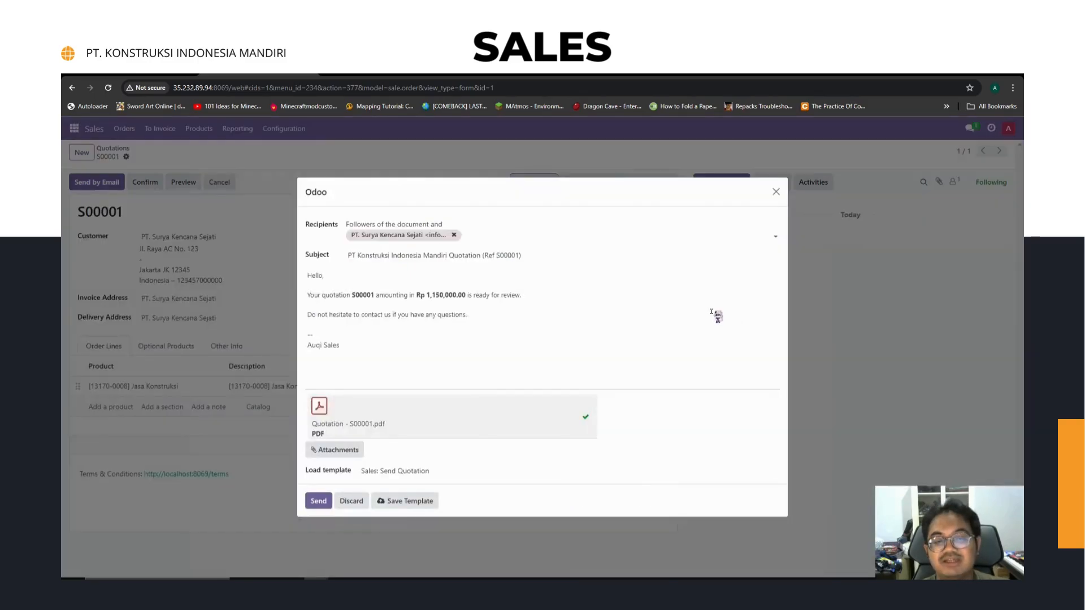
left_click(318, 501)
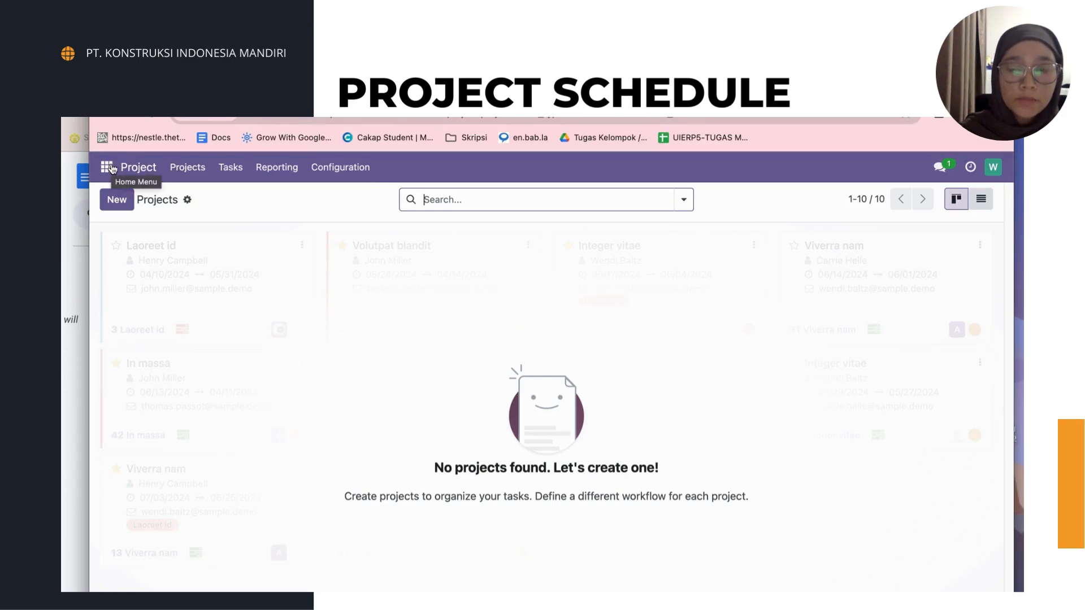
- Create a project named Proyek Kantor PT. Konstruksi Indonesia Mandiri, copying the name from the Google Docs project plan
left_click(121, 208)
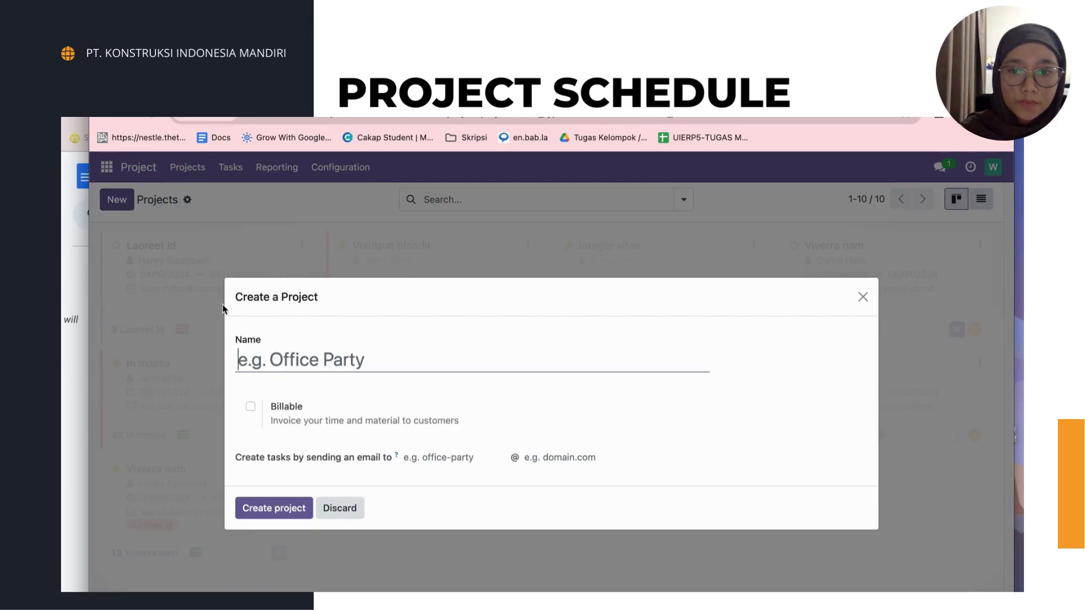
left_click(70, 287)
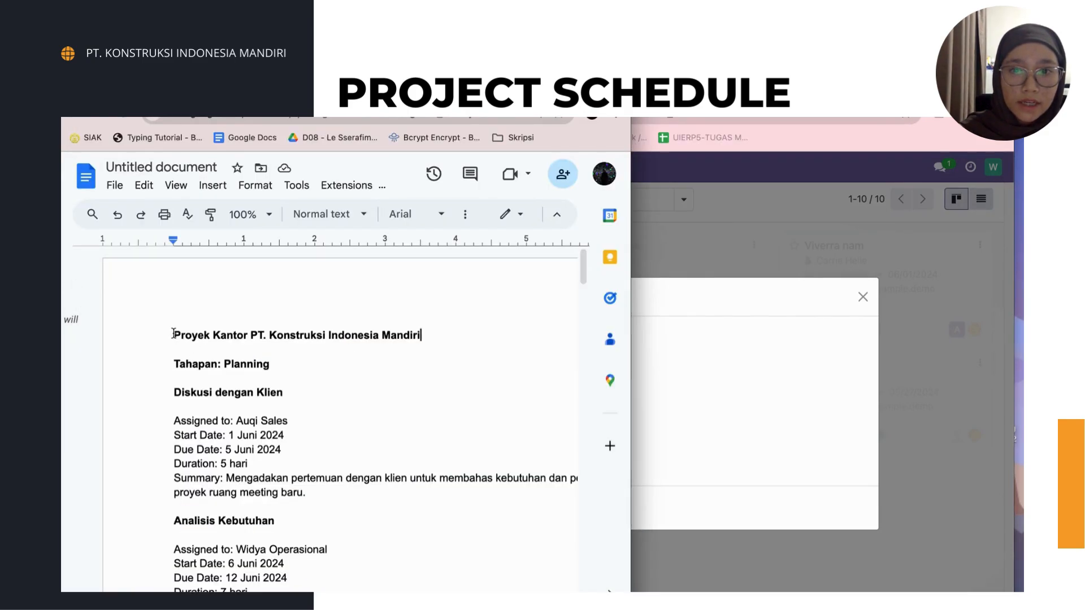
left_click_drag(173, 333, 425, 329)
key("ctrl+c")
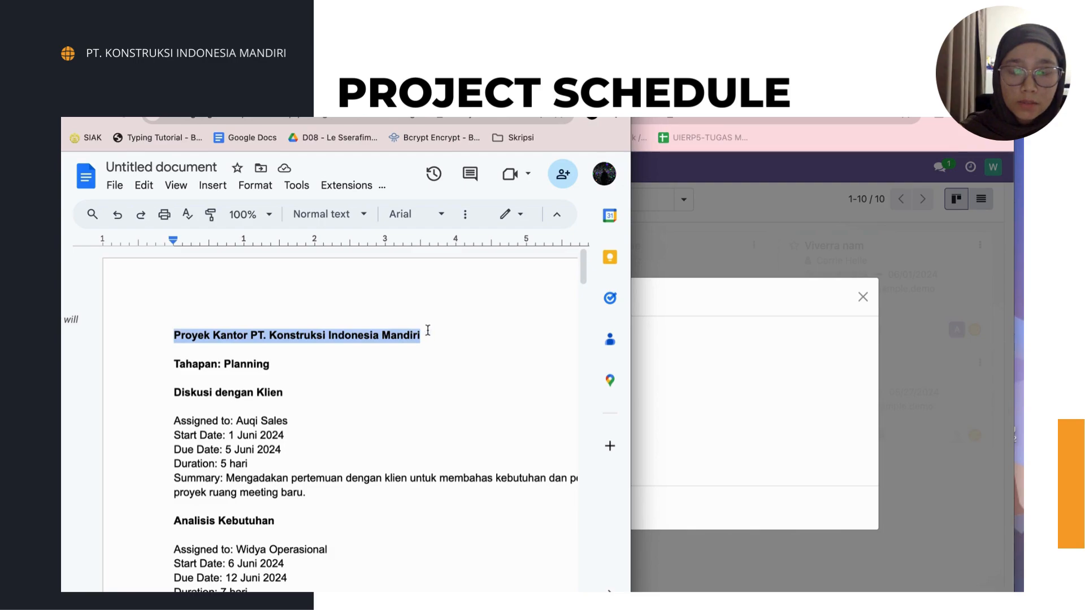
left_click(707, 354)
key("ctrl+v")
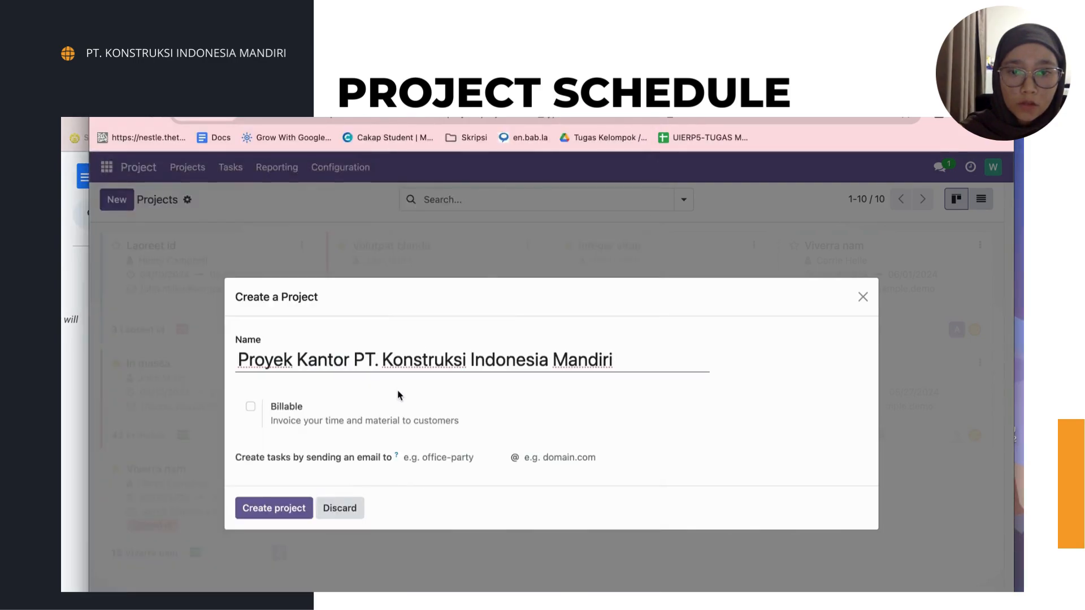
left_click(300, 511)
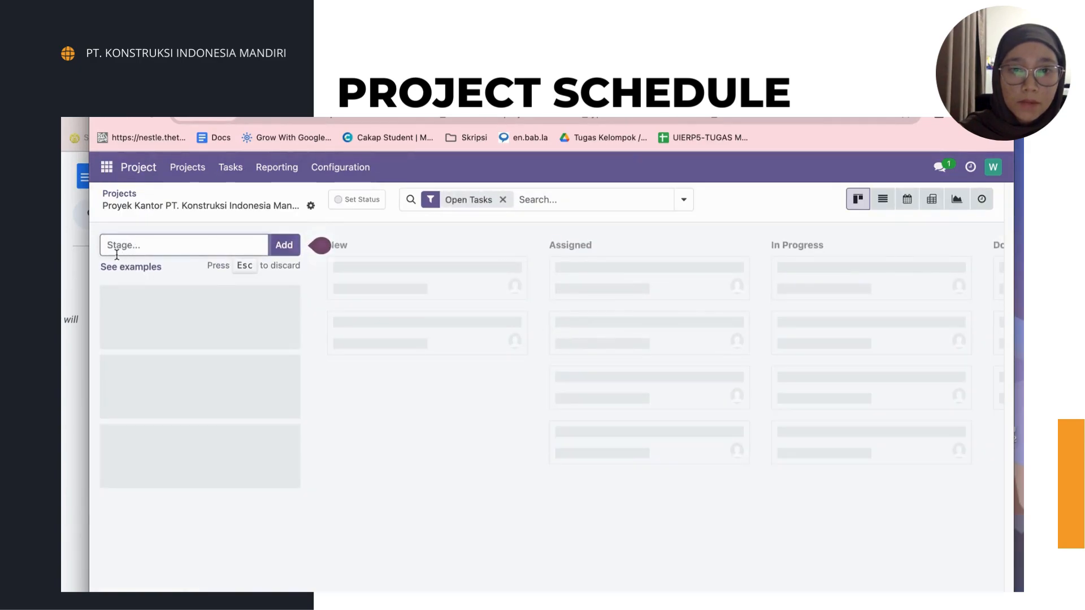
- Add the stages Planning and Design to the project's task board, following the project plan document
left_click(79, 277)
double_click(251, 364)
key("ctrl+c")
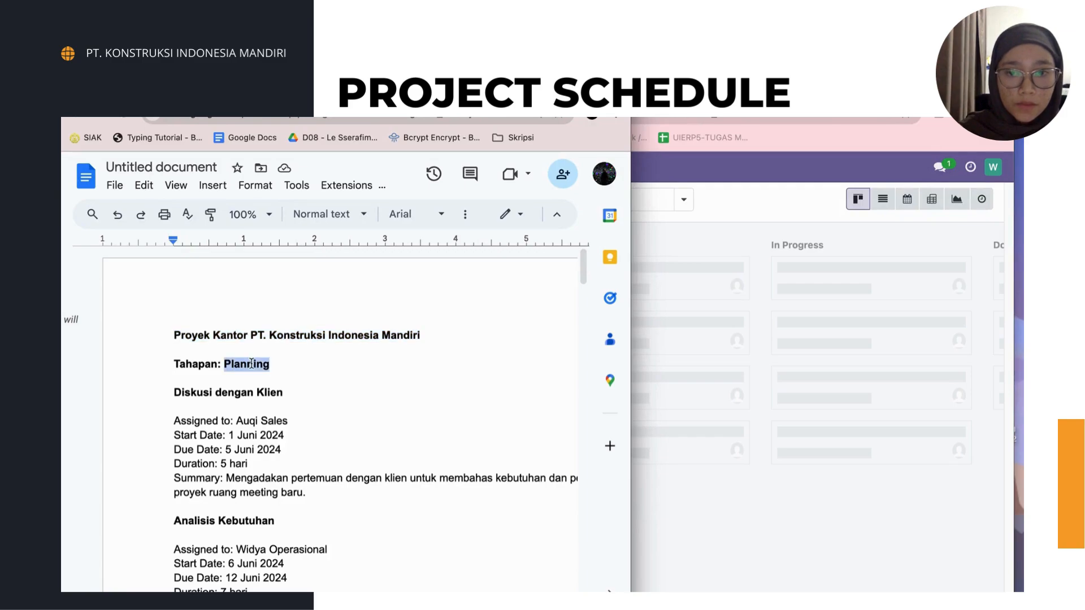
left_click(858, 339)
left_click(160, 244)
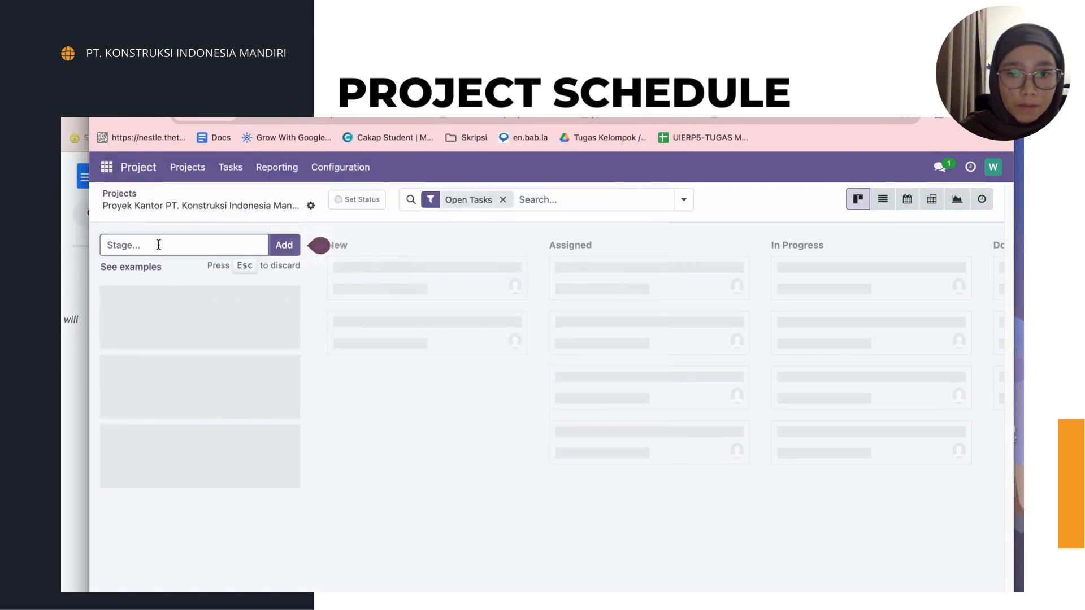
key("ctrl+v")
left_click(284, 248)
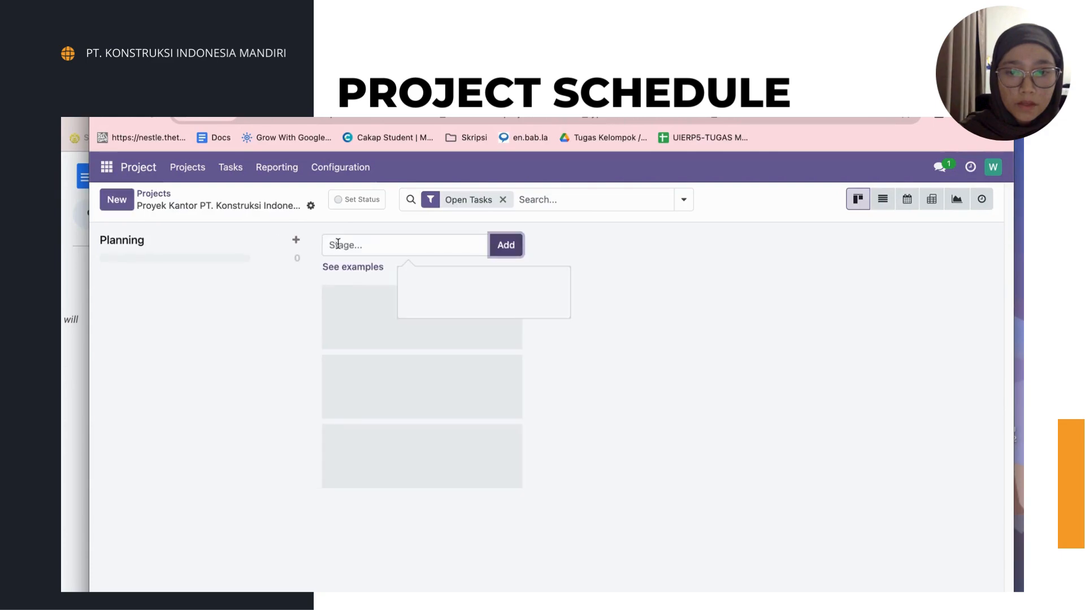
type("Design")
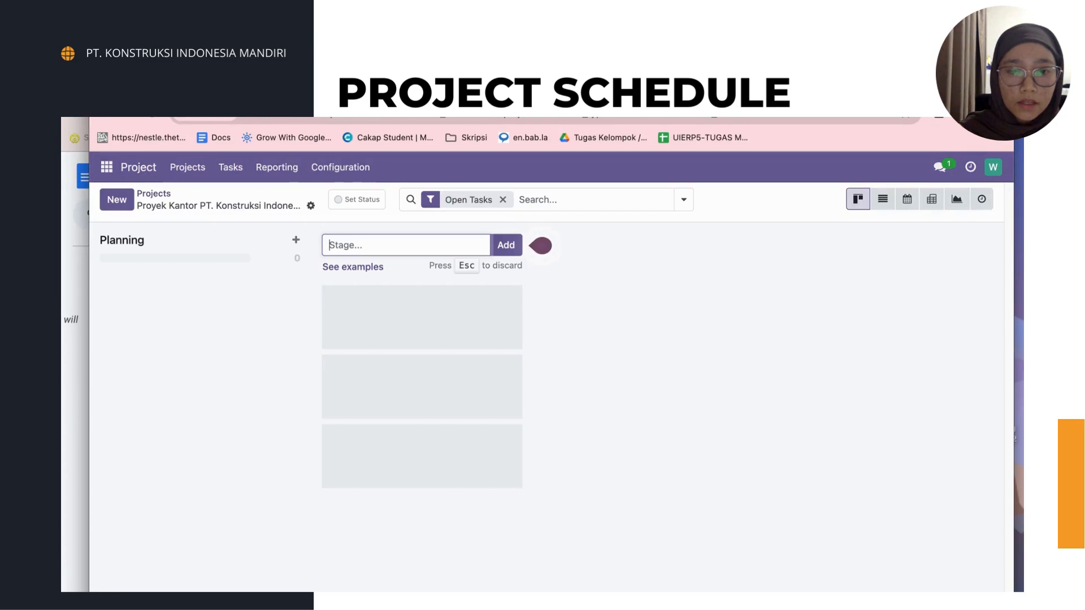
- Find the stage following Design in the project plan document and add it to the board as Procurement
left_click(71, 285)
scroll(221, 404, "down", 8)
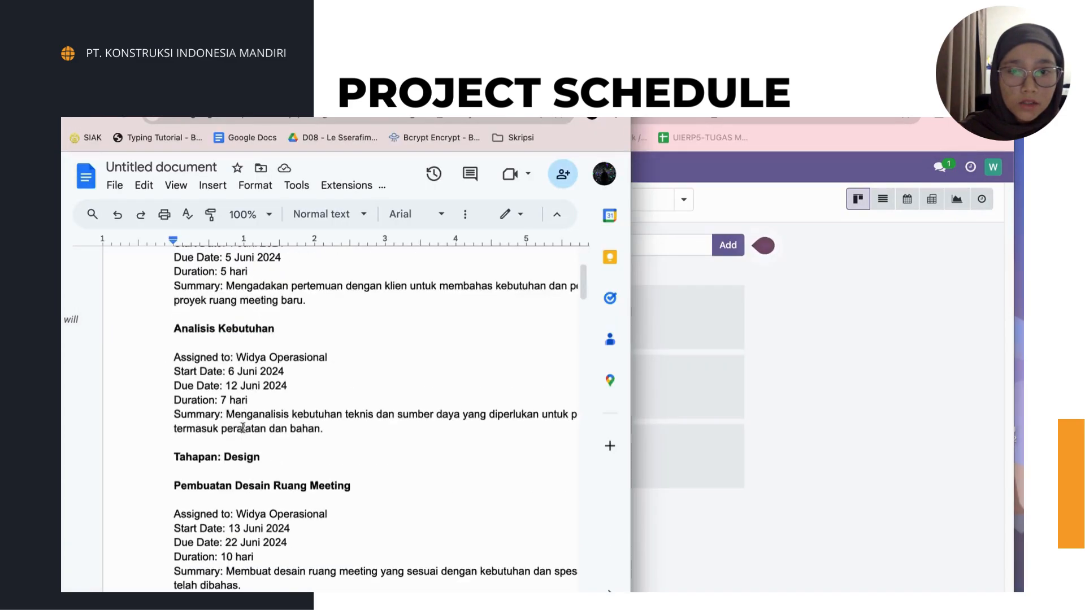
scroll(243, 428, "down", 3)
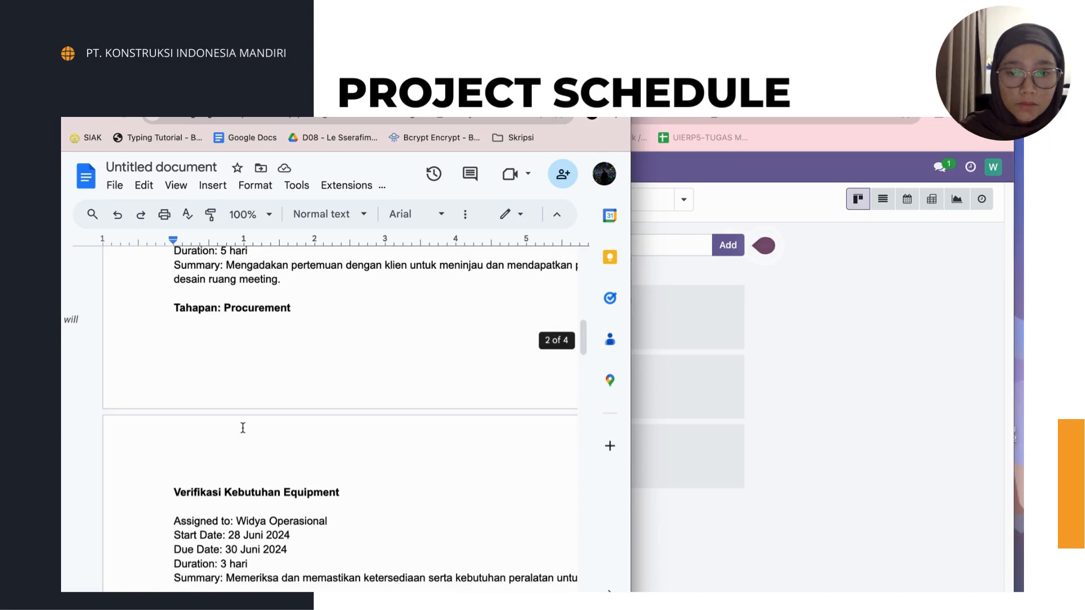
scroll(243, 428, "up", 4)
scroll(243, 428, "down", 5)
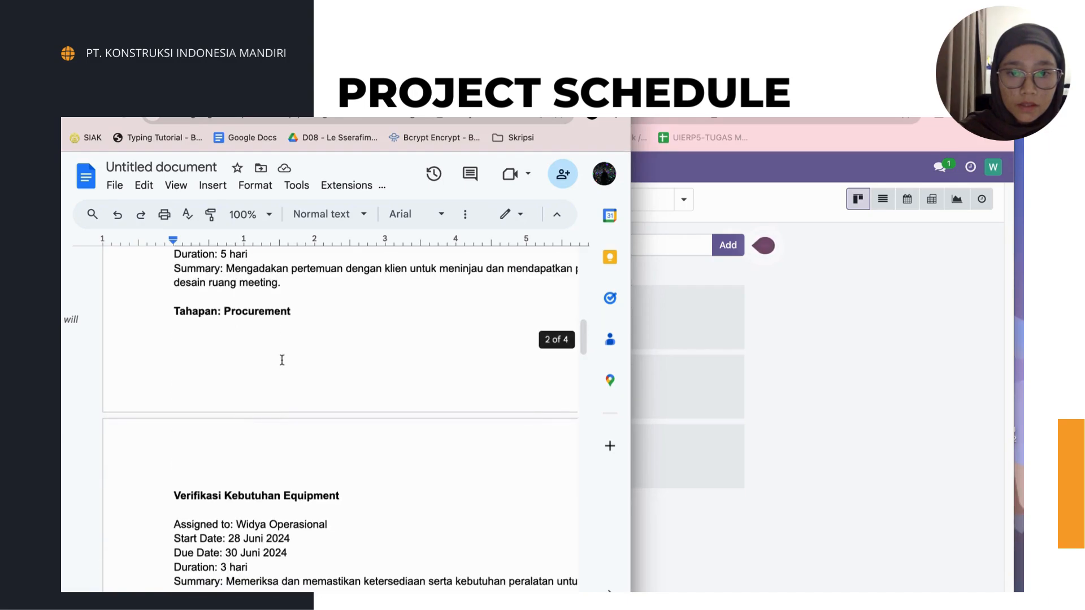
left_click(296, 326)
left_click(813, 347)
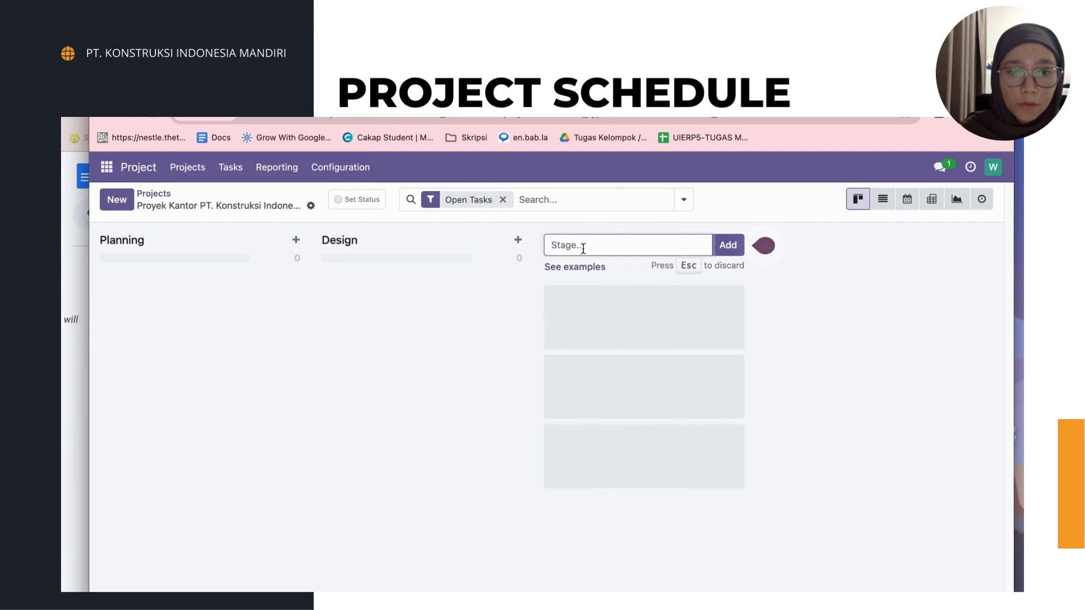
type("Proc")
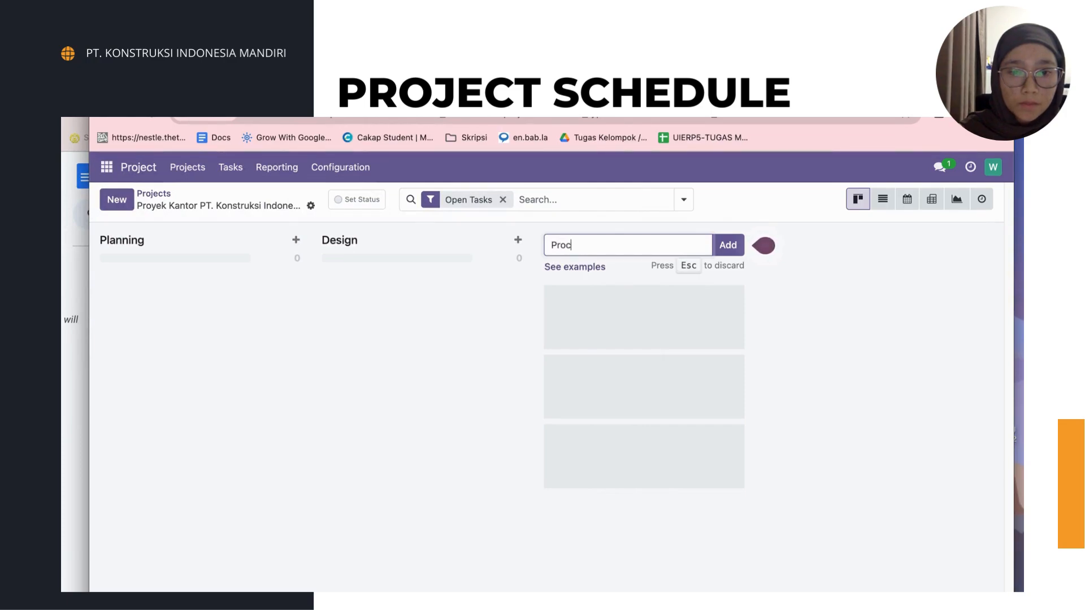
type("urement")
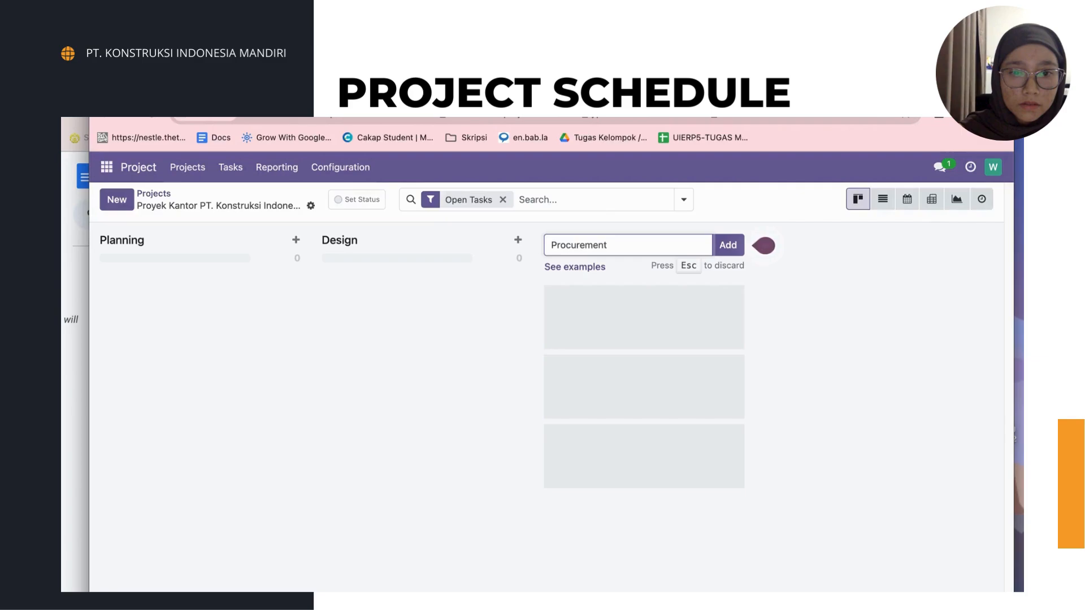
key("Return")
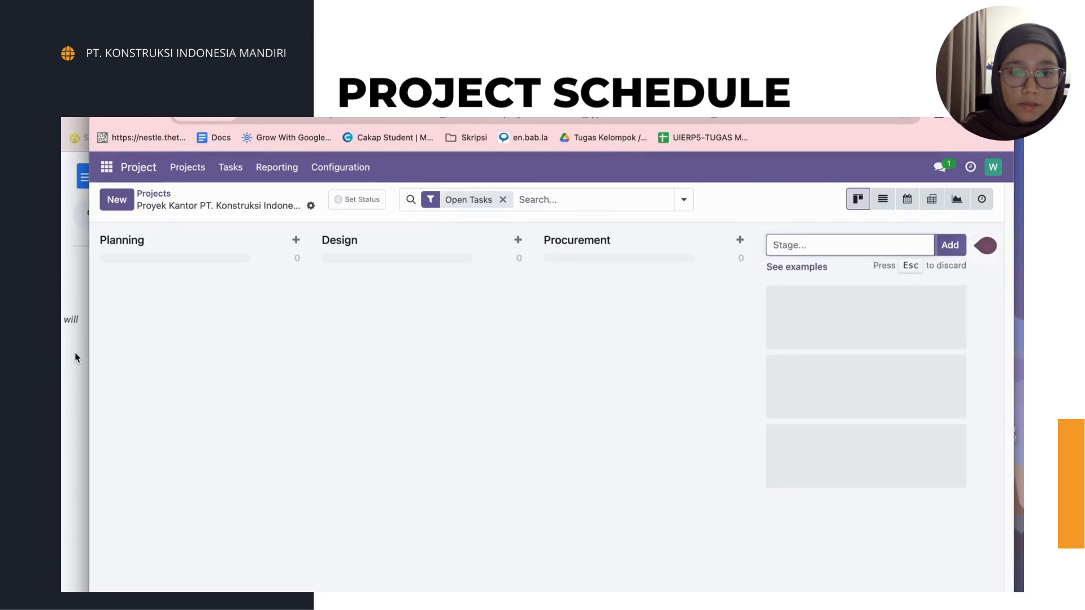
- Copy the stage name Construction from the project plan document and add it as the board's fourth stage
left_click(74, 355)
scroll(231, 387, "down", 6)
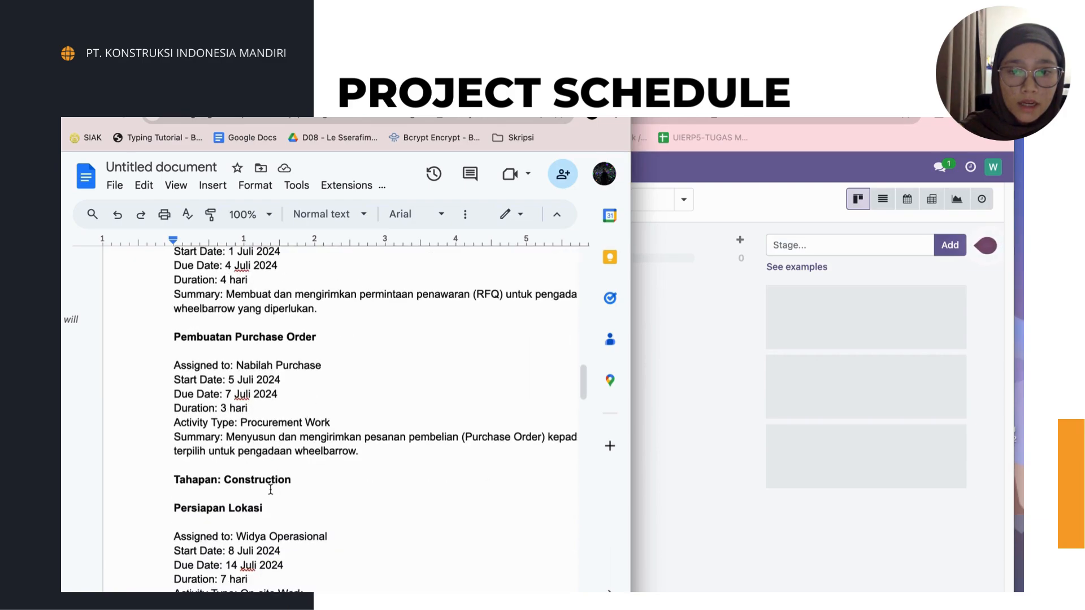
double_click(266, 480)
key("super+c")
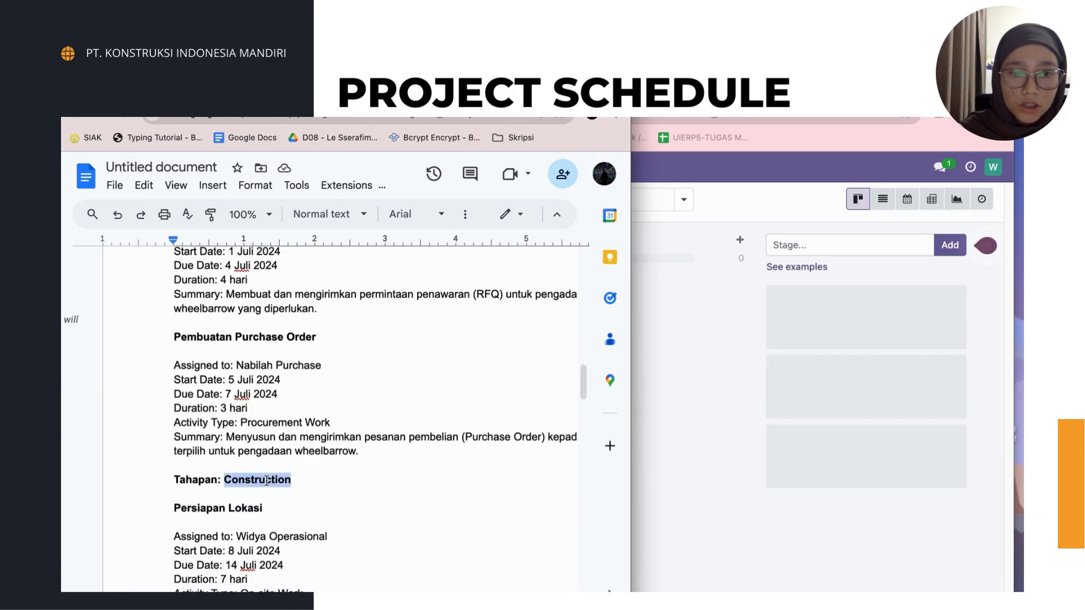
scroll(266, 481, "up", 8)
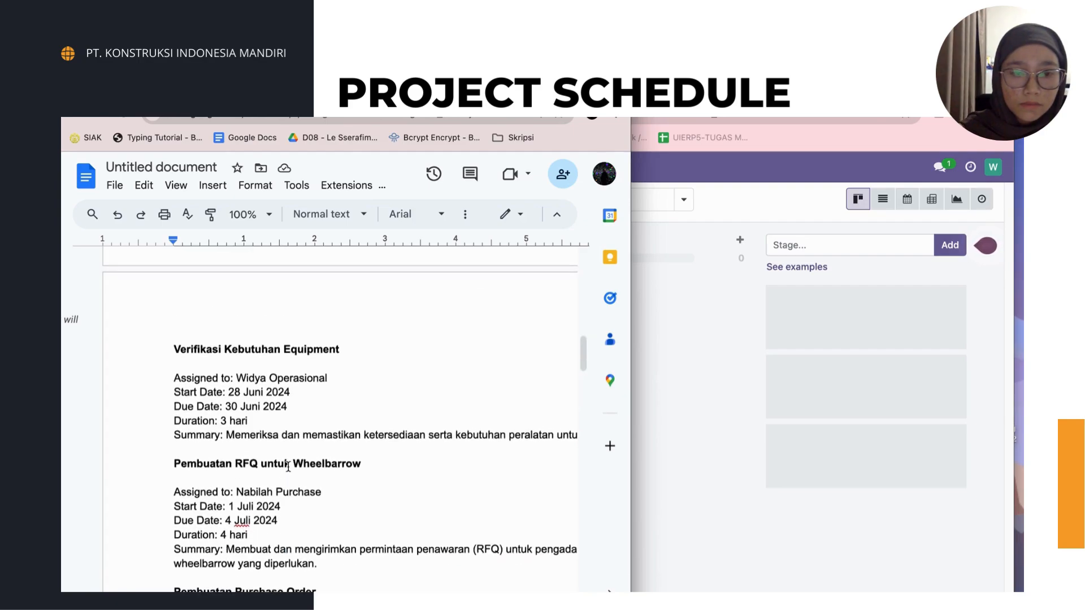
left_click(877, 246)
key("super+v")
left_click(952, 247)
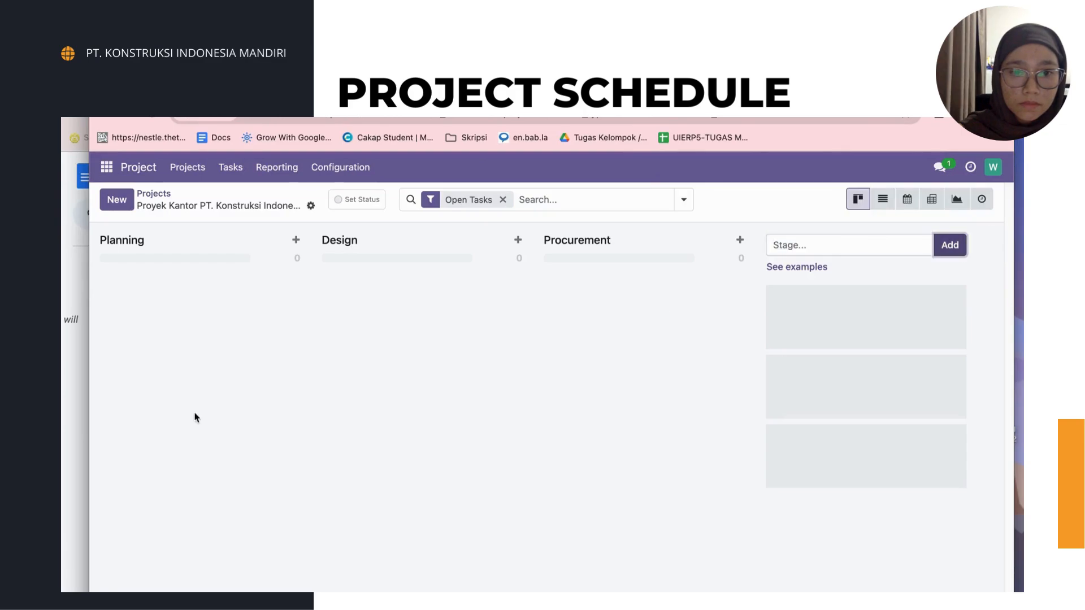
- Copy the stage name Completion from the project plan document and add it as the stage after Construction
left_click(85, 451)
scroll(209, 469, "down", 15)
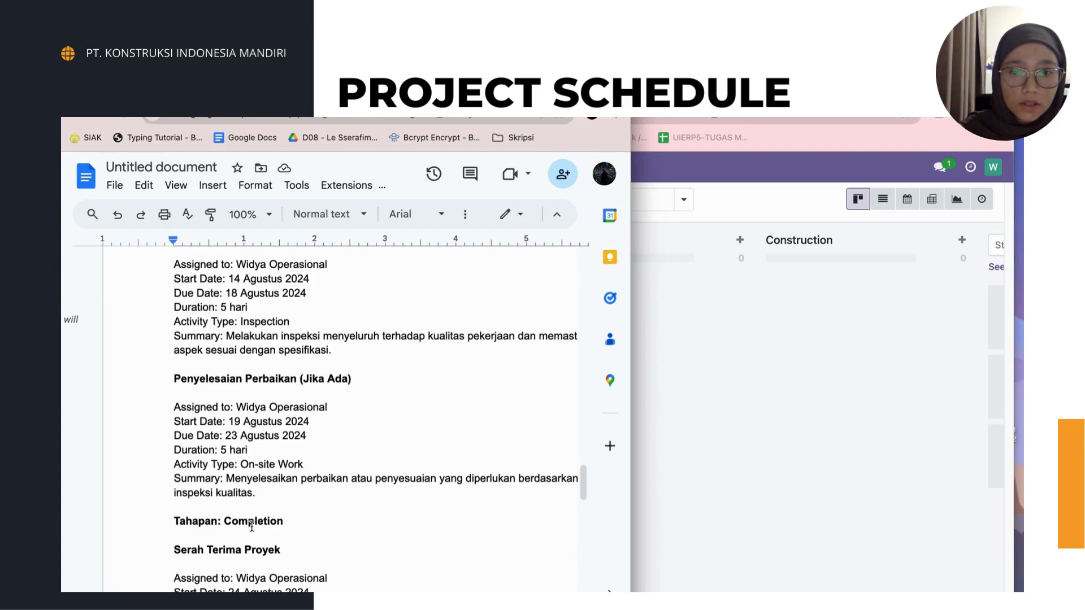
double_click(251, 525)
key("ctrl+c")
left_click(955, 321)
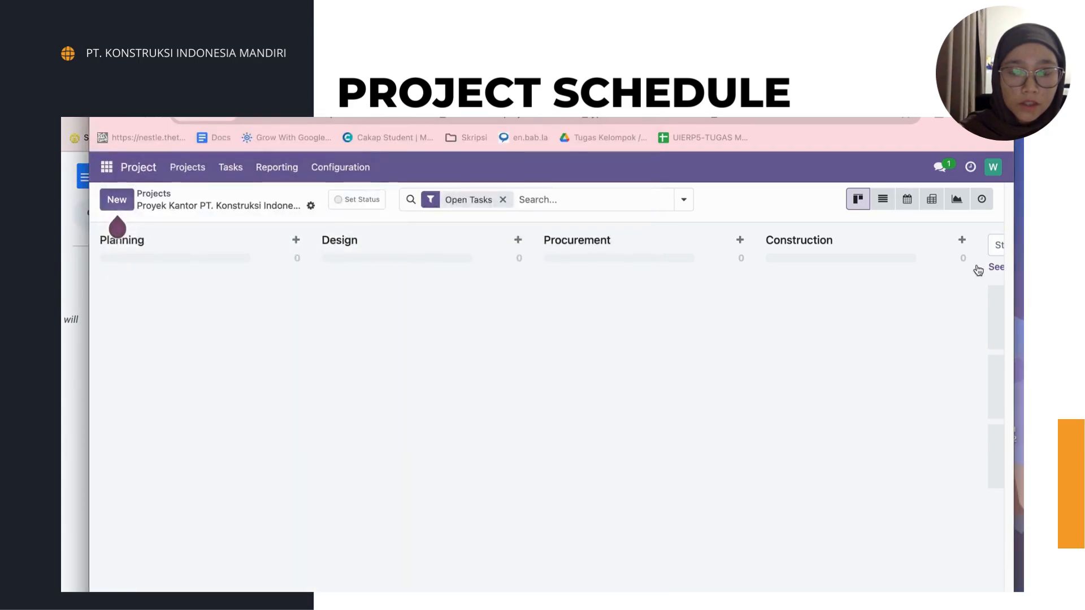
scroll(891, 295, "right", 3)
left_click(862, 243)
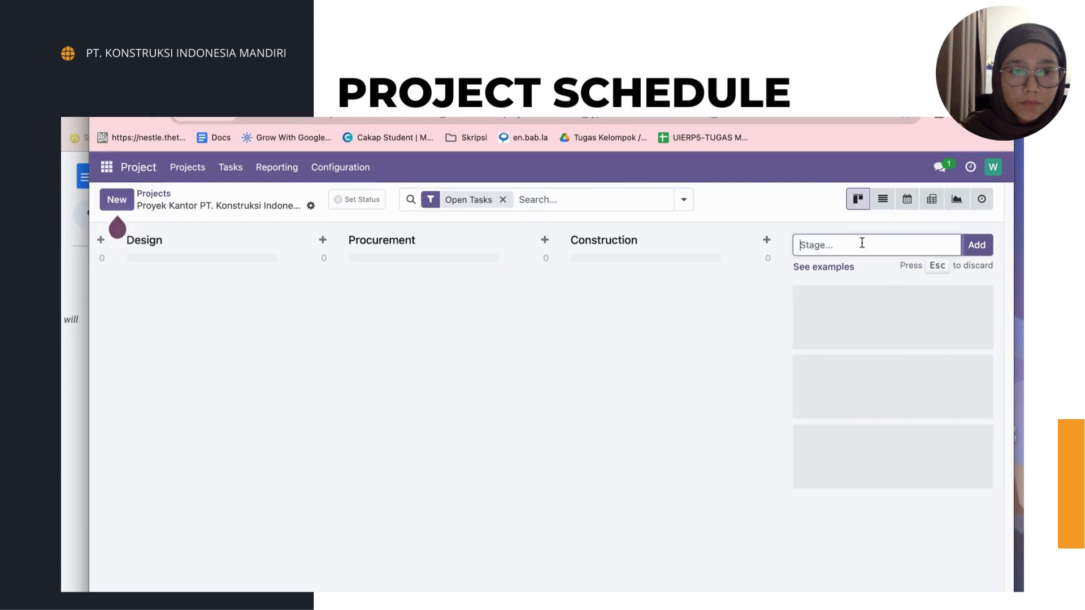
key("ctrl+v")
left_click(984, 249)
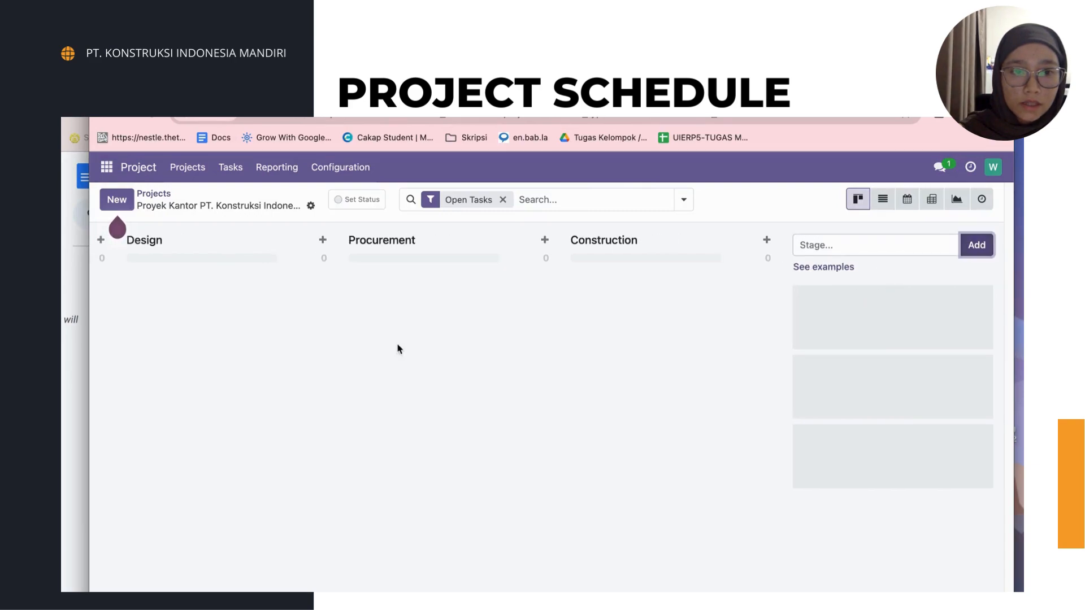
left_click(500, 346)
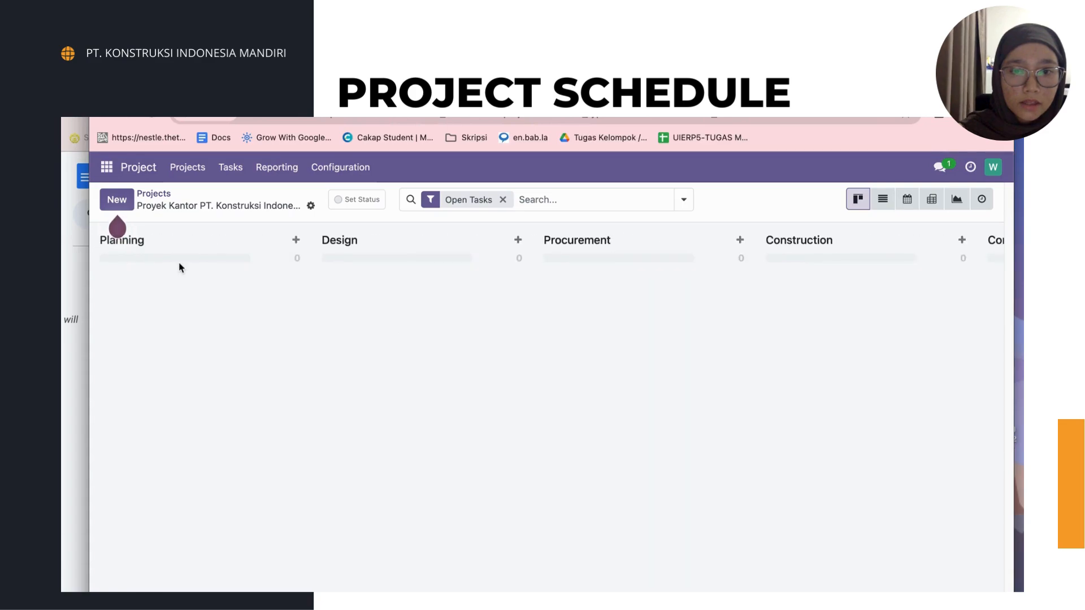
- Add the task Diskusi dengan Klien to the Planning stage, copying its title from the document, and assign it to the sales user
left_click(296, 241)
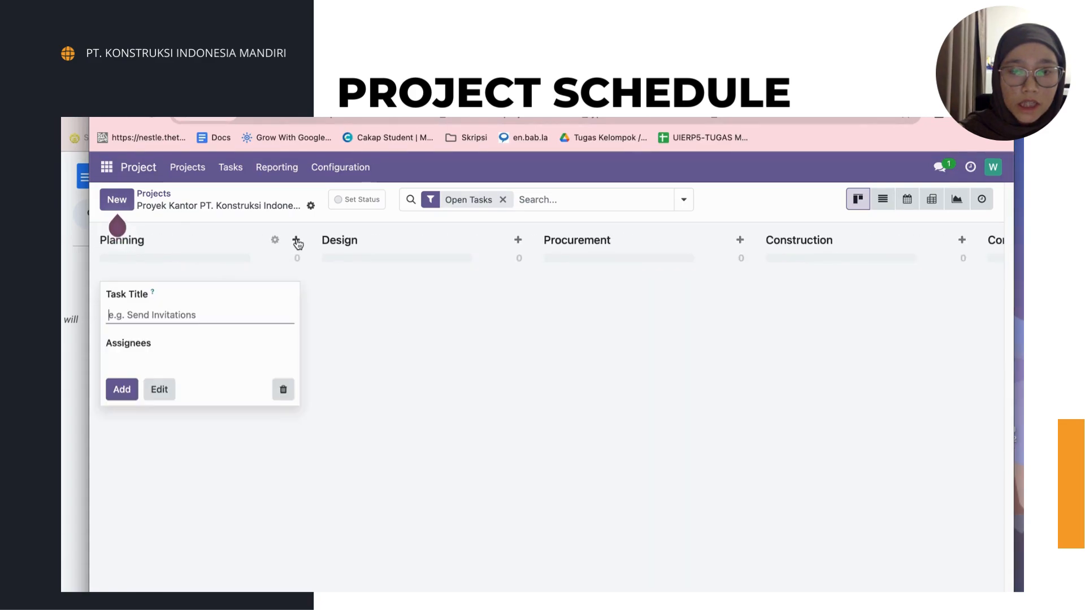
left_click(81, 358)
scroll(369, 381, "up", 20)
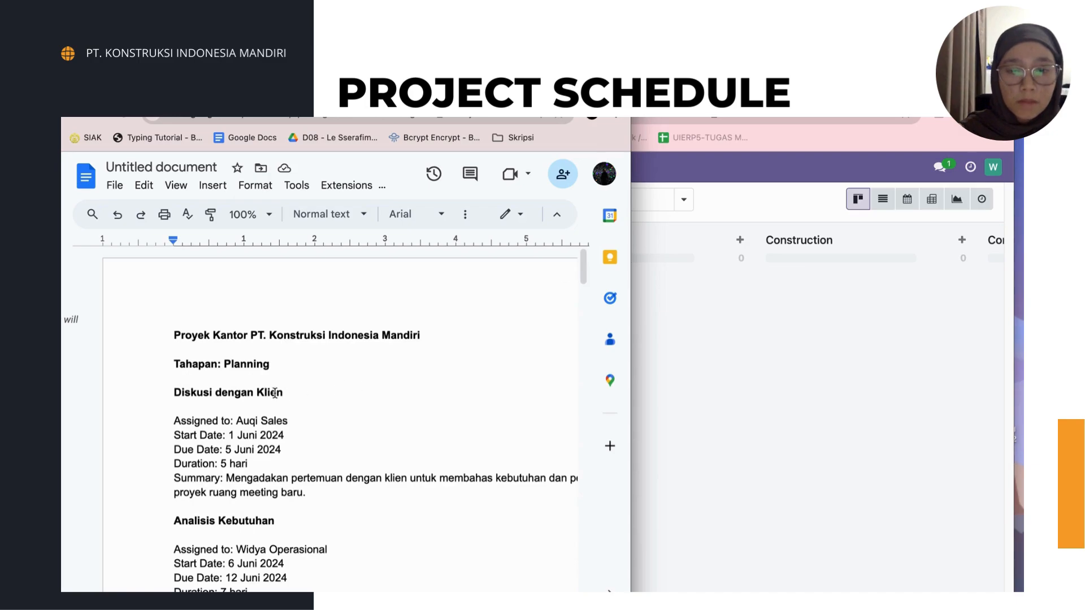
left_click(170, 394, "shift")
key("super+c")
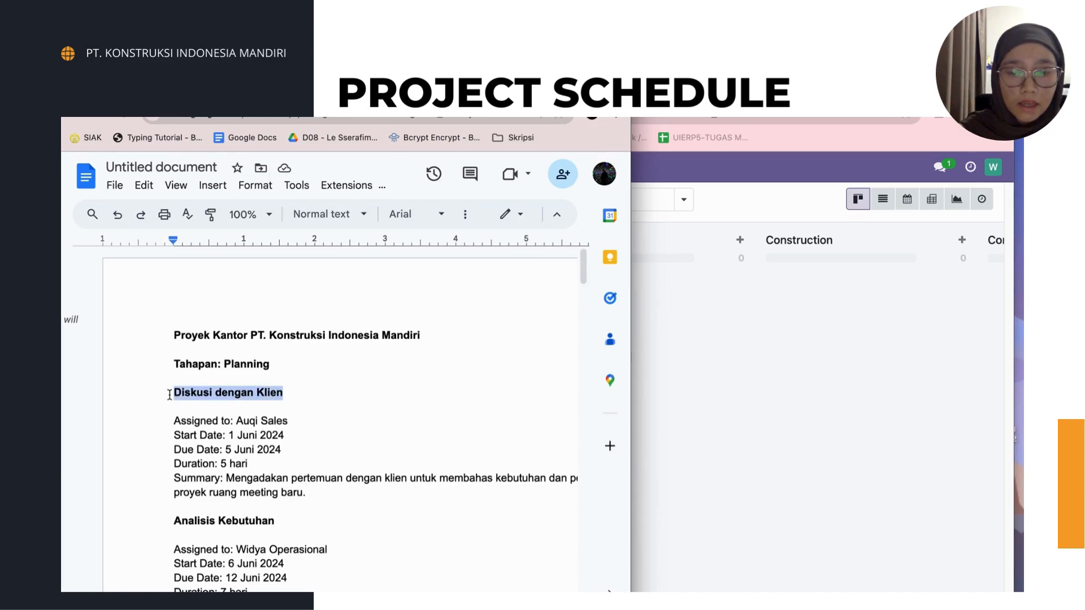
left_click(647, 385)
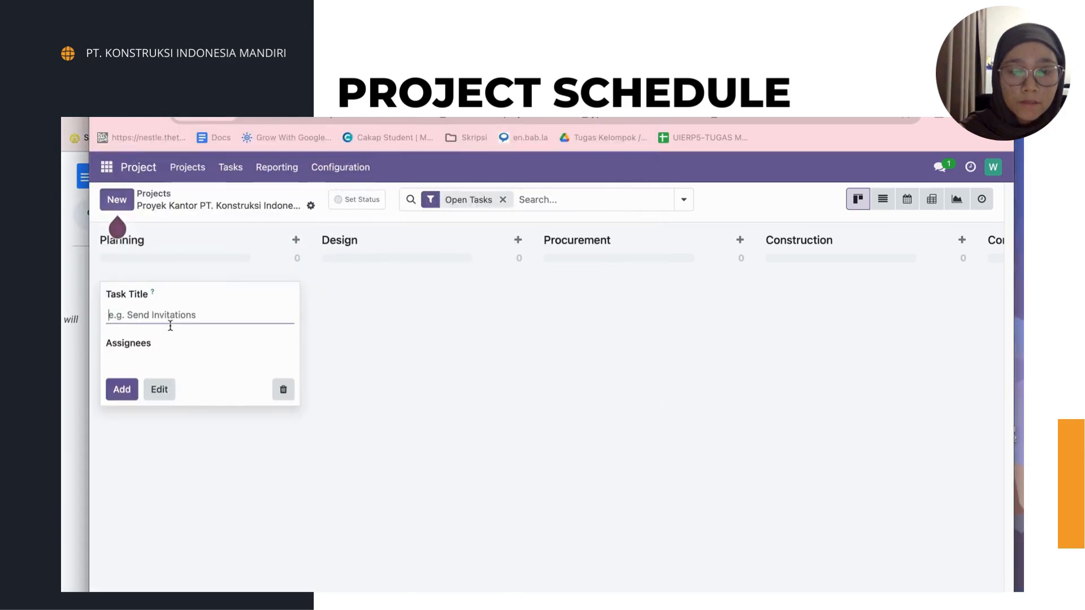
left_click(145, 320)
key("super+v")
left_click(148, 357)
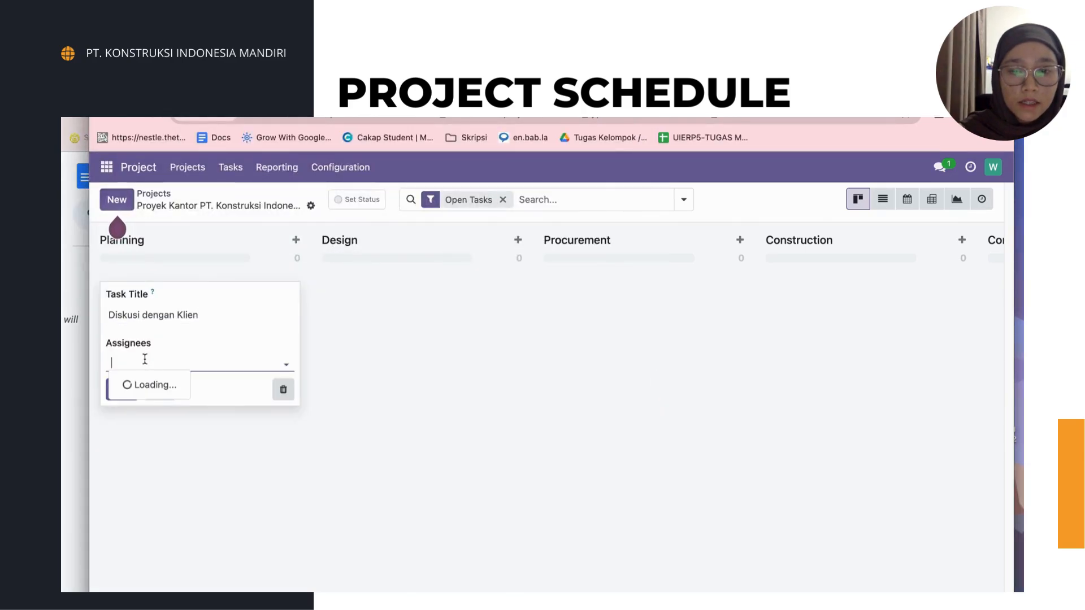
left_click(182, 427)
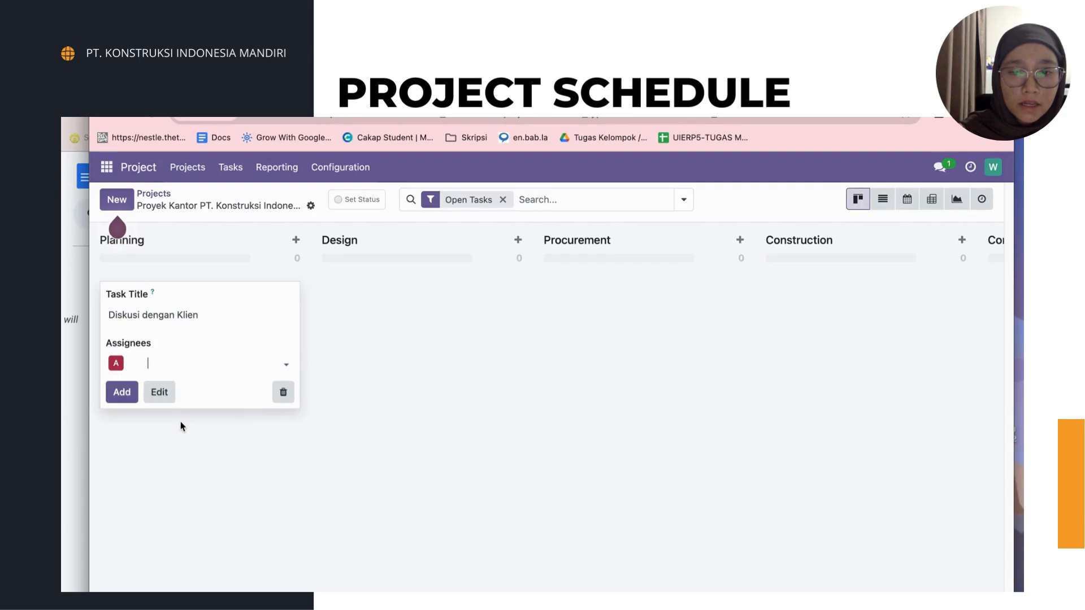
left_click(115, 393)
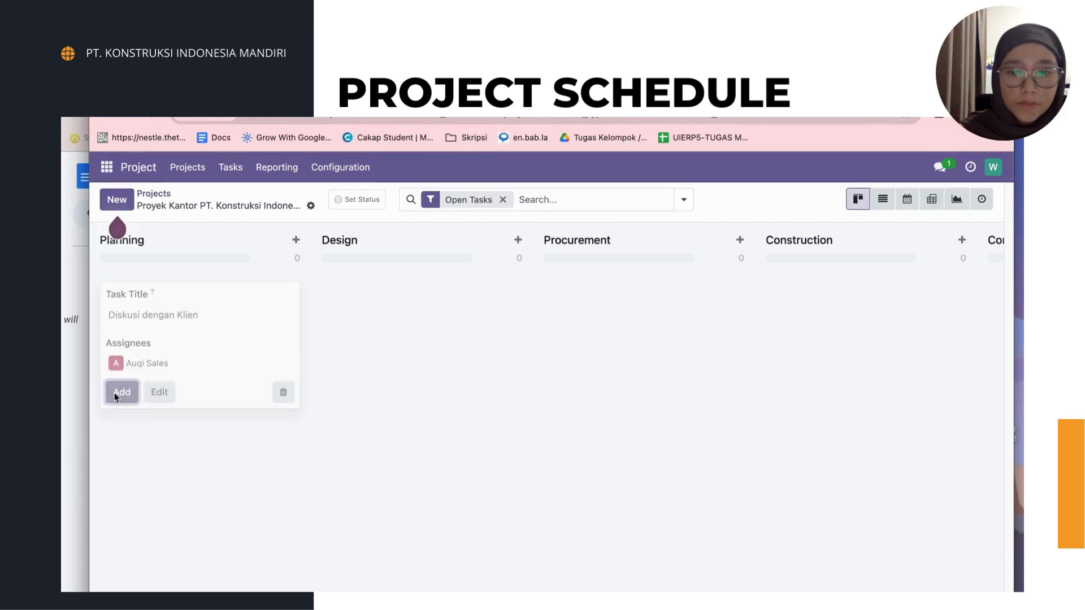
- Add the task Analisis Kebutuhan to the Planning stage, copying its title from the project plan document, and assign it to the operational user
left_click(83, 400)
scroll(246, 430, "down", 3)
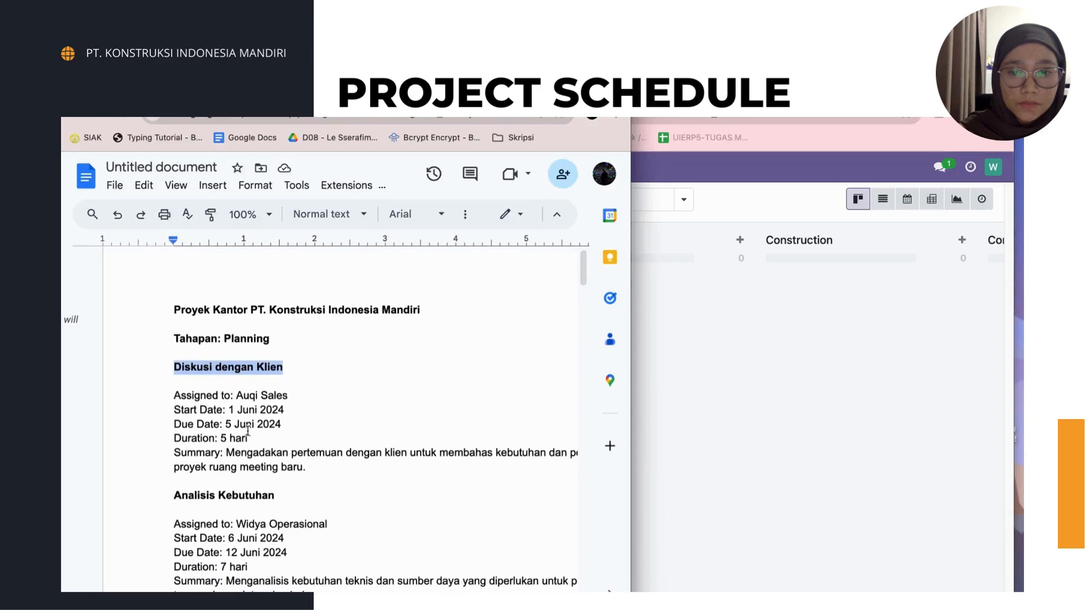
left_click_drag(276, 396, 171, 394)
key("super+c")
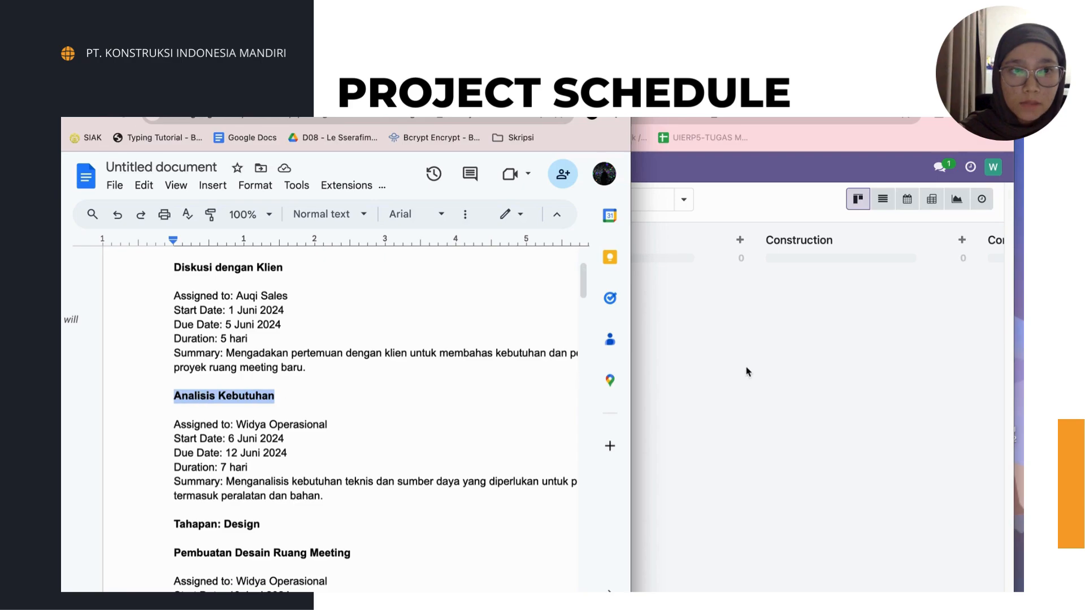
left_click(746, 371)
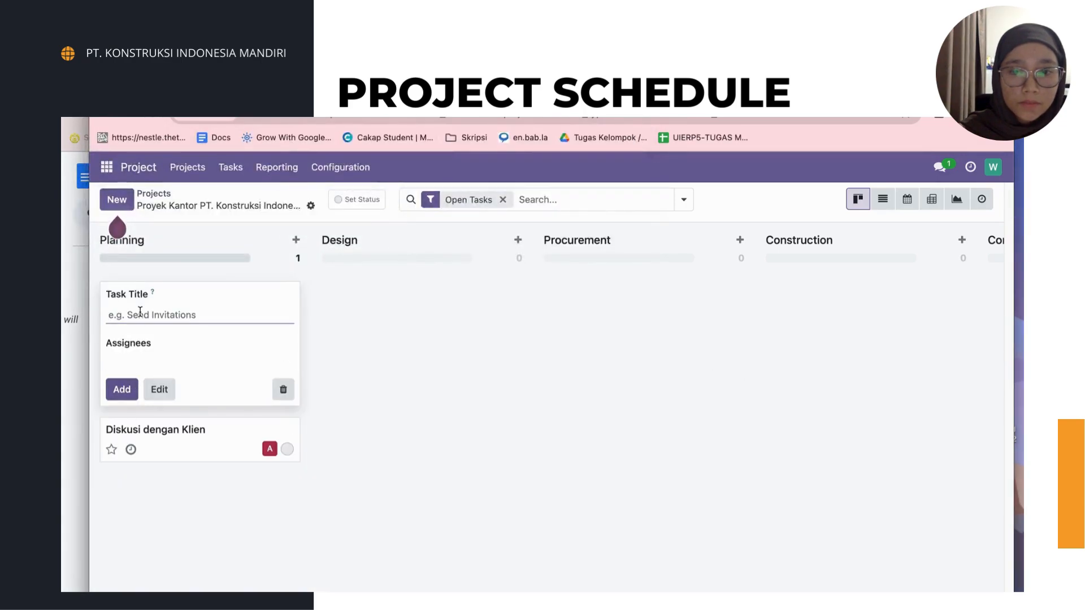
key("super+v")
left_click(148, 361)
left_click(146, 359)
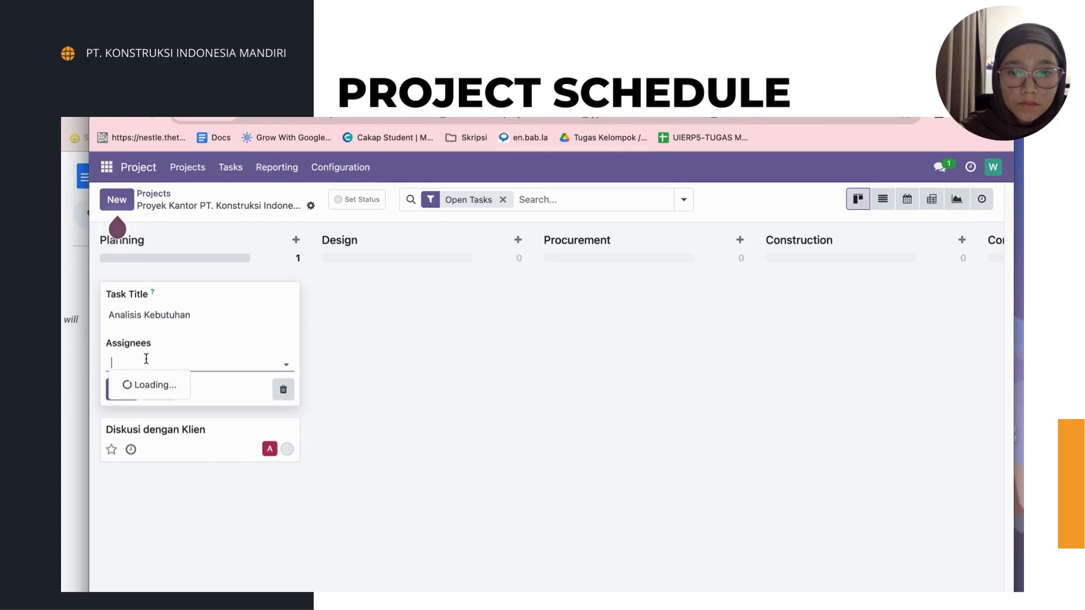
left_click(161, 387)
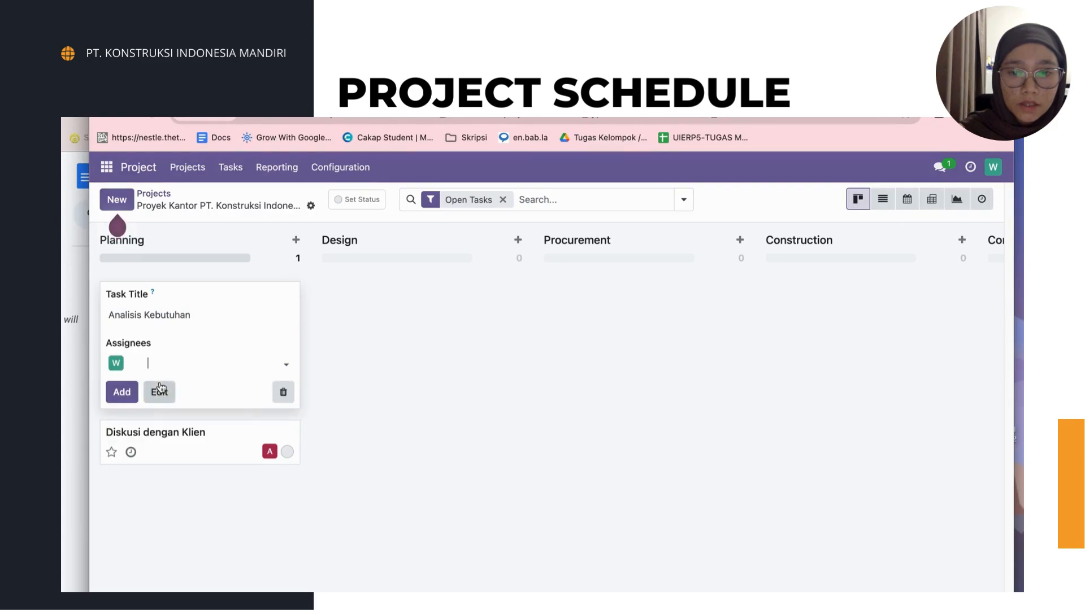
left_click(131, 394)
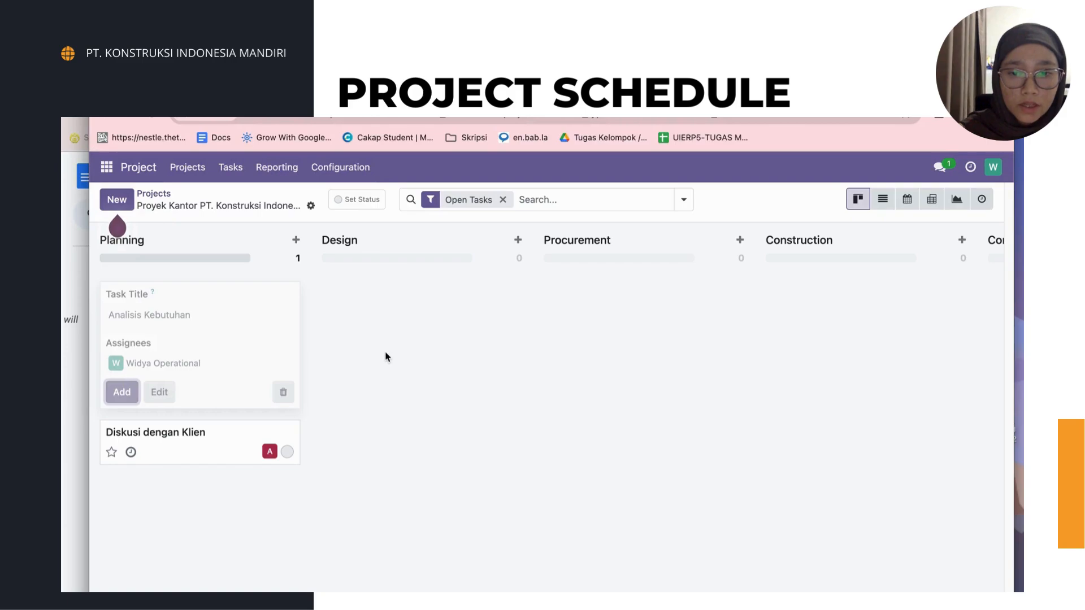
- Move Diskusi dengan Klien above Analisis Kebutuhan in the Planning stage and set its deadline to 5 June 2024
left_click(317, 371)
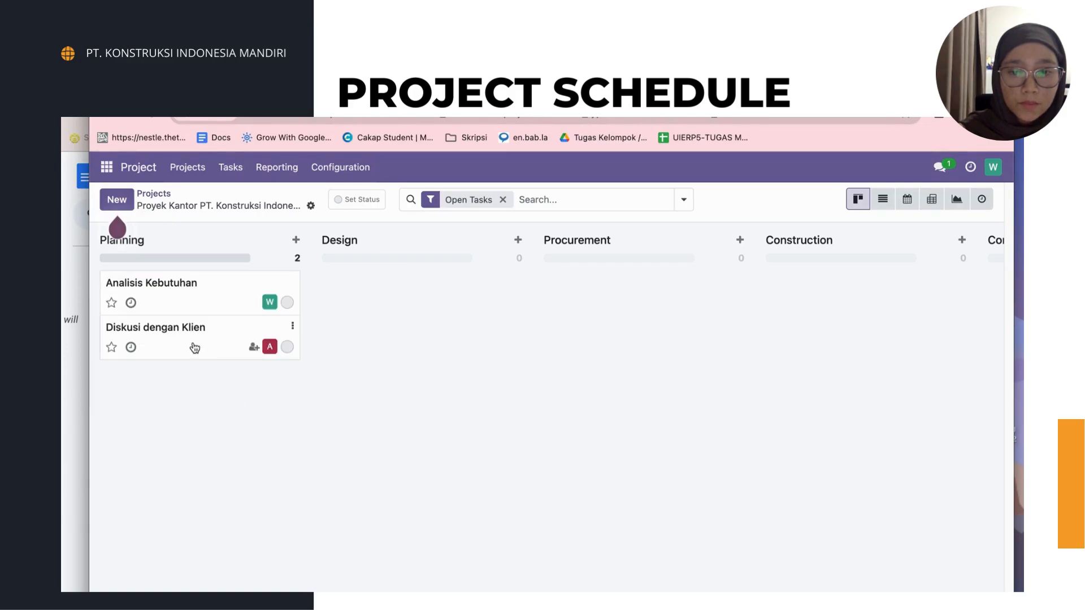
left_click_drag(195, 348, 191, 298)
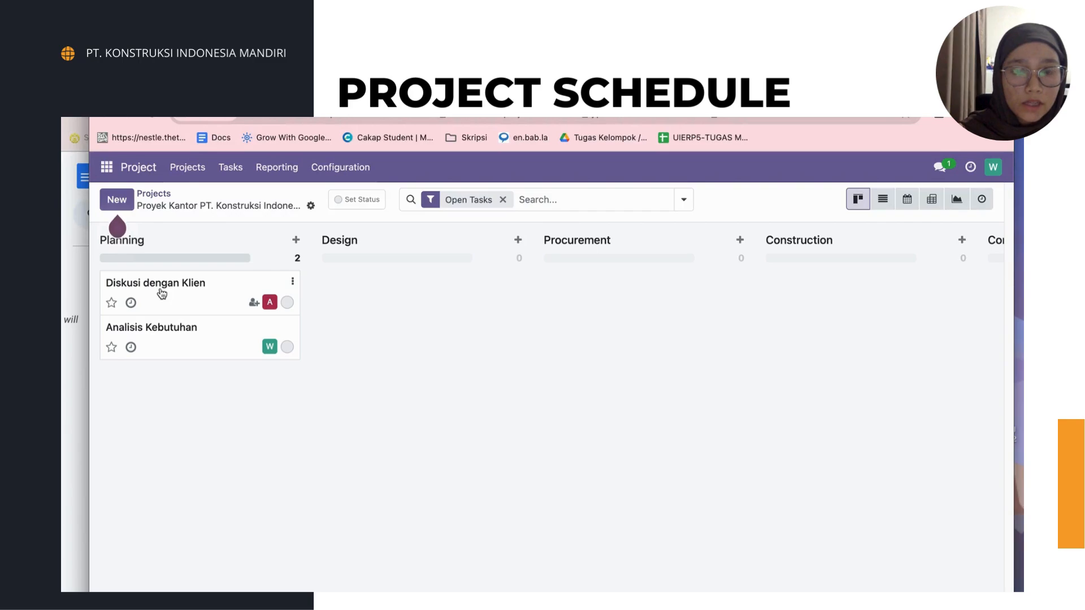
left_click(254, 290)
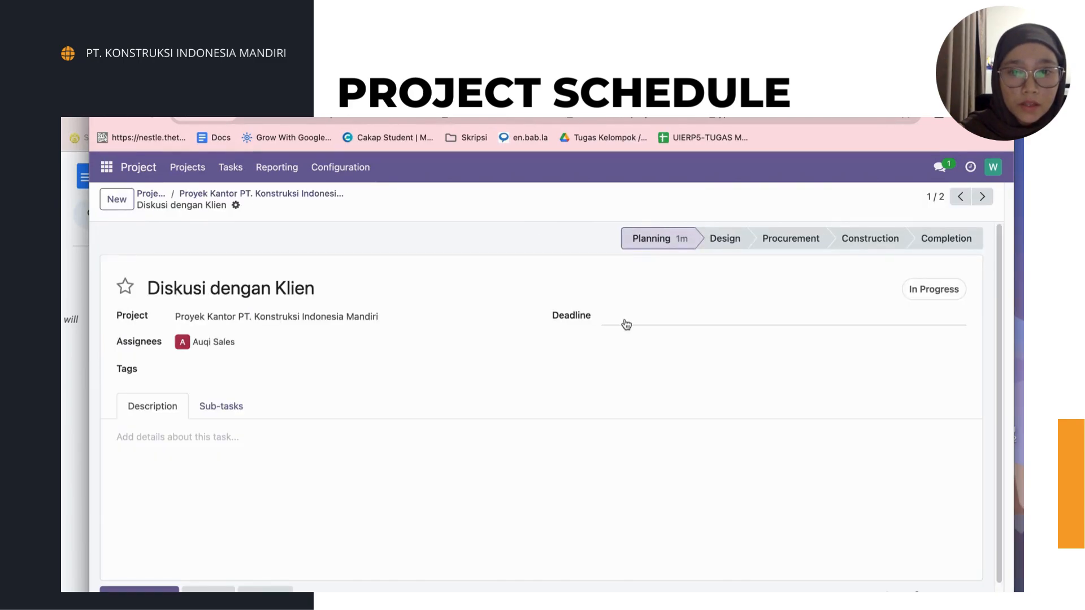
left_click(631, 321)
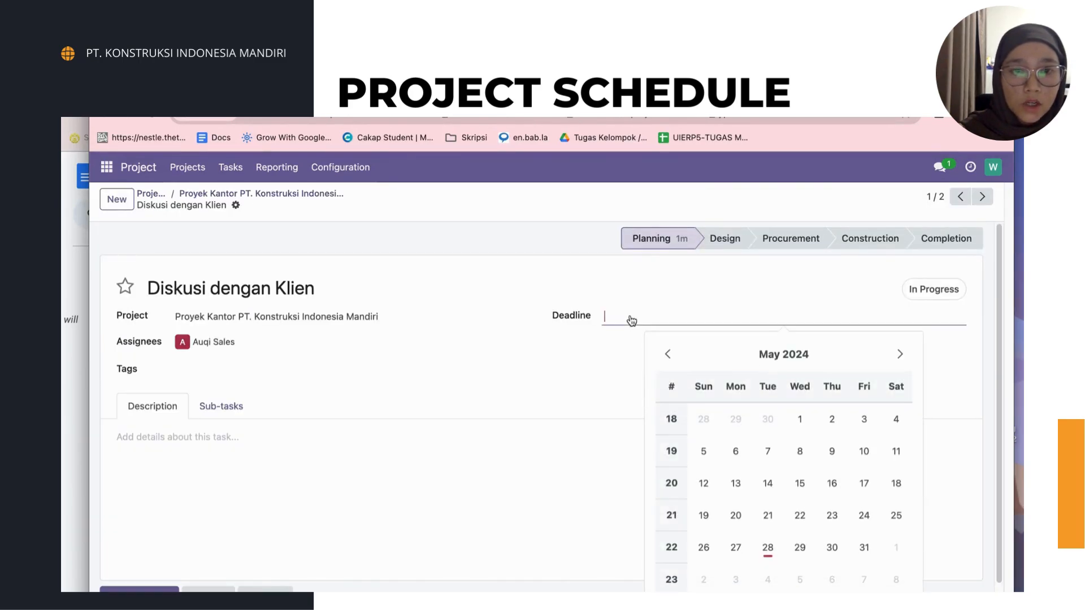
left_click(901, 354)
left_click(801, 450)
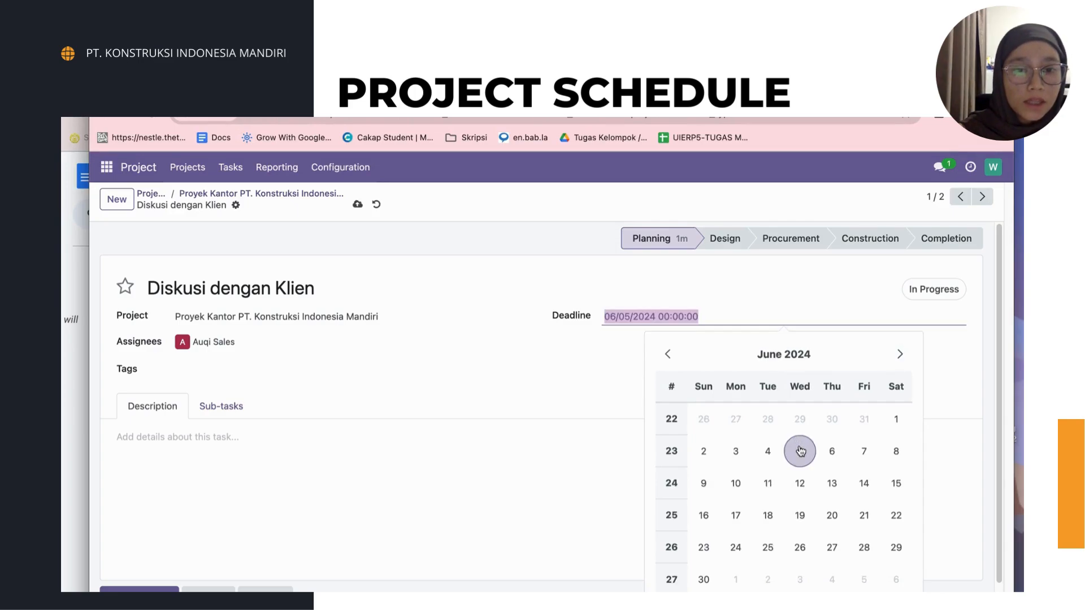
left_click(162, 433)
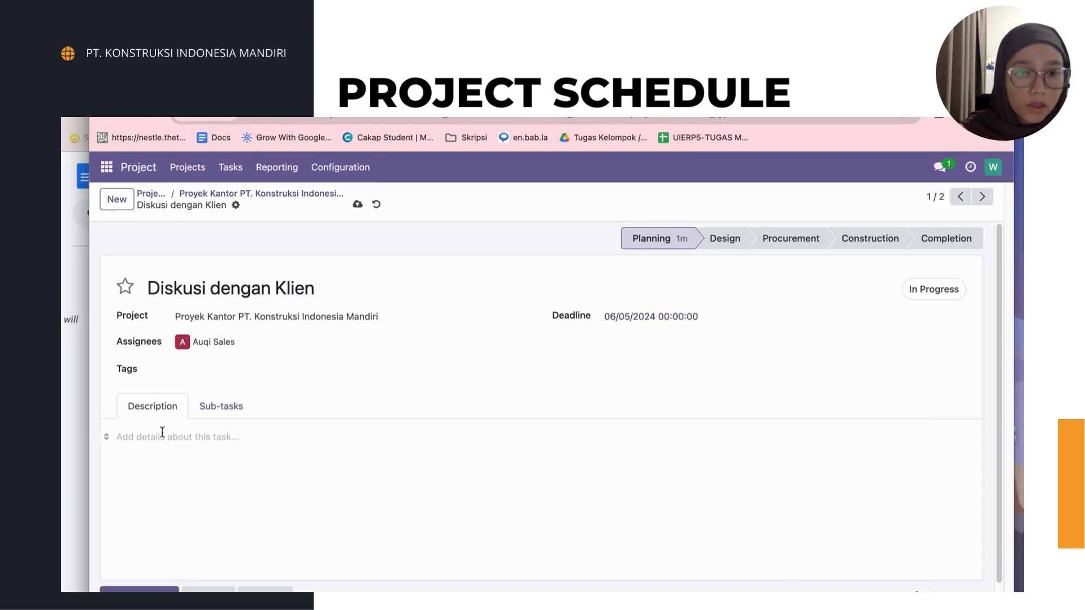
- Look up the due date of Analisis Kebutuhan in the document, set the task's deadline to 12 June 2024 and return to the project board
left_click(64, 399)
scroll(315, 428, "down", 1)
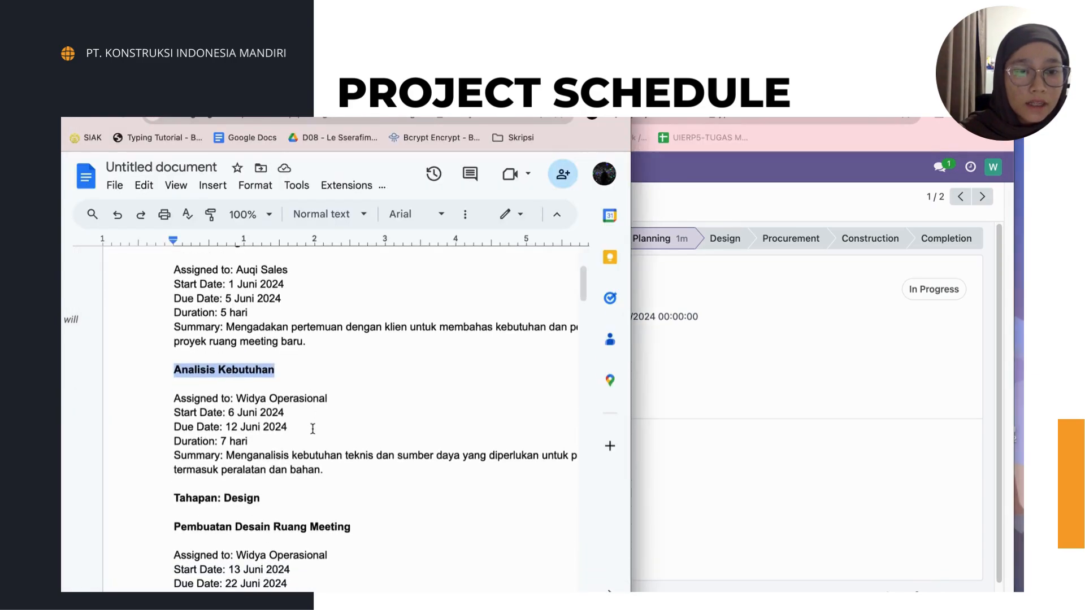
left_click(270, 427)
left_click(833, 388)
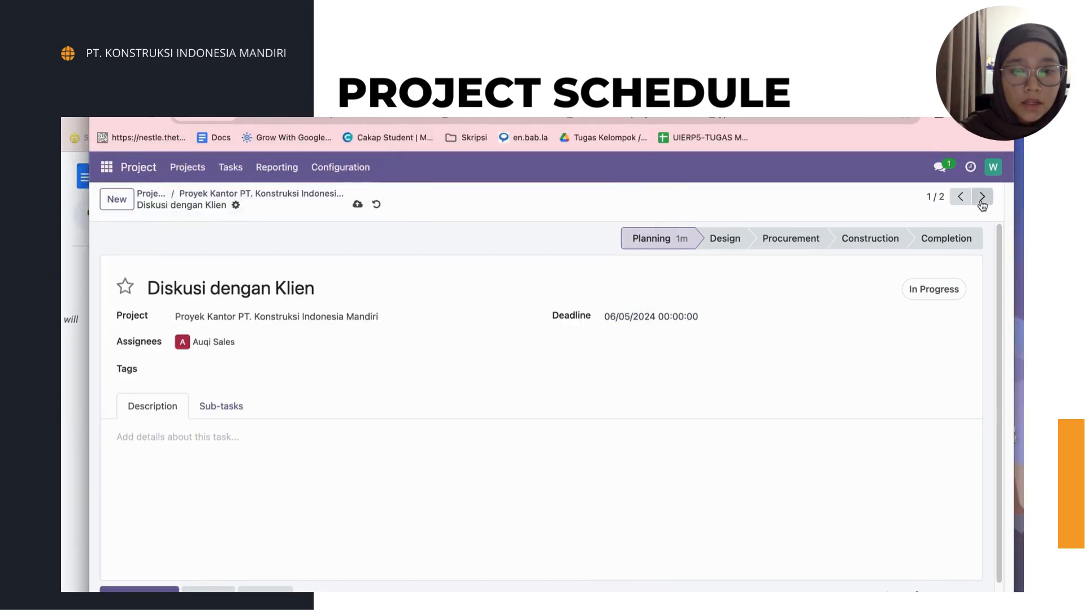
key("alt+n")
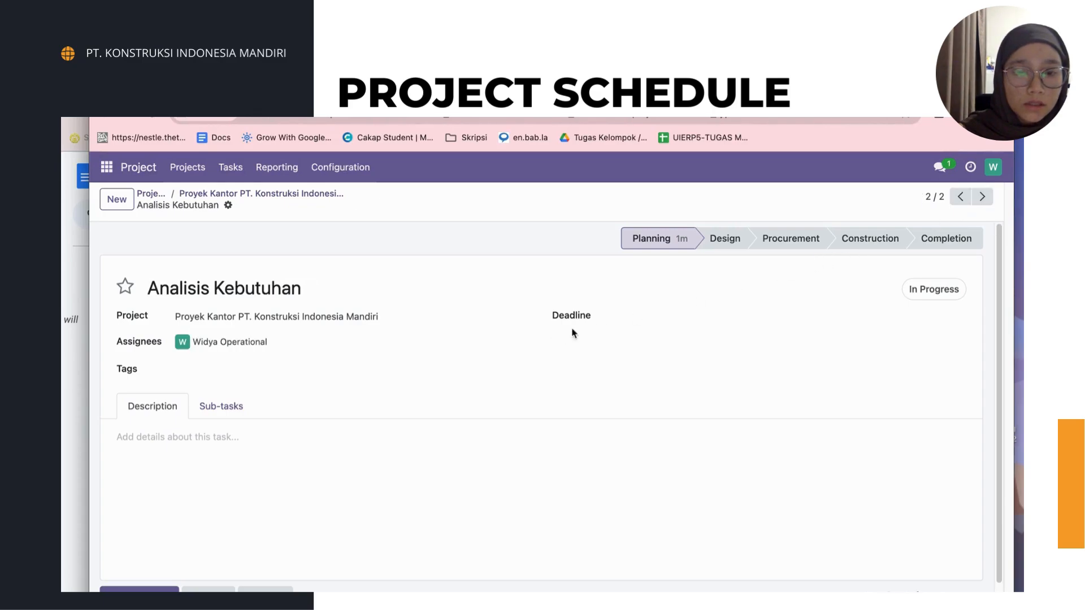
left_click(707, 315)
left_click(900, 354)
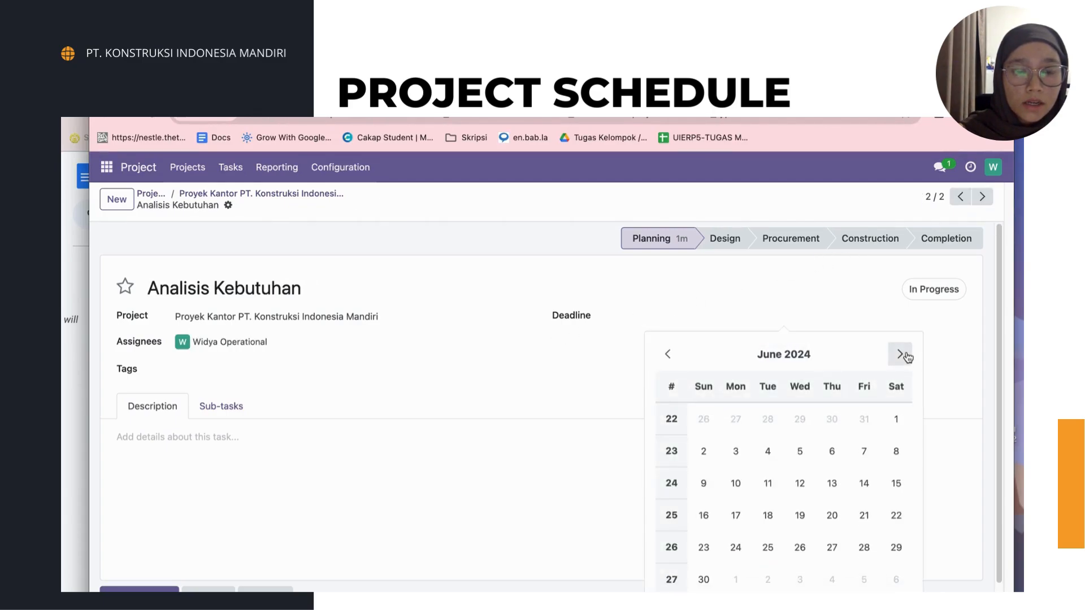
left_click(799, 483)
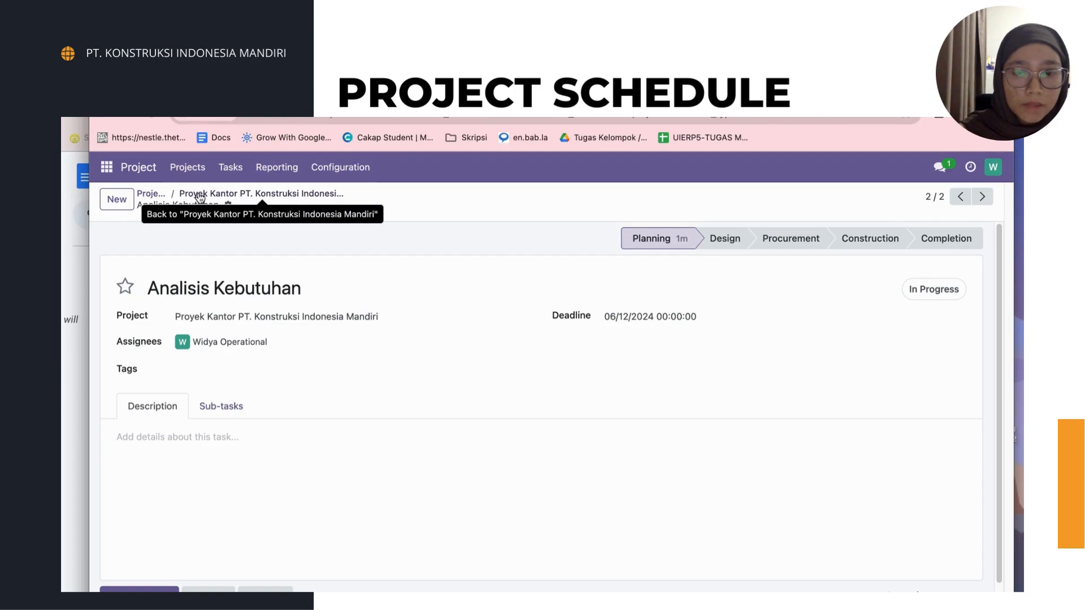
left_click(199, 197)
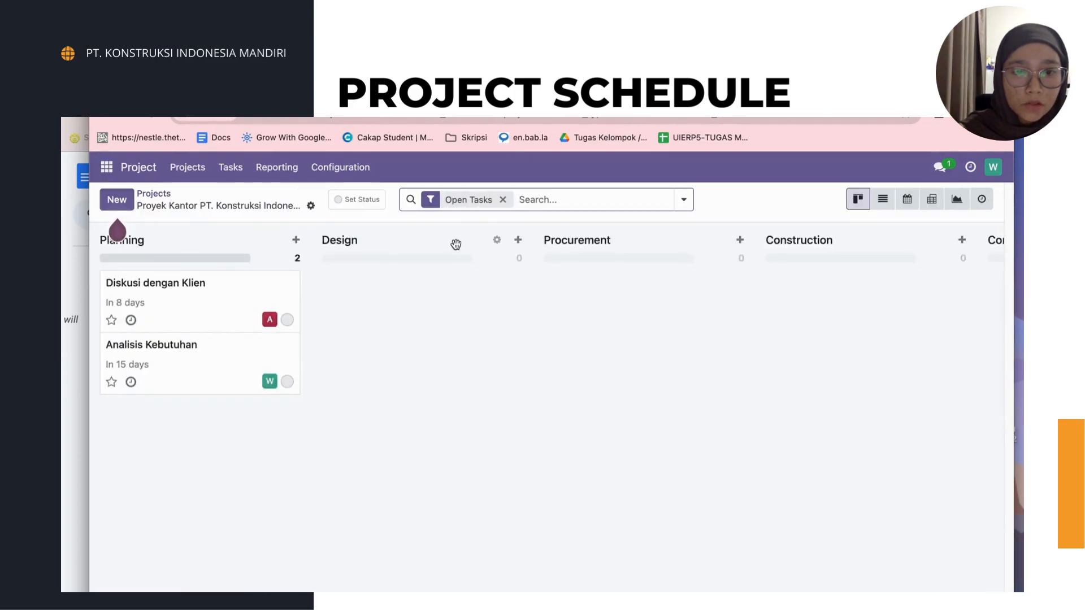
- Add the task Pembuatan Desain to the Design stage, copying its title from the document, and assign it to the operational user
left_click(518, 240)
left_click(80, 391)
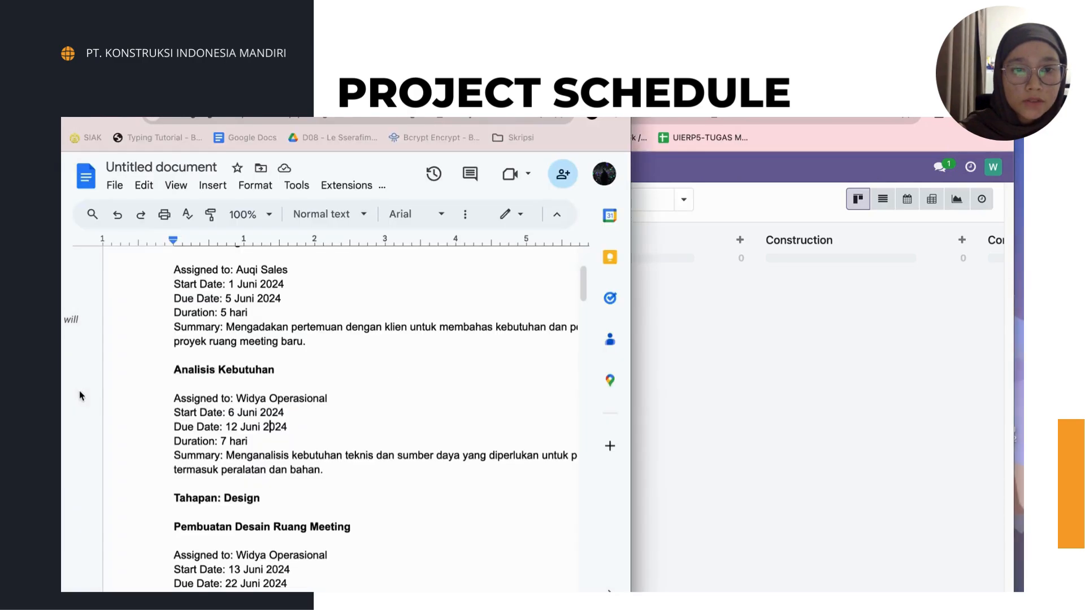
scroll(238, 447, "down", 2)
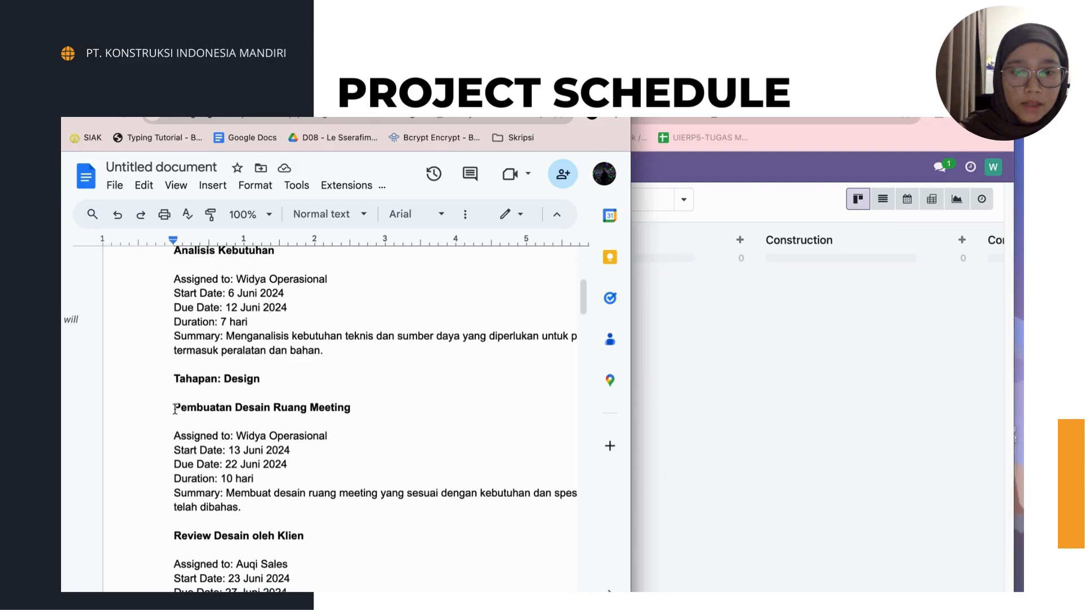
left_click_drag(175, 408, 269, 410)
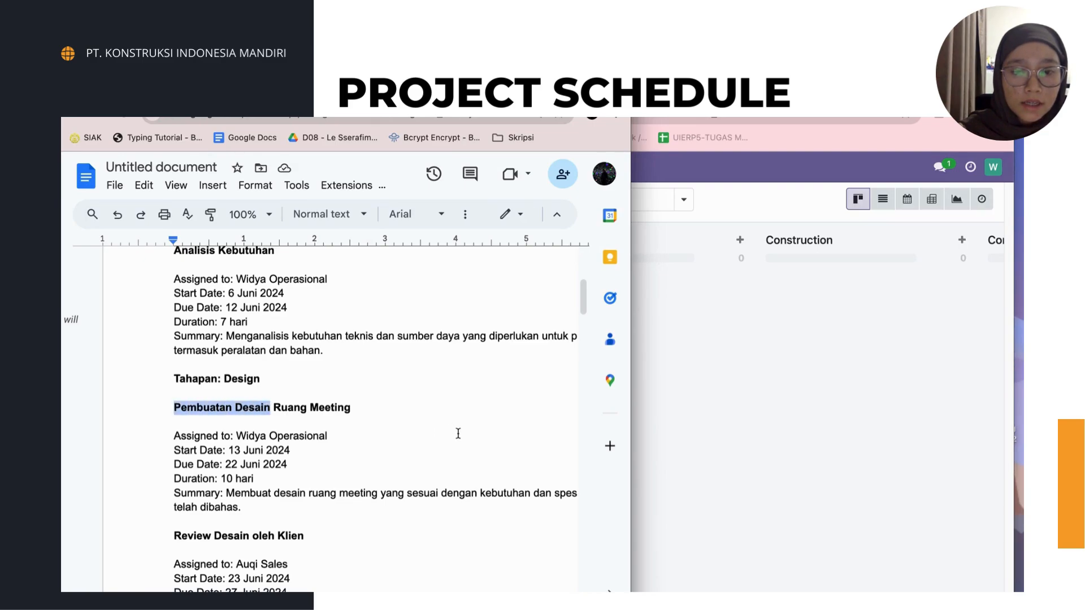
key("ctrl+c")
left_click(792, 365)
left_click(437, 323)
key("ctrl+v")
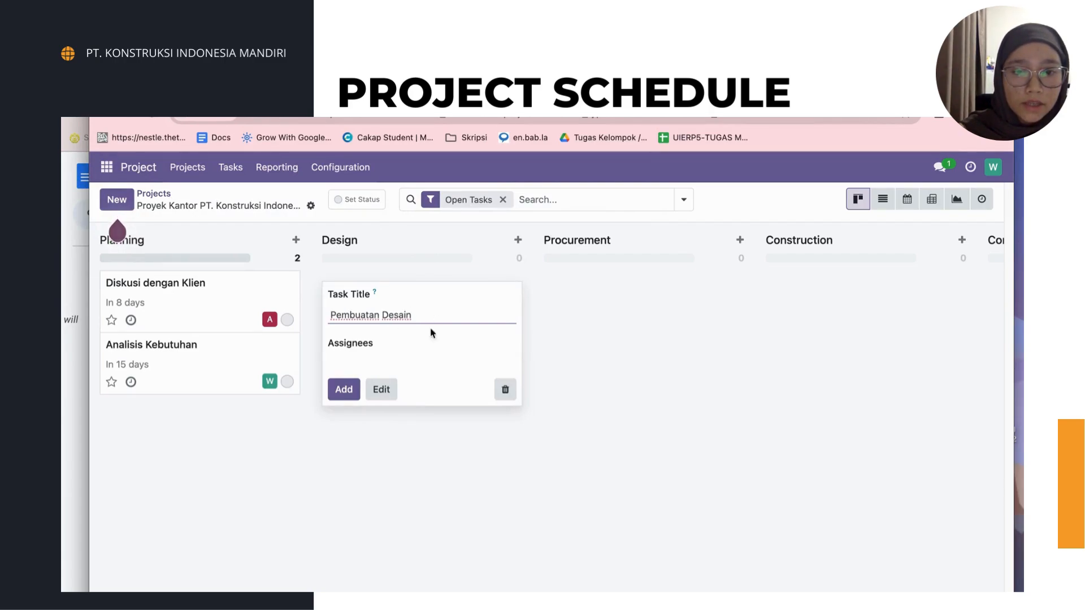
left_click(385, 362)
left_click(401, 387)
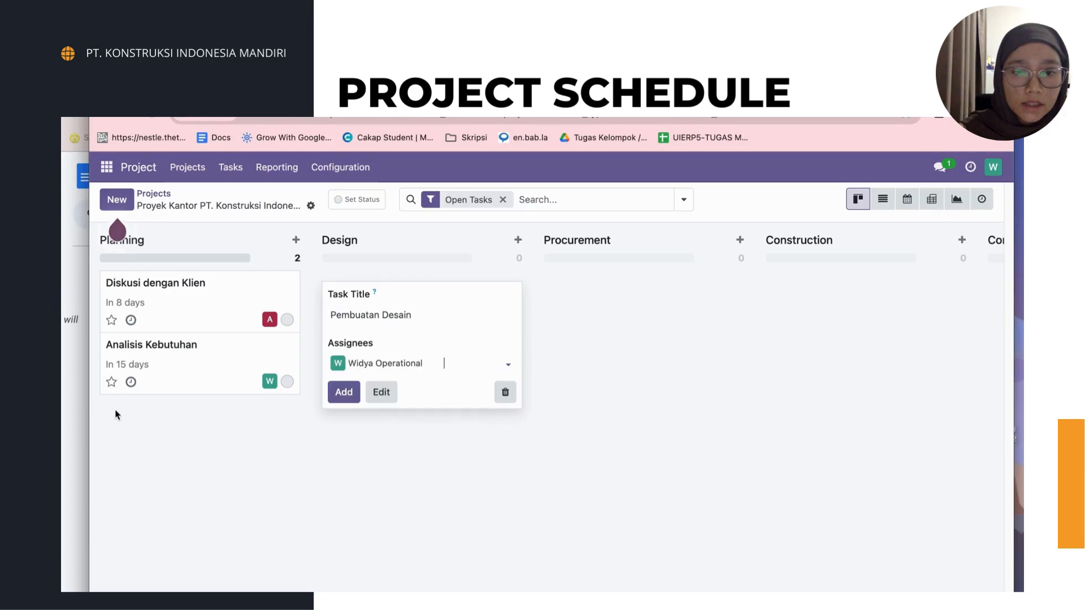
left_click(76, 412)
left_click(706, 390)
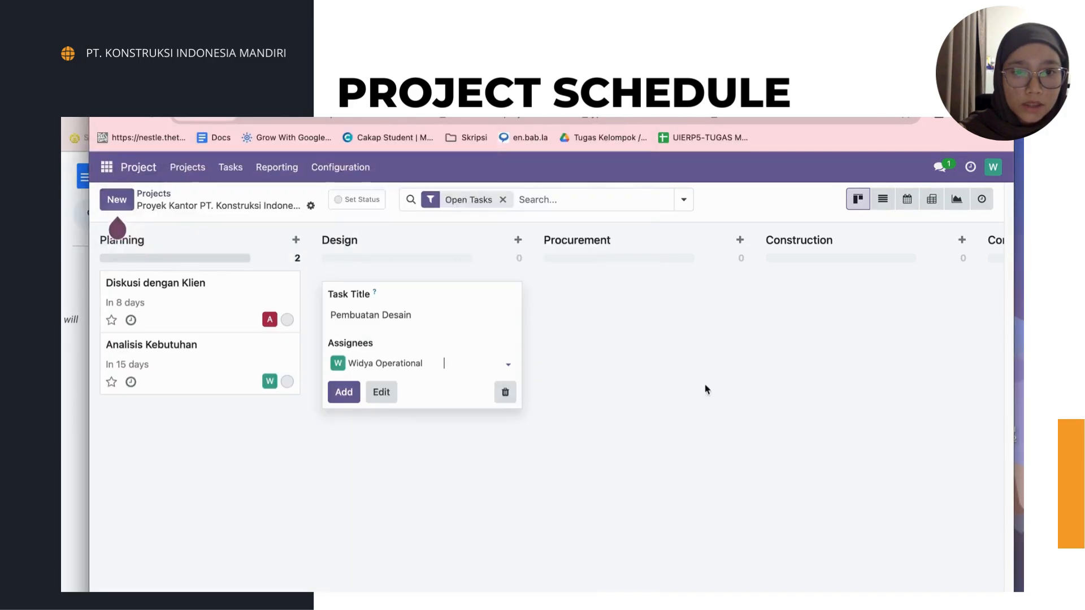
left_click(346, 390)
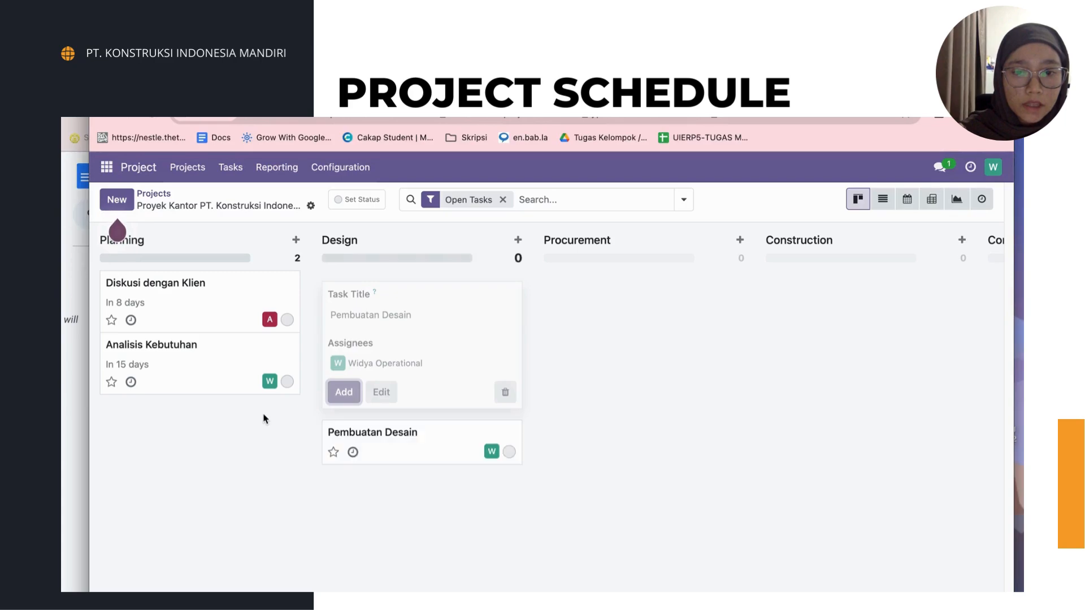
- Add the copied title Review Desain oleh Klien as a Design task assigned to the operational user, and place Pembuatan Desain above it
left_click(74, 445)
scroll(296, 461, "down", 2)
scroll(266, 364, "down", 6)
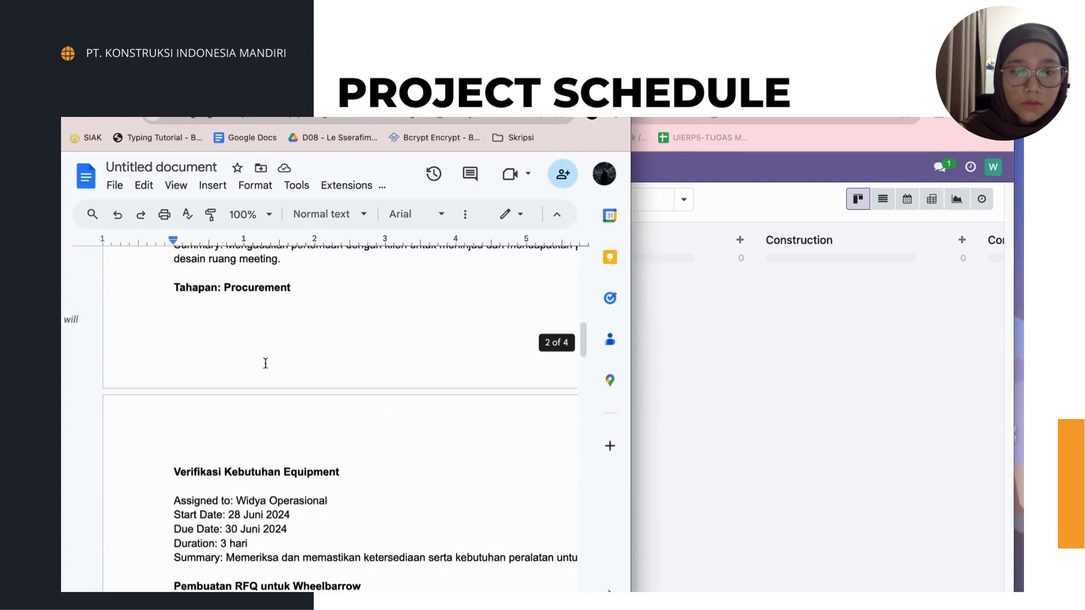
scroll(267, 370, "up", 3)
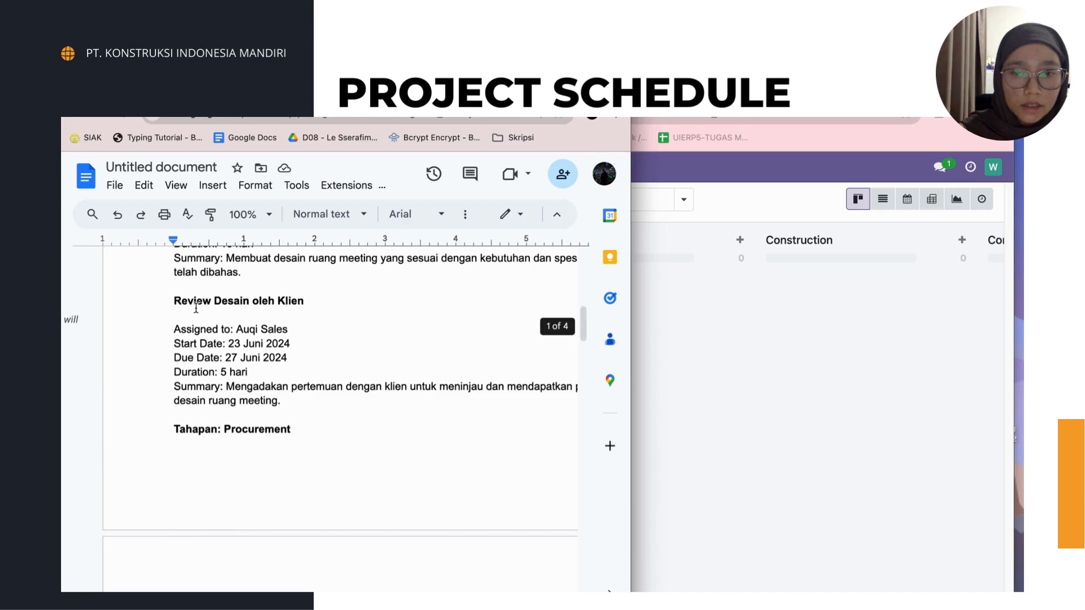
triple_click(303, 300)
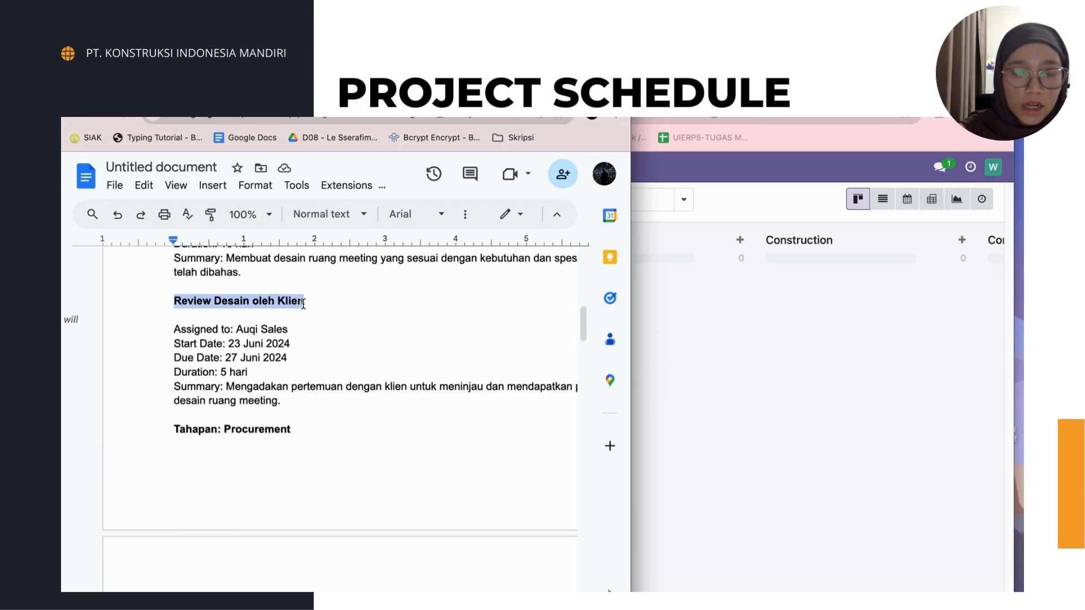
key("super+c")
key("super+Tab")
key("super+v")
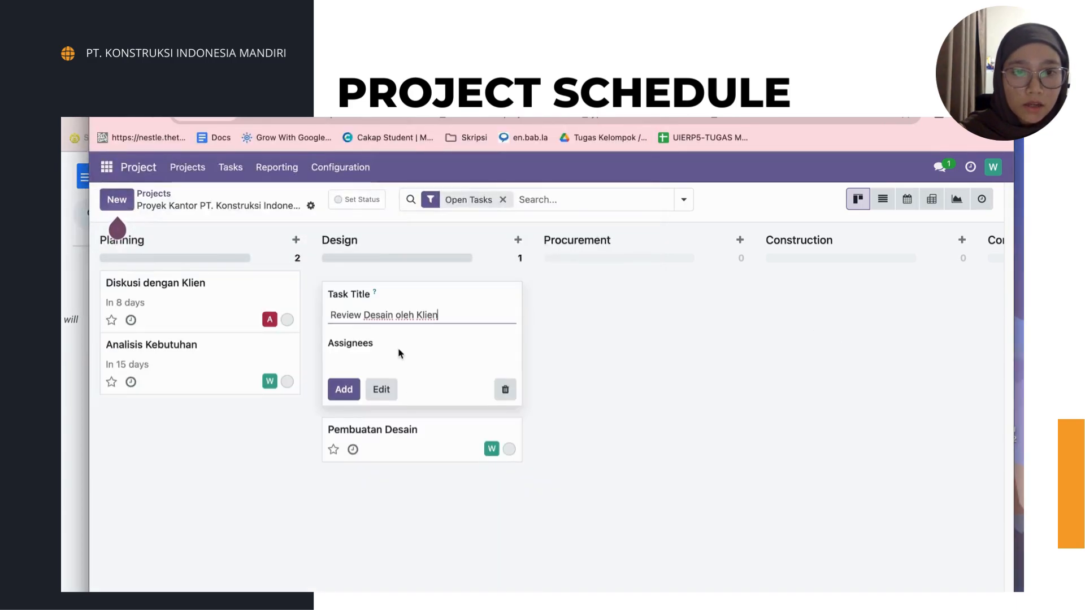
left_click(365, 358)
left_click(371, 385)
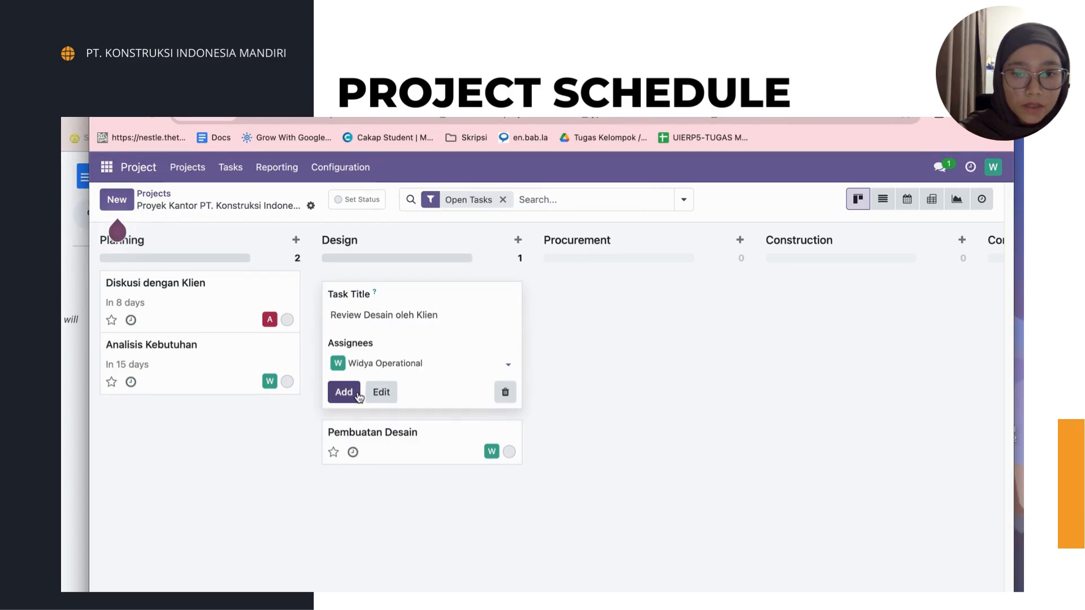
left_click(356, 394)
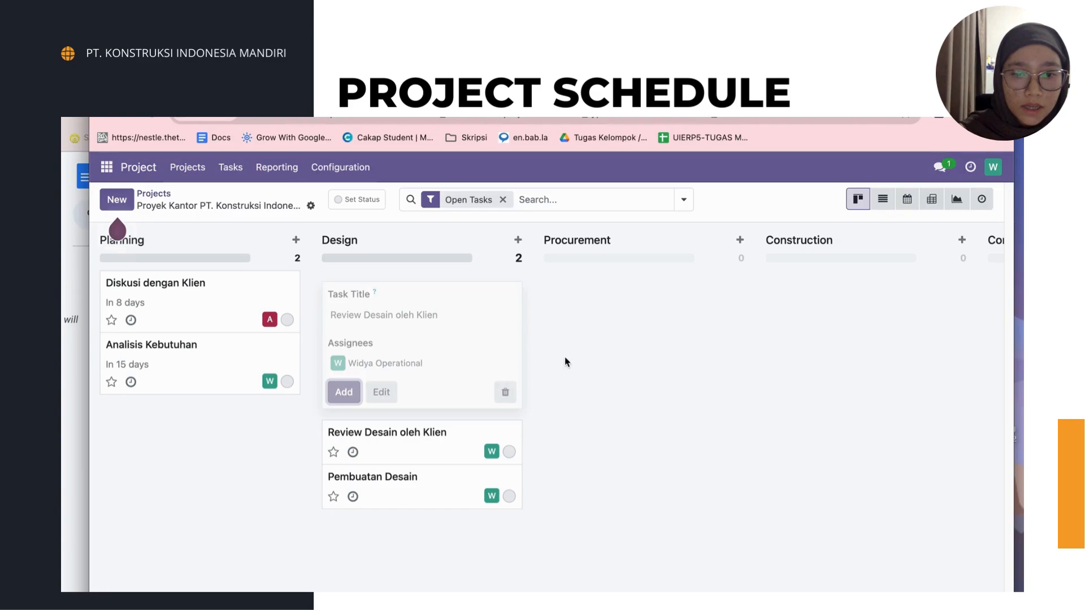
left_click_drag(467, 342, 389, 291)
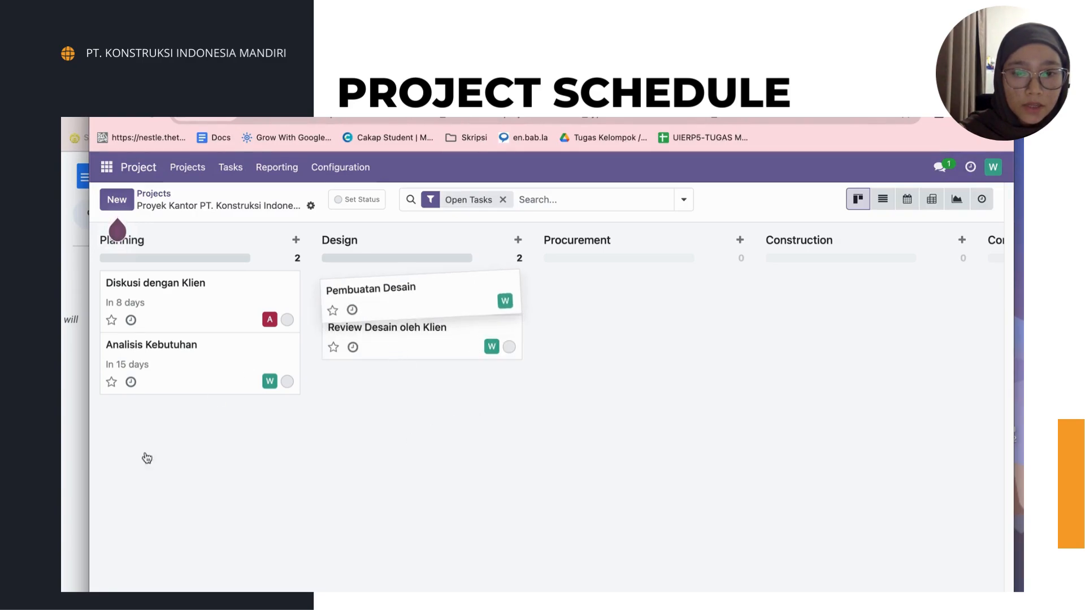
- Add the task Verifikasi Kebutuhan Equipment to the Procurement stage, copying its title from the document, and assign it to the operational user
left_click(85, 475)
scroll(279, 513, "down", 10)
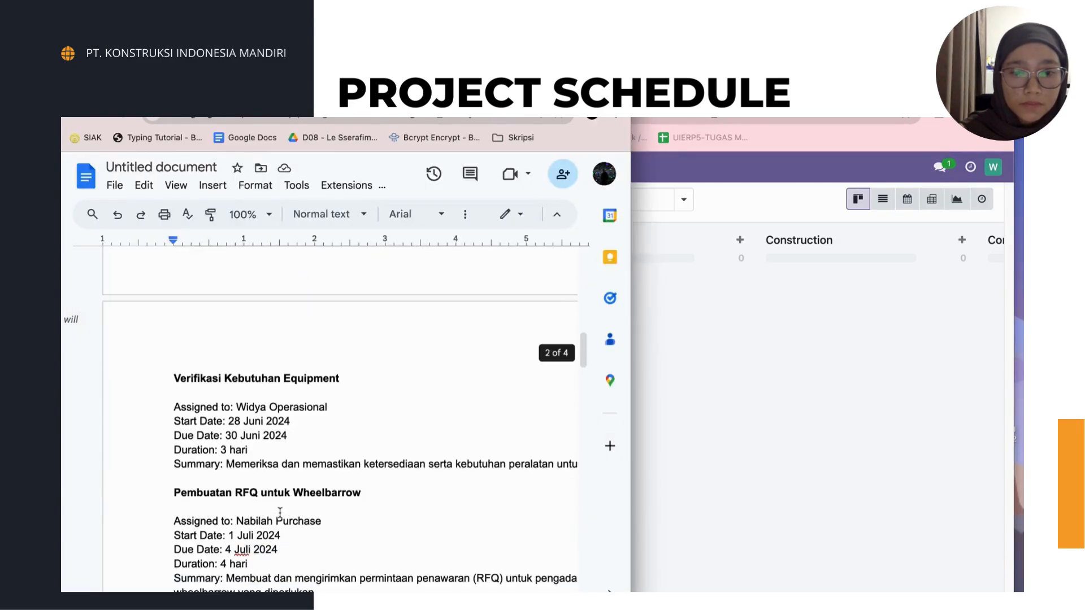
left_click_drag(173, 379, 346, 377)
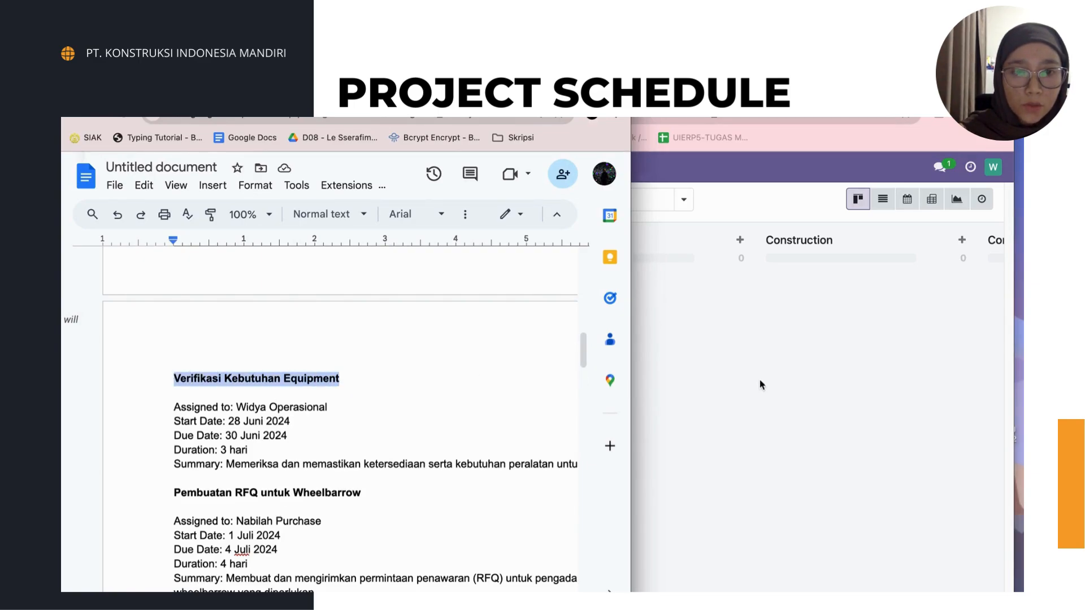
left_click(639, 266)
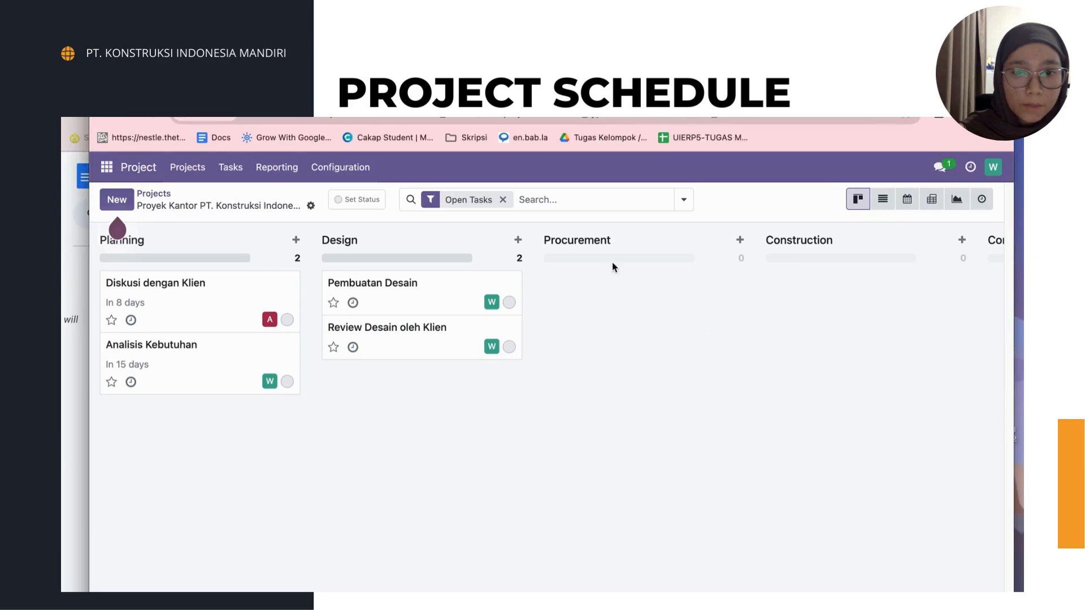
left_click(740, 240)
key("ctrl+v")
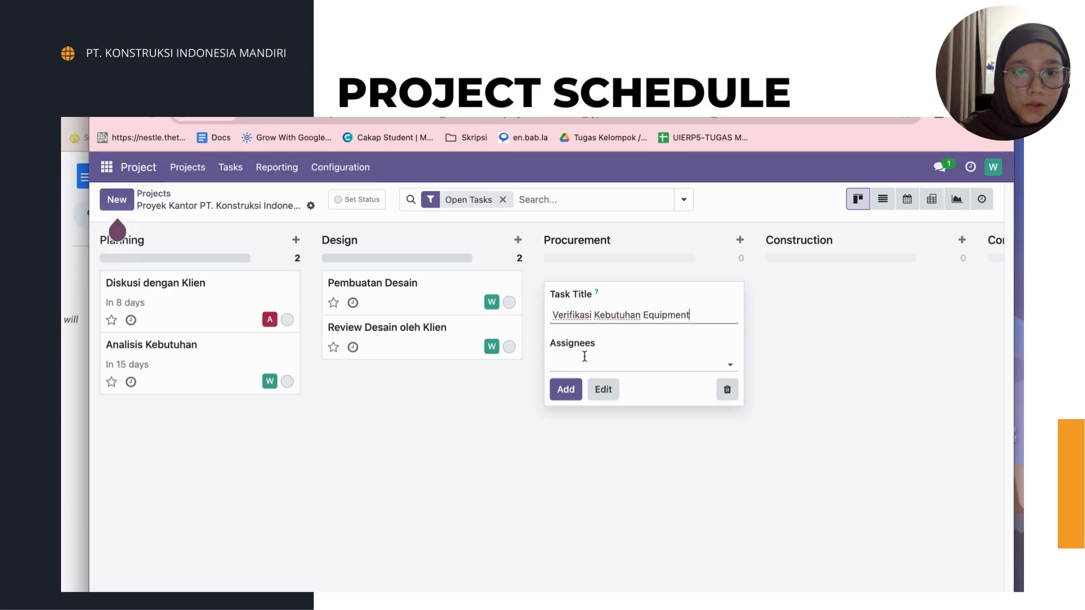
left_click(584, 357)
left_click(79, 436)
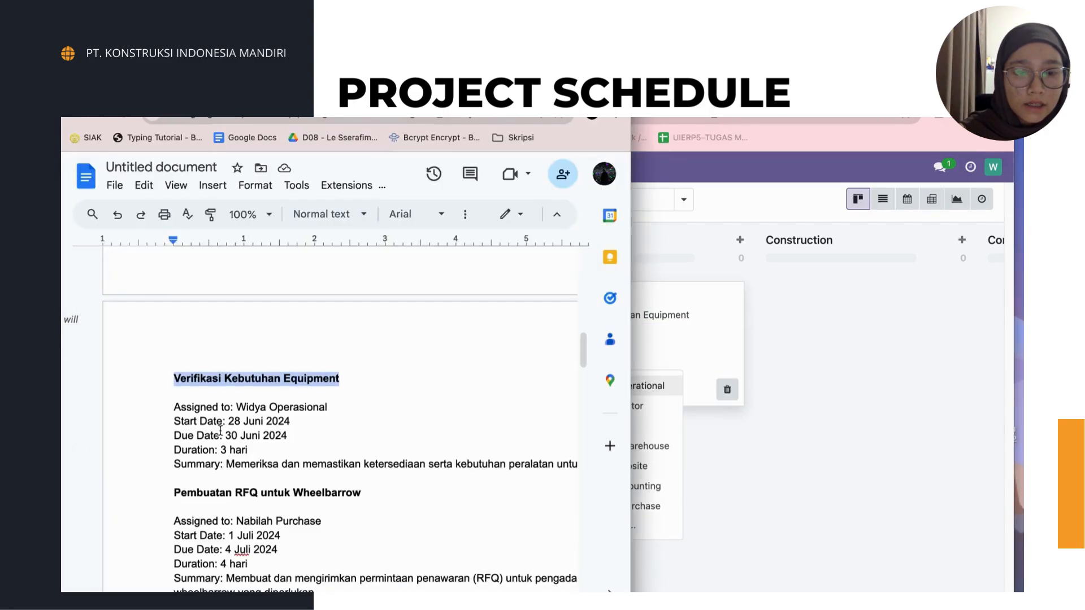
left_click(663, 386)
left_click(663, 386)
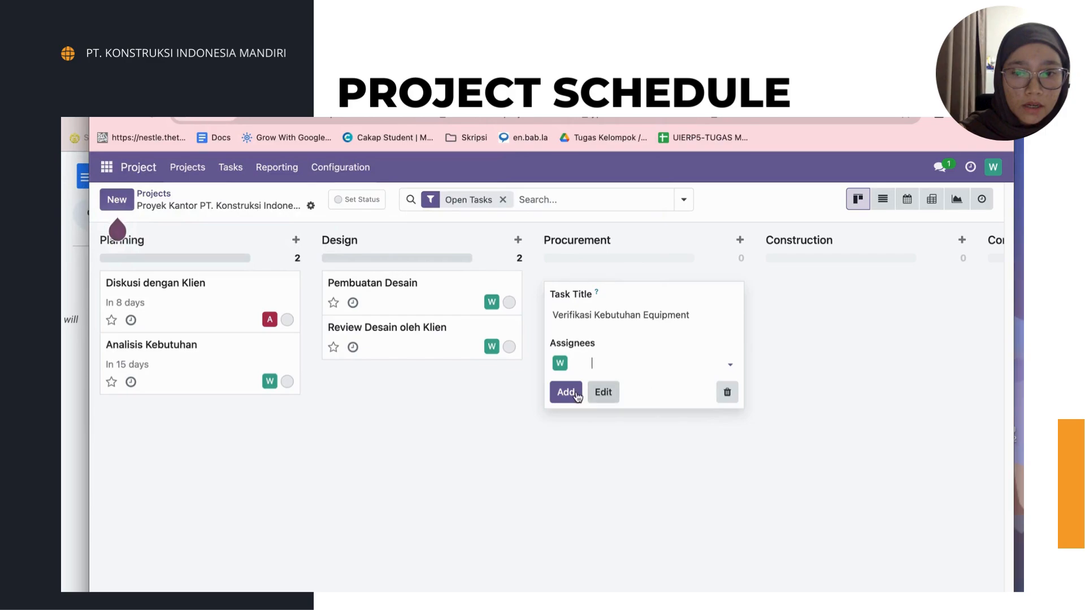
left_click(567, 392)
- Add a Procurement task titled Pembuatan RFQ, copied from the document heading, and assign it to the purchase user
left_click(80, 437)
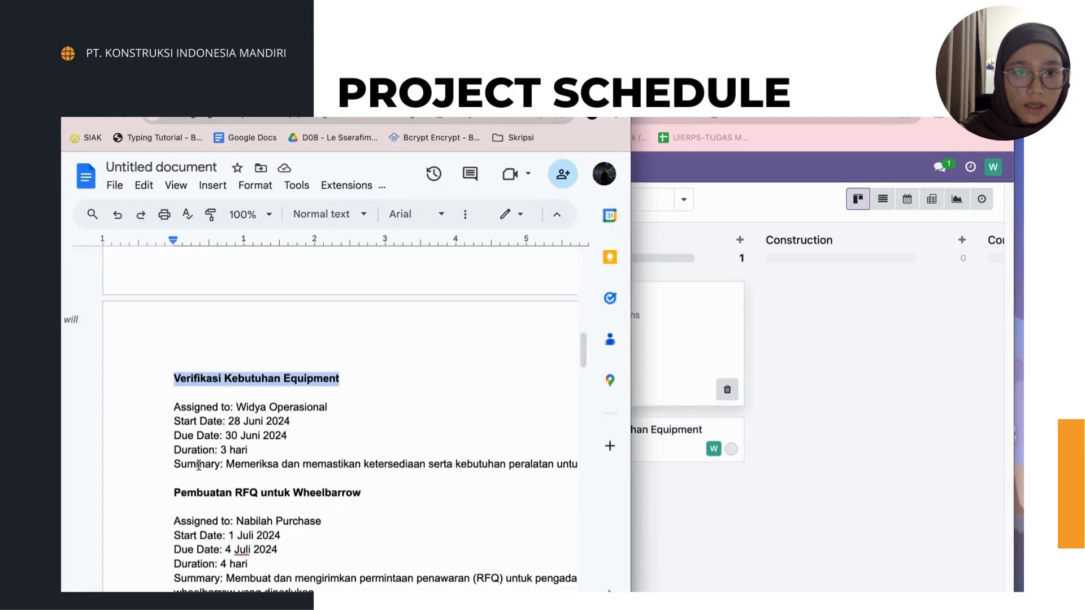
scroll(192, 466, "down", 2)
left_click_drag(175, 467, 256, 468)
left_click(834, 392)
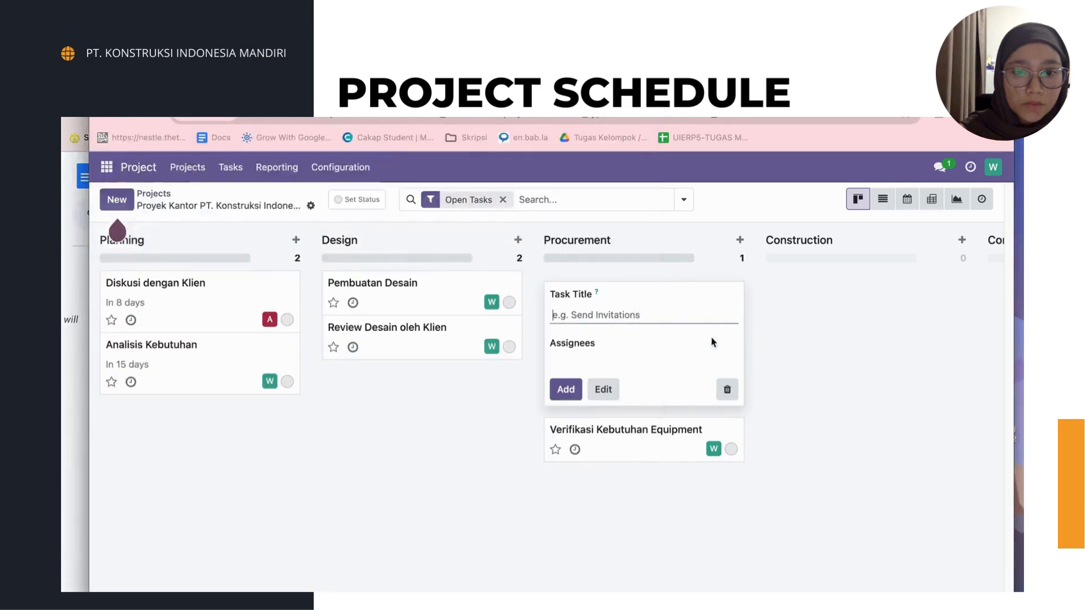
key("ctrl+v")
left_click(554, 364)
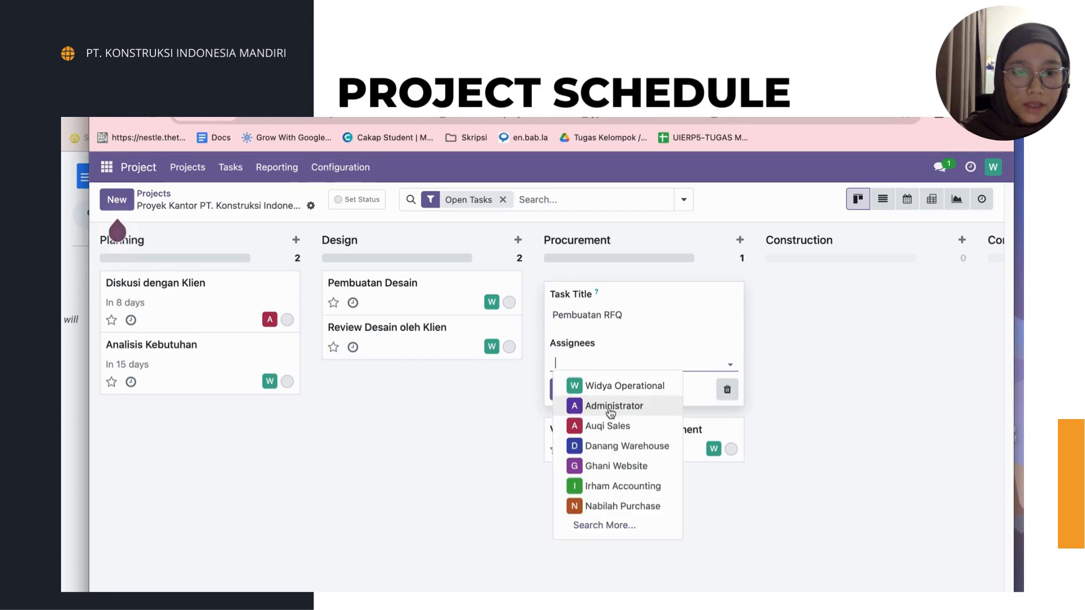
left_click(621, 505)
left_click(565, 392)
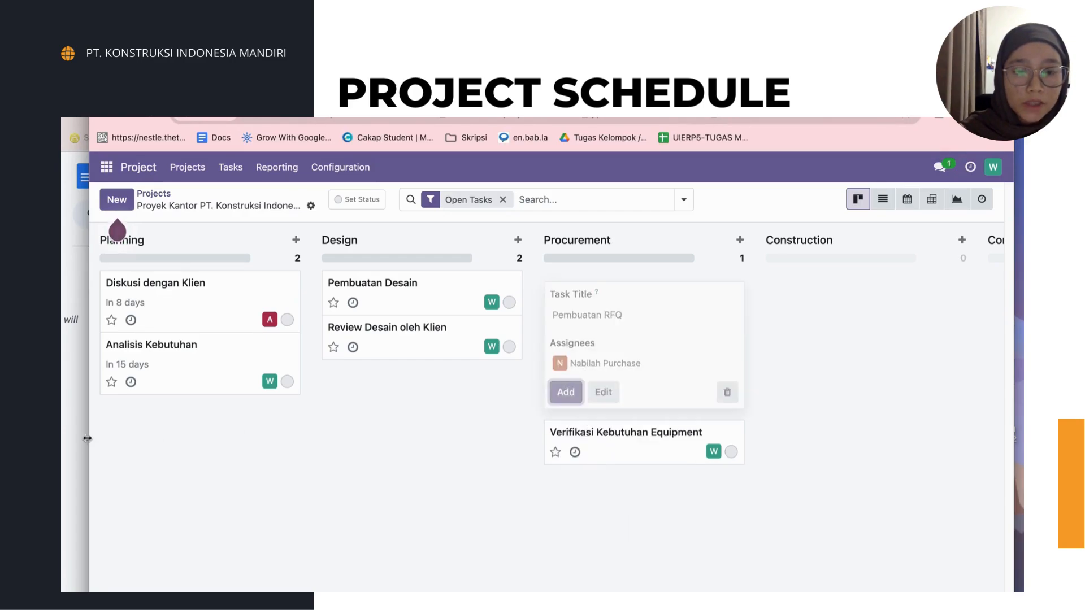
- Copy the title Pembuatan Purchase Order from the document into a new Procurement task and assign it to the purchase user
left_click(65, 444)
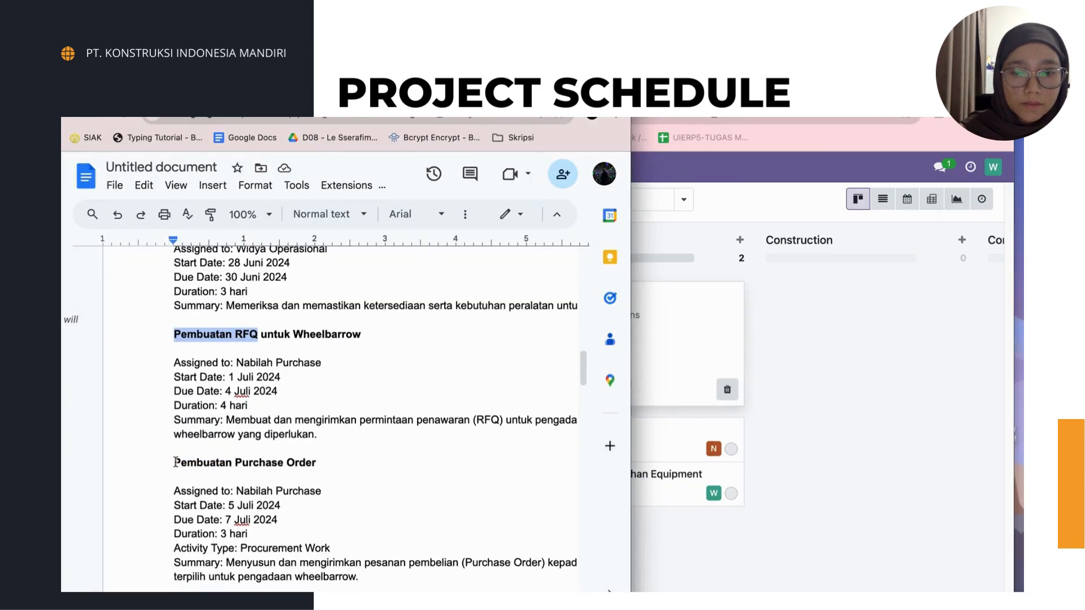
left_click_drag(174, 463, 315, 465)
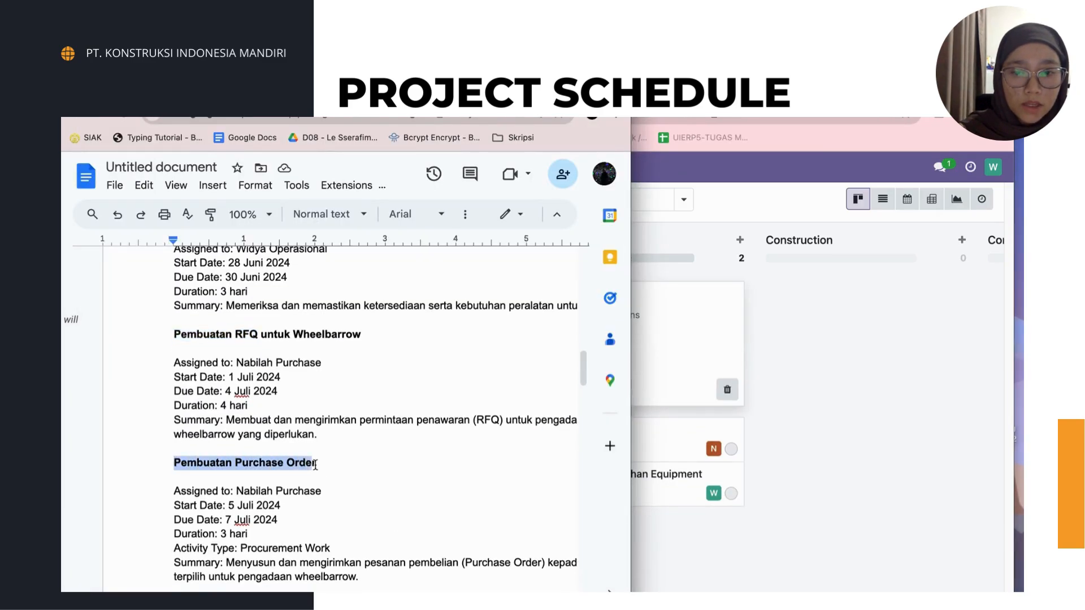
left_click(762, 411)
left_click(587, 314)
key("ctrl+v")
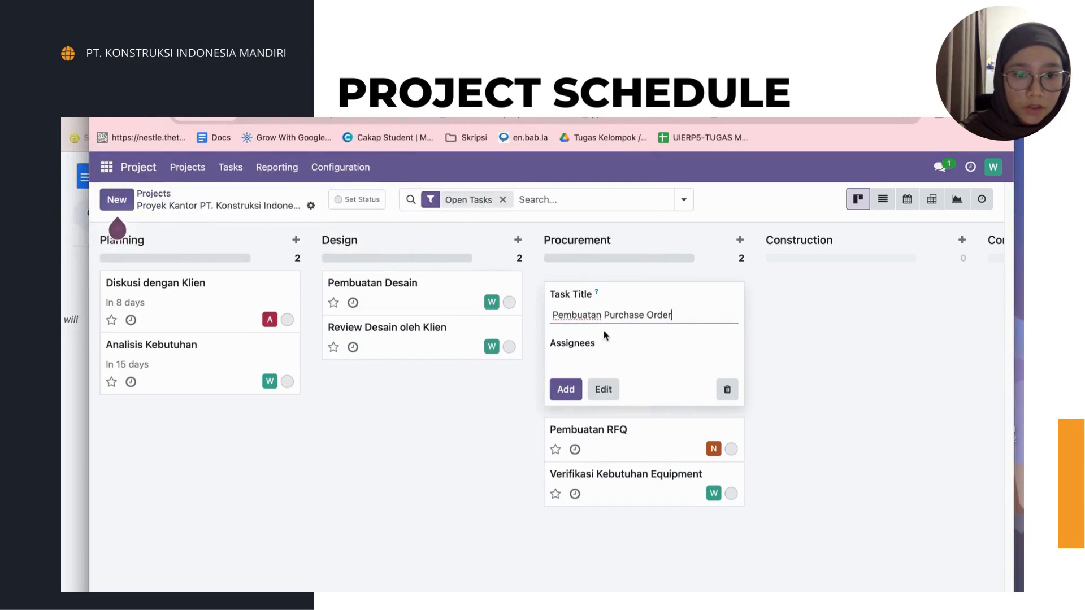
left_click(572, 360)
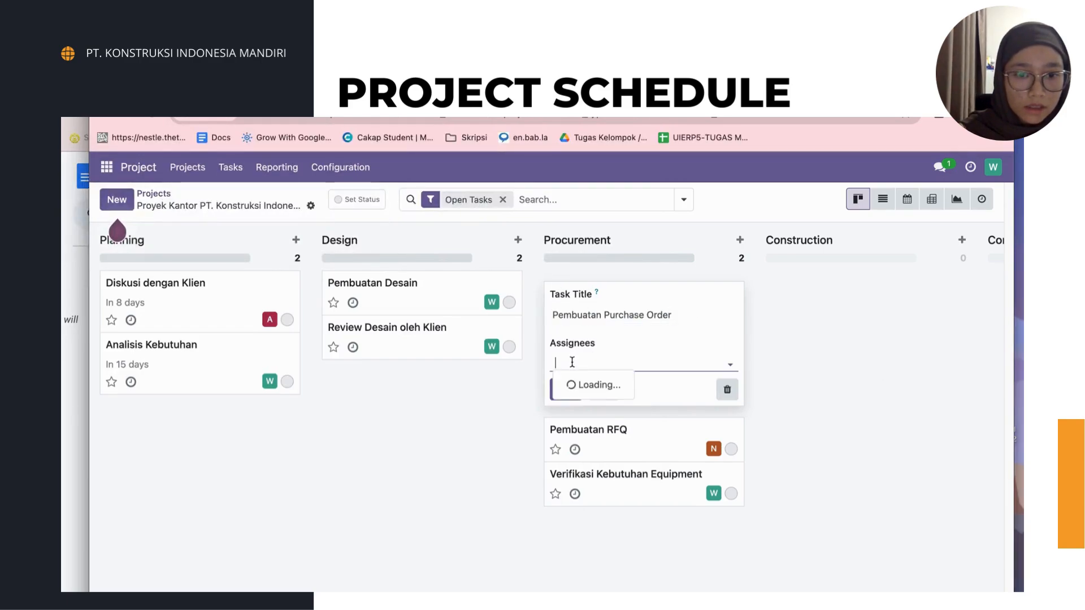
left_click(83, 439)
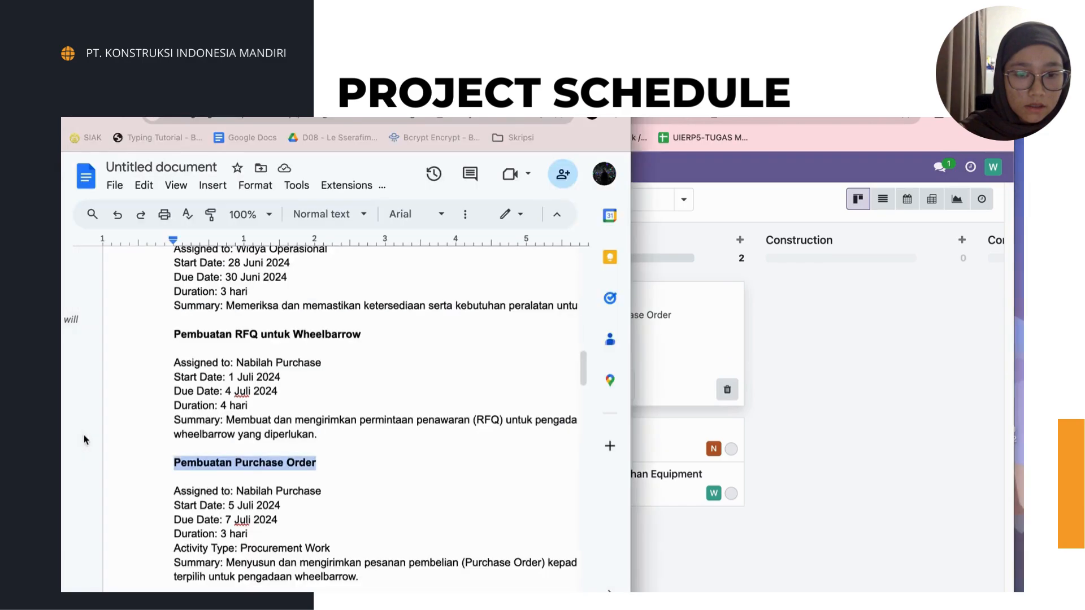
left_click(679, 394)
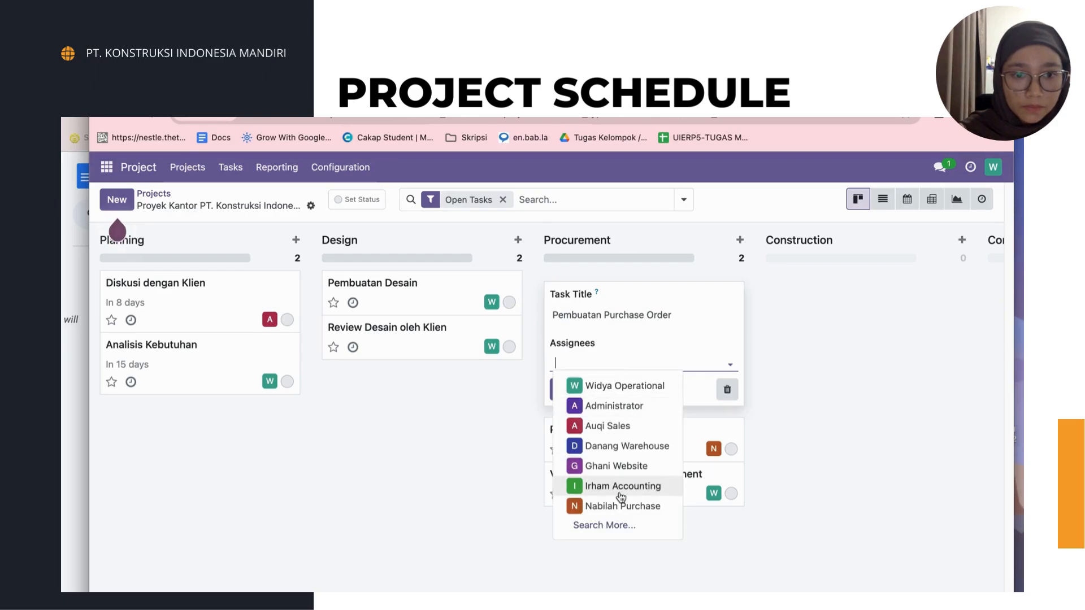
left_click(623, 506)
left_click(575, 399)
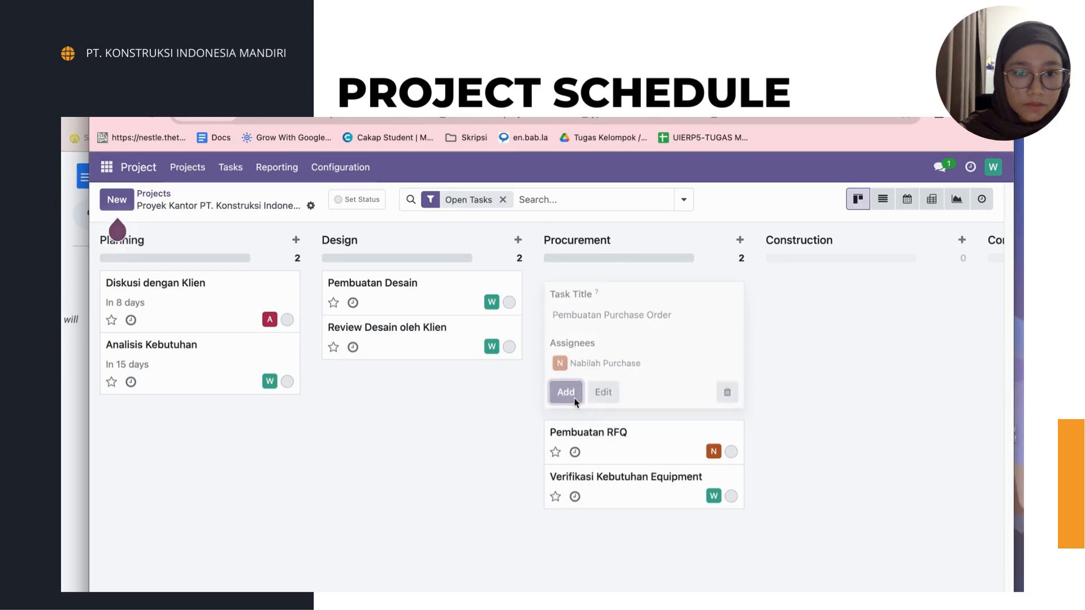
- Reorder the Procurement tasks as Verifikasi Kebutuhan Equipment, Pembuatan RFQ and Pembuatan Purchase Order
left_click(788, 349)
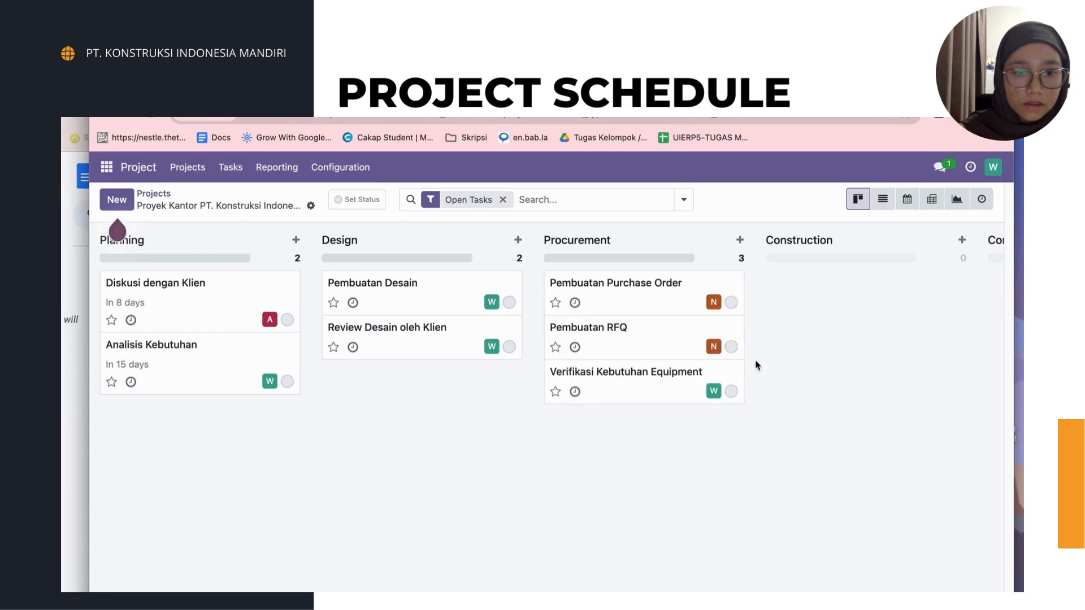
mouse_move(631, 386)
left_mouse_down()
mouse_move(632, 281)
mouse_move(624, 402)
left_mouse_up()
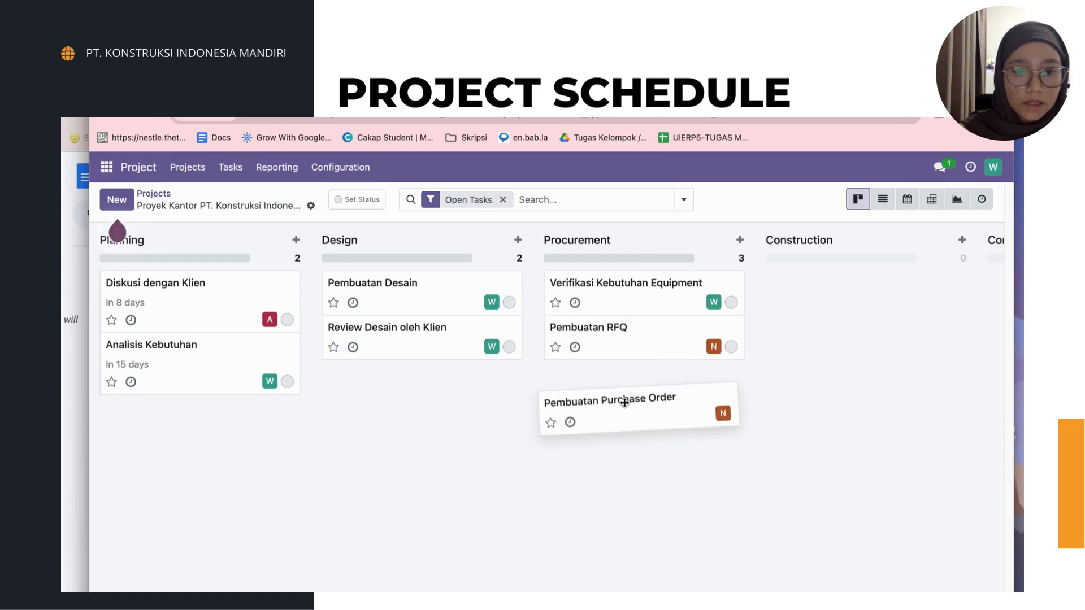
left_click_drag(764, 337, 766, 334)
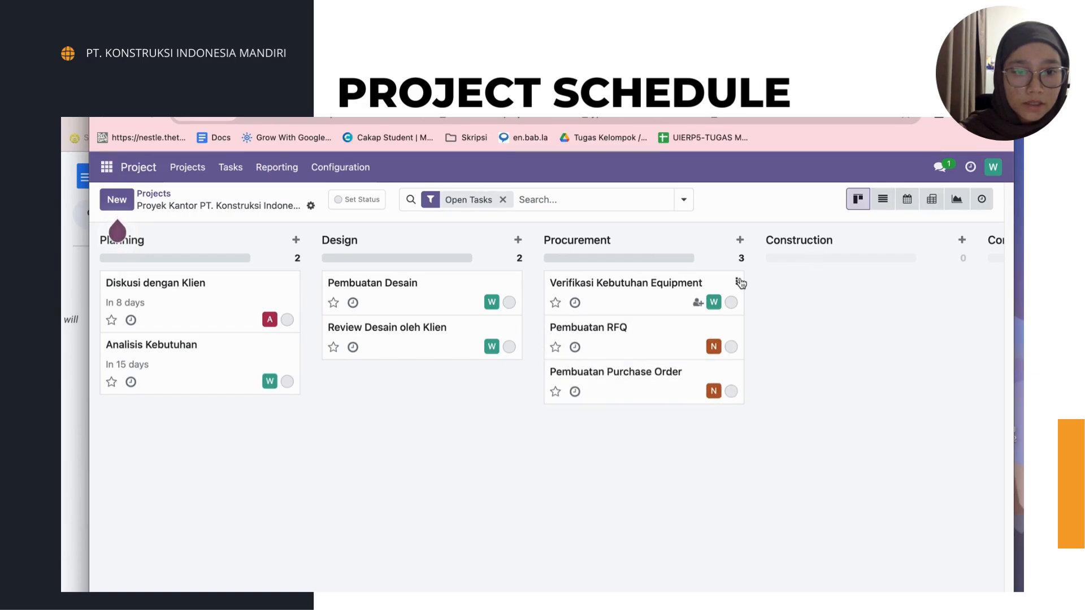
- Add the task Persiapan Lokasi to the Construction stage, copying its title from the document, and assign it to the operational user
scroll(752, 281, "right", 2)
left_click(873, 241)
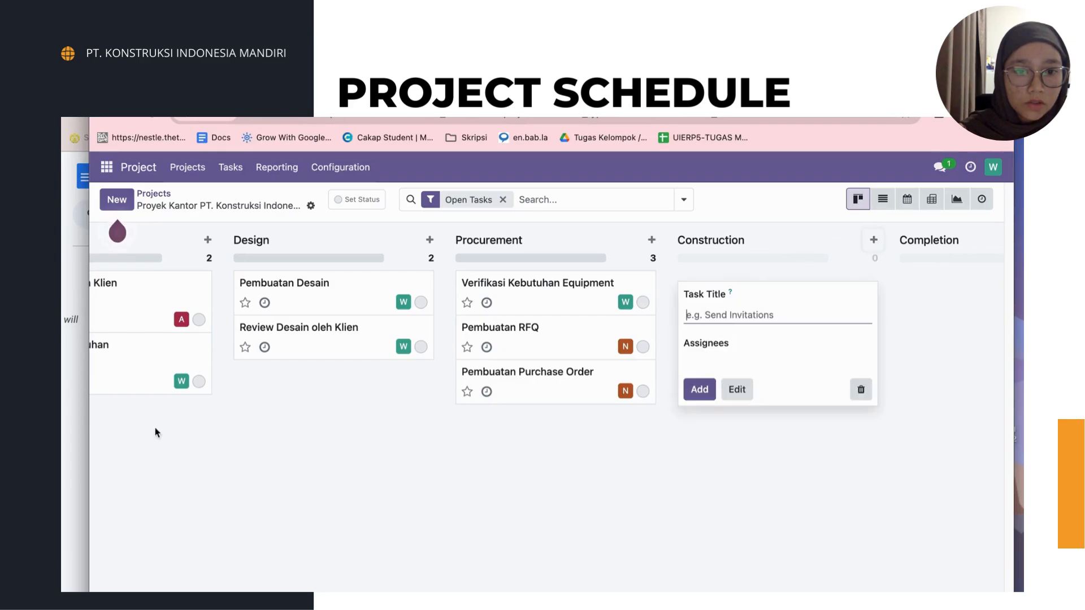
left_click(69, 410)
scroll(283, 483, "down", 4)
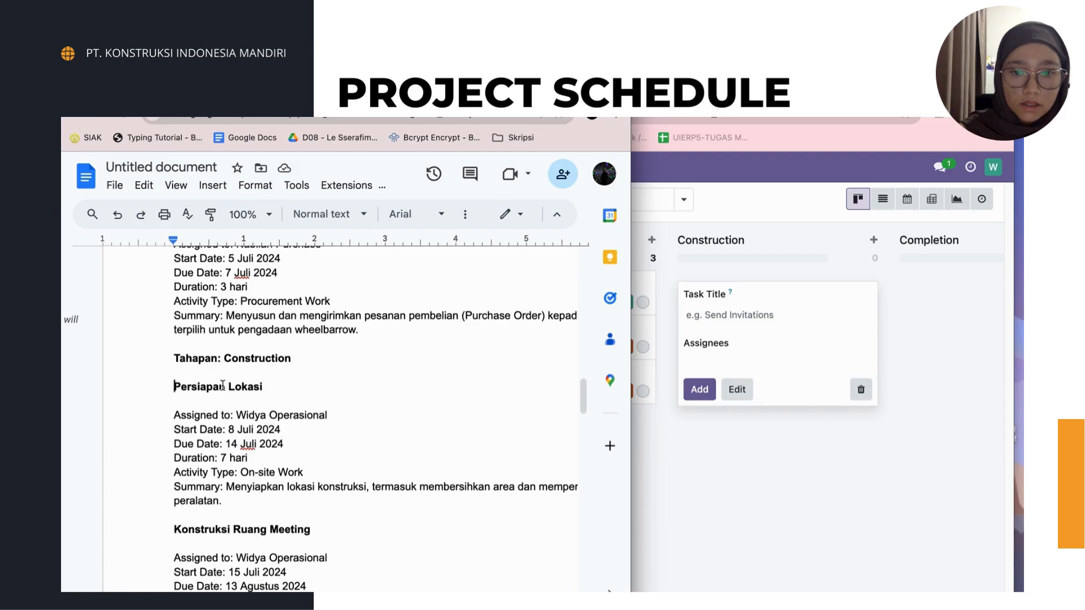
double_click(223, 385)
left_click_drag(222, 385, 265, 388)
key("super+c")
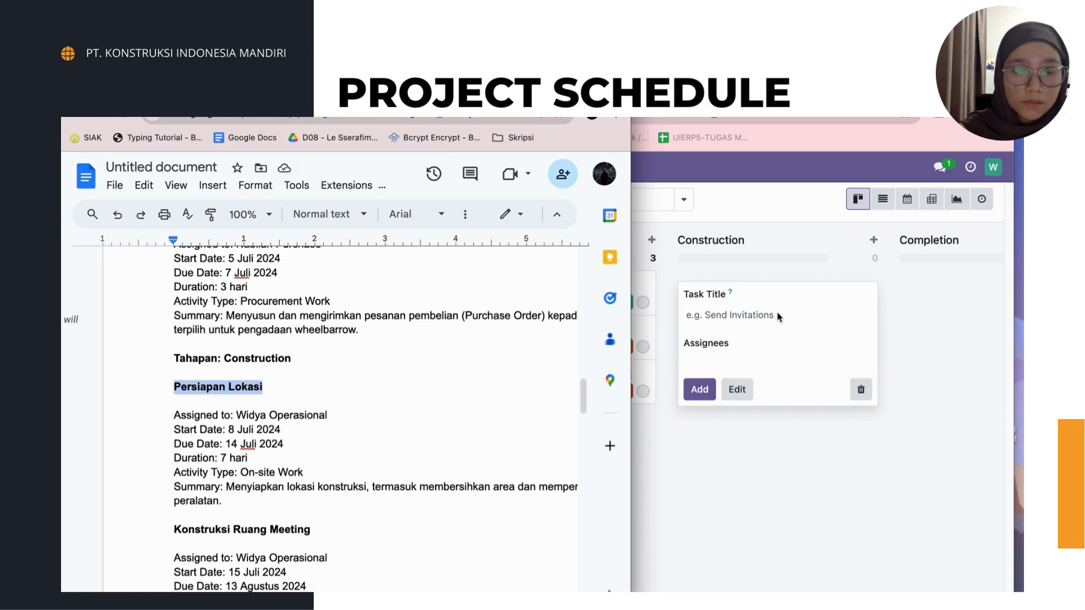
key("super+Tab")
key("super+v")
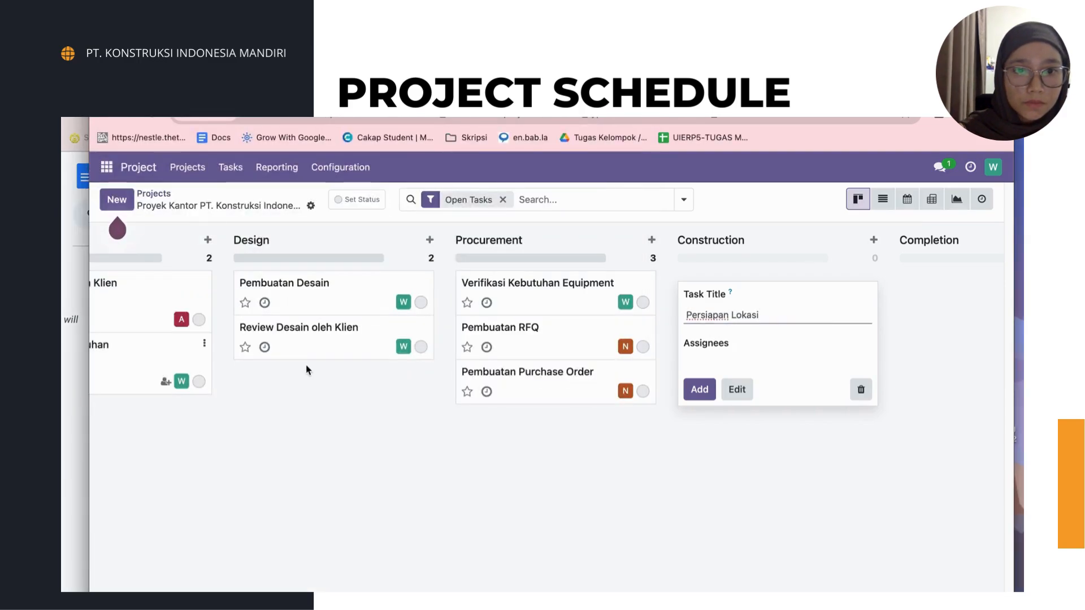
left_click(760, 358)
left_click(714, 363)
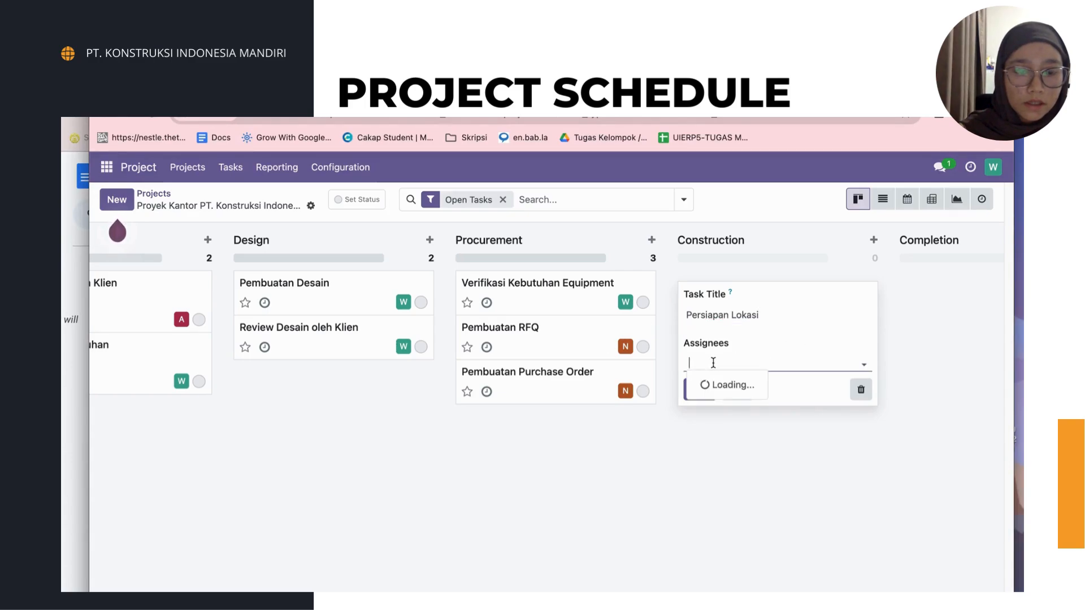
left_click(723, 388)
left_click(702, 393)
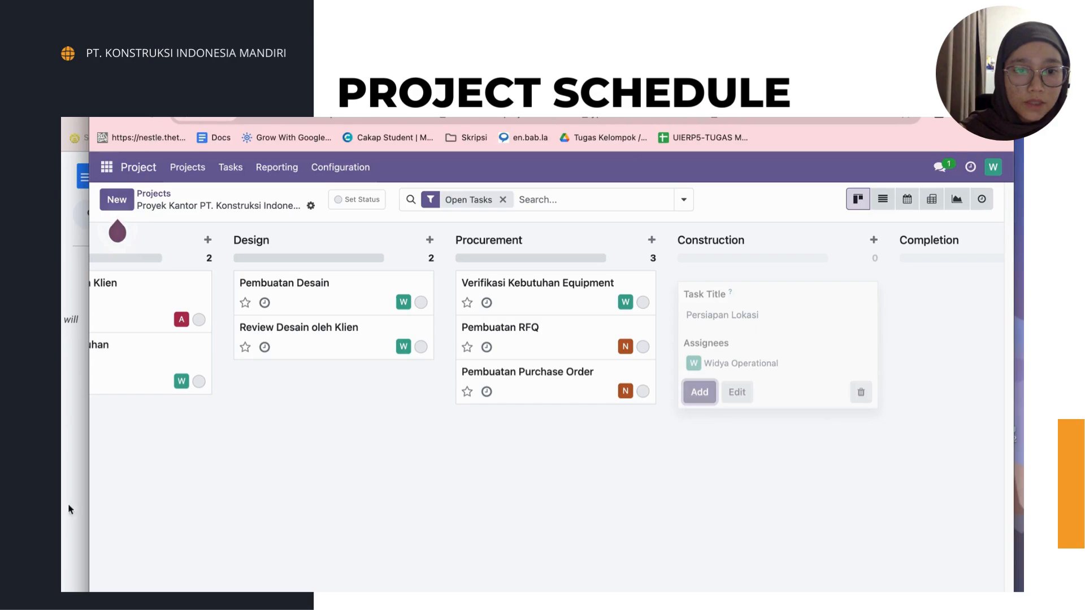
- Add a Construction task titled Konstruksi Kantor, copying the word Konstruksi from the document, and assign it to the operational user
key("super+Tab")
scroll(205, 449, "down", 3)
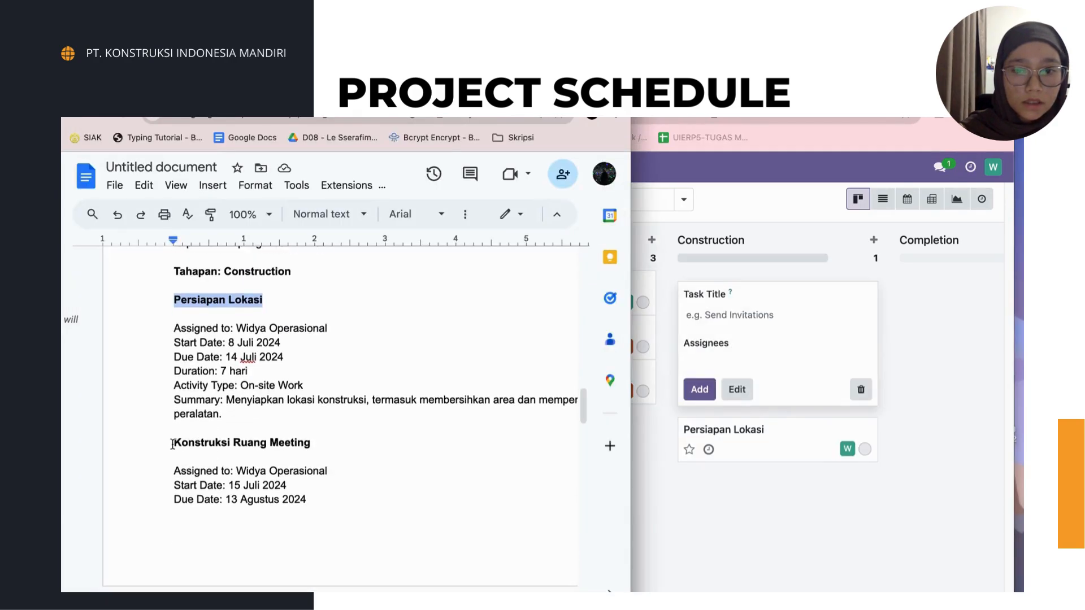
left_click_drag(175, 444, 220, 446)
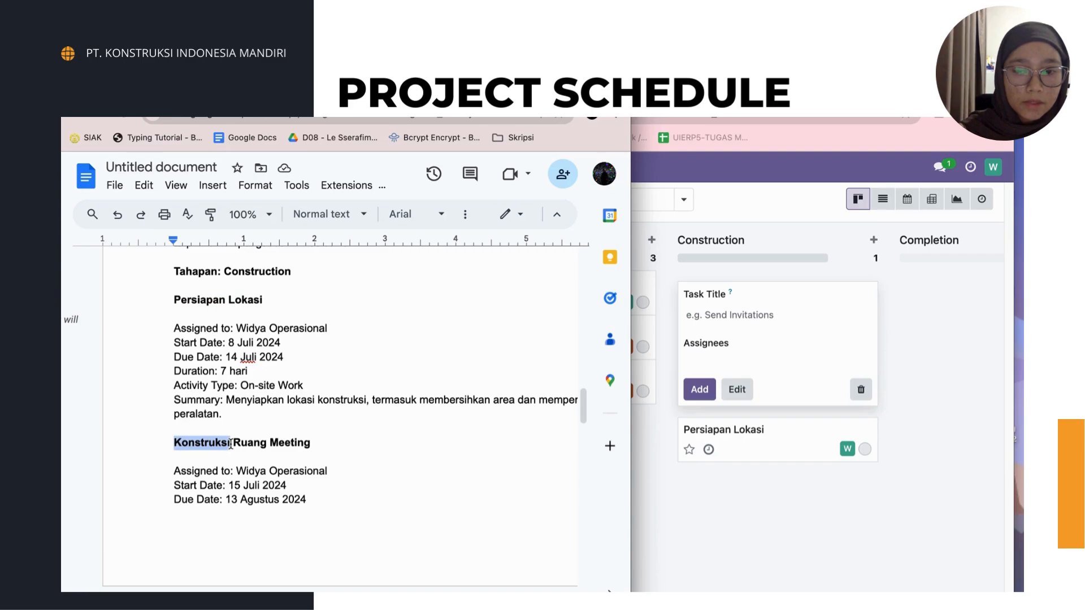
key("super+Tab")
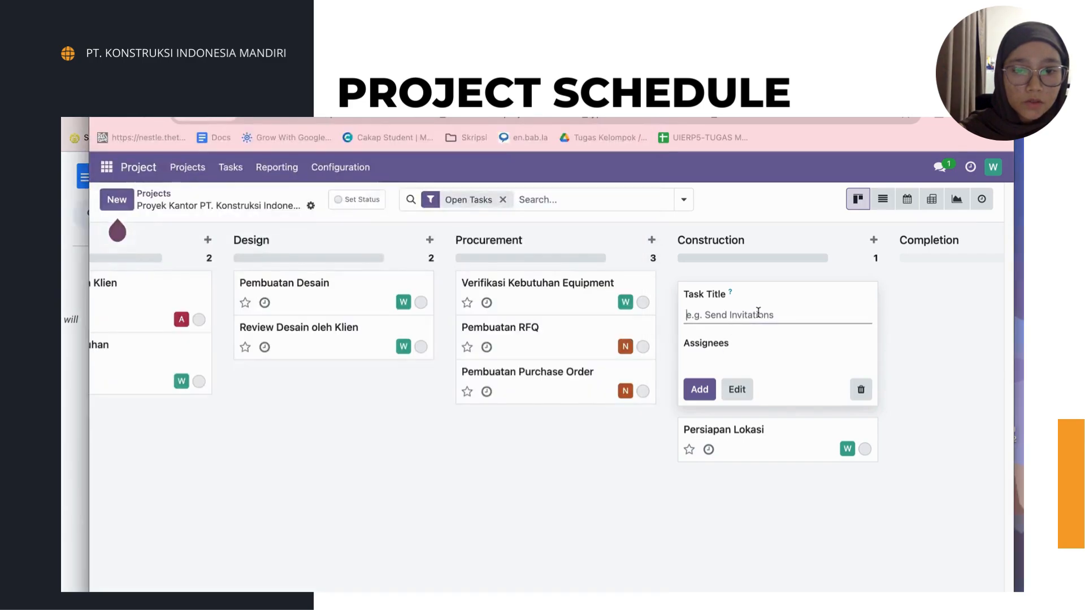
key("super+v")
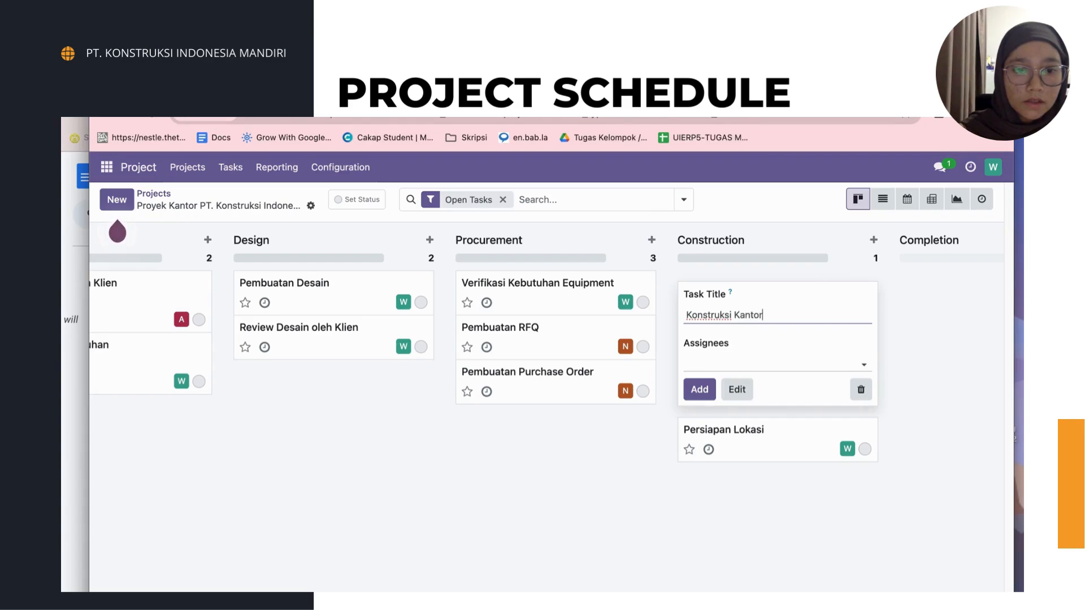
left_click(715, 363)
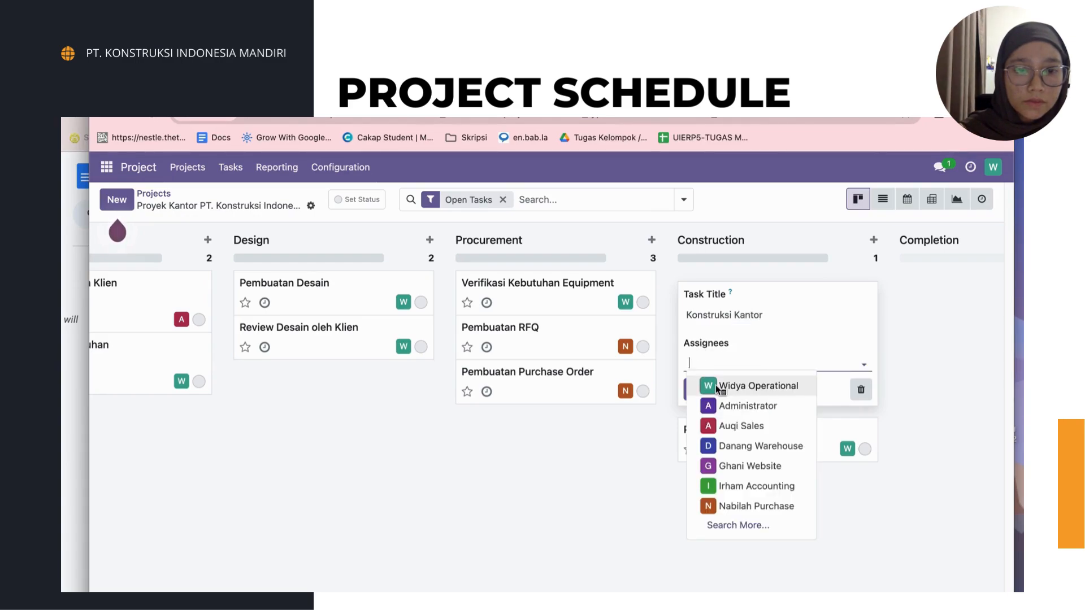
left_click(716, 385)
left_click(707, 388)
- Add the task Monitoring Proyek to the Construction stage, copying its title from the document, and assign it to the operational user
key("super+Tab")
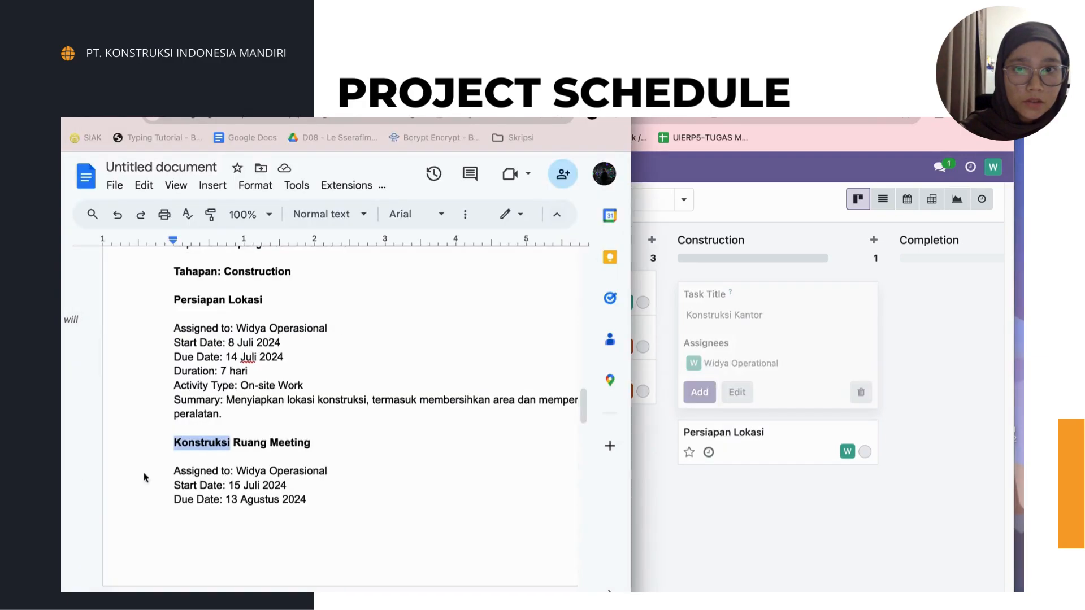
scroll(201, 482, "down", 5)
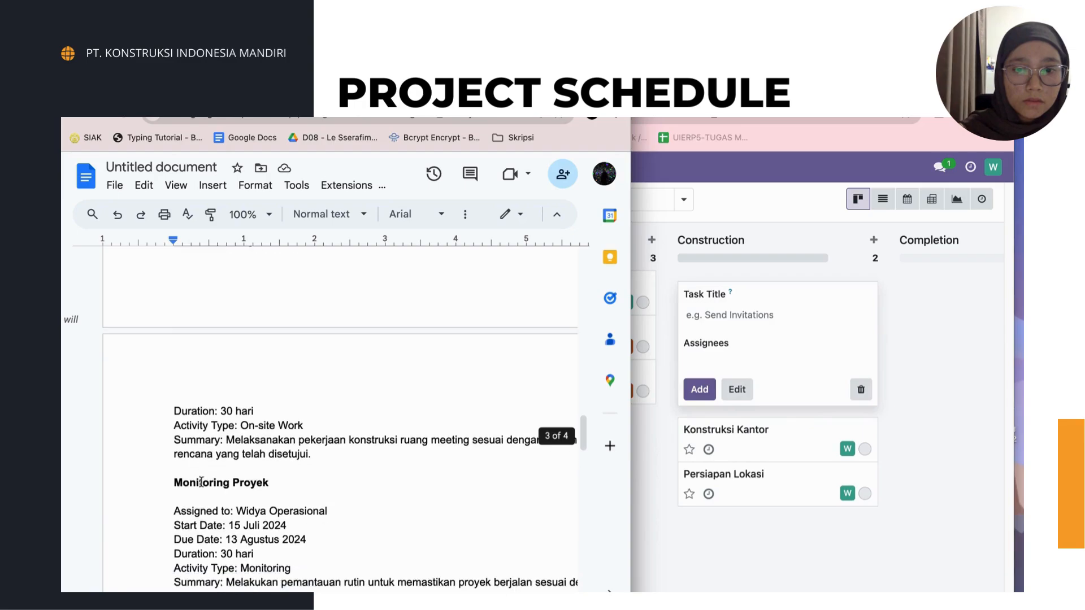
scroll(201, 483, "down", 5)
scroll(177, 363, "up", 3)
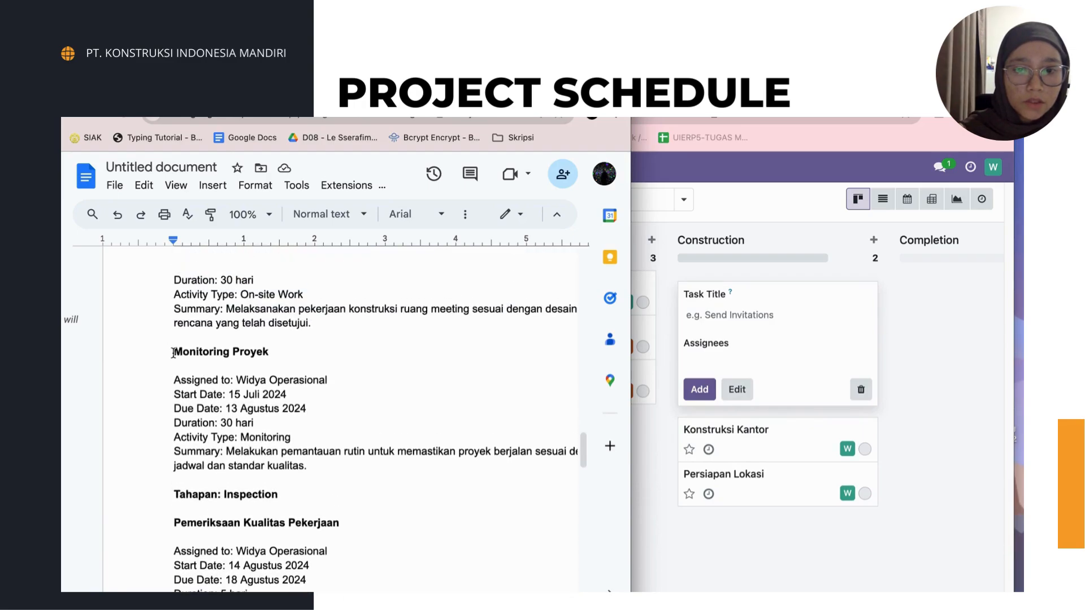
left_click(268, 353, "shift")
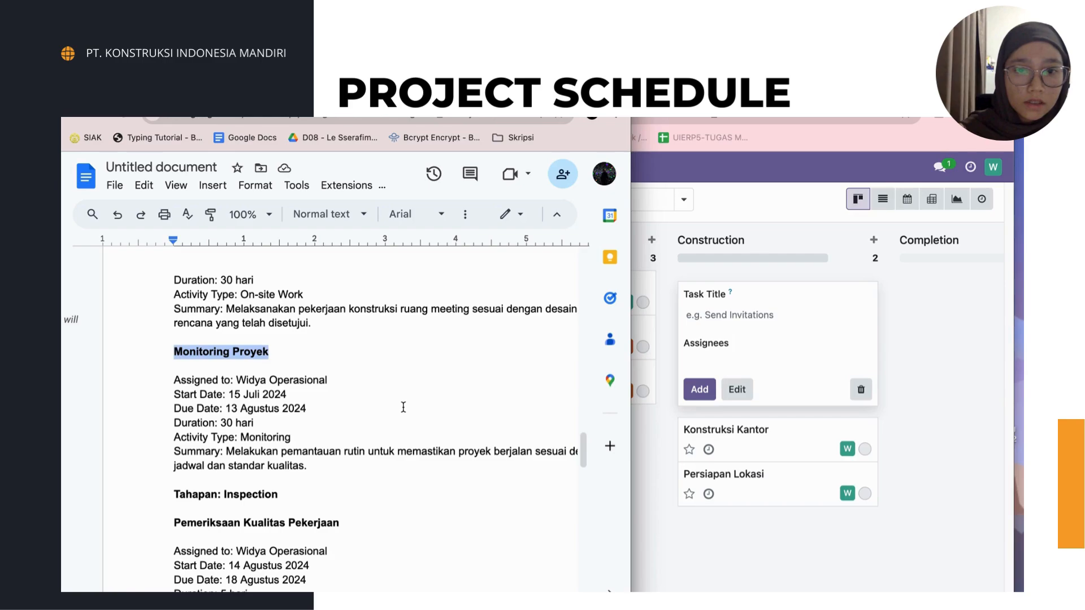
left_click(748, 314)
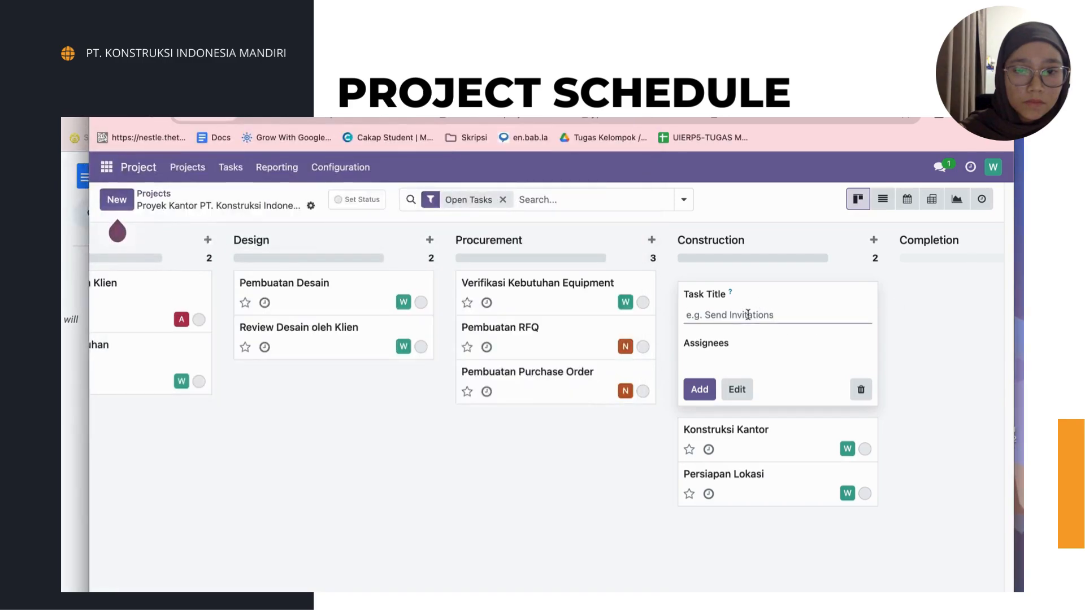
key("ctrl+v")
left_click(720, 359)
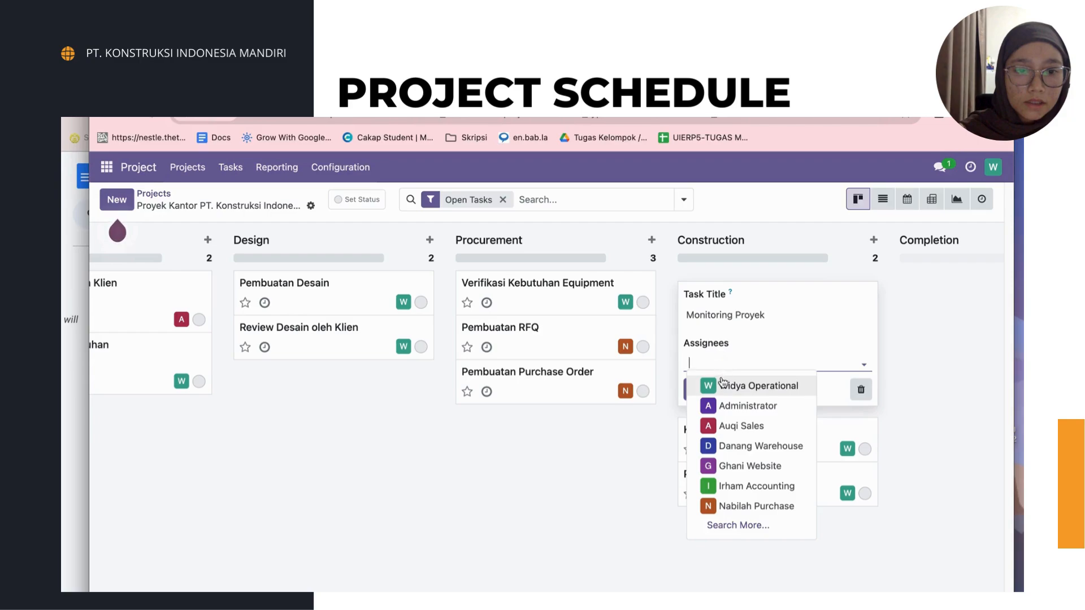
left_click(734, 384)
left_click(701, 393)
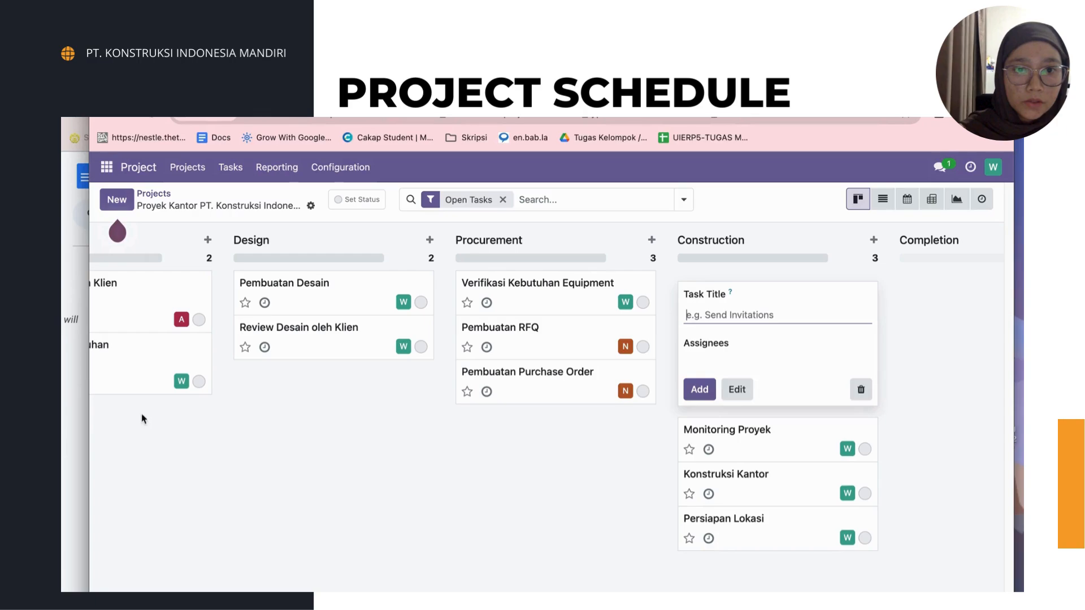
- Reorder the Construction tasks as Persiapan Lokasi, Konstruksi Kantor and Monitoring Proyek
left_click(563, 495)
left_click_drag(741, 385, 741, 281)
left_click_drag(731, 347, 755, 397)
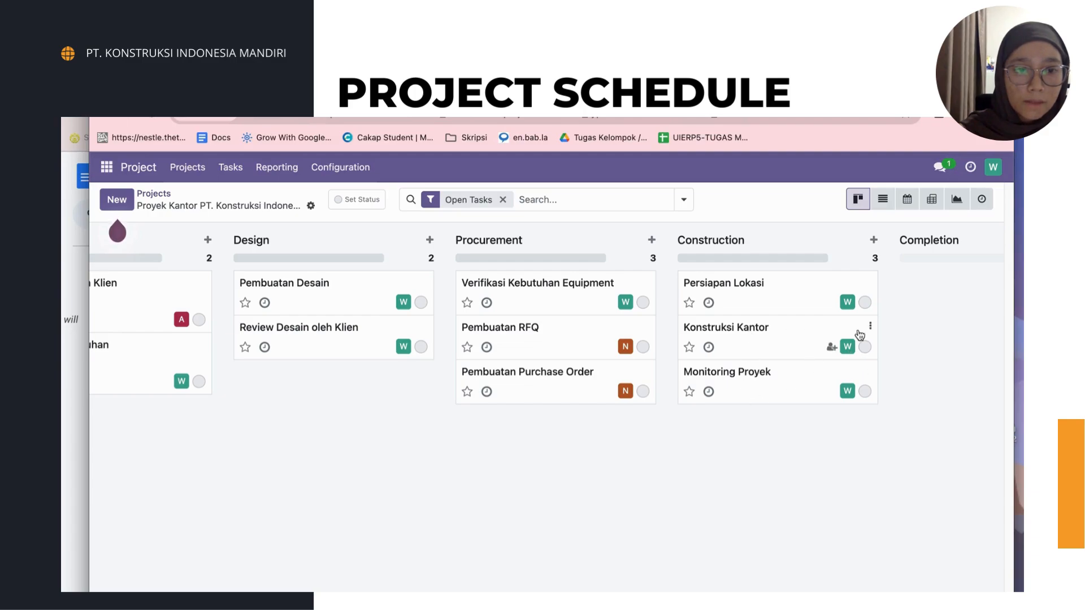
- Start a new task in the Completion stage and look up its title in the schedule document
scroll(852, 339, "right", 8)
scroll(761, 282, "right", 1)
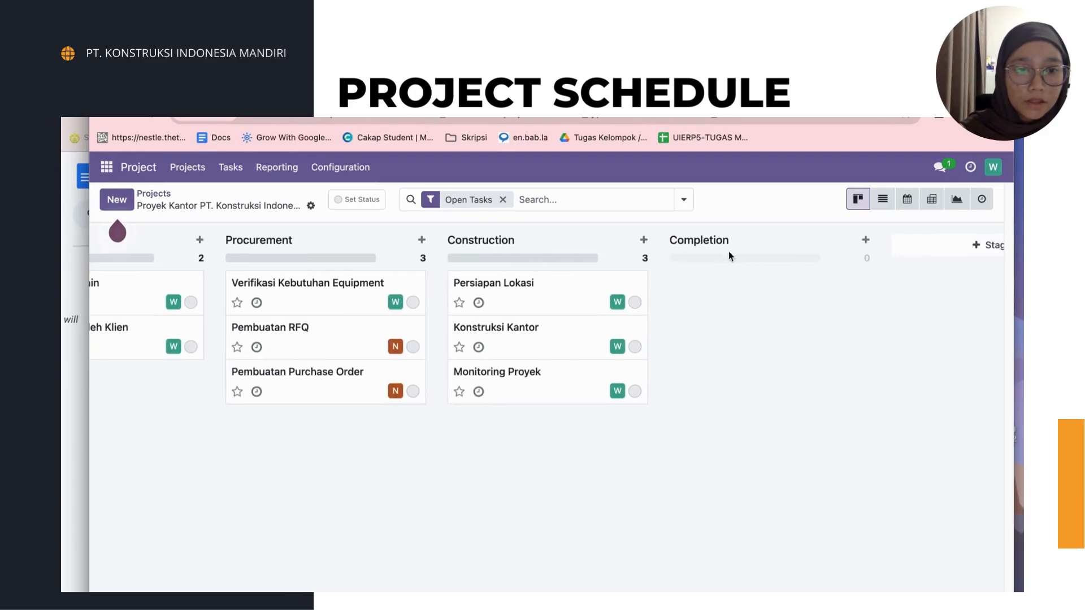
left_click(70, 455)
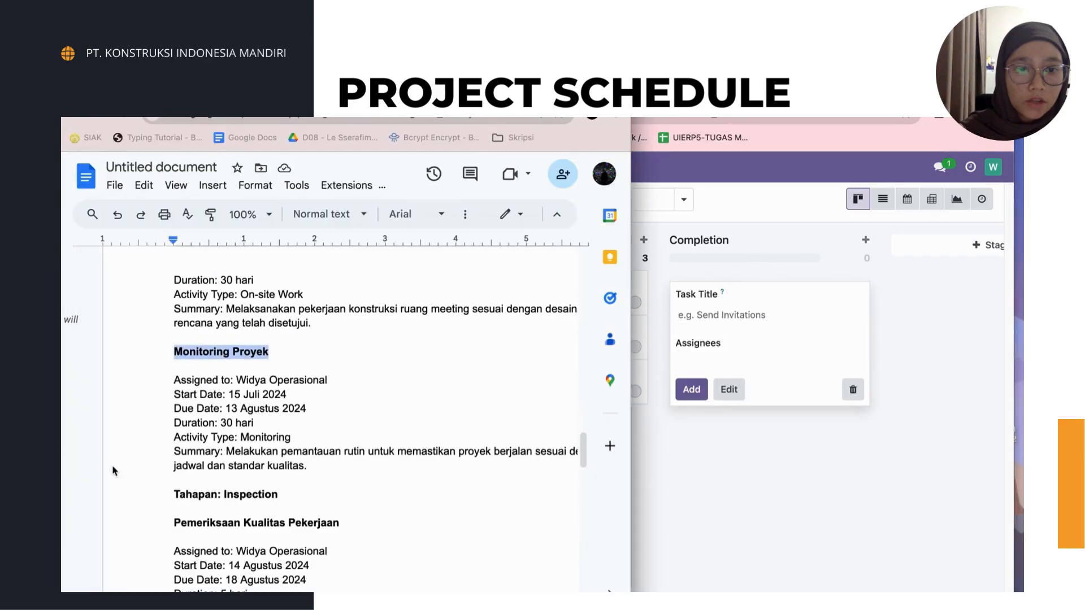
scroll(193, 498, "down", 3)
scroll(193, 499, "up", 3)
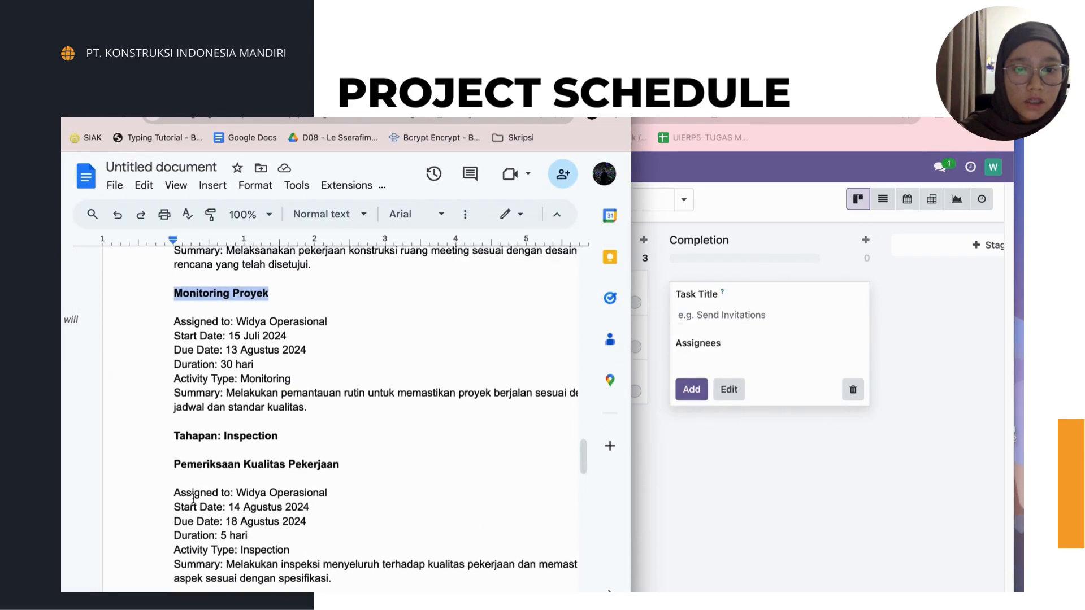
scroll(237, 492, "down", 6)
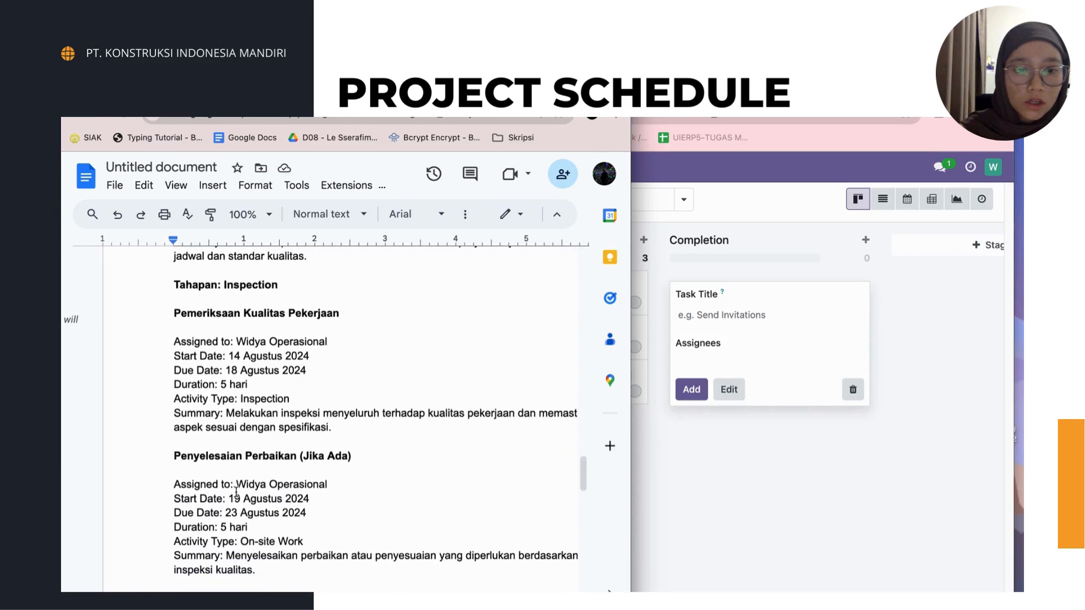
- Rename the board's Completion stage as Inspection and save the change
scroll(237, 492, "up", 6)
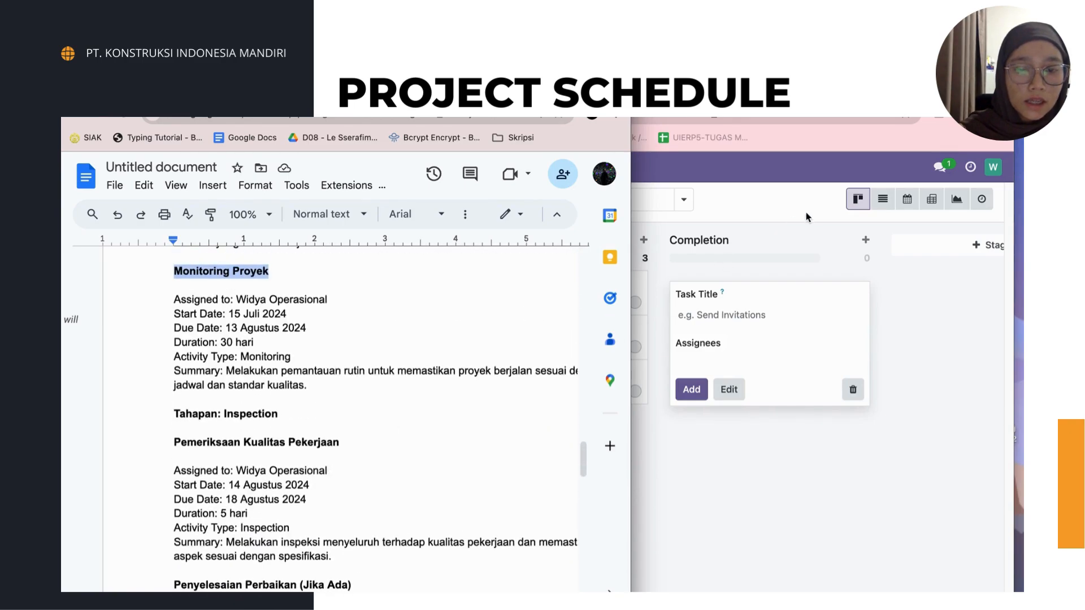
left_click(805, 249)
left_click(720, 247)
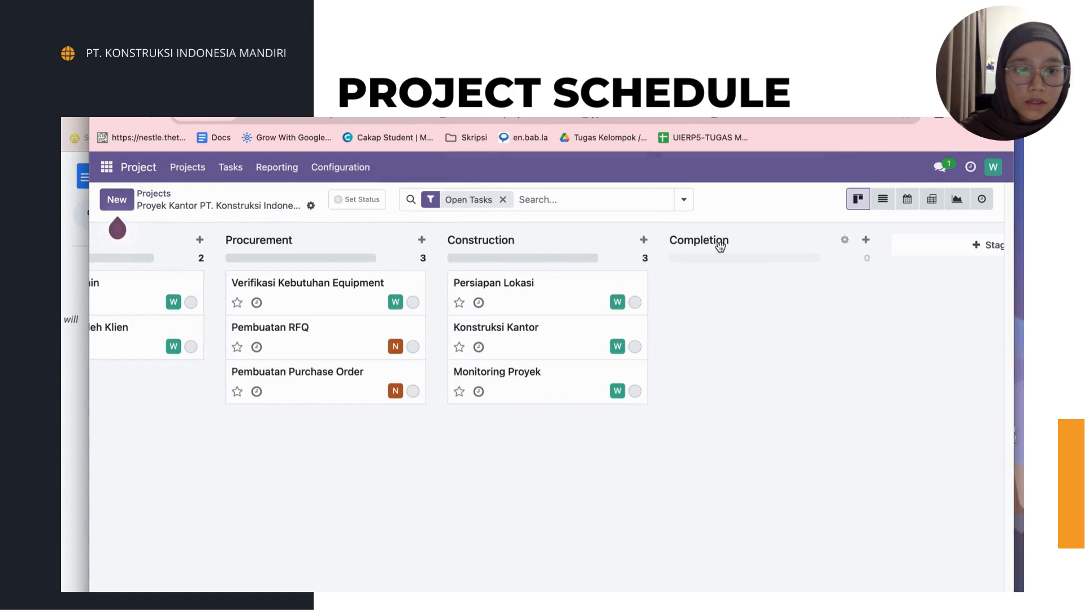
left_click(844, 240)
left_click(775, 297)
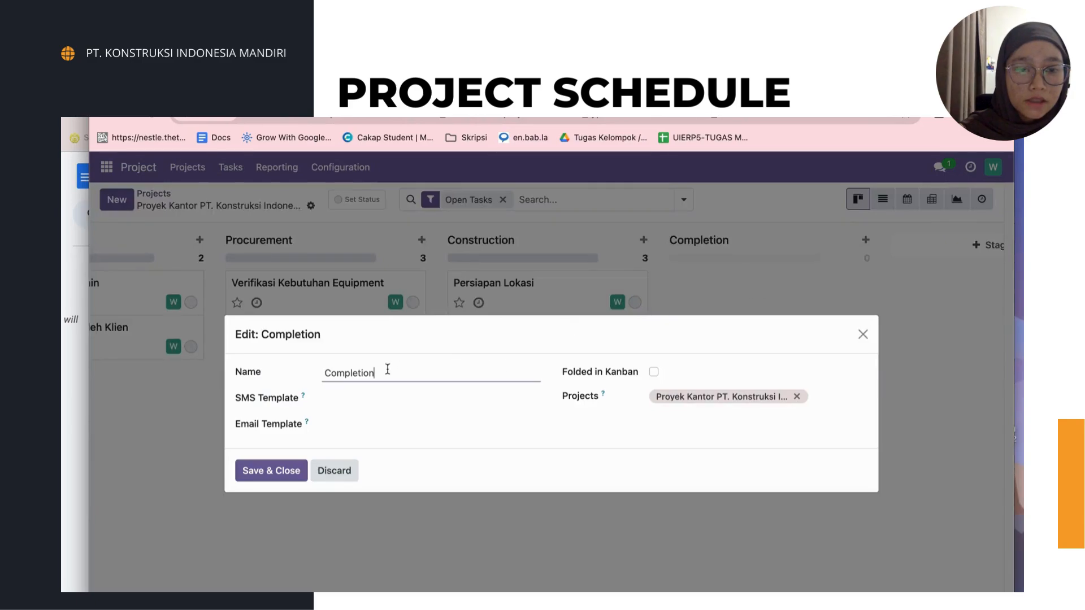
double_click(354, 373)
type("Inspec")
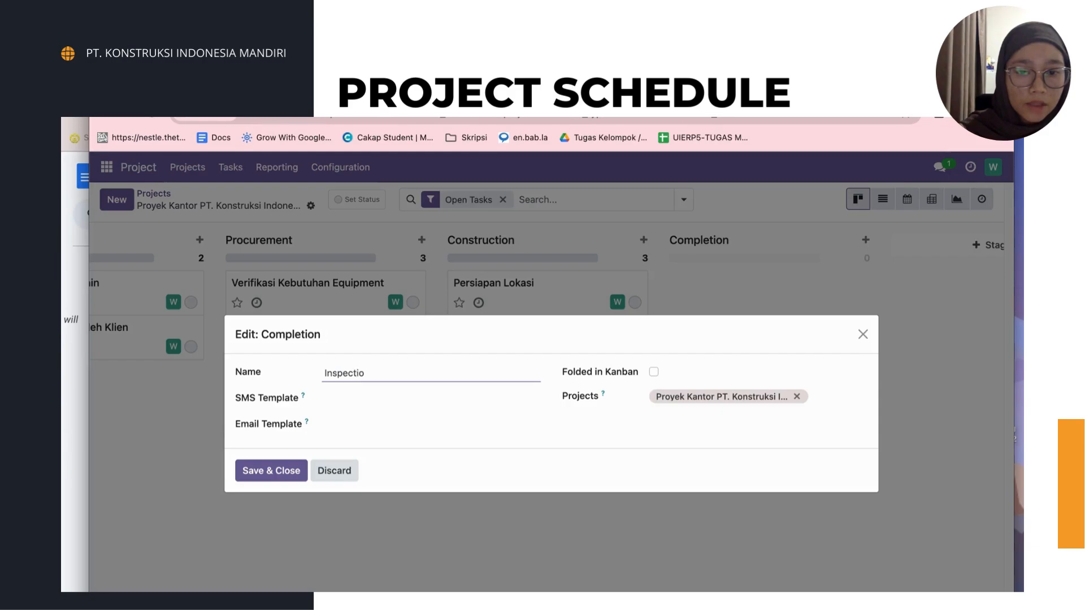
left_click(268, 475)
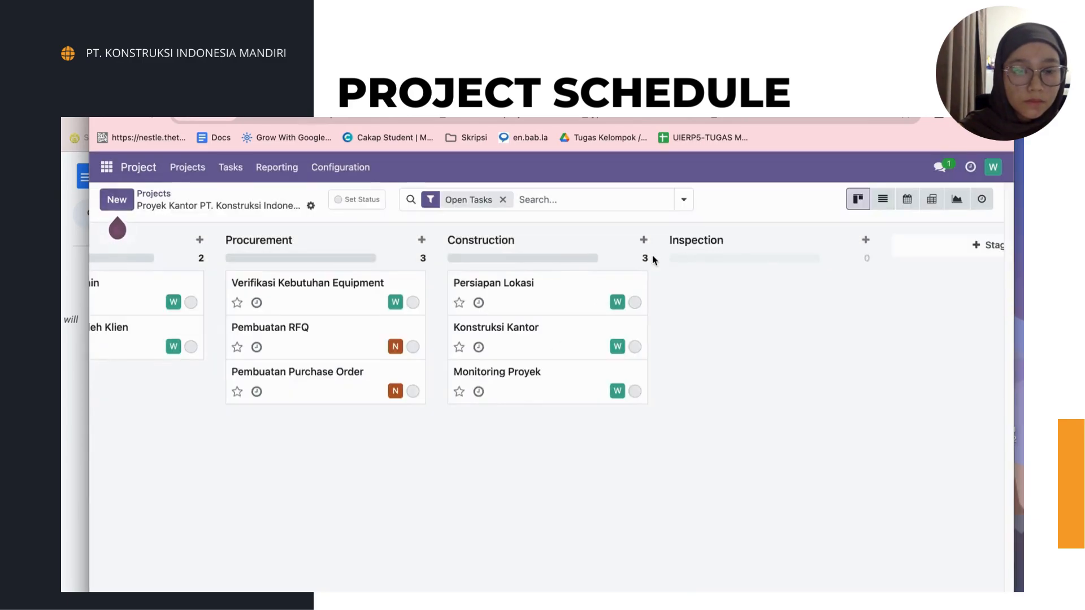
- Add a new stage named Completion after the Inspection stage on the project board
left_click(981, 247)
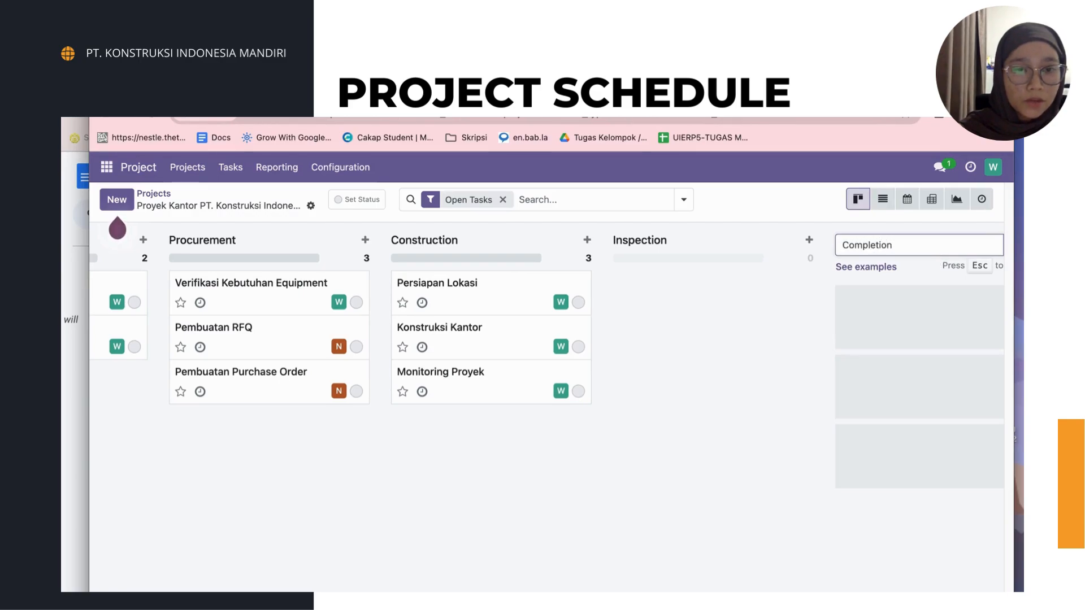
key("Return")
left_click(688, 292)
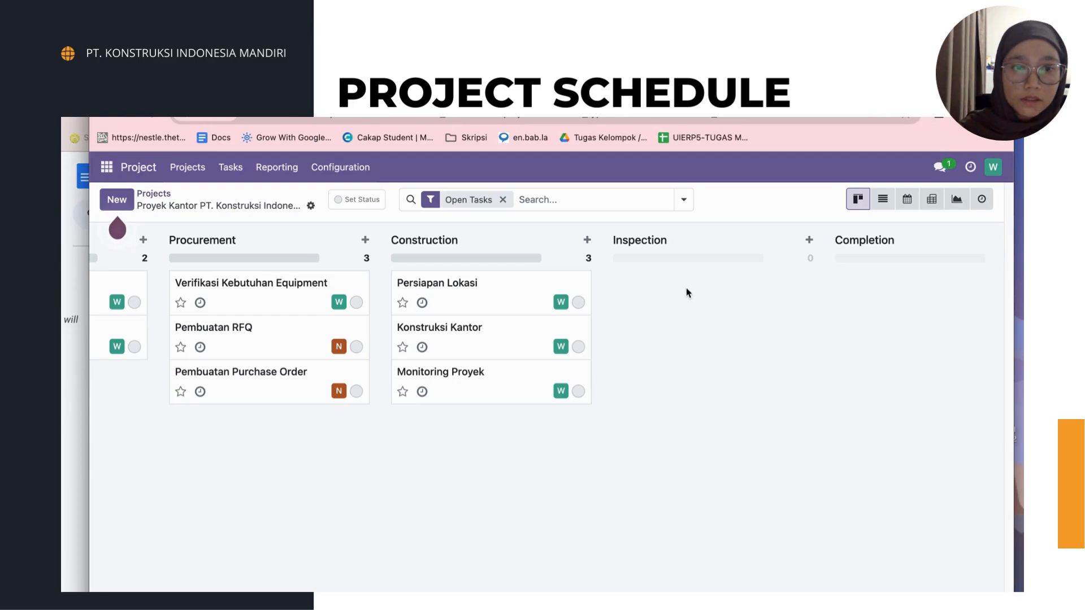
- Create the task Pemeriksaan Kualitas Pekerjaan in the Inspection stage, copying its title from the plan document, and assign it to the operational user
left_click(71, 349)
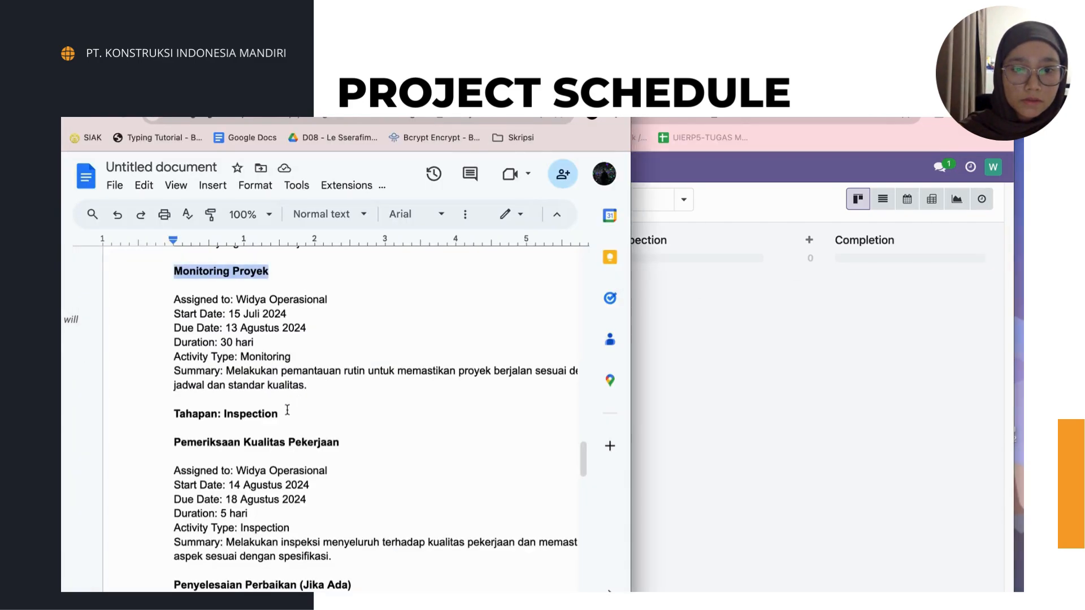
left_click(672, 336)
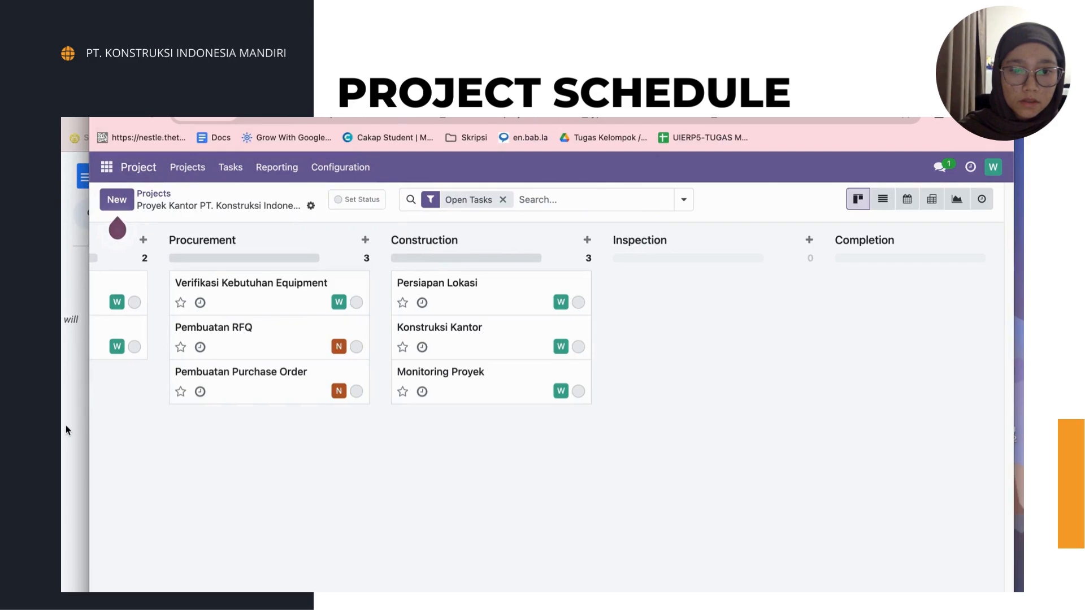
left_click(71, 428)
left_click_drag(342, 442, 177, 443)
key("ctrl+c")
left_click(720, 341)
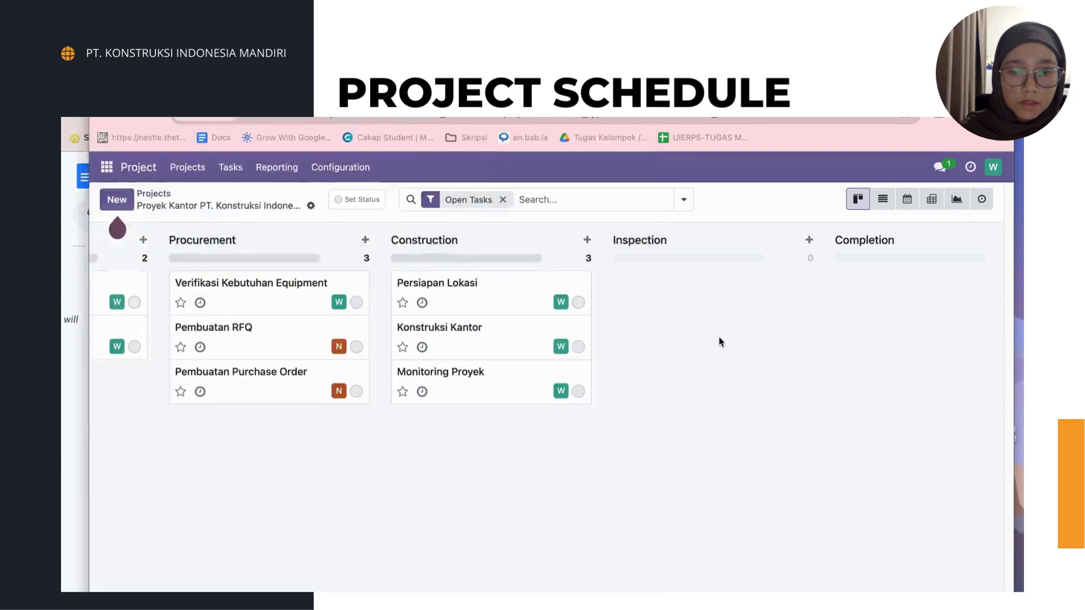
left_click(808, 241)
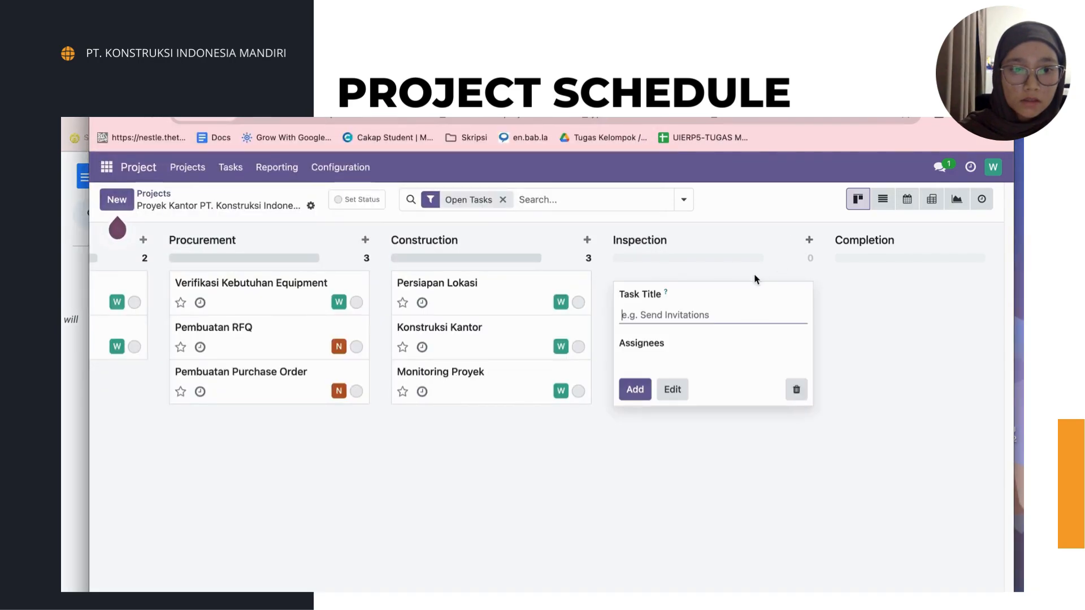
key("ctrl+v")
key("Tab")
left_click(644, 362)
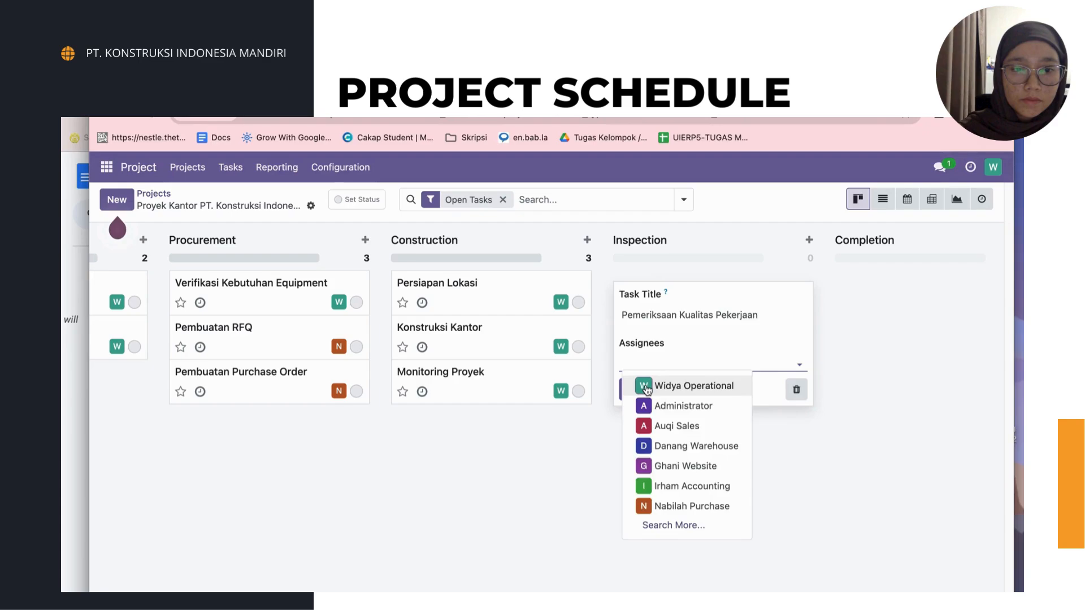
left_click(645, 386)
- Add the task Penyelesaian Perbaikan (Jika Ada) from the plan document to the Inspection stage and assign it to the operational user
left_click(64, 455)
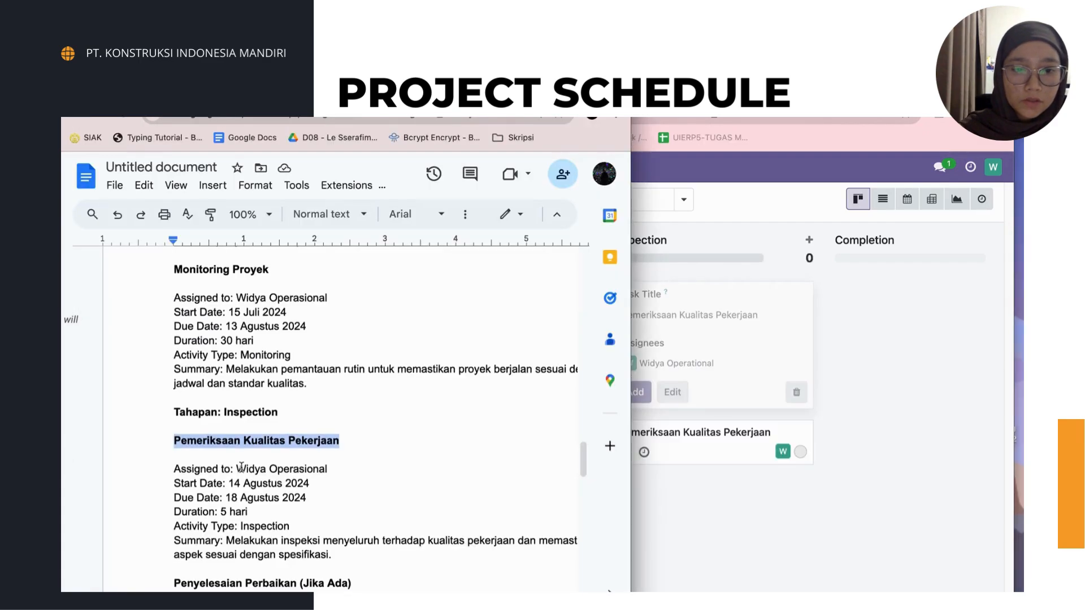
scroll(339, 503, "down", 2)
left_click_drag(351, 526, 190, 530)
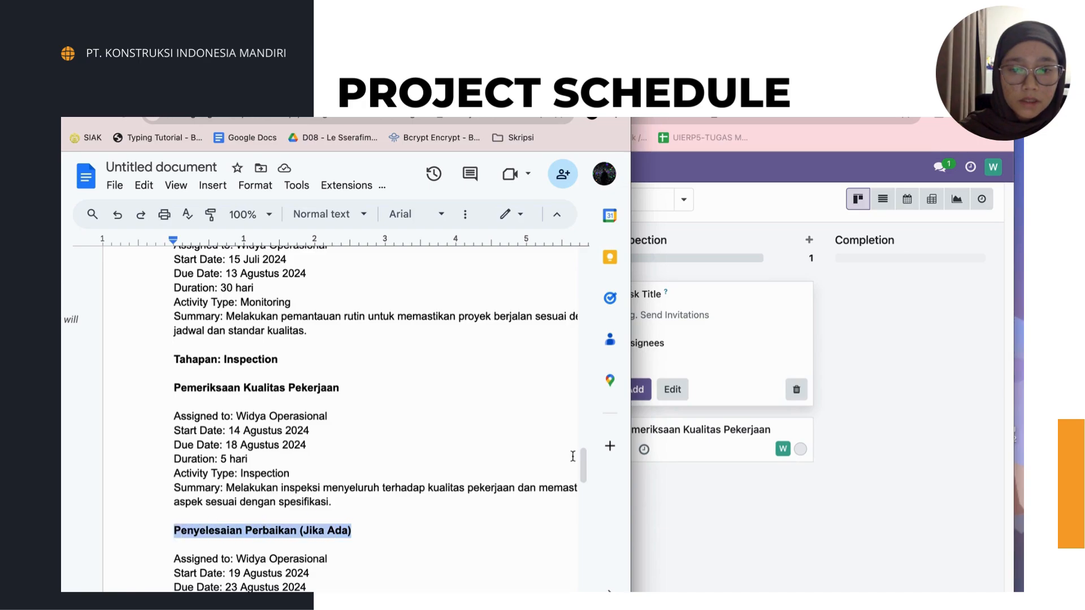
left_click(884, 394)
type("Penyelesaian Perbaikan (Jika Ada)")
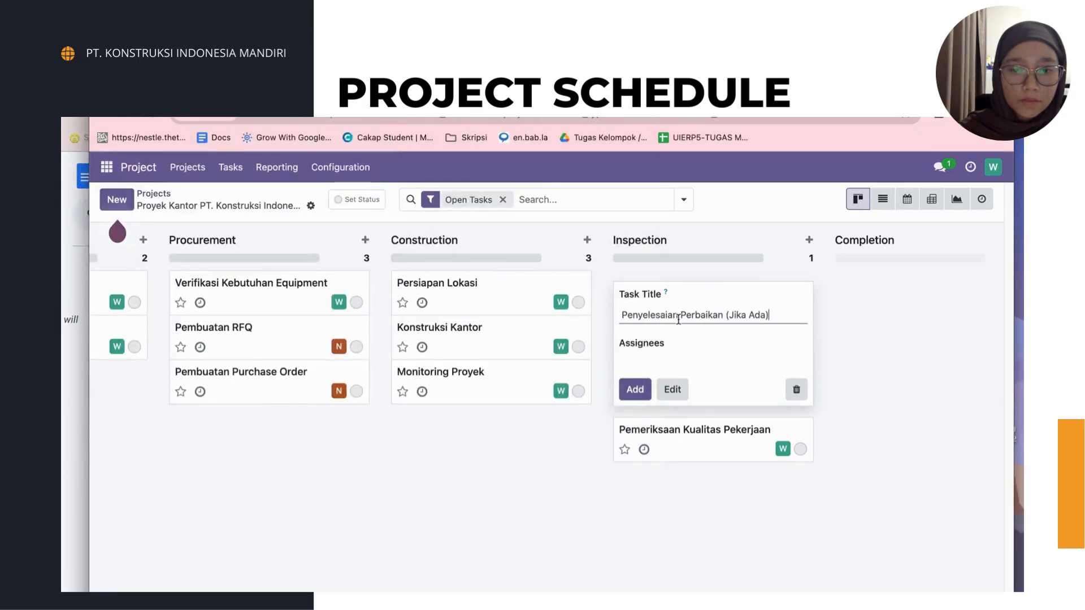
left_click(659, 360)
left_click(662, 387)
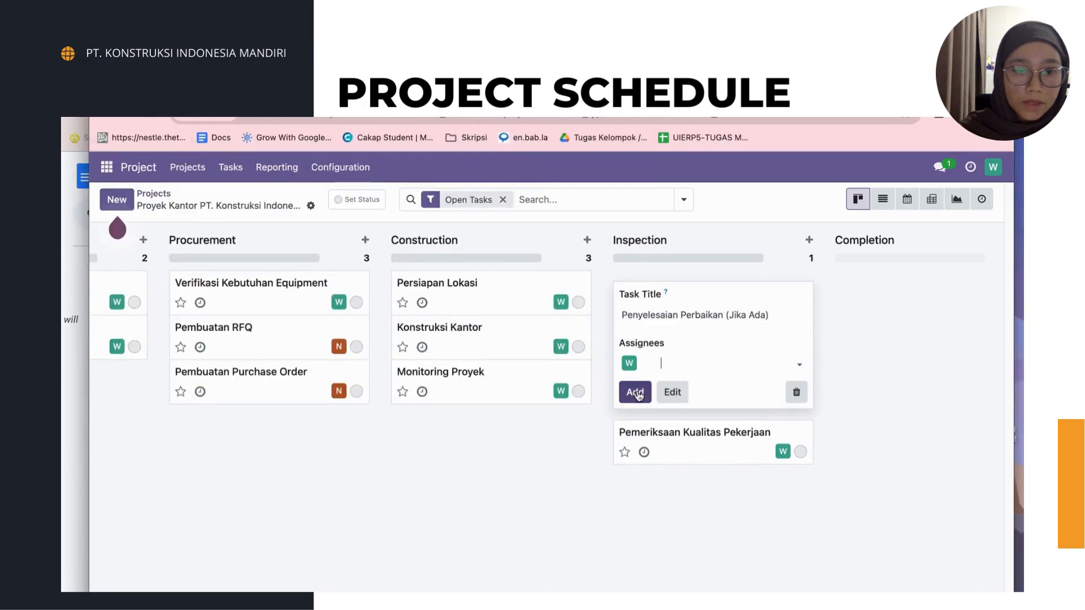
left_click(634, 391)
- Add the task Serah Terima Proyek from the plan document to the Completion stage, assigned to the operational user
left_click(75, 447)
scroll(219, 430, "down", 4)
scroll(220, 430, "down", 5)
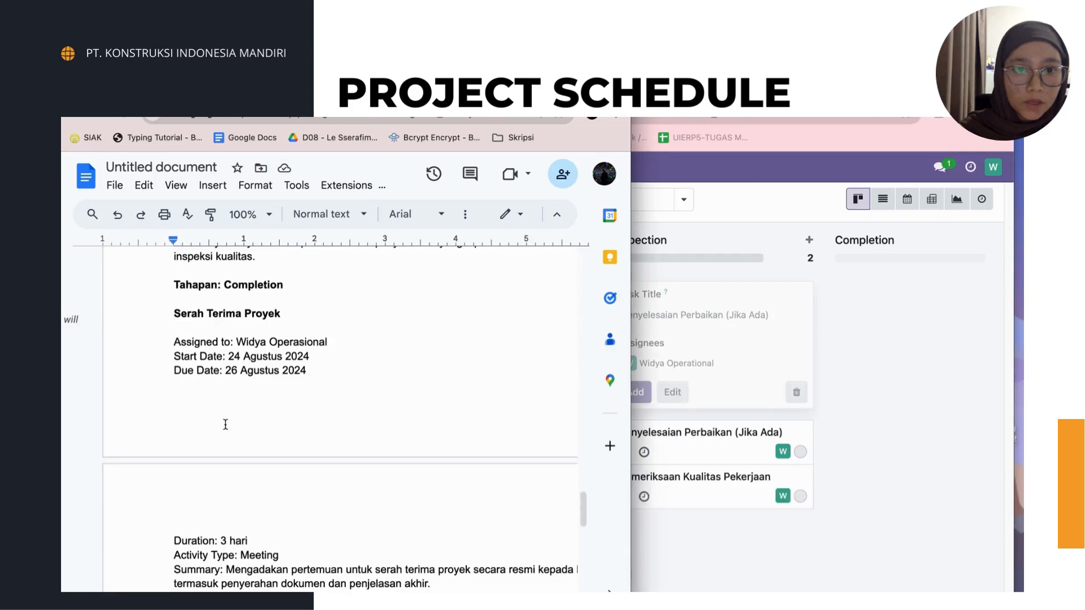
scroll(226, 407, "up", 3)
scroll(229, 372, "up", 3)
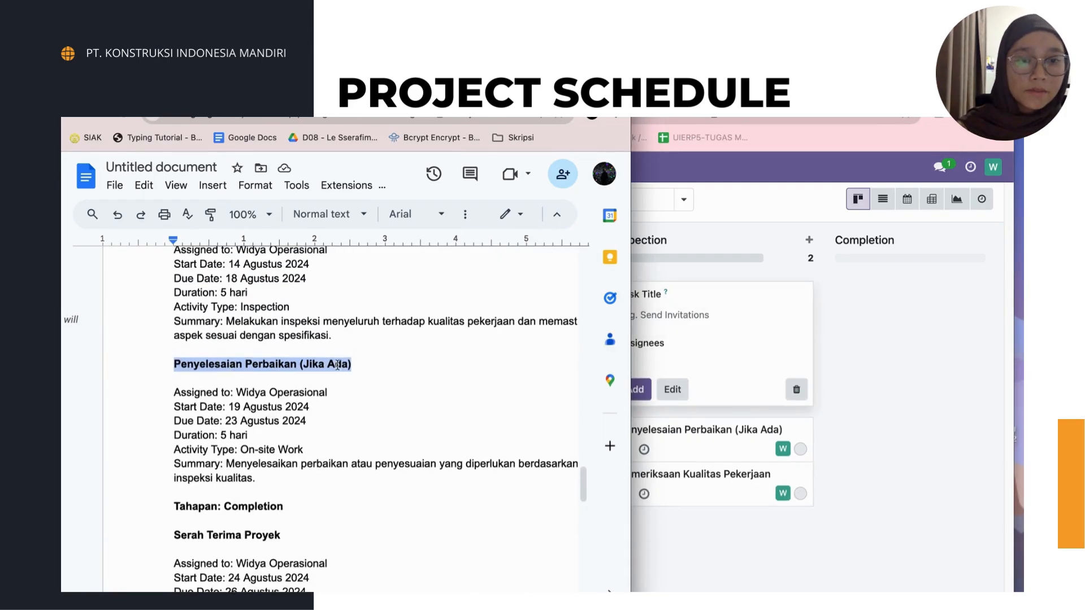
left_click(952, 286)
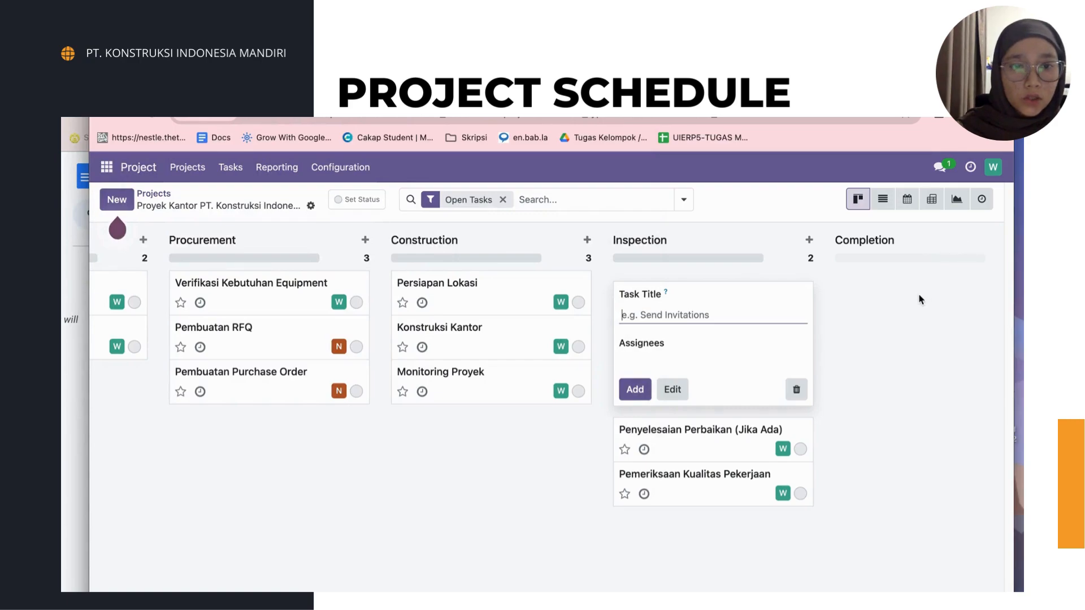
scroll(919, 295, "right", 2)
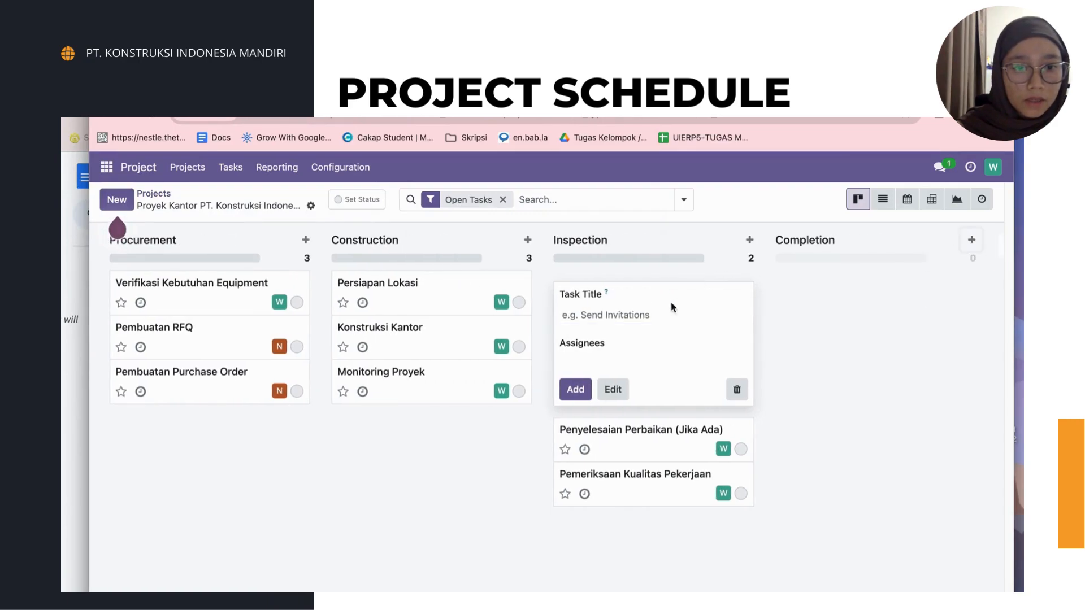
left_click(76, 435)
scroll(237, 452, "down", 3)
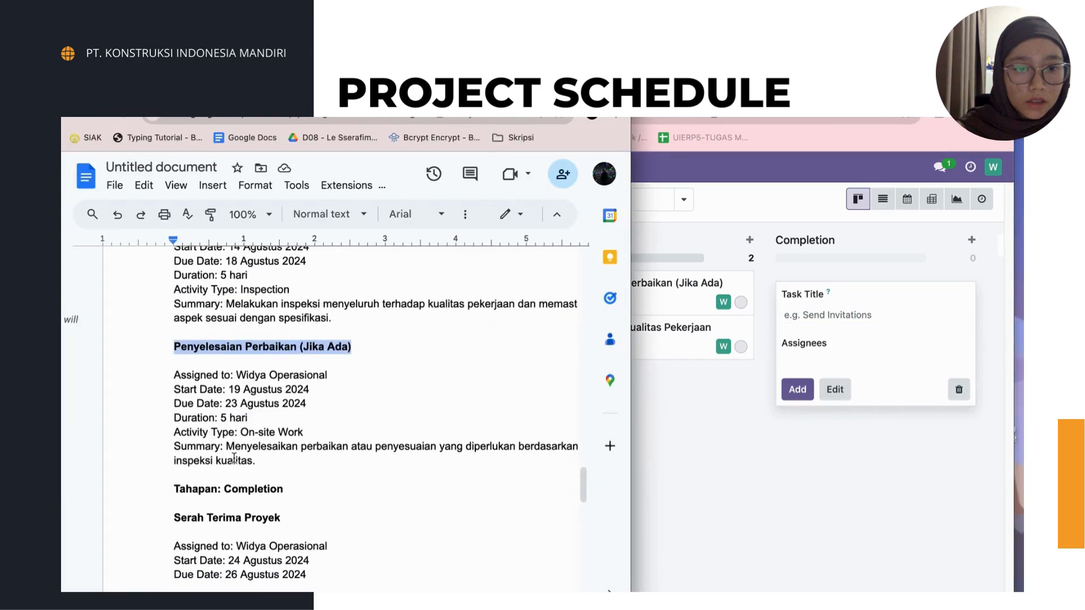
left_click_drag(282, 456, 182, 449)
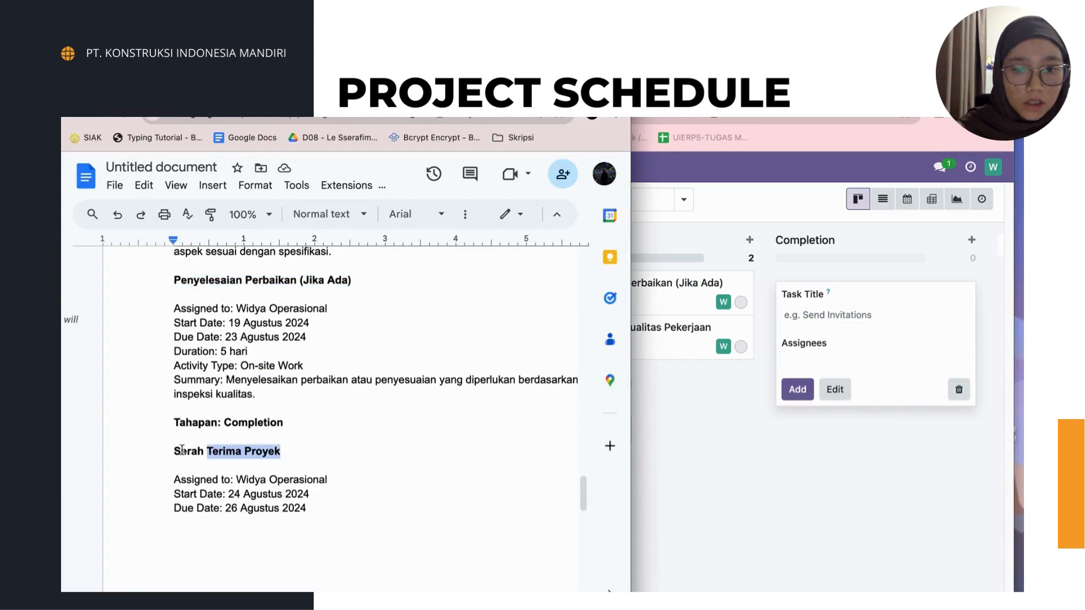
left_click(840, 310)
type("Serah Terima Proyek")
left_click(829, 364)
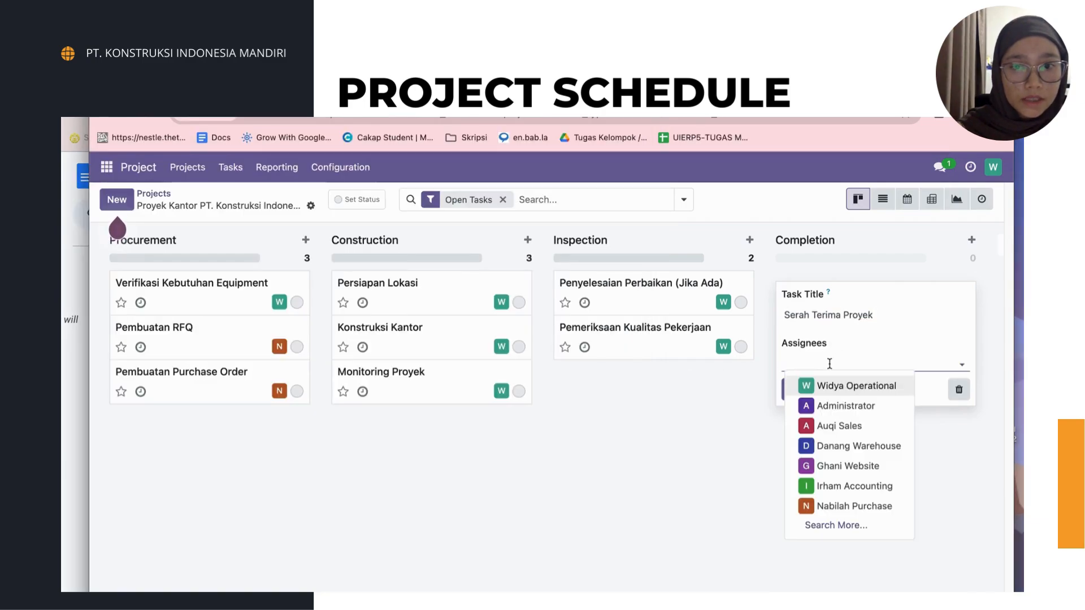
left_click(835, 387)
left_click(798, 393)
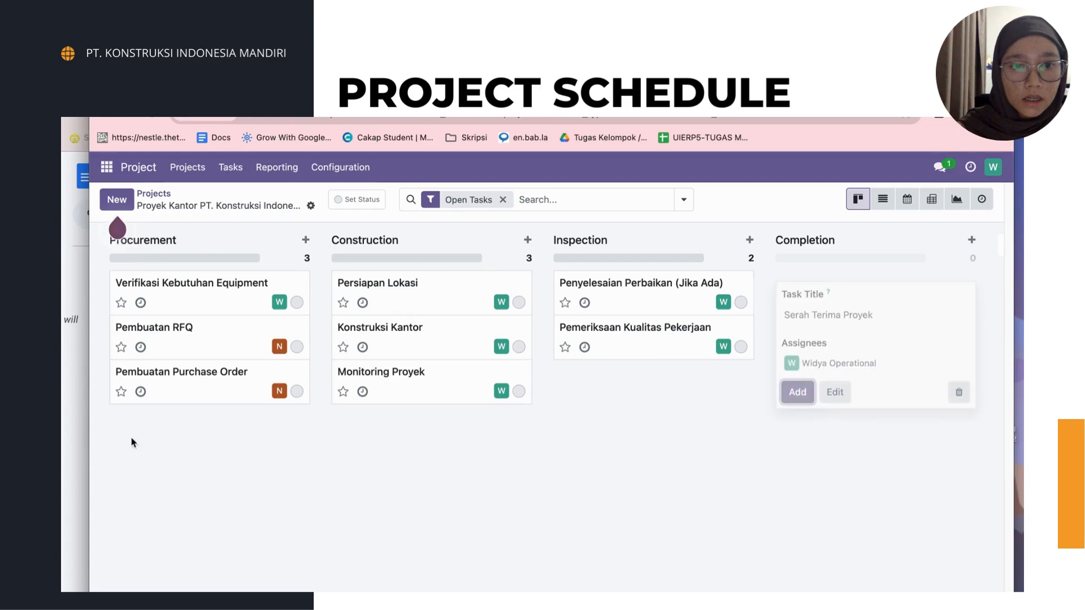
- Add the task Dokumentasi Akhir Proyek to the Completion stage, copying its title from the plan document, with the operational user as assignee
left_click(70, 473)
scroll(316, 447, "down", 5)
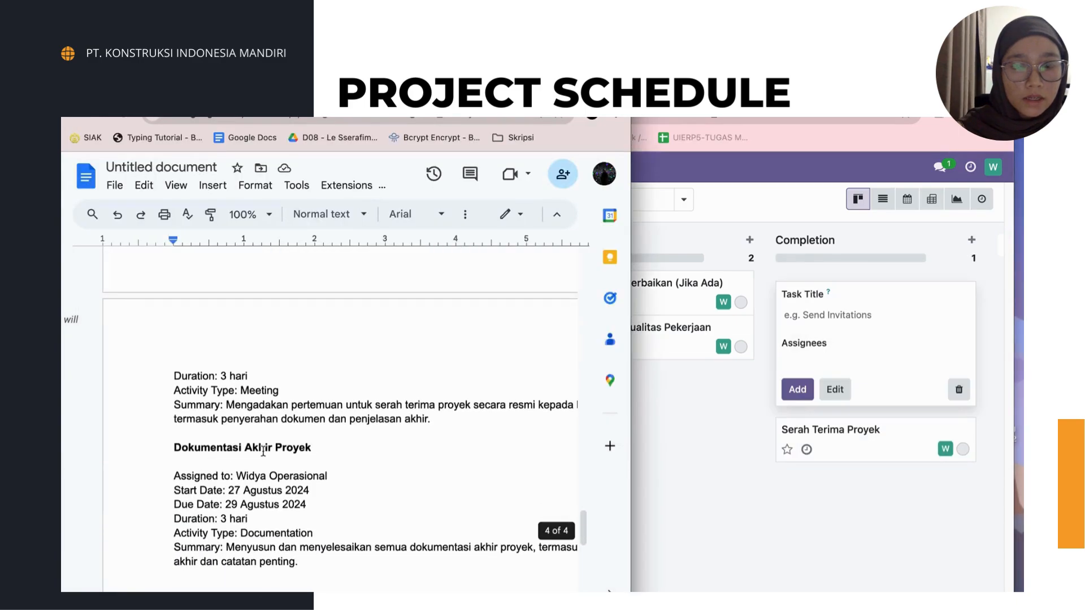
left_click_drag(241, 448, 175, 447)
key("ctrl+c")
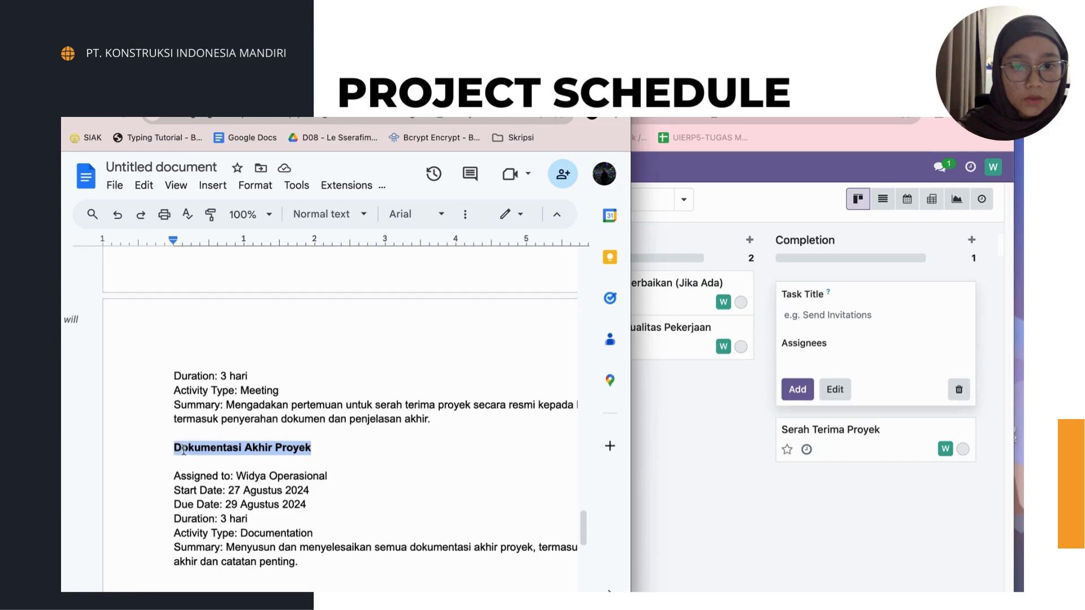
left_click(846, 315)
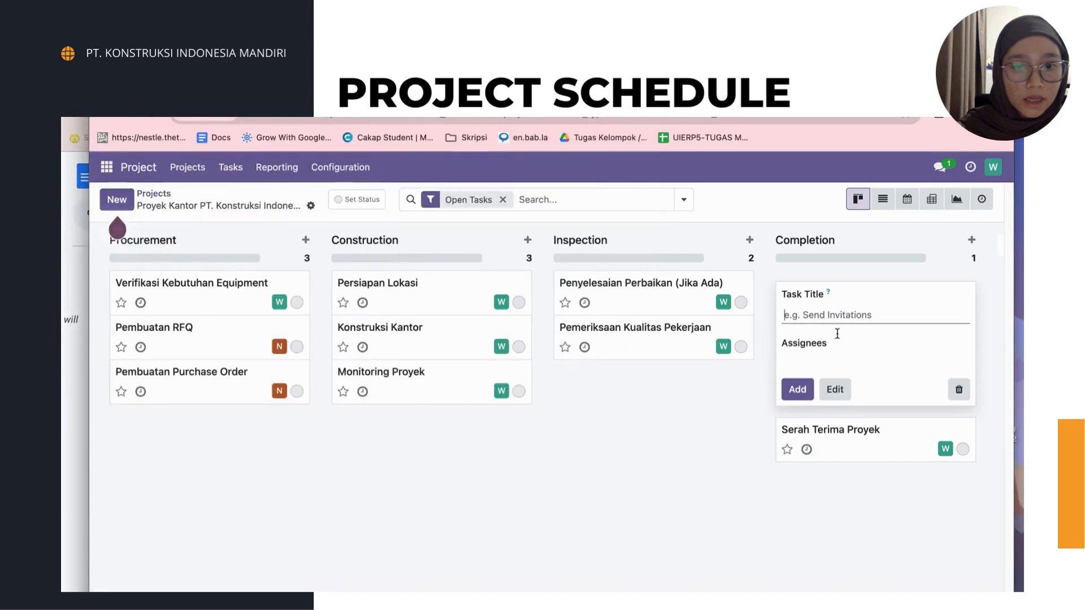
key("ctrl+v")
left_click(828, 360)
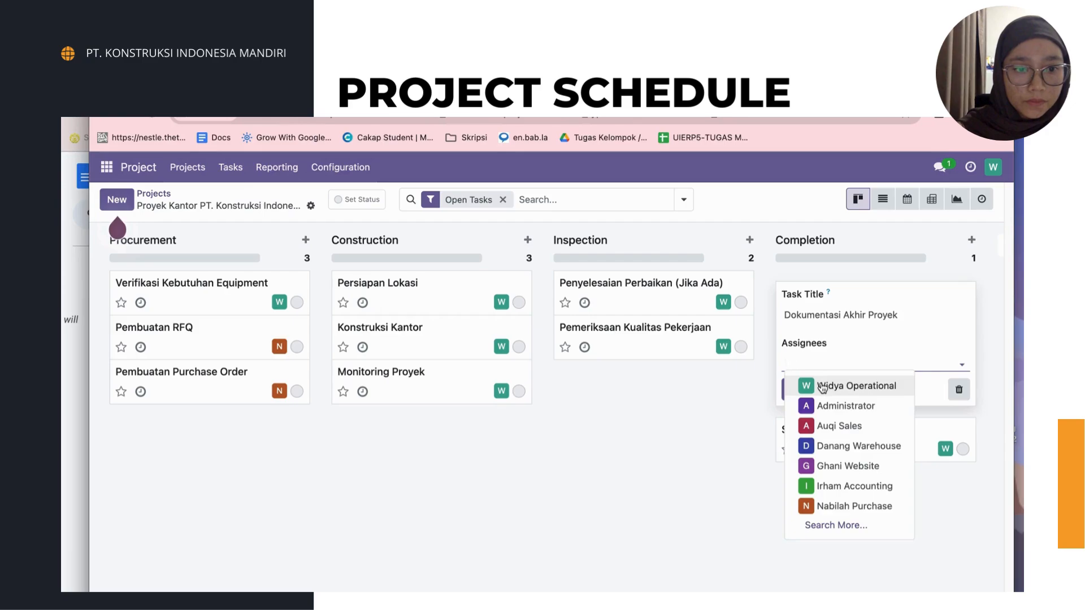
left_click(822, 387)
left_click(798, 391)
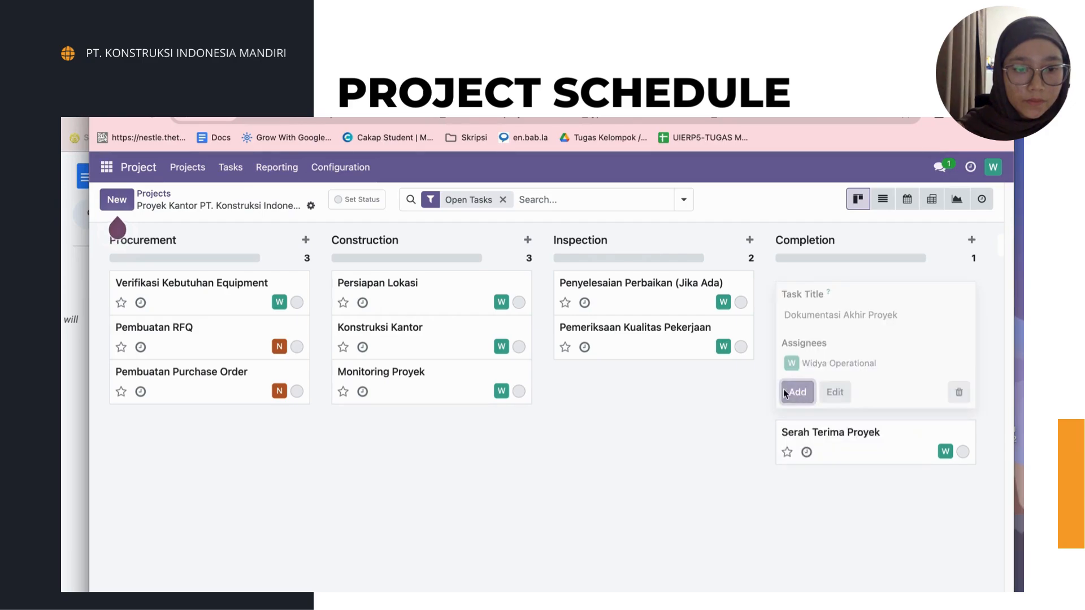
- Review the plan document for remaining tasks, from the Completion stage back to the start of Planning
left_click(75, 394)
scroll(317, 449, "down", 4)
scroll(317, 451, "up", 7)
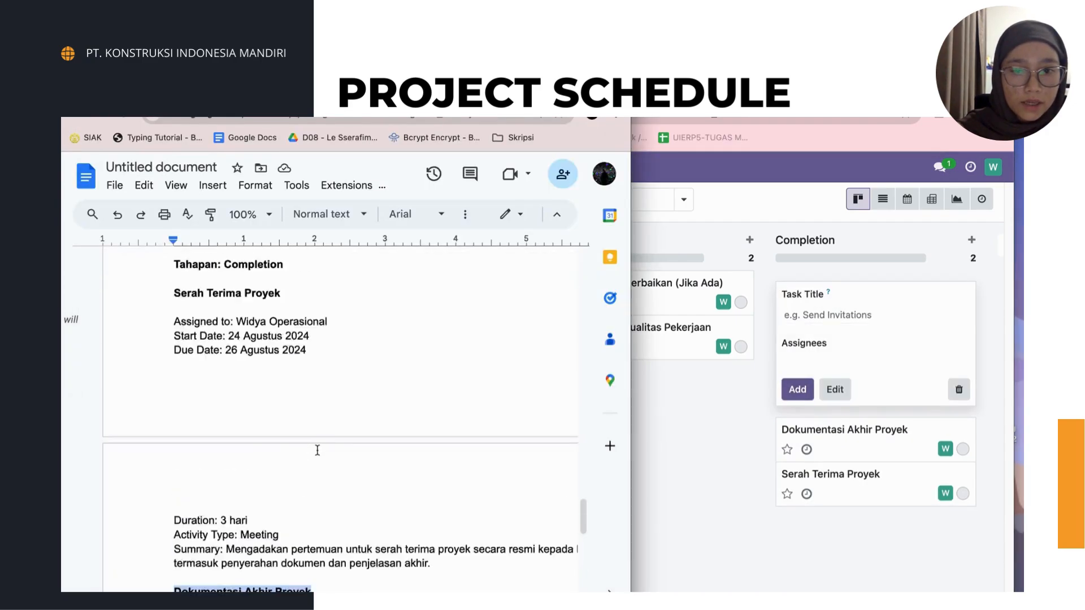
scroll(317, 450, "up", 15)
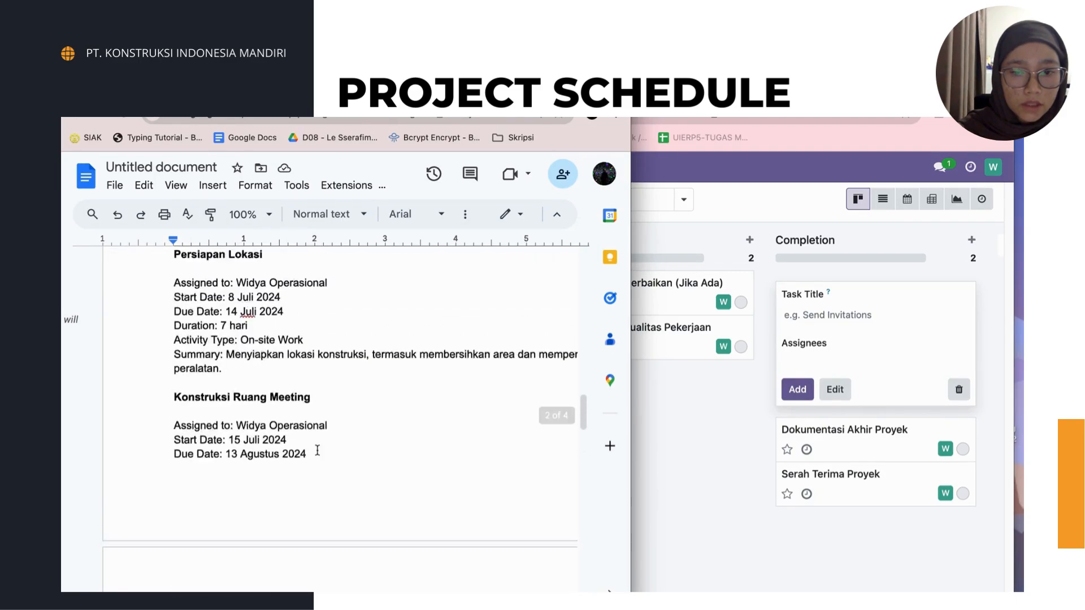
scroll(317, 450, "up", 15)
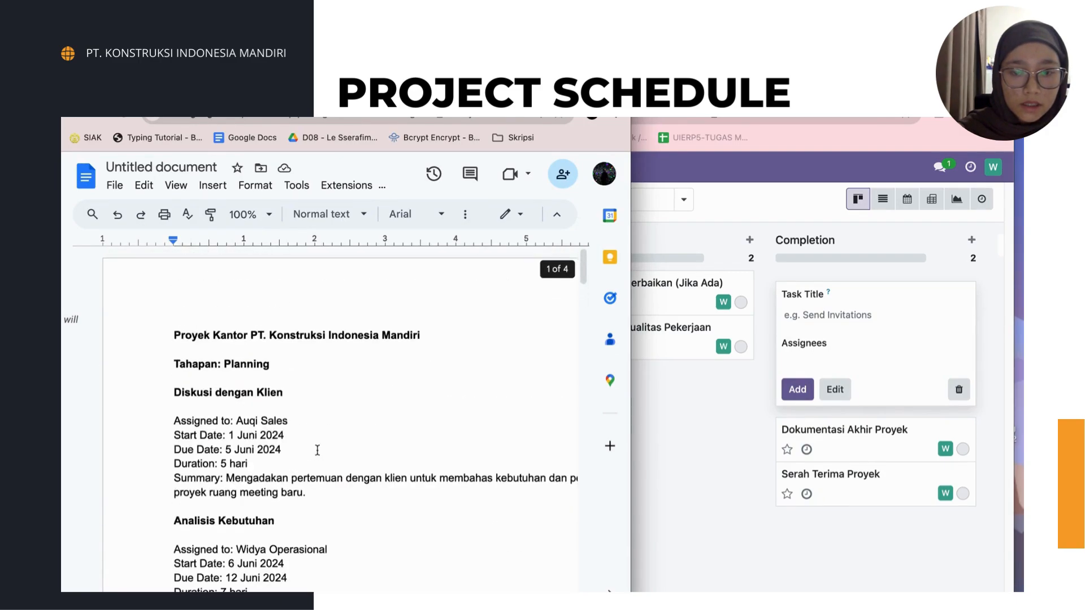
- Return to the project board, close the blank task form in Completion and open the task Pemeriksaan Kualitas Pekerjaan
left_click(730, 411)
scroll(680, 418, "left", 5)
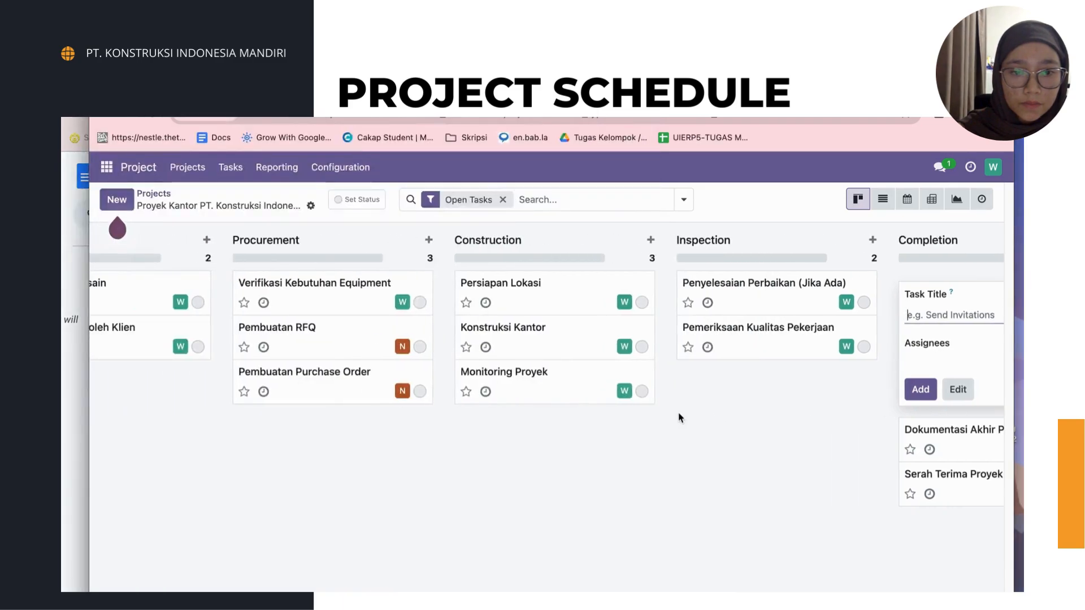
scroll(884, 474, "right", 4)
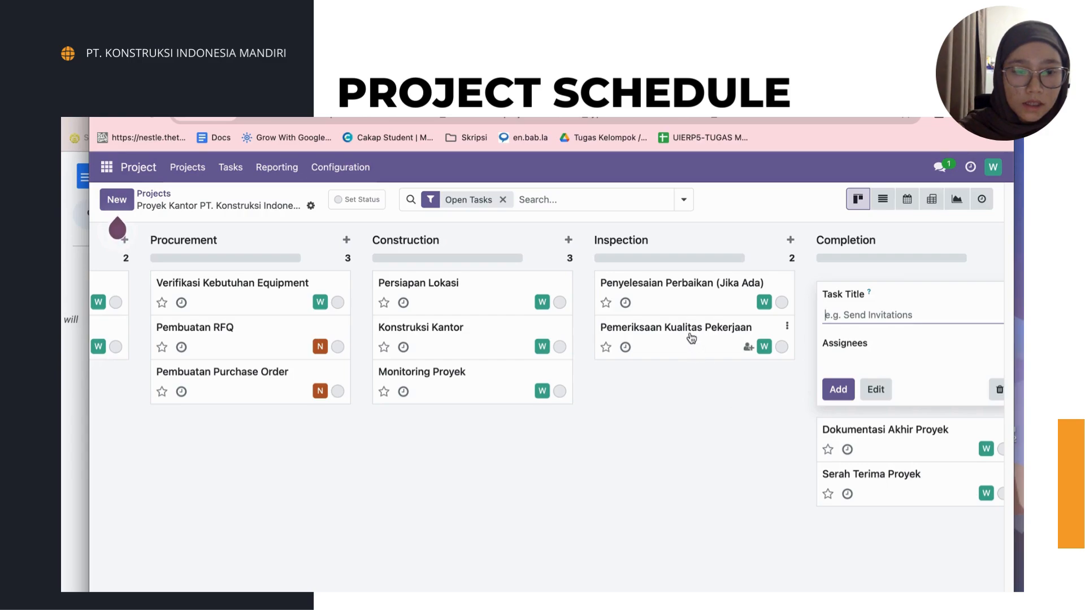
key("Escape")
left_click(698, 289)
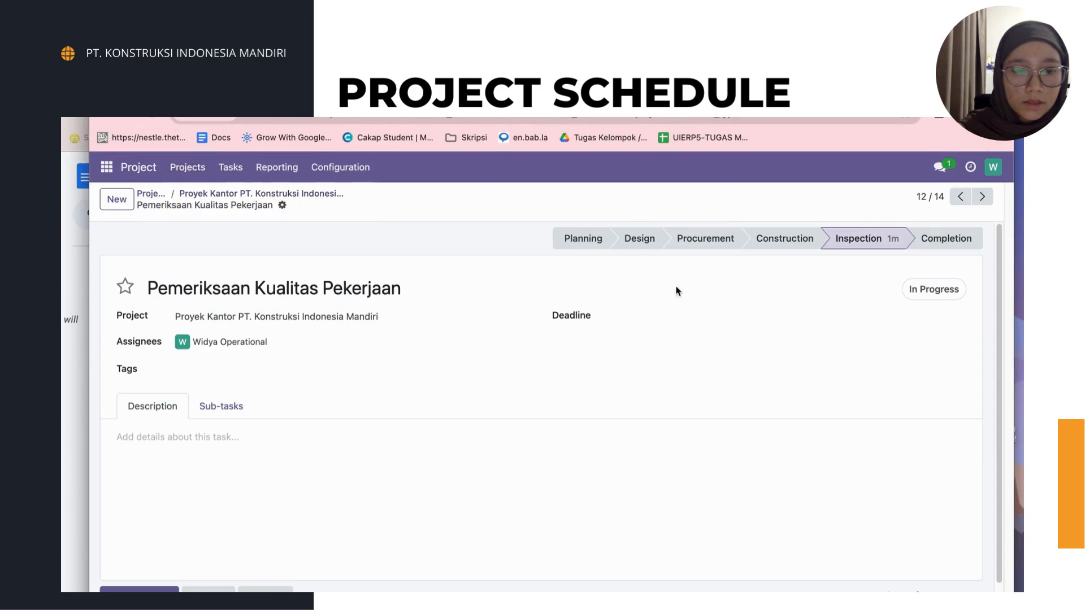
- Return to the project board, put Pemeriksaan Kualitas Pekerjaan first in the Inspection stage and reposition the Serah Terima Proyek card
key("alt+Left")
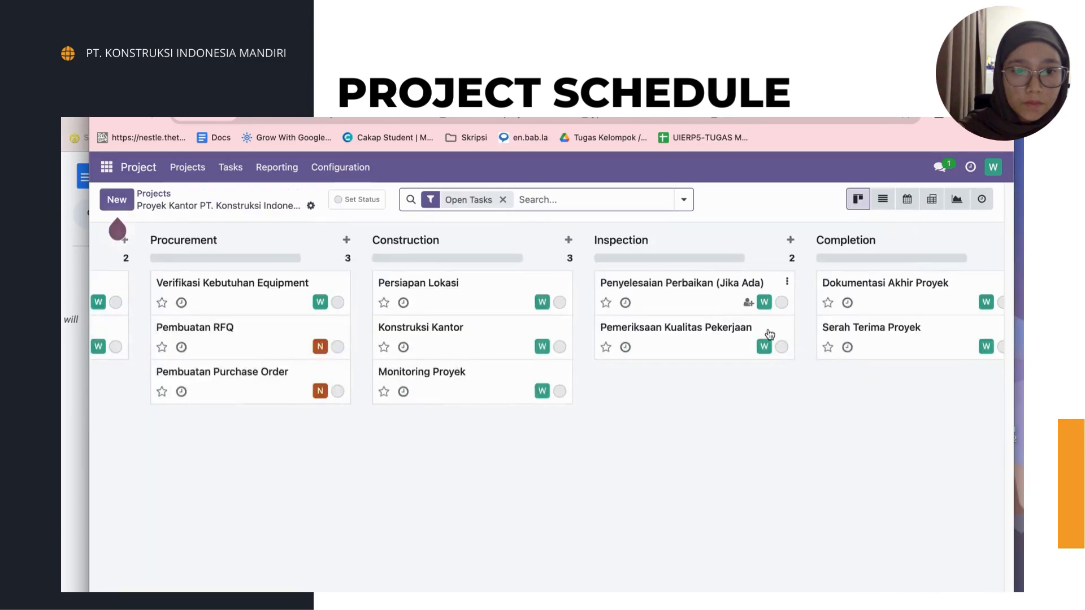
left_click_drag(658, 327, 672, 280)
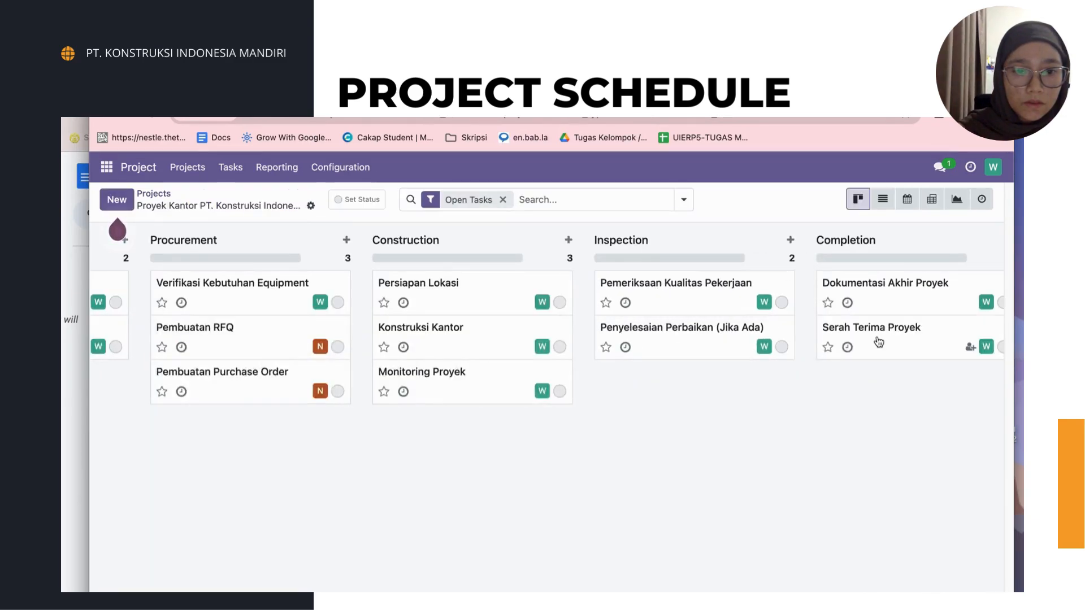
left_click_drag(870, 332, 672, 316)
scroll(635, 365, "left", 10)
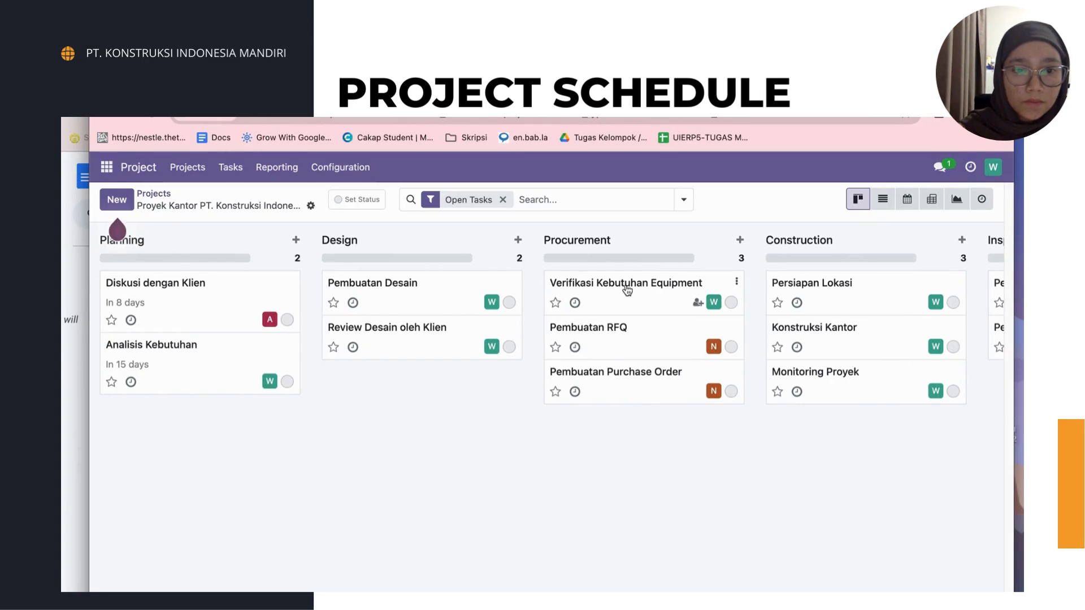
- Open the Procurement task Verifikasi Kebutuhan Equipment, consult the plan document and set its deadline to 06/30/2024
left_click(628, 290)
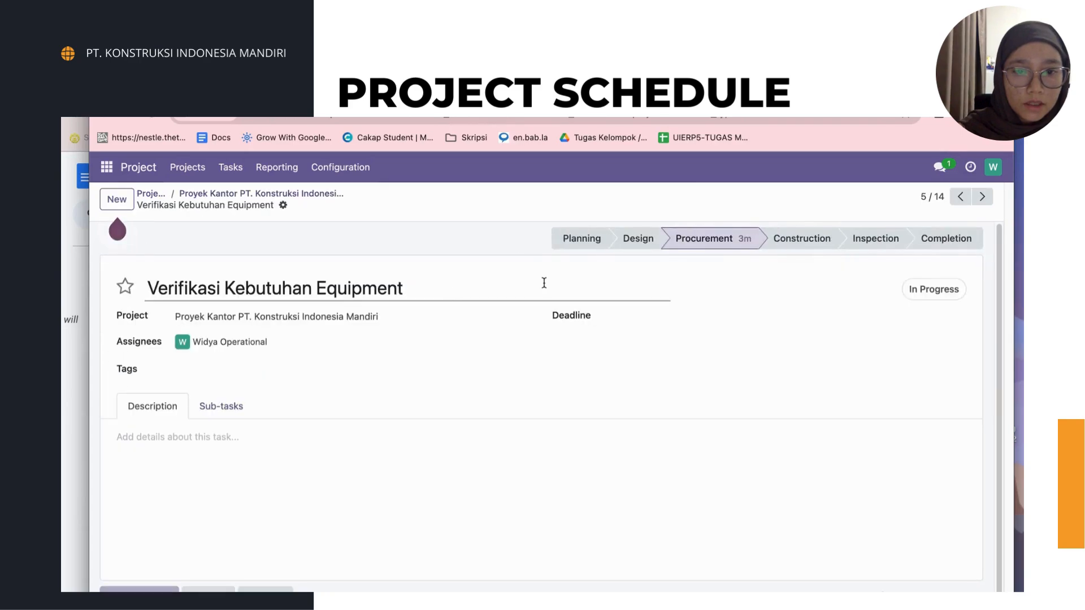
left_click(83, 395)
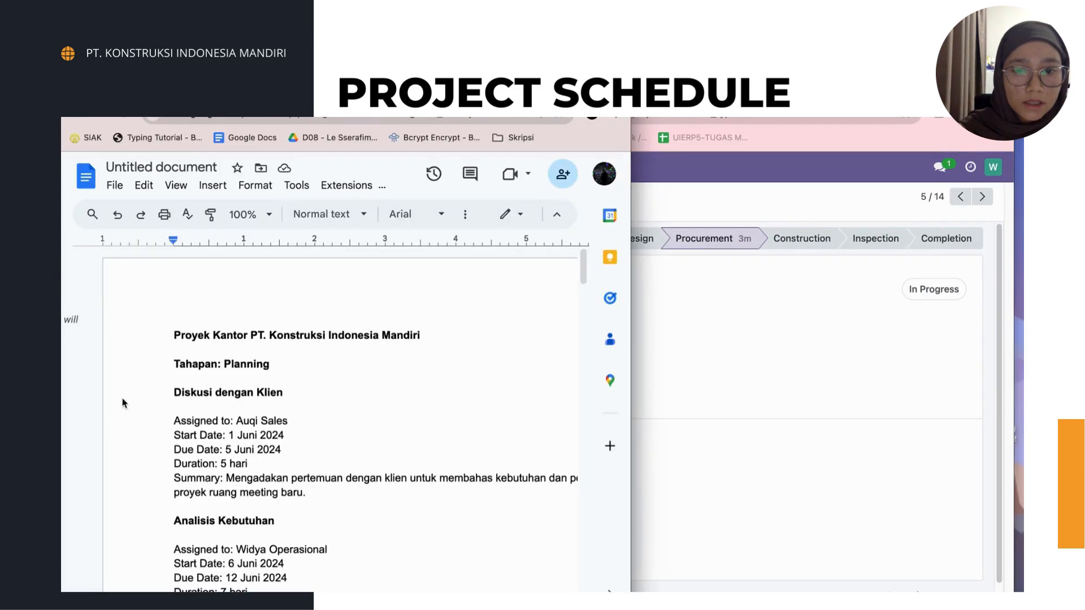
scroll(234, 423, "down", 15)
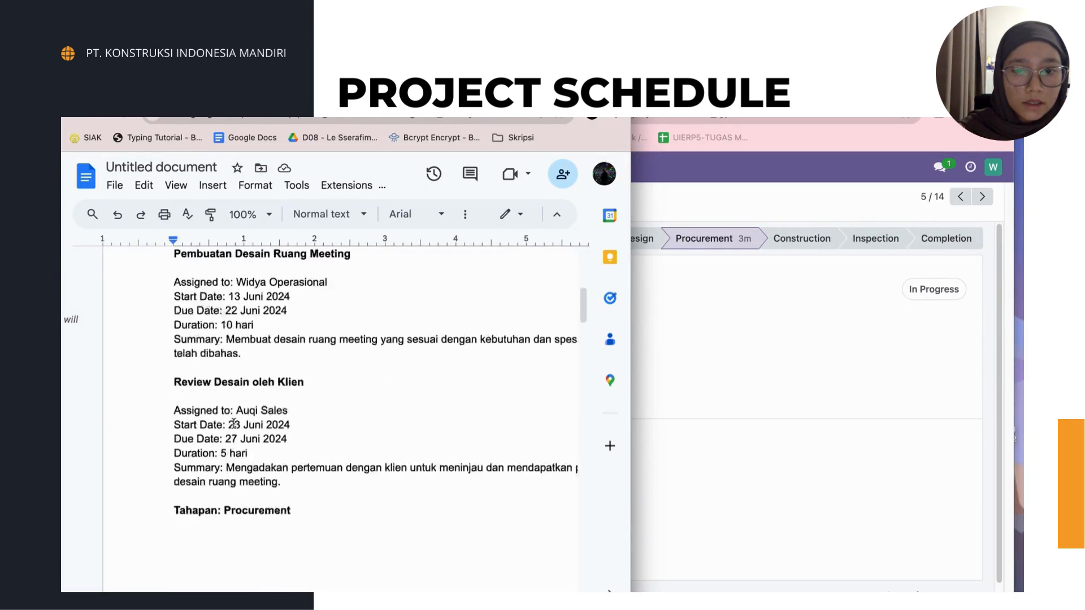
left_click(735, 390)
left_click(622, 321)
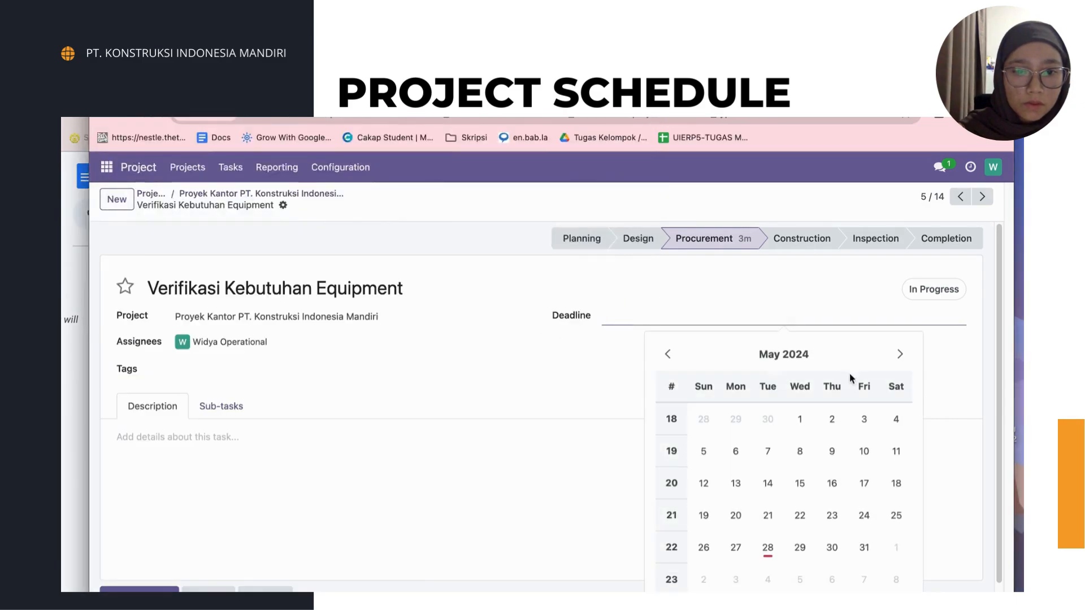
left_click(899, 354)
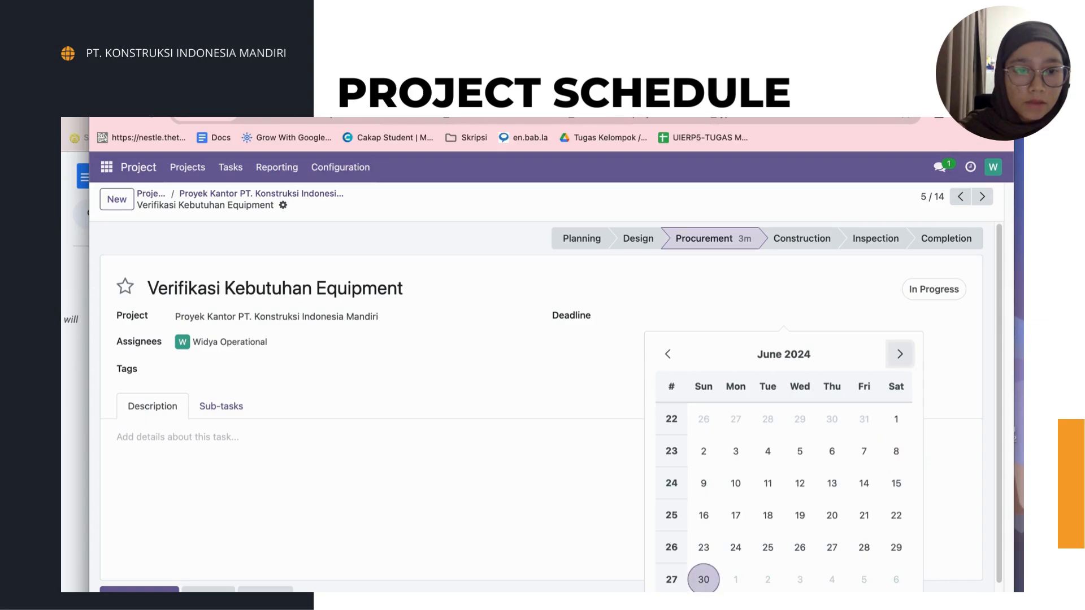
left_click(703, 579)
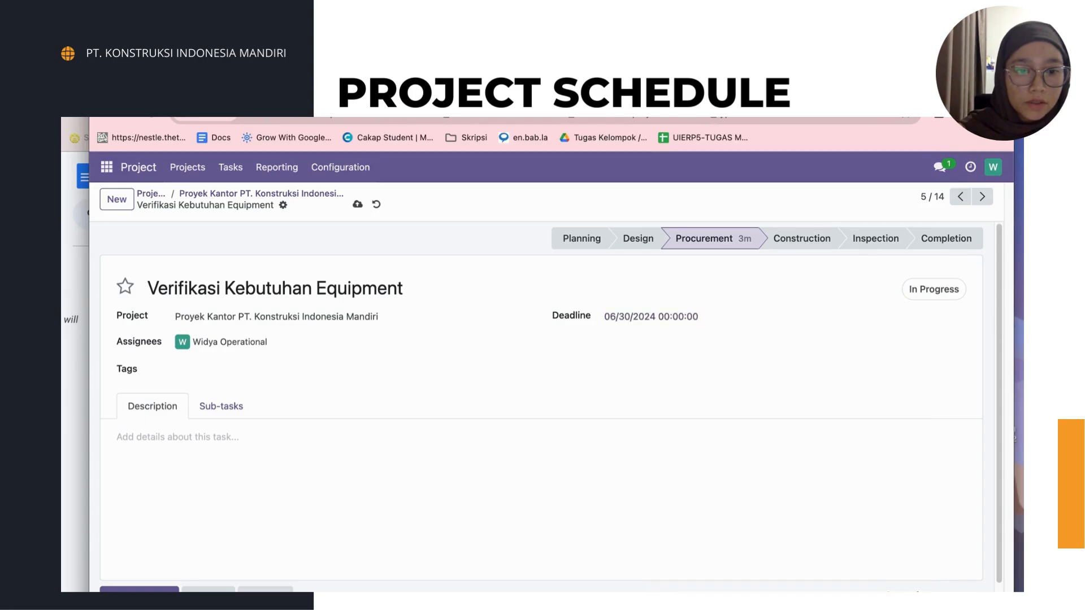
- Copy the Verifikasi Kebutuhan Equipment summary text from the plan document into the task's description and save the task
left_click(69, 438)
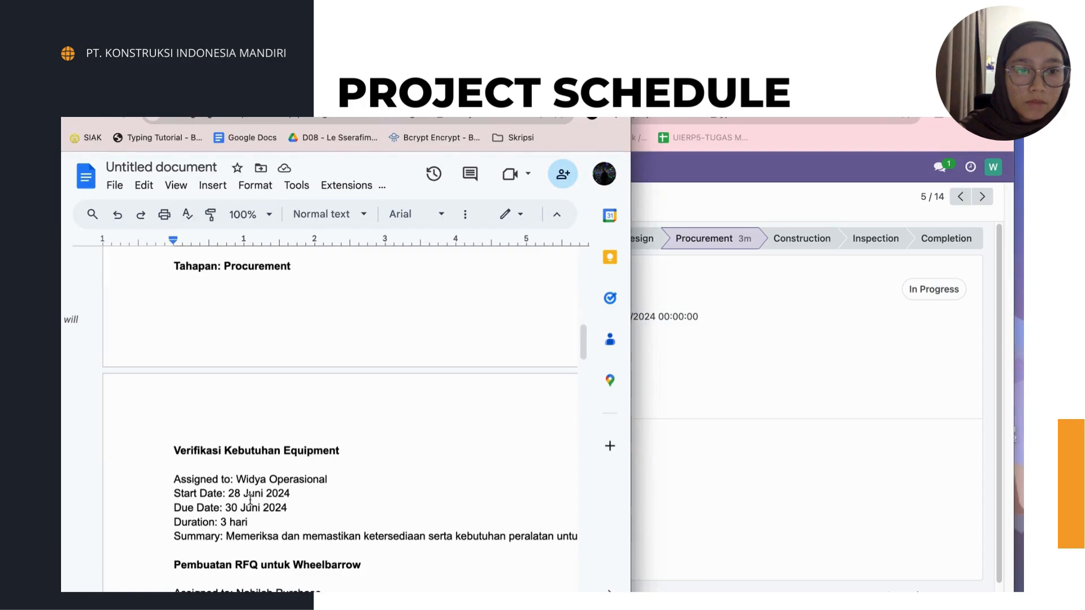
scroll(251, 499, "down", 3)
left_click_drag(348, 391, 550, 396)
key("super+c")
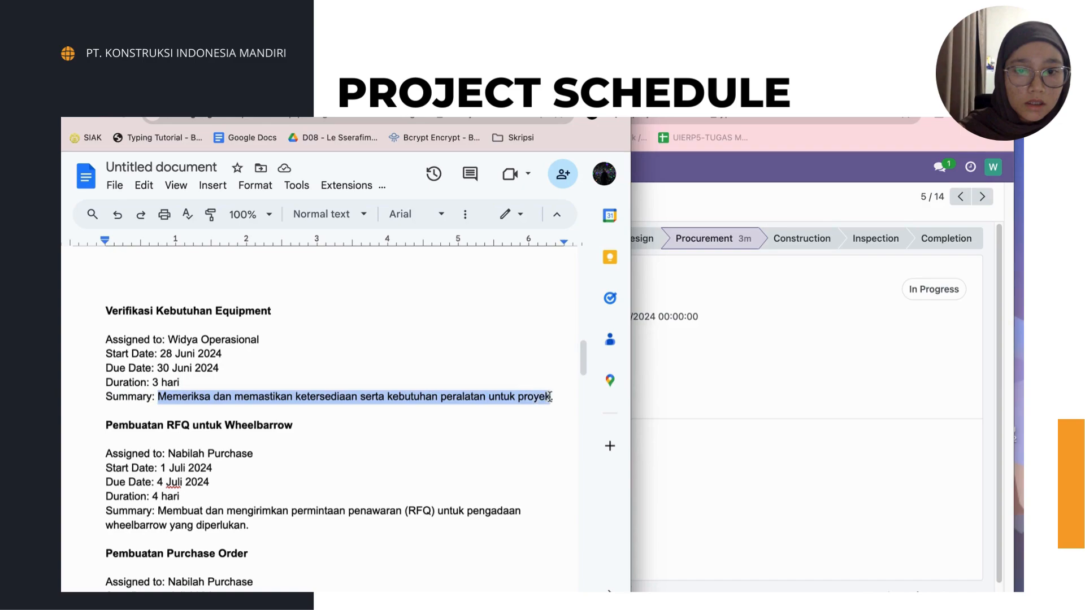
left_click(670, 392)
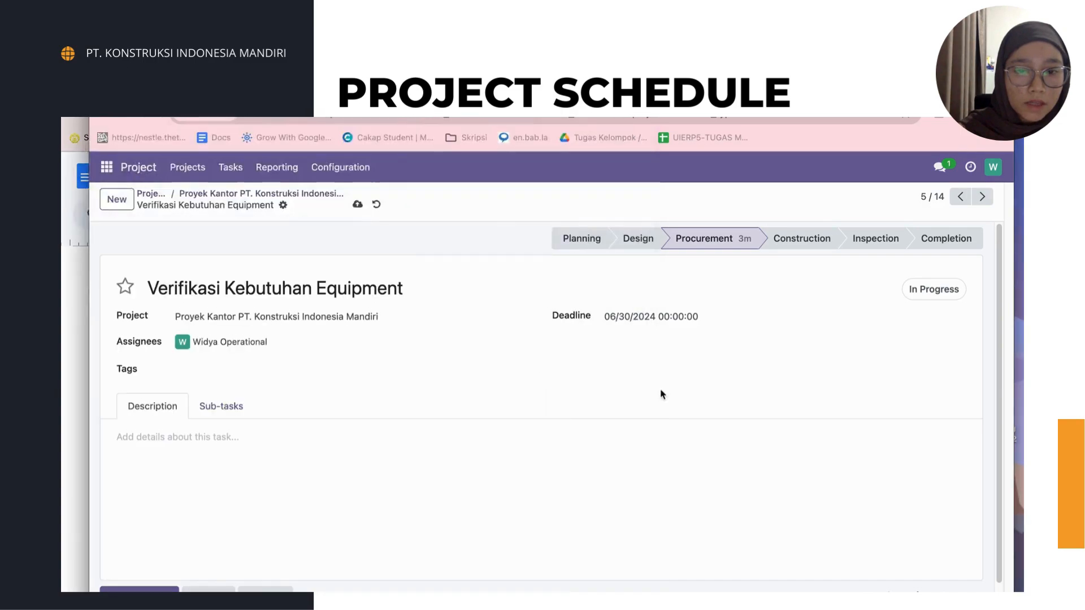
left_click(384, 471)
key("super+v")
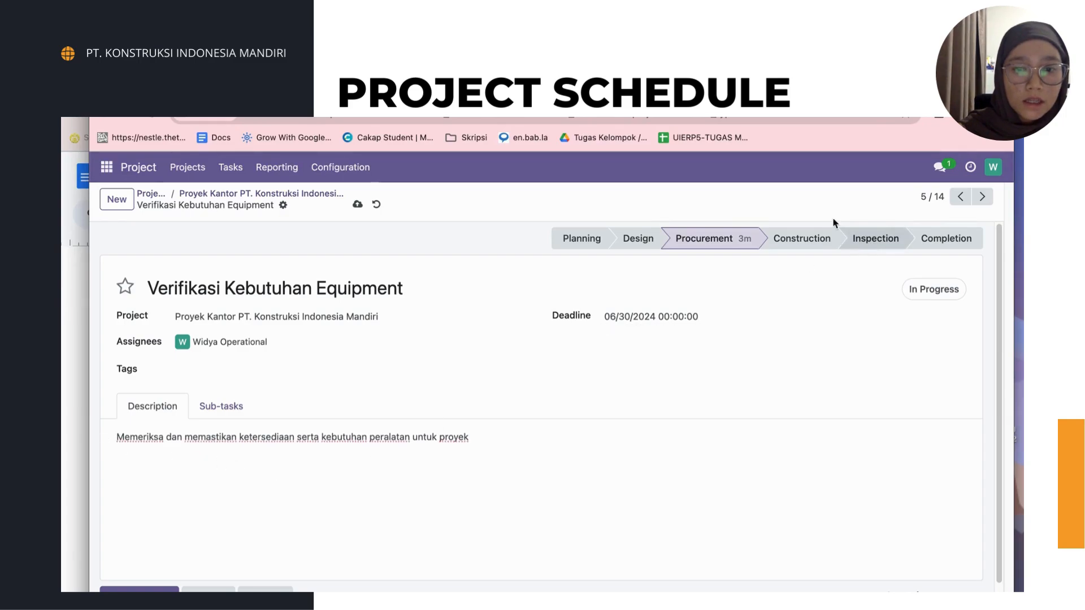
left_click(356, 206)
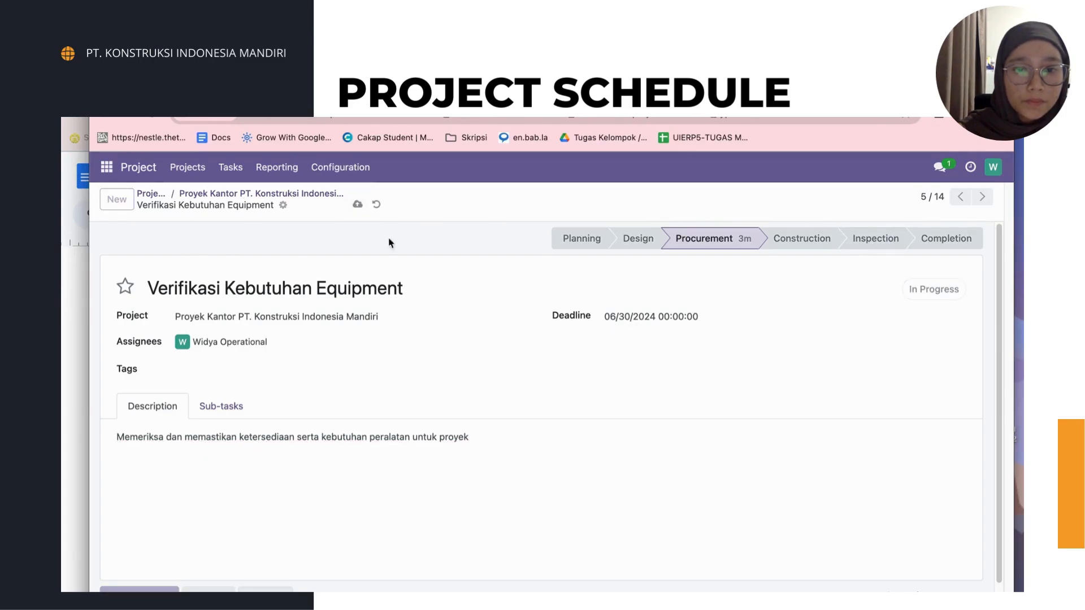
- Open the next task, Pembuatan RFQ, and narrow the project window so the plan document's matching entry shows beside it
left_click(982, 196)
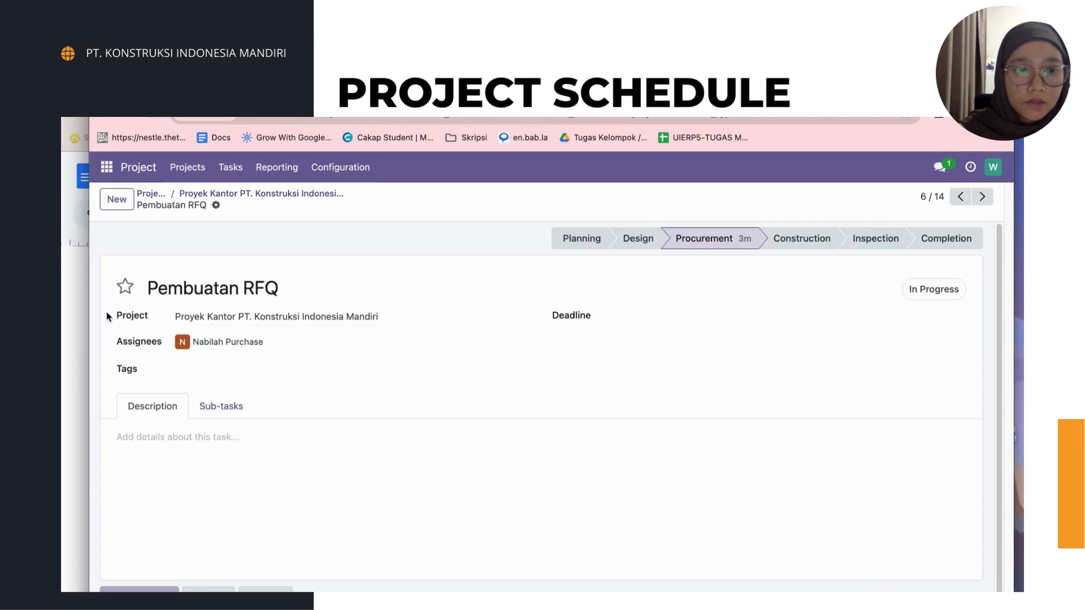
left_click_drag(87, 309, 230, 309)
left_click(180, 390)
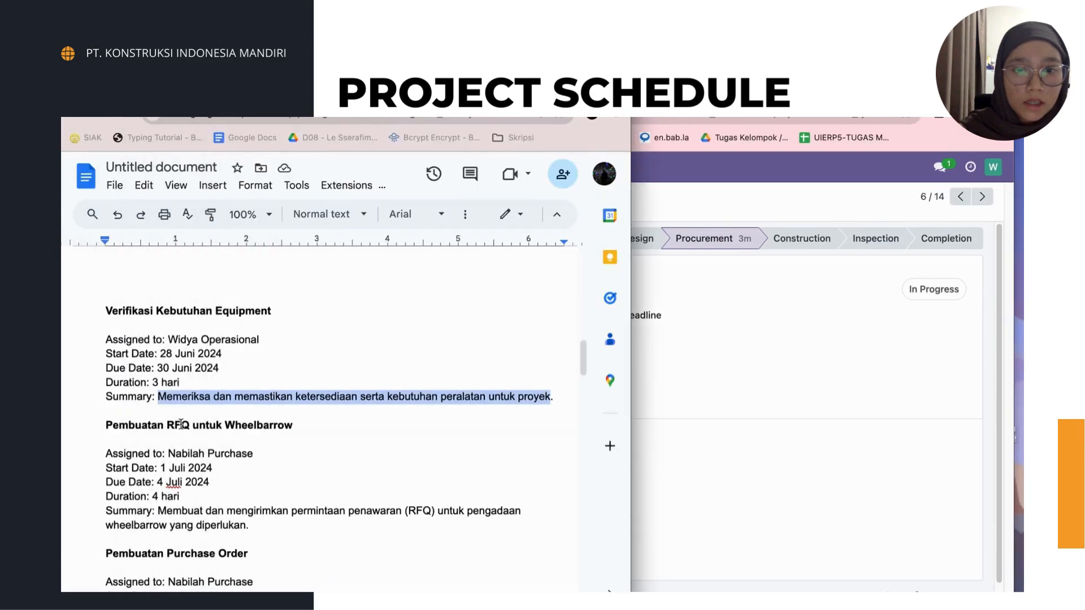
scroll(180, 430, "down", 2)
- Set the deadline of the Pembuatan RFQ task to 07/04/2024
left_click(779, 351)
left_click(741, 316)
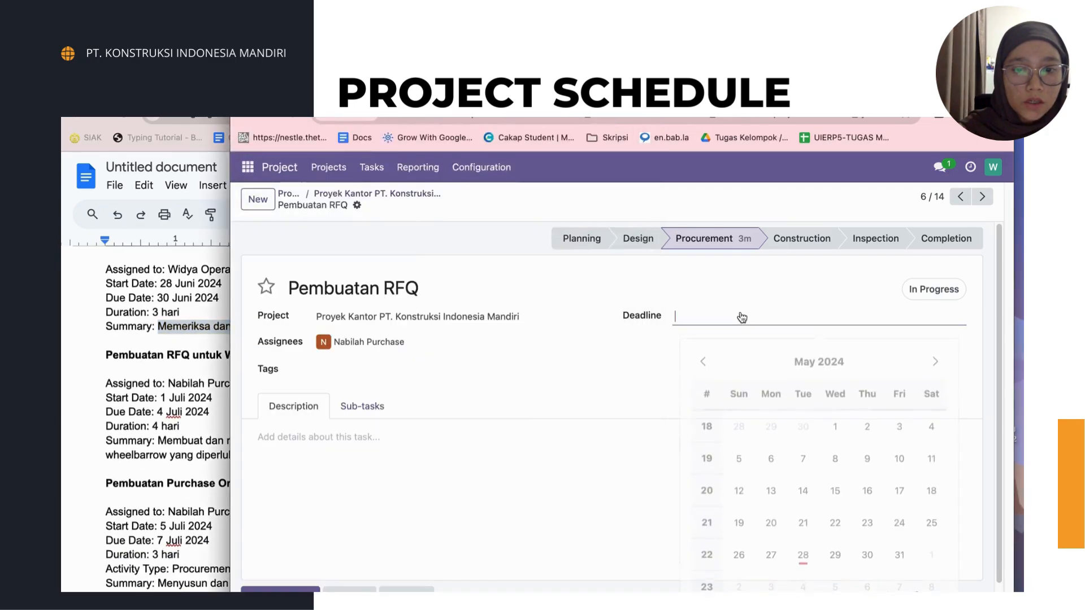
left_click(934, 354)
left_click(934, 355)
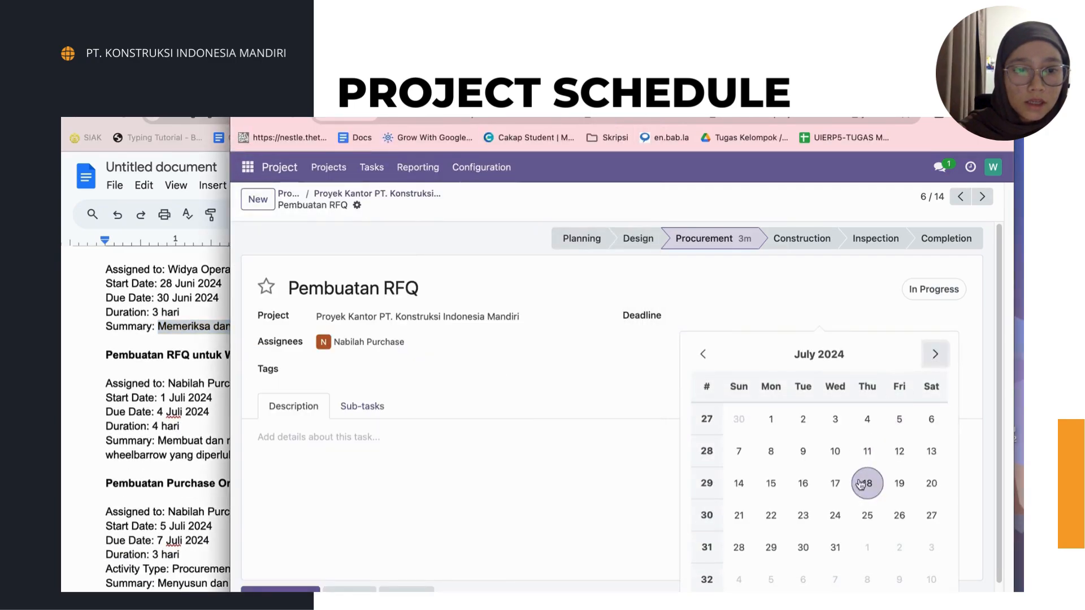
left_click(856, 432)
left_click(625, 436)
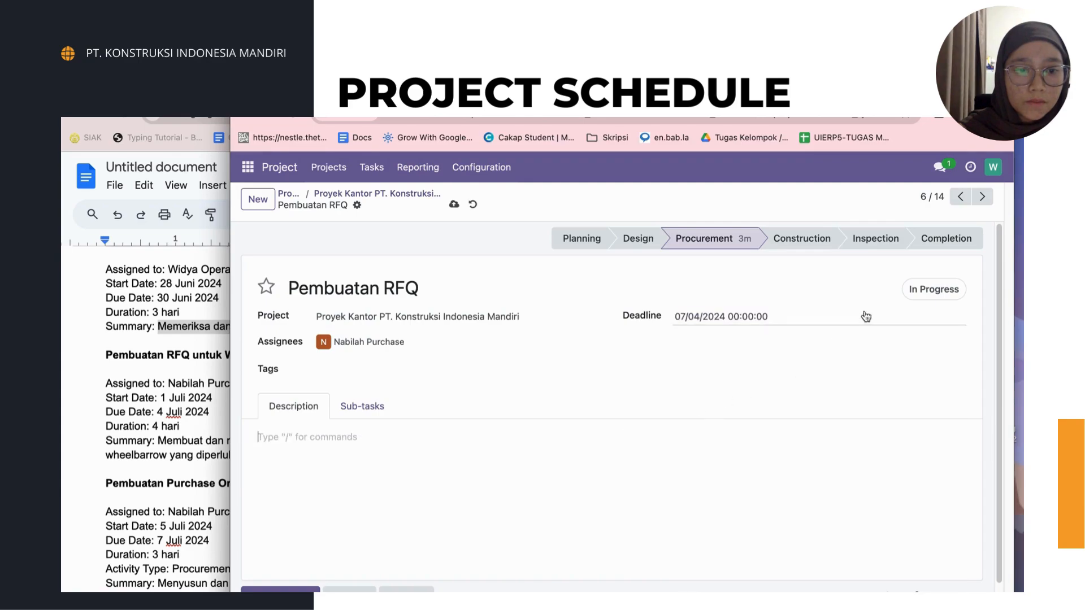
- Advance to the Pembuatan Purchase Order task and set its deadline to 07/07/2024, following the plan document
left_click(976, 201)
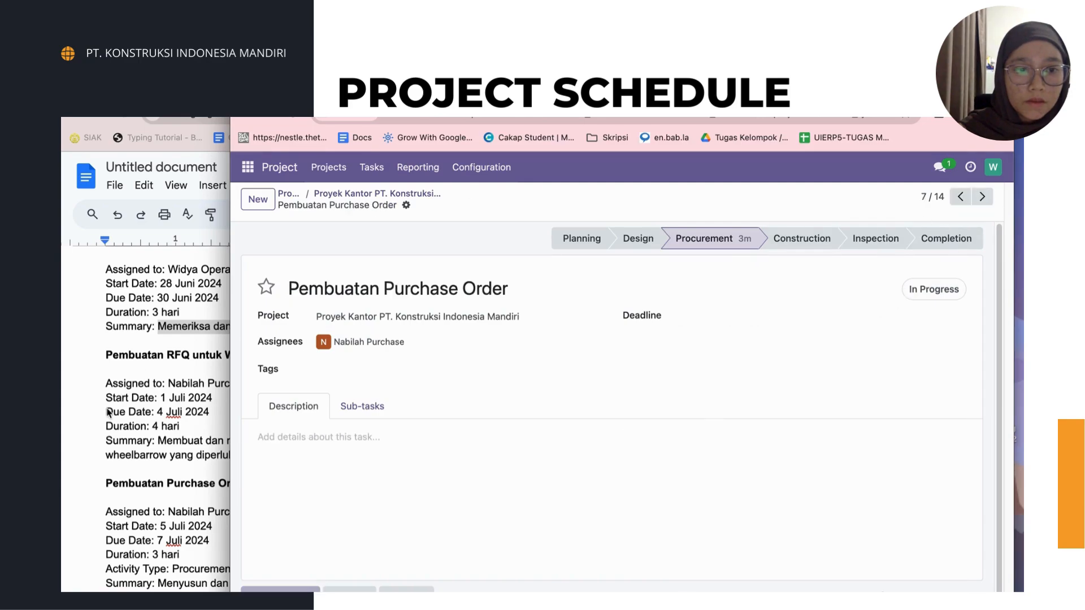
scroll(186, 430, "down", 3)
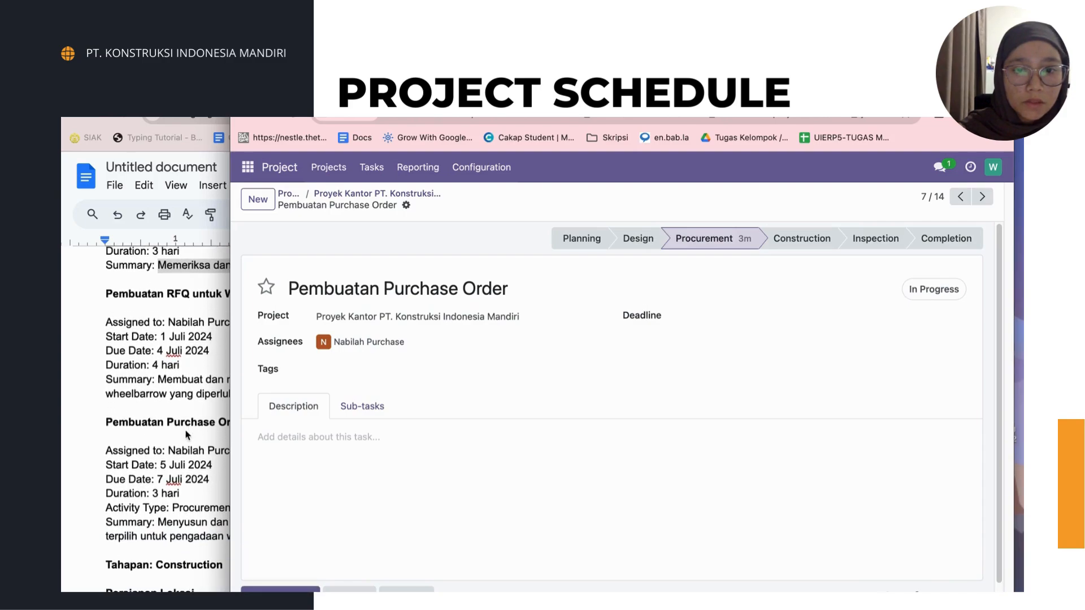
left_click(719, 327)
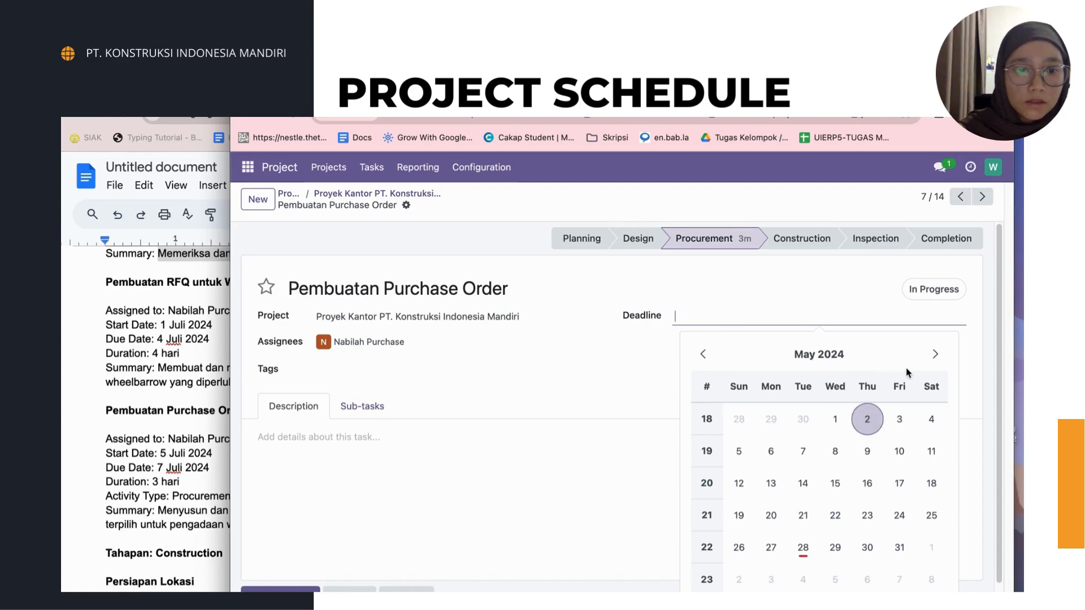
left_click(935, 356)
left_click(935, 356)
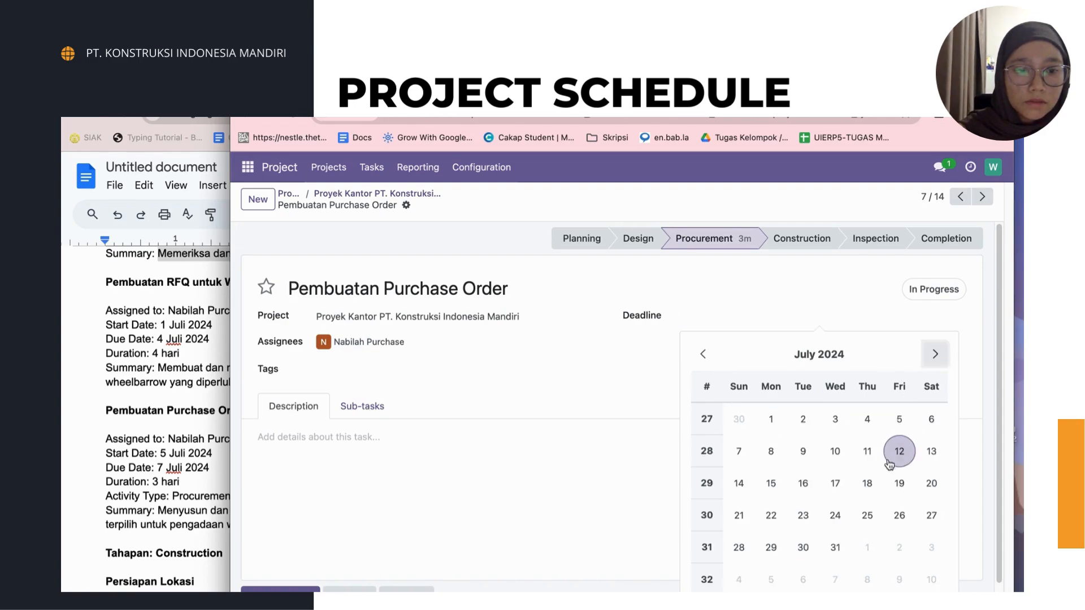
left_click(739, 451)
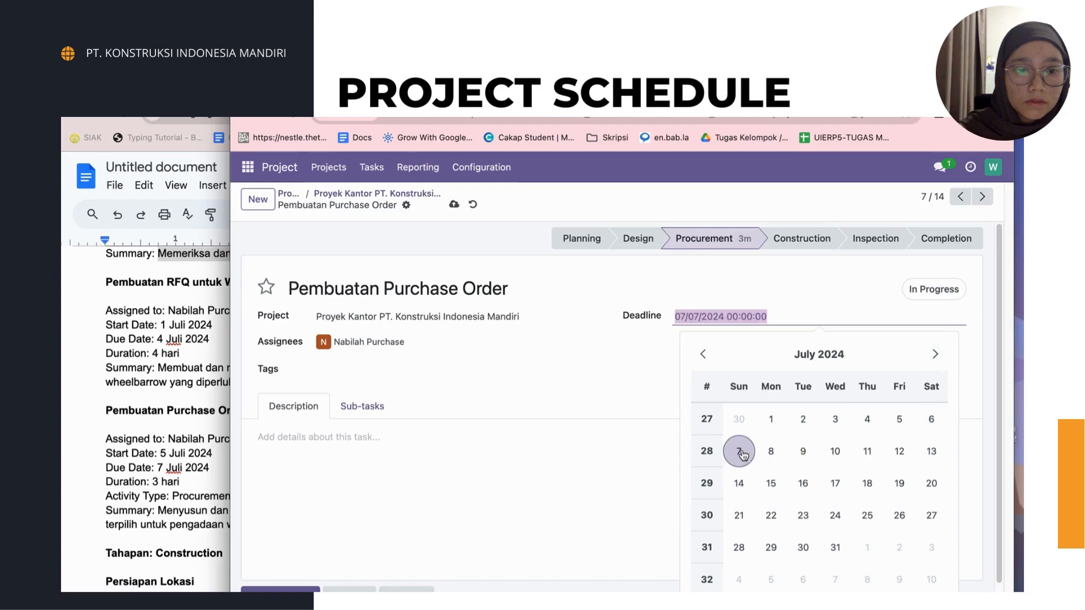
- Advance to the Persiapan Lokasi task and set its deadline to 07/14/2024 according to the plan document
left_click(983, 199)
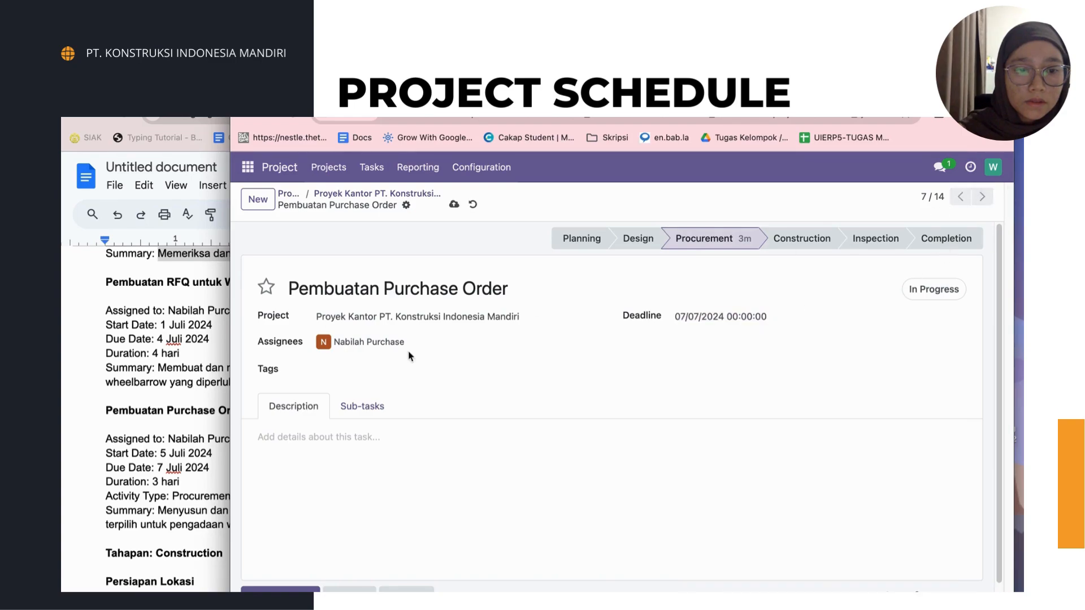
scroll(160, 486, "down", 3)
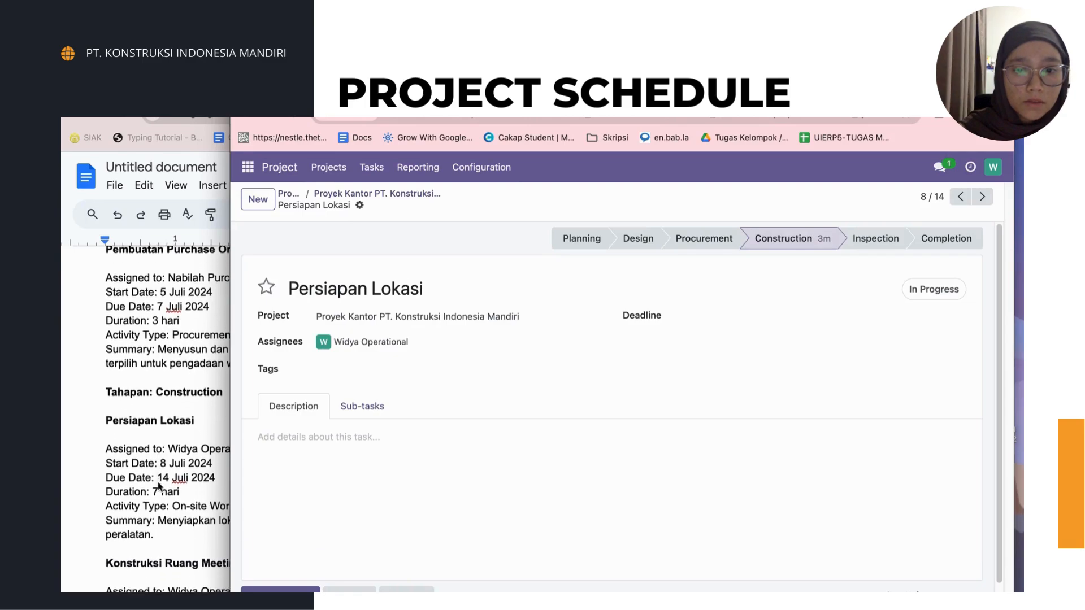
left_click(695, 324)
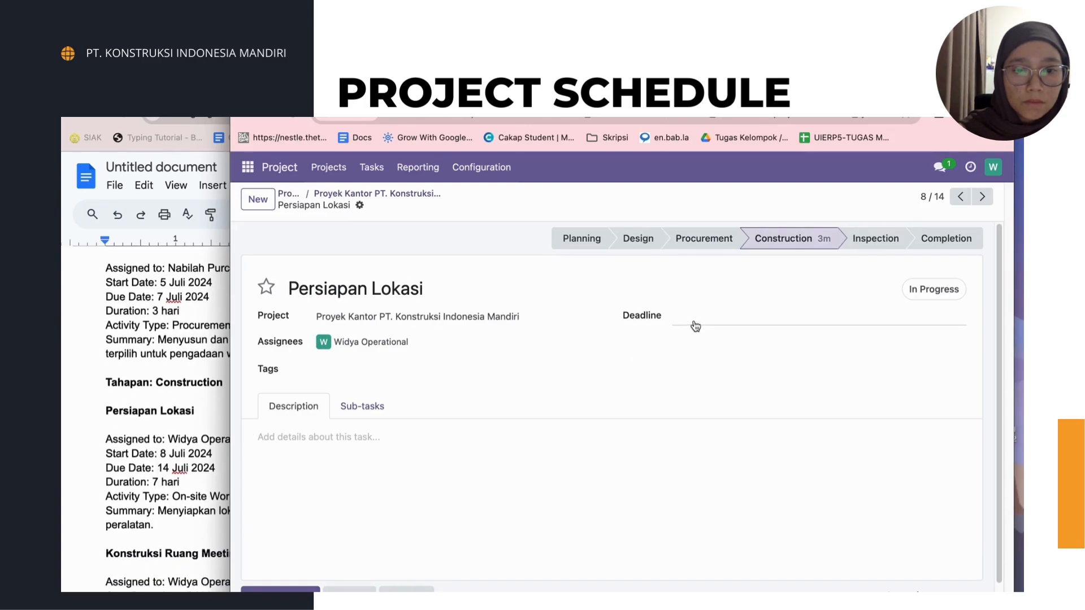
left_click(936, 355)
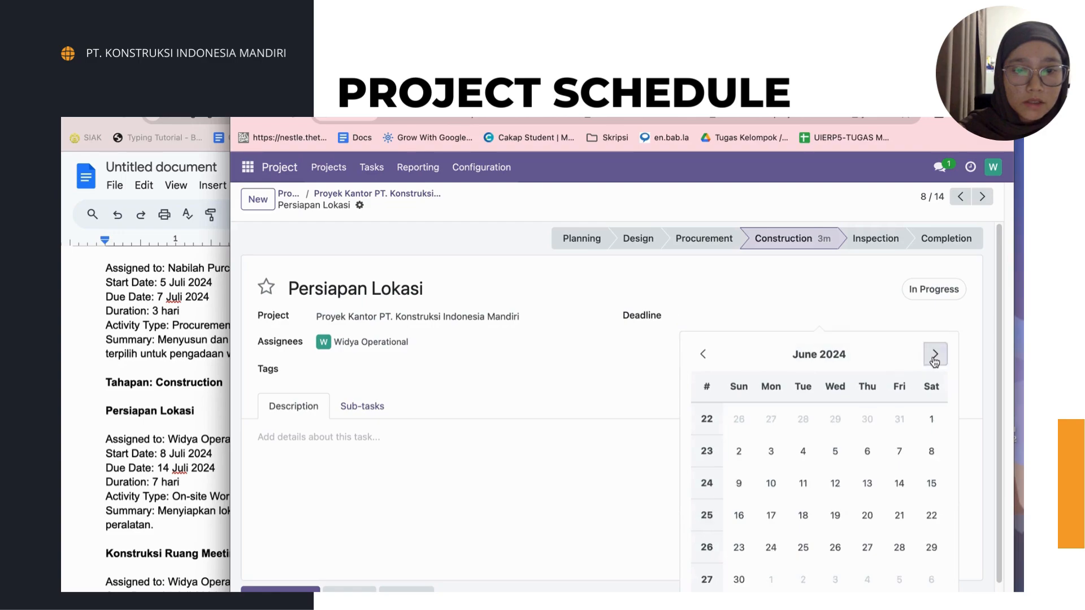
left_click(935, 354)
left_click(738, 484)
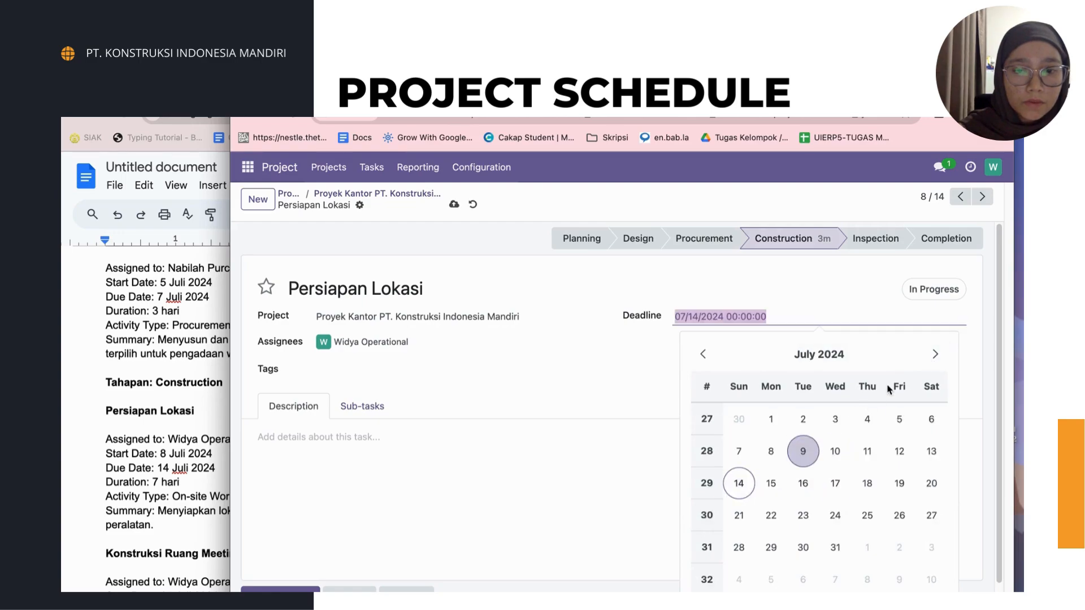
- Advance to the Konstruksi Kantor task and set its deadline to 08/13/2024, as given in the plan document
left_click(981, 198)
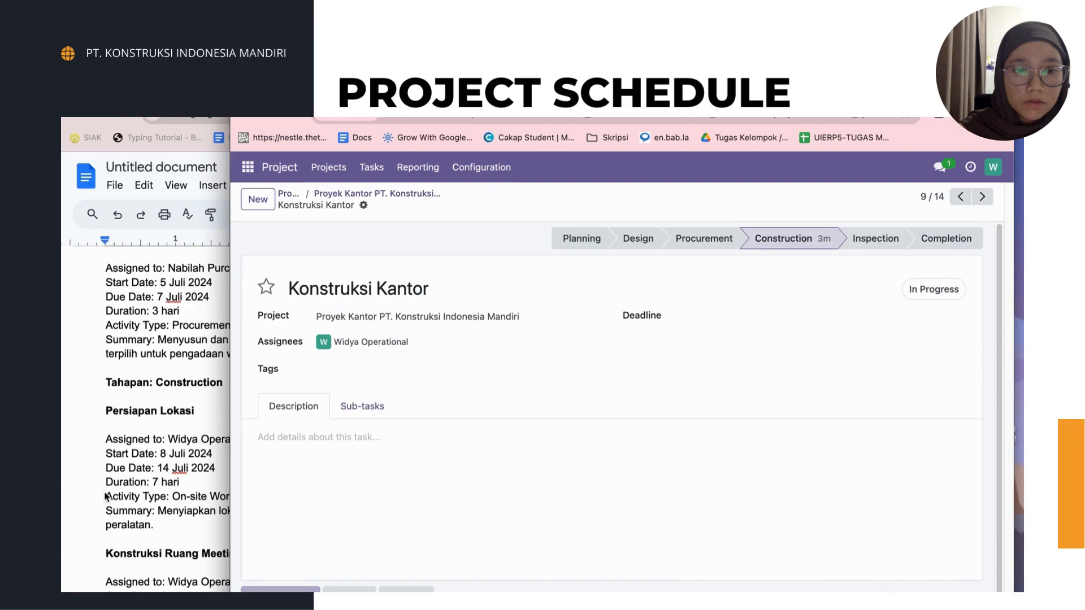
scroll(104, 500, "down", 5)
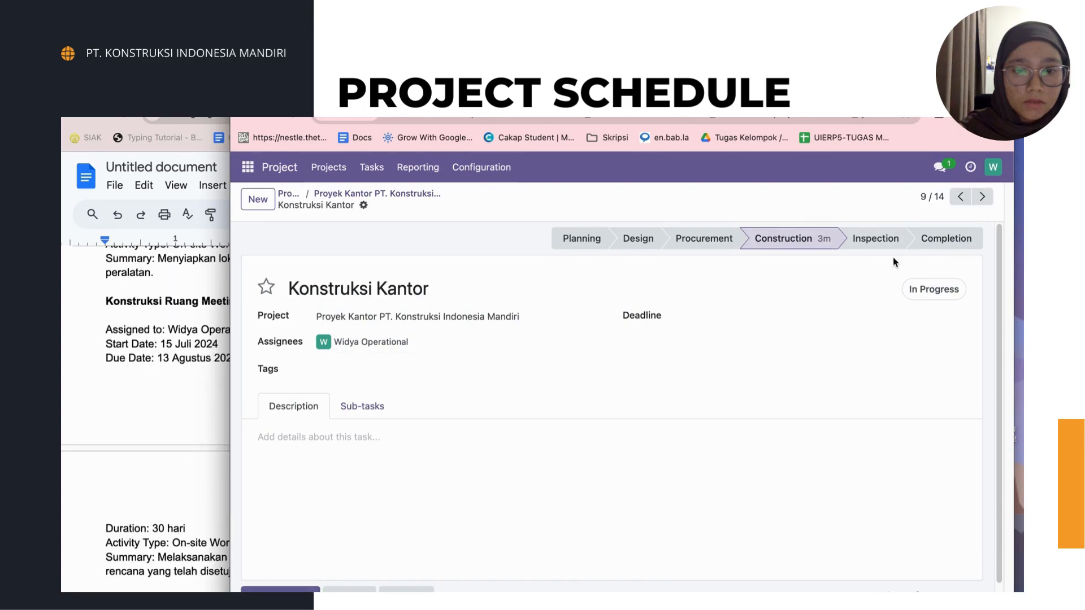
left_click(704, 320)
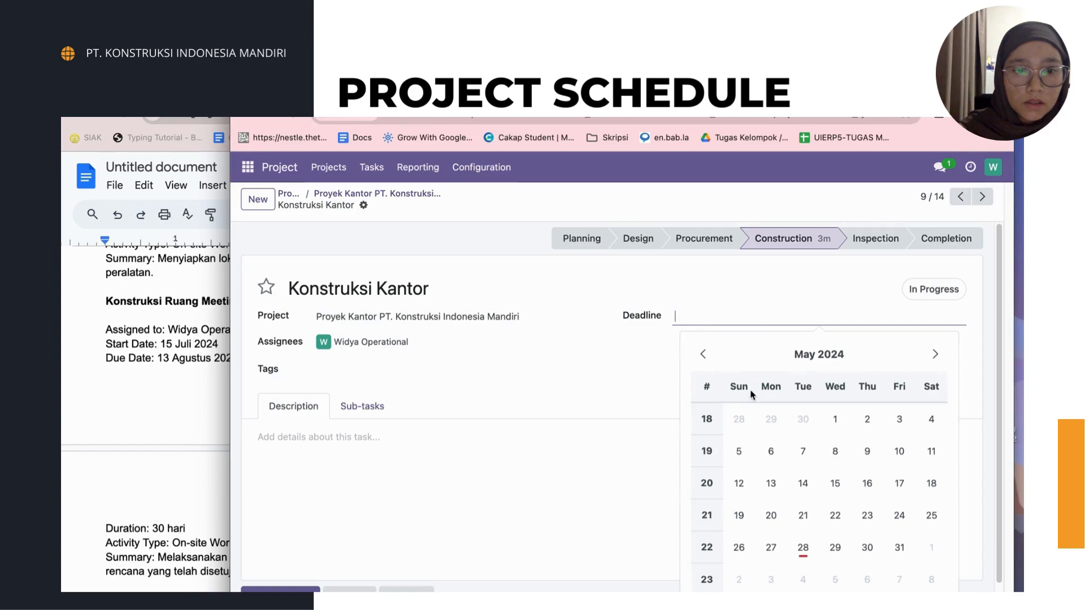
left_click(934, 355)
left_click(935, 355)
left_click(936, 356)
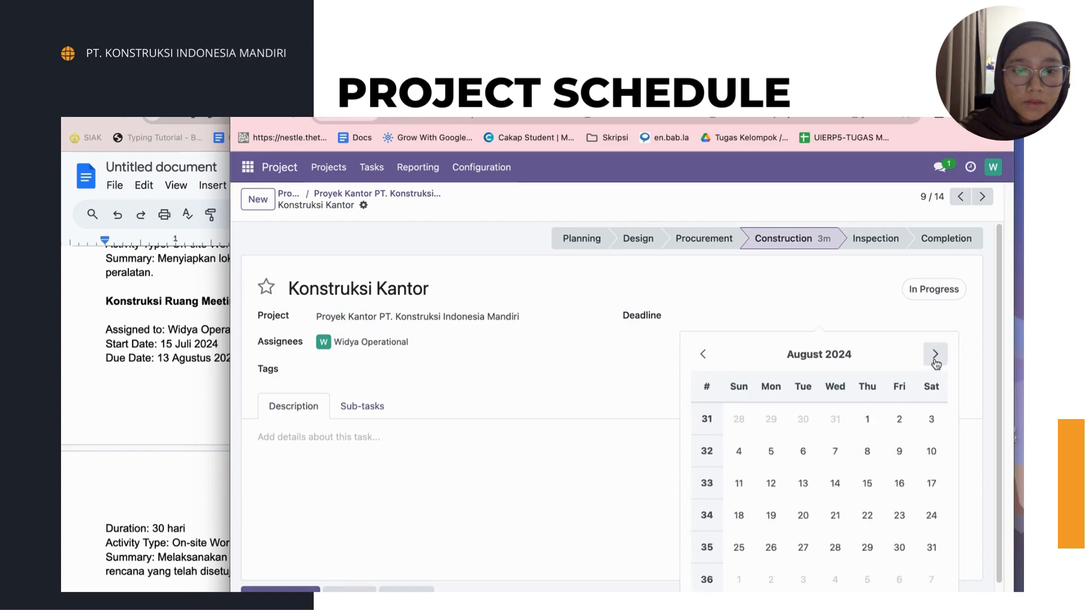
left_click(803, 484)
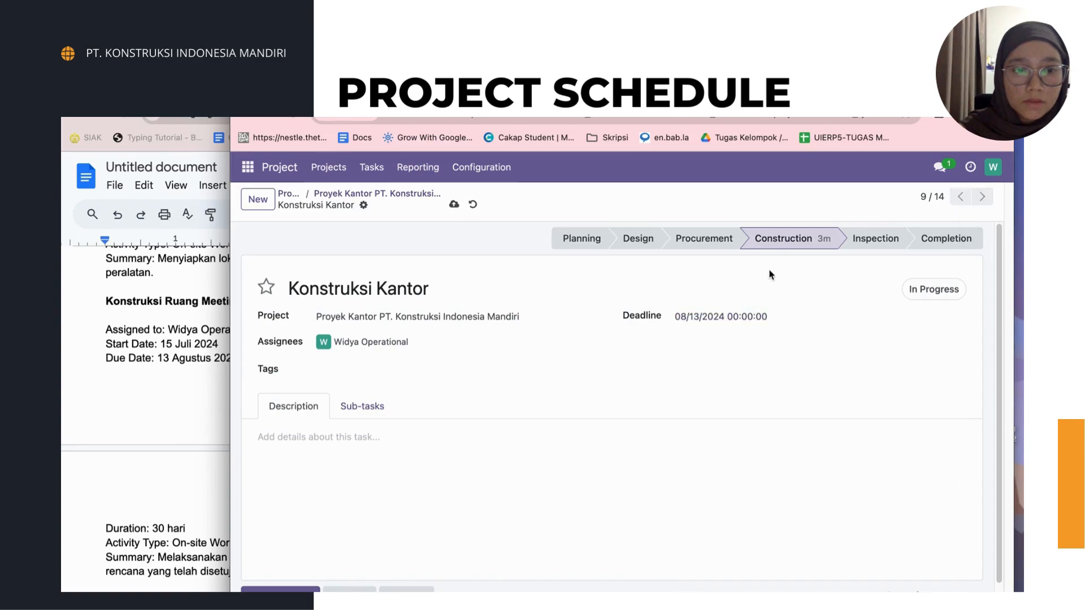
- Advance to the Monitoring Proyek task and set its deadline to 08/13/2024, as given in the plan document
scroll(207, 431, "down", 4)
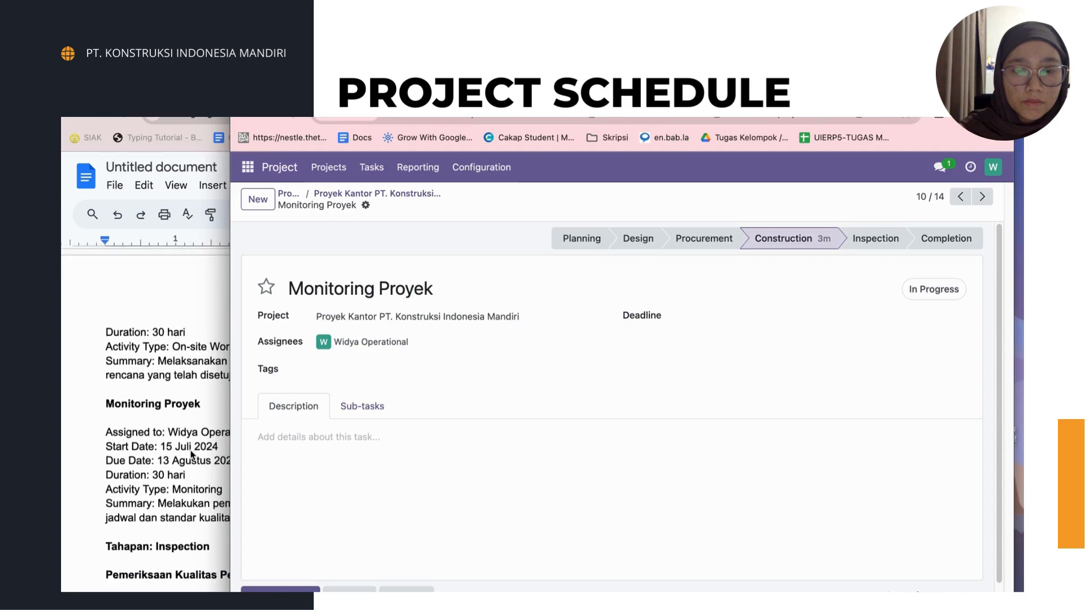
scroll(191, 456, "down", 1)
left_click(725, 318)
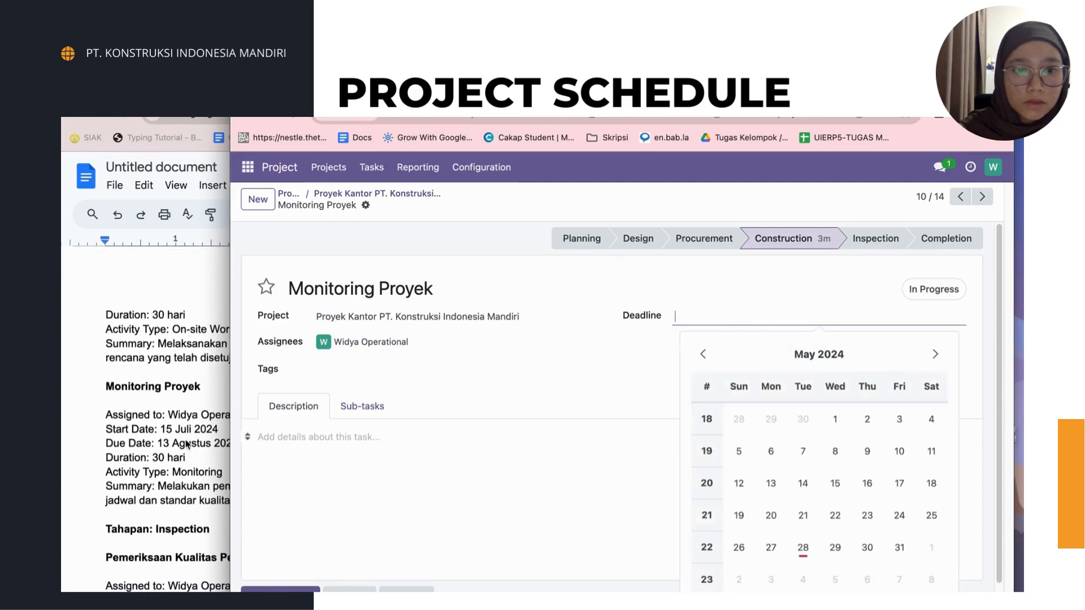
scroll(177, 446, "up", 3)
scroll(177, 446, "up", 5)
scroll(177, 446, "down", 10)
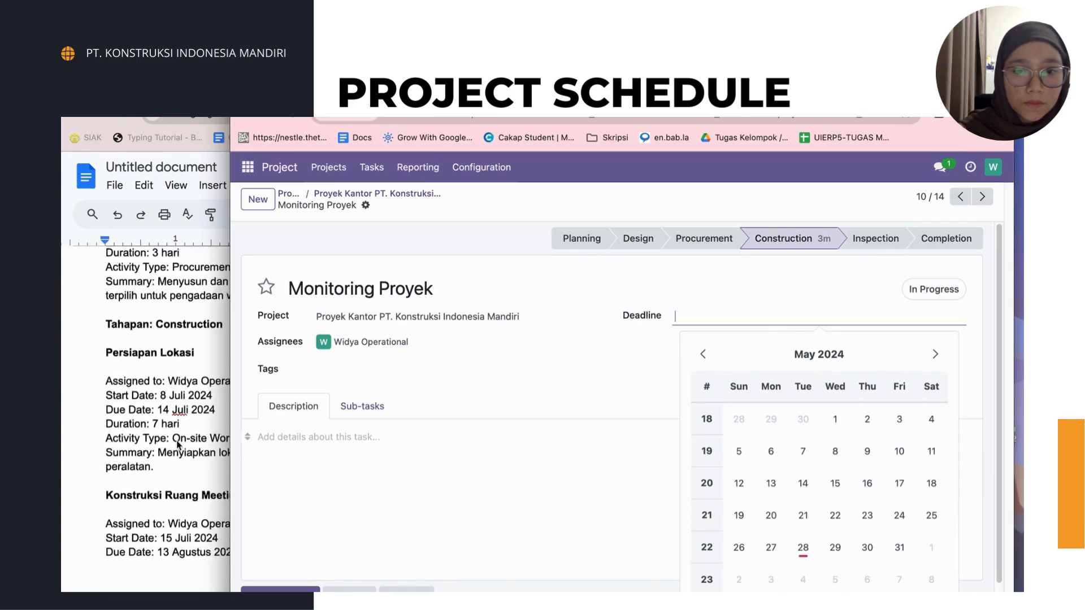
scroll(182, 405, "up", 2)
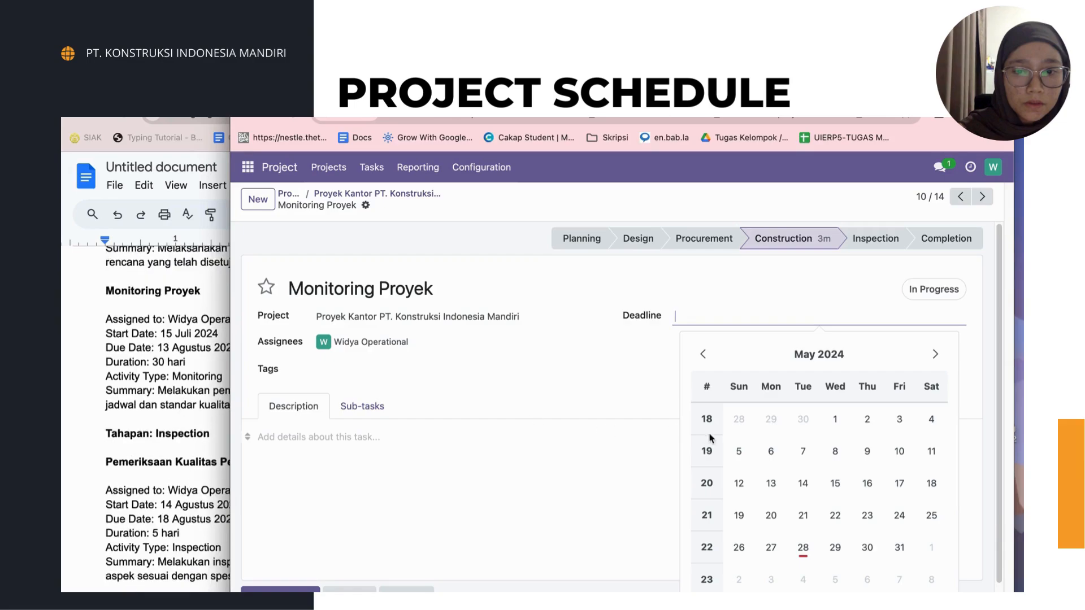
left_click(935, 353)
left_click(935, 354)
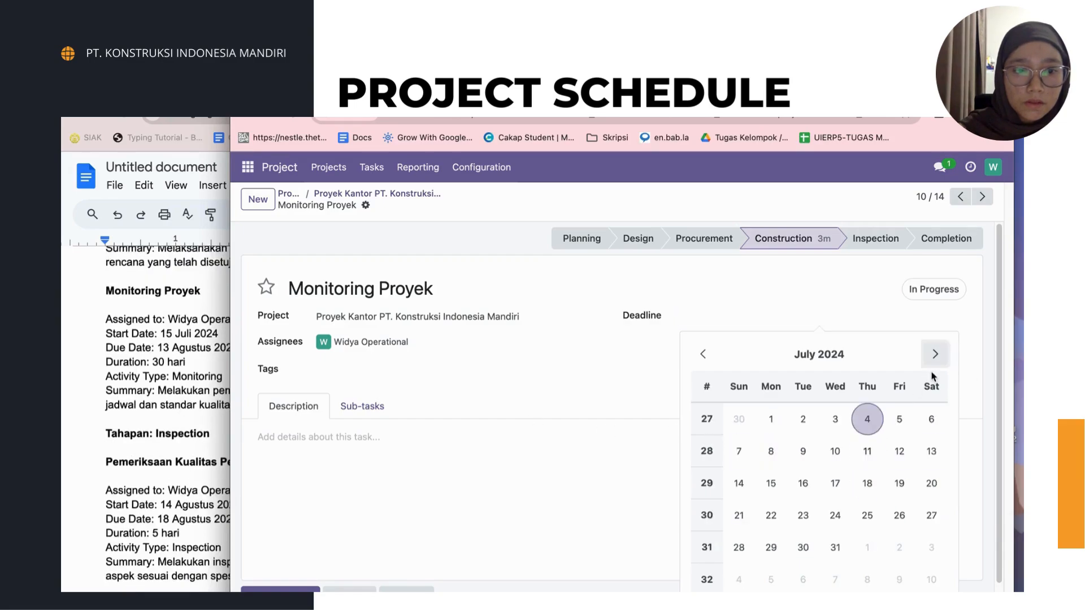
left_click(935, 354)
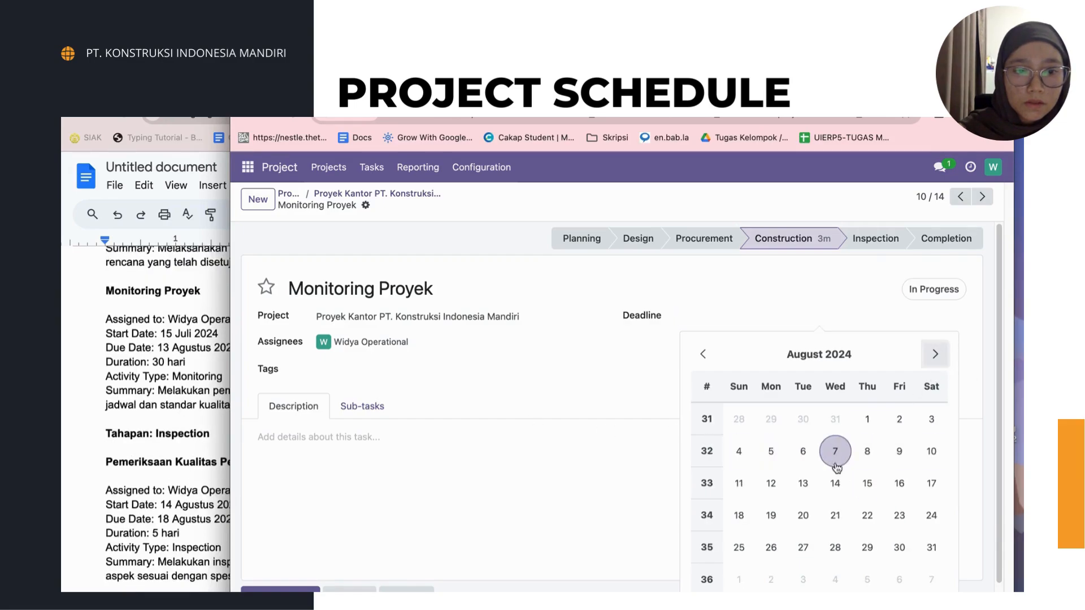
left_click(803, 484)
left_click(740, 563)
- Advance to the Pemeriksaan Kualitas Pekerjaan task and set its deadline to 08/18/2024 according to the plan document
scroll(157, 436, "down", 4)
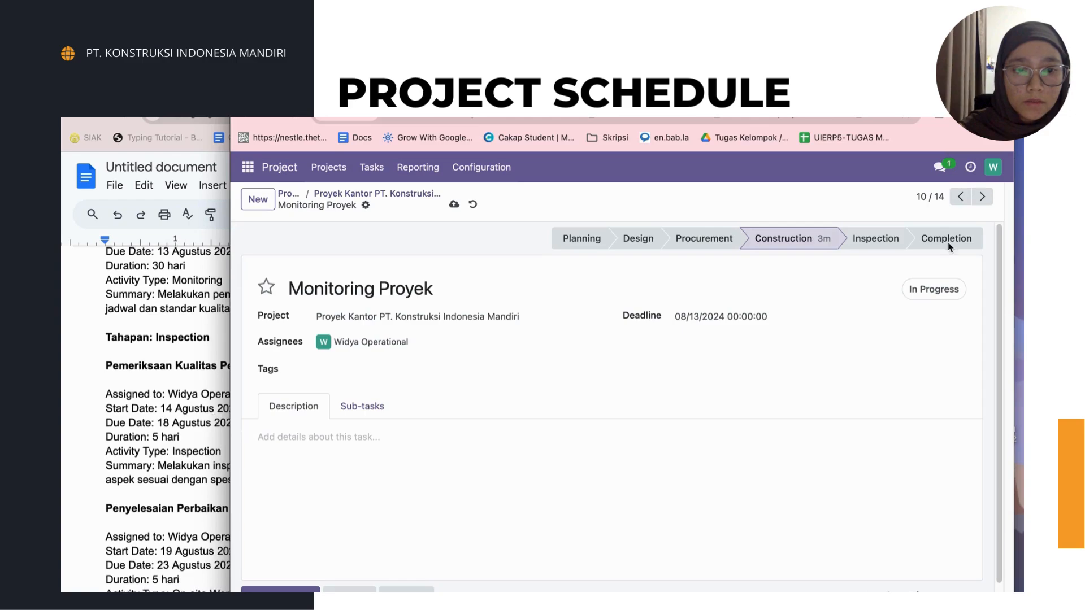
left_click(974, 201)
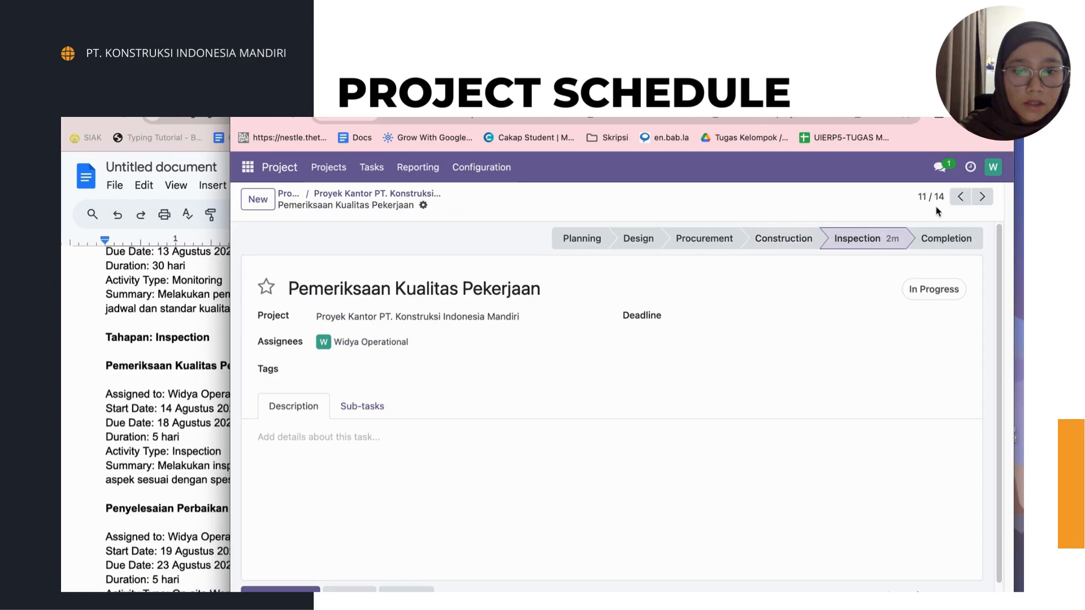
left_click(779, 318)
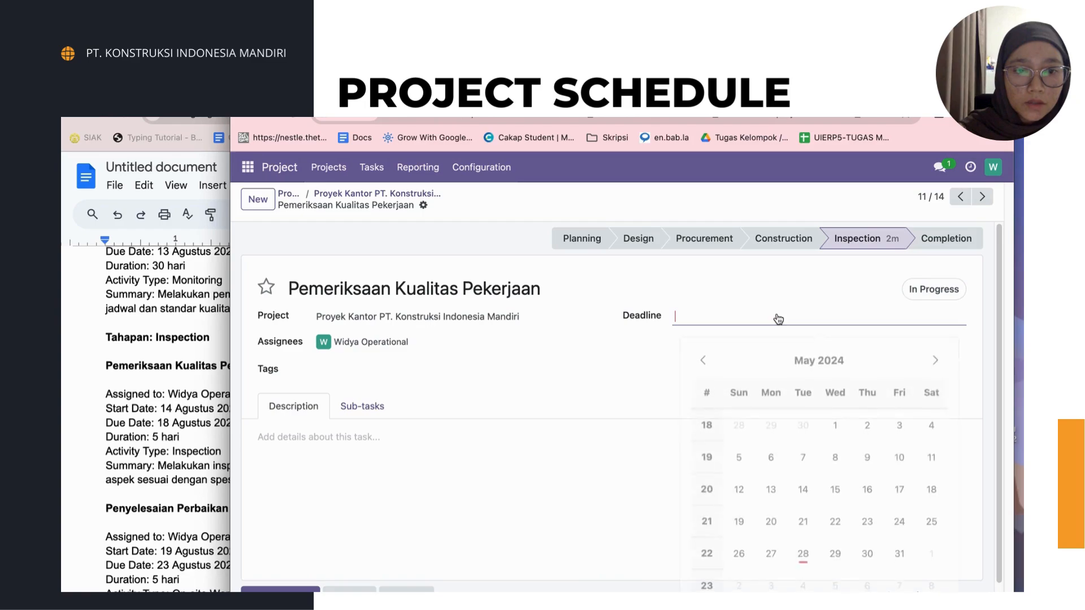
left_click(941, 364)
left_click(941, 364)
left_click(942, 364)
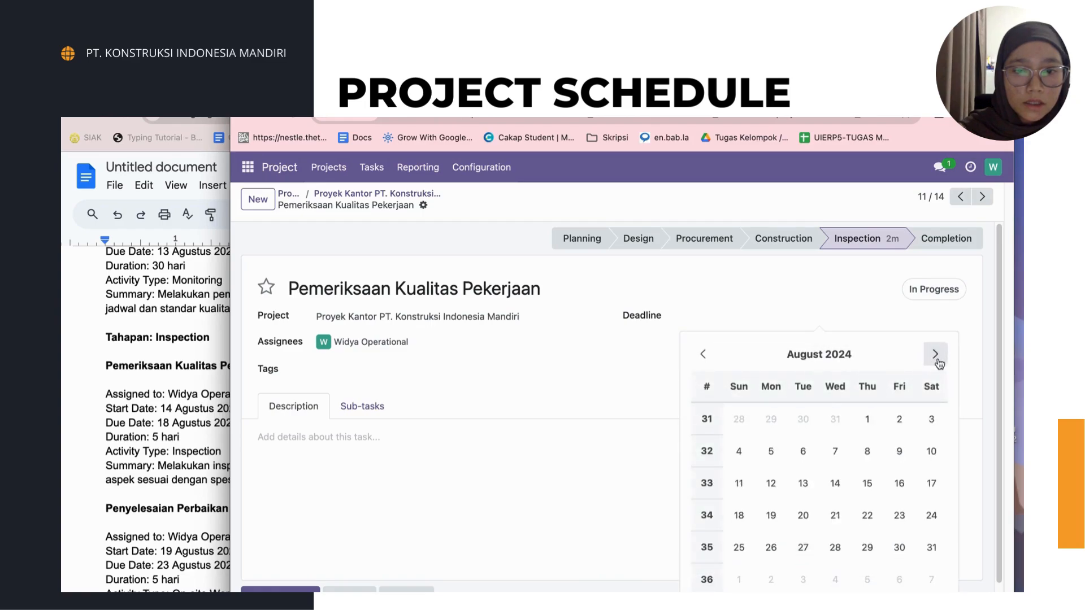
left_click(738, 515)
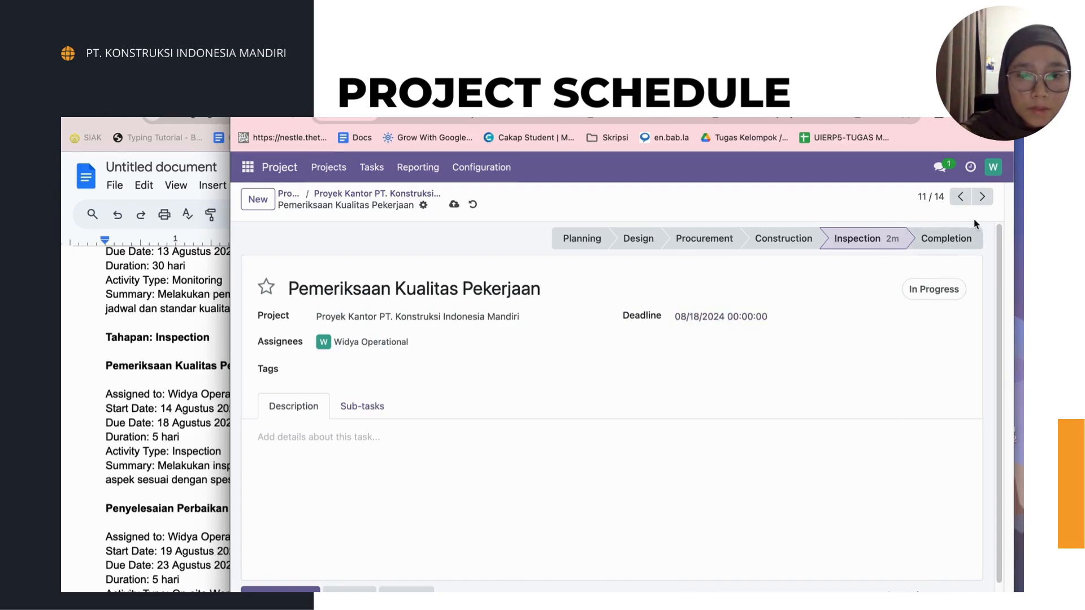
- Advance to the Penyelesaian Perbaikan (Jika Ada) task and set its deadline to 08/23/2024, following the plan document
left_click(982, 197)
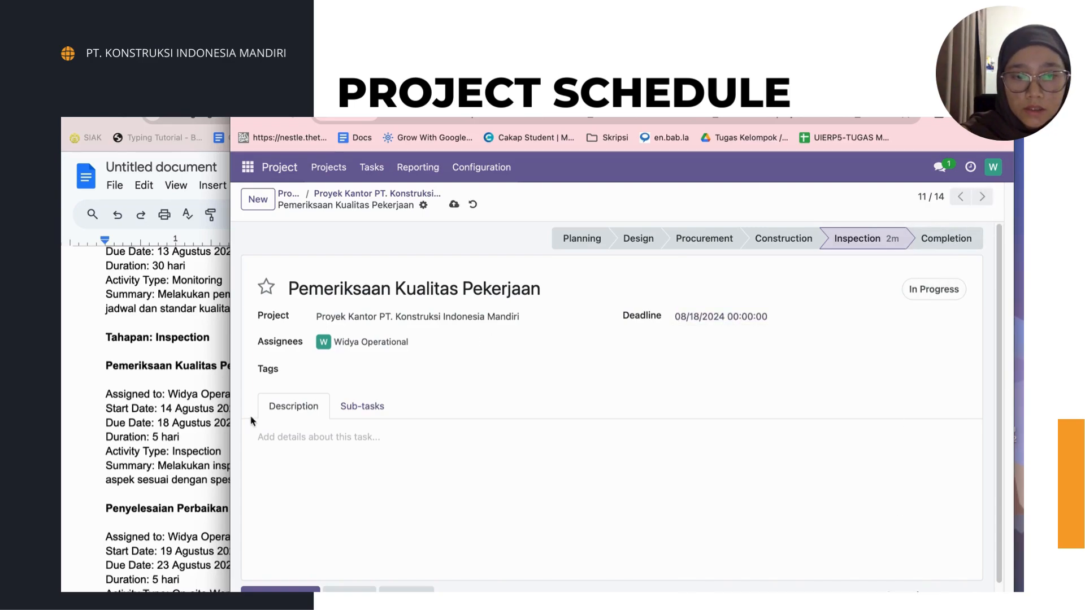
scroll(158, 476, "down", 3)
scroll(157, 476, "down", 1)
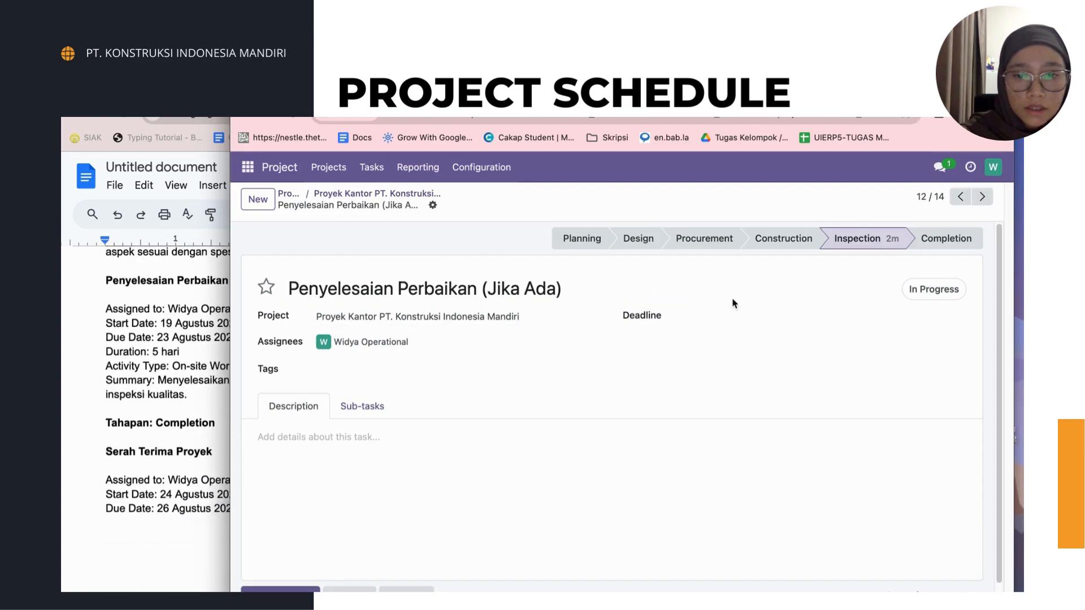
left_click(728, 322)
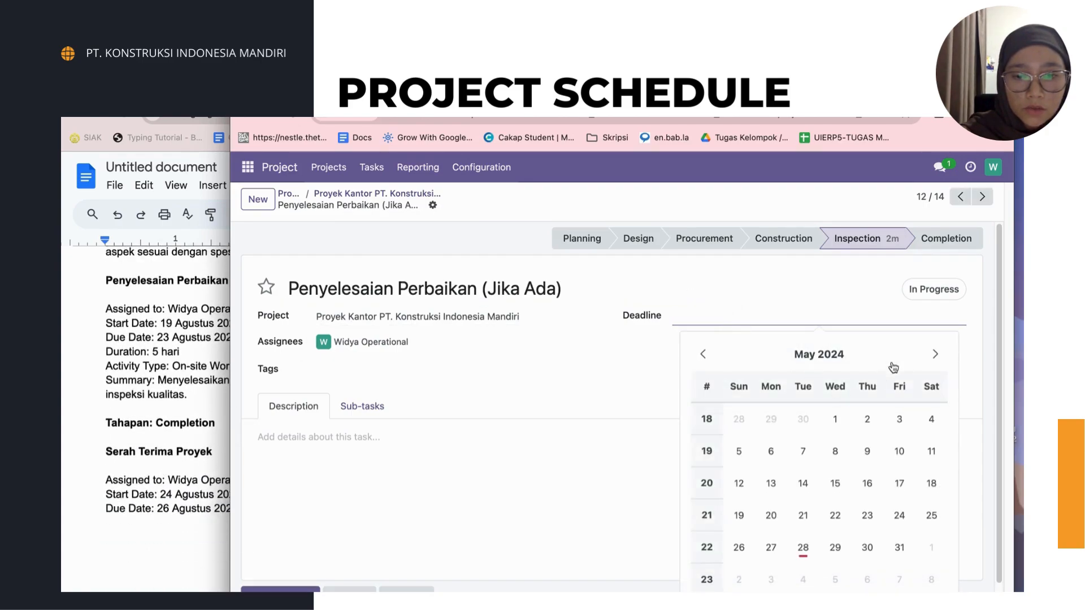
left_click(936, 354)
left_click(937, 355)
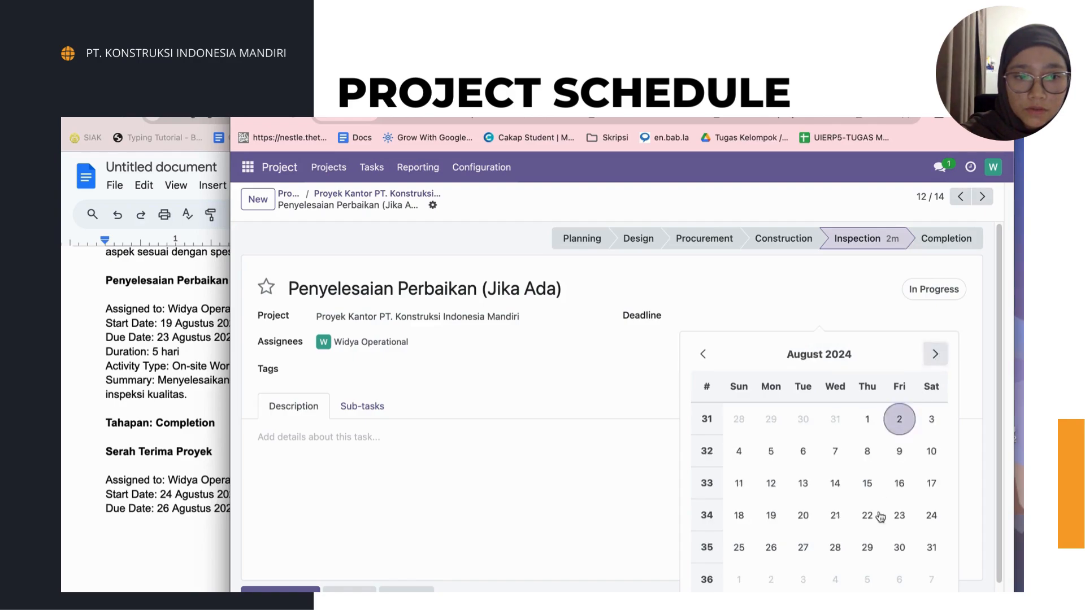
left_click(899, 515)
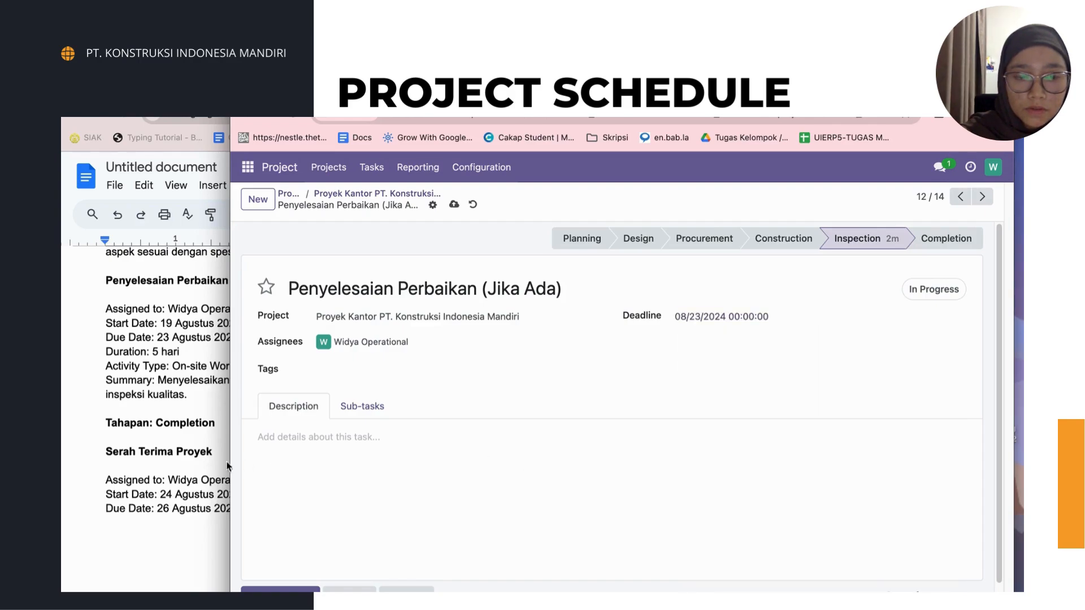
- Advance to the Serah Terima Proyek task and set its deadline to 08/26/2024, as listed in the plan document
scroll(173, 495, "down", 3)
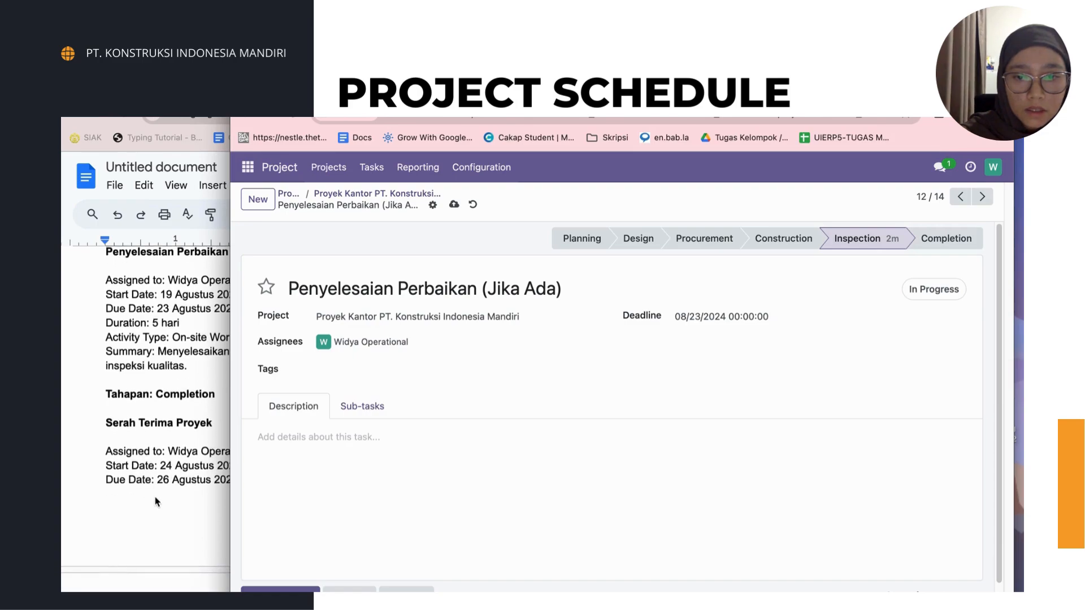
scroll(157, 502, "down", 2)
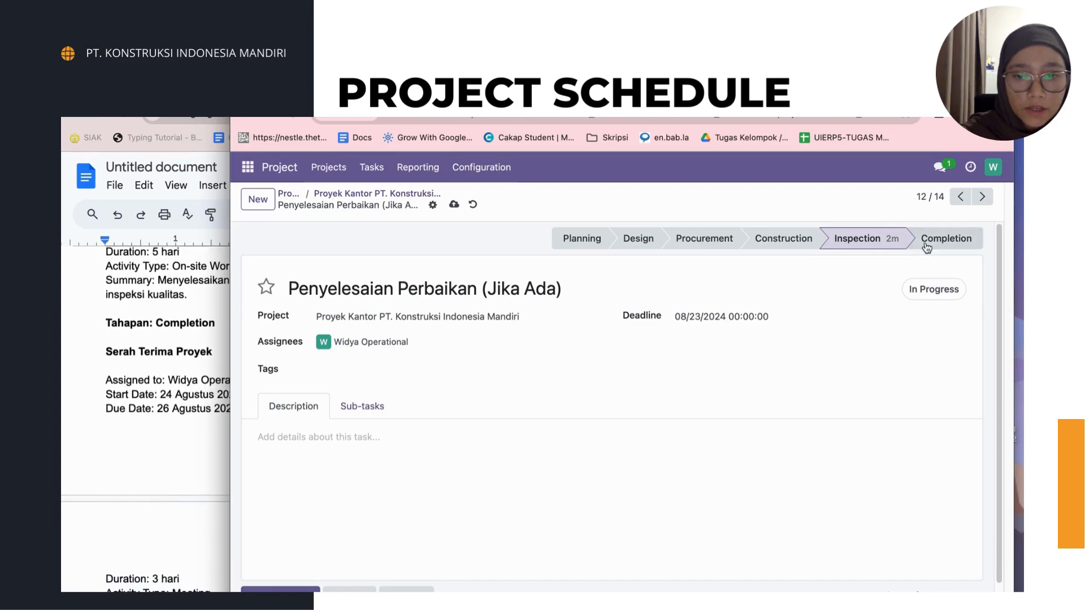
left_click(976, 197)
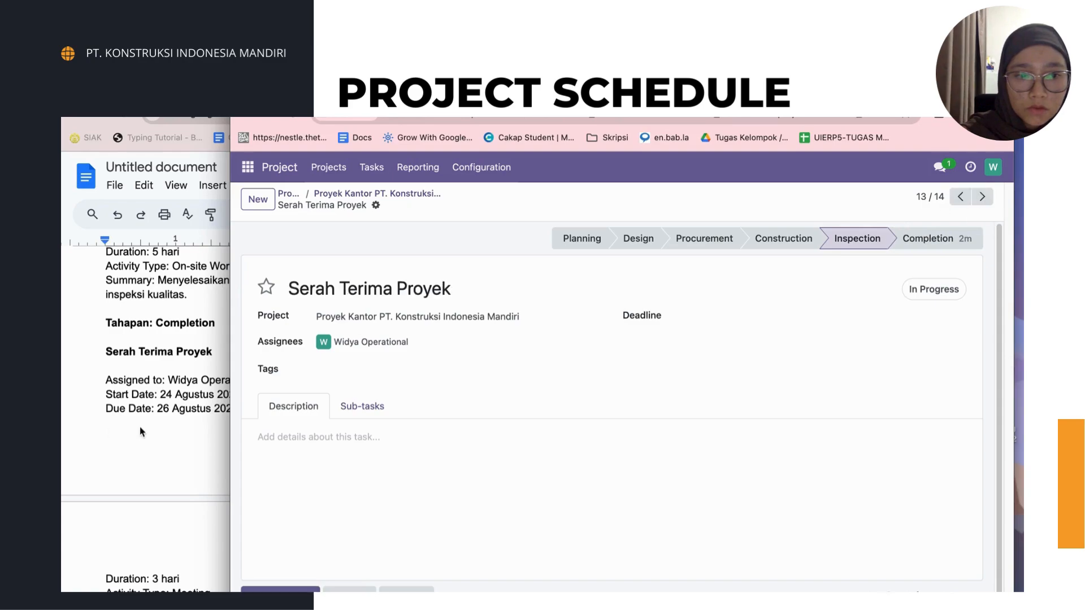
scroll(145, 364, "down", 2)
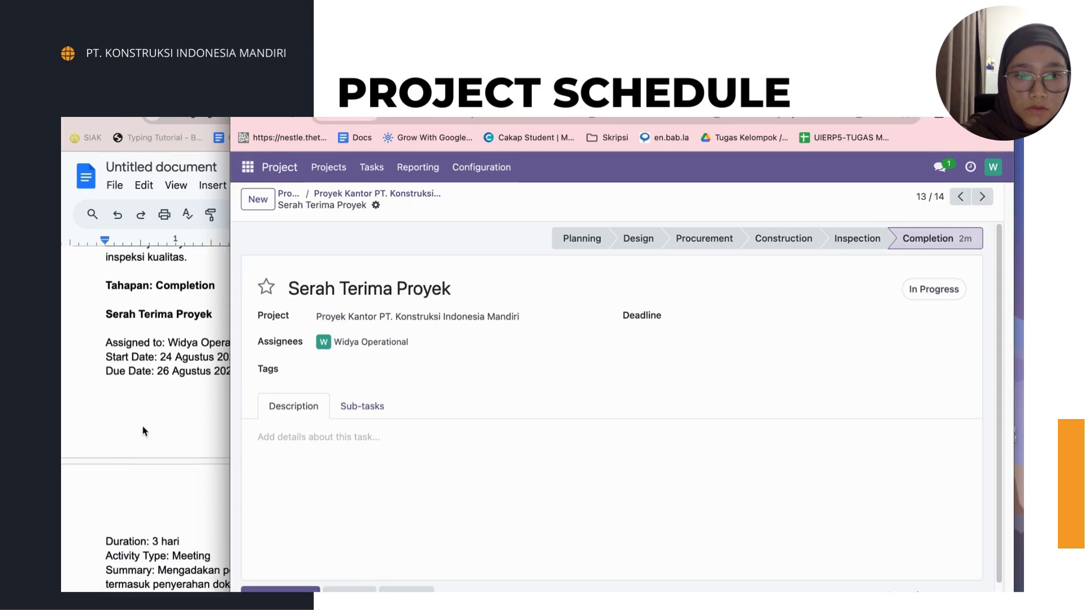
left_click(776, 314)
left_click(933, 355)
left_click(934, 354)
left_click(934, 355)
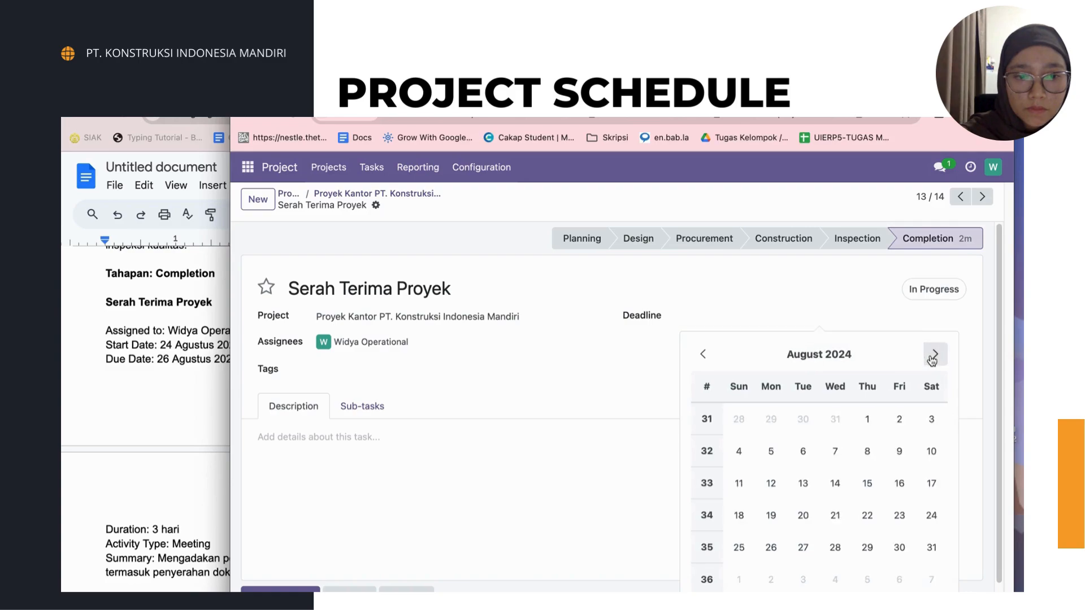
left_click(771, 547)
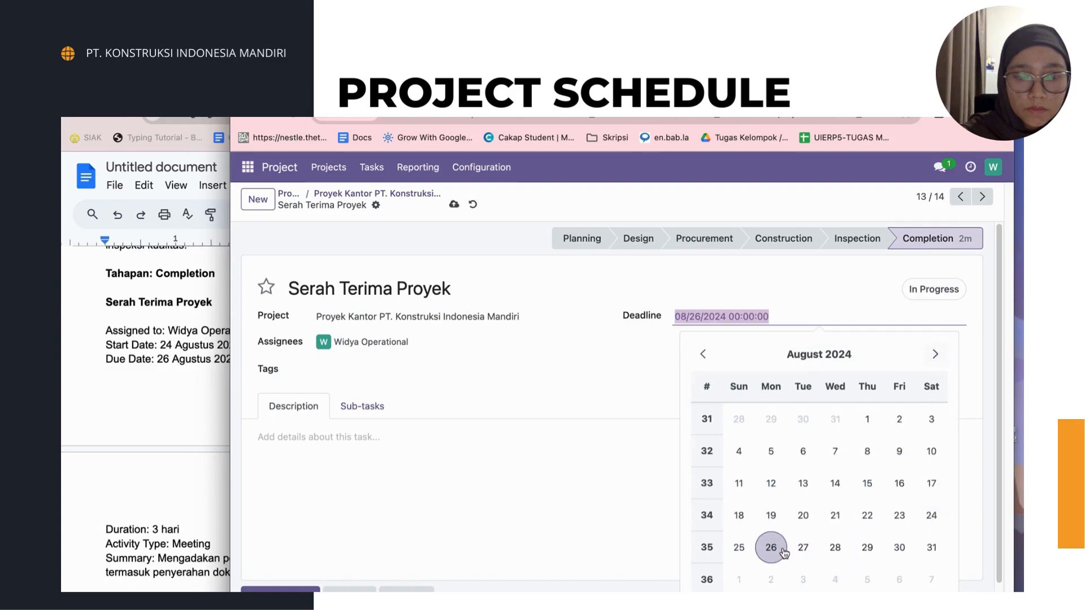
left_click(955, 333)
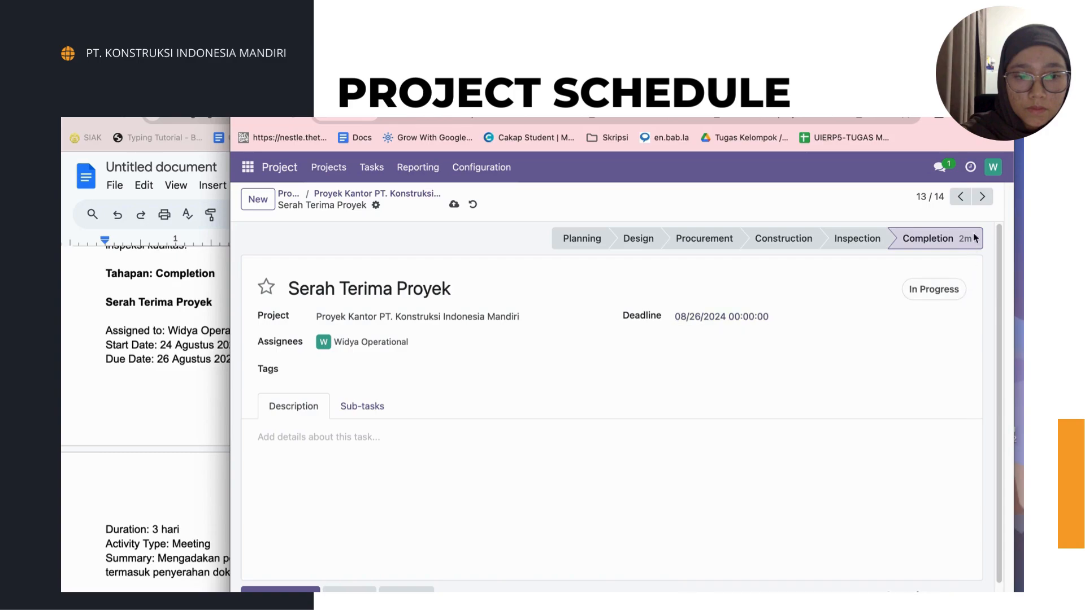
- Advance to the Dokumentasi Akhir Proyek task, set its deadline to 08/29/2024 from the plan document and save the task
left_click(983, 197)
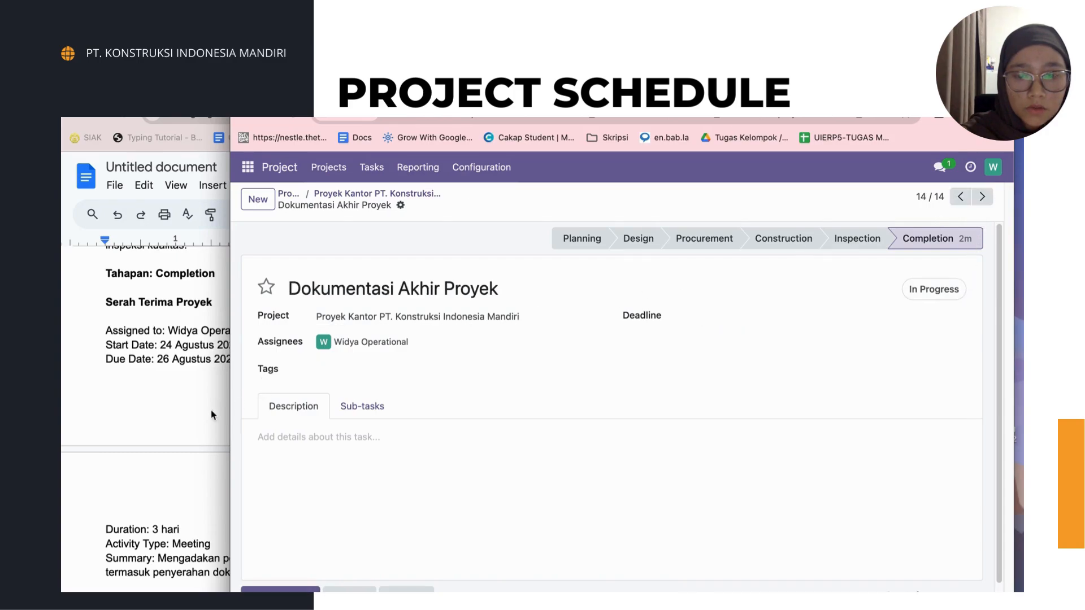
scroll(211, 415, "down", 5)
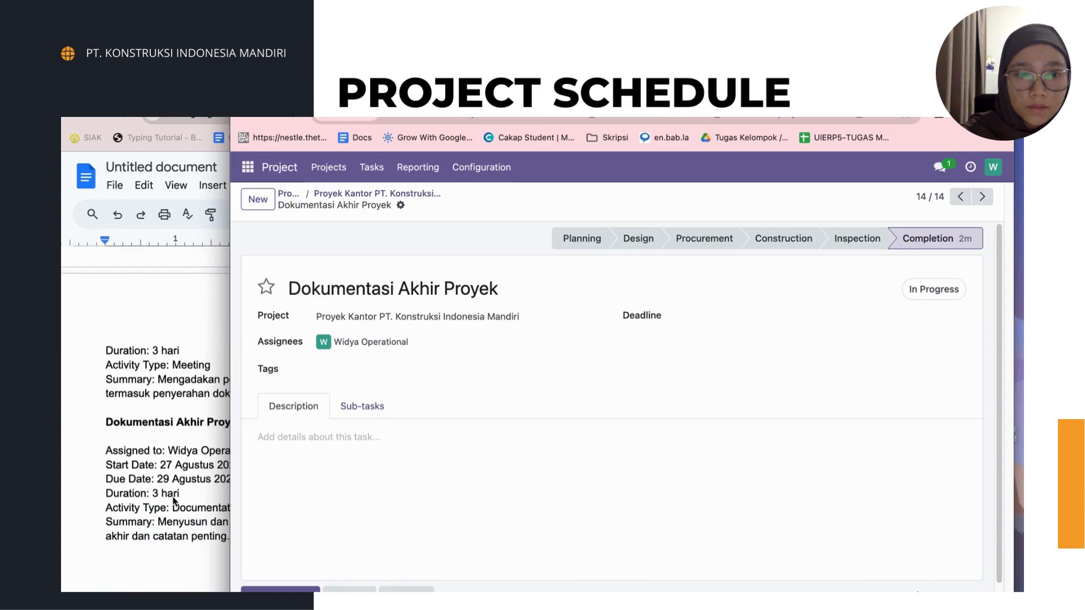
left_click(763, 321)
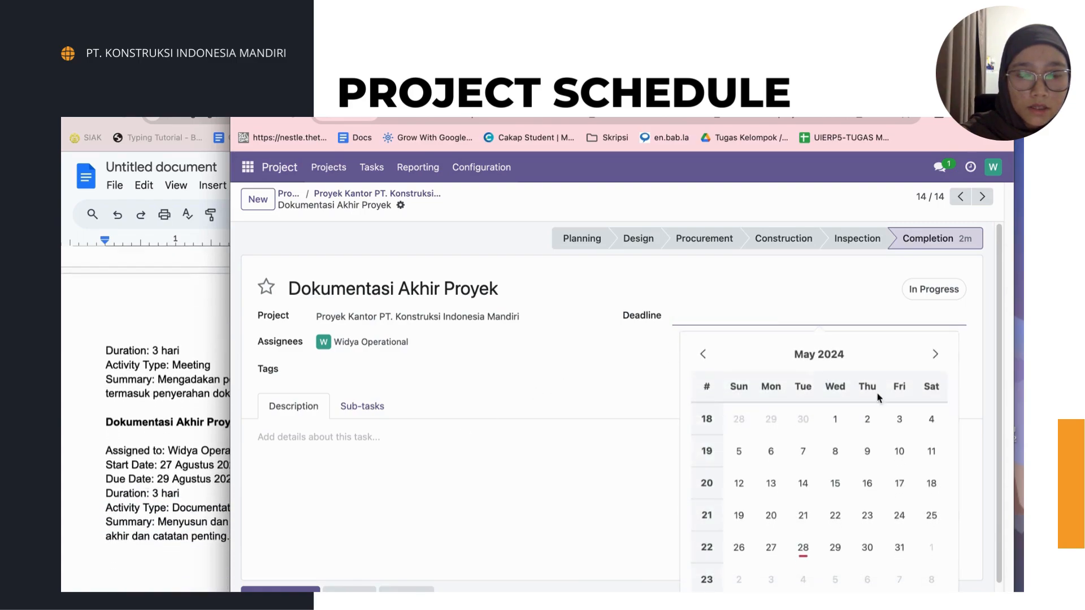
left_click(936, 354)
left_click(935, 354)
left_click(935, 354)
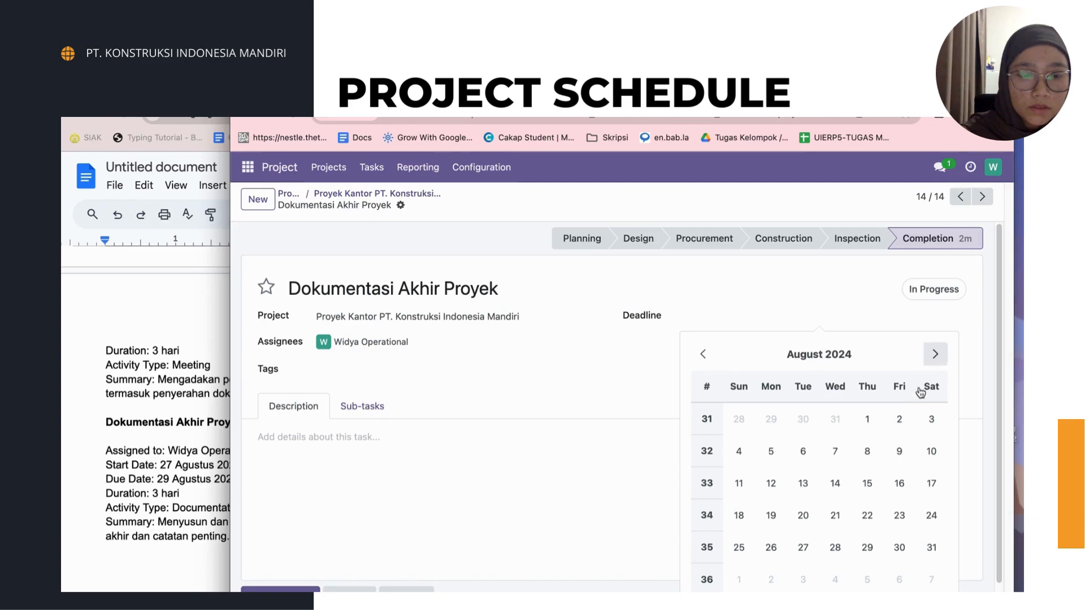
left_click(867, 548)
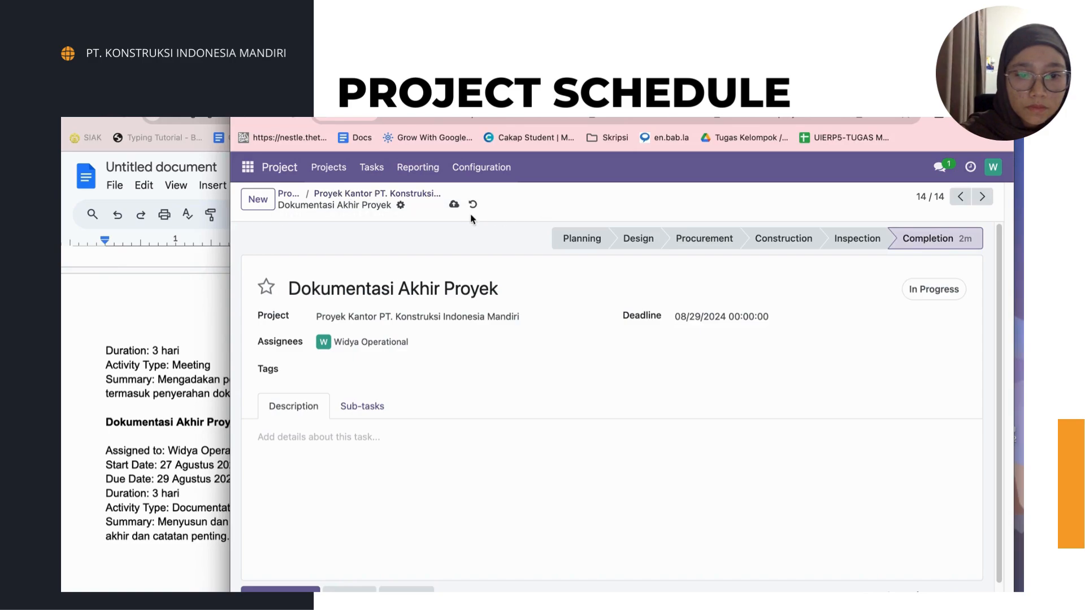
left_click(455, 204)
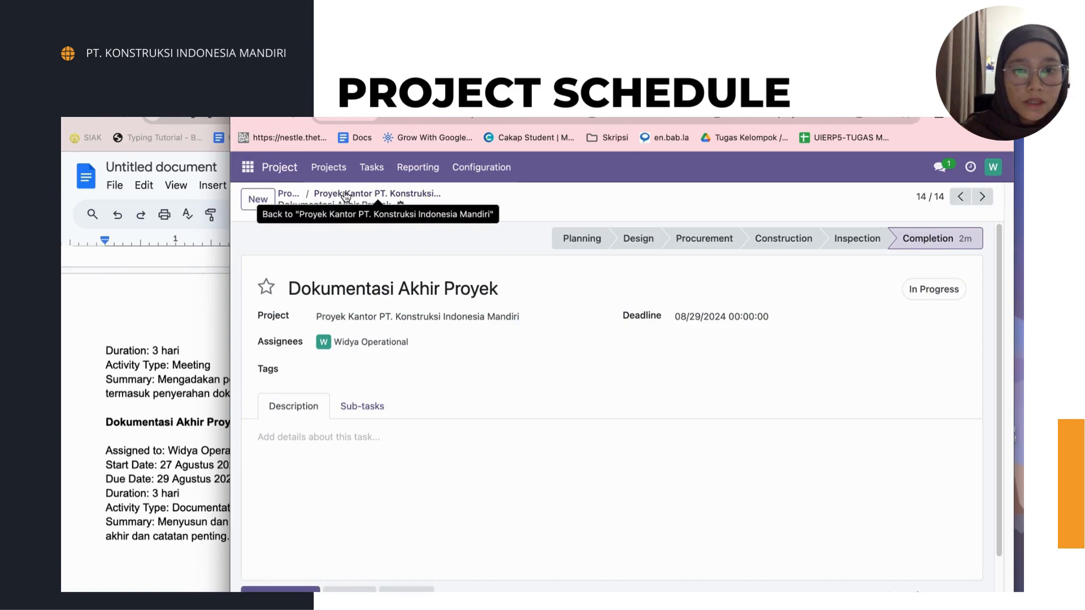
- Copy the summary text of Dokumentasi Akhir Proyek from the plan document, keeping the document's wording intact
left_click(170, 463)
left_click_drag(158, 521, 251, 535)
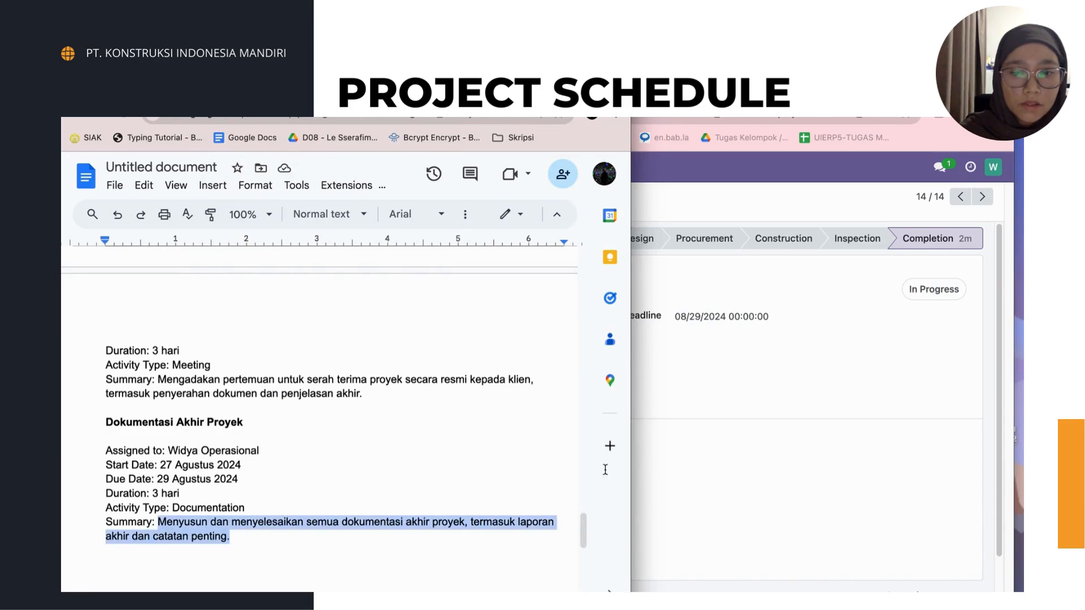
left_click(712, 473)
left_click(170, 508)
type("Memeriksa dan memastikan ketersediaan serta kebutuhan peralatan untuk proyek")
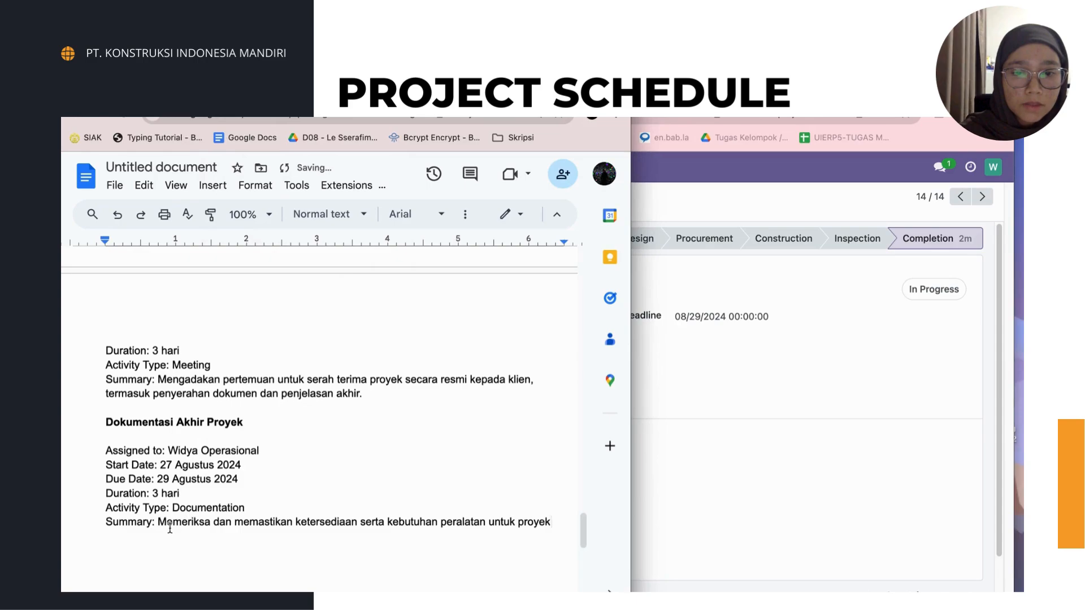
key("super+z")
key("ctrl+c")
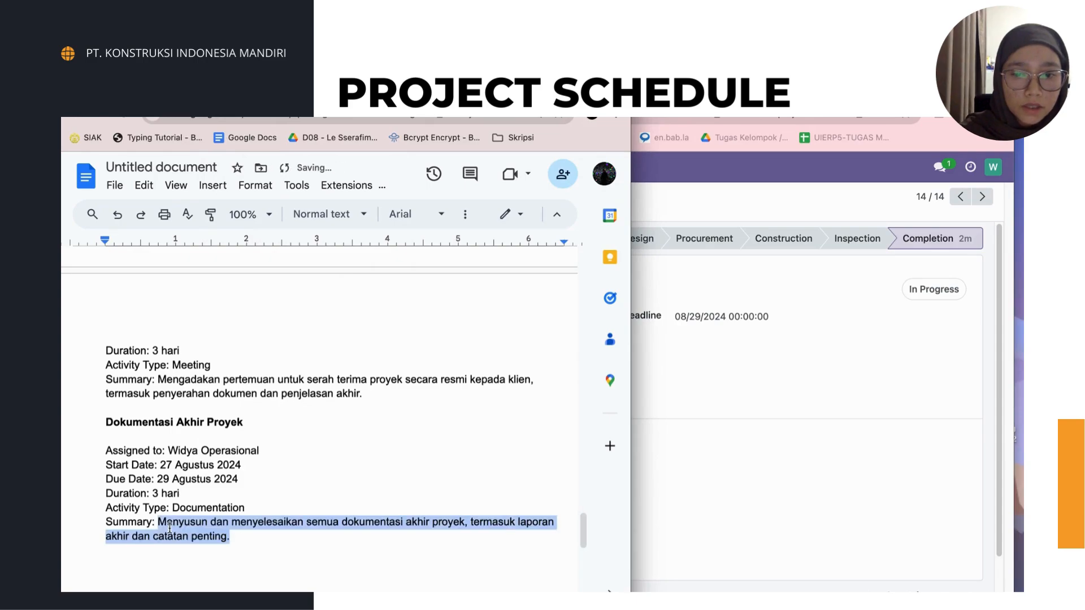
- Add a bulleted list to the Dokumentasi Akhir Proyek task's description in Odoo and paste the copied summary as its item
left_click(683, 423)
left_click(294, 449)
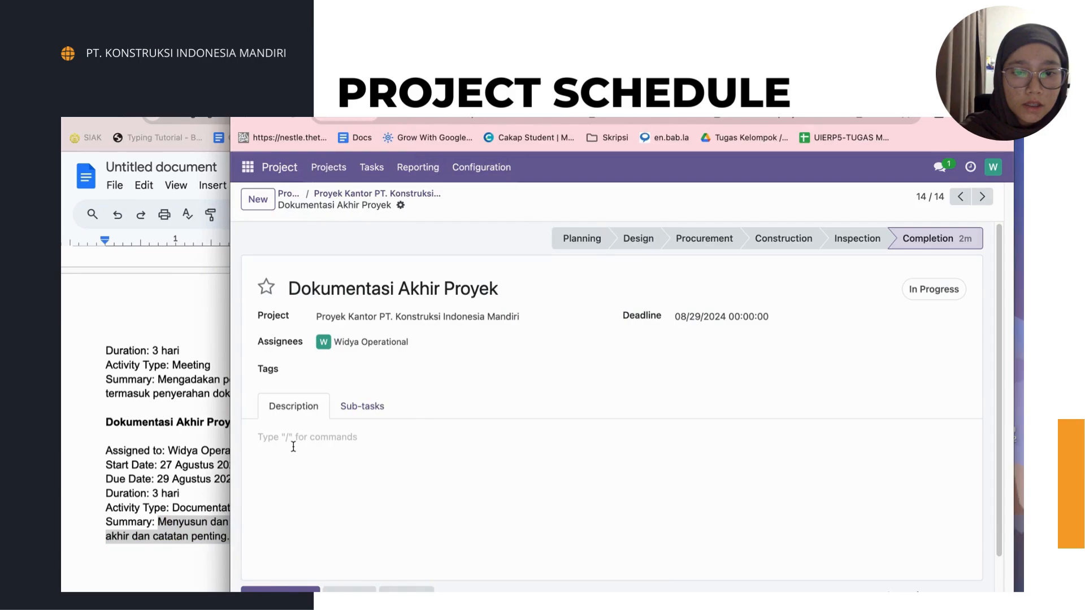
type("/")
left_click(355, 483)
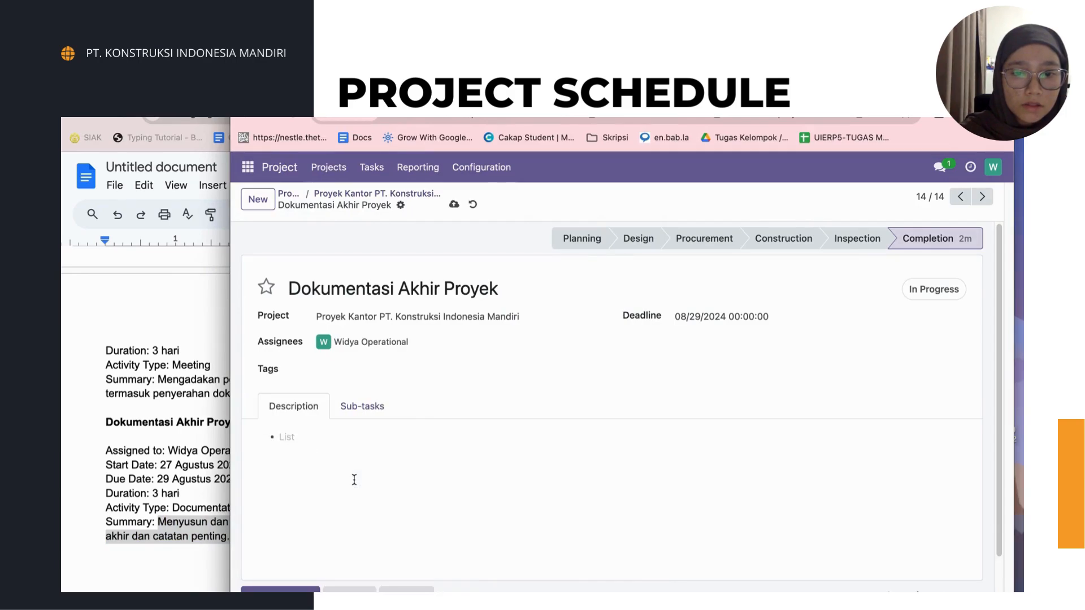
key("ctrl+v")
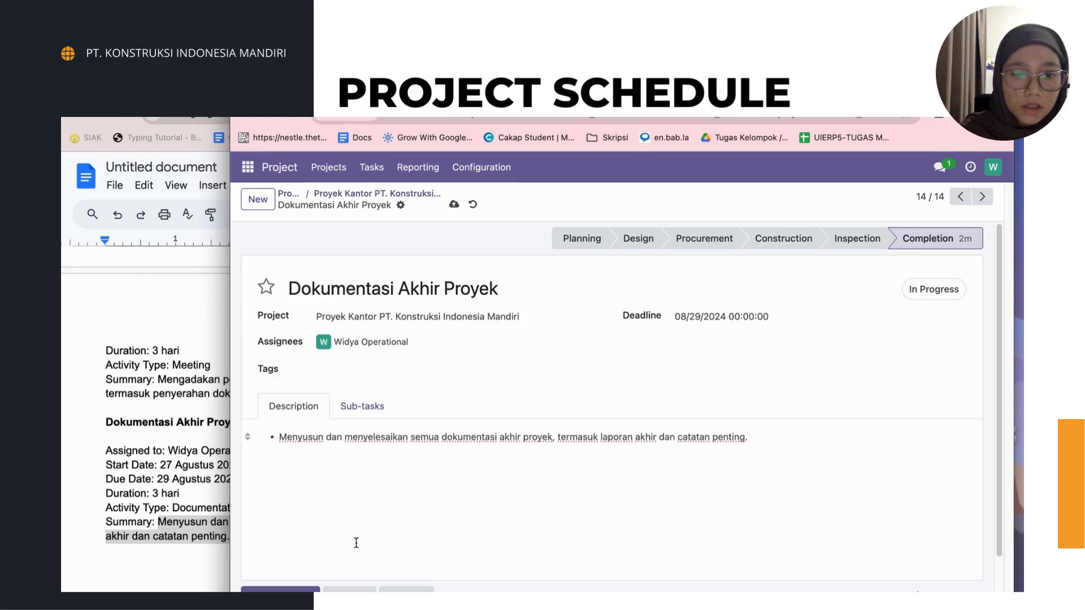
- Save the Dokumentasi Akhir Proyek task, return to the projects overview and open the office project's settings form
left_click(453, 204)
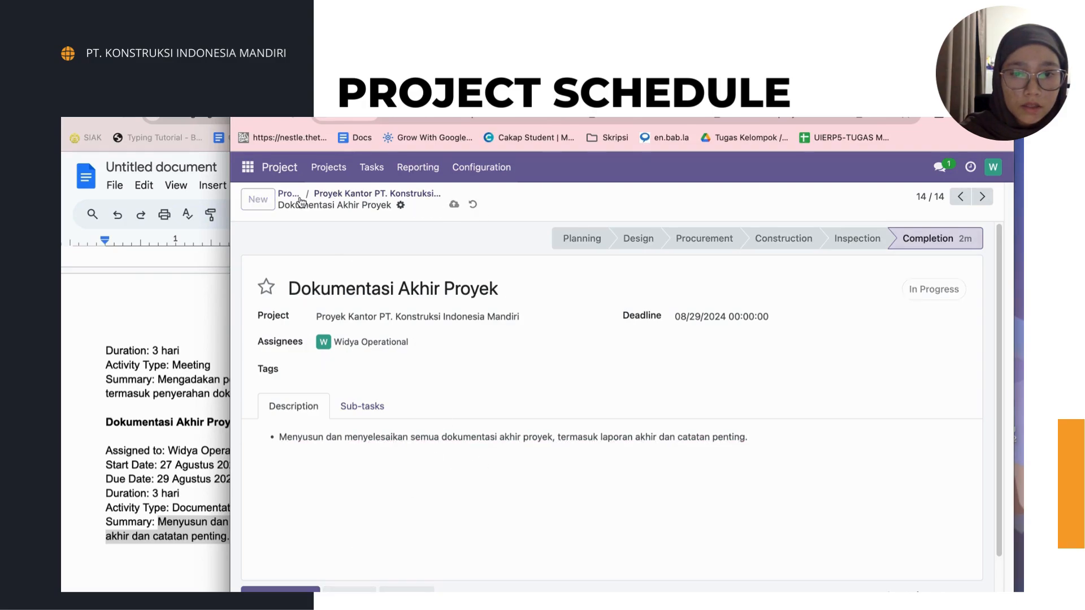
left_click(289, 194)
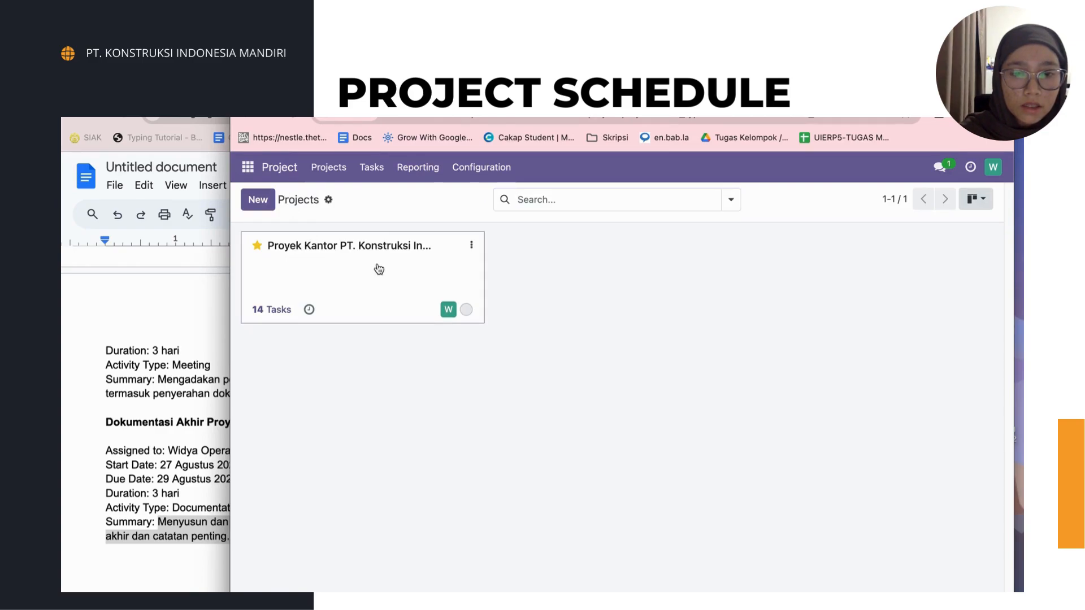
left_click(470, 247)
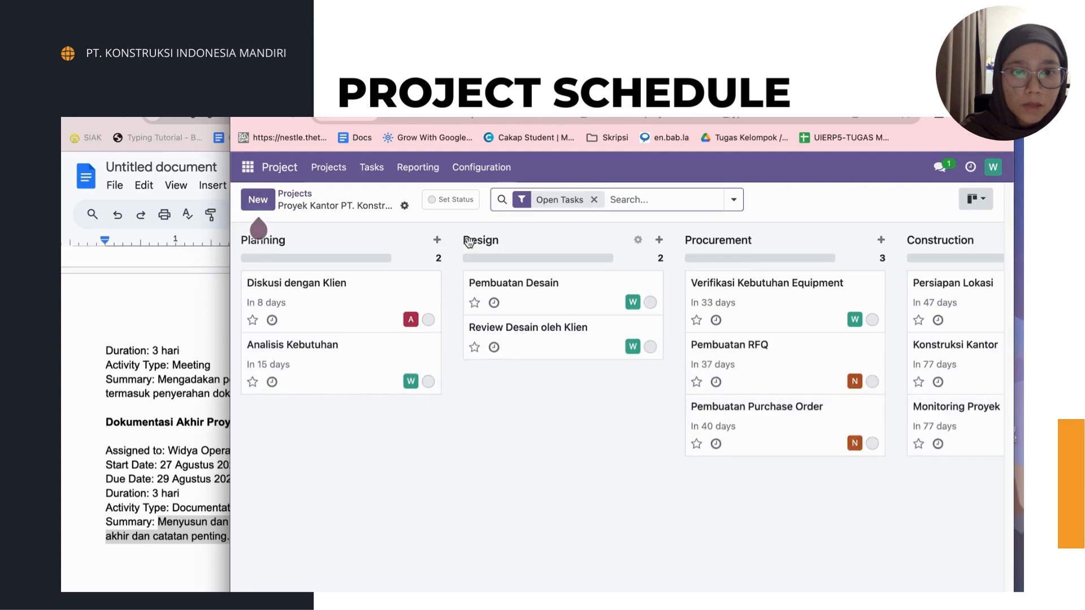
left_click(289, 195)
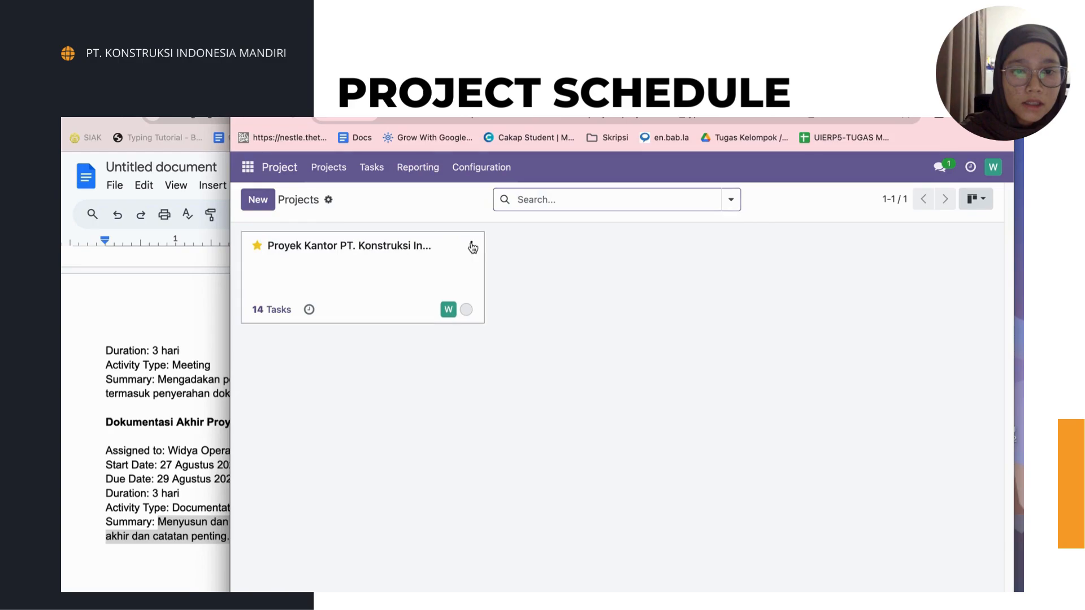
left_click(471, 245)
left_click(517, 386)
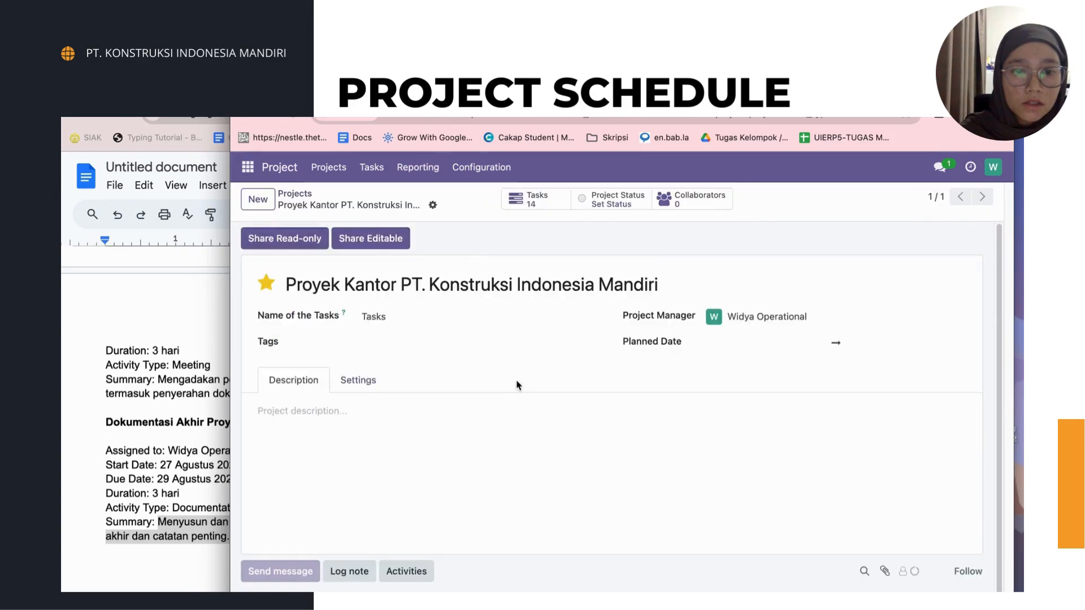
- Set the project's planned date range from 06/01/2024 to 08/29/2024 and save the project
left_click(751, 353)
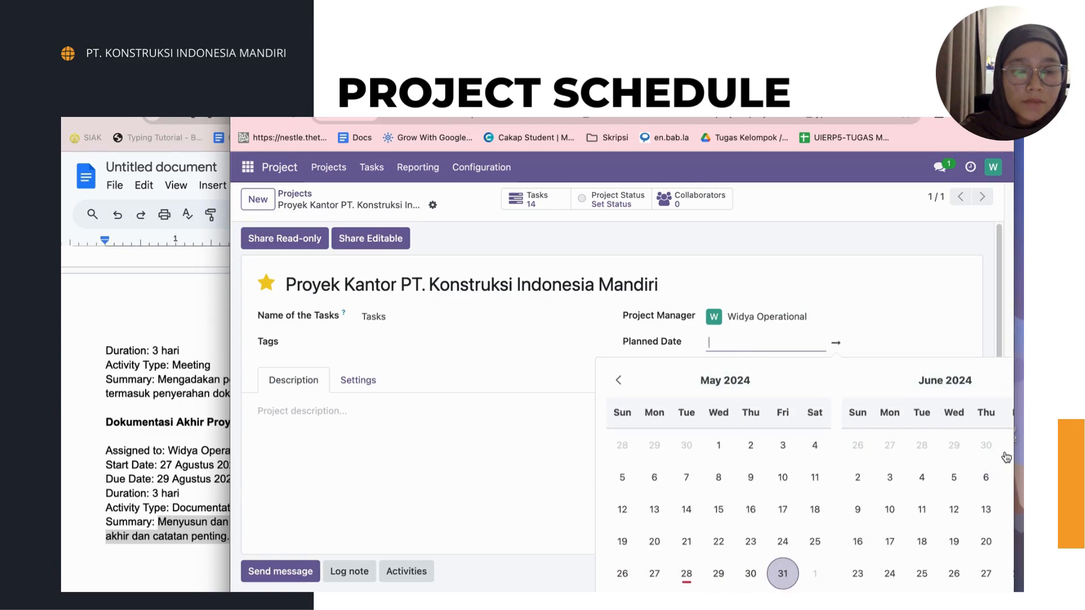
left_click(816, 573)
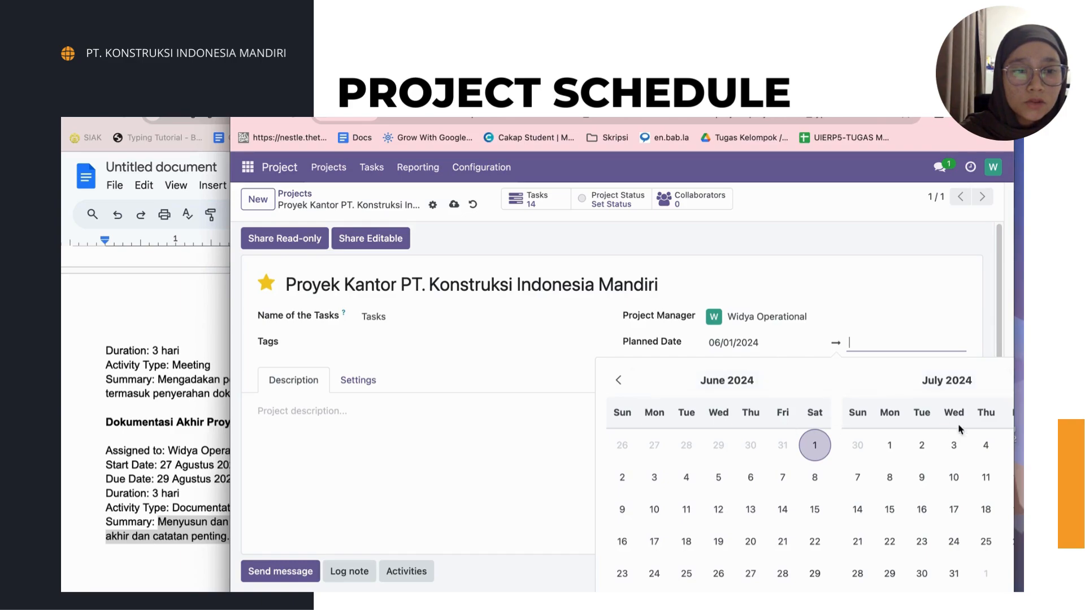
left_click(809, 456)
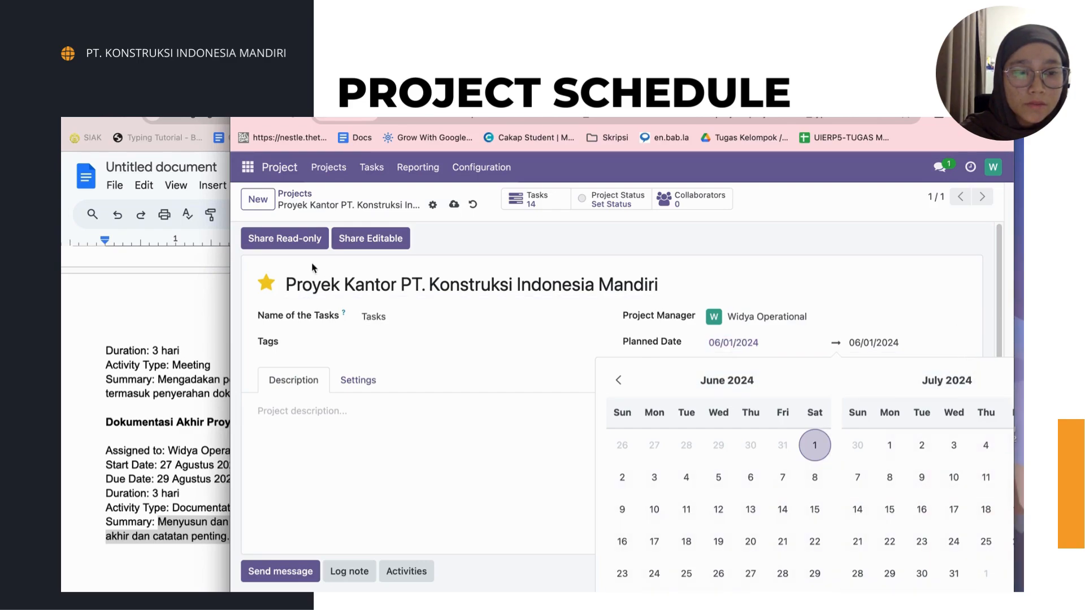
left_click_drag(179, 264, 109, 265)
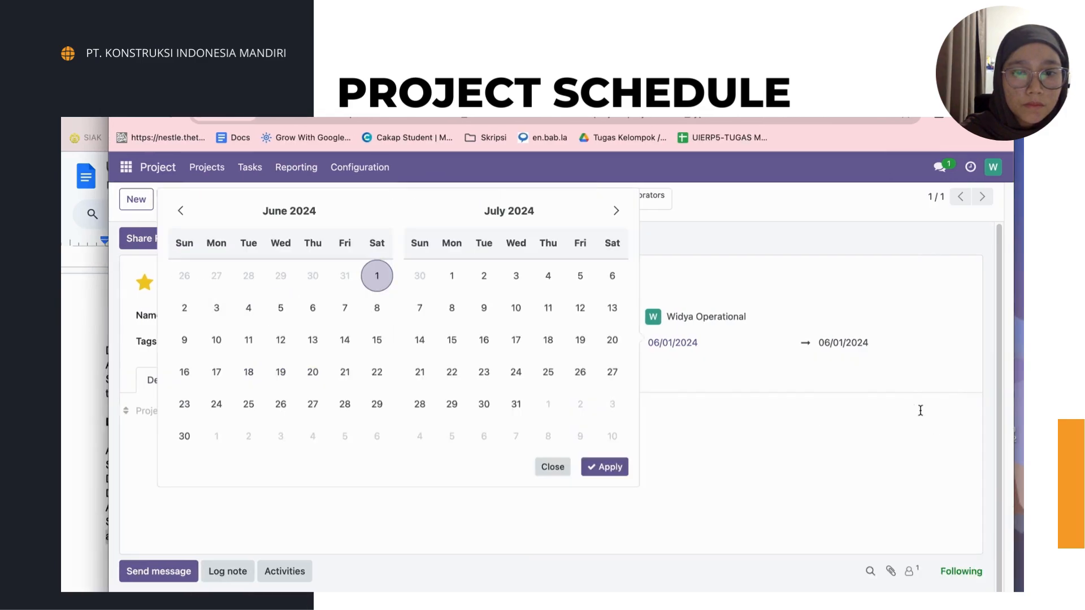
left_click(616, 212)
left_click(617, 212)
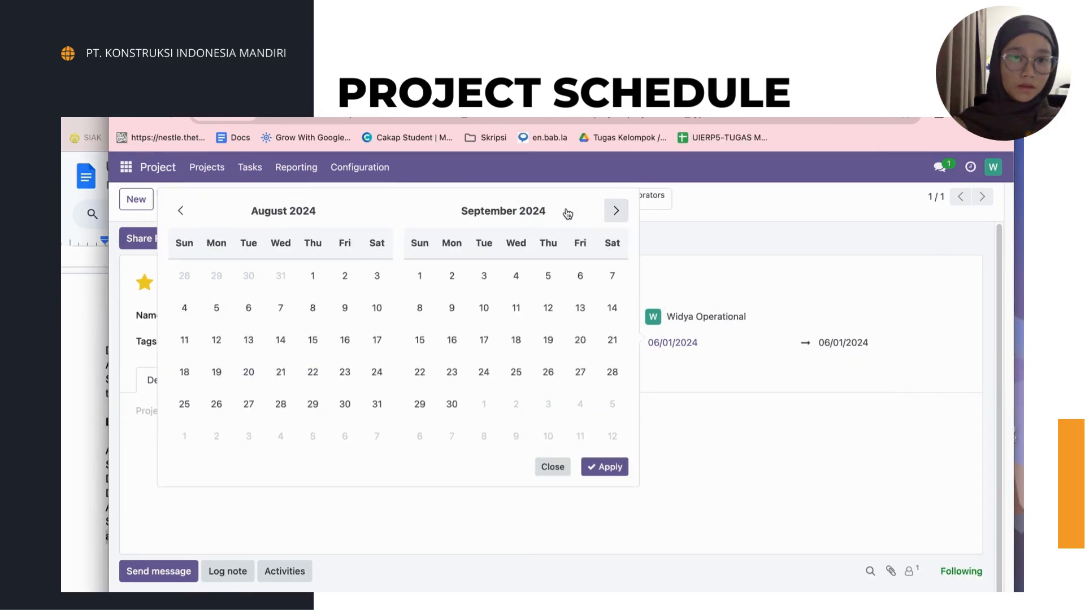
left_click(311, 405)
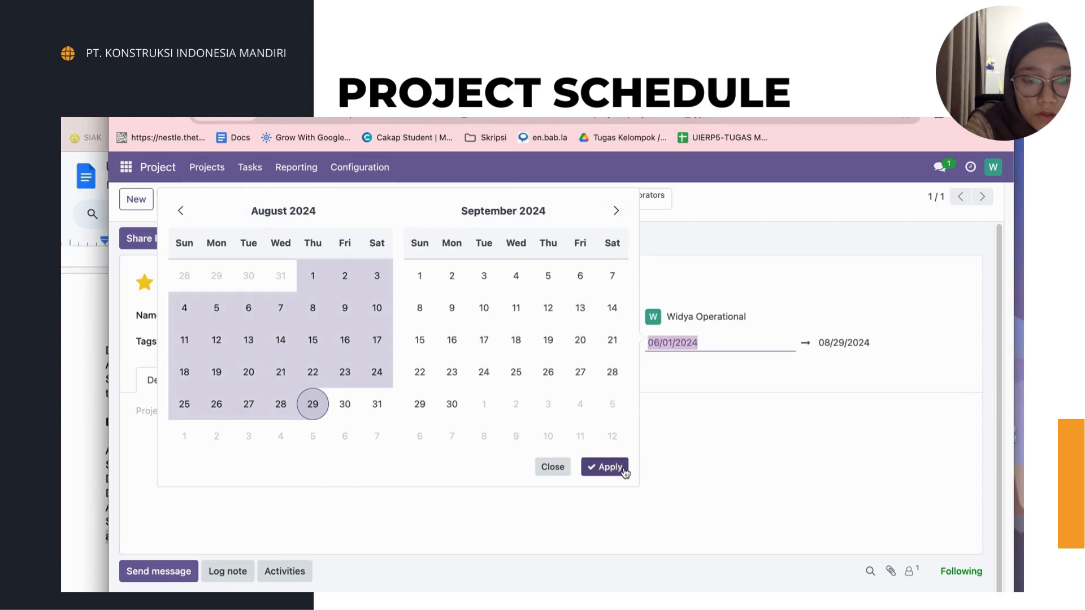
left_click(605, 468)
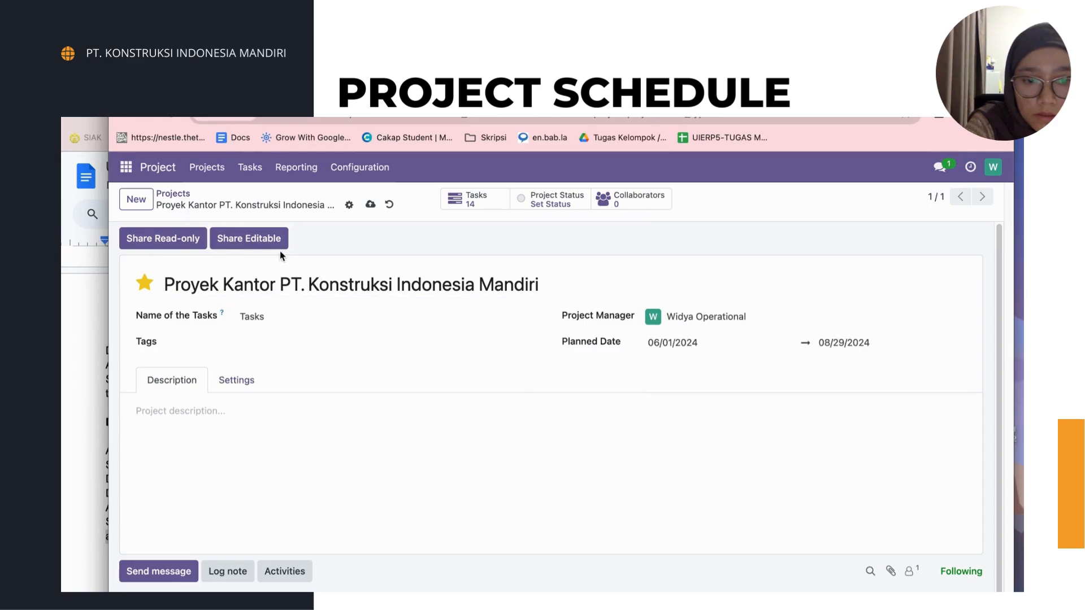
left_click(370, 204)
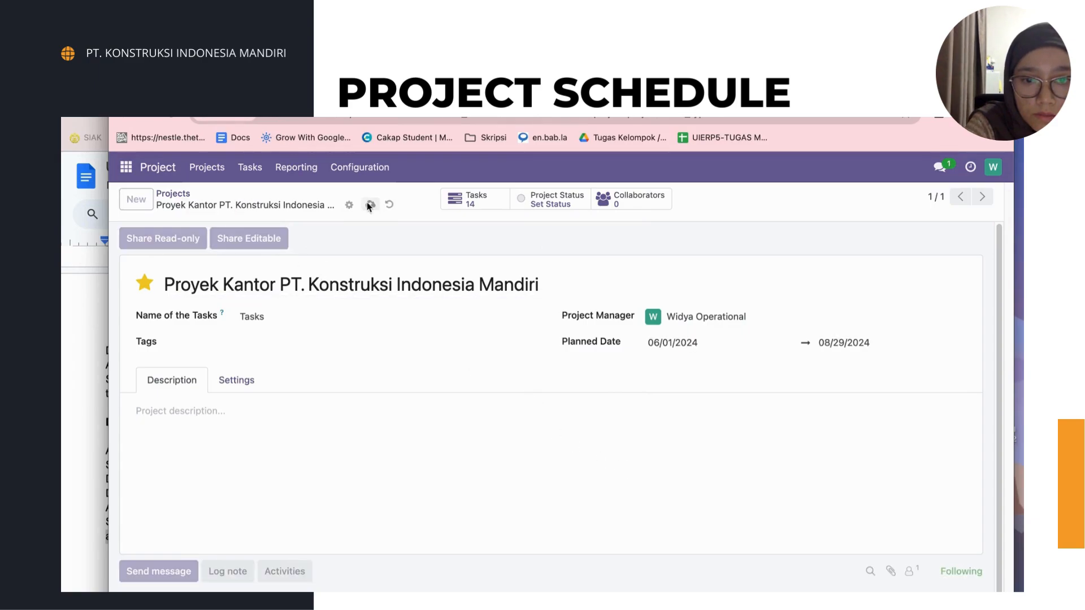
- Return to the project's task board and mark the Planning tasks Diskusi dengan Klien and Analisis Kebutuhan as Done
left_click(178, 194)
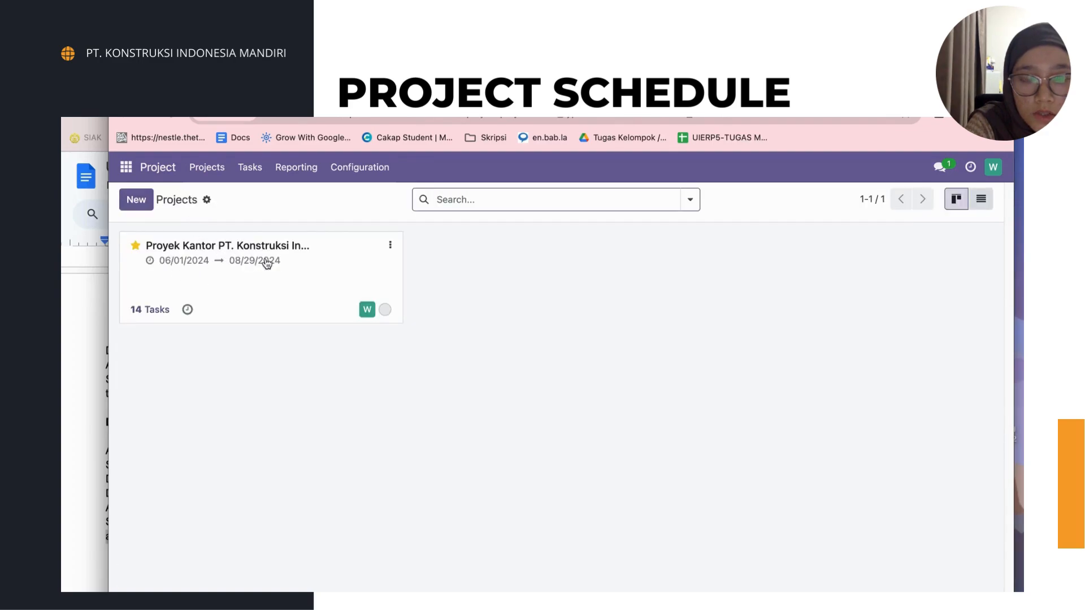
left_click(293, 284)
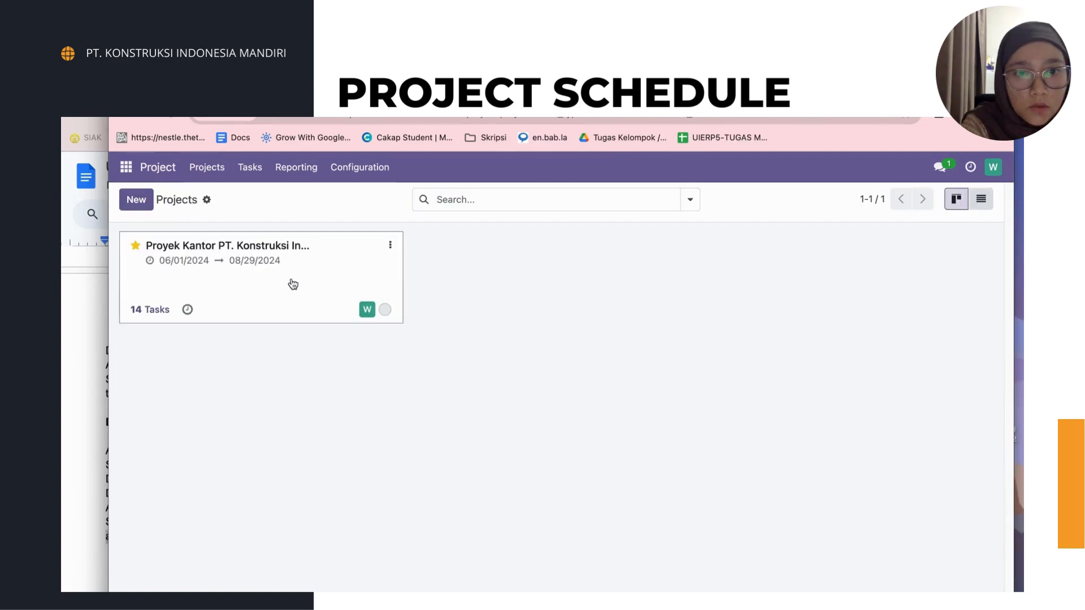
left_click(379, 275)
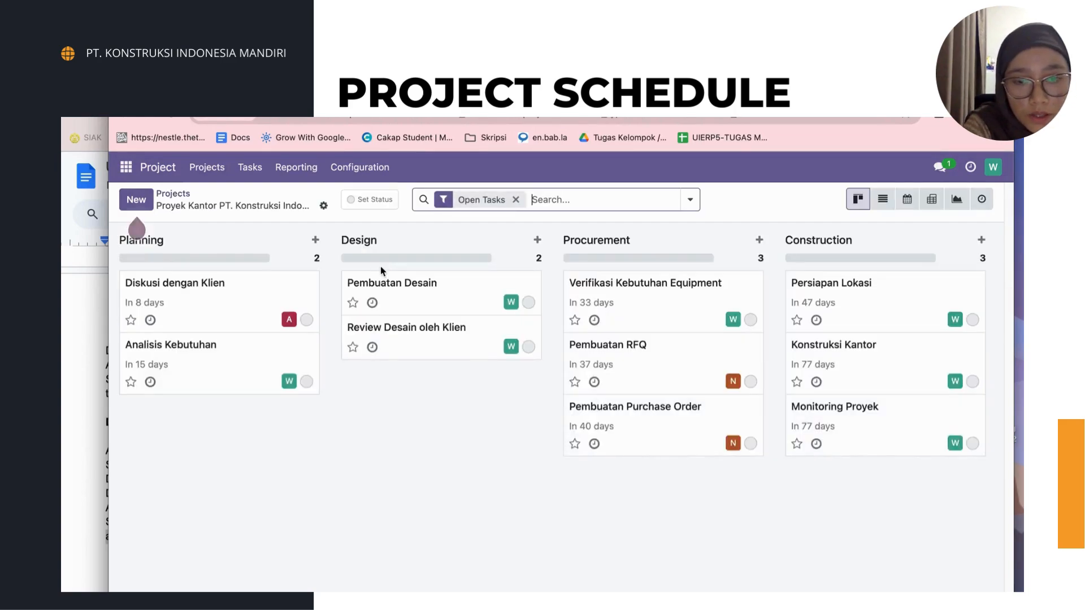
left_click(307, 321)
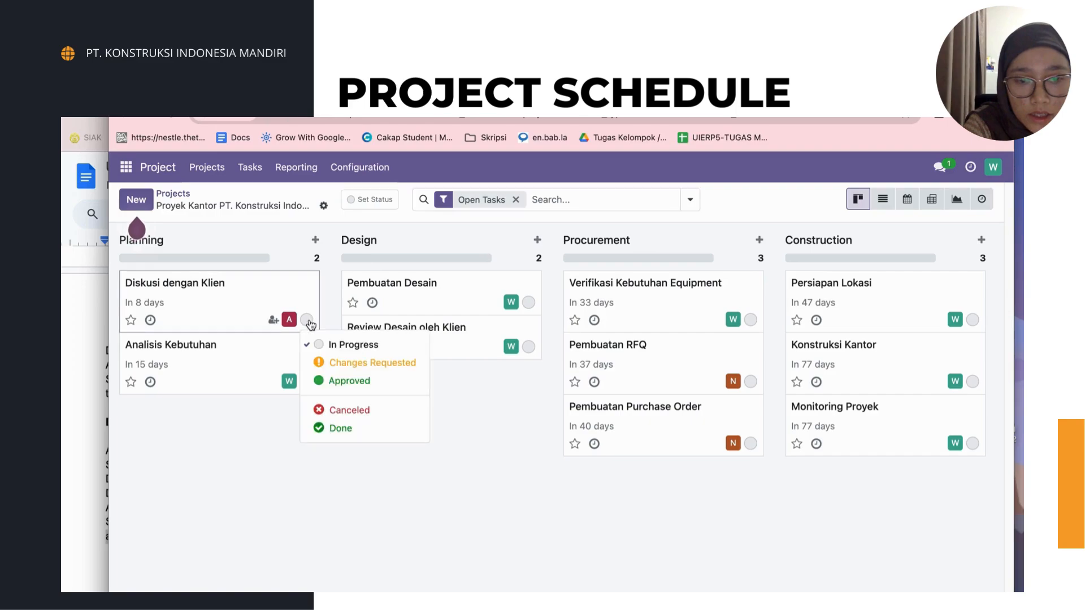
left_click(341, 428)
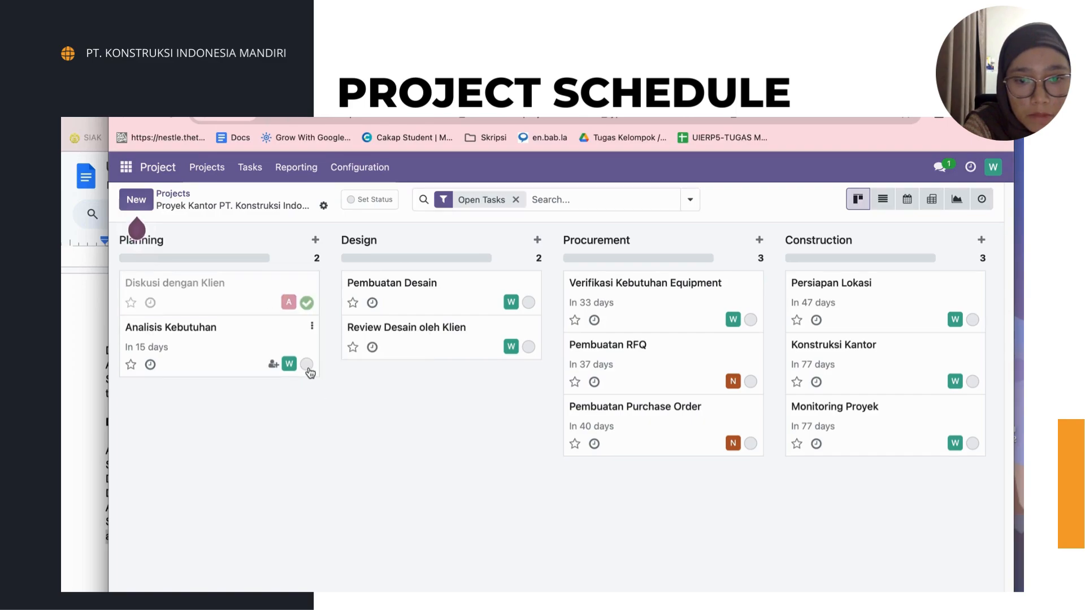
left_click(306, 365)
left_click(375, 477)
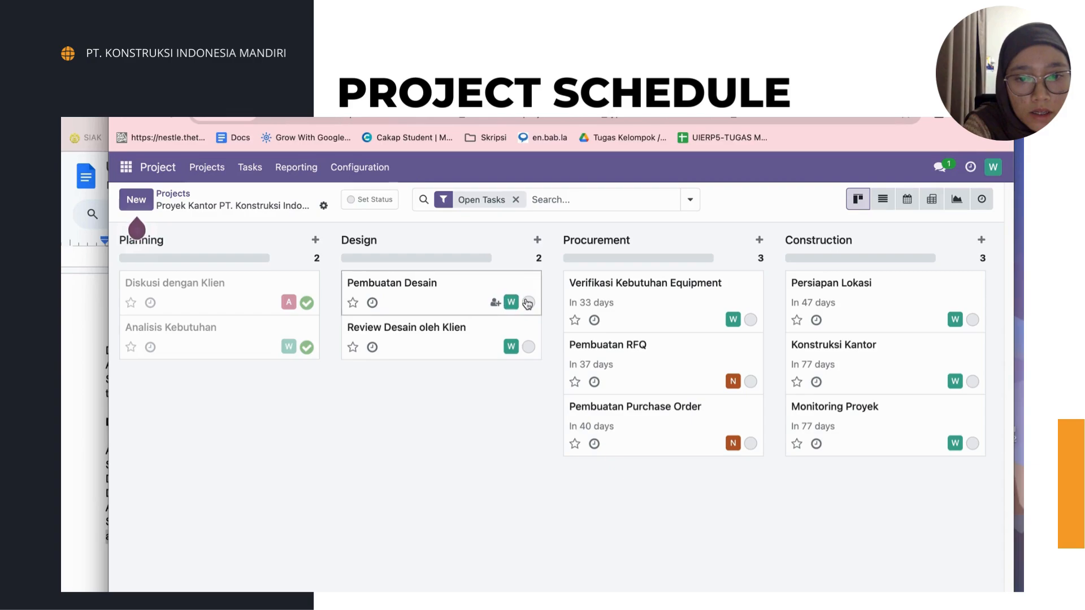
- Mark Pembuatan Desain and Review Desain oleh Klien in Design, and Verifikasi Kebutuhan Equipment in Procurement, as Done
left_click(528, 304)
left_click(560, 412)
left_click(528, 347)
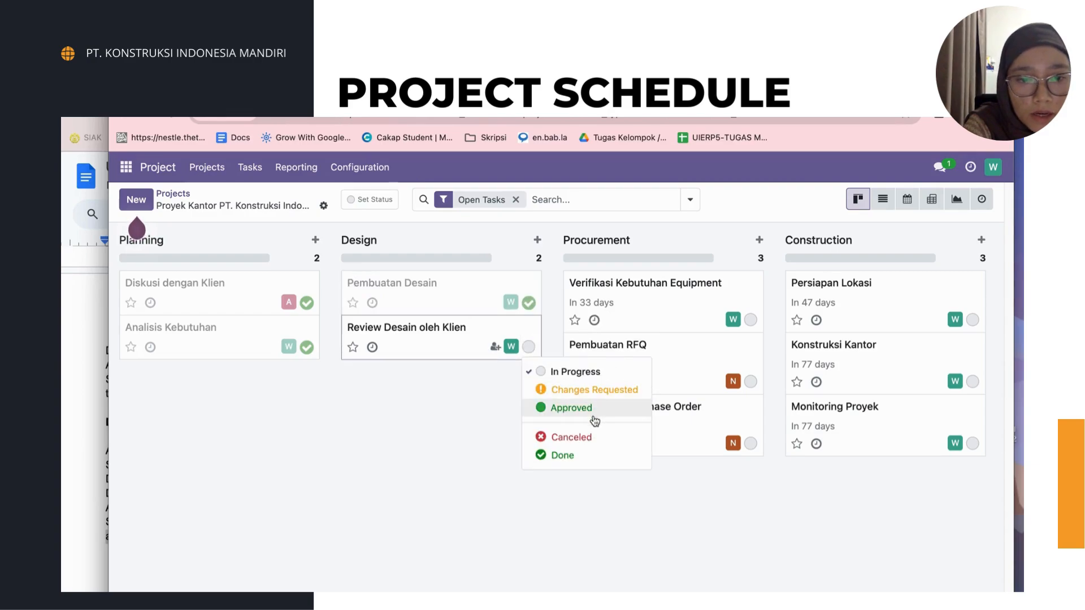
left_click(581, 453)
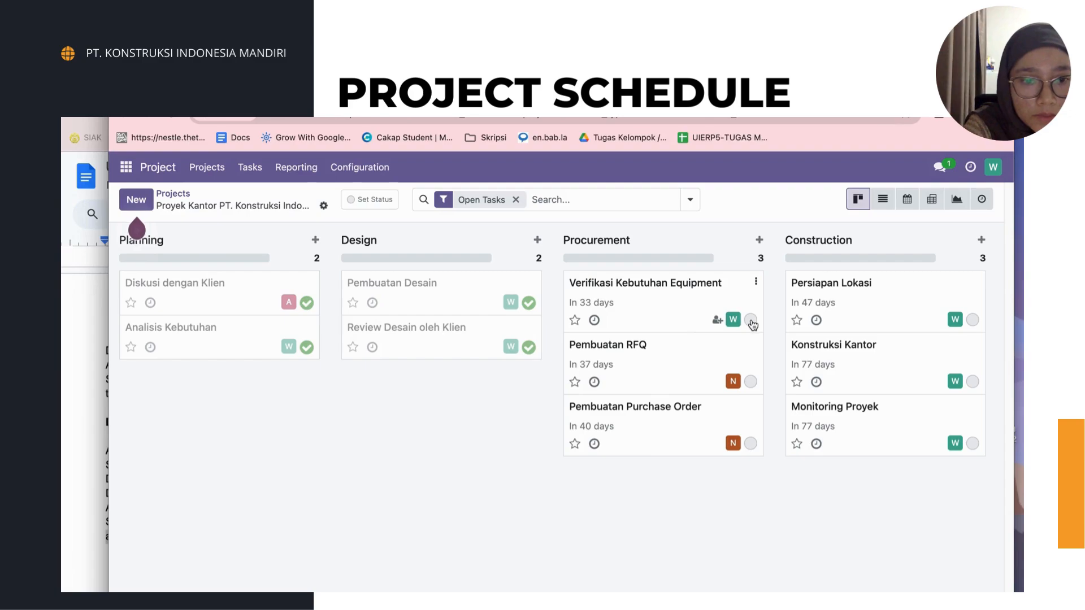
left_click(751, 320)
left_click(782, 431)
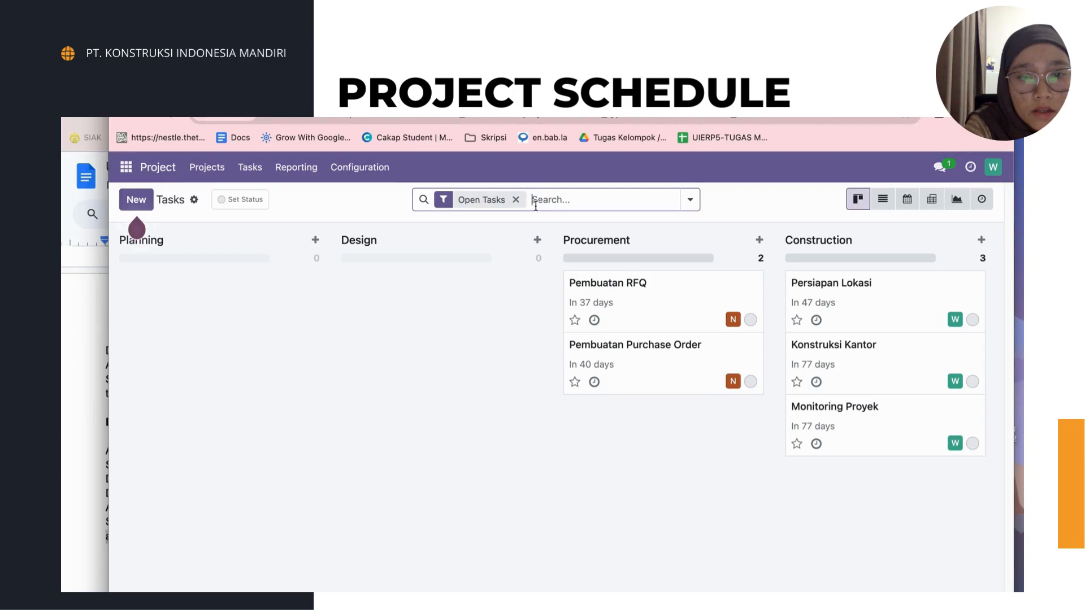
- Remove the Open Tasks filter to include completed tasks and examine the task deadlines in the monthly calendar view
left_click(516, 199)
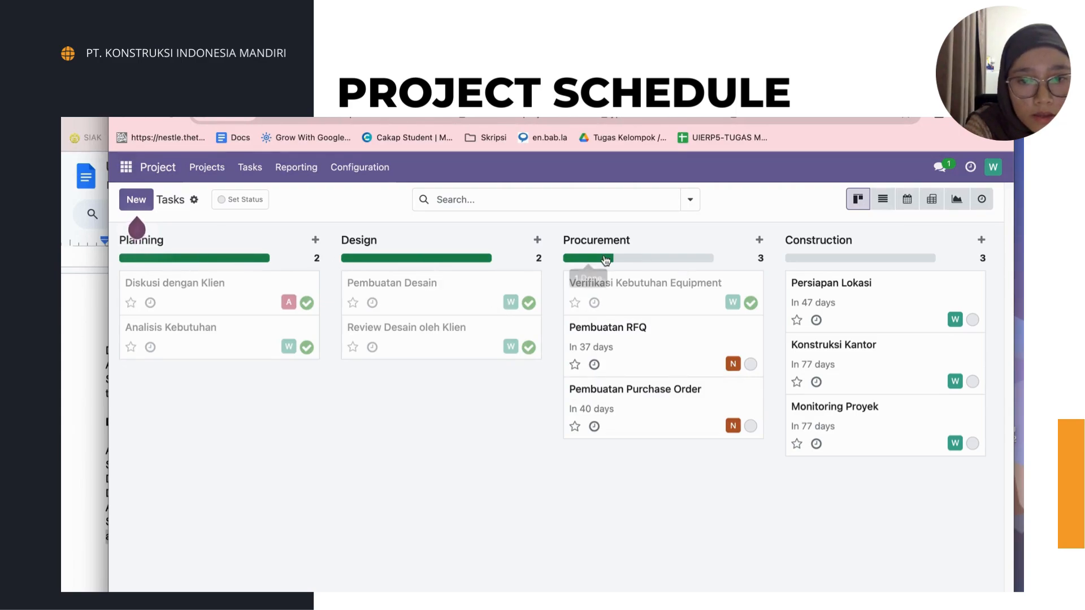
left_click(911, 200)
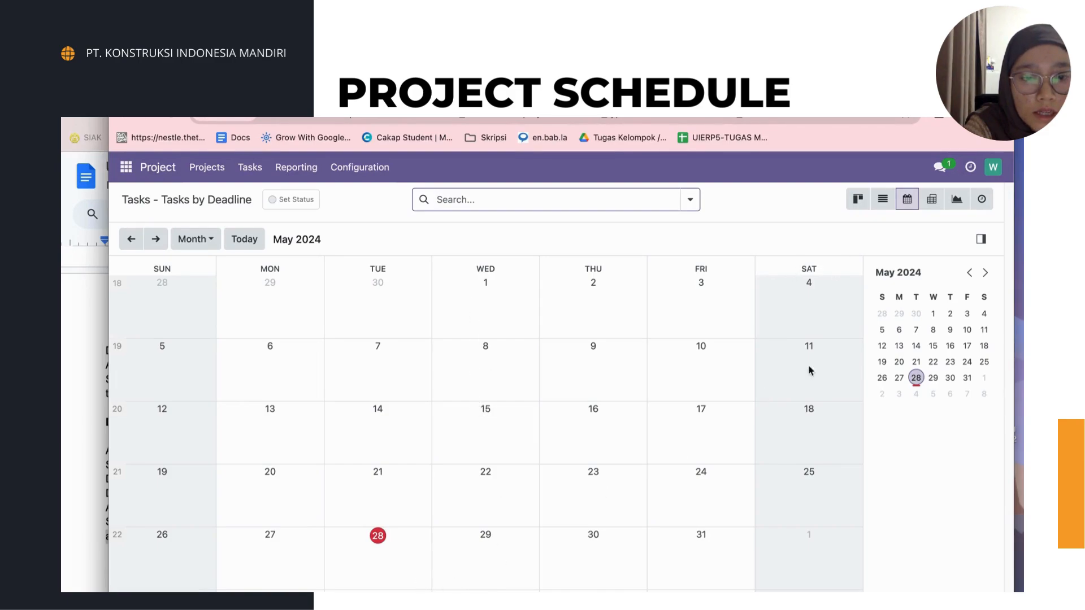
left_click(986, 275)
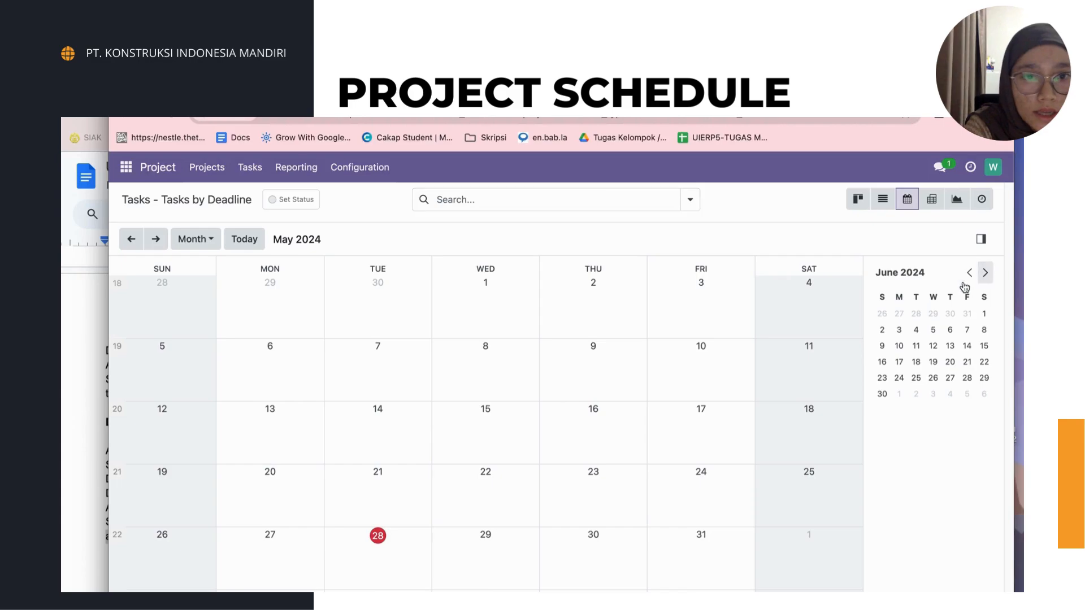
left_click(220, 245)
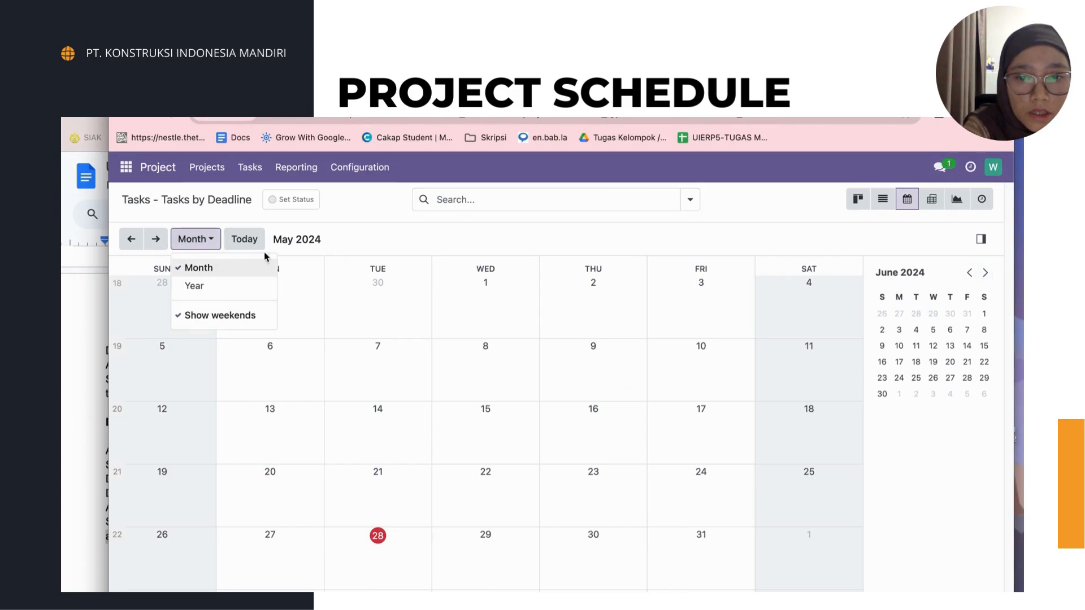
left_click(180, 238)
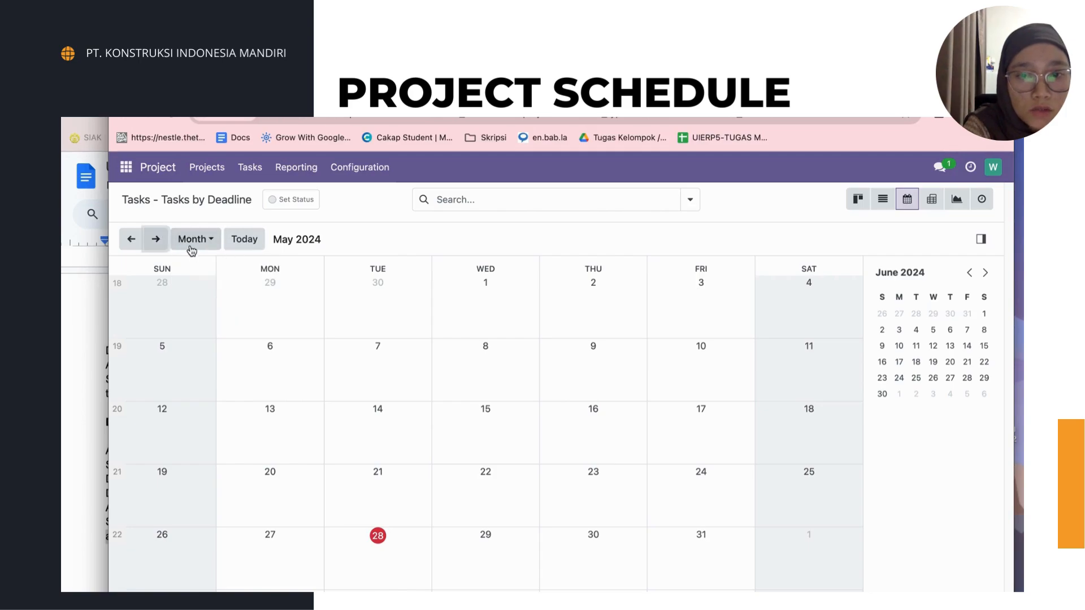
left_click(156, 239)
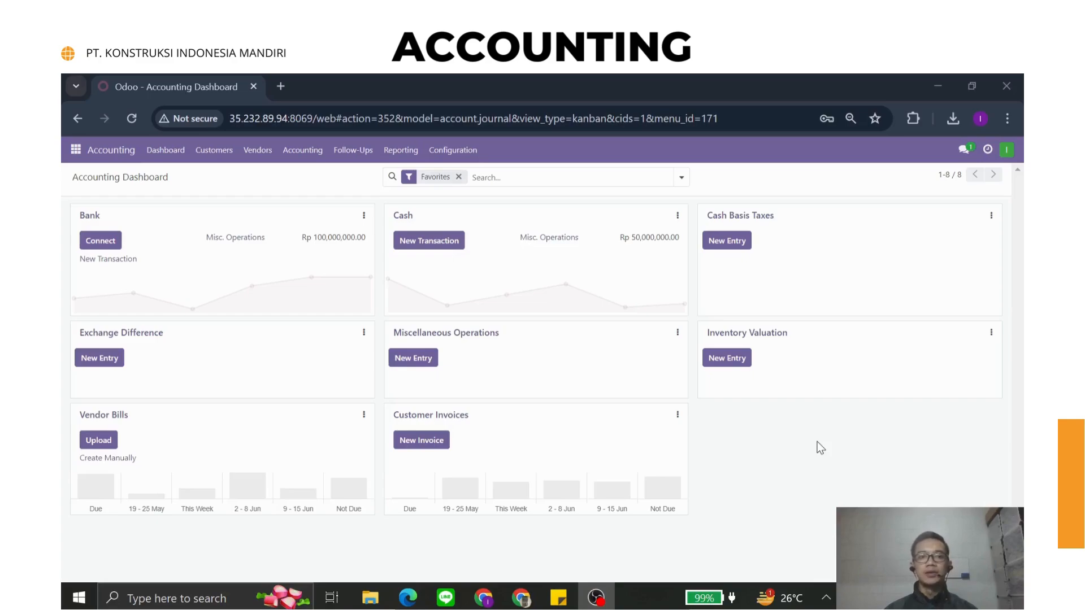
- Open the chart of accounts in Odoo Accounting and check which codes the Fixed Assets accounts use
left_click(464, 151)
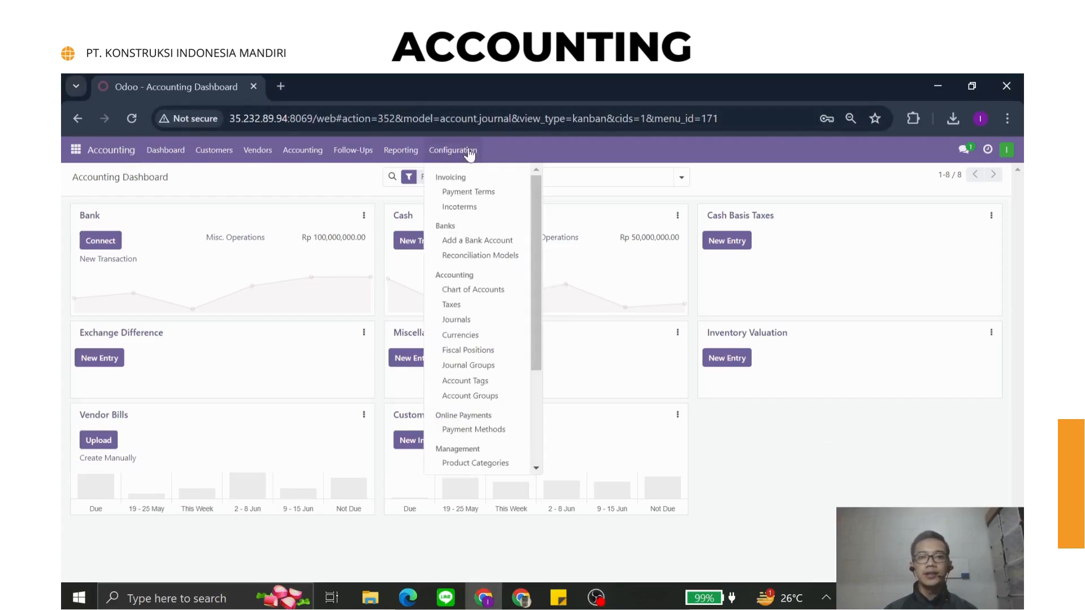
left_click(503, 293)
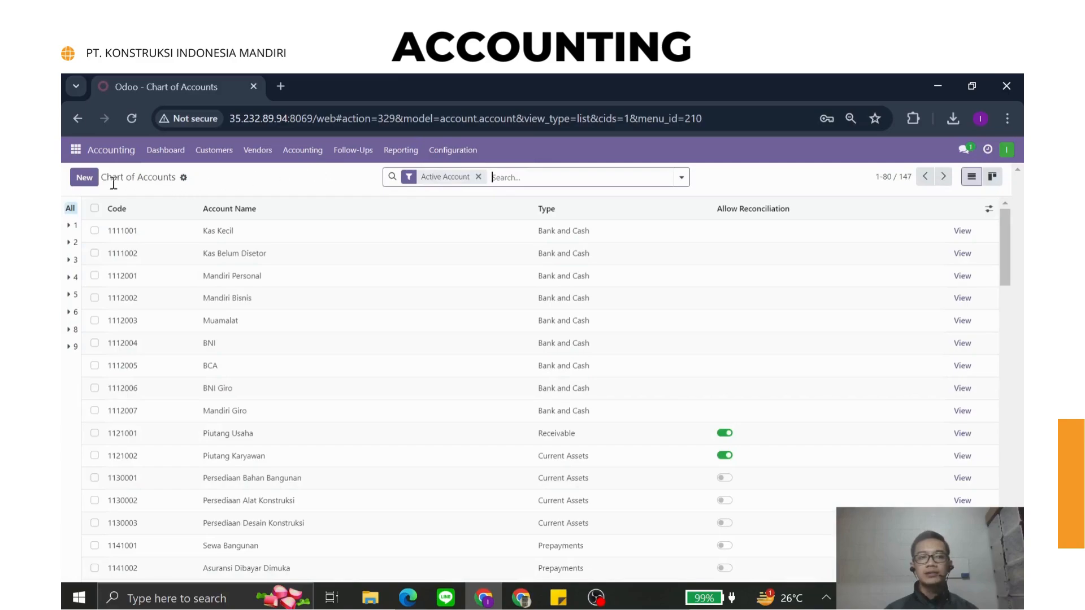
left_click(85, 178)
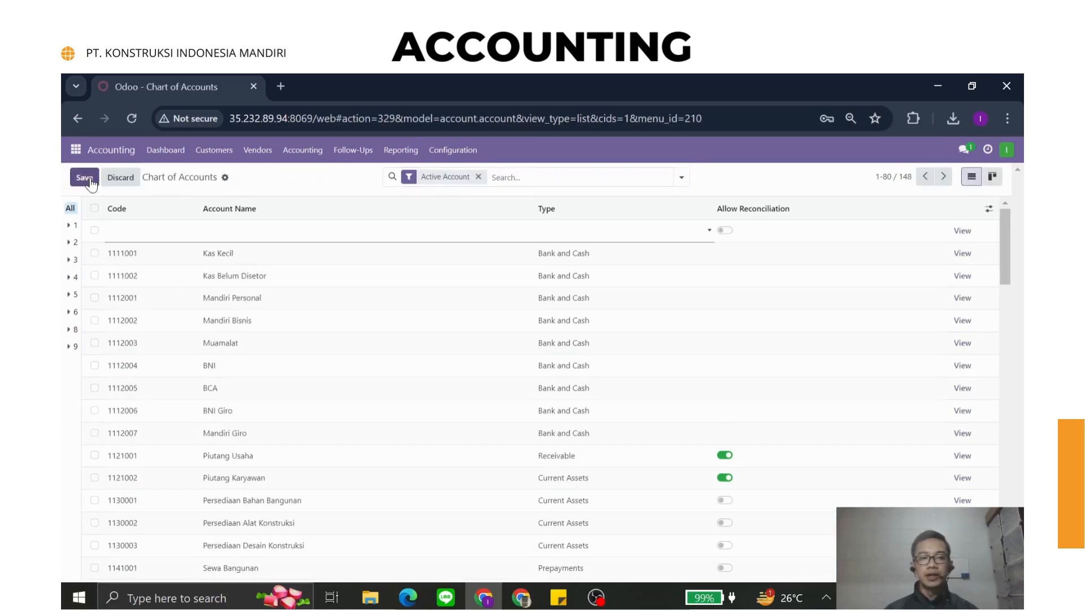
scroll(388, 393, "down", 4)
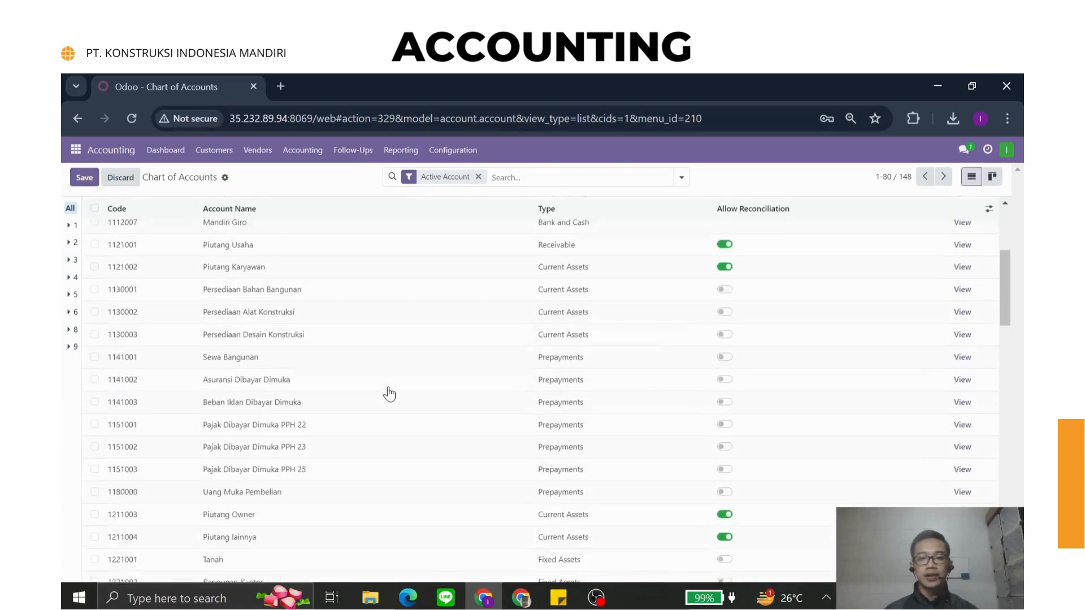
scroll(389, 394, "down", 3)
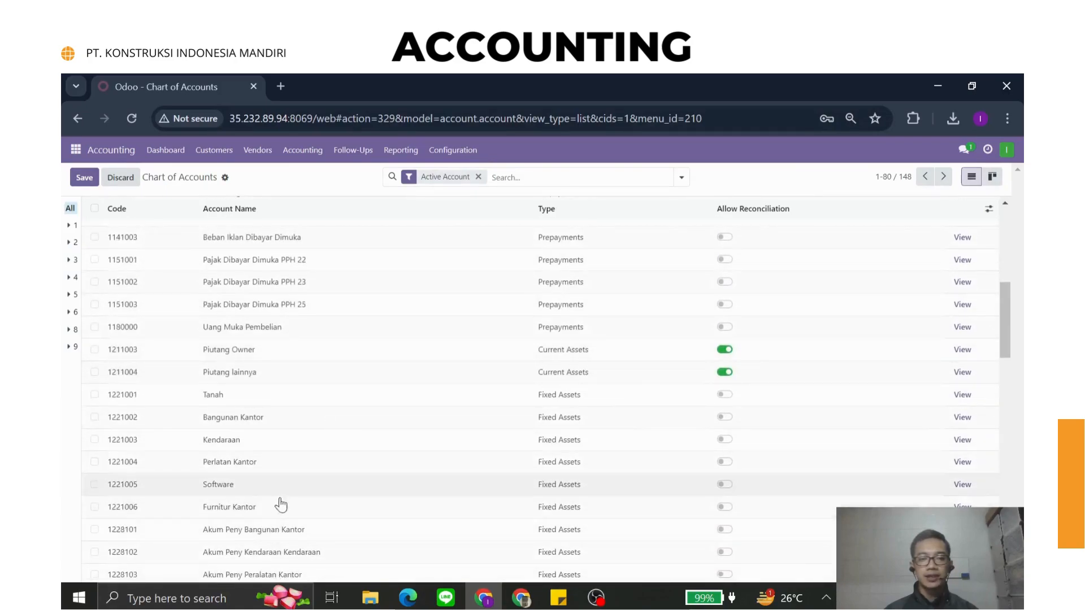
left_click(126, 507)
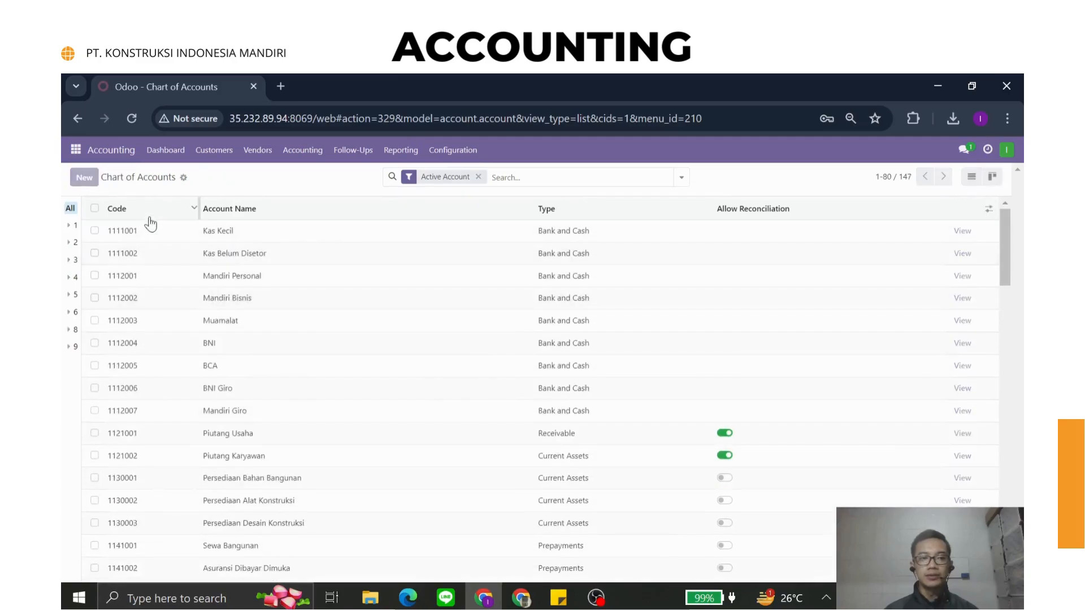
- Add the Fixed Assets account 1221007 Peralatan Konstruksi to the chart of accounts and save it
left_click(85, 177)
type("122100")
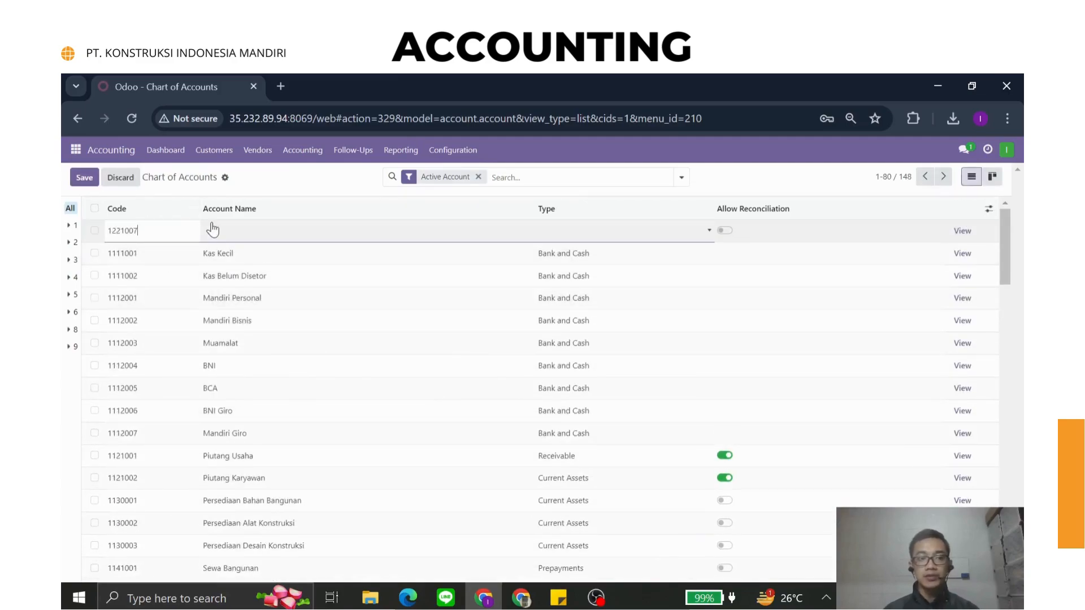
type("7")
left_click(235, 231)
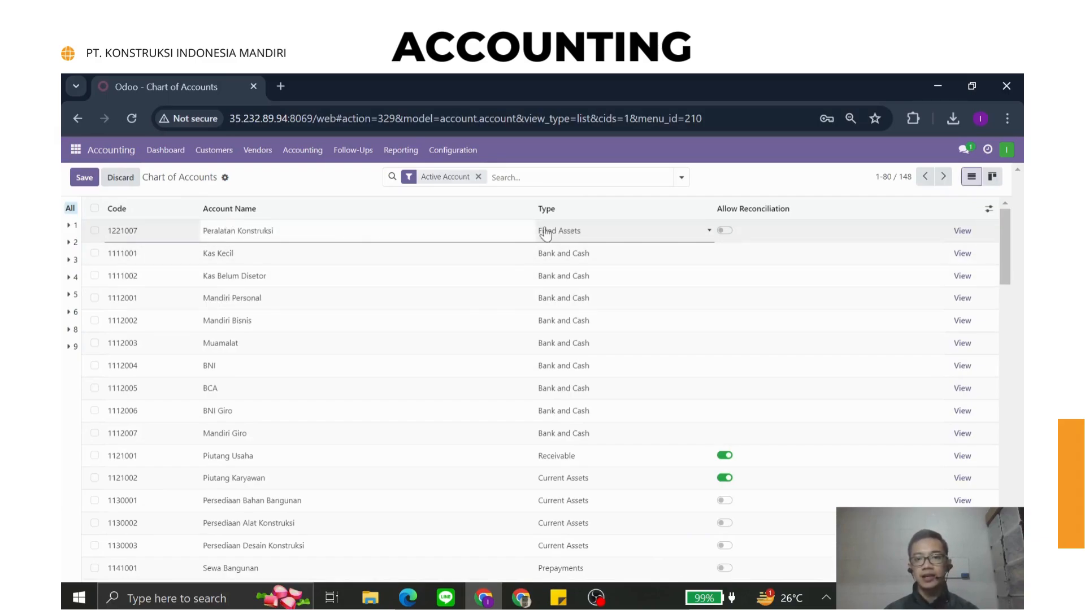
key("shift+Tab")
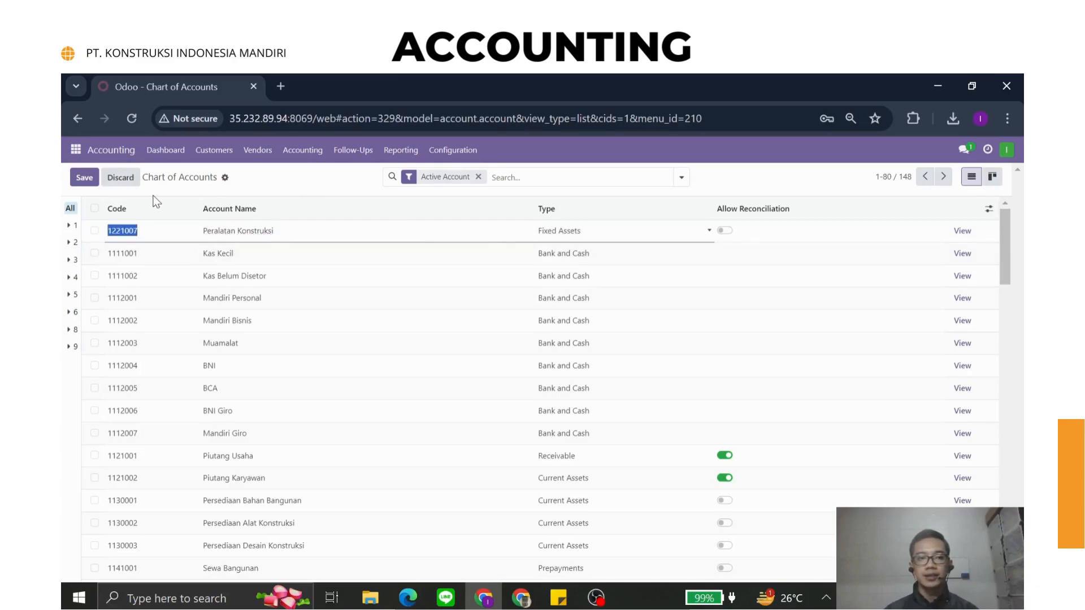
left_click(85, 178)
left_click(85, 179)
left_click(281, 181)
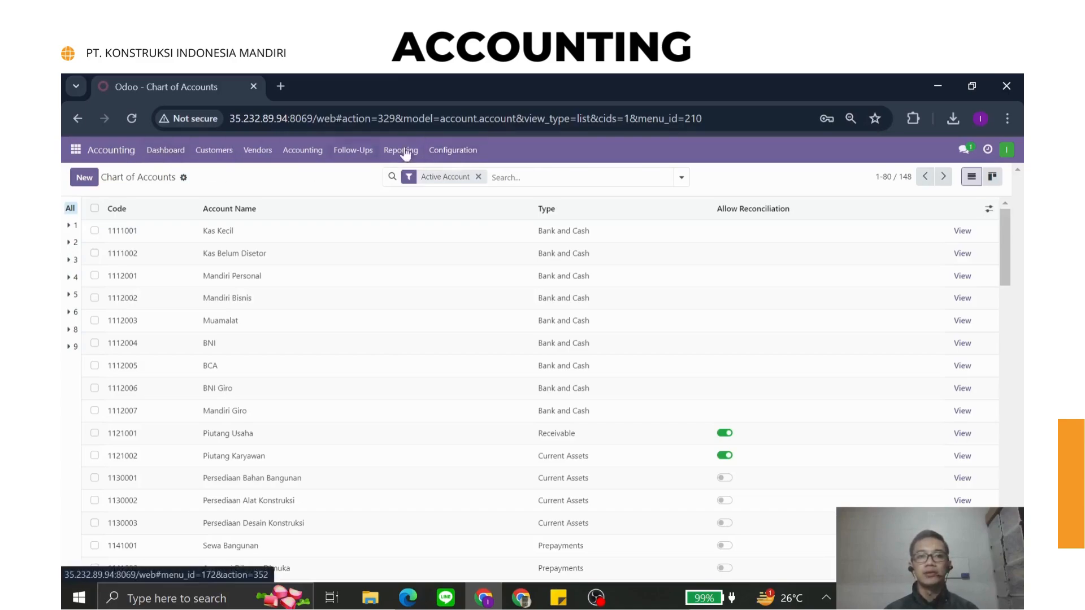
- Start a new asset category with asset type Alat Konstruksi and the Miscellaneous Operations journal
left_click(446, 152)
scroll(491, 398, "down", 2)
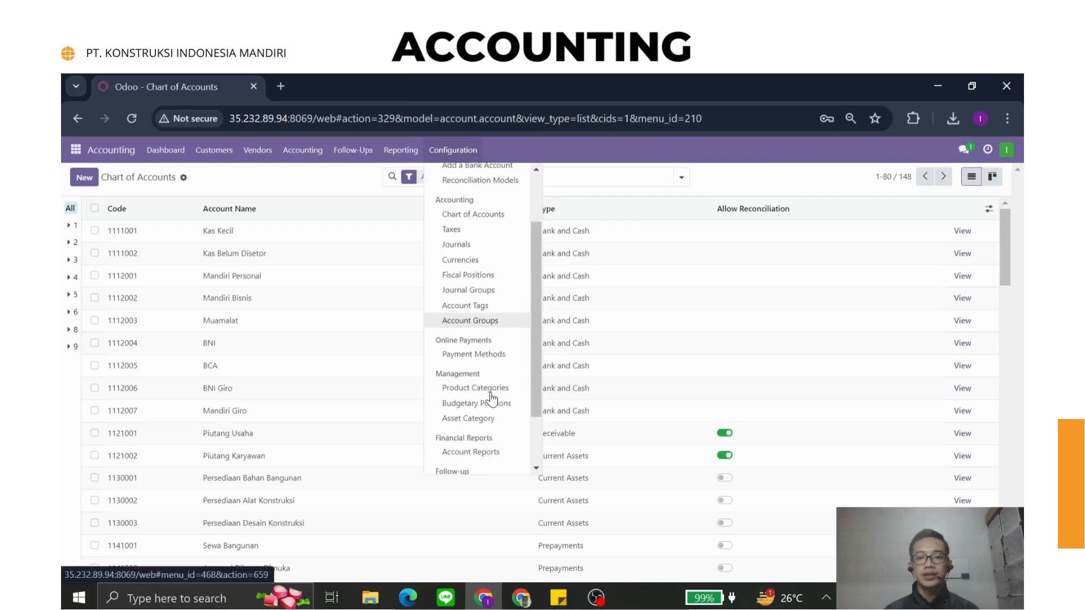
left_click(491, 418)
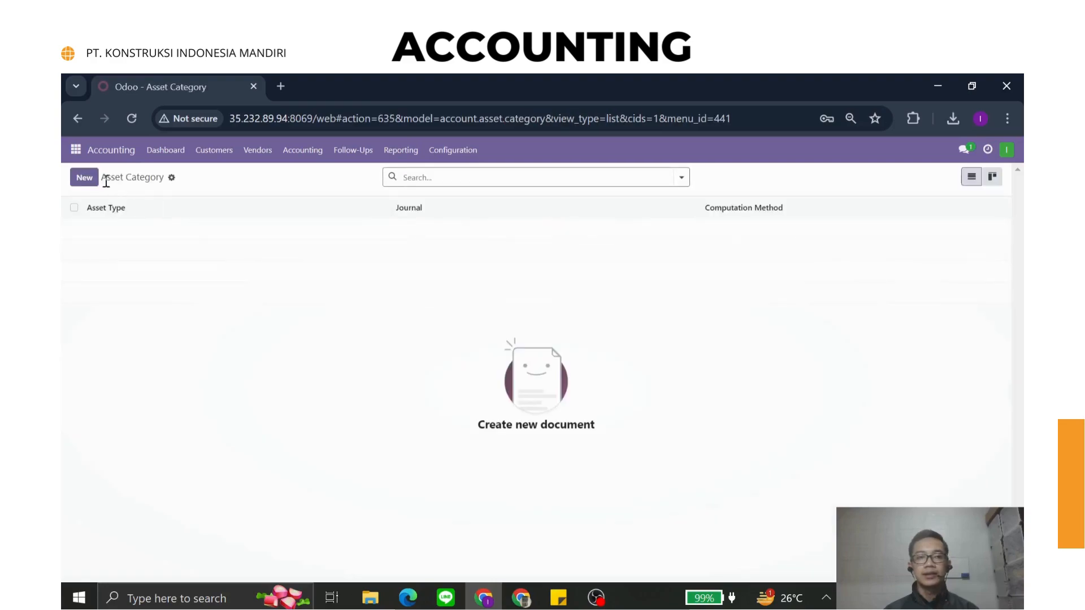
left_click(84, 177)
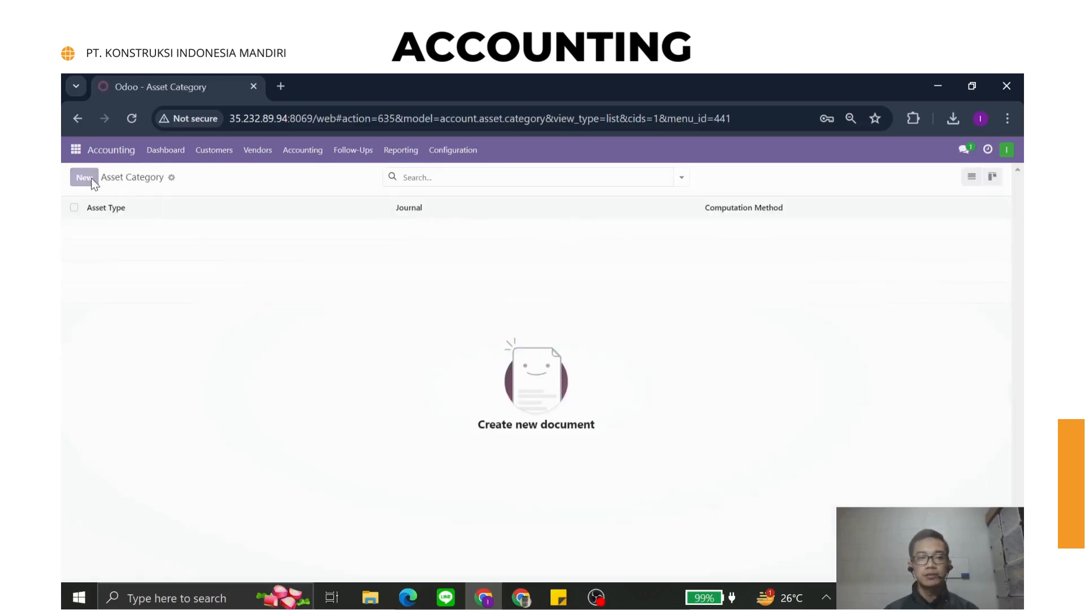
type("Alat Konstruksi")
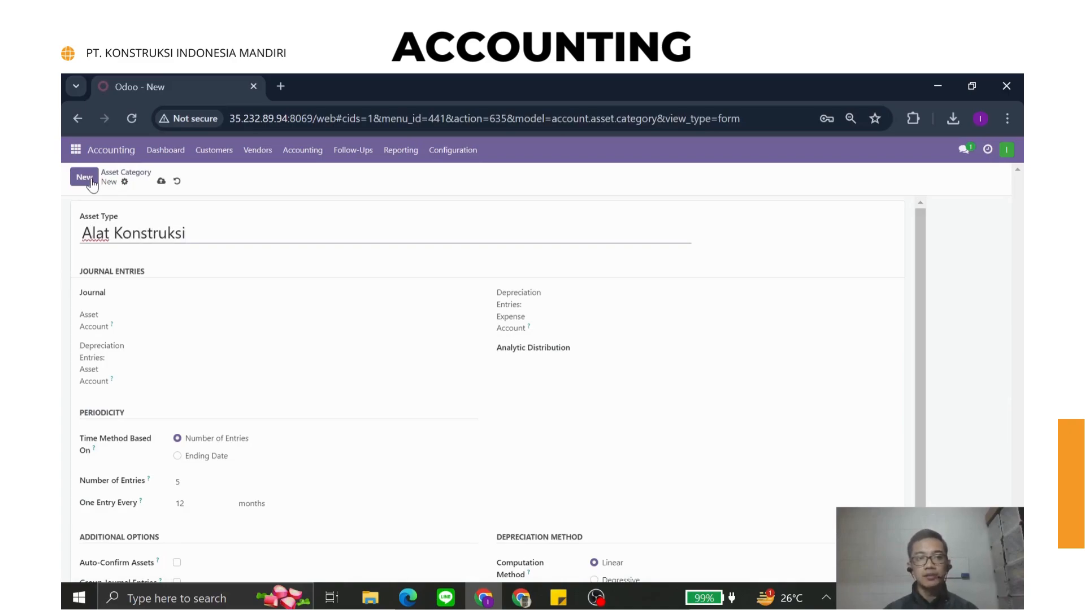
left_click(184, 294)
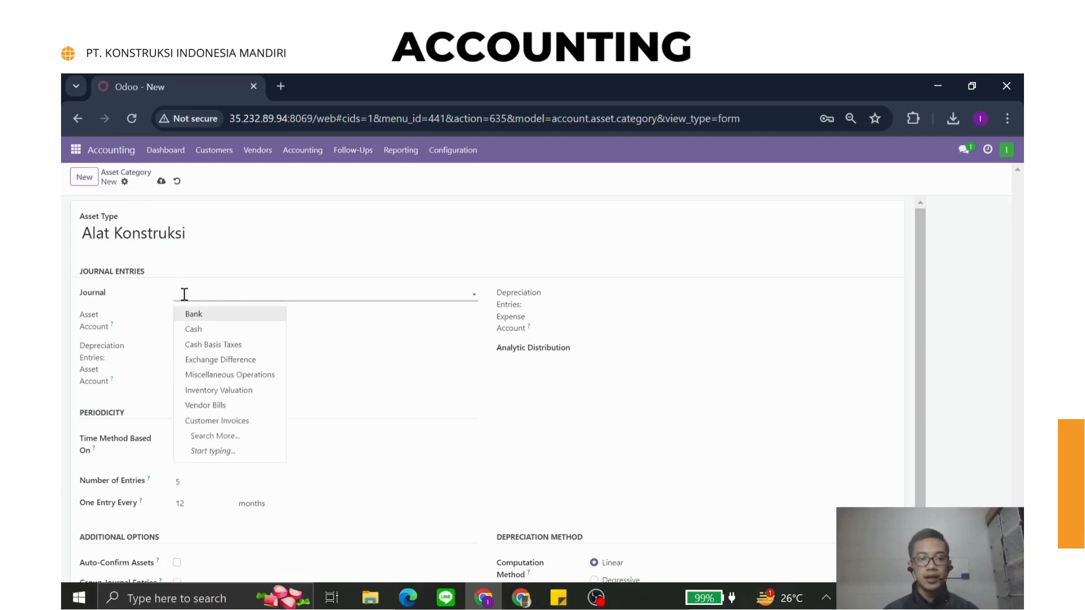
left_click(240, 376)
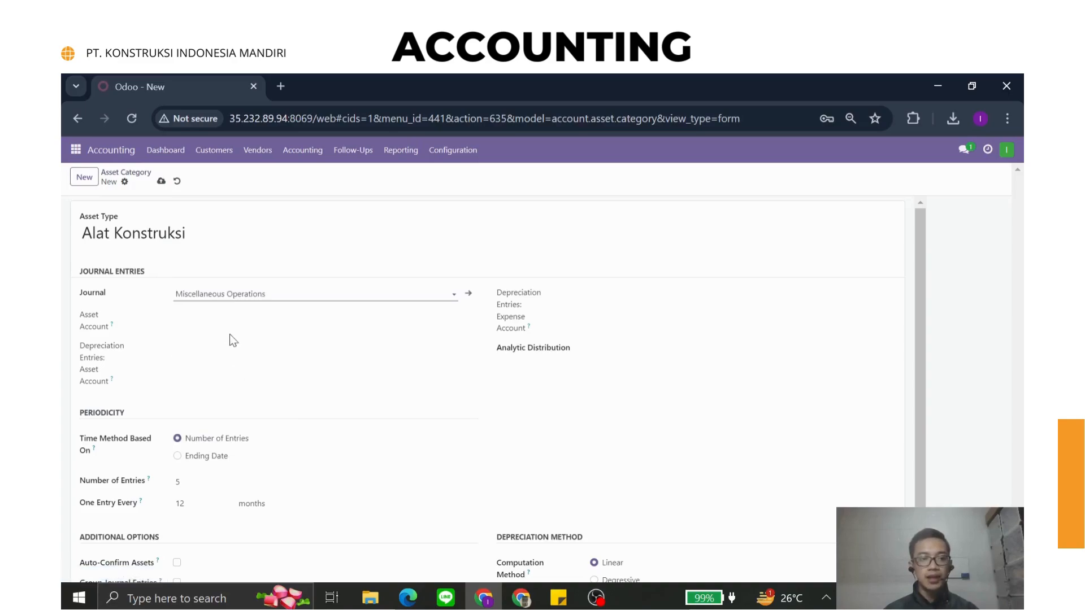
- Set the category's asset account to 1221007 Peralatan Konstruksi, using the same account for the depreciation entries' asset account
left_click(243, 318)
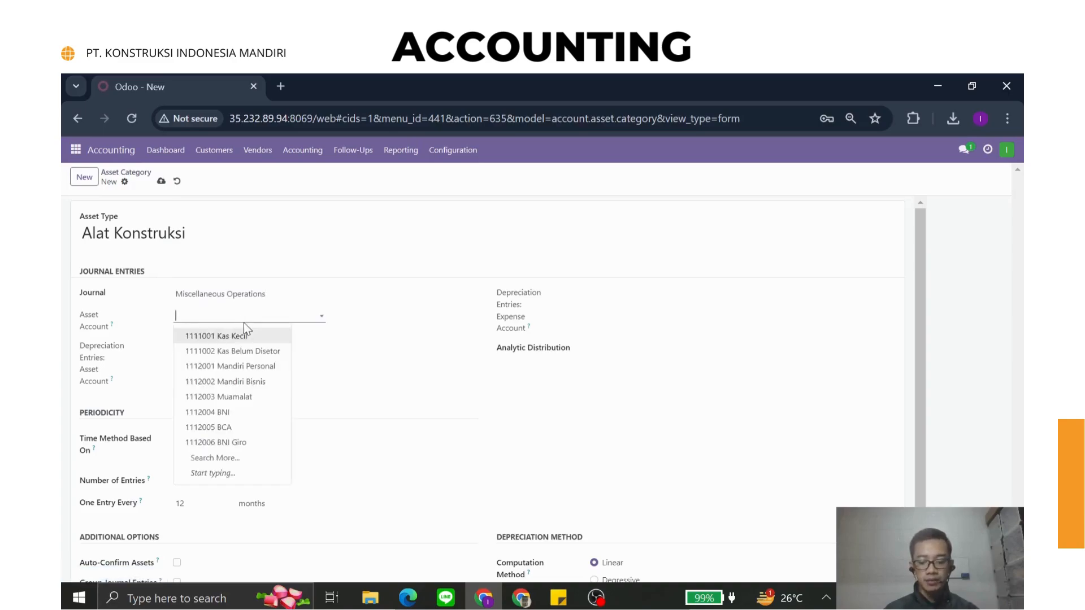
type("Peral")
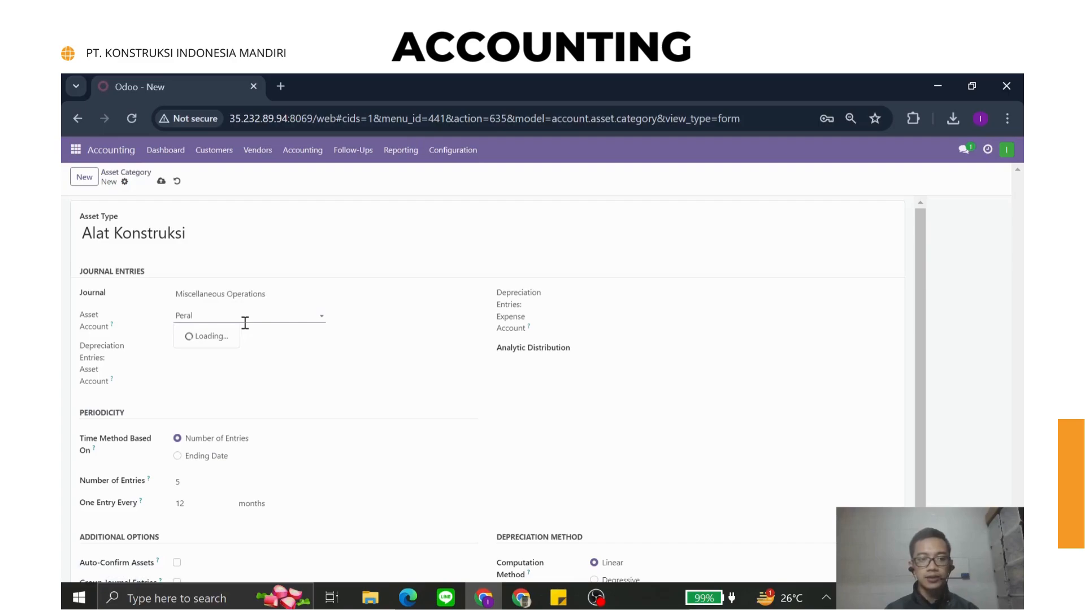
key("BackSpace")
key("BackSpace")
key("BackSpace")
key("BackSpace")
key("BackSpace")
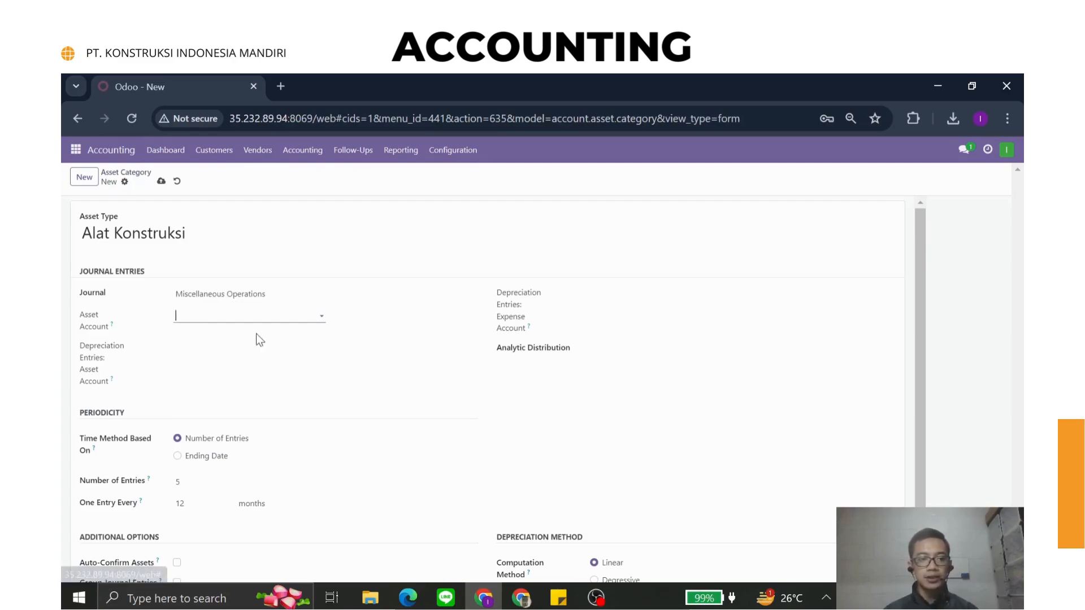
- Set the depreciation expense account to the asset maintenance account 6511010 Biaya Pemeliharaan
left_click(620, 299)
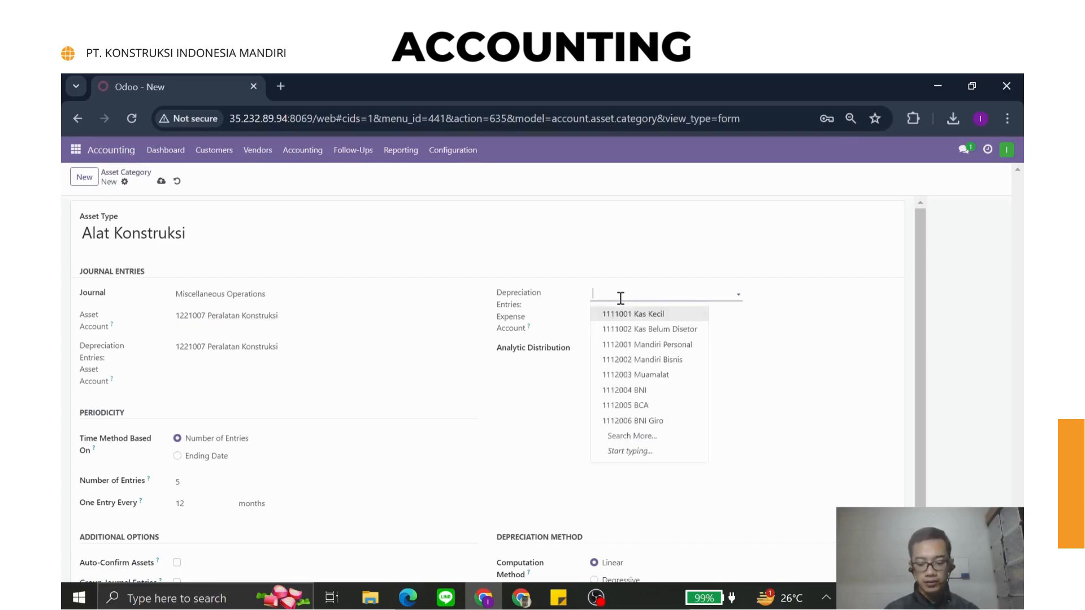
type("aset")
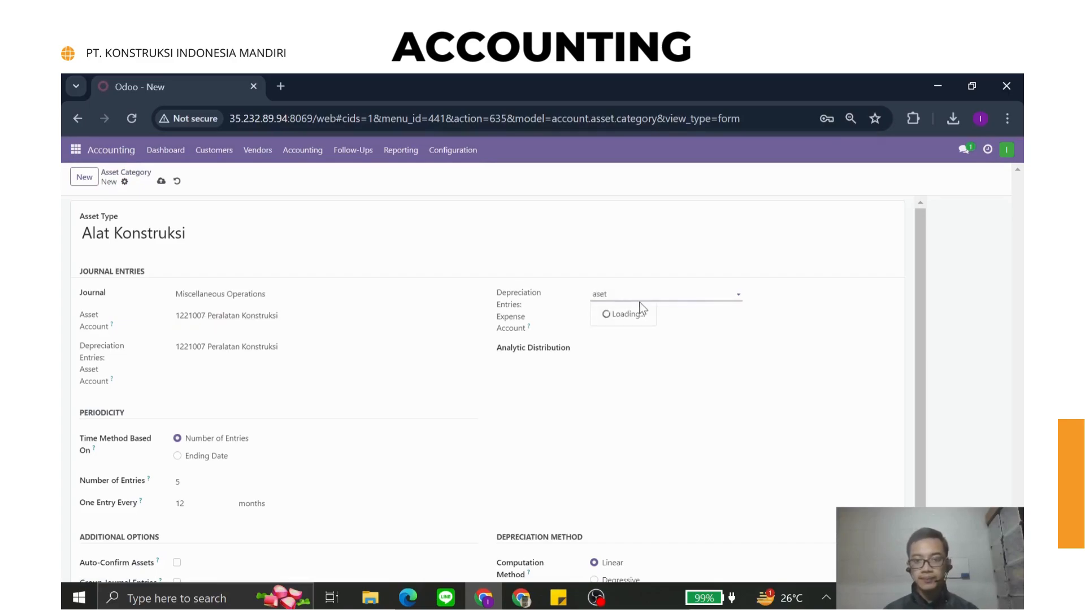
left_click(654, 315)
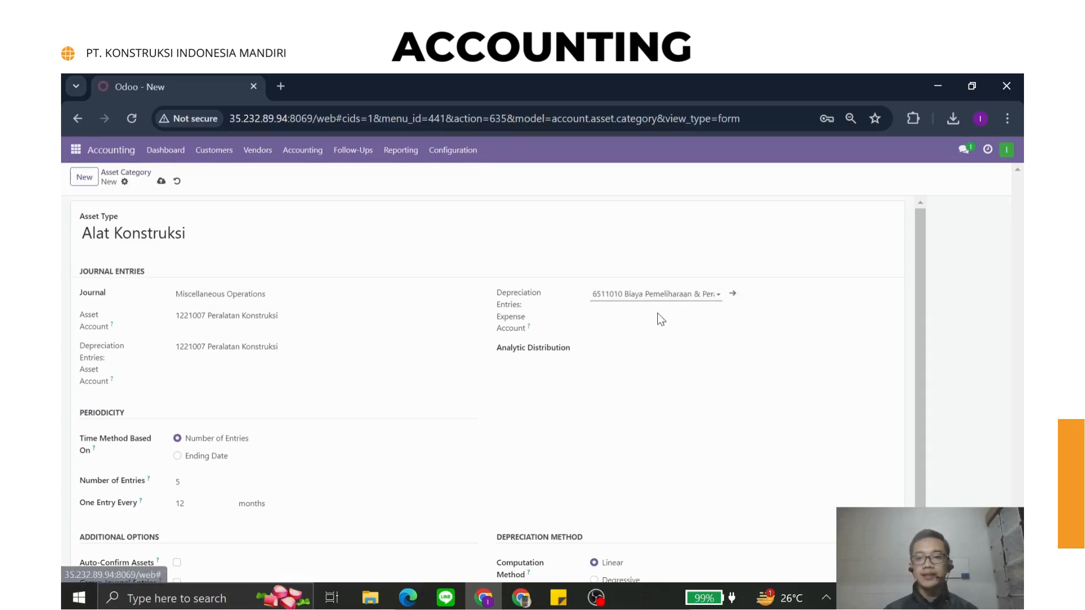
- Set the category's periodicity to 12 entries with one entry every 1 month, and save the asset category
scroll(509, 333, "down", 1)
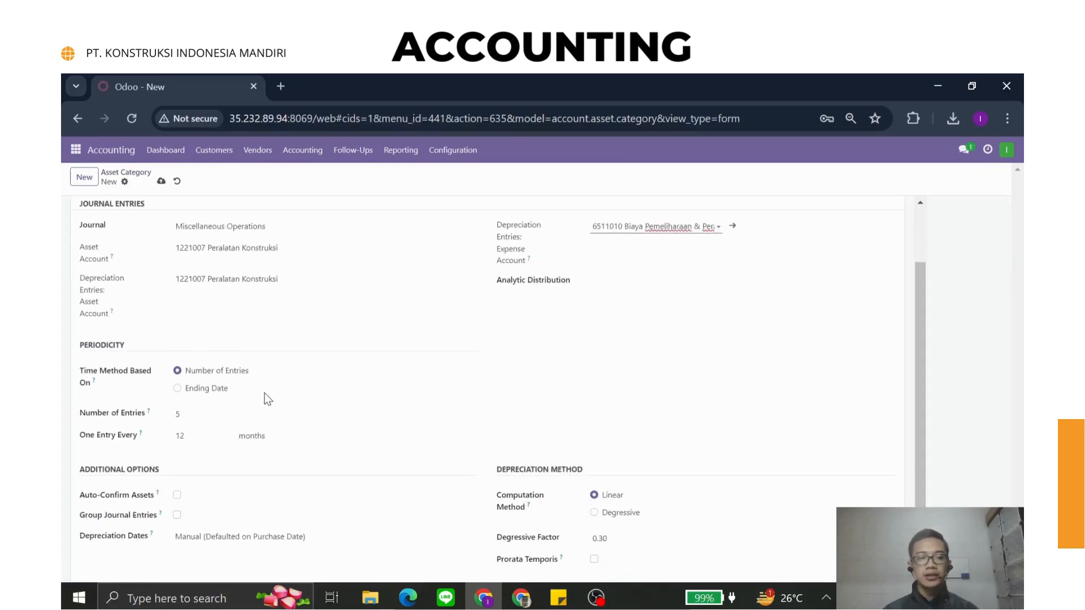
left_click(238, 415)
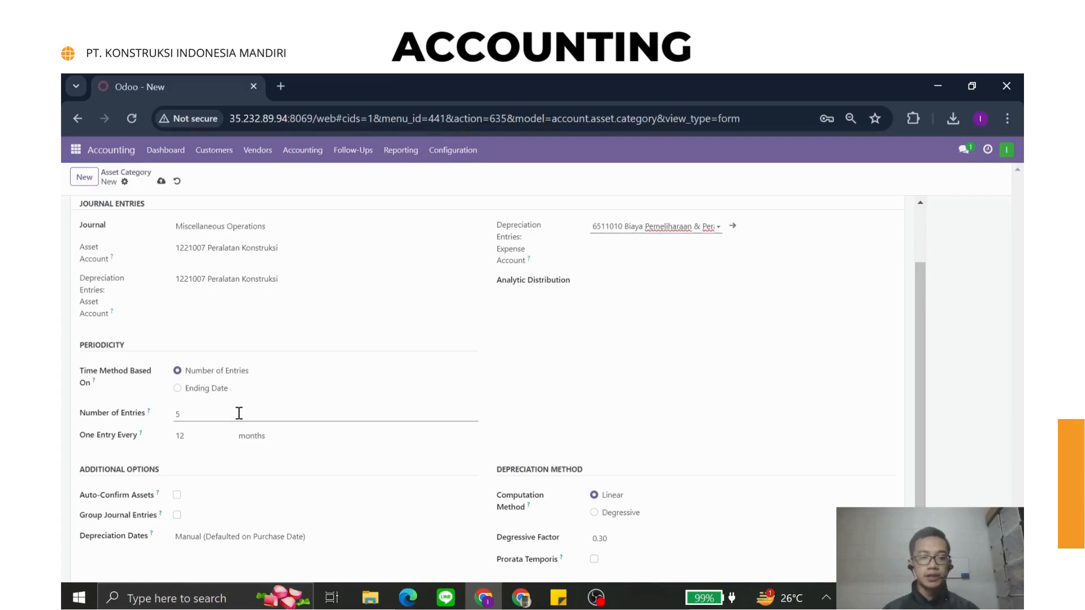
double_click(238, 414)
key("BackSpace")
type("12")
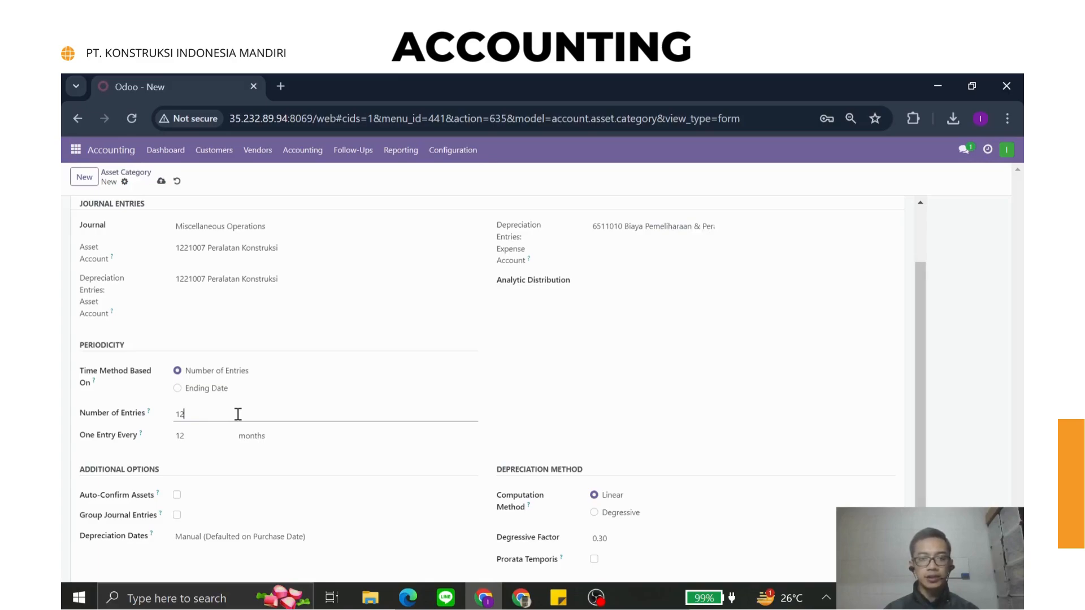
double_click(199, 436)
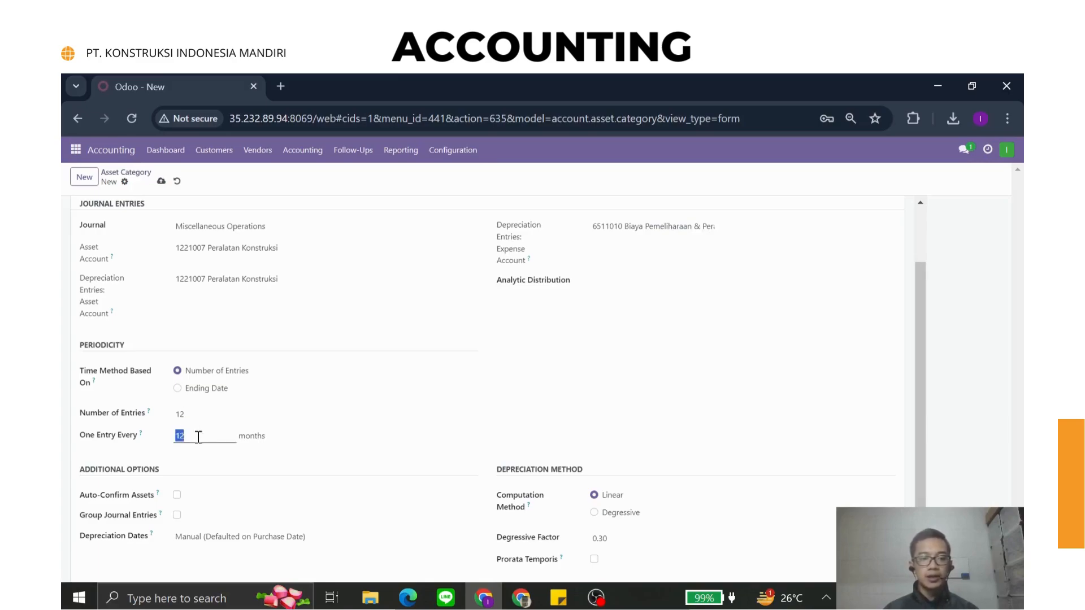
key("BackSpace")
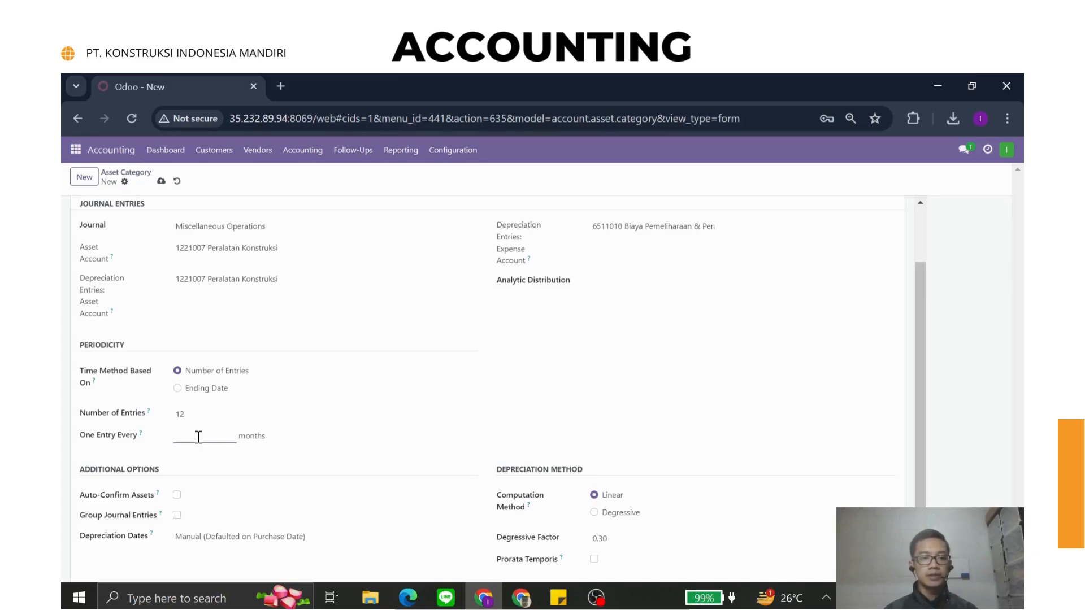
type("1")
left_click(196, 466)
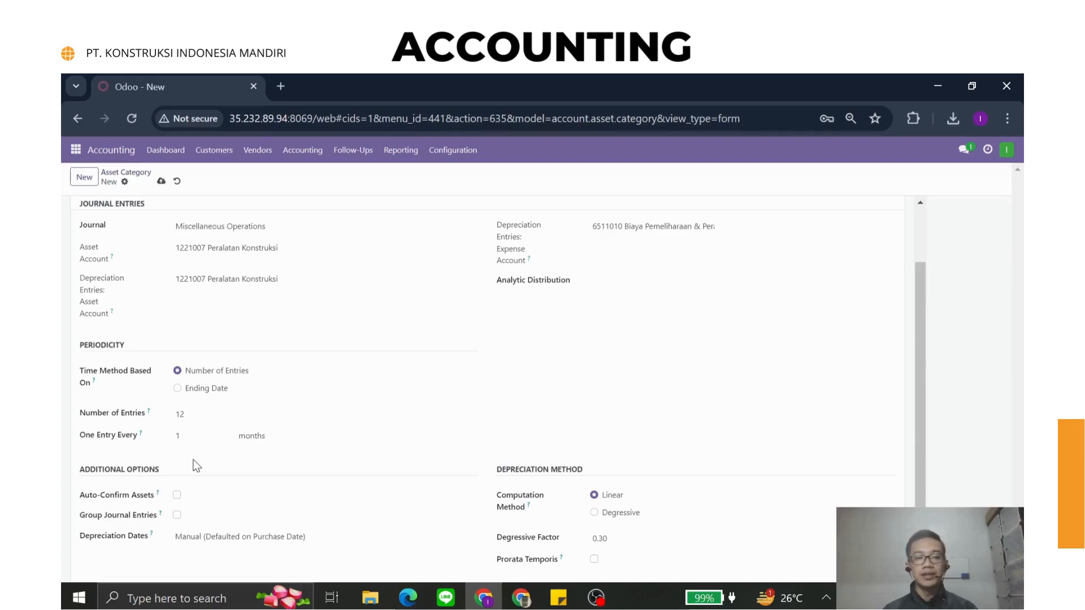
scroll(247, 319, "up", 2)
left_click(161, 182)
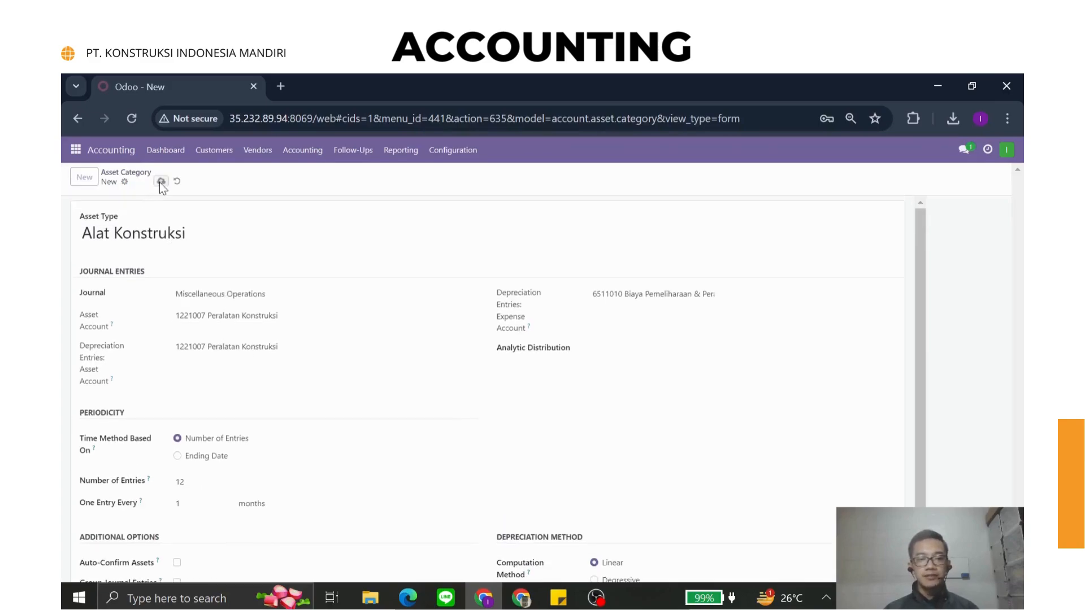
scroll(356, 289, "down", 1)
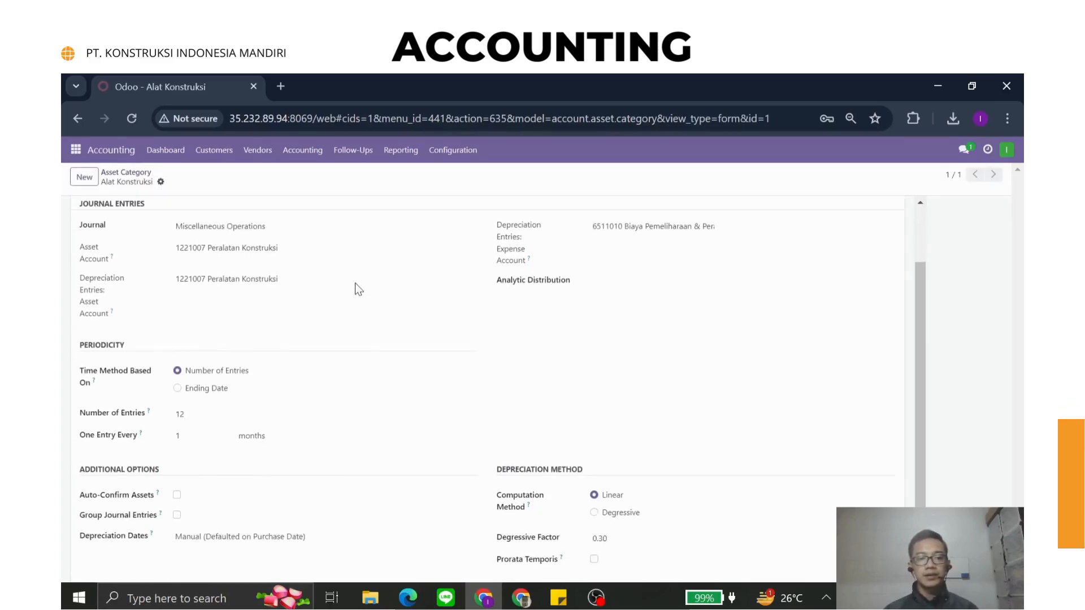
scroll(359, 281, "up", 1)
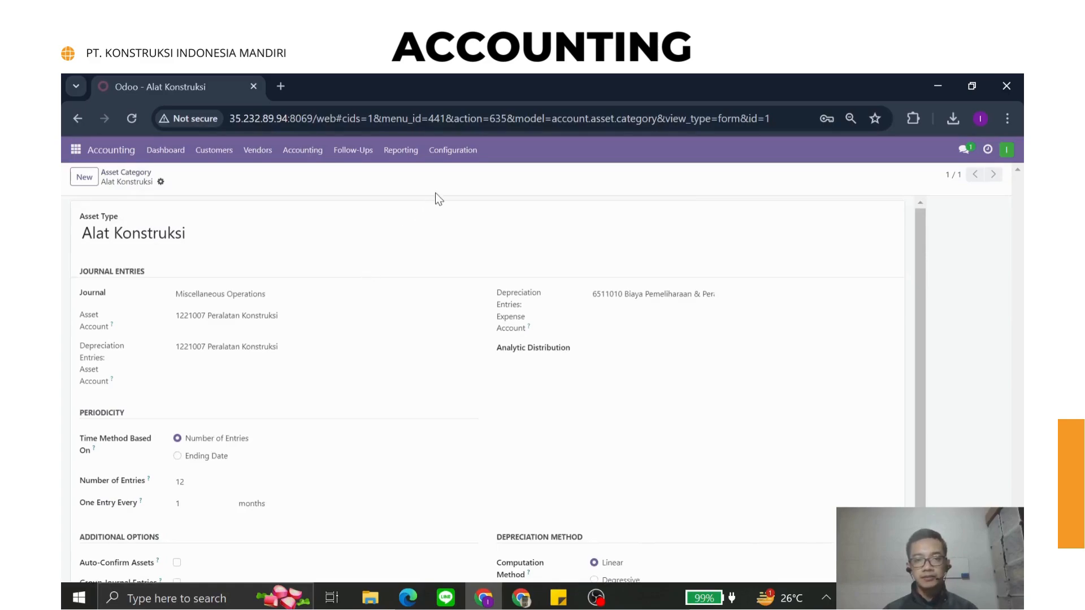
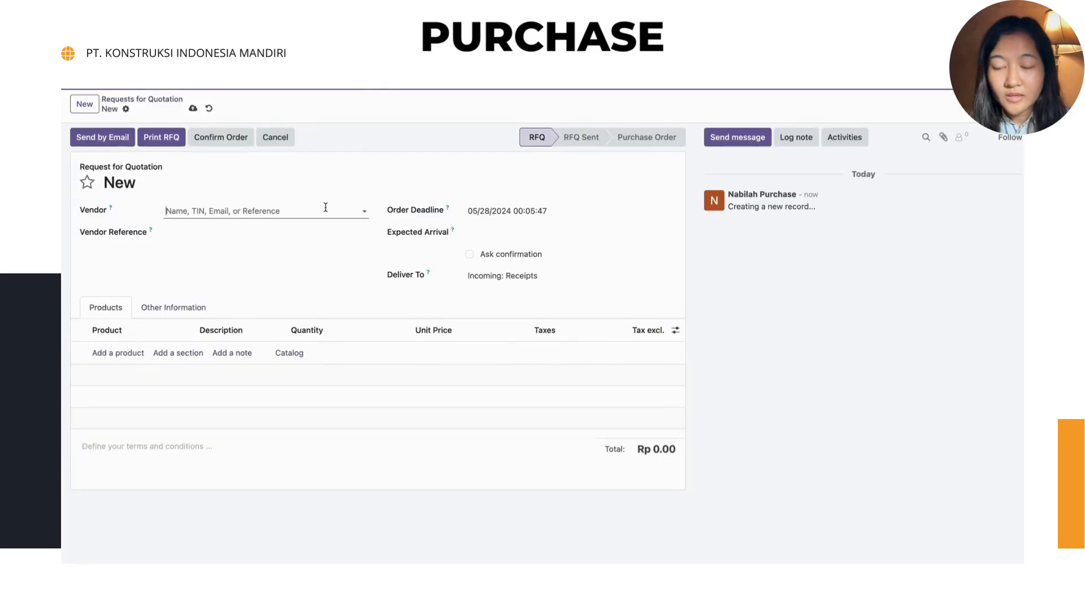
- Fill in the new request for quotation with vendor PT. Cahaya Abadi and a product line of 100 Semen
left_click(325, 207)
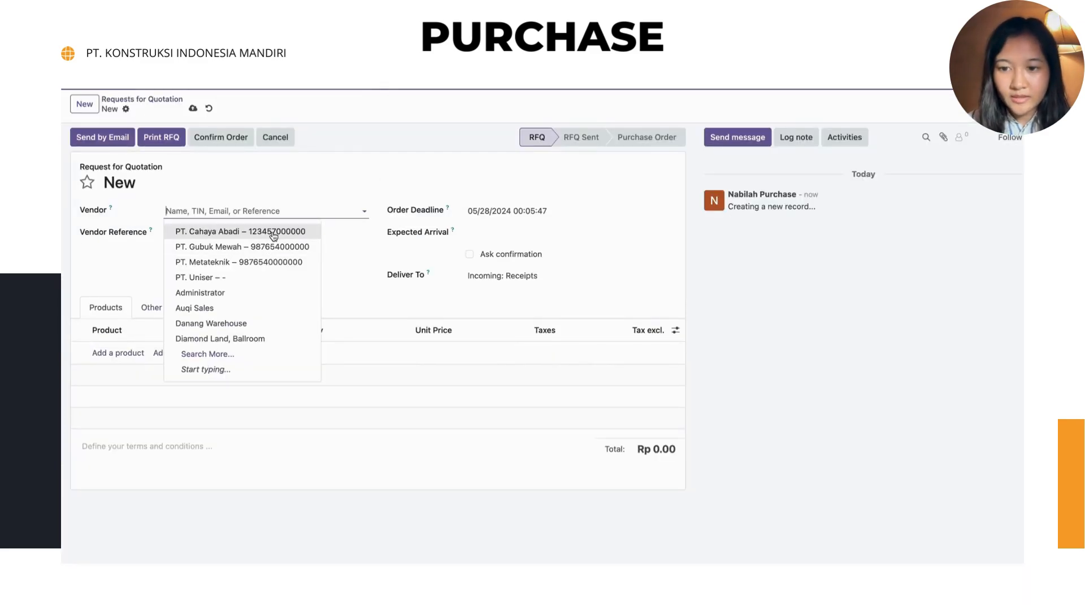
left_click(273, 233)
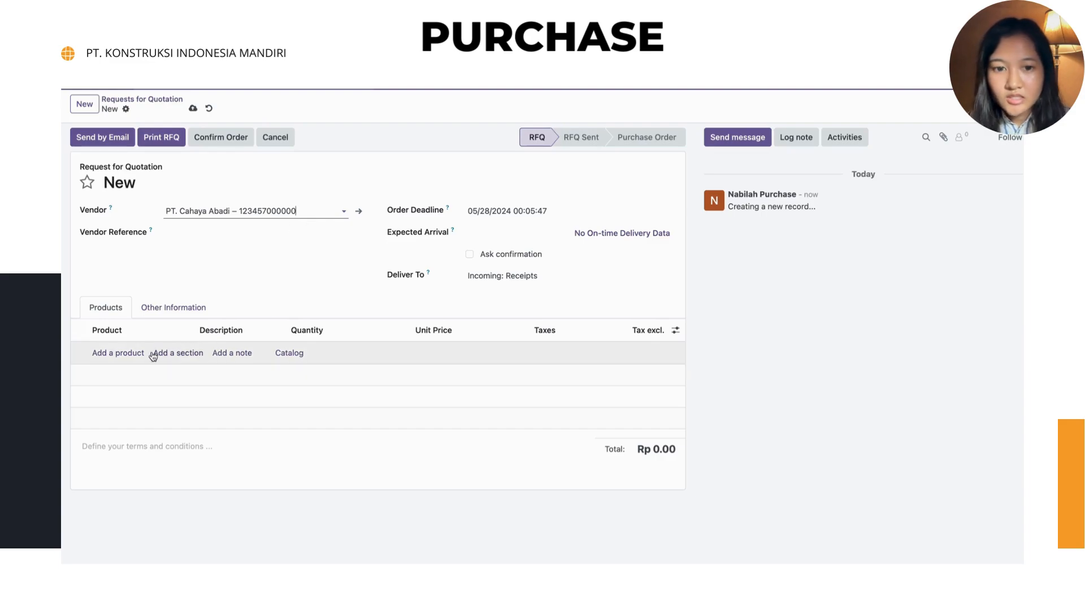
left_click(134, 356)
type("semen")
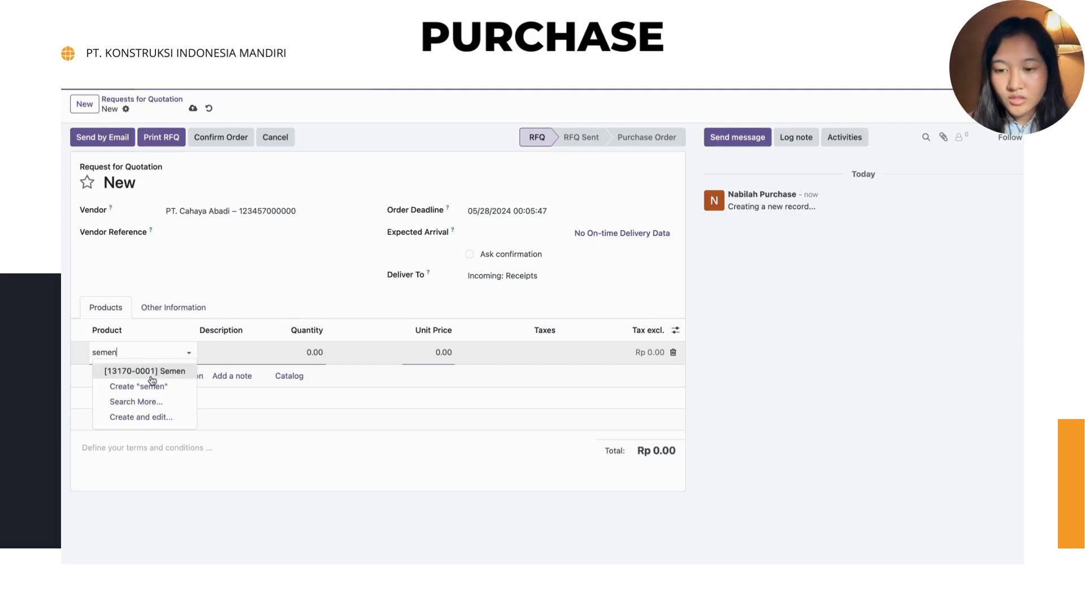
left_click(161, 370)
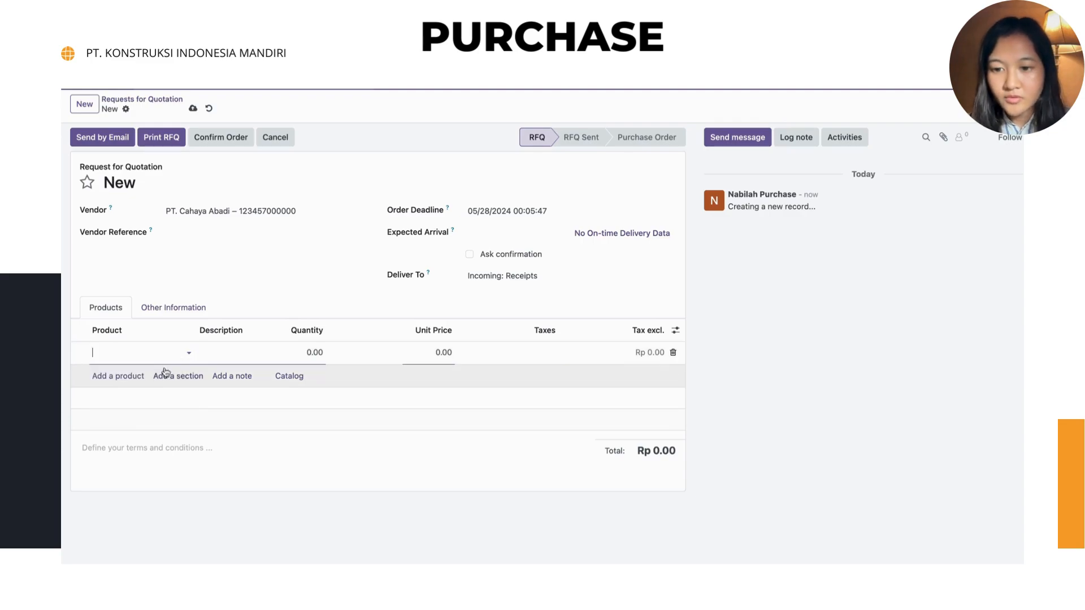
left_click(322, 351)
type("100")
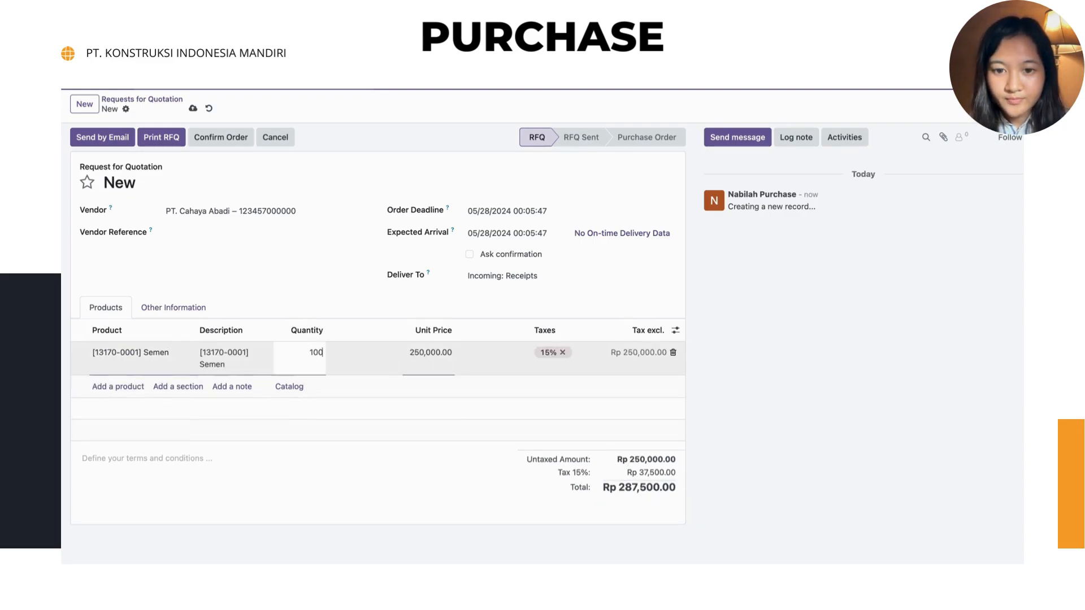
left_click(351, 424)
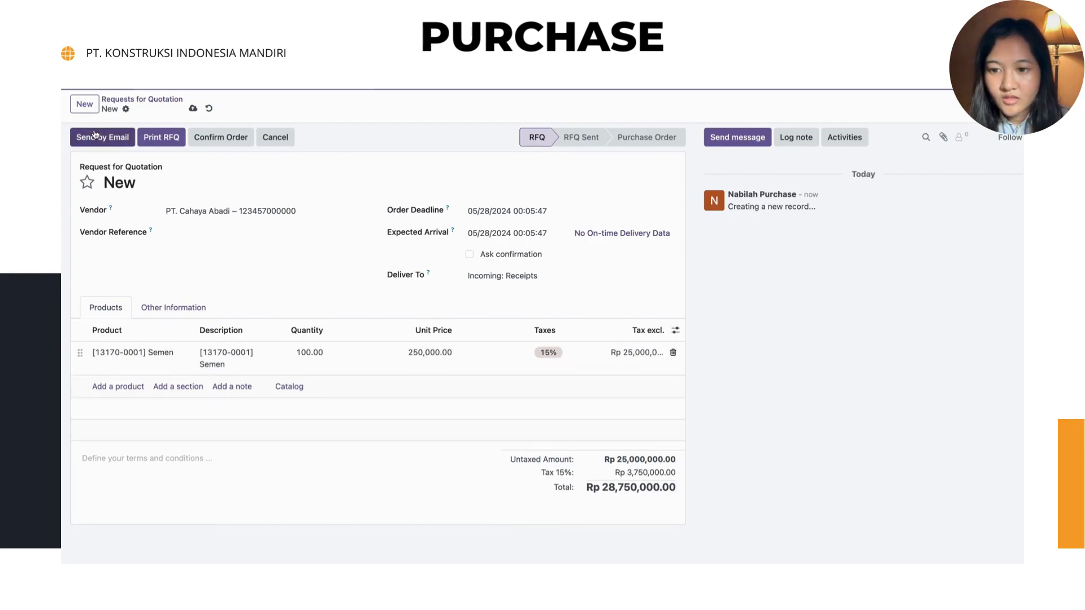
- Save the request for quotation and send it to the vendor by email with the prepared message and PDF attachment
left_click(190, 108)
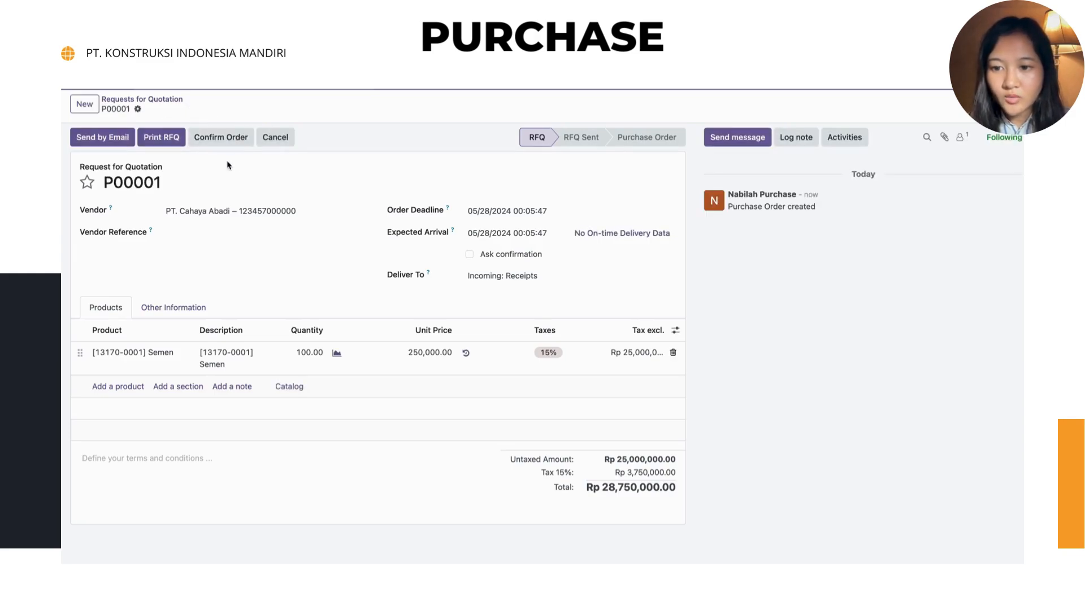
left_click(114, 138)
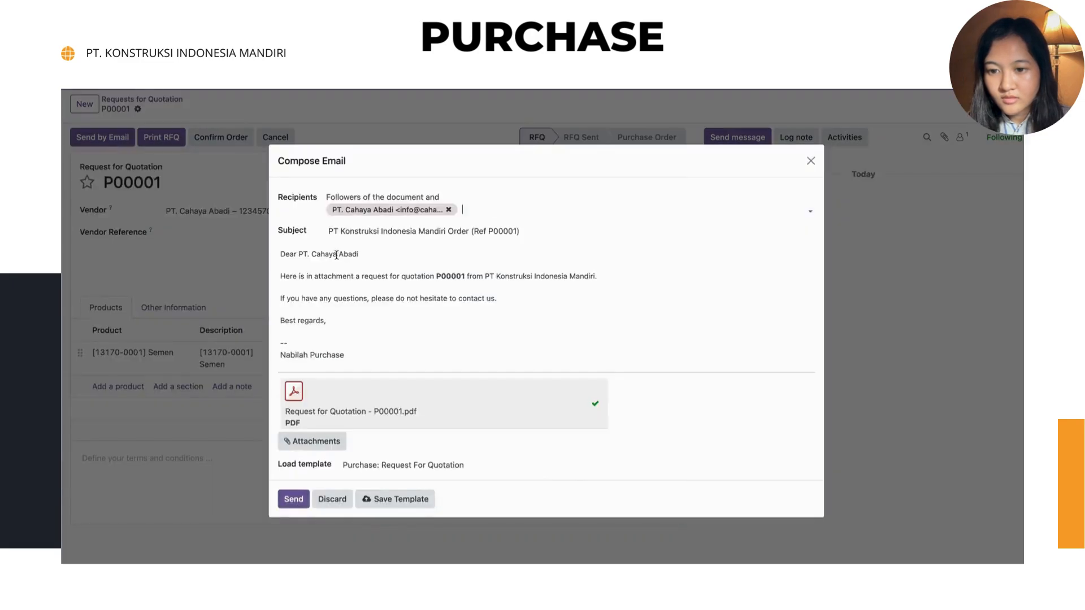
left_click(292, 501)
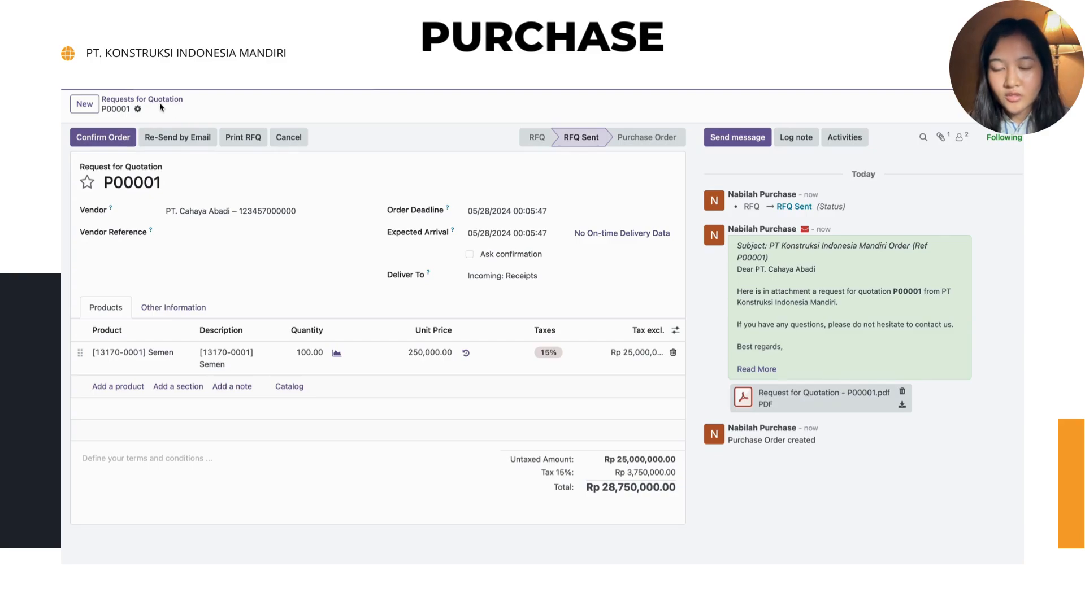
- Confirm the cement purchase order and start a new request for quotation with PT. Metateknik as vendor
left_click(108, 137)
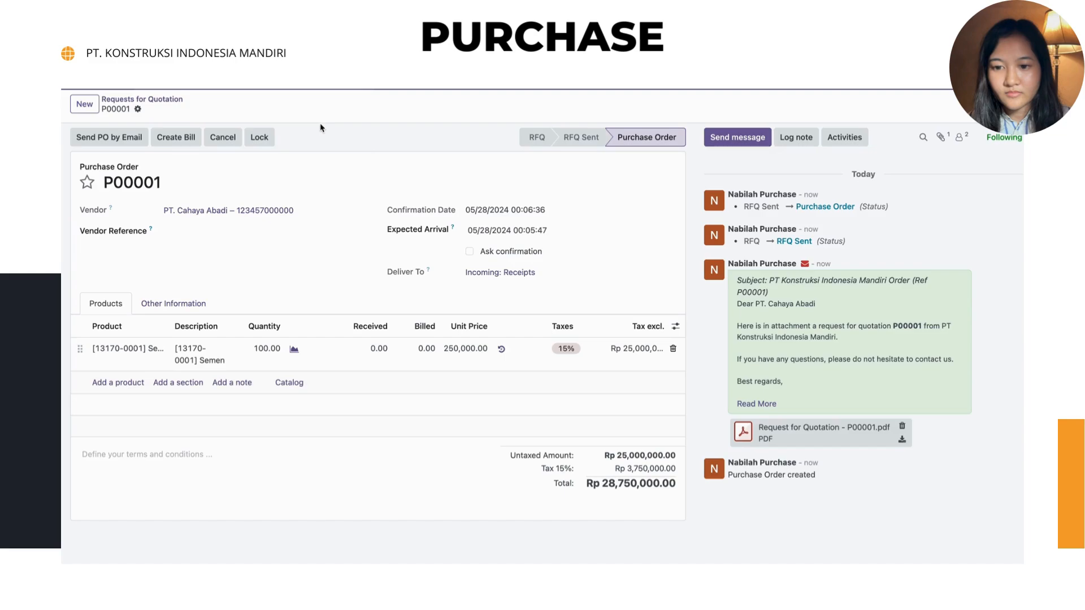
left_click(79, 105)
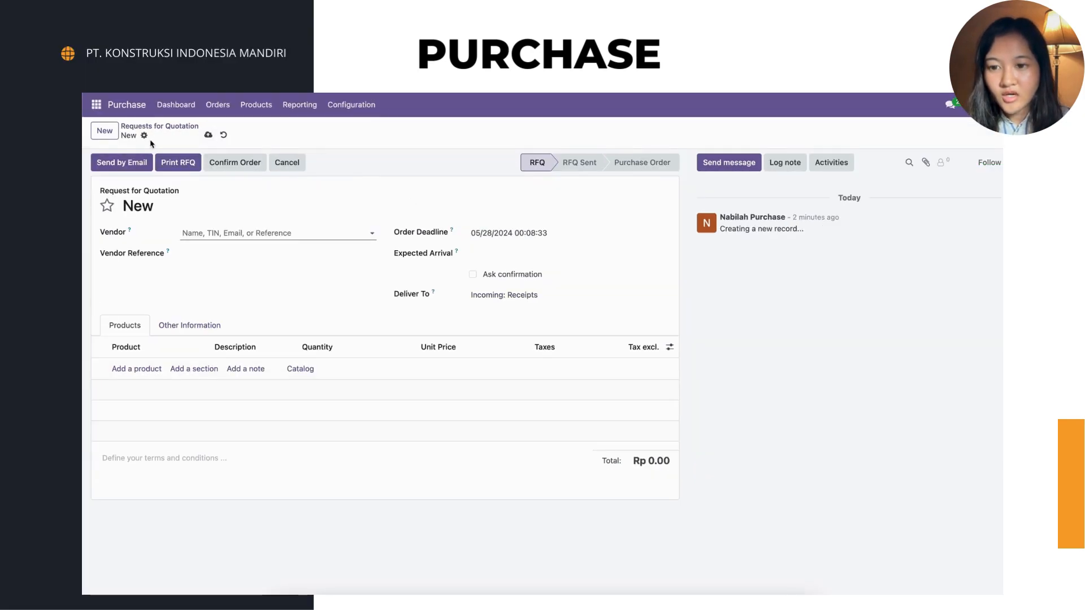
left_click(191, 233)
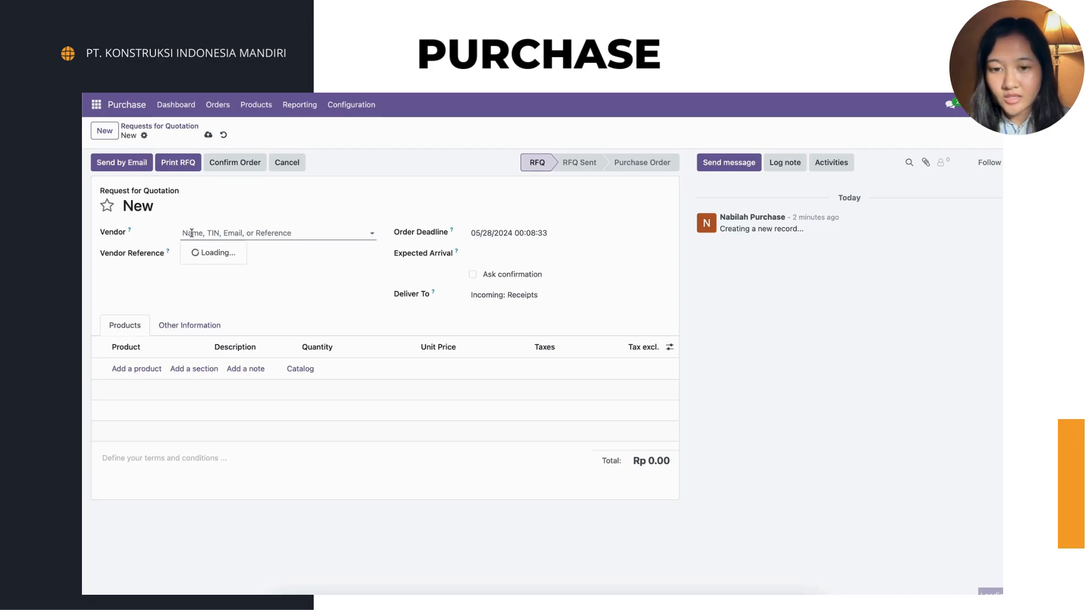
type("PT")
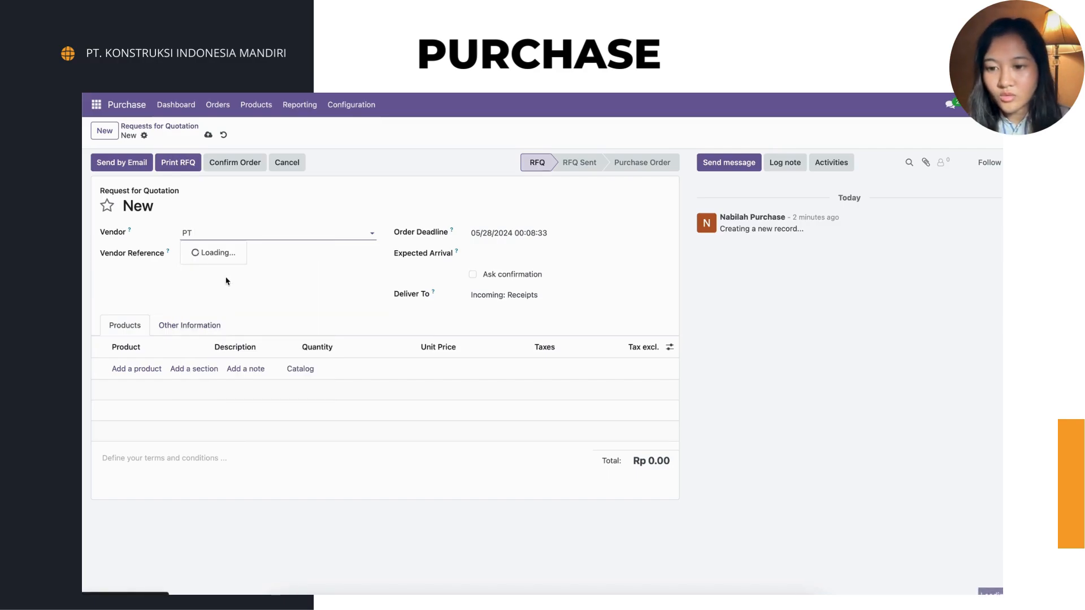
left_click(227, 283)
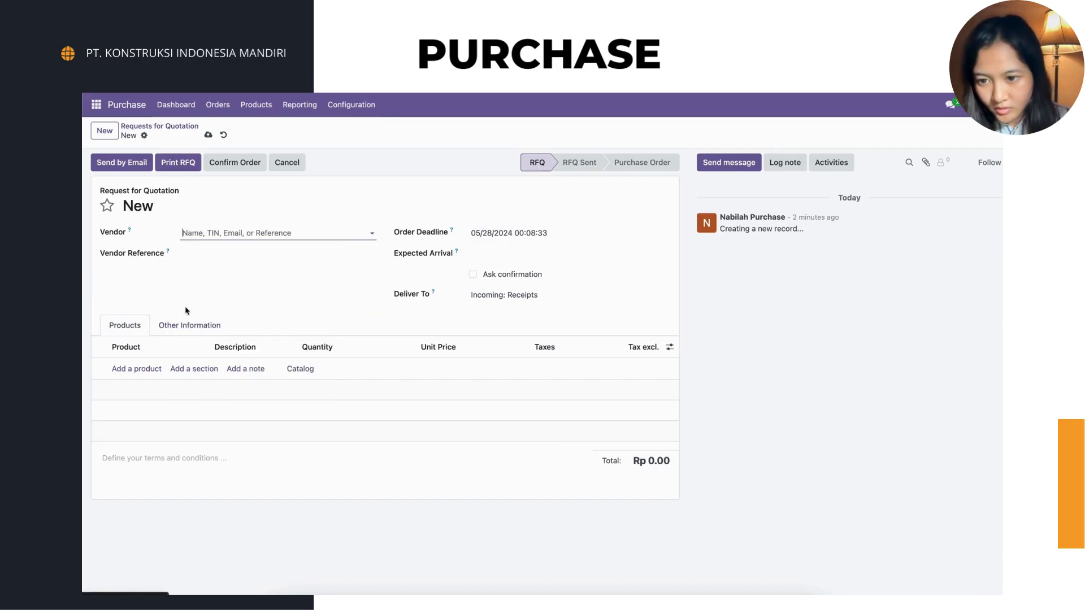
- Add a product line for Wheelbarrow to the request for quotation with a quantity of 50
left_click(143, 370)
type("Wheelbar")
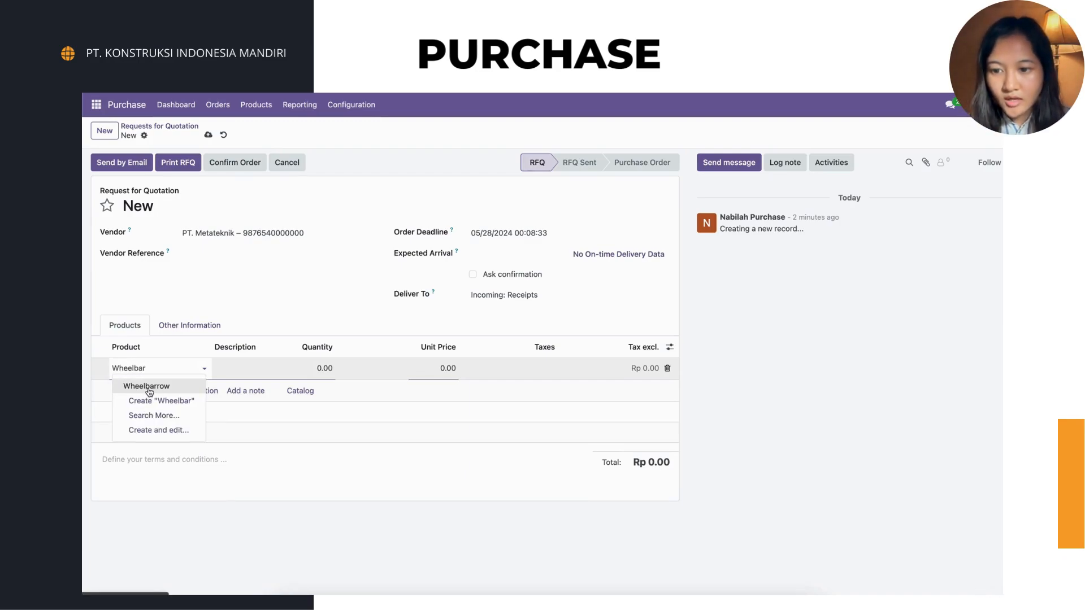
left_click(147, 389)
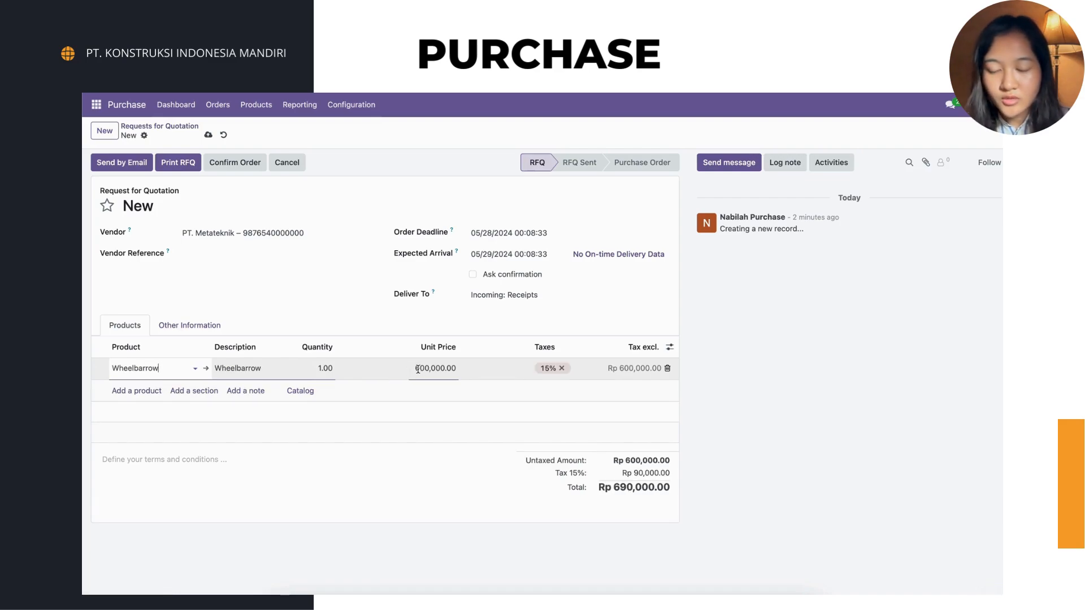
left_click(320, 368)
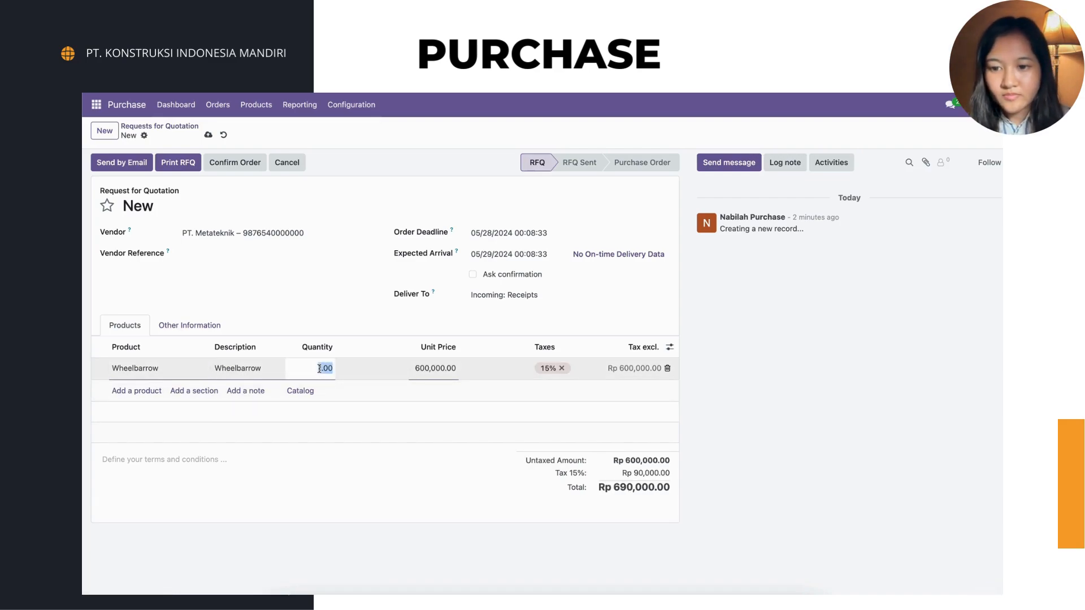
type("50")
left_click(323, 366)
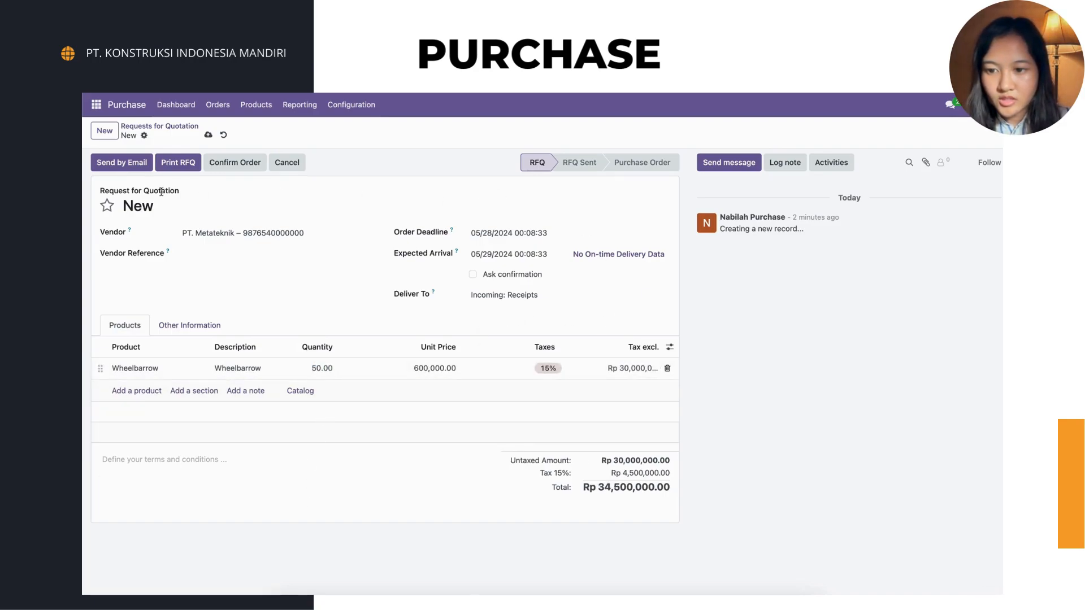
- Email the saved wheelbarrow request for quotation to PT. Metateknik with its PDF attachment and confirm the order
left_click(206, 136)
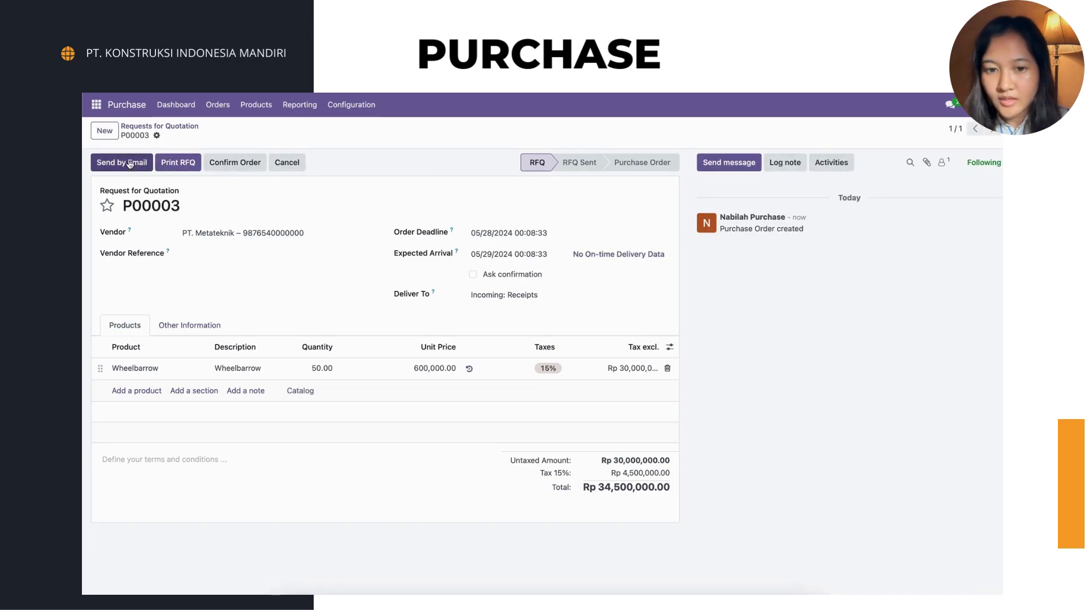
left_click(113, 168)
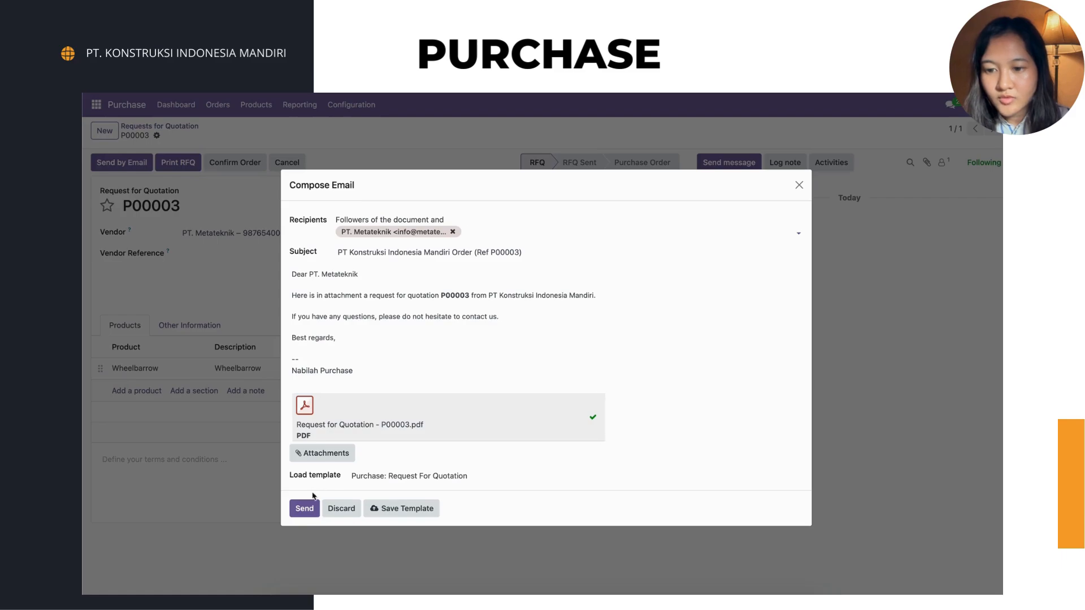
left_click(304, 508)
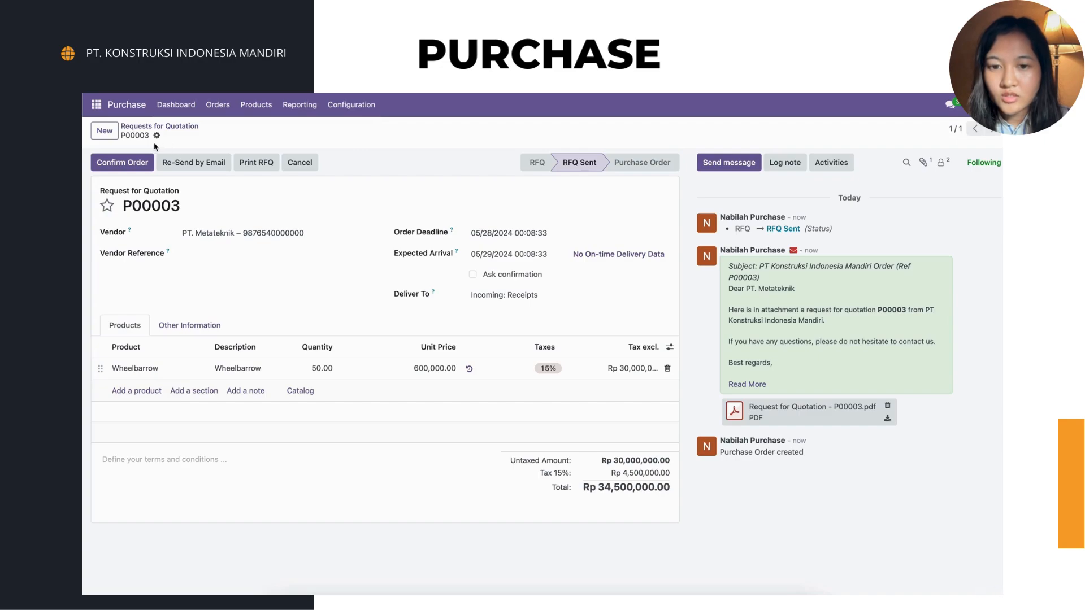
left_click(124, 163)
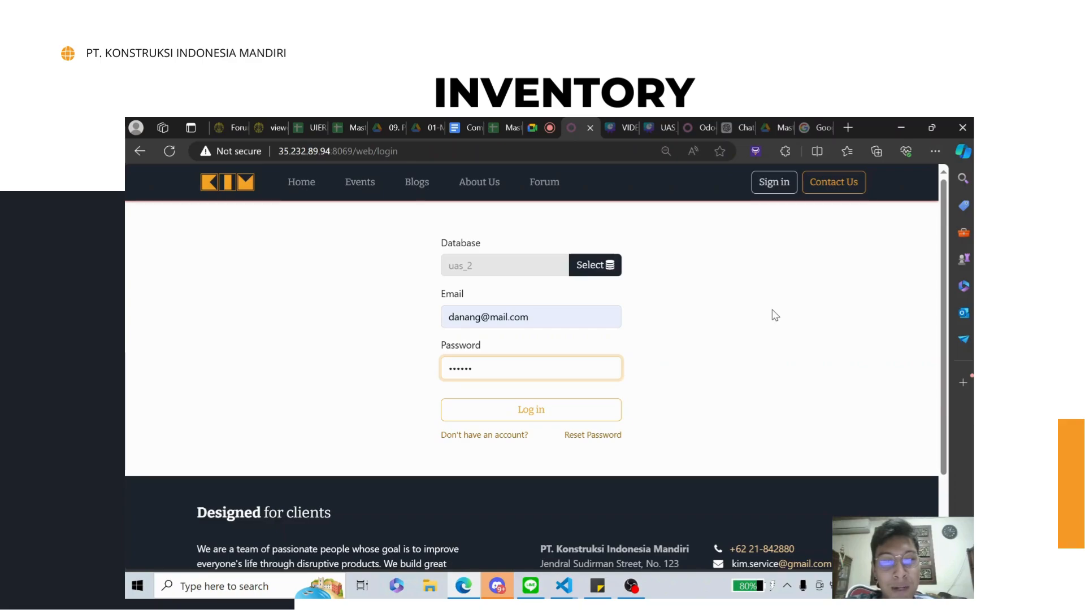
- Log in with the filled-in inventory staff credentials and go to the Inventory Overview
left_click(553, 410)
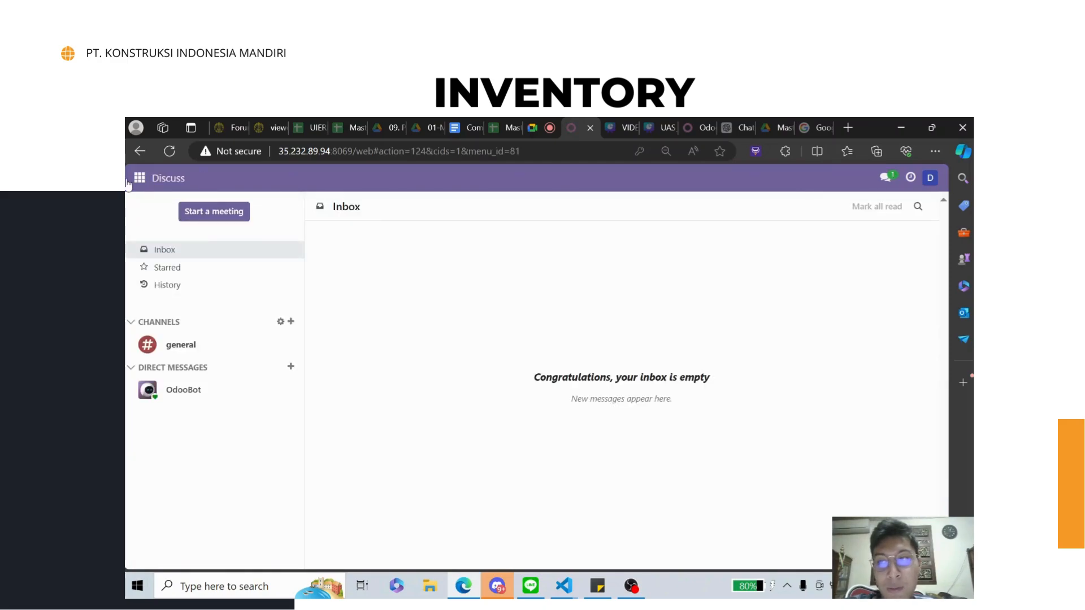
left_click(137, 180)
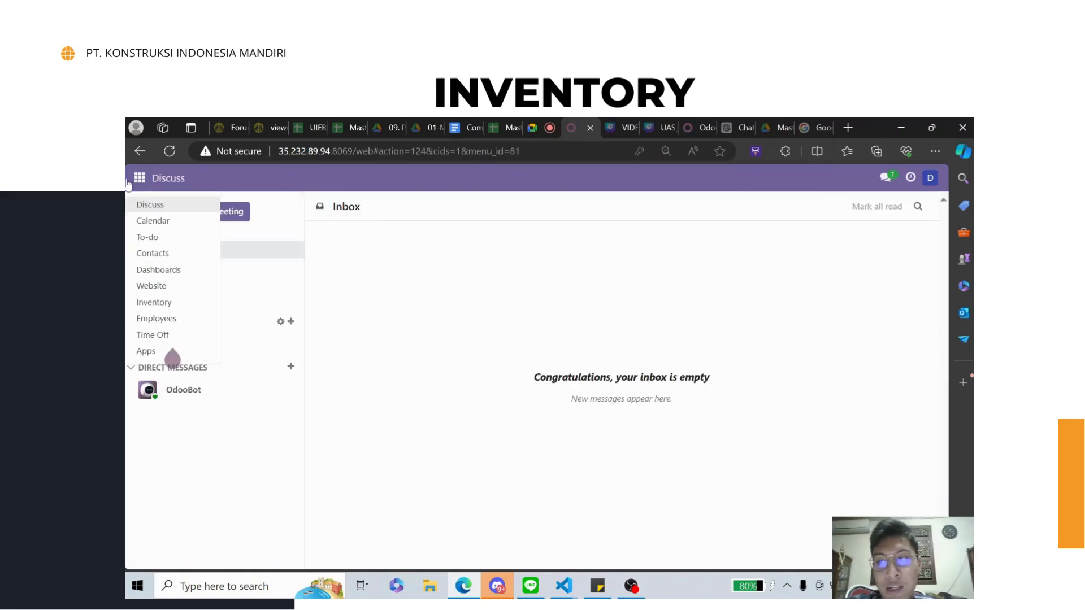
left_click(186, 306)
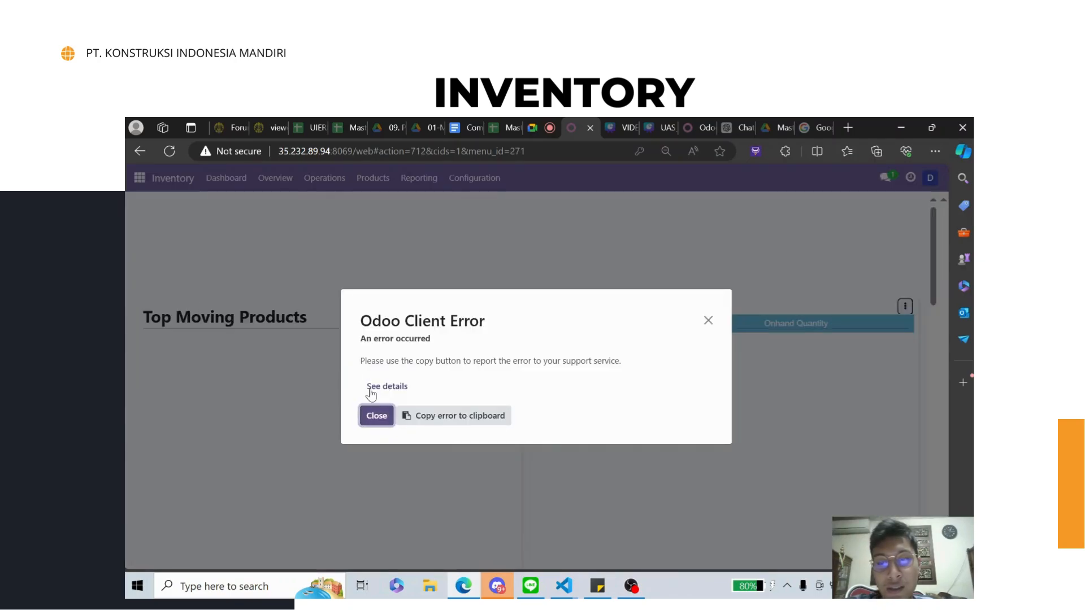
left_click(376, 417)
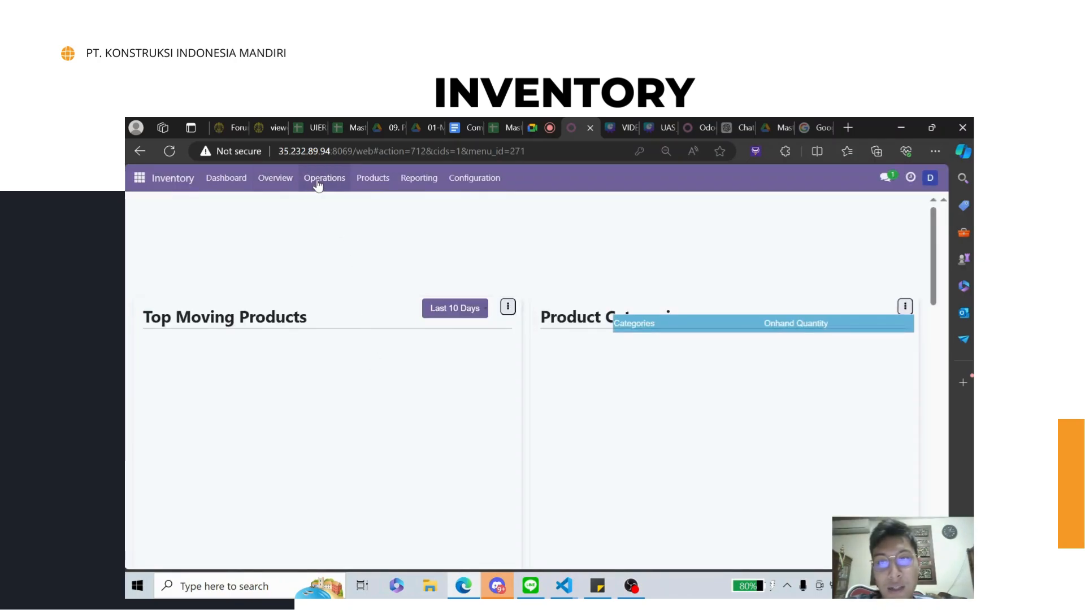
left_click(290, 184)
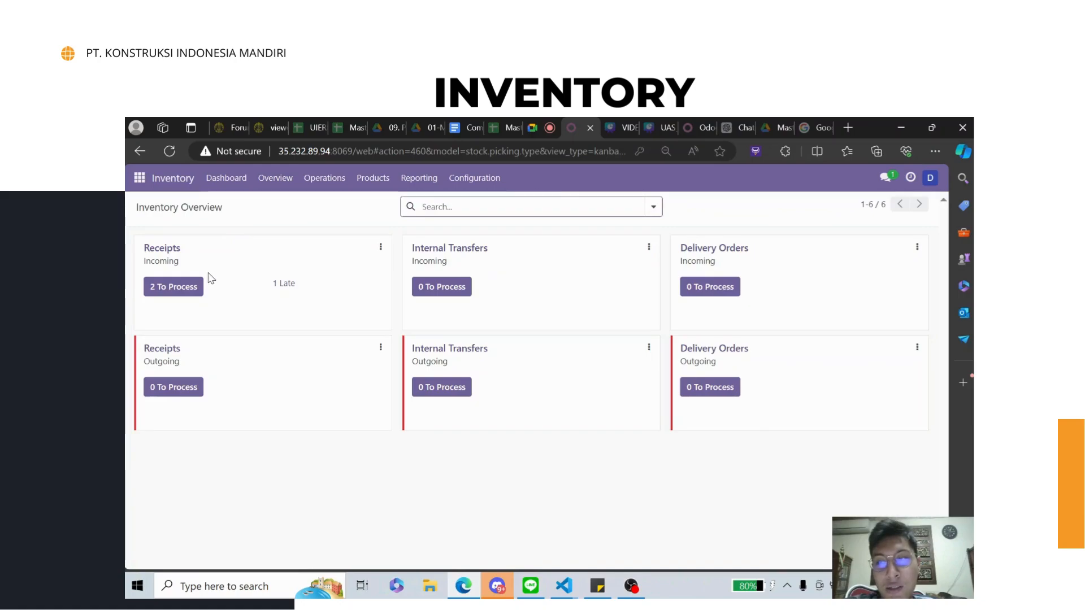
- Check the incoming Semen receipt from PT. Cahaya Abadi and validate it
left_click(181, 287)
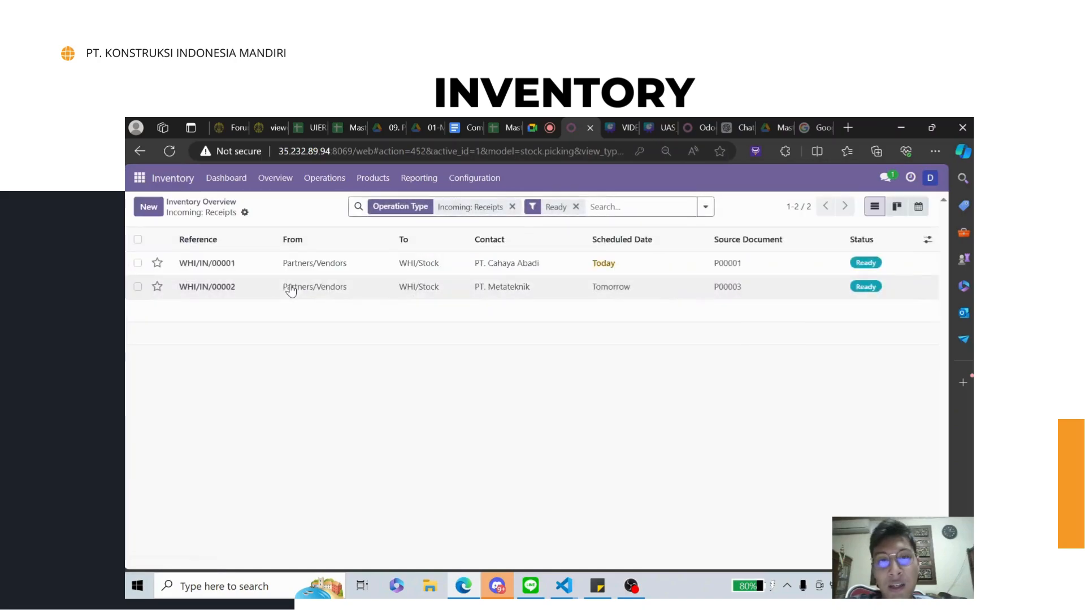
left_click(258, 267)
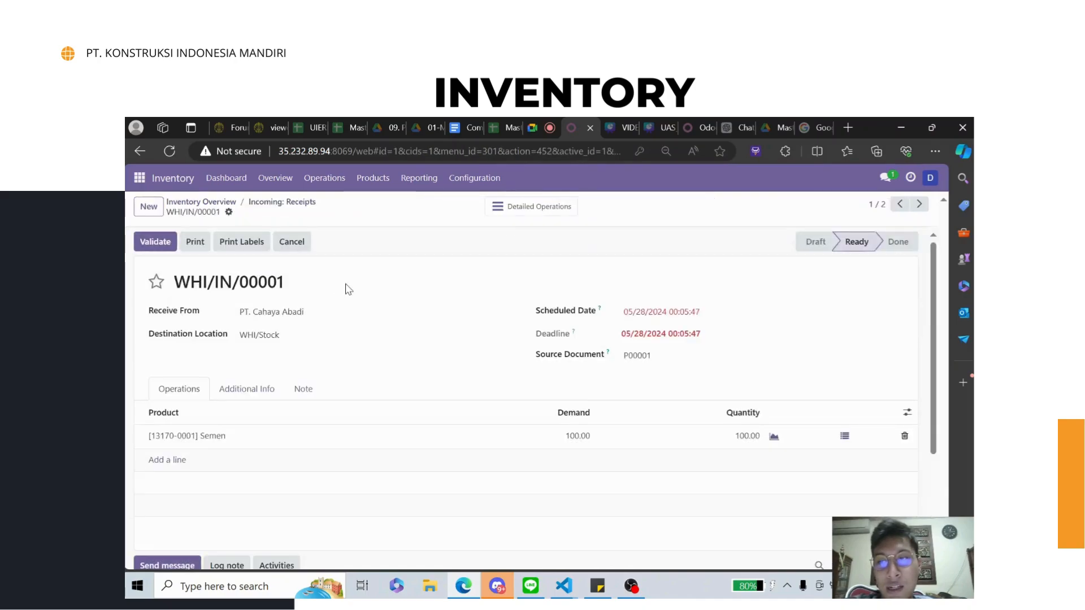
scroll(412, 298, "down", 2)
scroll(414, 298, "down", 2)
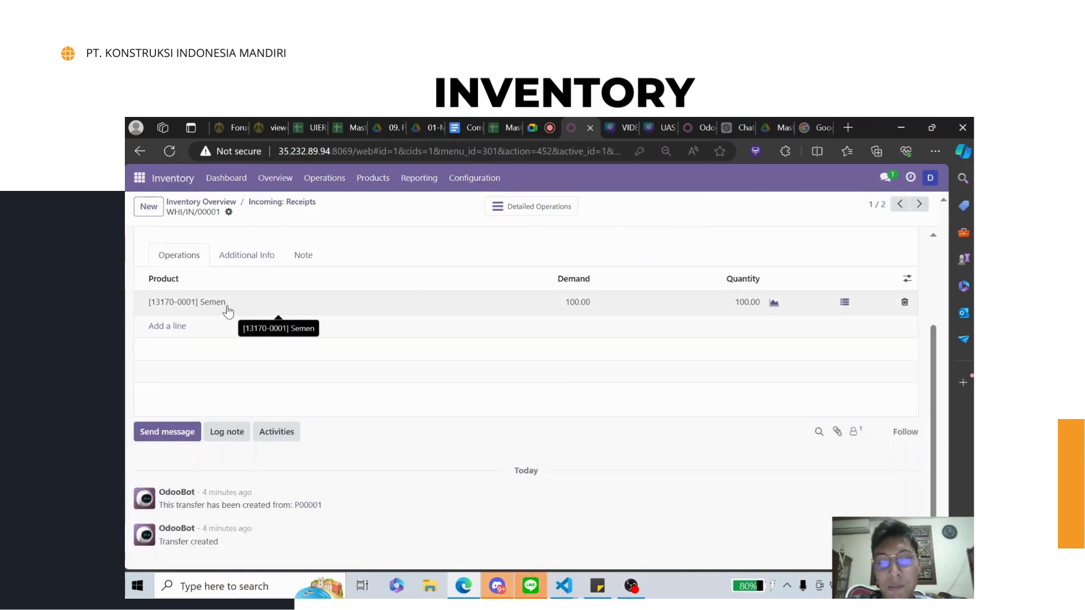
scroll(537, 310, "up", 2)
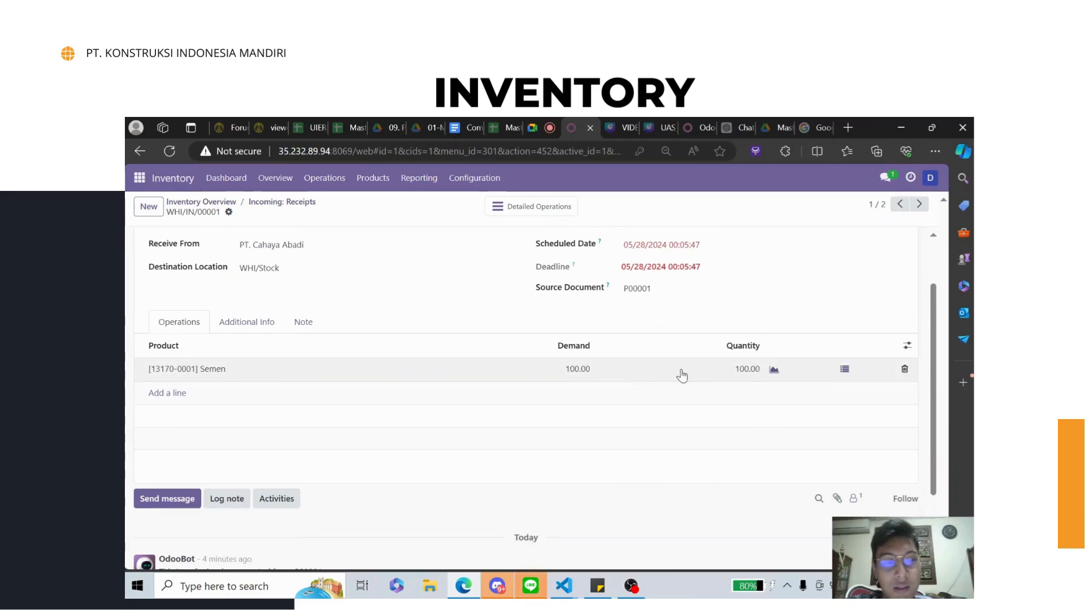
scroll(678, 373, "up", 2)
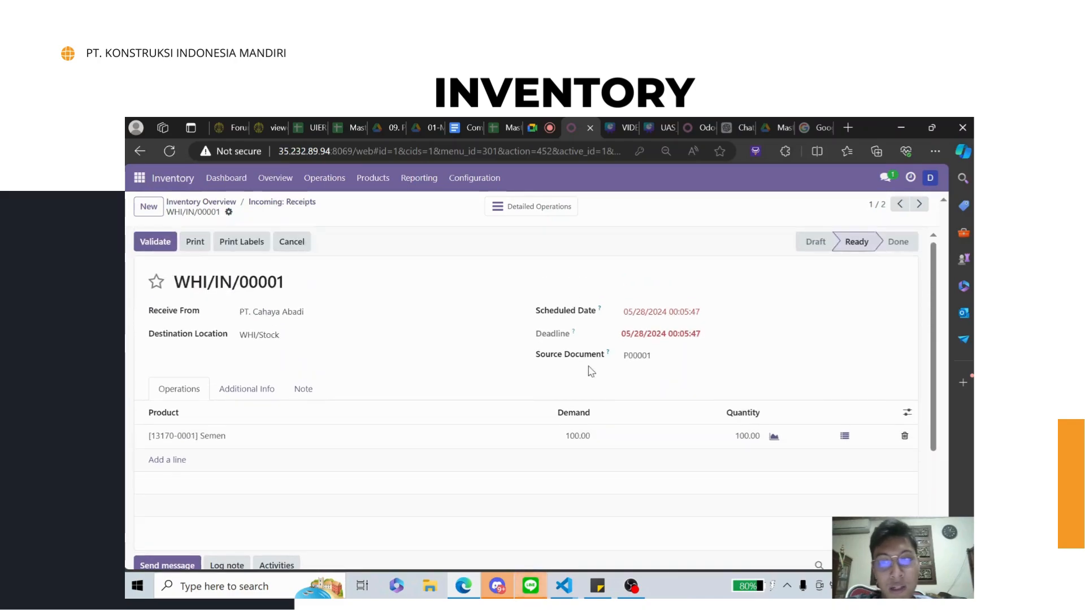
left_click(155, 242)
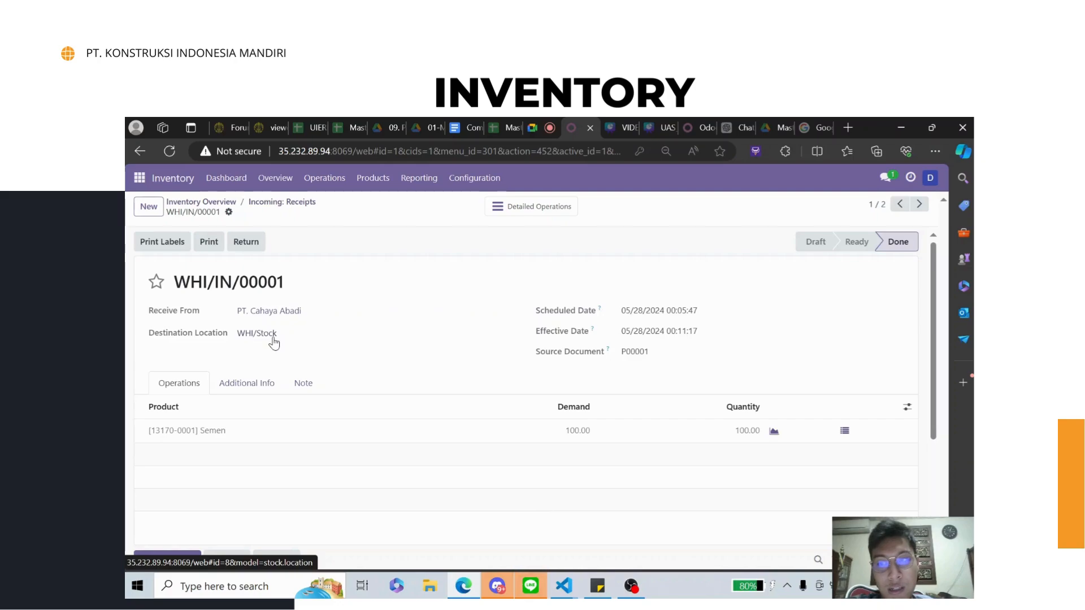
scroll(325, 338, "down", 1)
scroll(323, 337, "up", 1)
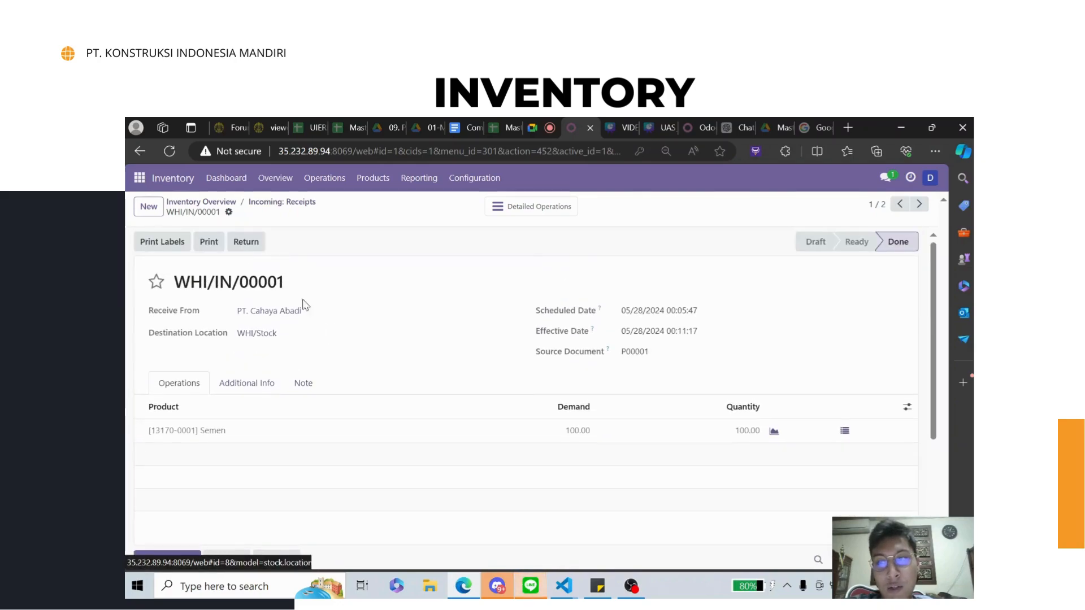
- Check the incoming Wheelbarrow receipt from PT. Metateknik and validate it
left_click(216, 209)
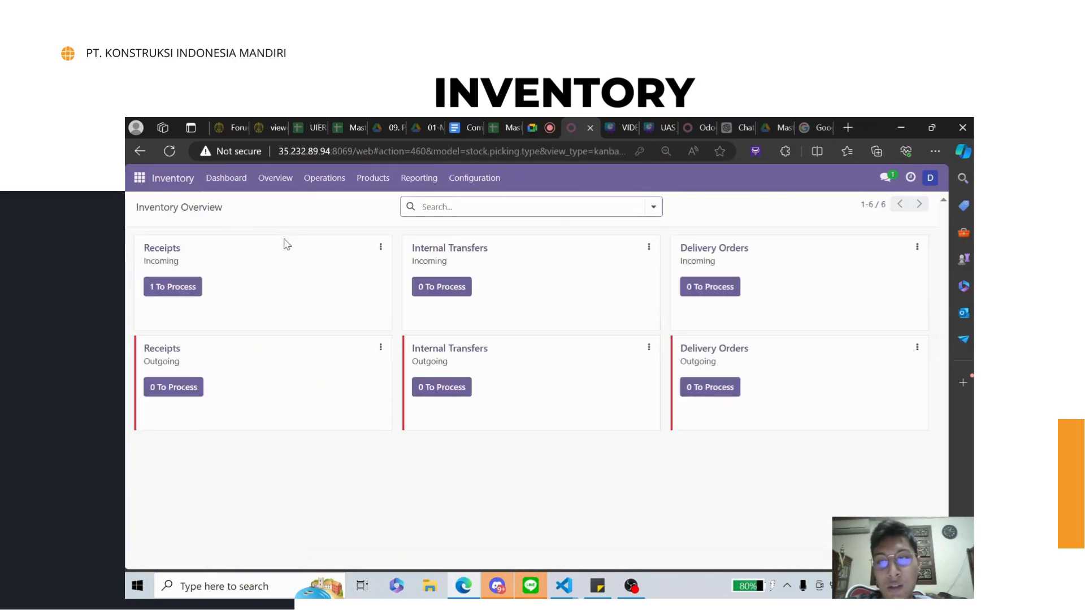
left_click(358, 293)
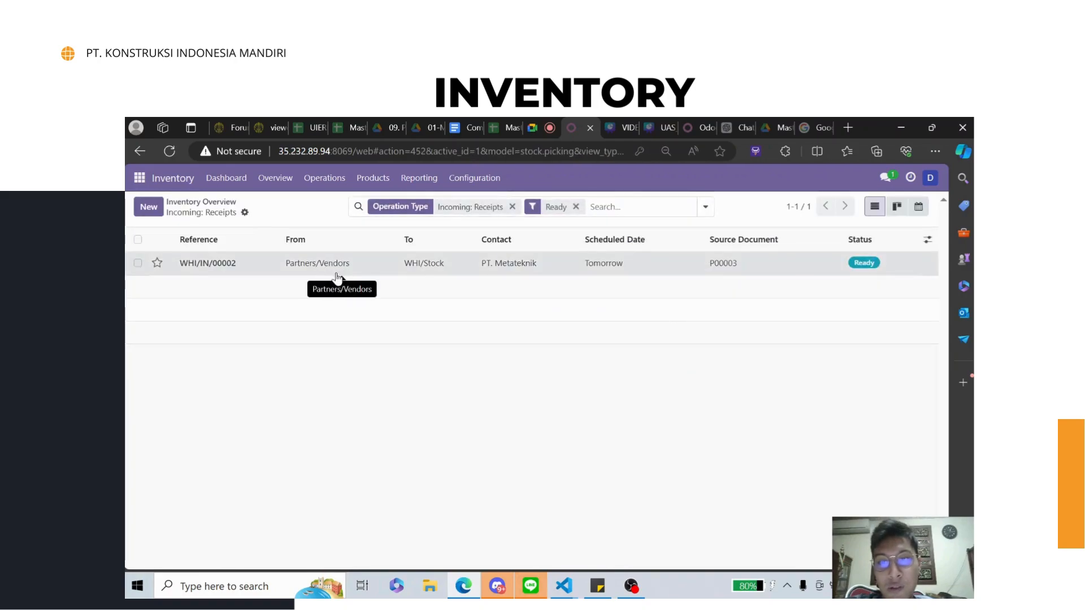
left_click(337, 274)
scroll(376, 310, "down", 1)
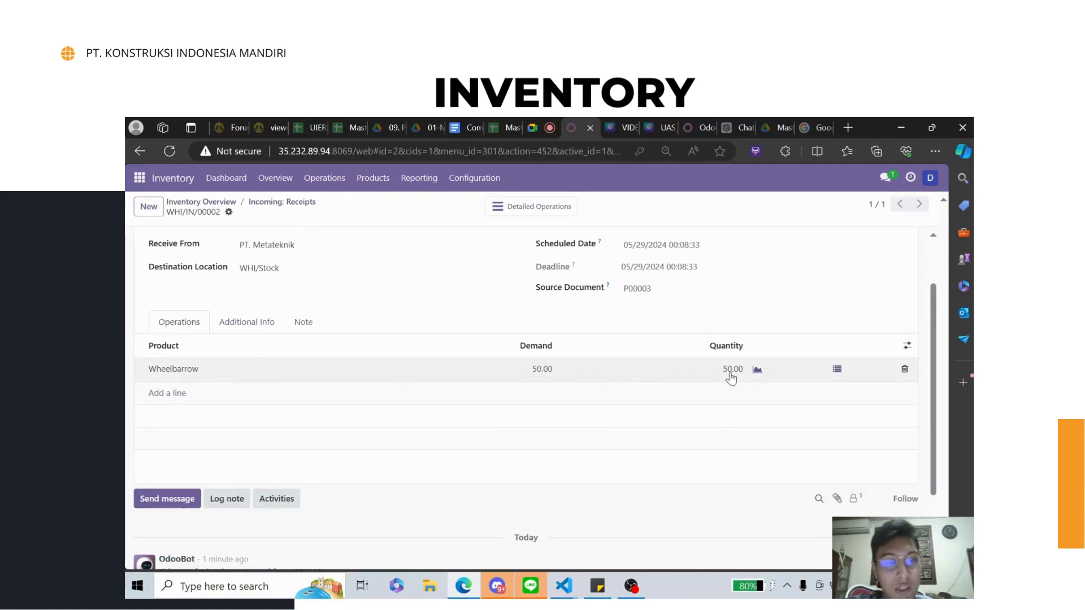
scroll(730, 378, "up", 1)
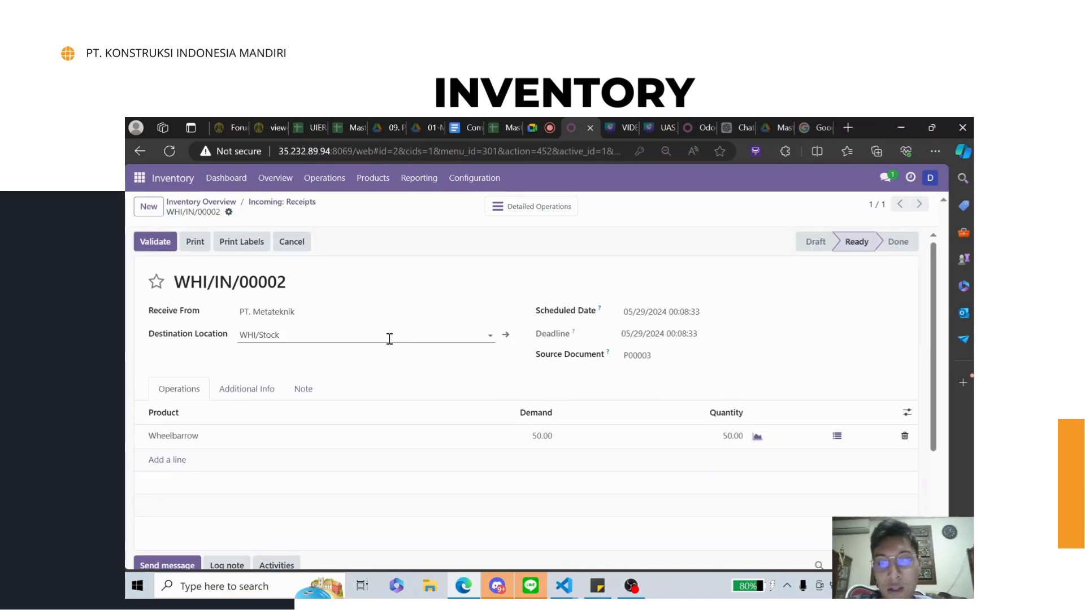
left_click(159, 249)
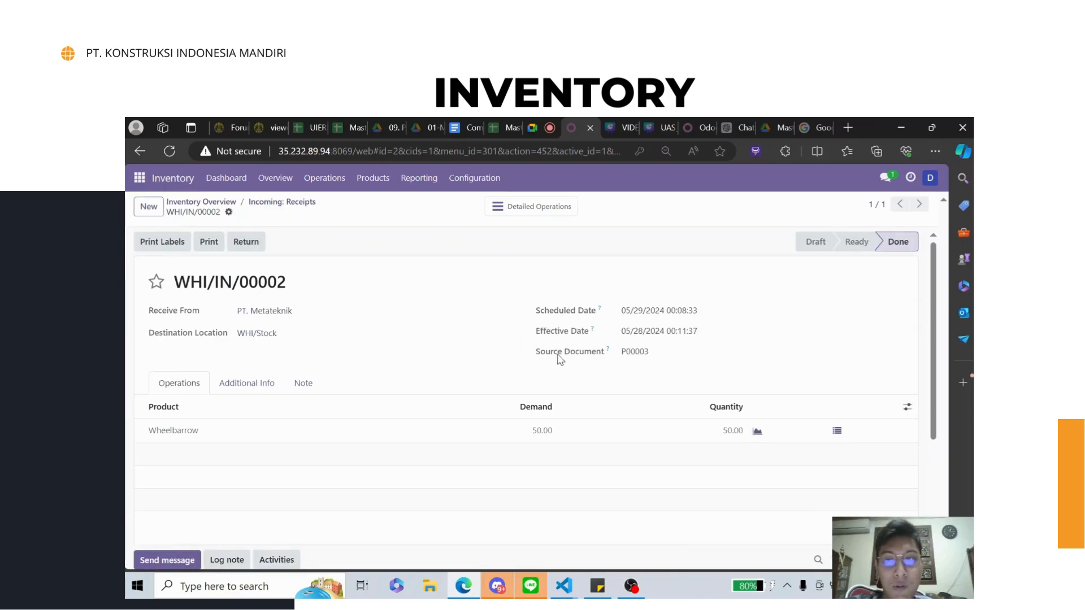
left_click(631, 587)
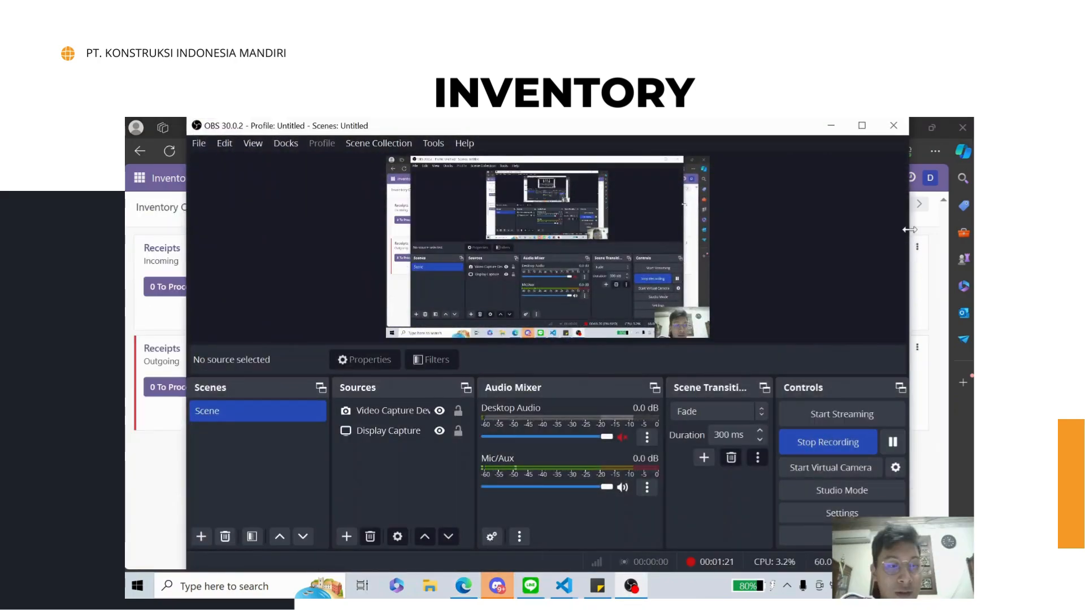
left_click(831, 125)
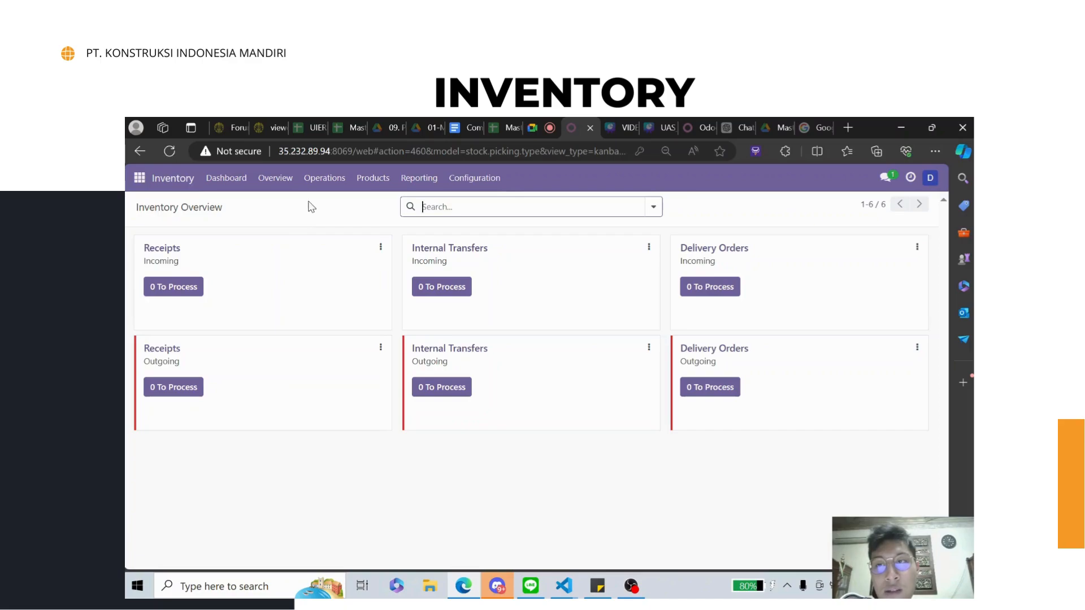
- Create a new internal transfer in Inventory and set the warehouse staff member as its contact
left_click(321, 188)
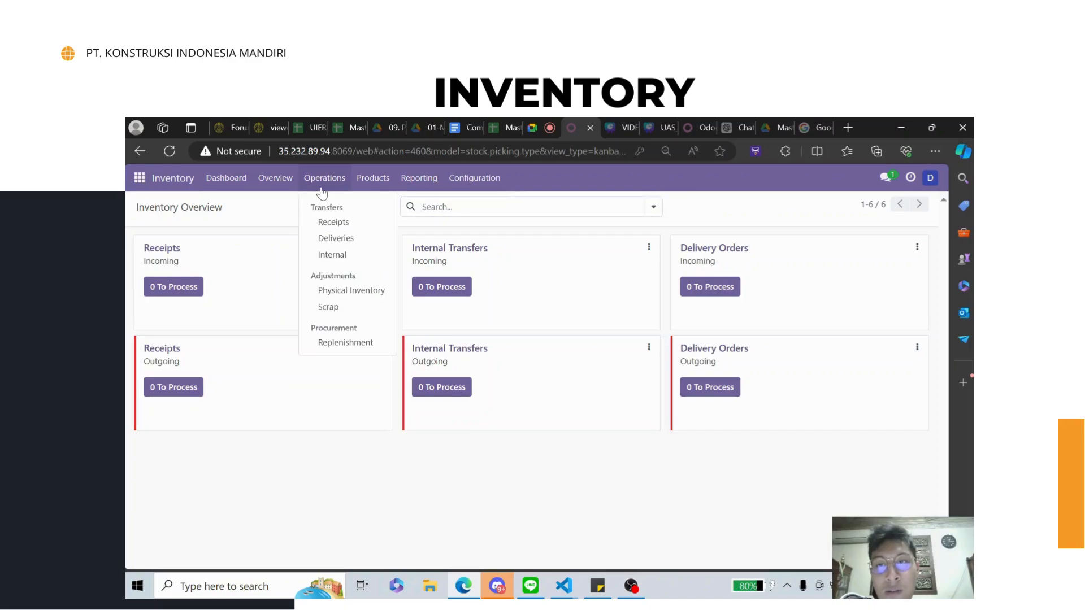
left_click(331, 256)
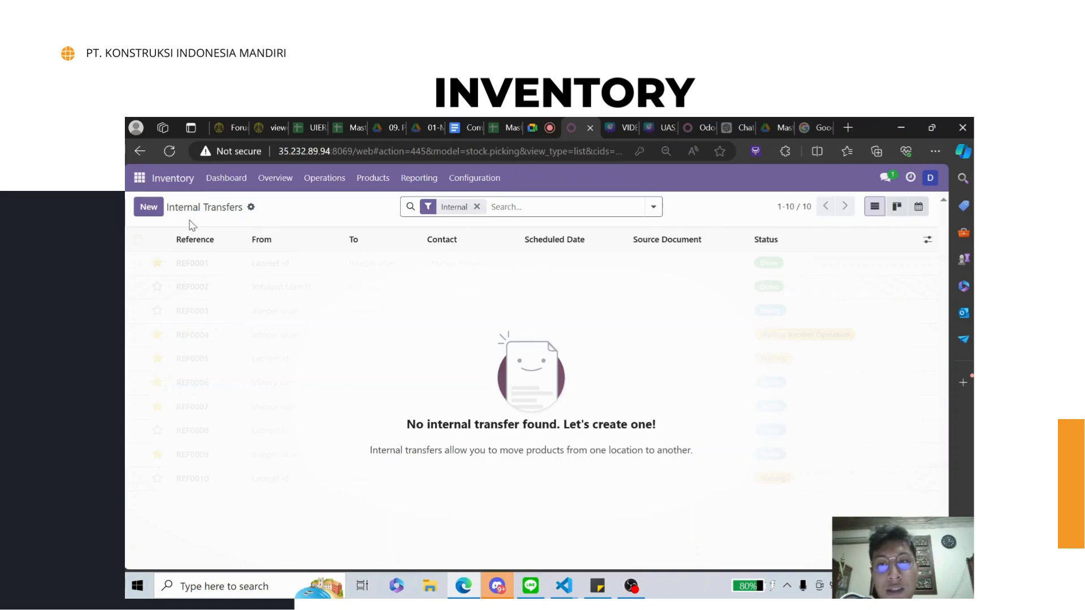
left_click(148, 207)
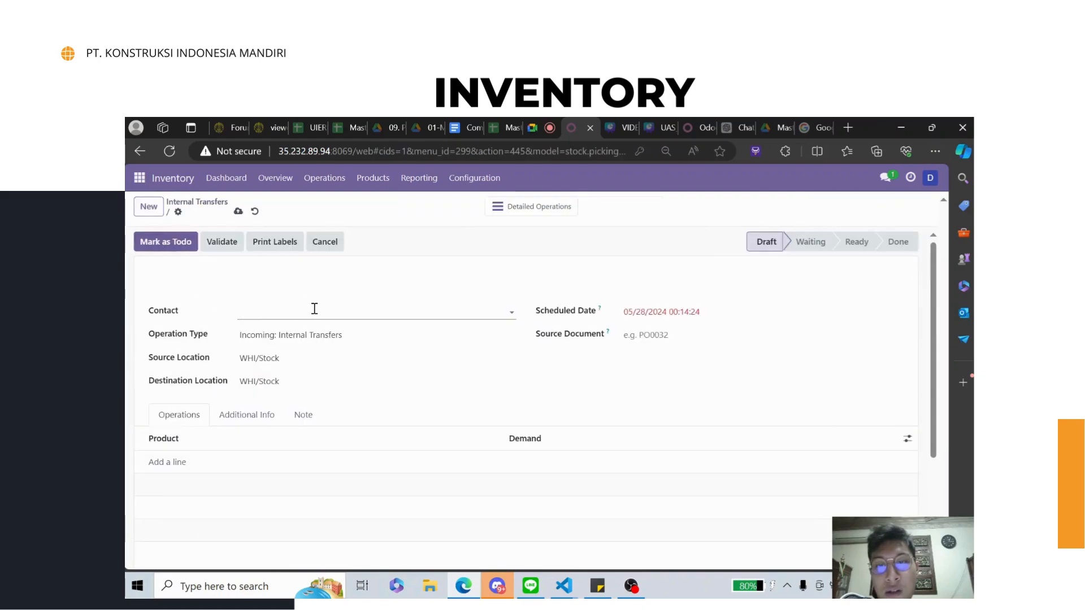
left_click(339, 311)
type("danan")
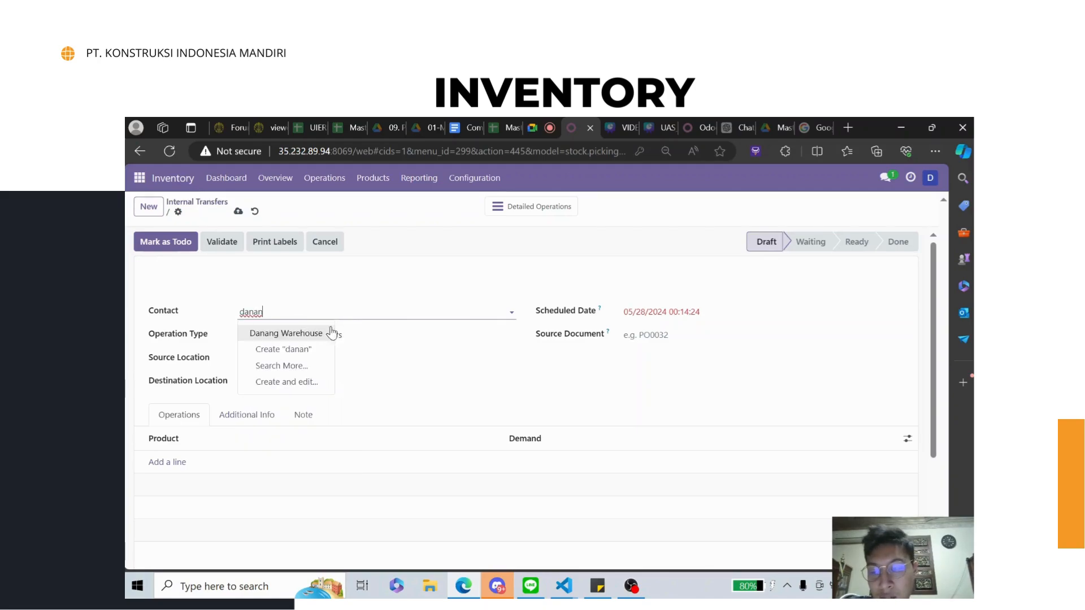
left_click(322, 334)
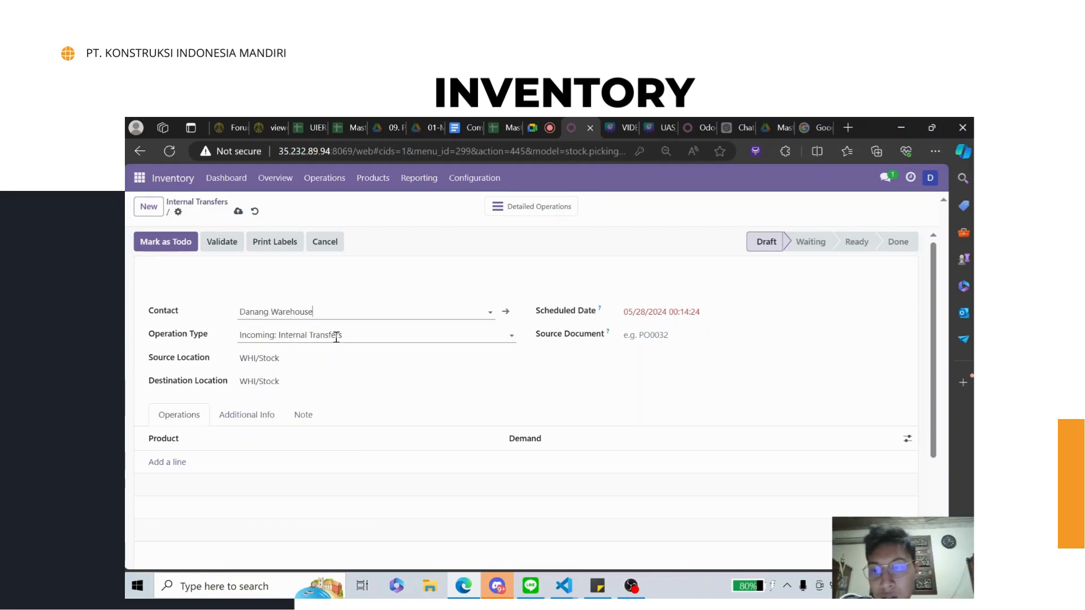
left_click(336, 337)
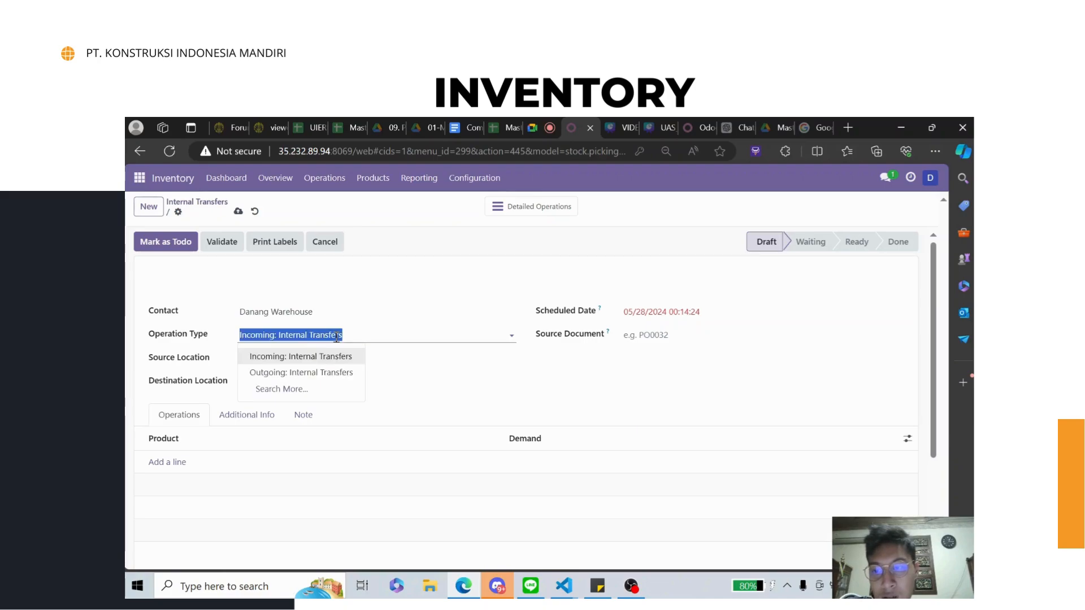
left_click(337, 373)
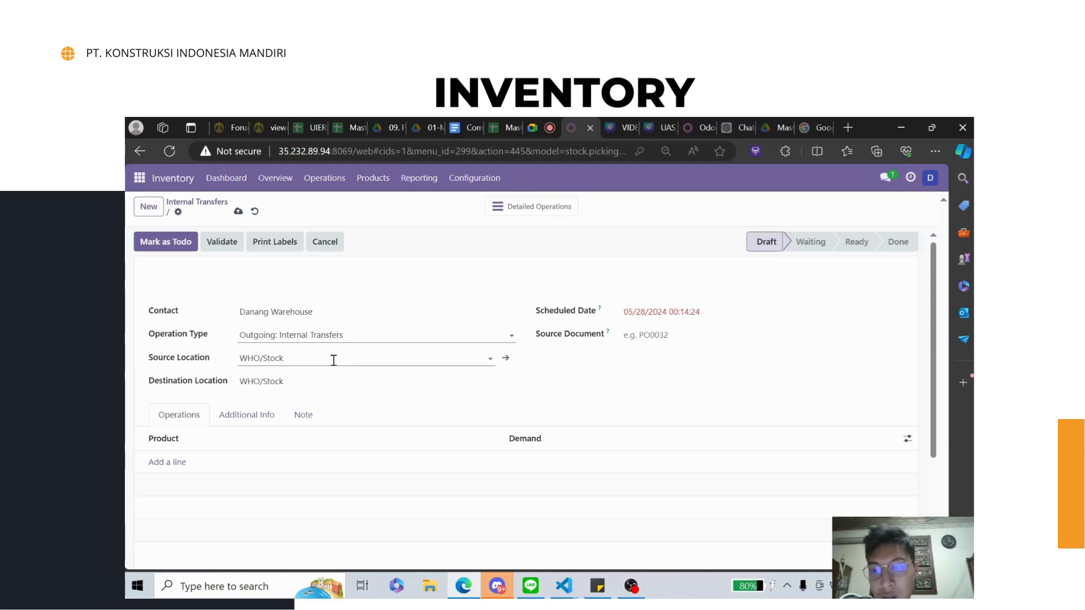
left_click(337, 337)
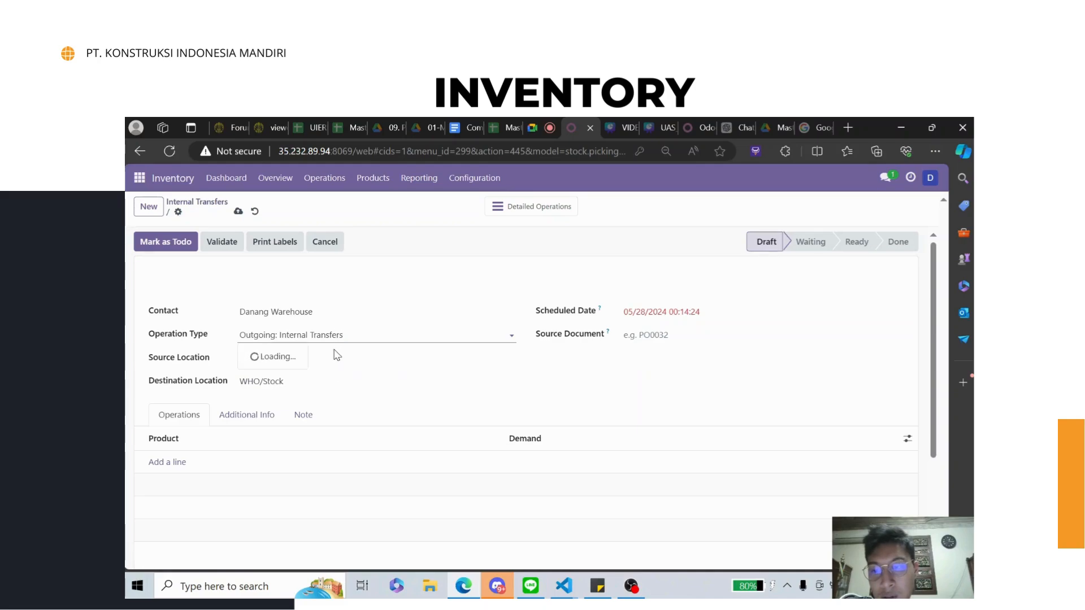
left_click(315, 368)
- Set the internal transfer's destination location to WHO/Stock
left_click(315, 355)
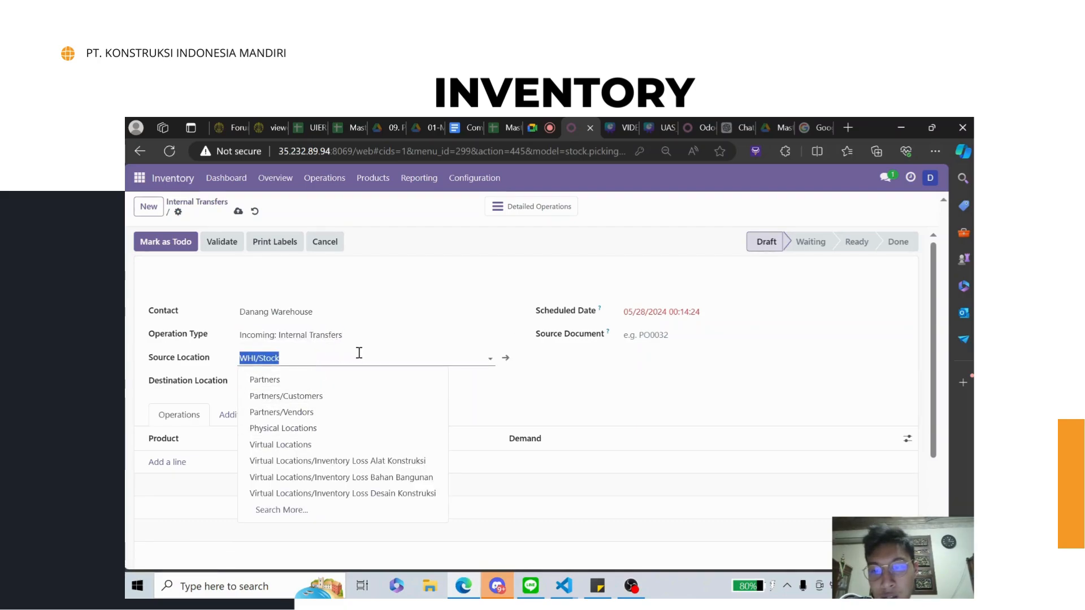
left_click(302, 382)
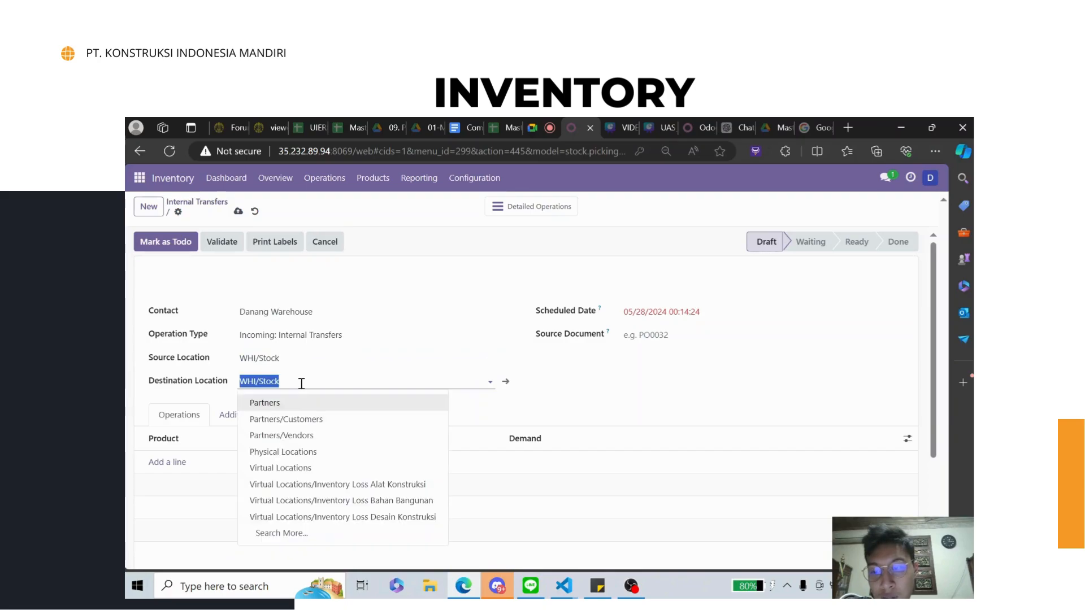
type("who")
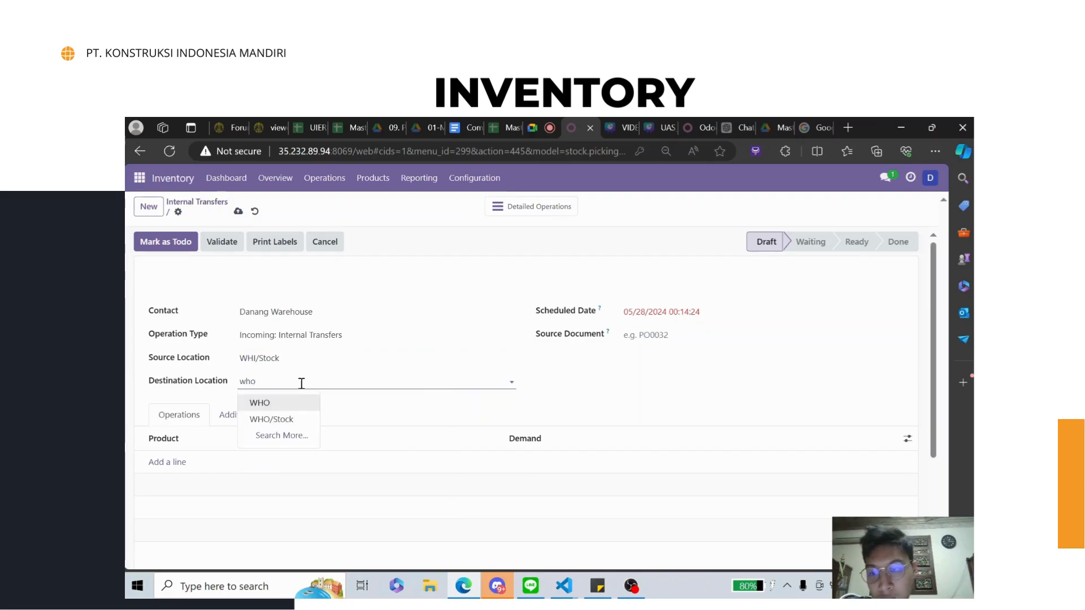
left_click(292, 418)
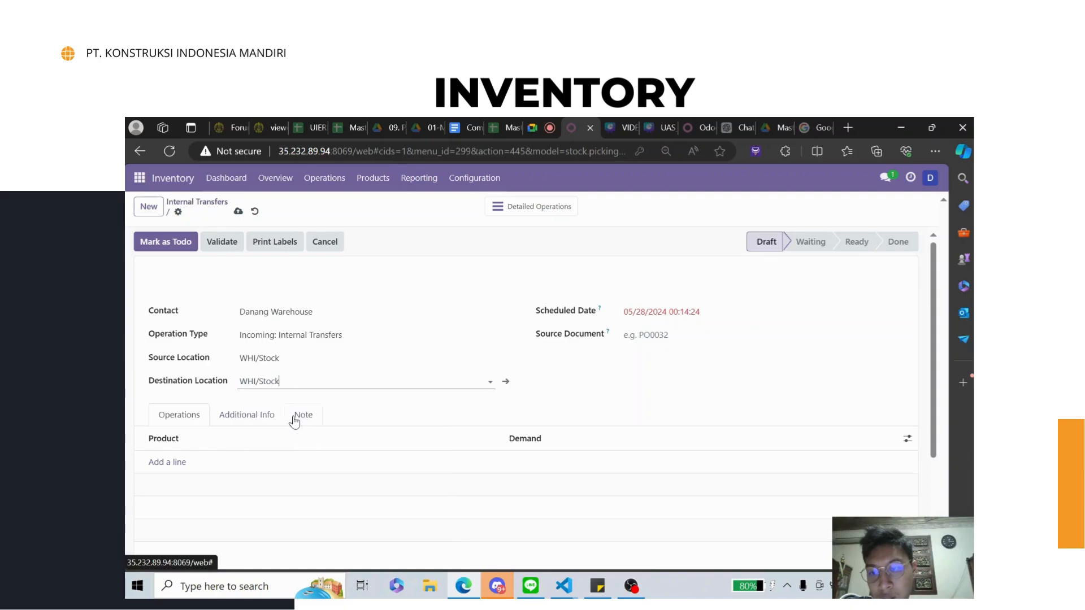
- Add product lines for Wheelbarrow and Semen to the internal transfer
left_click(179, 463)
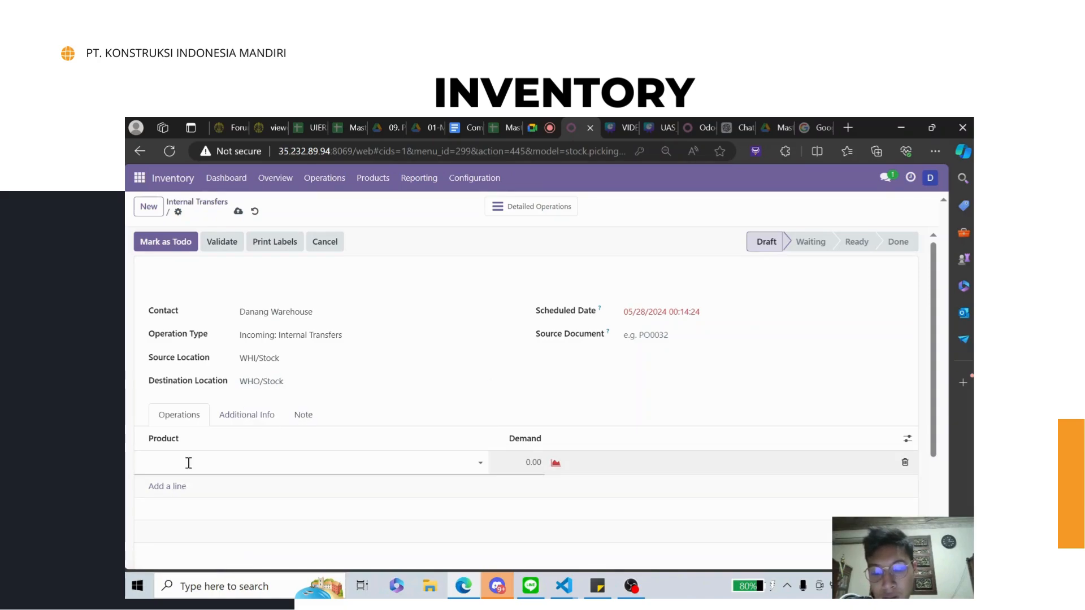
type("whe")
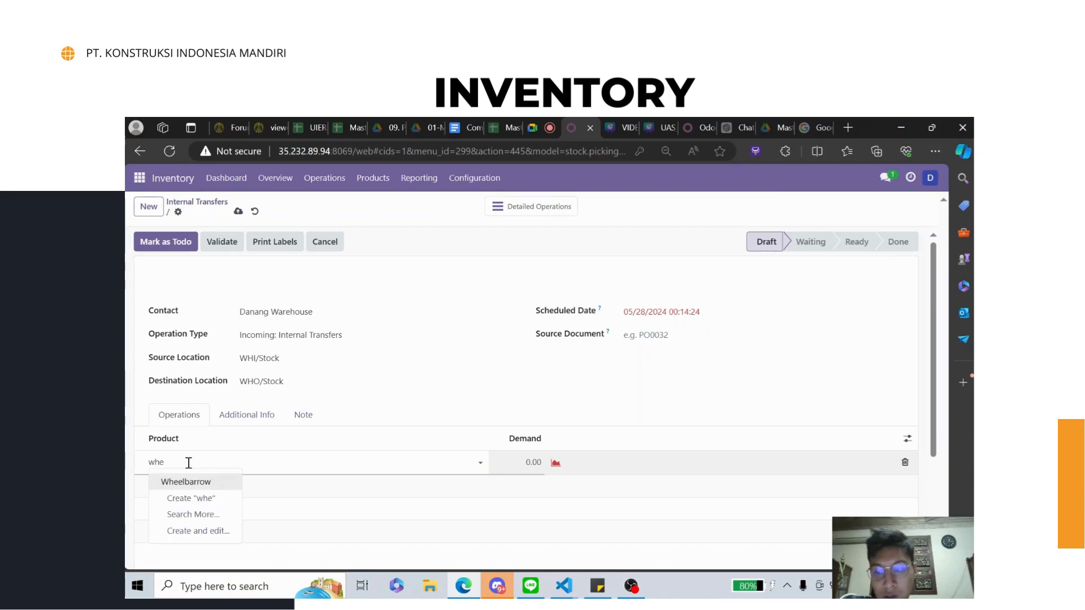
key("Return")
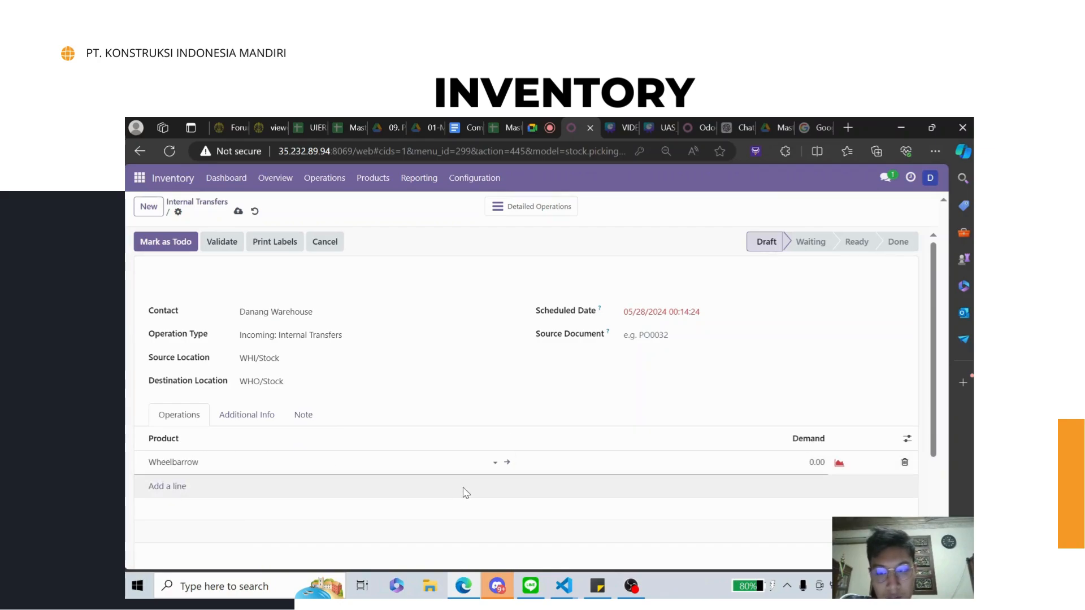
scroll(464, 492, "down", 2)
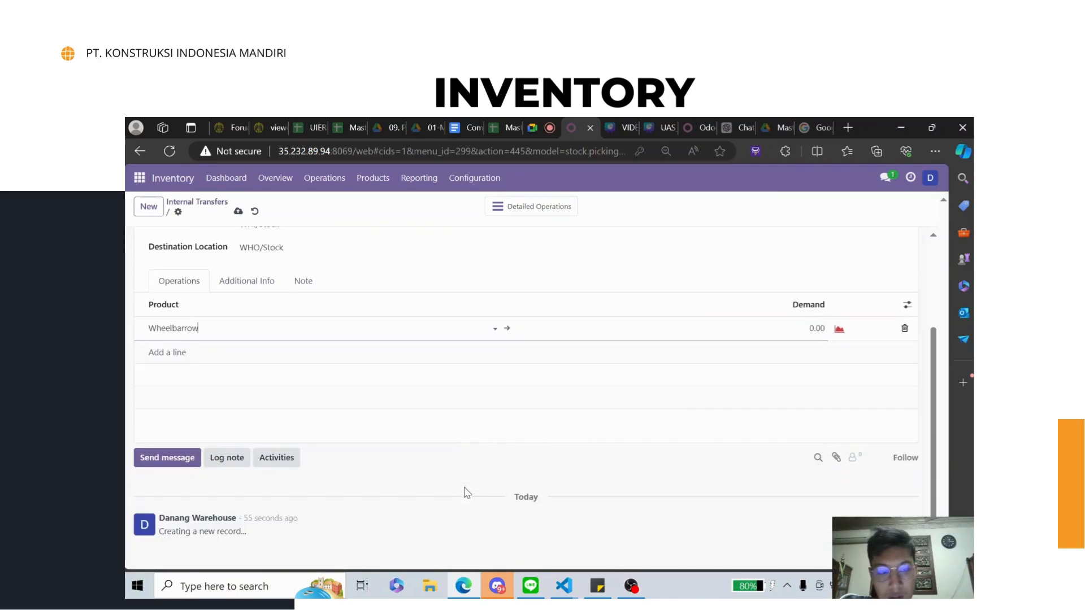
left_click(158, 353)
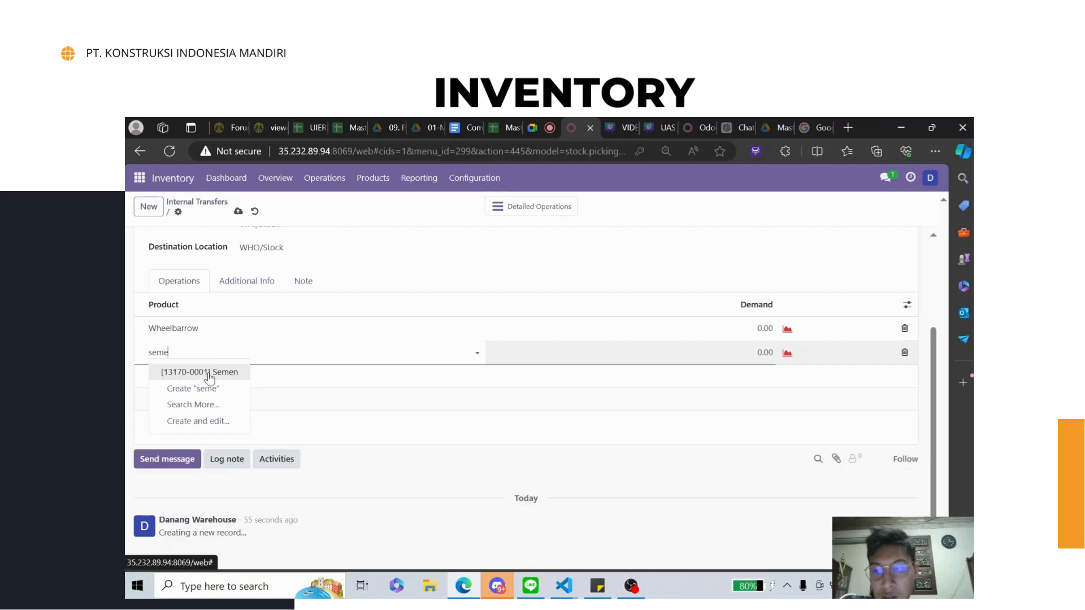
left_click(208, 374)
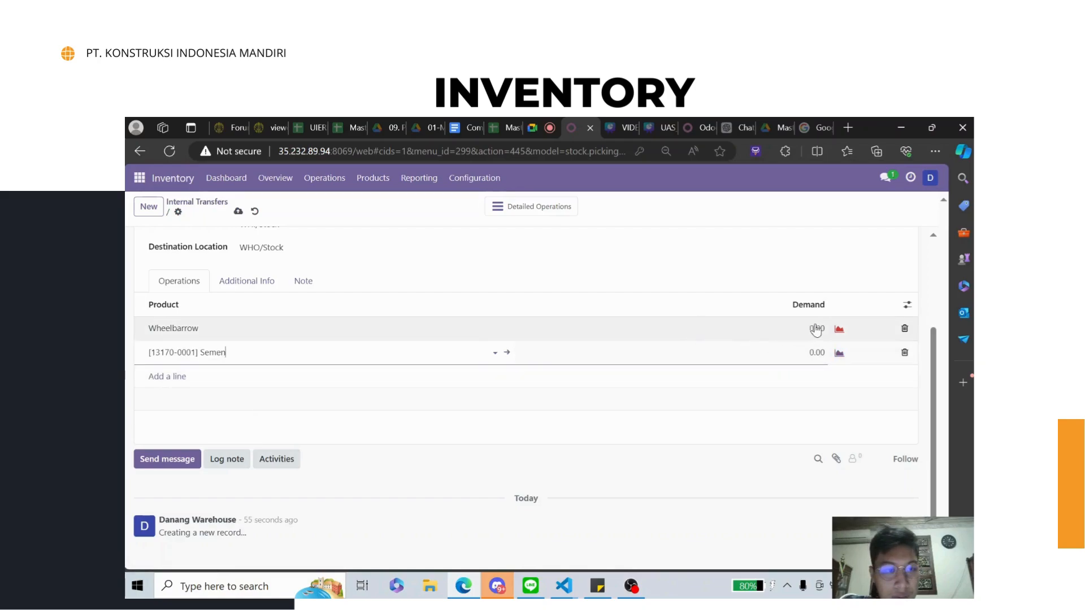
- Set the demand to 10 for both the Wheelbarrow and Semen lines
left_click(813, 330)
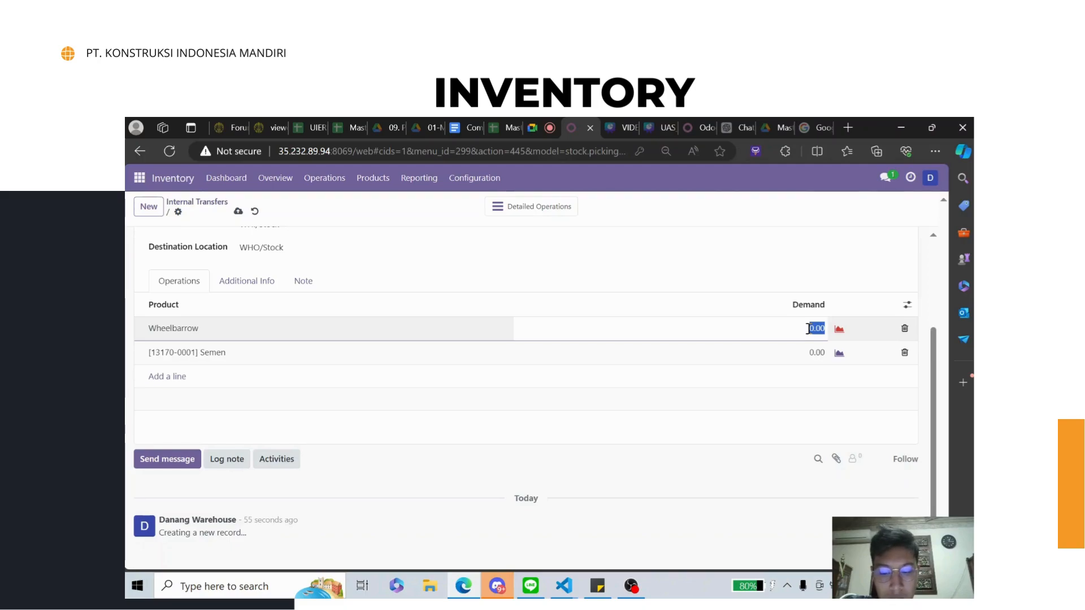
type("10")
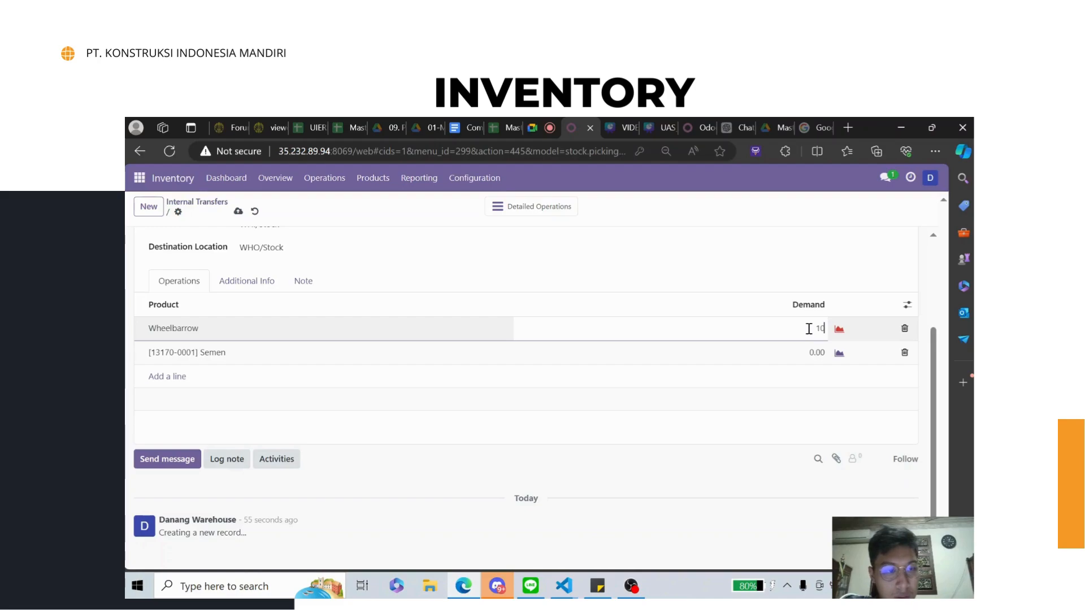
left_click(807, 351)
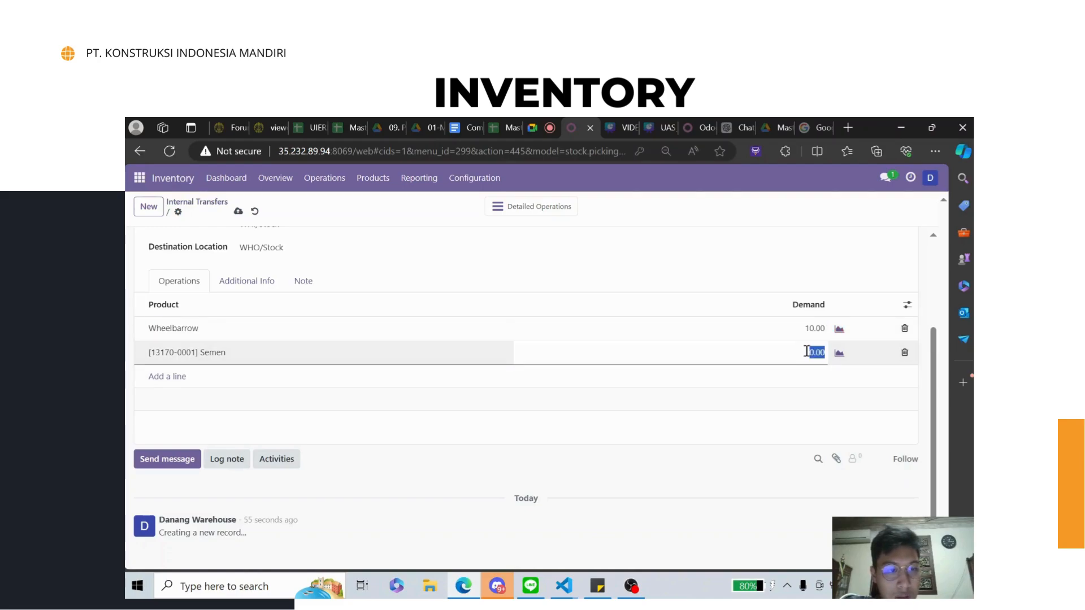
type("10")
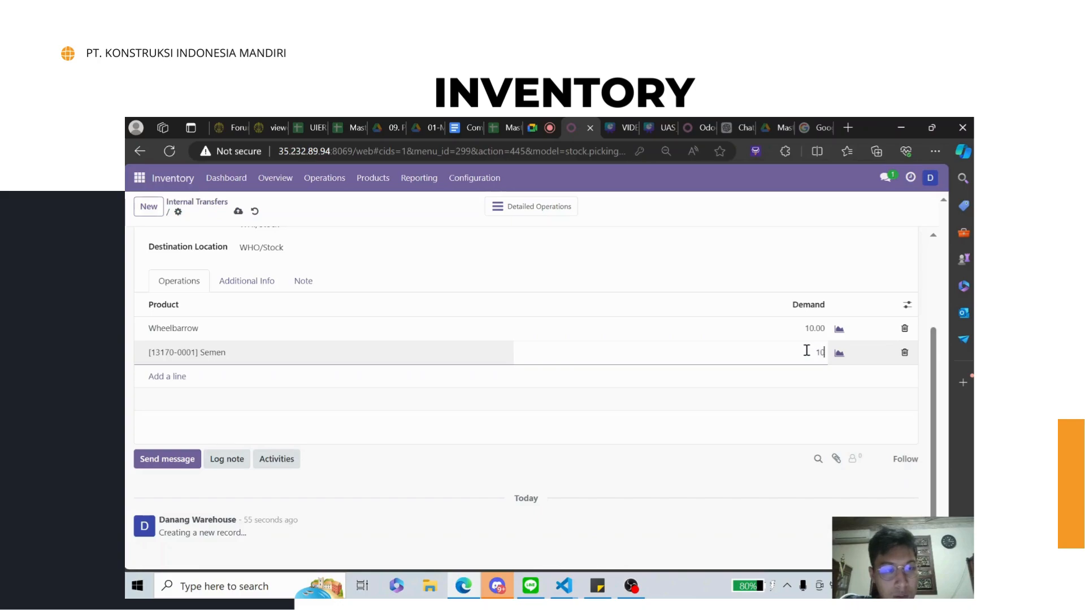
left_click(745, 402)
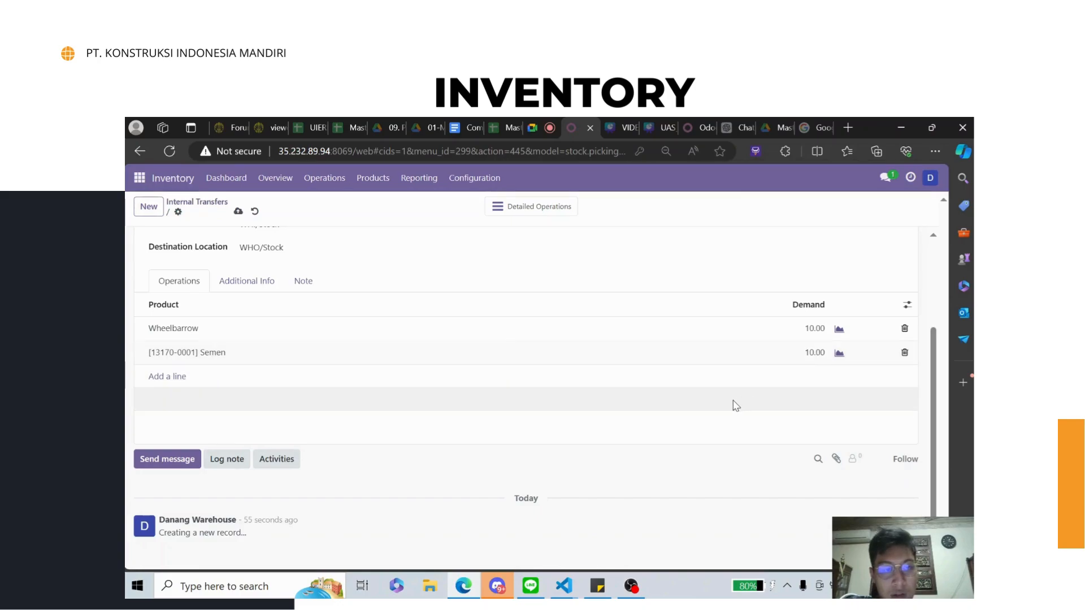
- Check the internal transfer's details, mark it as to do and validate it
scroll(733, 406, "up", 2)
scroll(693, 406, "up", 2)
scroll(675, 406, "down", 2)
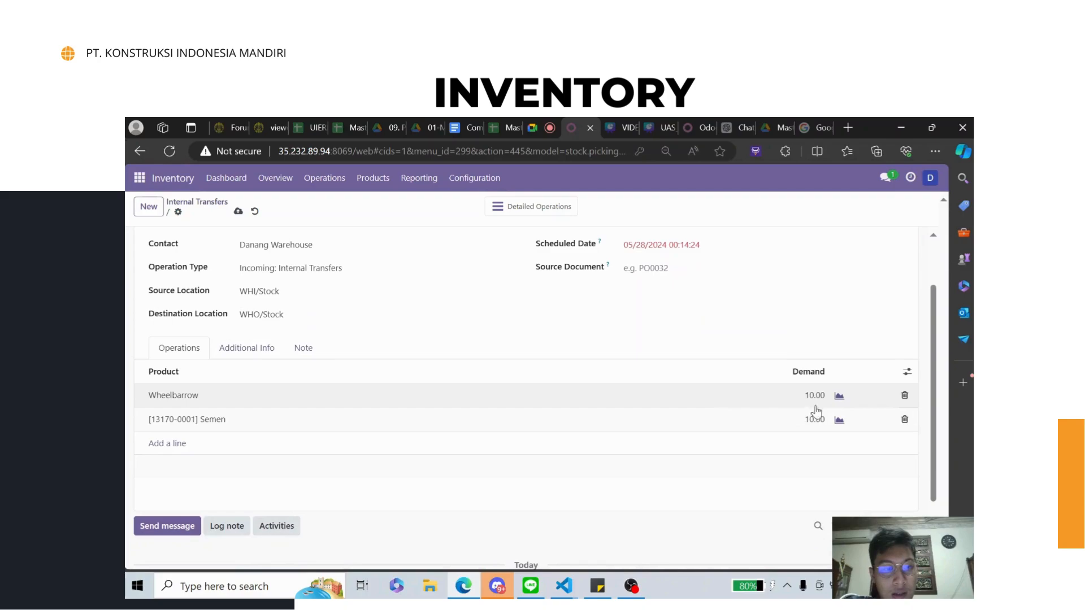
scroll(838, 412, "up", 2)
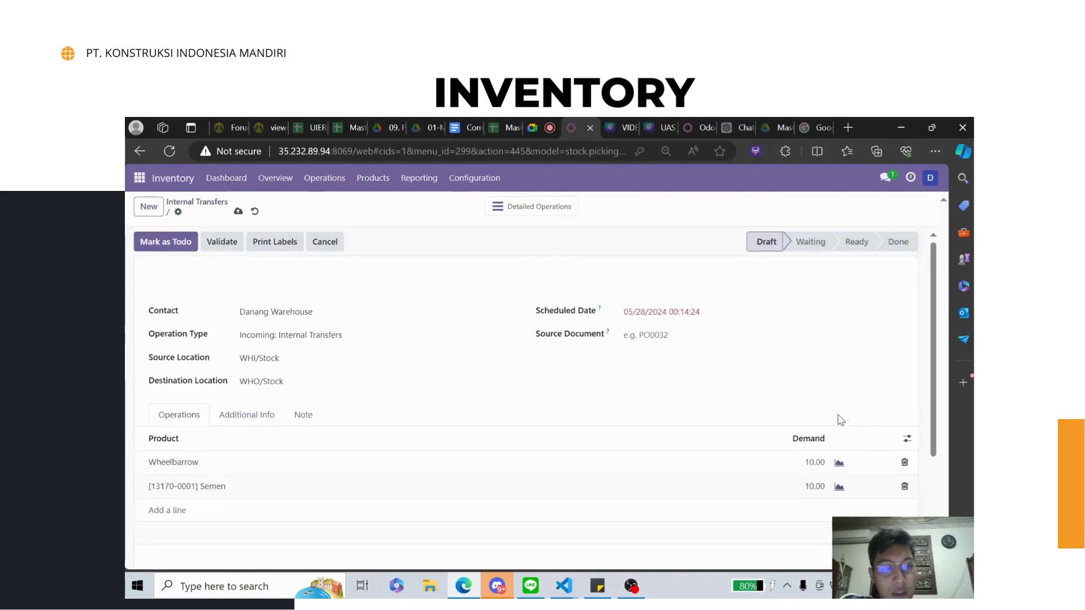
scroll(686, 405, "down", 2)
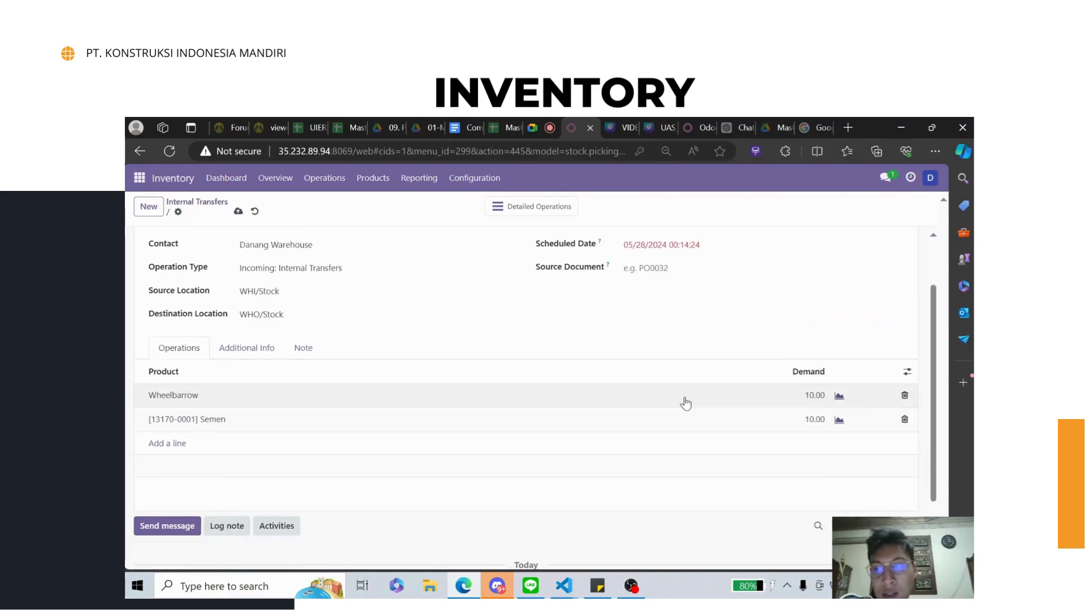
scroll(685, 405, "up", 2)
scroll(683, 396, "down", 2)
scroll(683, 396, "up", 2)
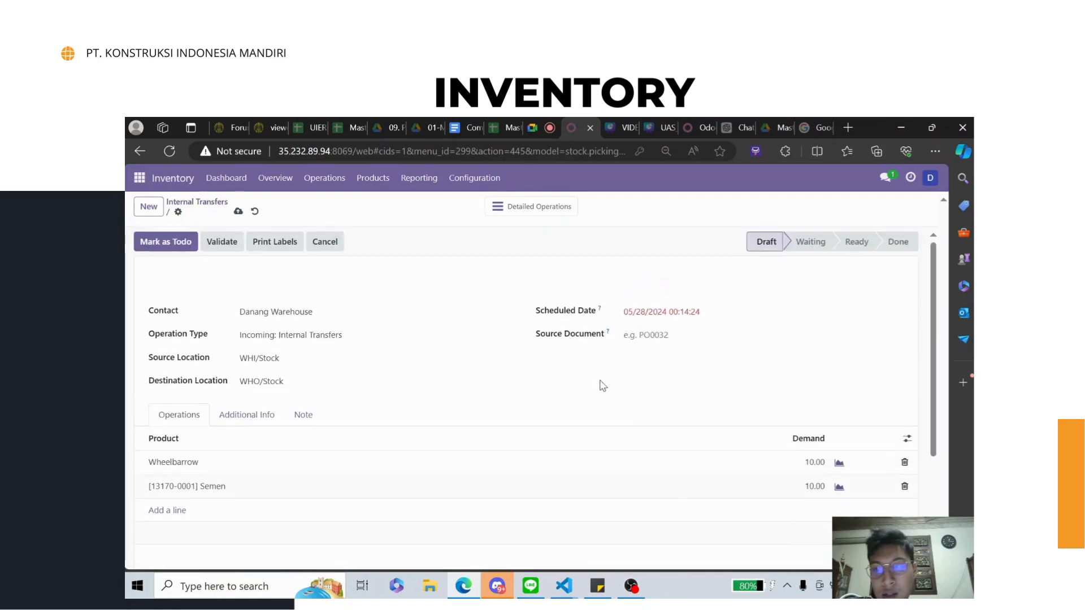
left_click(178, 246)
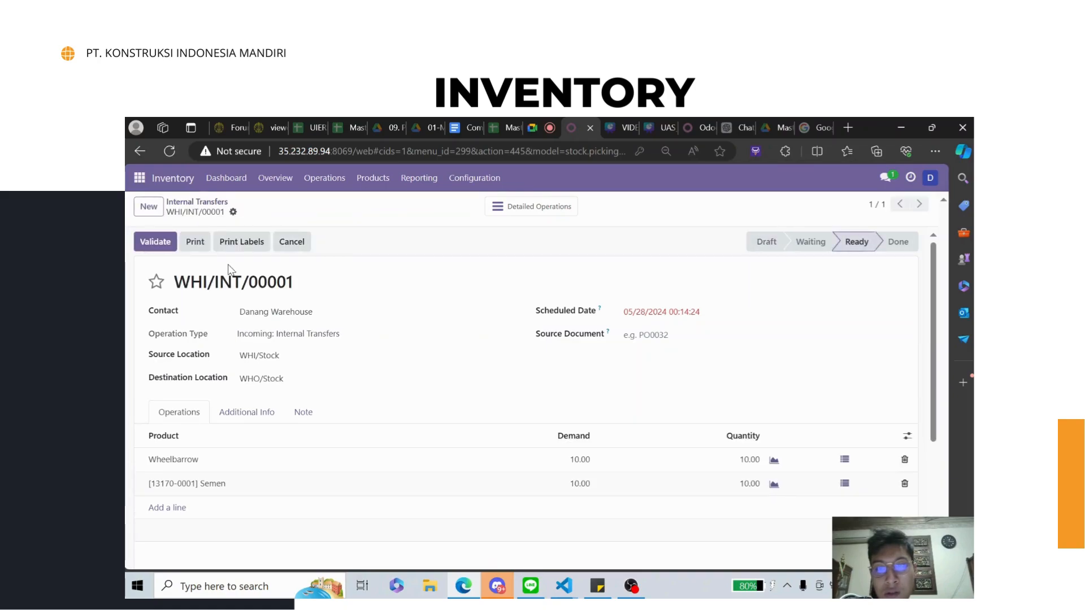
scroll(229, 269, "down", 2)
scroll(238, 266, "up", 1)
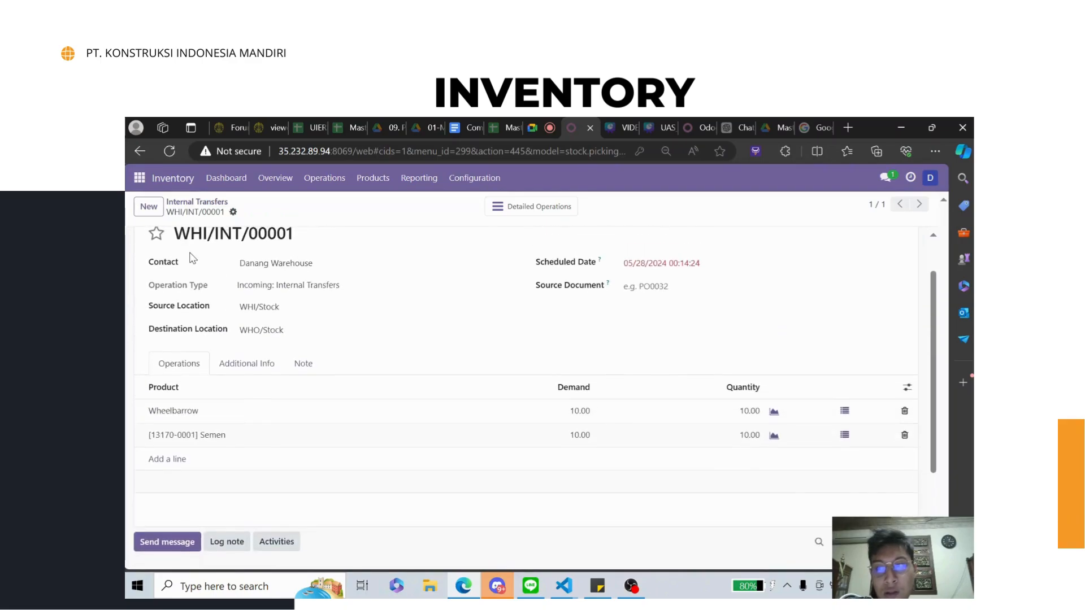
scroll(192, 258, "up", 1)
left_click(167, 248)
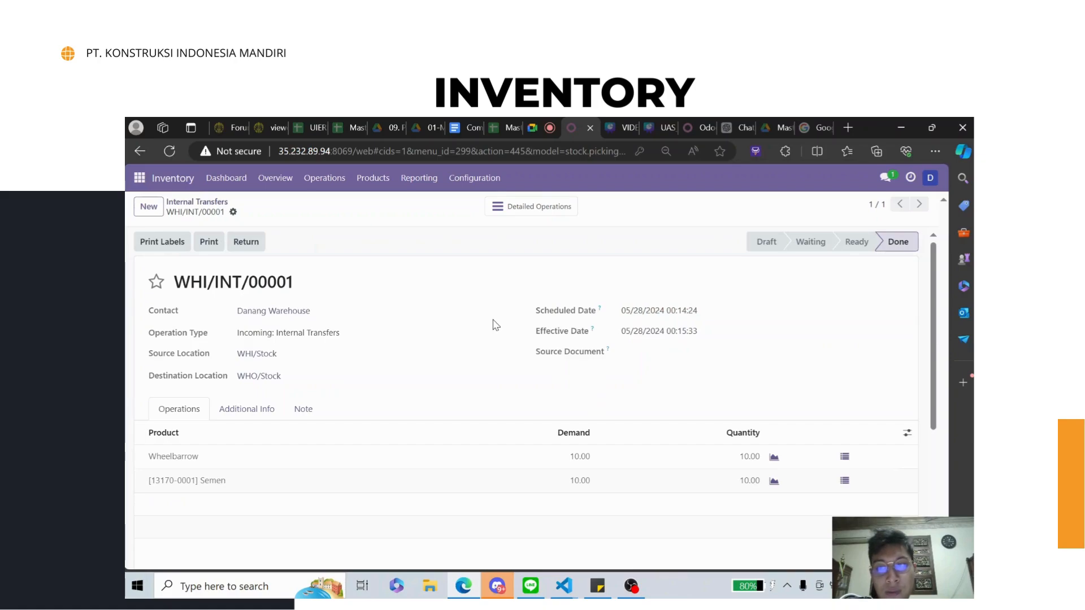
scroll(496, 324, "down", 1)
scroll(495, 324, "up", 1)
left_click(630, 586)
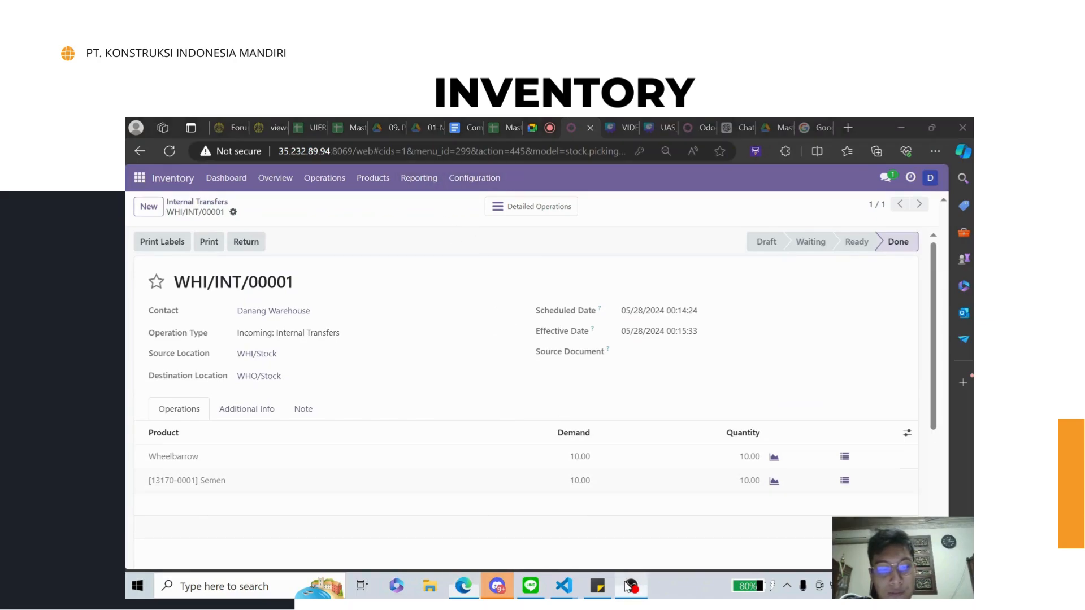
left_click(893, 442)
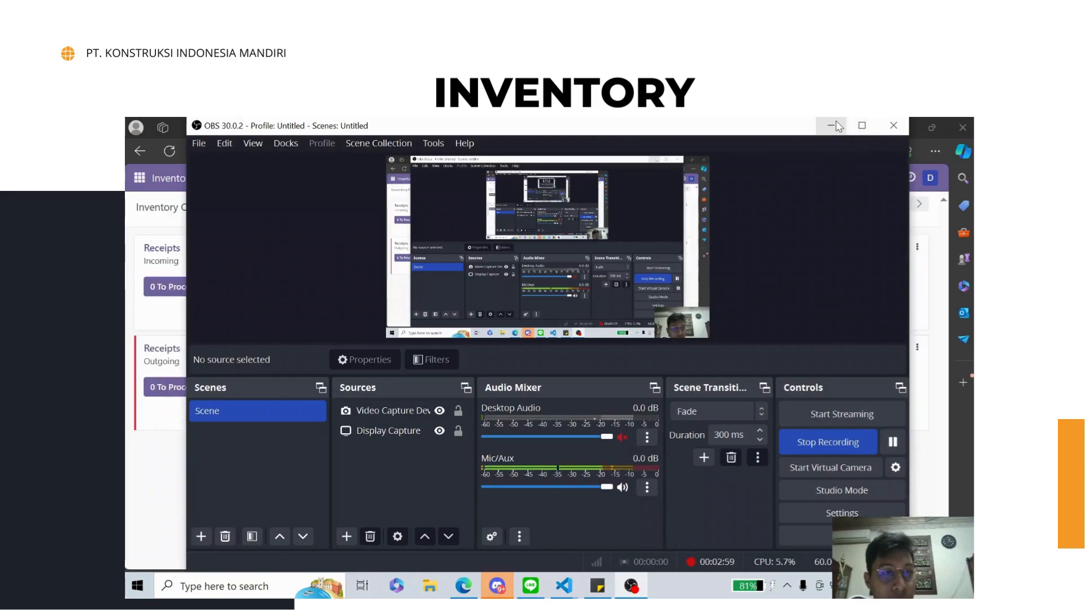
left_click(836, 123)
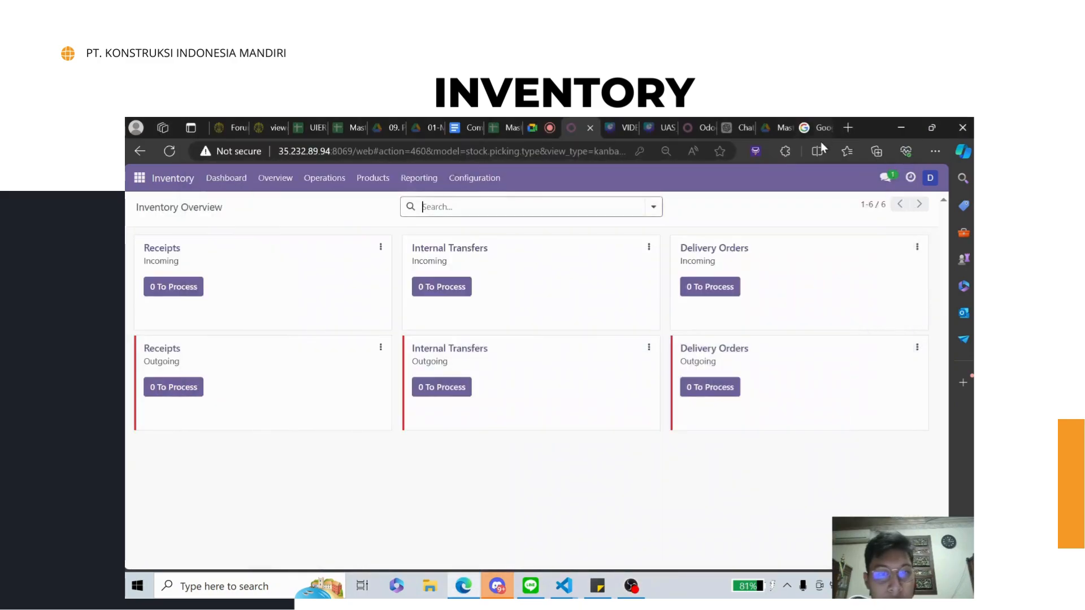
- Open the Semen product from the inventory product list and view its stock moves history
left_click(371, 185)
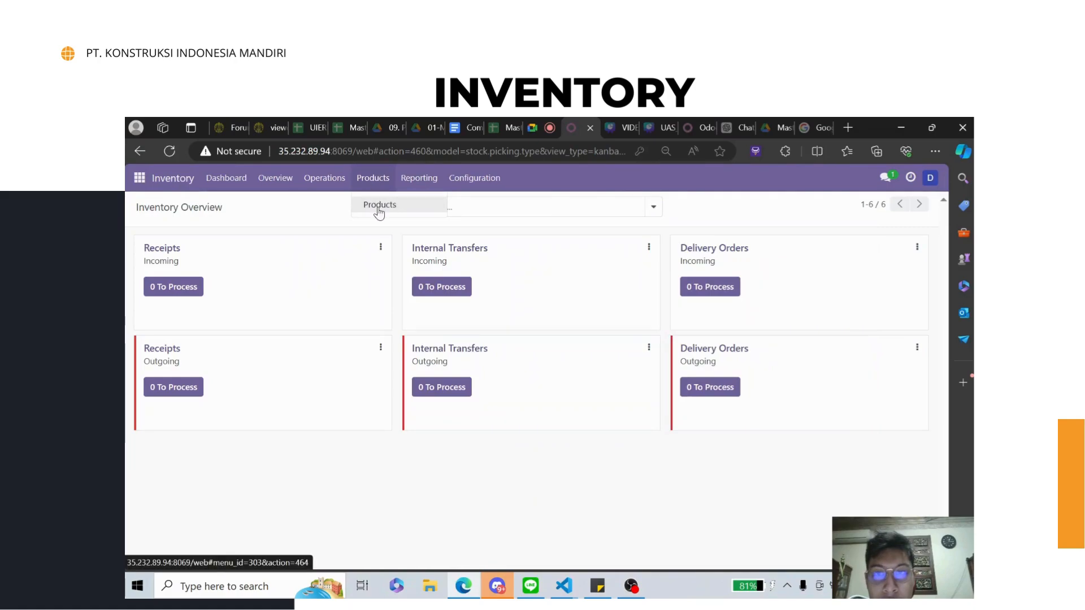
left_click(379, 211)
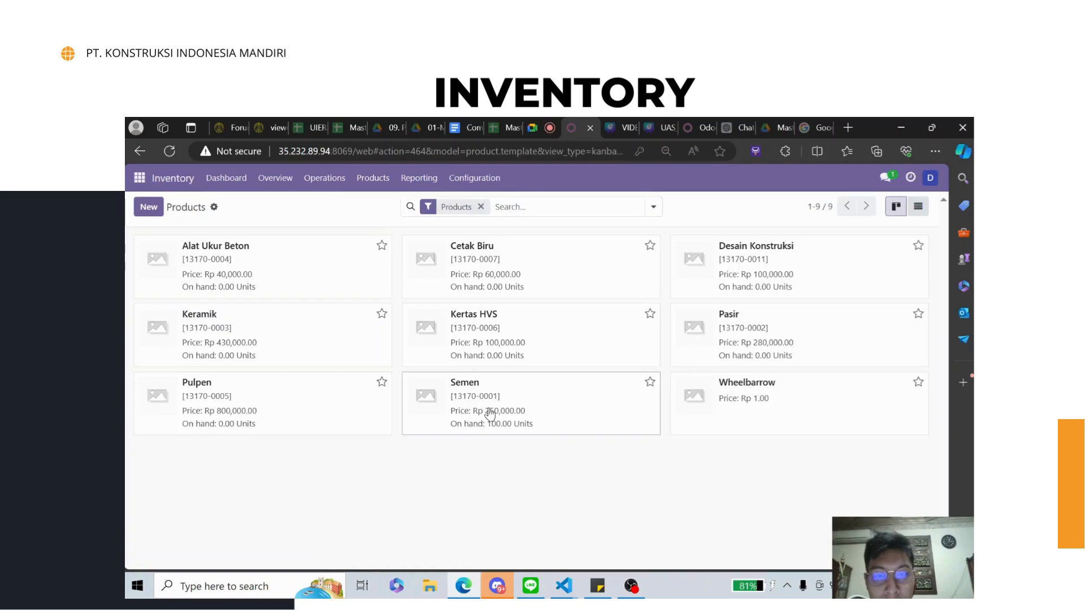
left_click(489, 415)
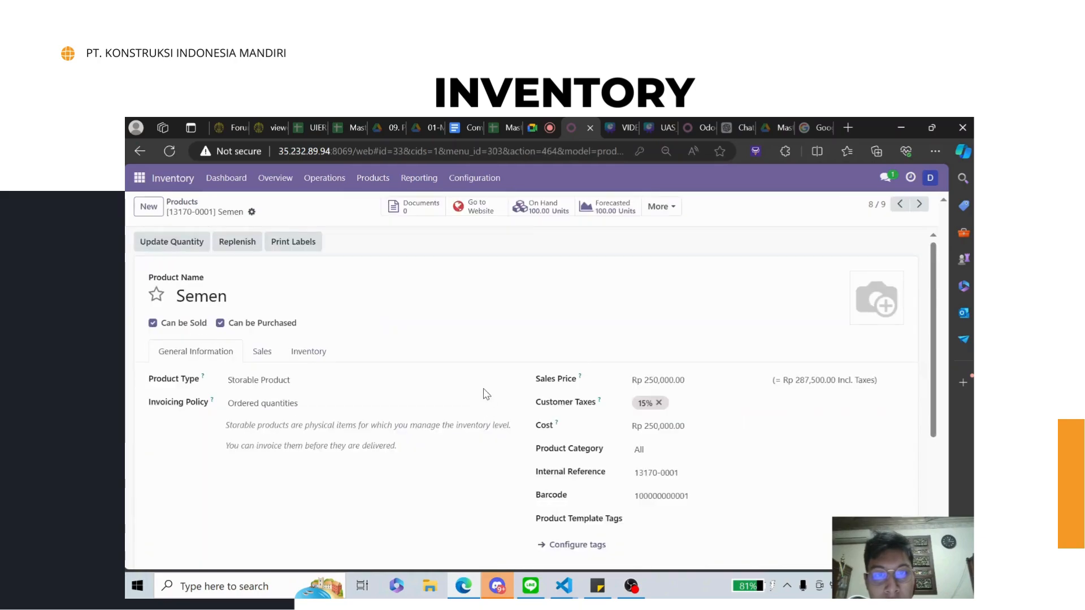
left_click(660, 207)
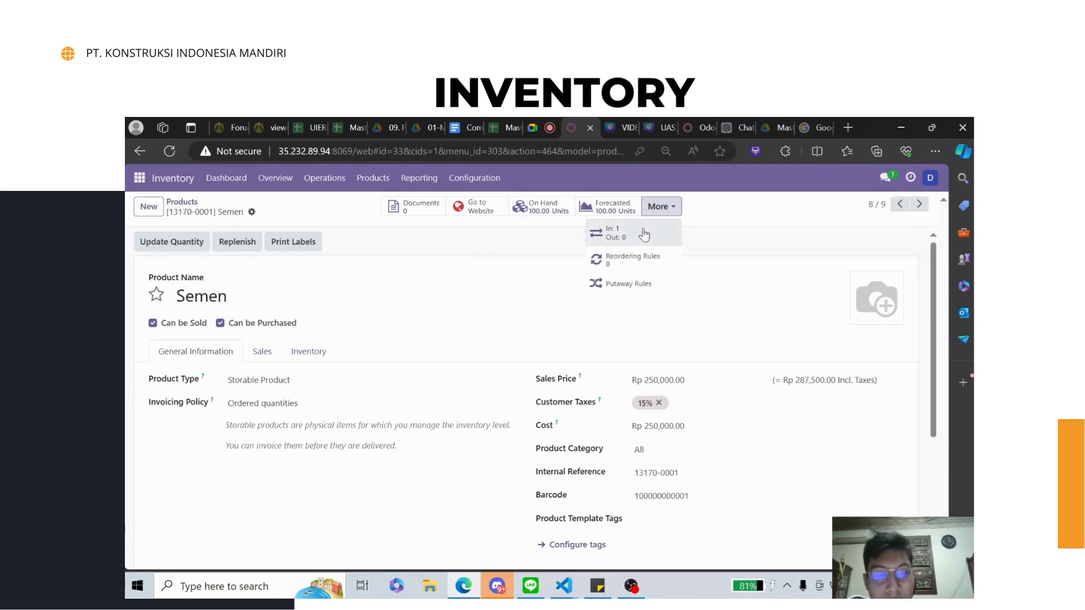
left_click(645, 234)
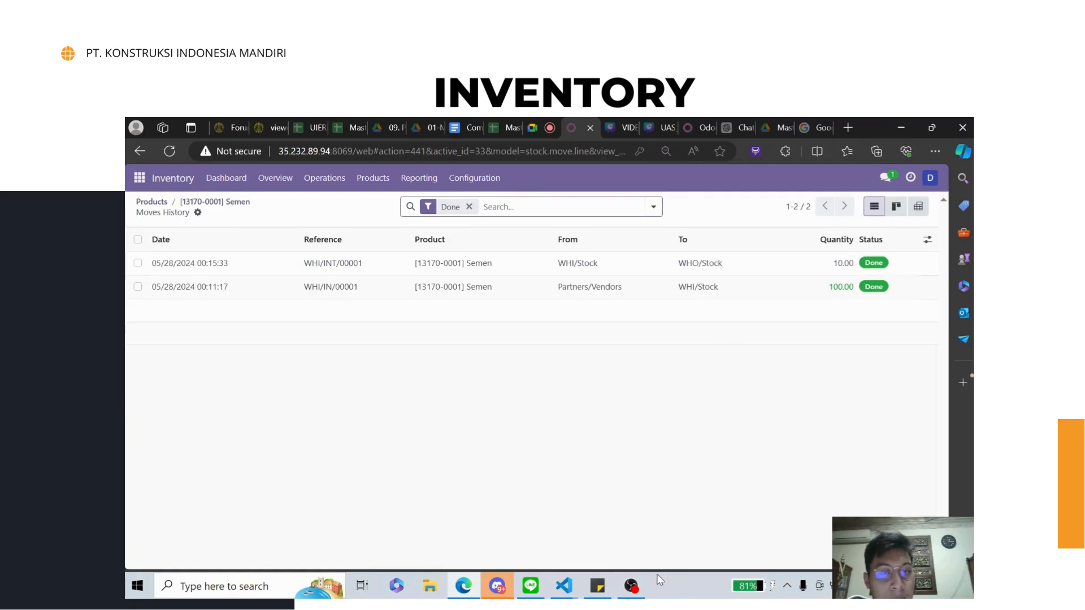
left_click(645, 588)
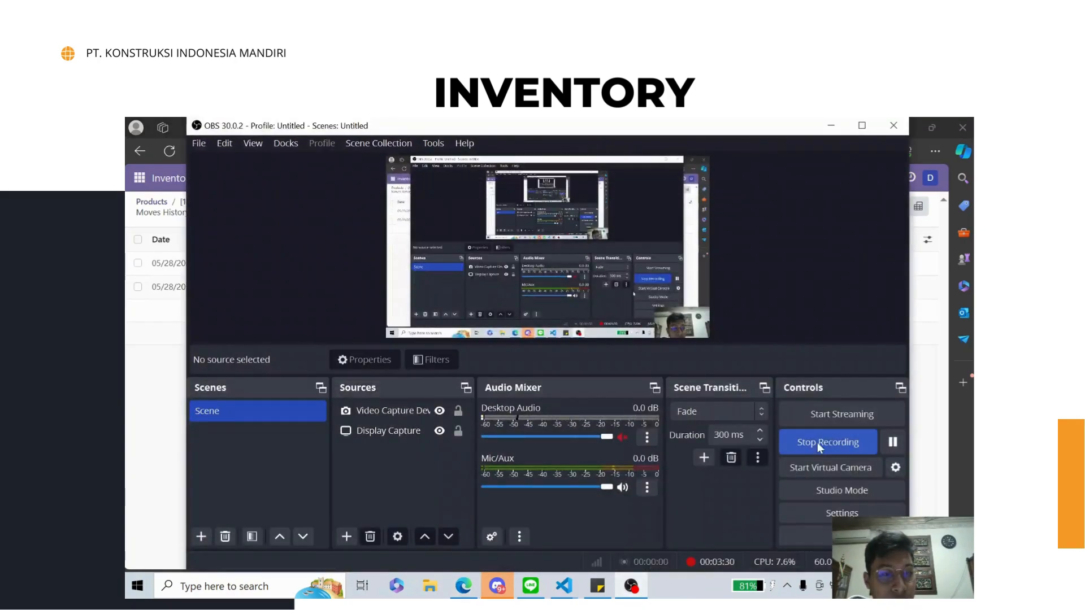
left_click(870, 444)
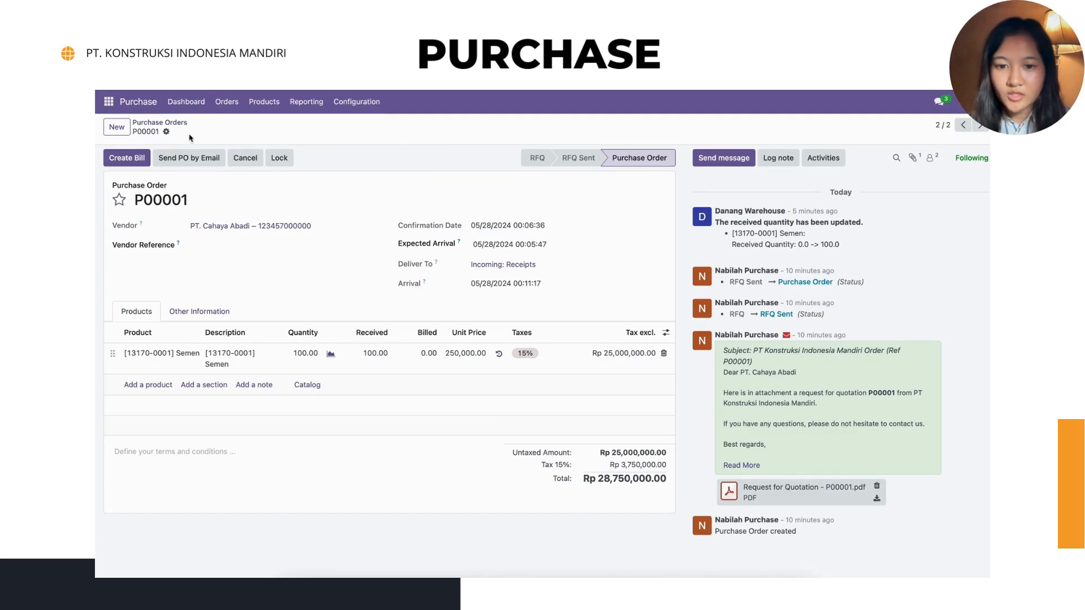
- Create vendor bills from the Semen purchase order of PT. Cahaya Abadi and the Wheelbarrow purchase order of PT. Metateknik
left_click(134, 161)
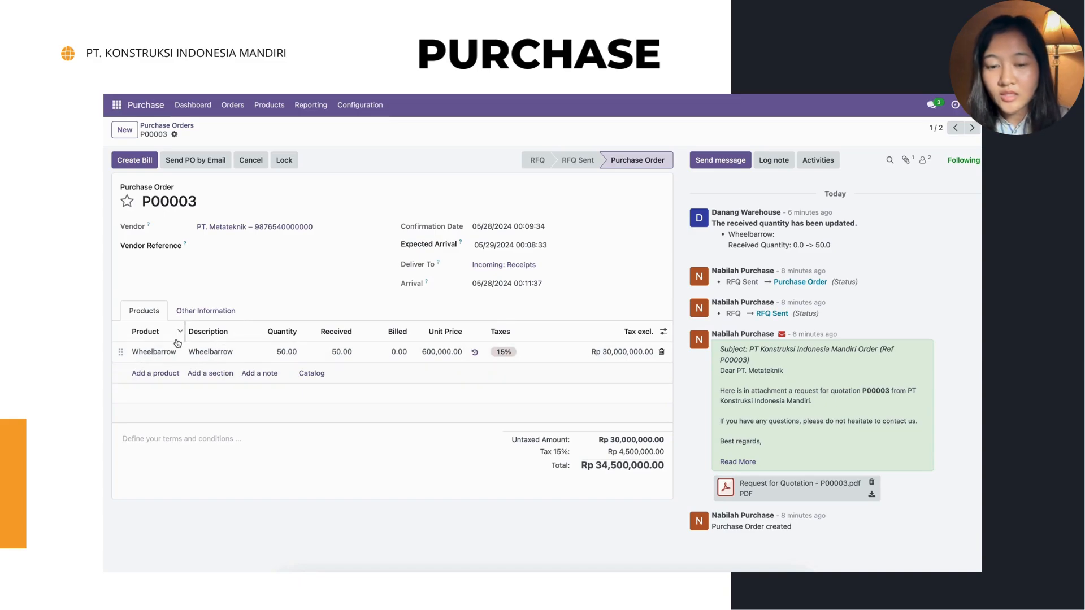
left_click(144, 162)
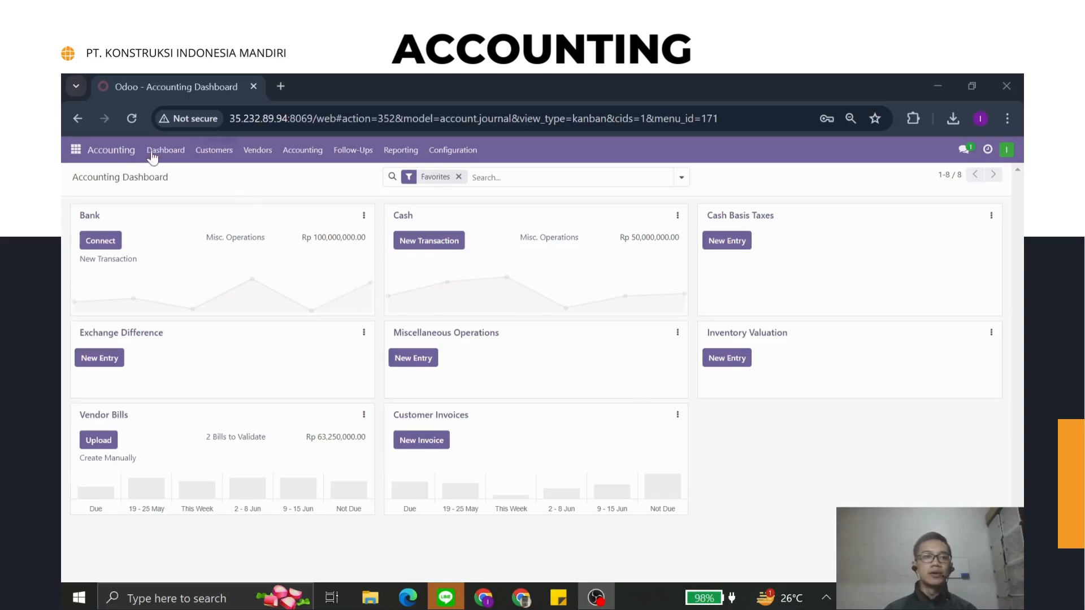
- Open the draft vendor bill of PT. Cahaya Abadi in Accounting
left_click(258, 150)
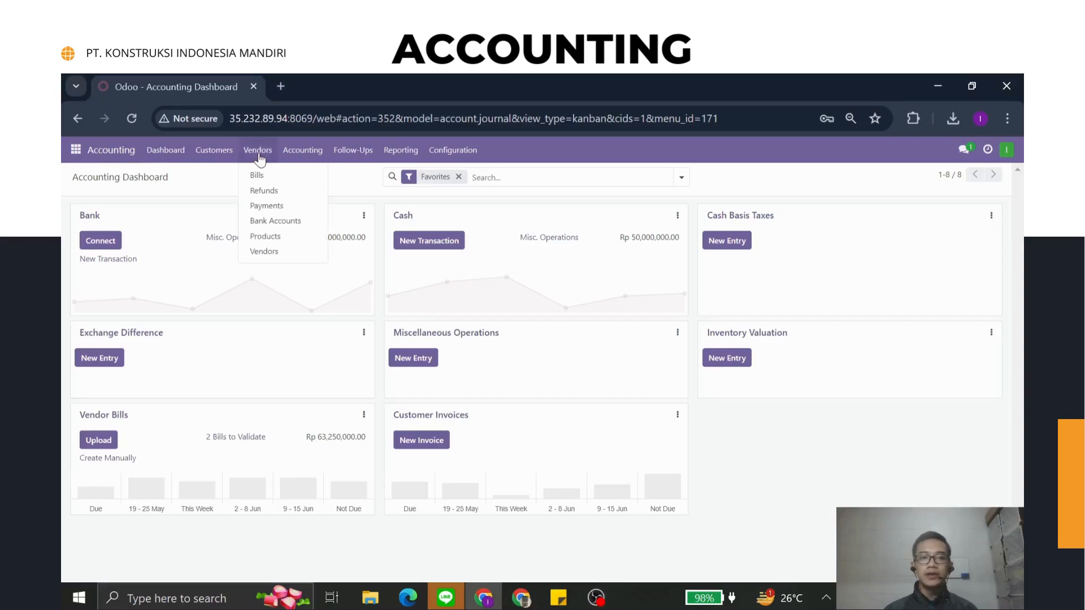
left_click(264, 178)
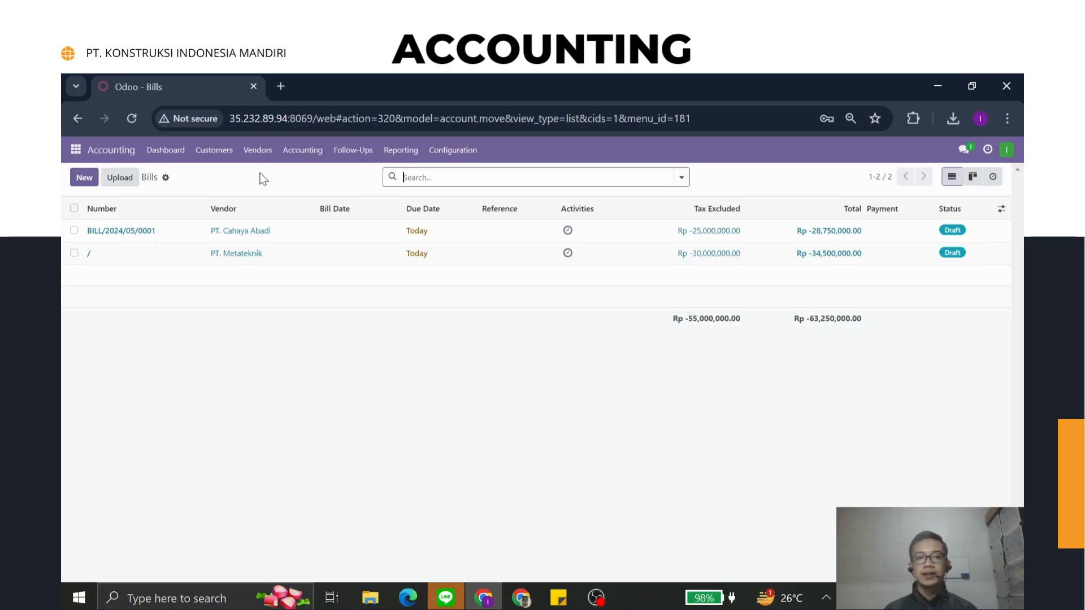
left_click(300, 237)
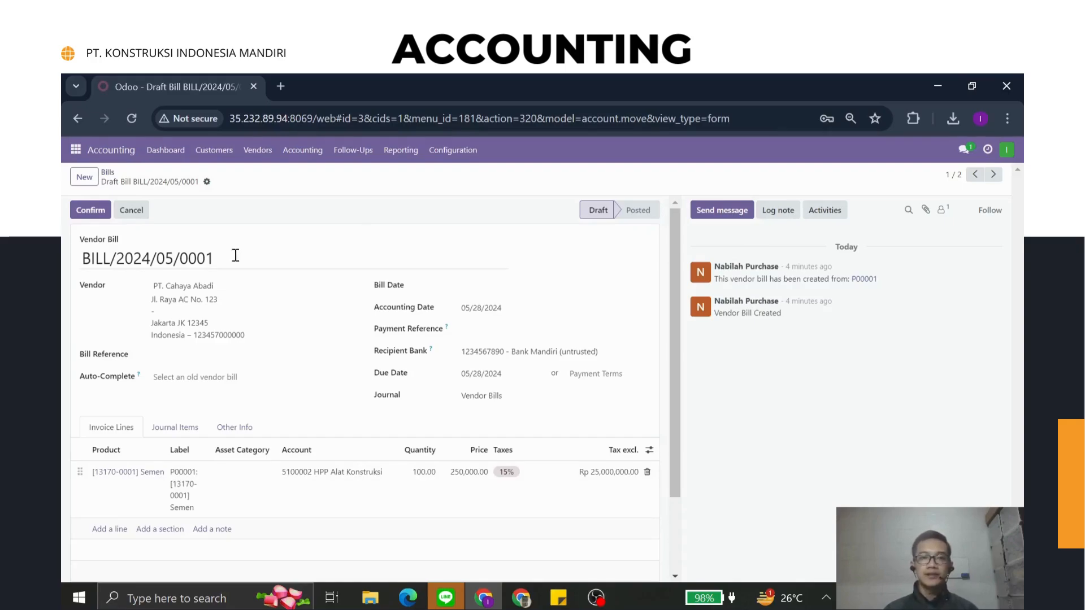
- Set the PT. Cahaya Abadi bill's date to 05/28/2024, save it and confirm the bill
left_click(96, 212)
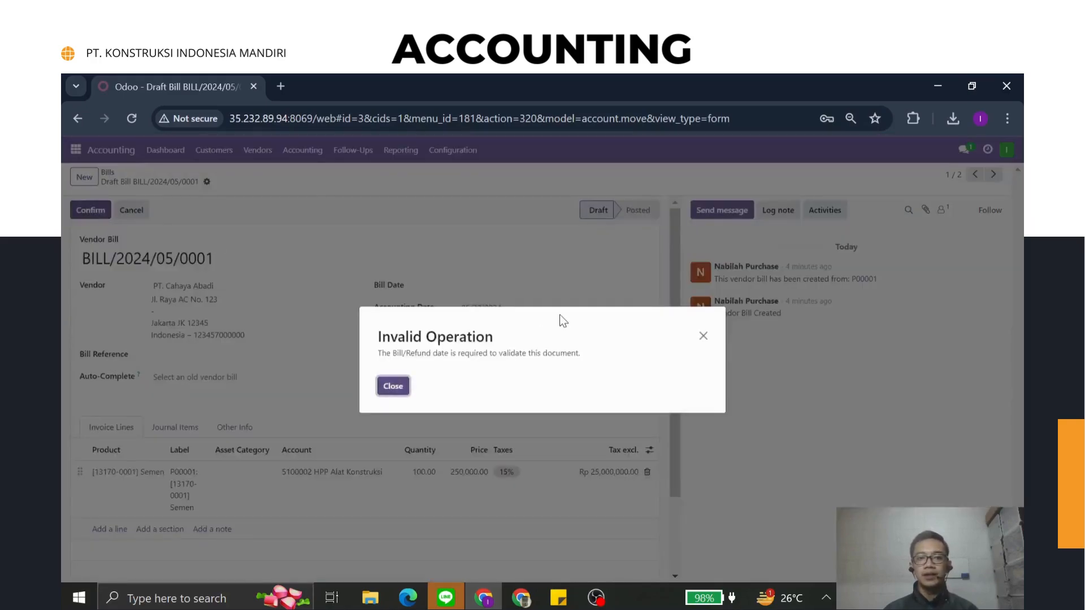
left_click(402, 390)
left_click(497, 292)
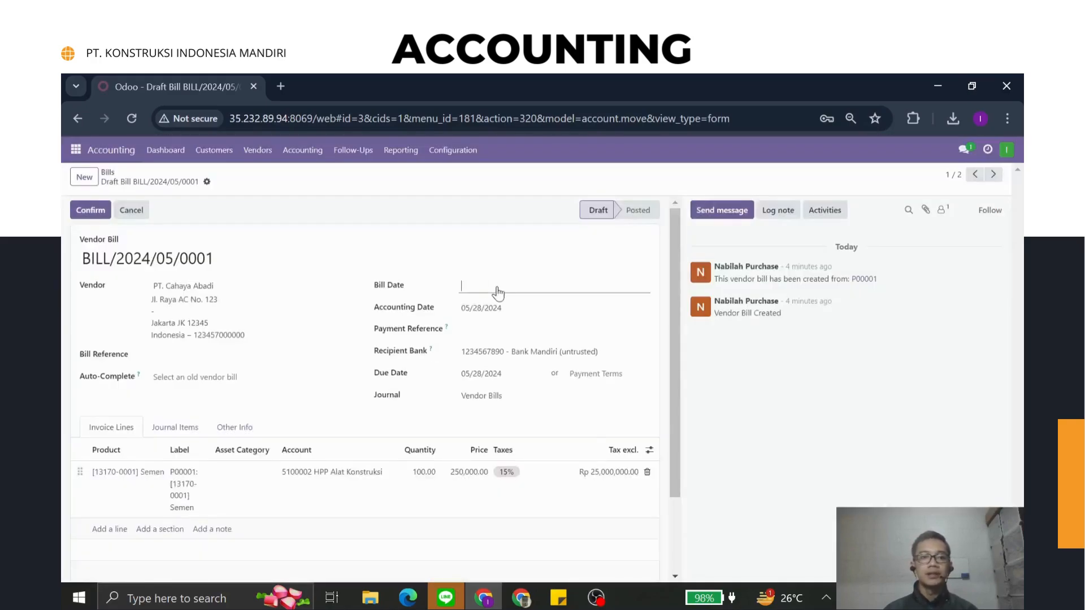
left_click(541, 480)
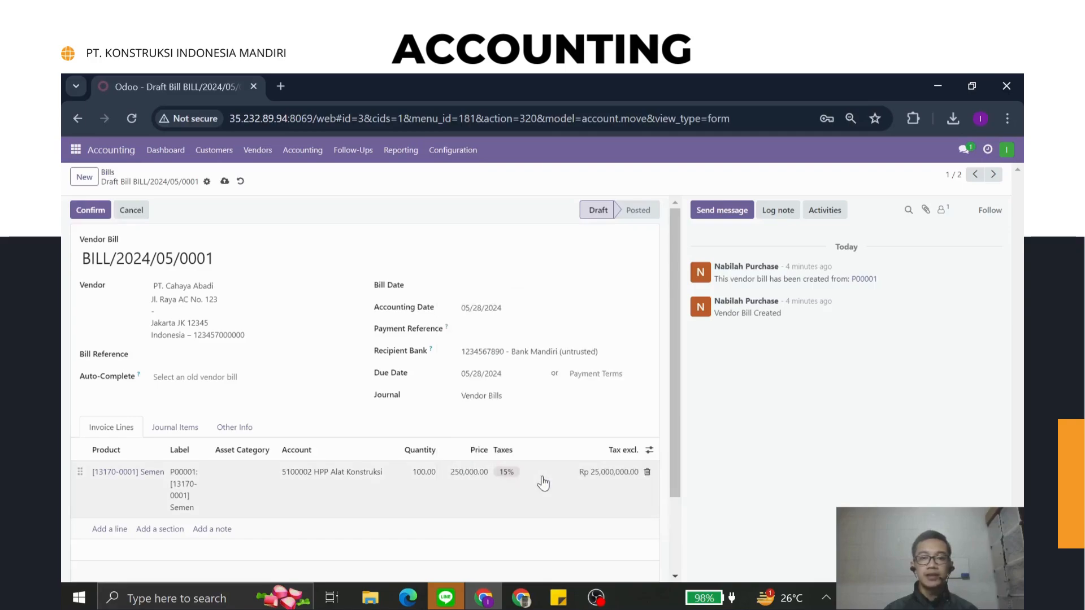
left_click(225, 181)
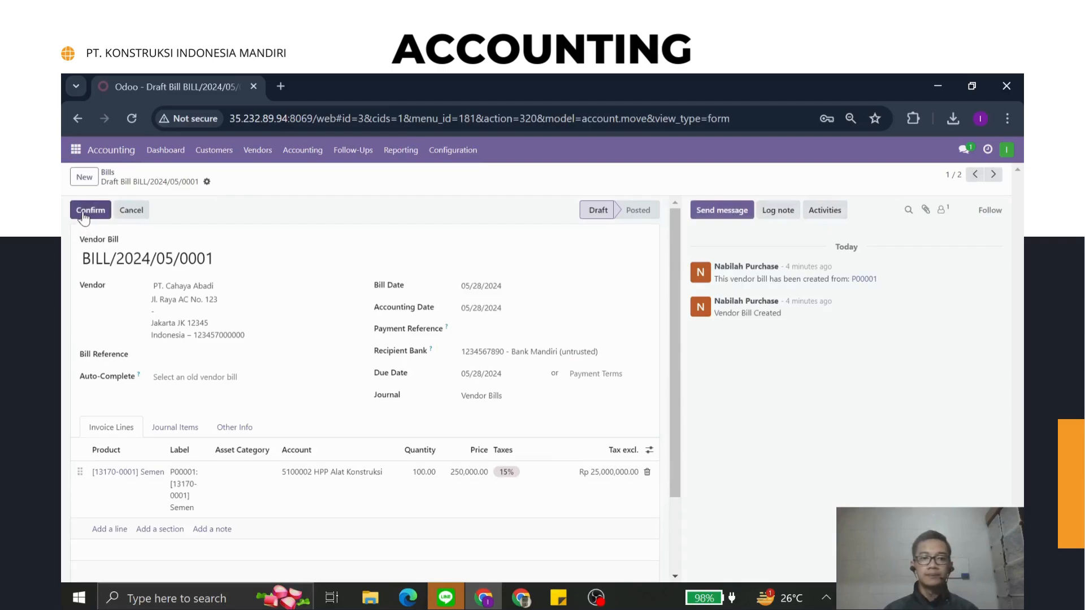
left_click(83, 212)
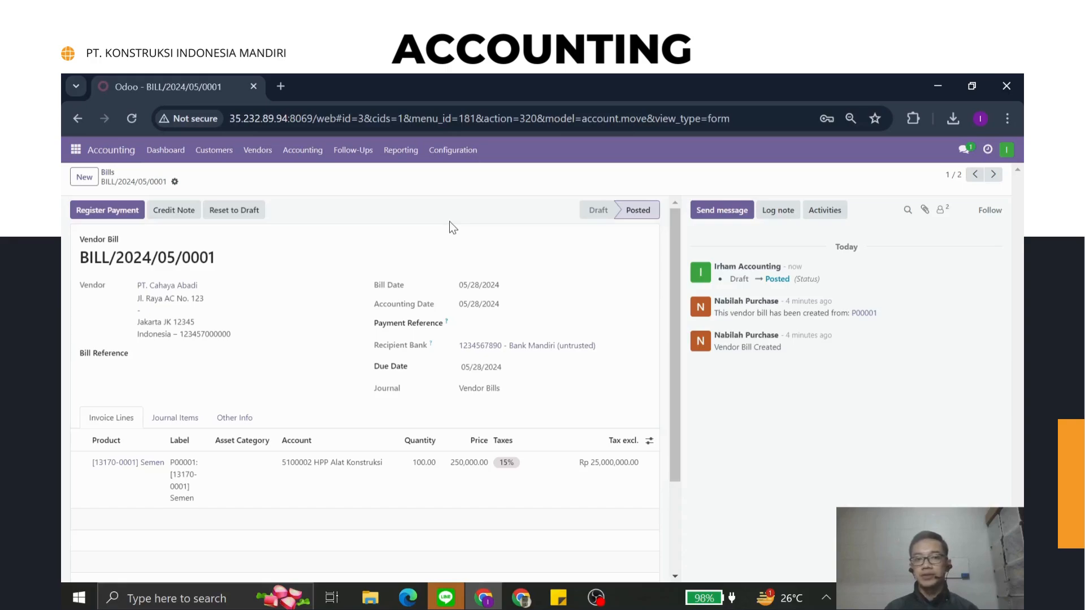
- Open the PT. Metateknik draft bill, set the Wheelbarrow line's asset category to Alat Konstruksi and save
left_click(107, 172)
left_click(335, 263)
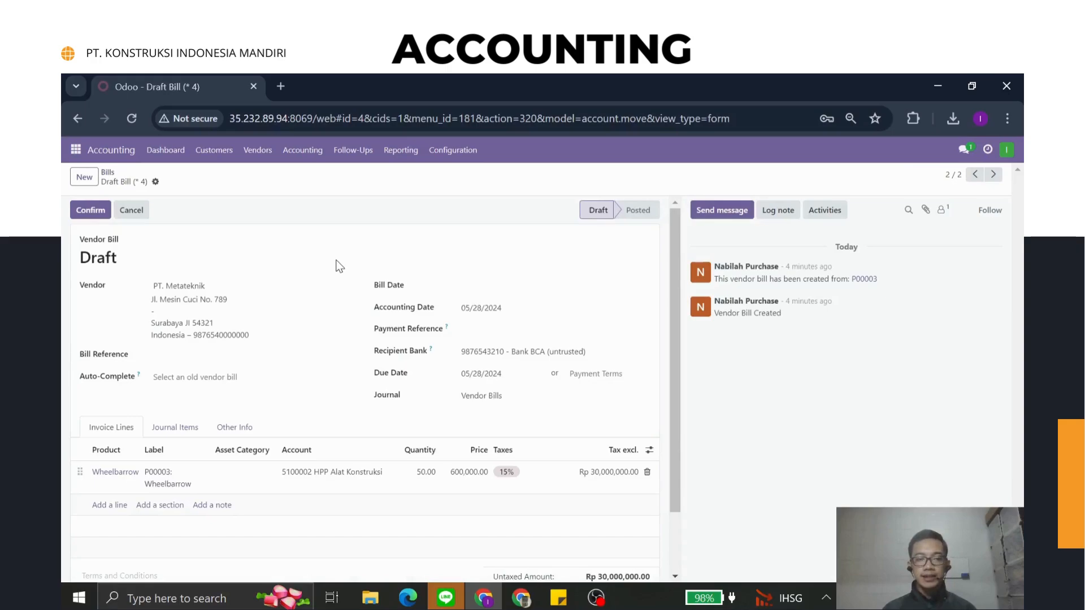
left_click(256, 481)
left_click(258, 474)
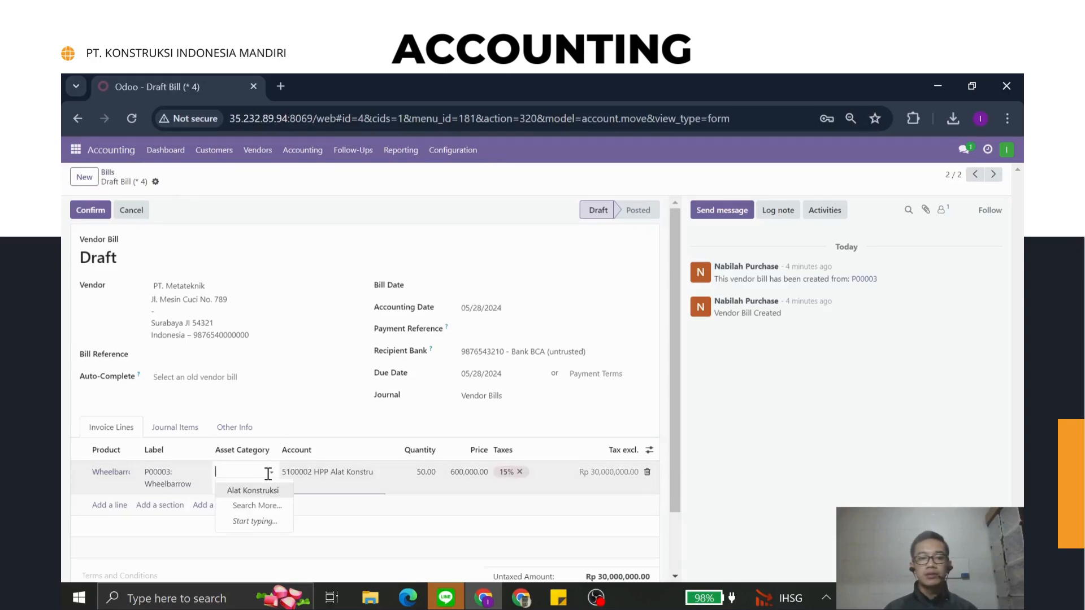
left_click(271, 492)
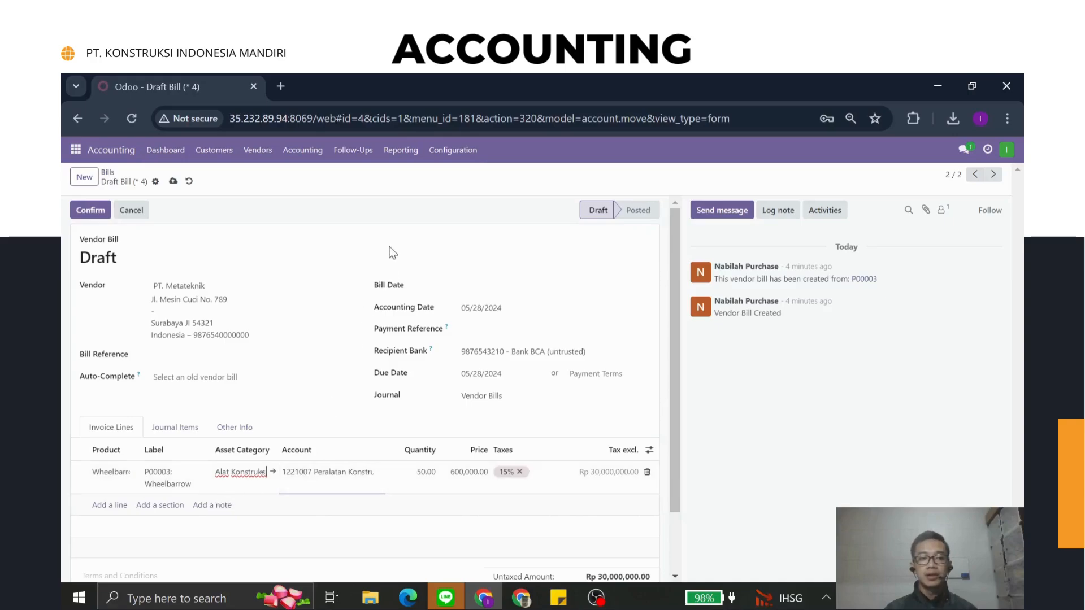
left_click(173, 181)
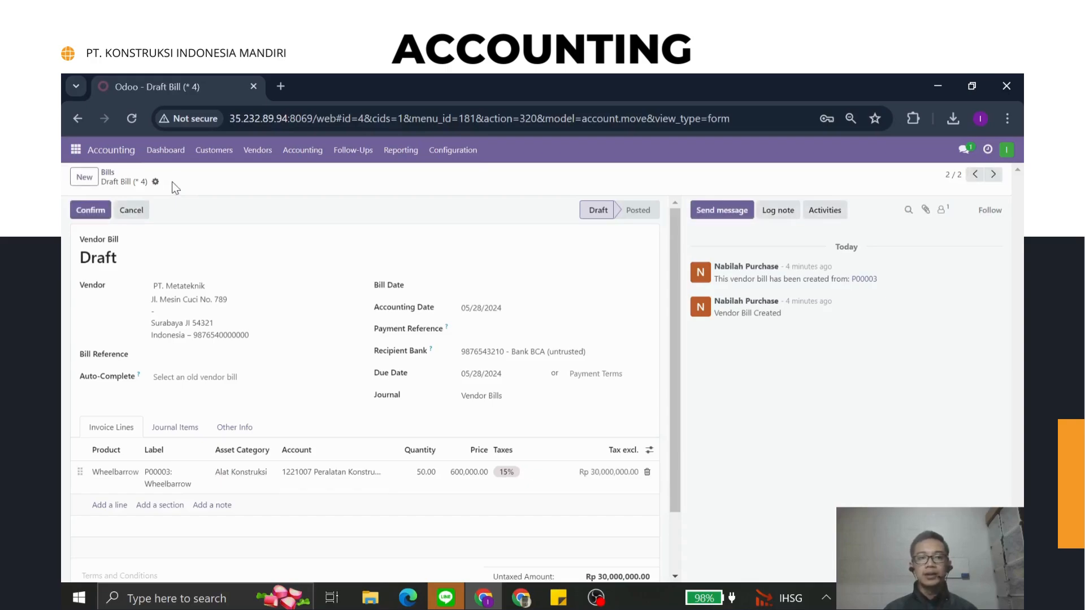
- Set the PT. Metateknik bill's date to 05/28/2024, confirm the bill and return to the bills list
left_click(503, 287)
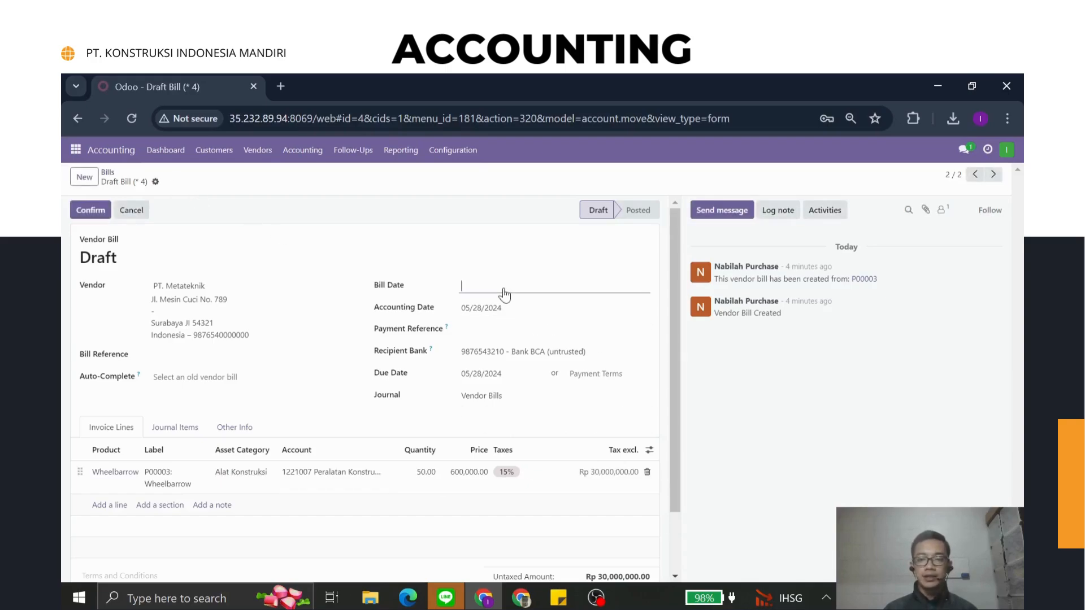
left_click(542, 481)
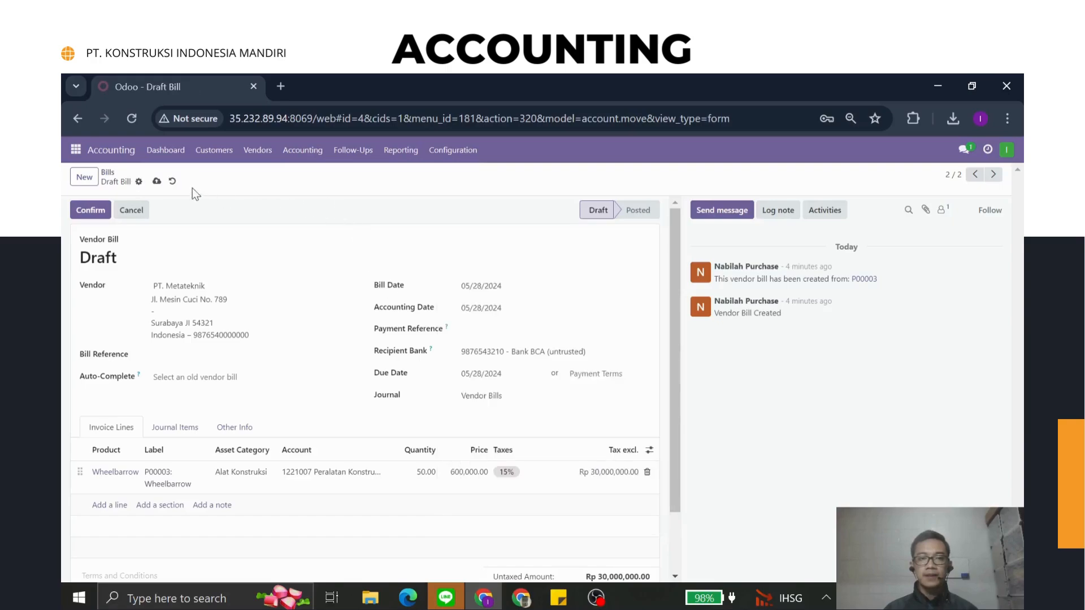
left_click(156, 181)
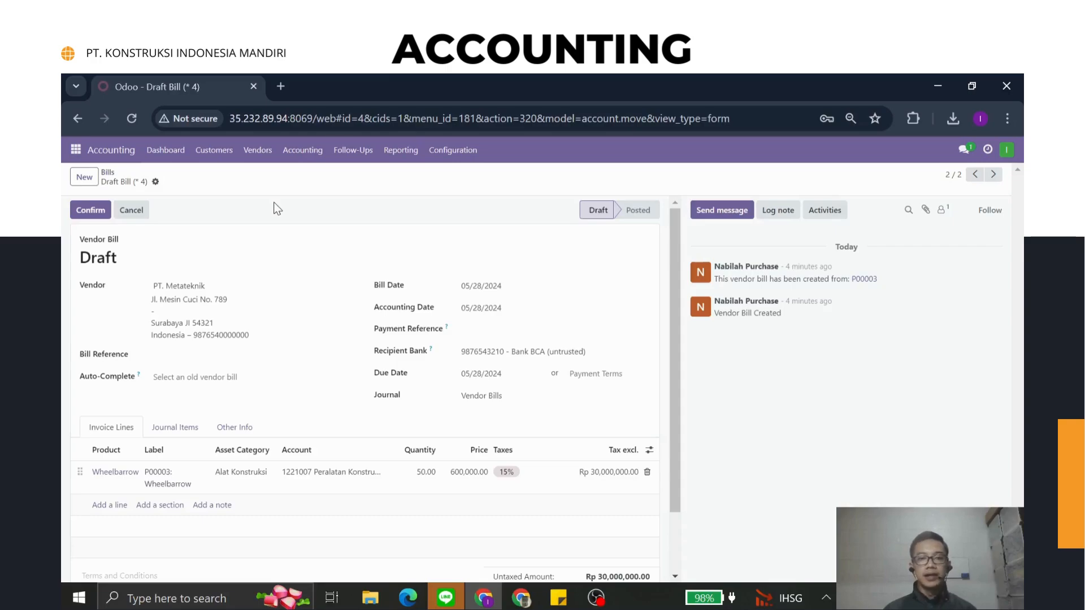
left_click(92, 212)
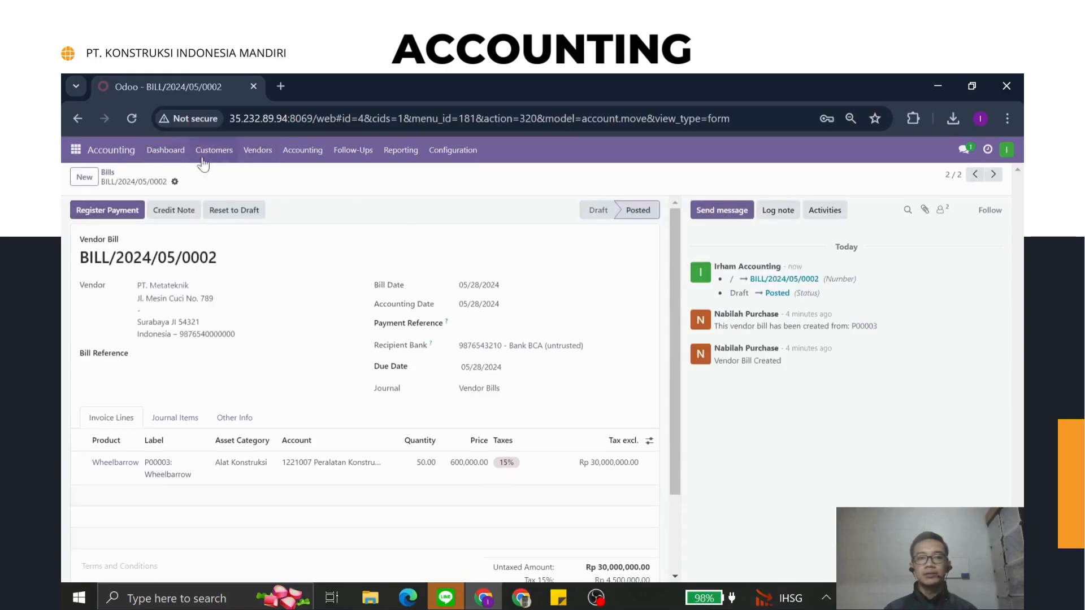
left_click(108, 173)
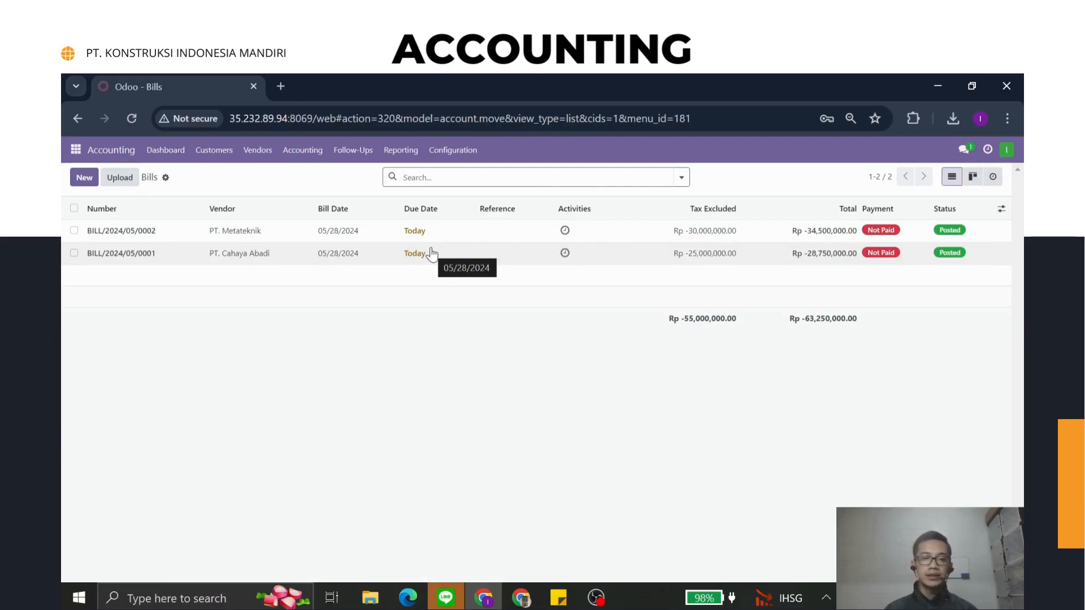
- Open the draft Wheelbarrow asset from the accounting assets list
left_click(313, 151)
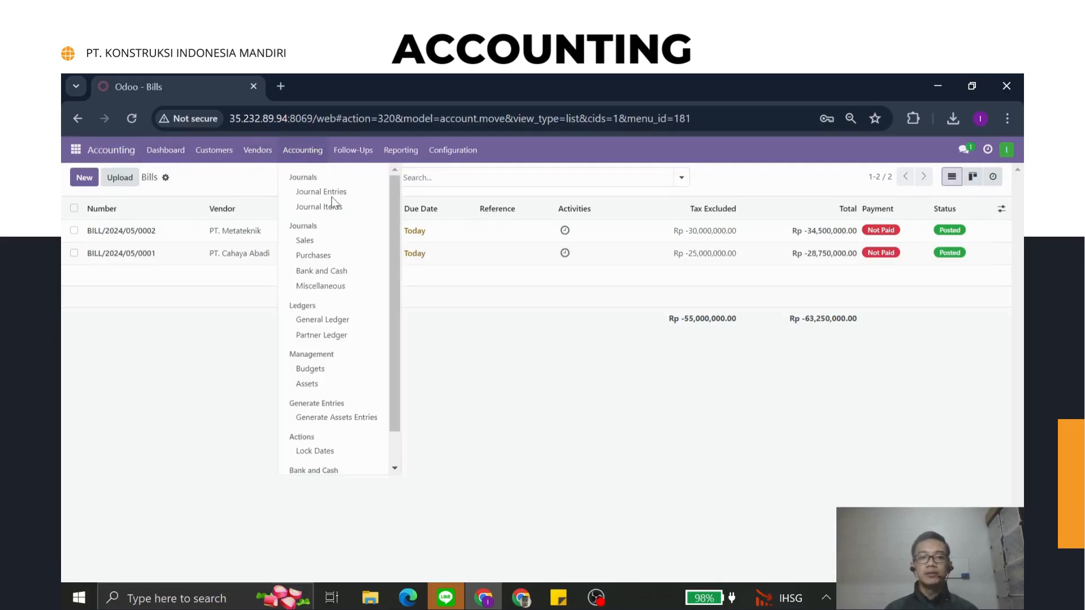
left_click(341, 390)
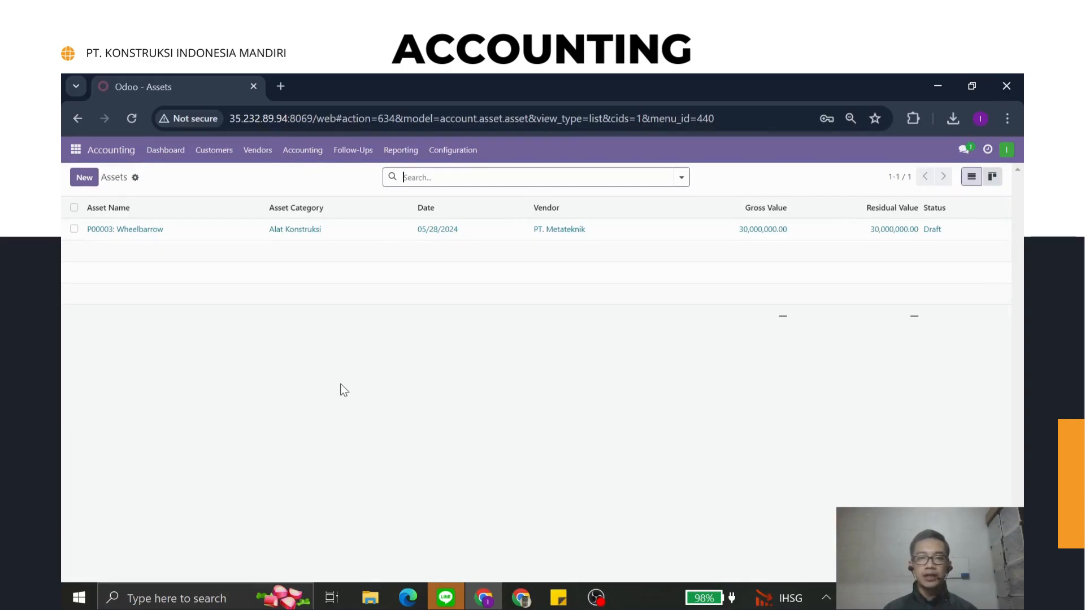
left_click(350, 231)
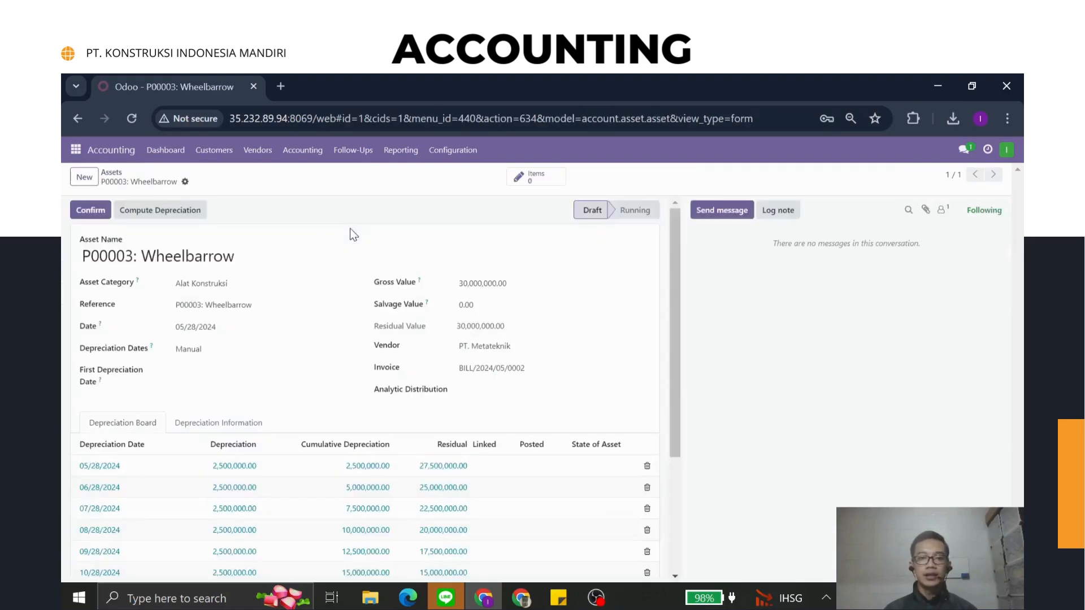
- Set the Wheelbarrow asset's salvage value to 500,000 and its first depreciation date to 05/01/2024
left_click(478, 306)
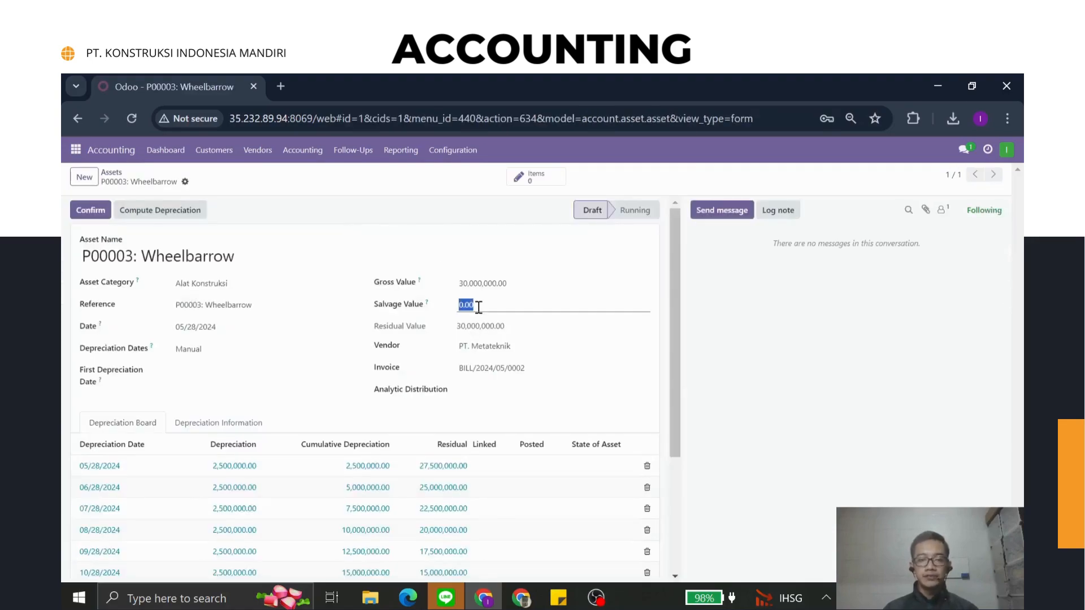
type("500,")
type("000")
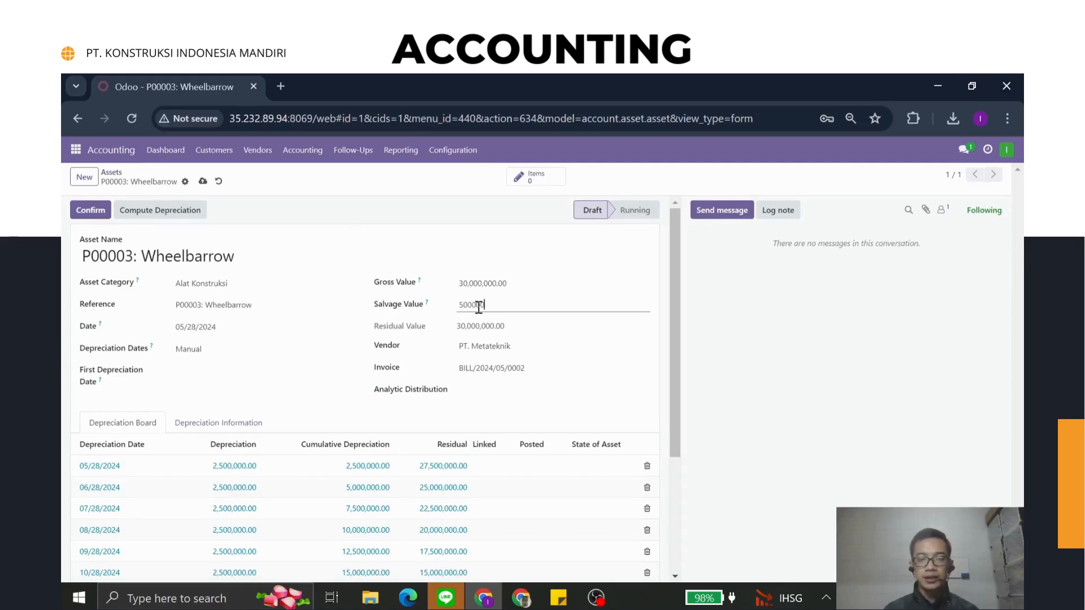
left_click(446, 221)
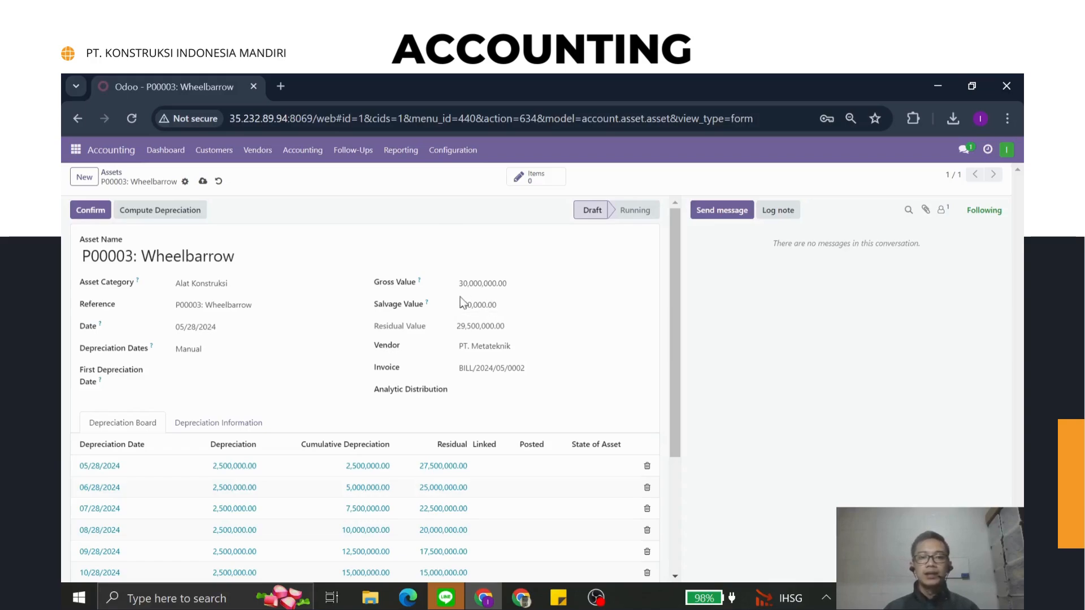
left_click(196, 378)
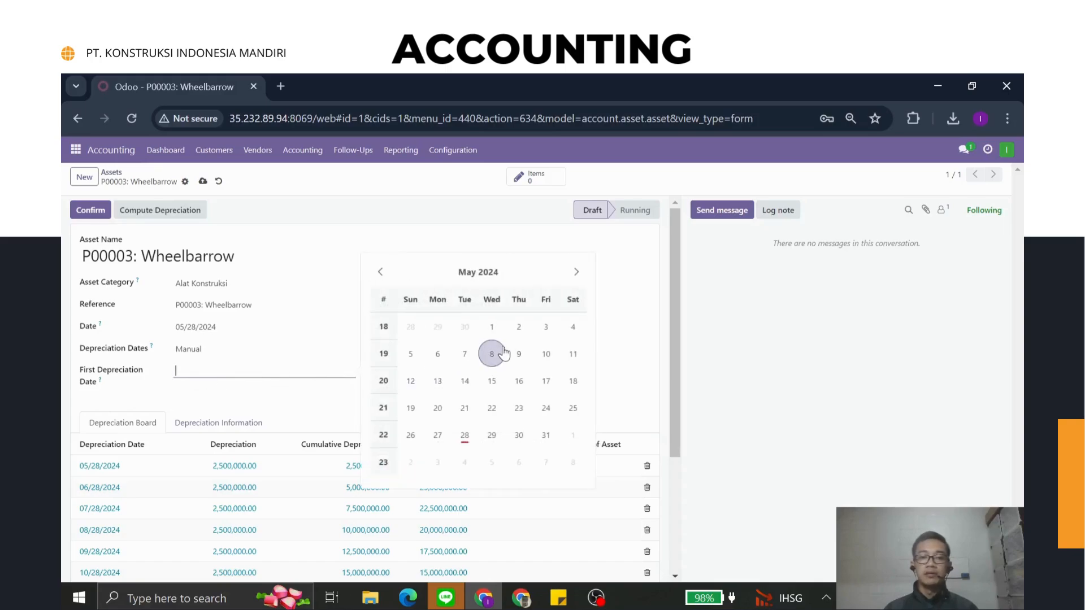
left_click(492, 328)
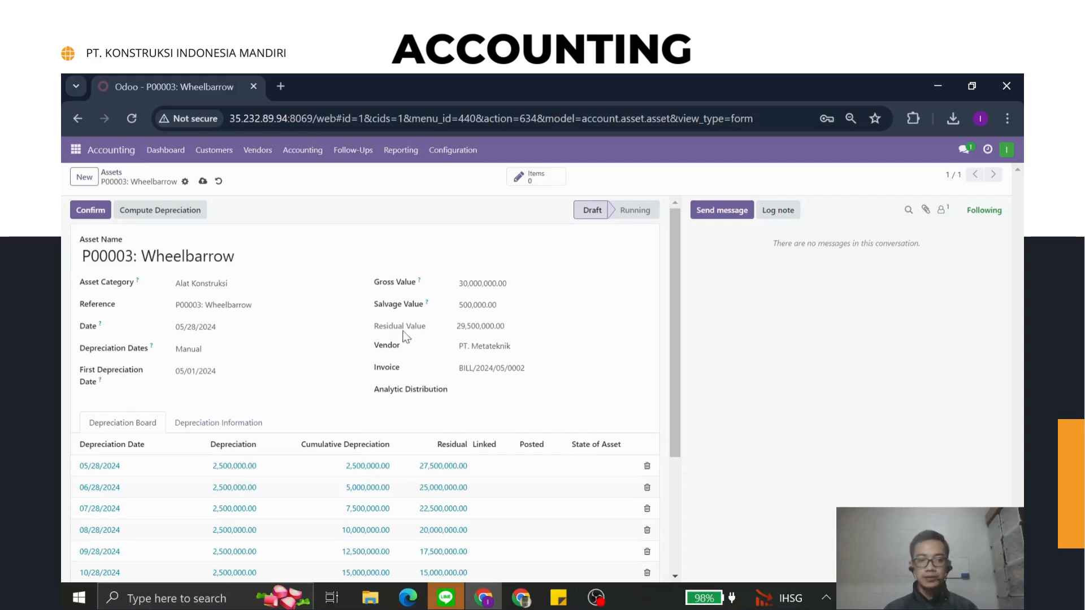
- Set the Wheelbarrow asset's depreciation ending date to 05/28/2025 and save the asset
left_click(238, 431)
scroll(265, 427, "down", 1)
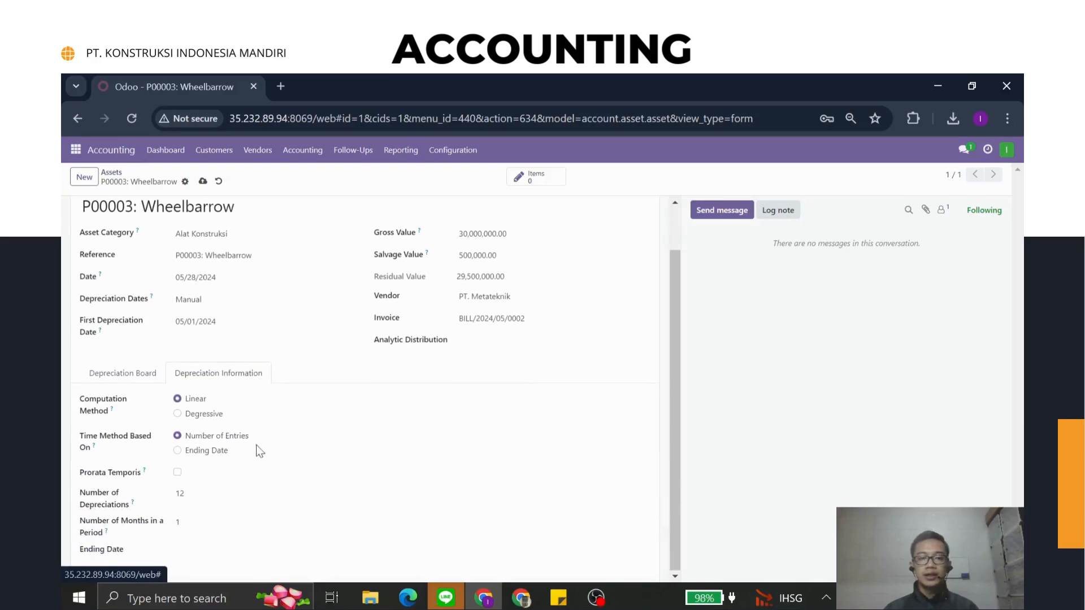
left_click(223, 549)
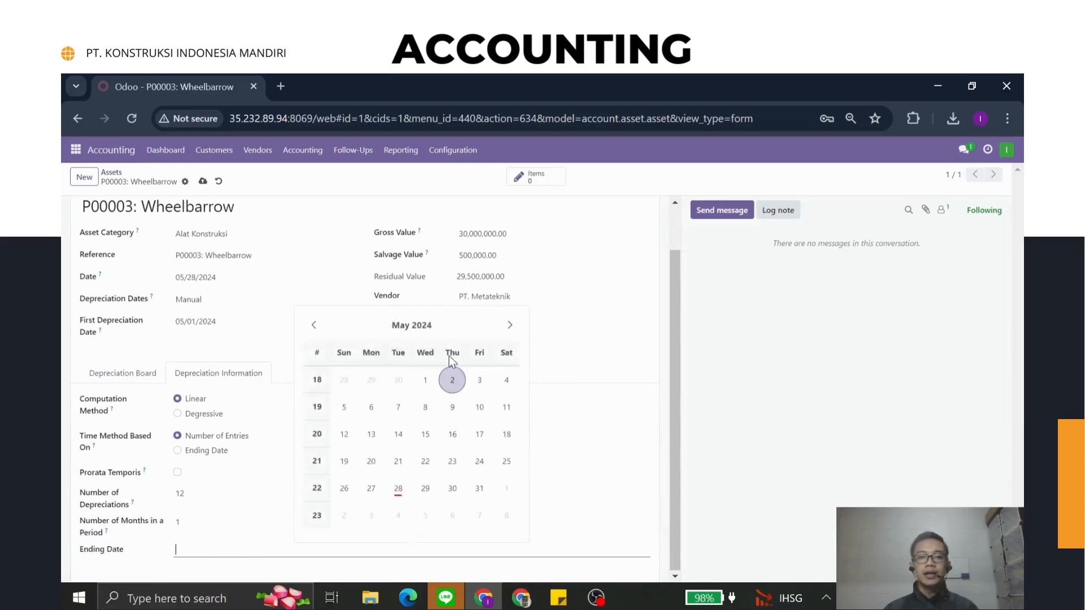
left_click(412, 326)
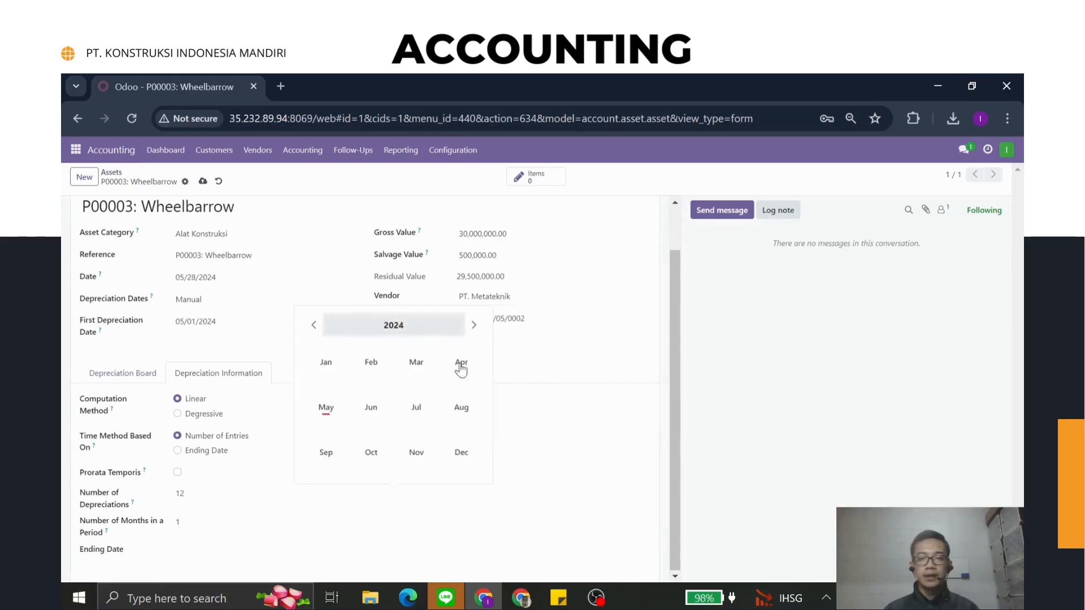
left_click(474, 325)
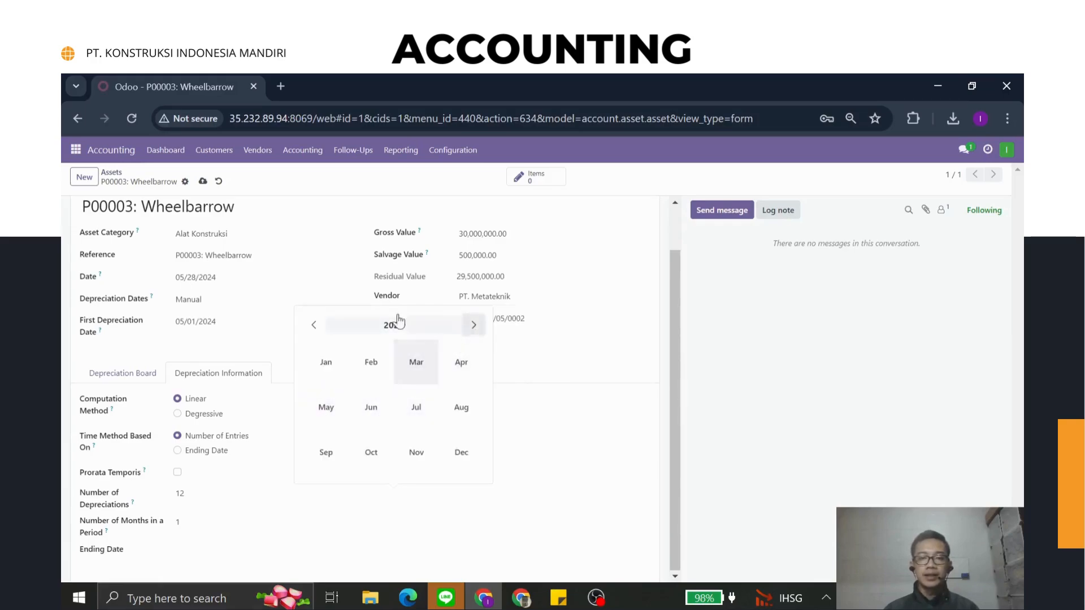
left_click(328, 407)
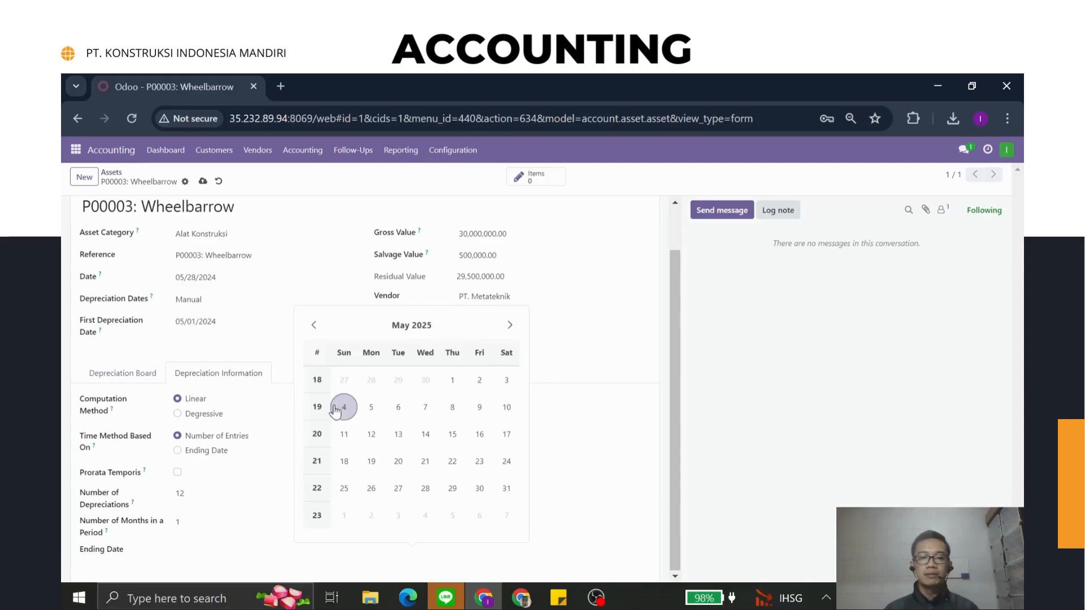
left_click(424, 489)
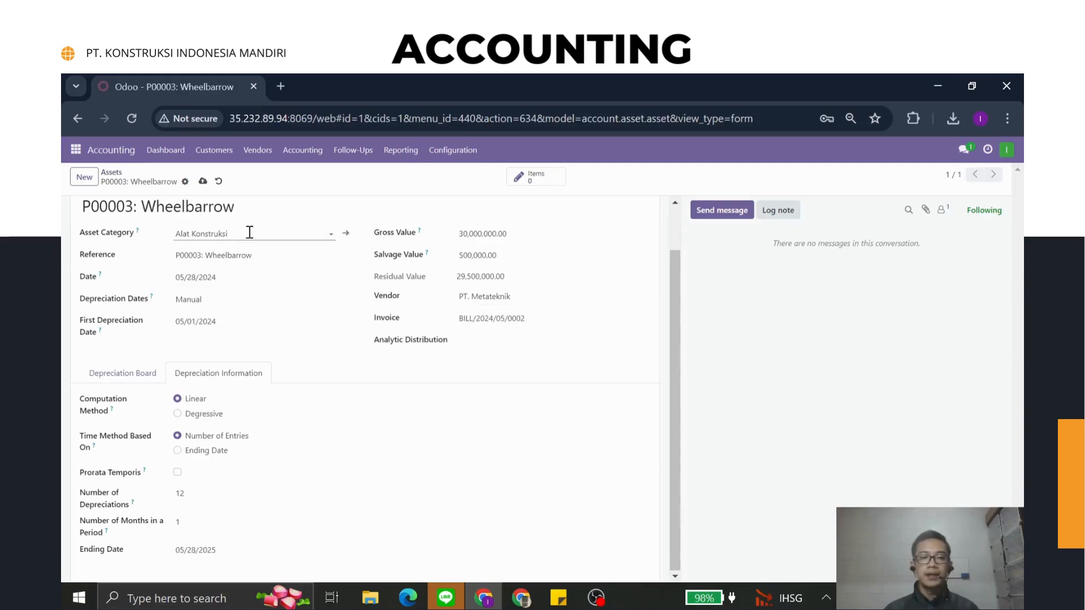
left_click(203, 181)
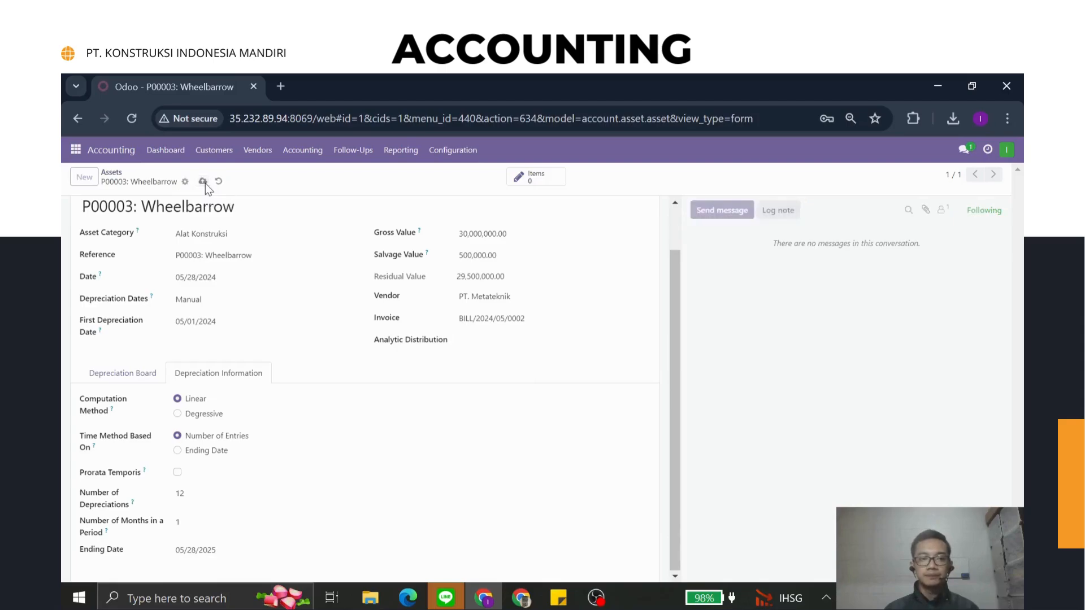
- Review the recalculated depreciation schedule of the Wheelbarrow asset and confirm the asset
left_click(150, 374)
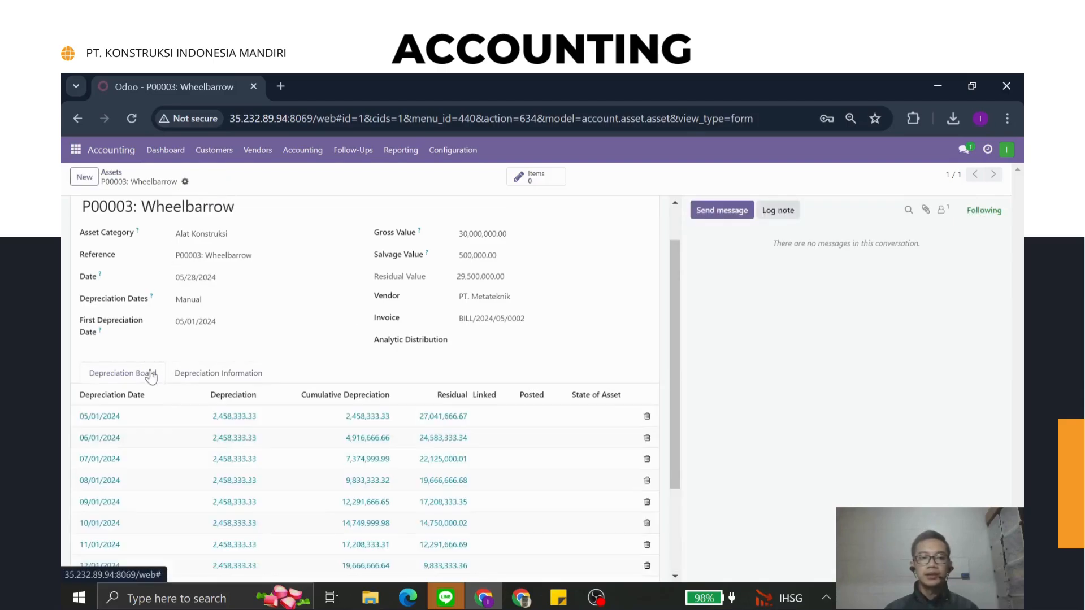
scroll(407, 353, "down", 2)
scroll(404, 348, "up", 4)
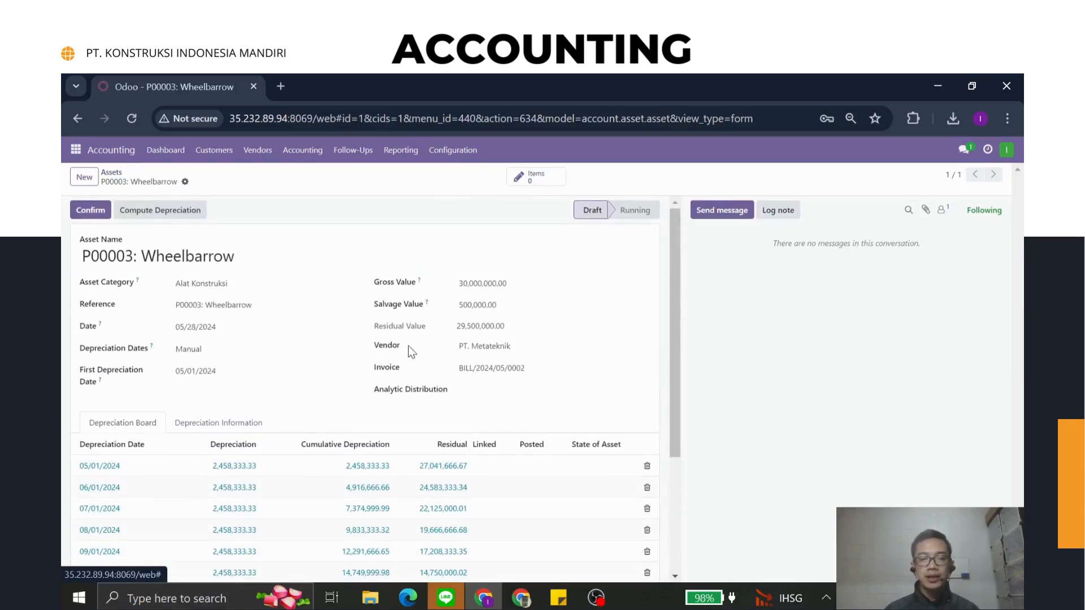
left_click(90, 210)
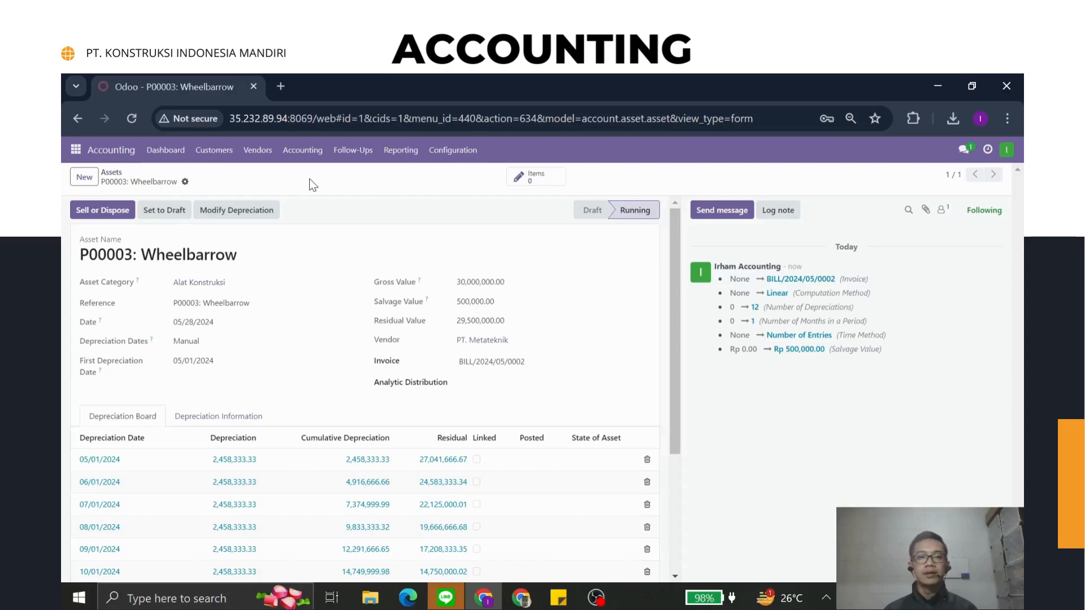
- Open the unpaid PT. Cahaya Abadi vendor bill, register its full payment through the Bank journal and return to the bills list
left_click(258, 151)
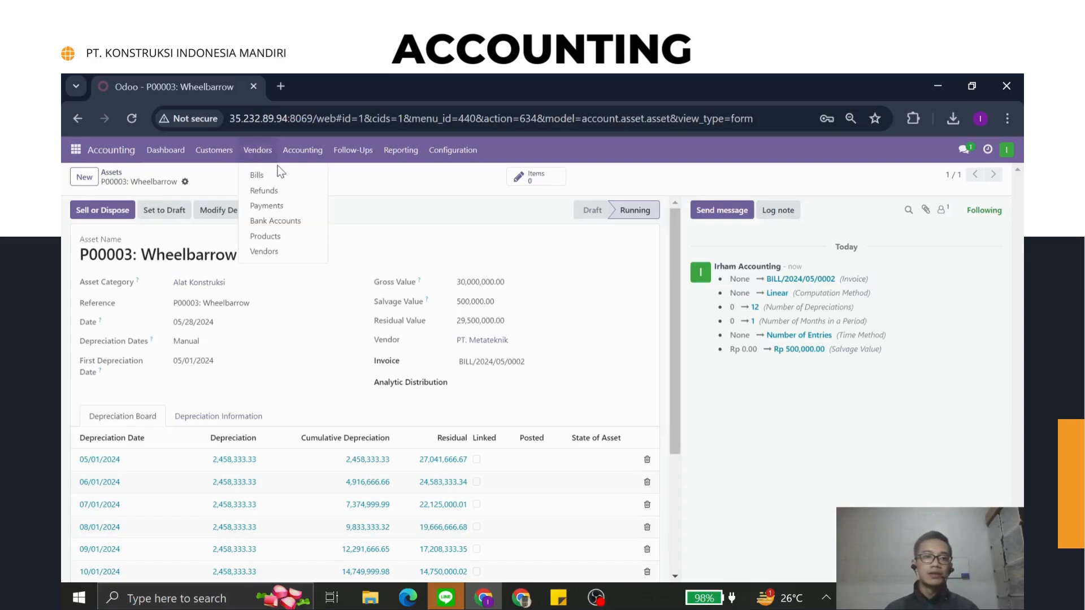
left_click(285, 177)
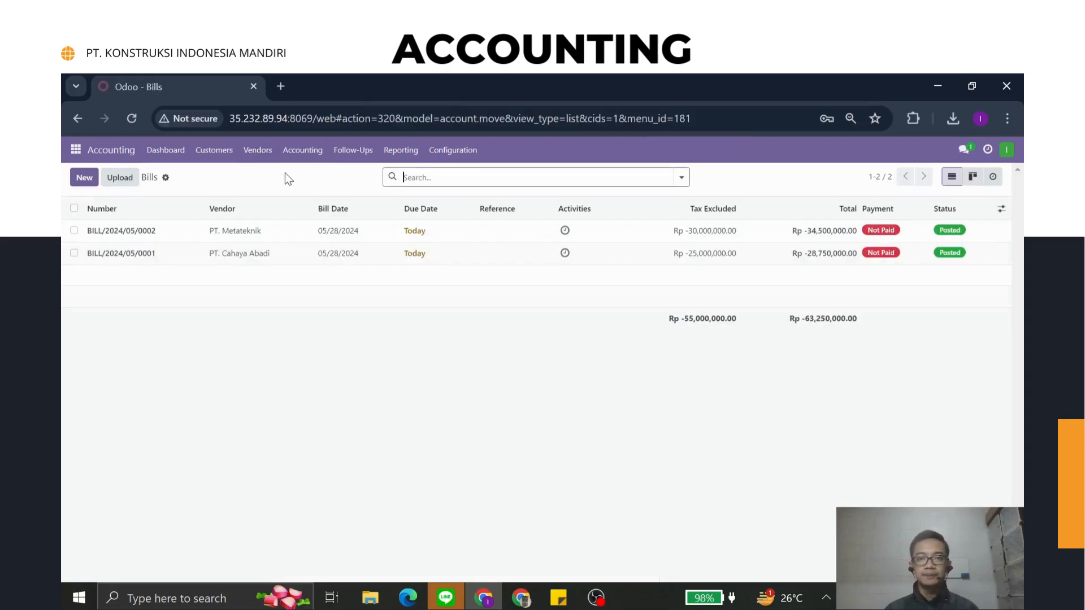
left_click(458, 254)
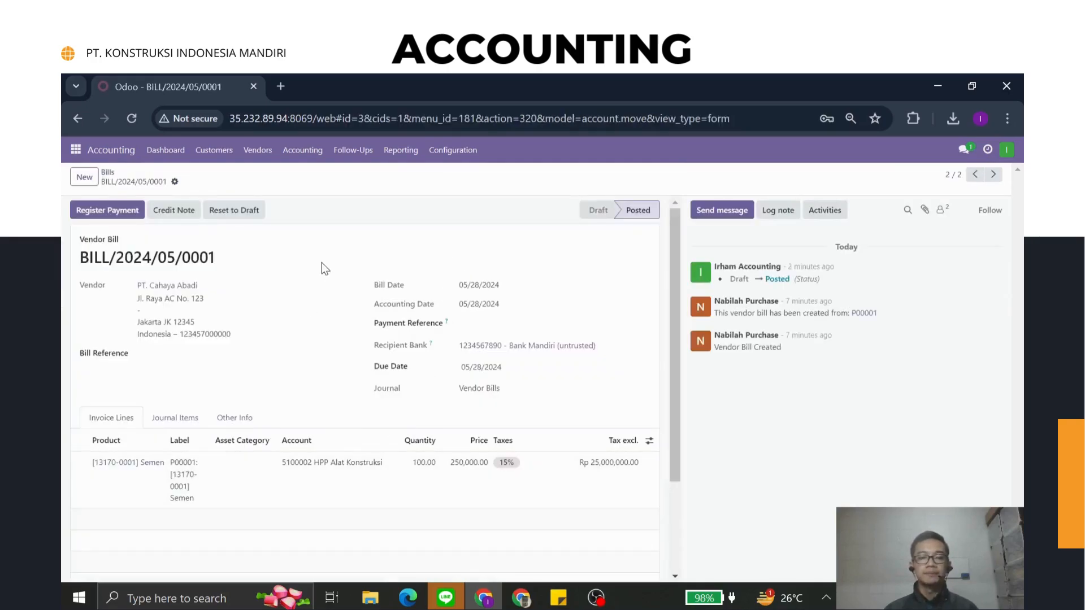
left_click(130, 212)
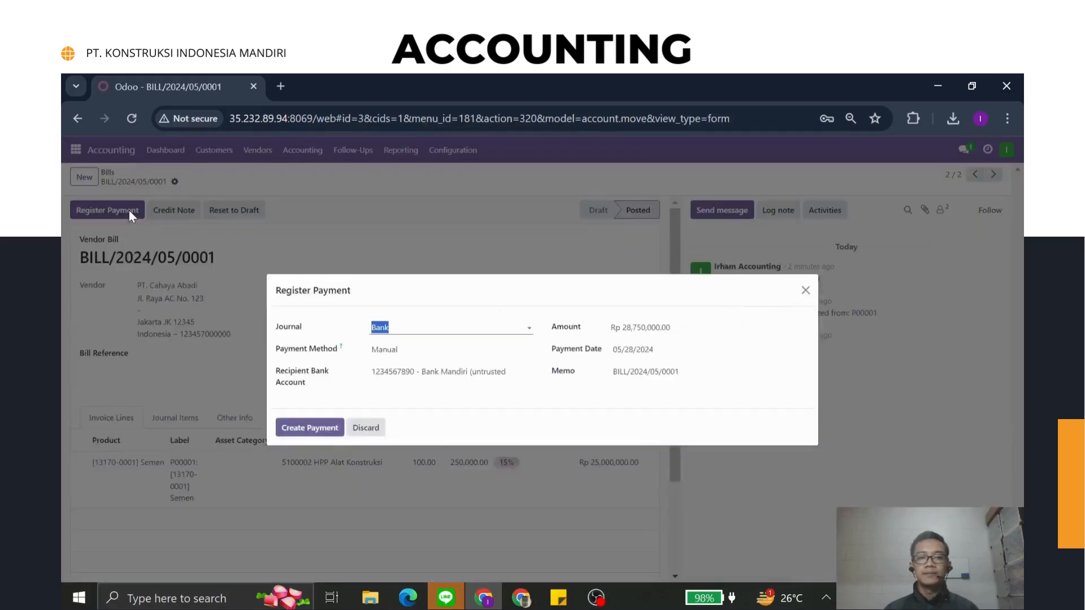
left_click(433, 409)
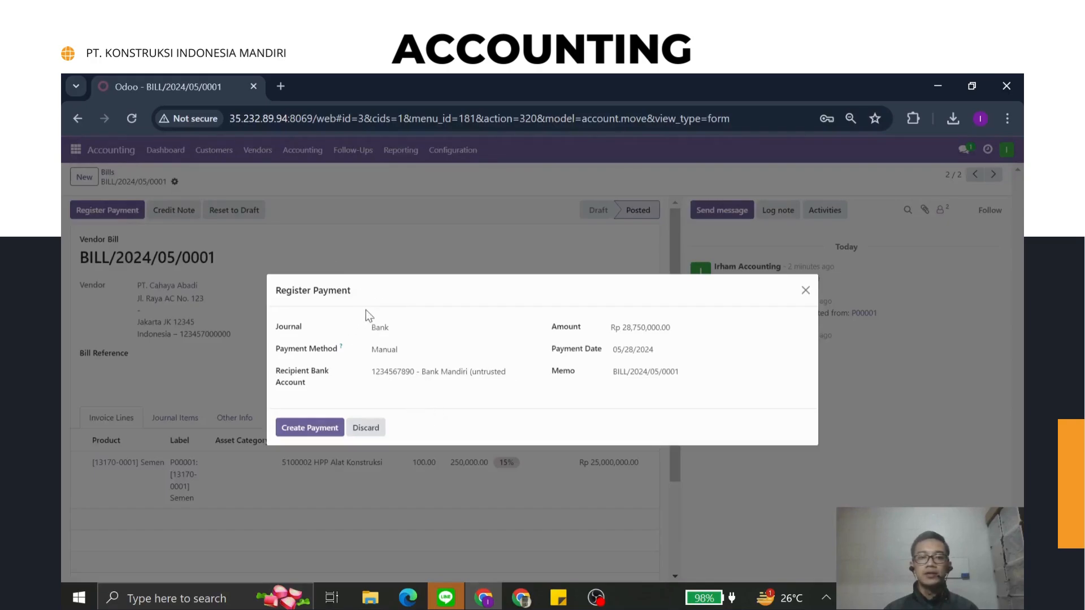
left_click(303, 427)
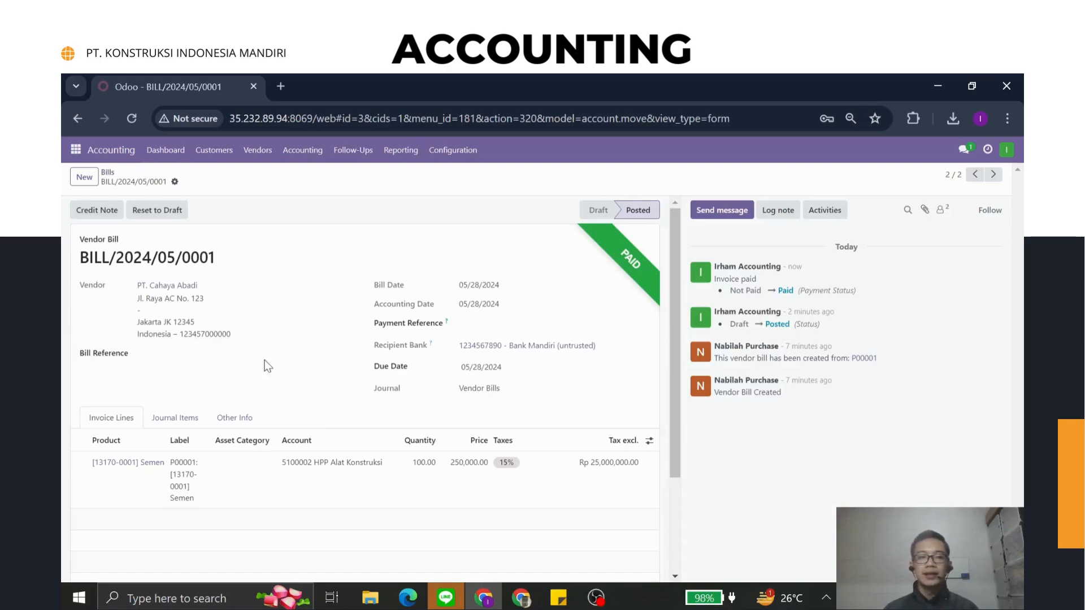
left_click(108, 173)
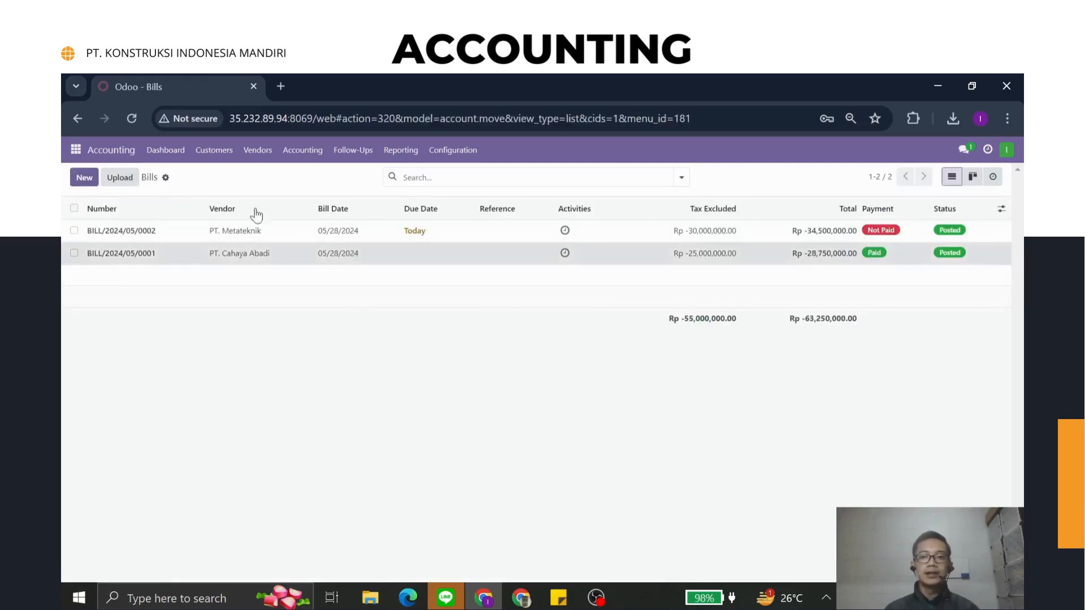
left_click(237, 254)
left_click(107, 171)
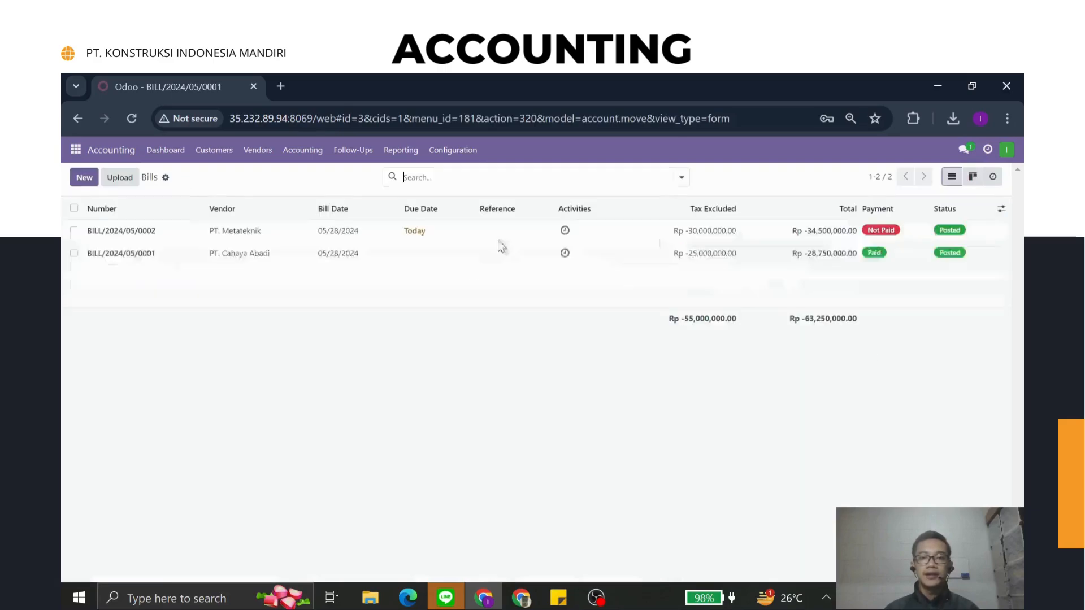
- Open the PT. Metateknik vendor bill and register its full payment through the Bank journal
left_click(685, 238)
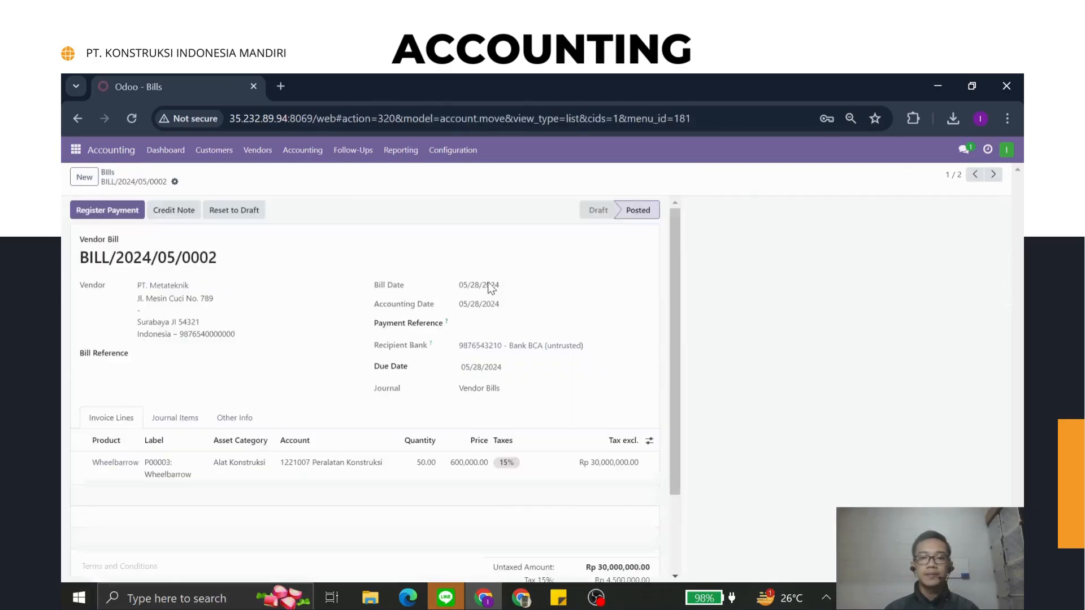
left_click(124, 213)
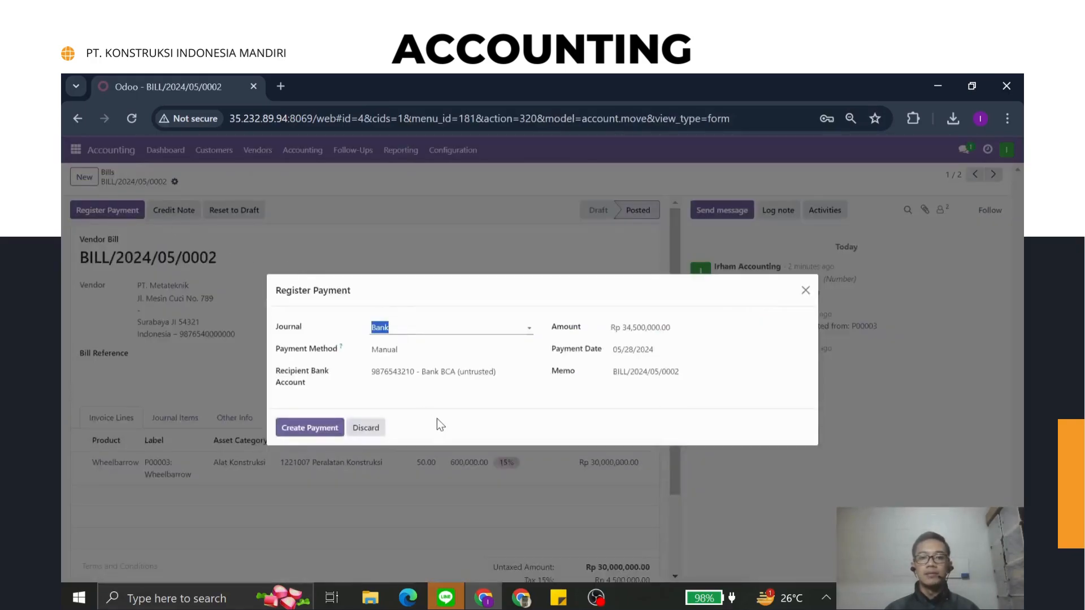
left_click(320, 429)
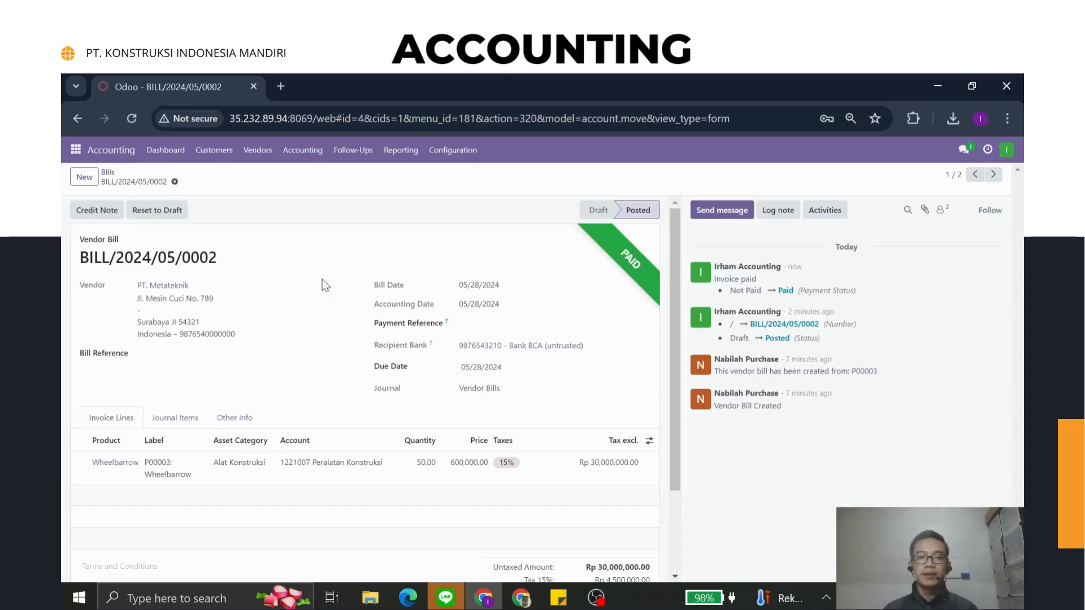
- Open the running Wheelbarrow asset's 05/01/2024 depreciation line and copy its current depreciation amount
left_click(265, 153)
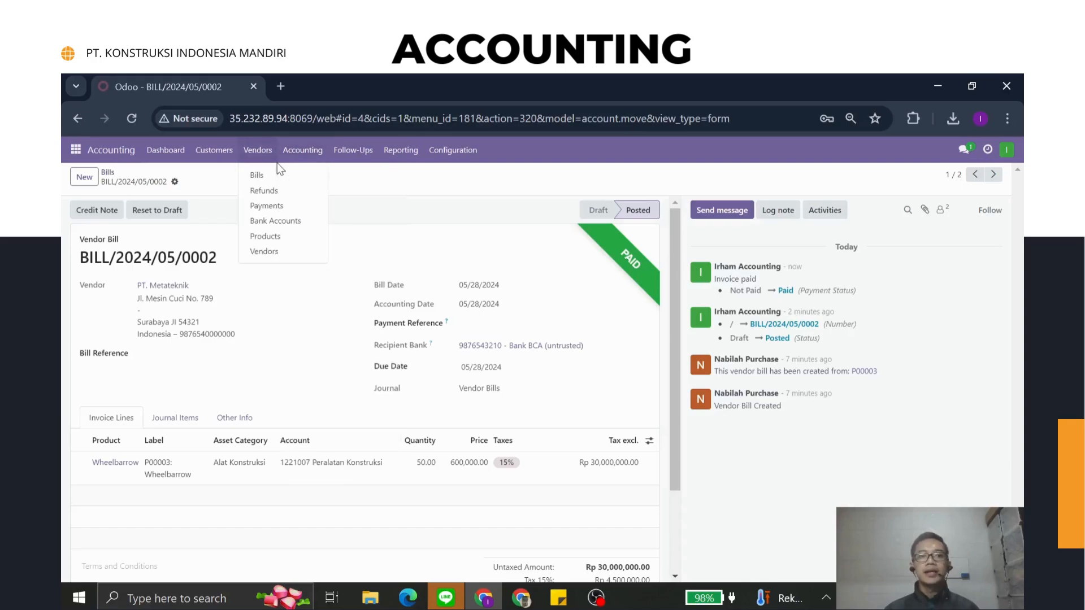
mouse_move(299, 158)
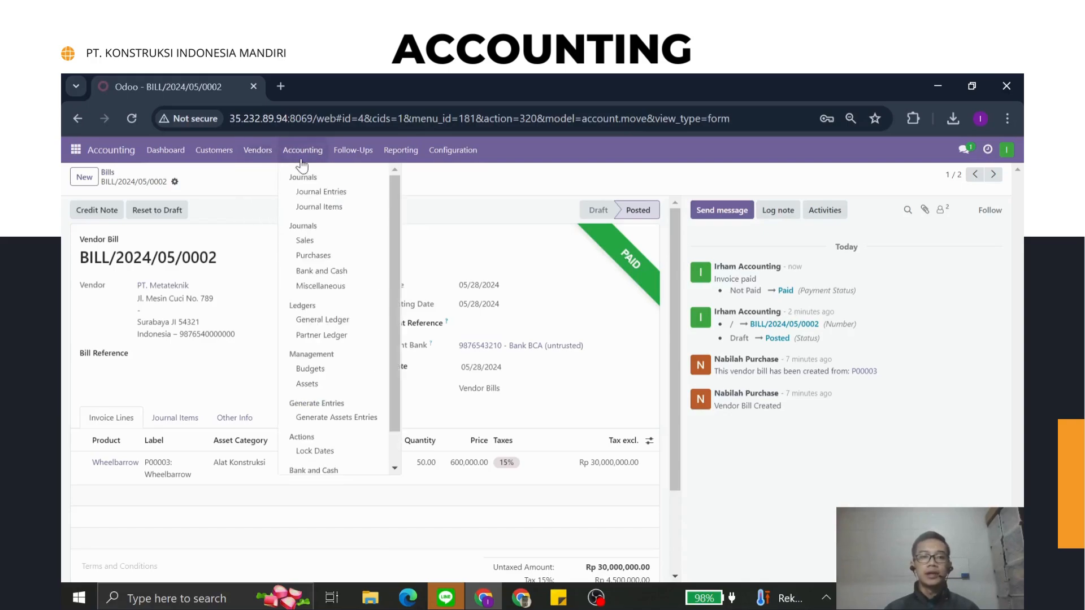
left_click(315, 385)
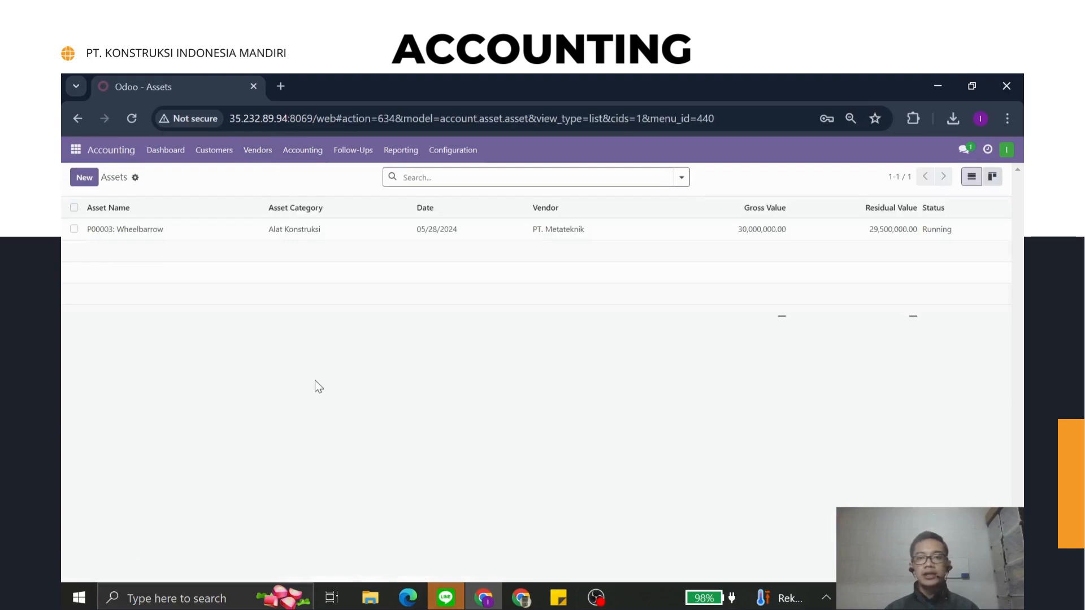
left_click(384, 240)
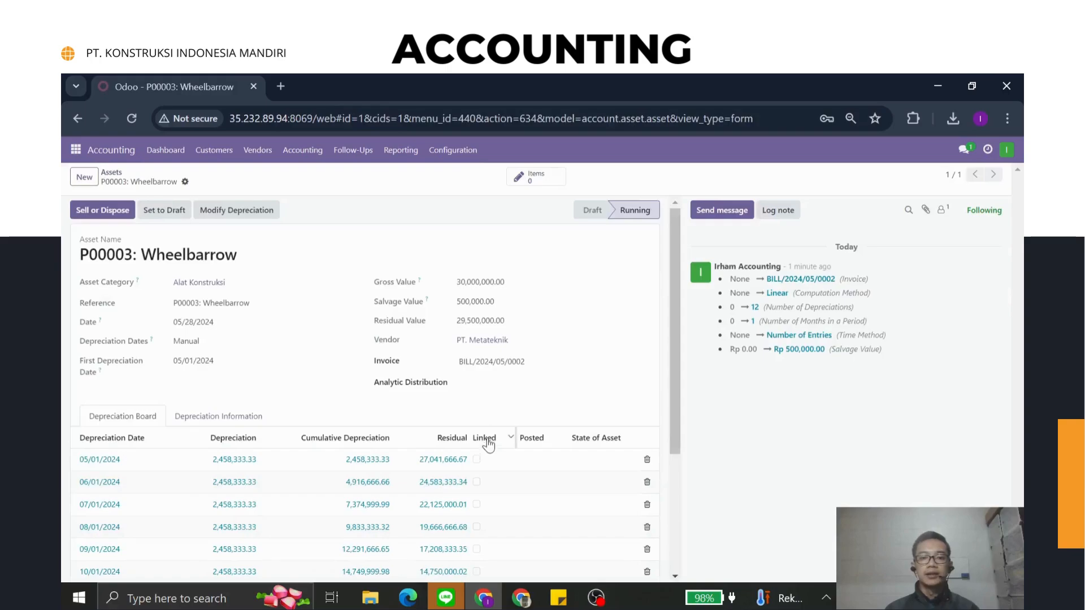
left_click(480, 462)
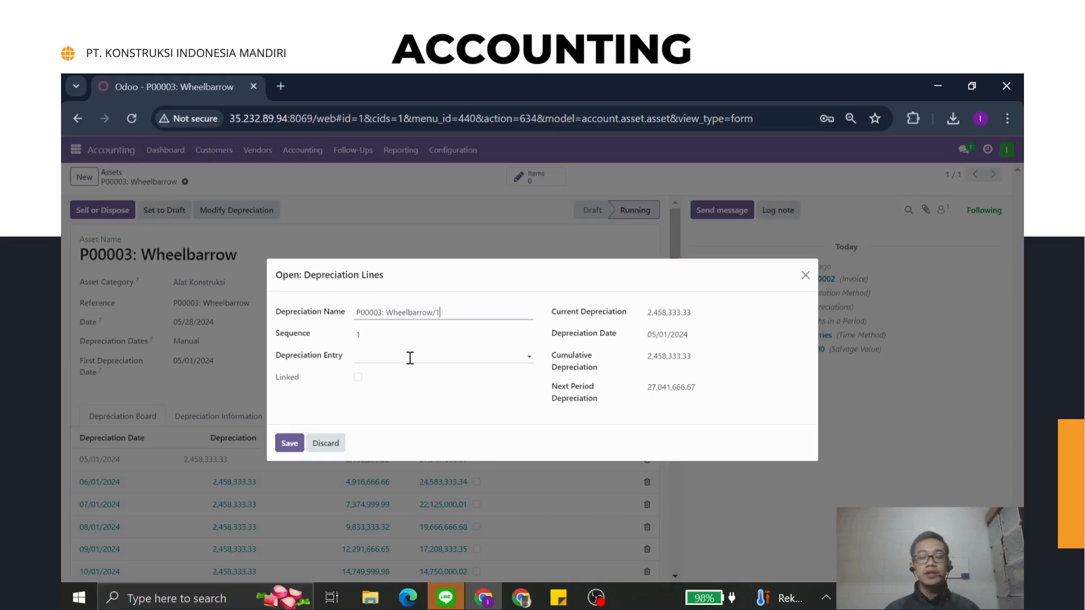
left_click(671, 310)
key("ctrl+c")
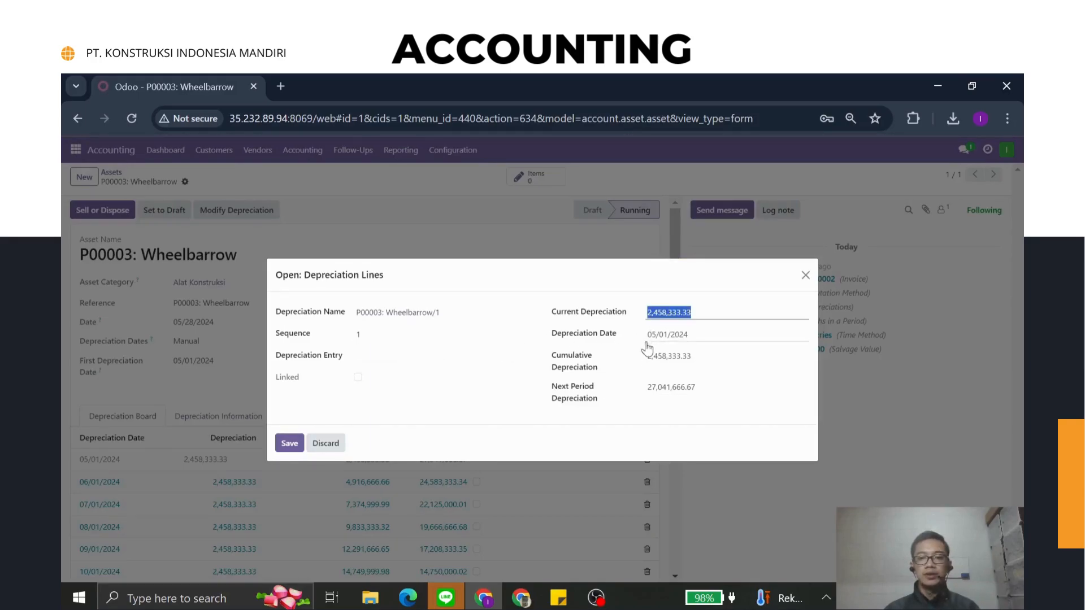
- Start a new depreciation entry for the line, using the Miscellaneous Operations journal and the reference "Wheelbarrow Depreciation 1"
left_click(436, 357)
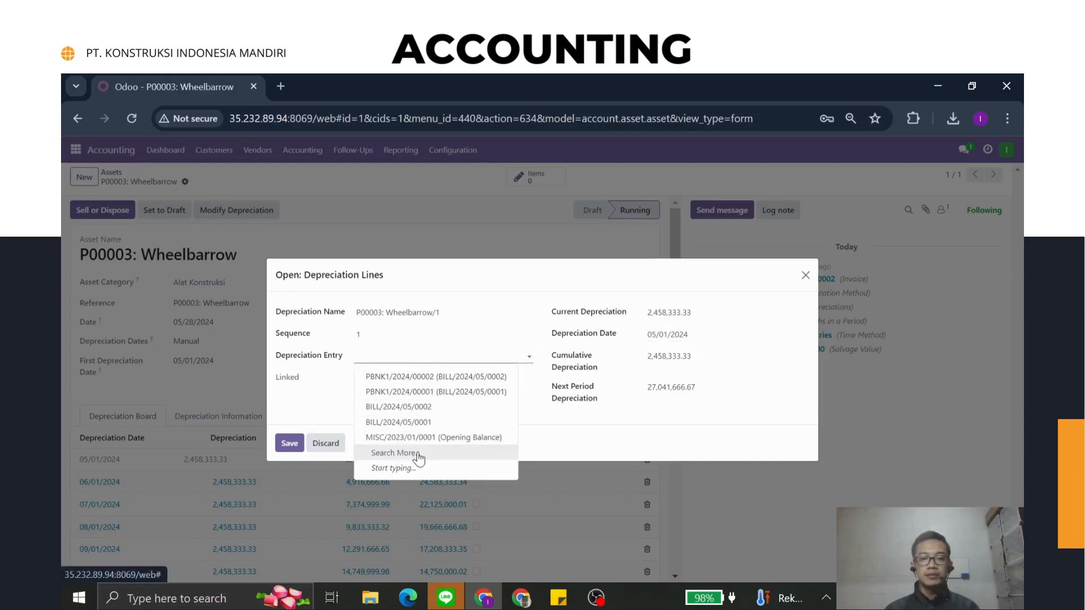
left_click(419, 459)
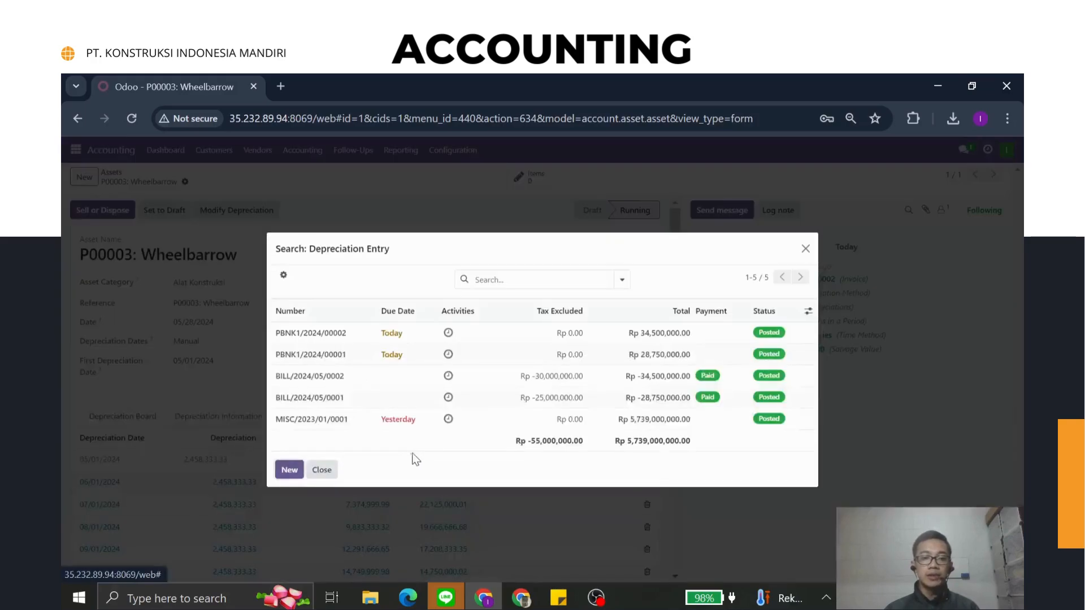
left_click(289, 470)
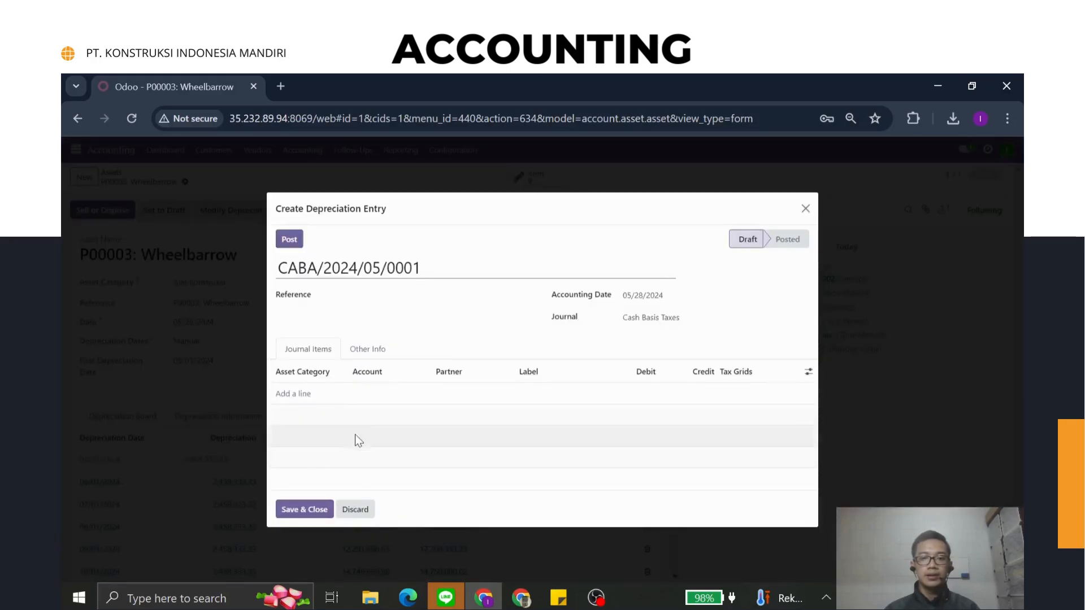
left_click(645, 317)
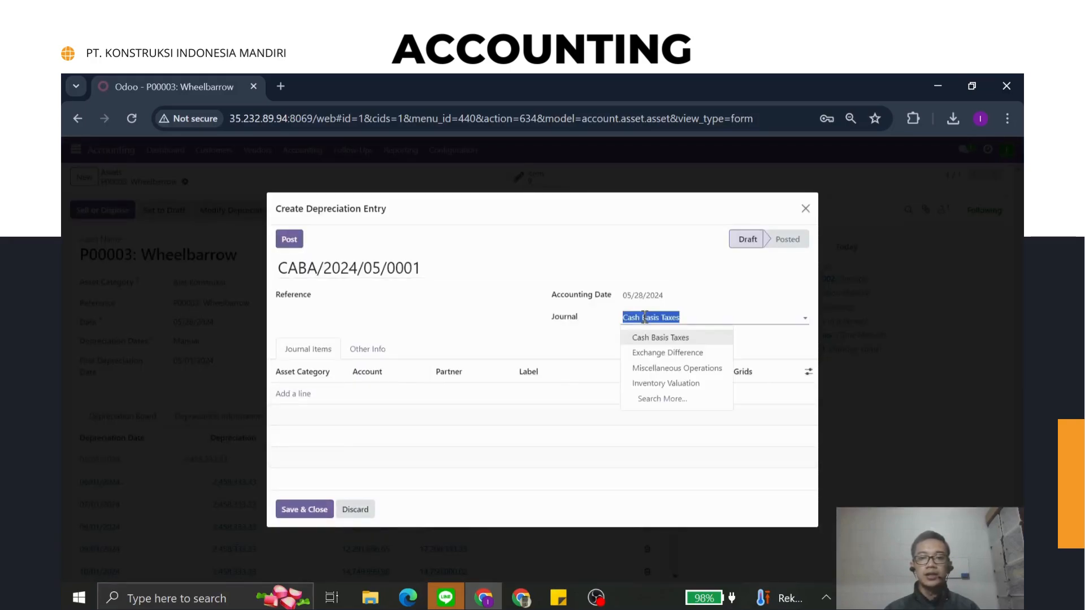
left_click(678, 369)
left_click(414, 298)
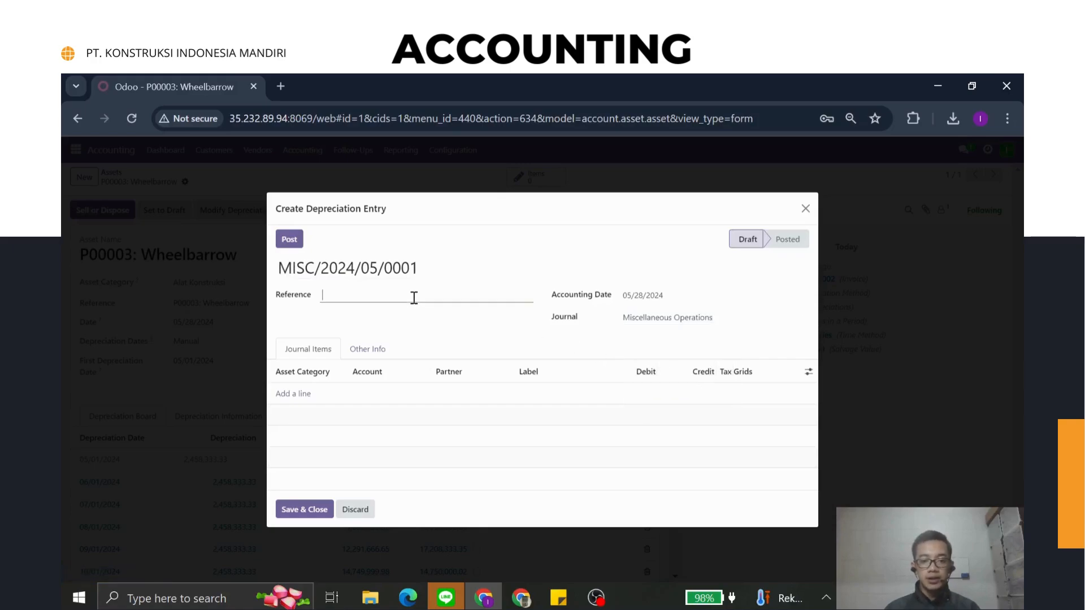
type("Wheelbarrow Depreciation 1")
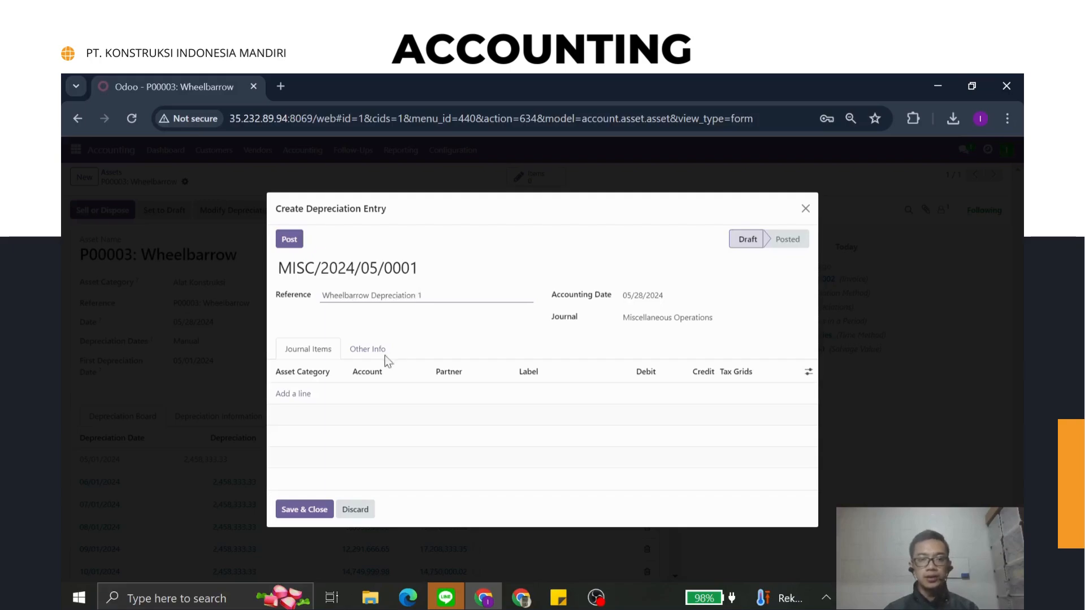
- Add two journal item lines to the depreciation entry, using accounts 1221007 Peralatan Konstruksi and 6511010 Biaya Pemeliharaan & Perawatan Aset
left_click(300, 397)
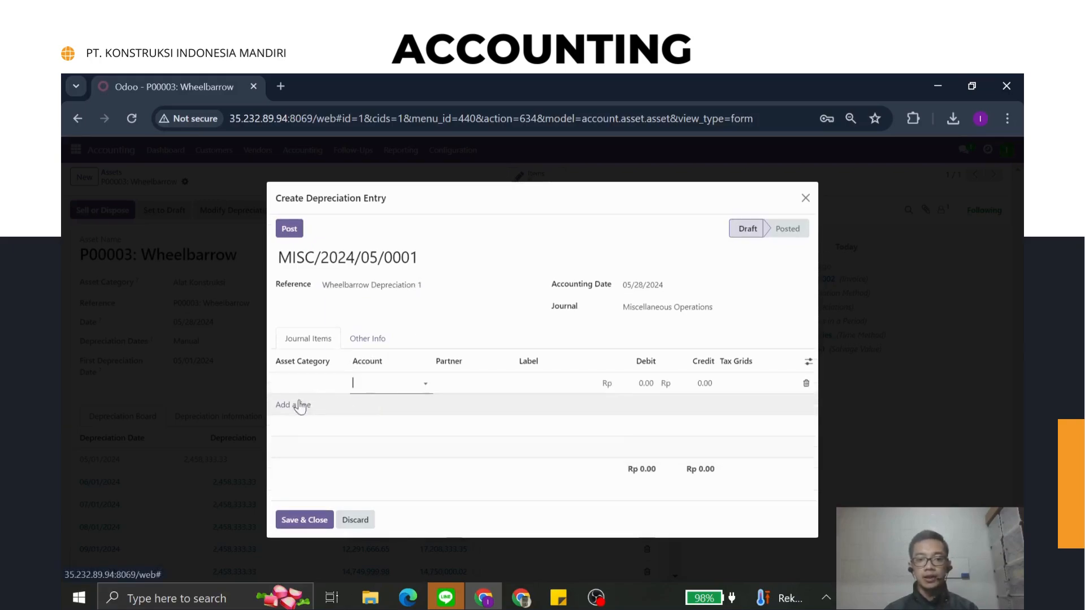
type("perala")
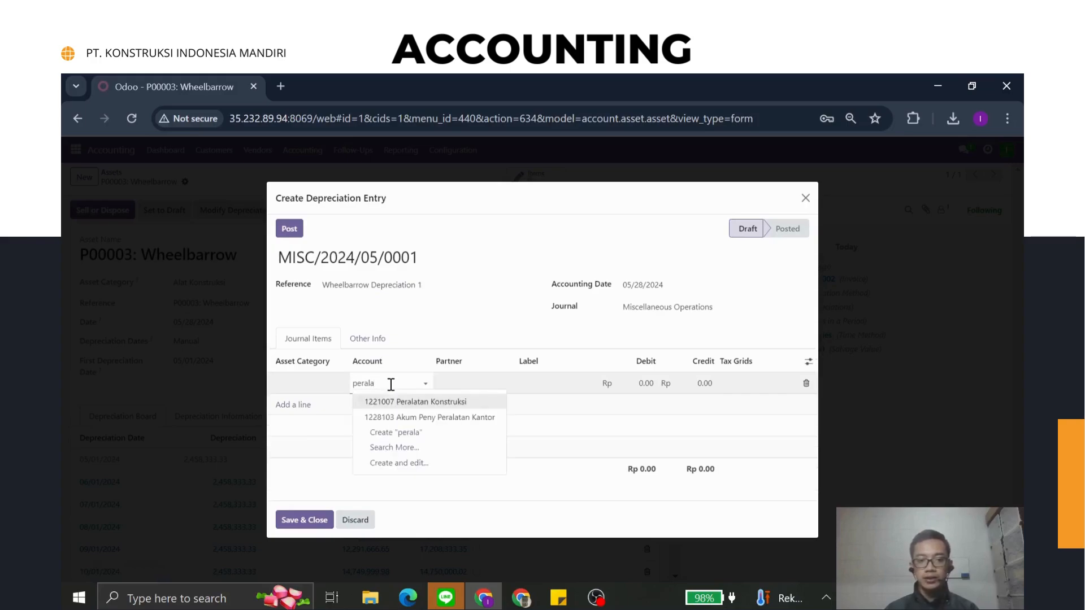
left_click(376, 403)
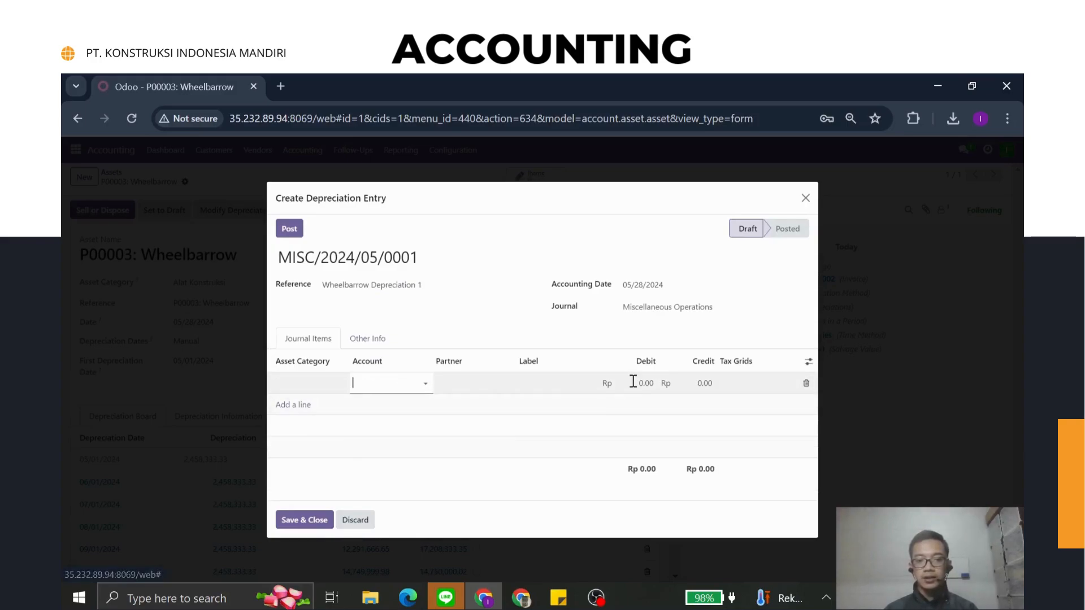
left_click(282, 407)
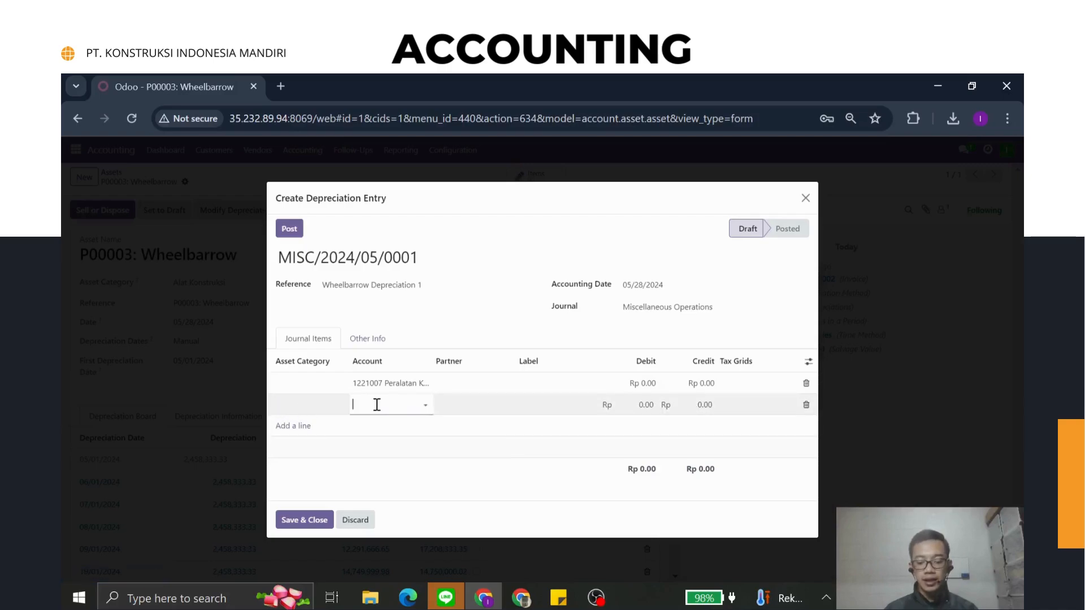
type("aset")
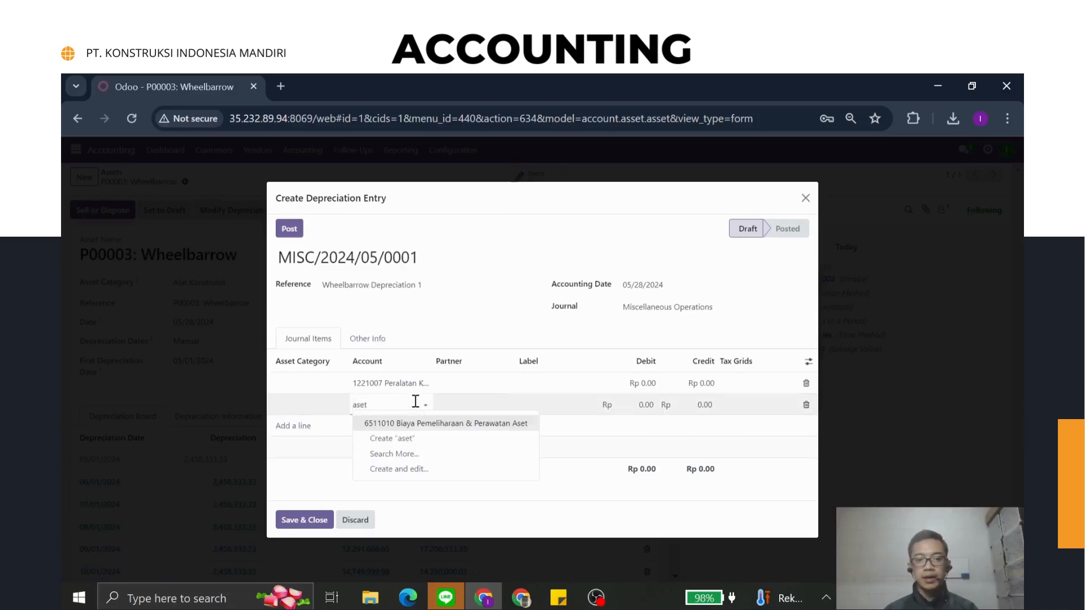
left_click(425, 424)
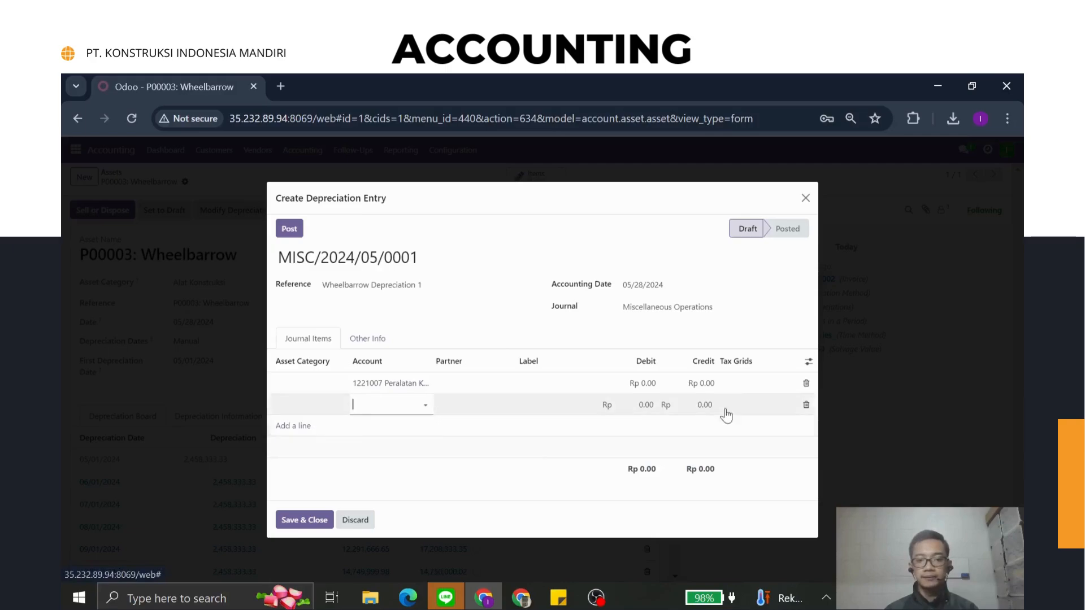
- Enter 2,458,333.33 as debit on the Peralatan Konstruksi line and as credit on the Biaya Pemeliharaan line, and save the entry and depreciation line
left_click(646, 388)
key("ctrl+v")
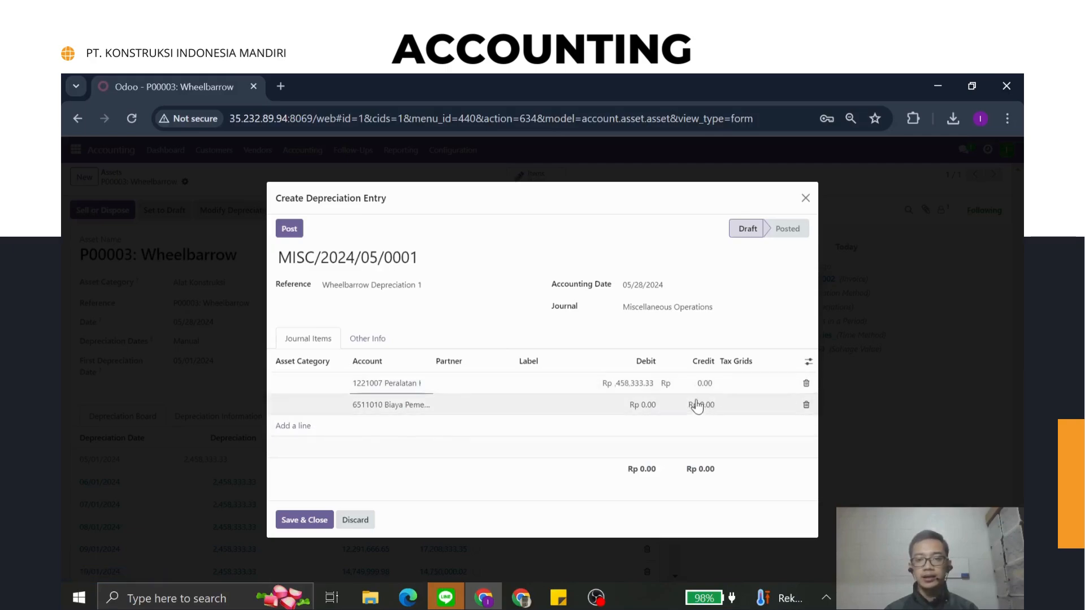
left_click(705, 406)
key("ctrl+v")
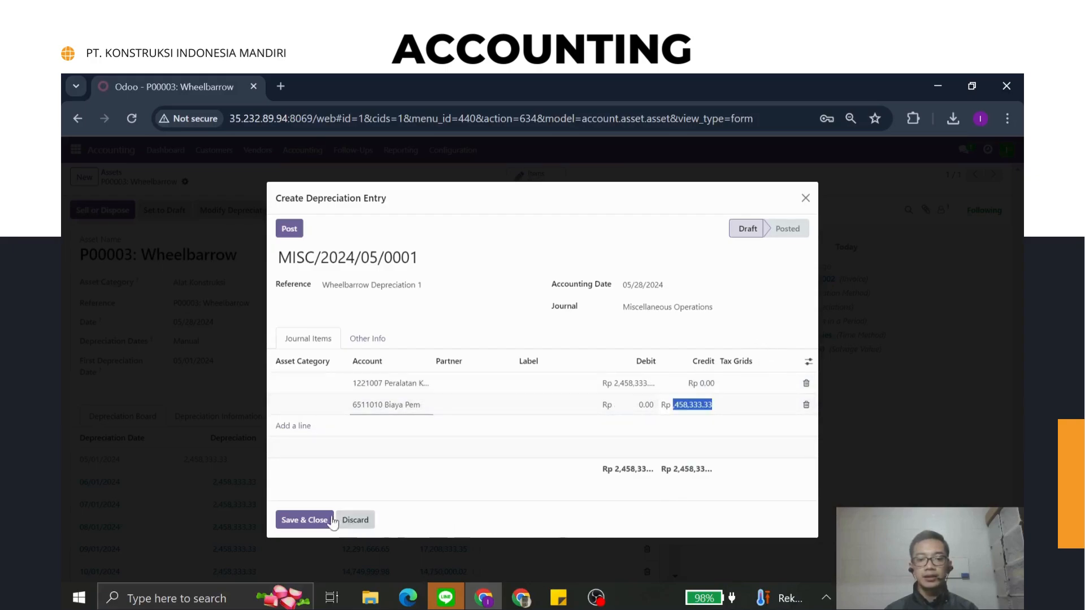
left_click(312, 521)
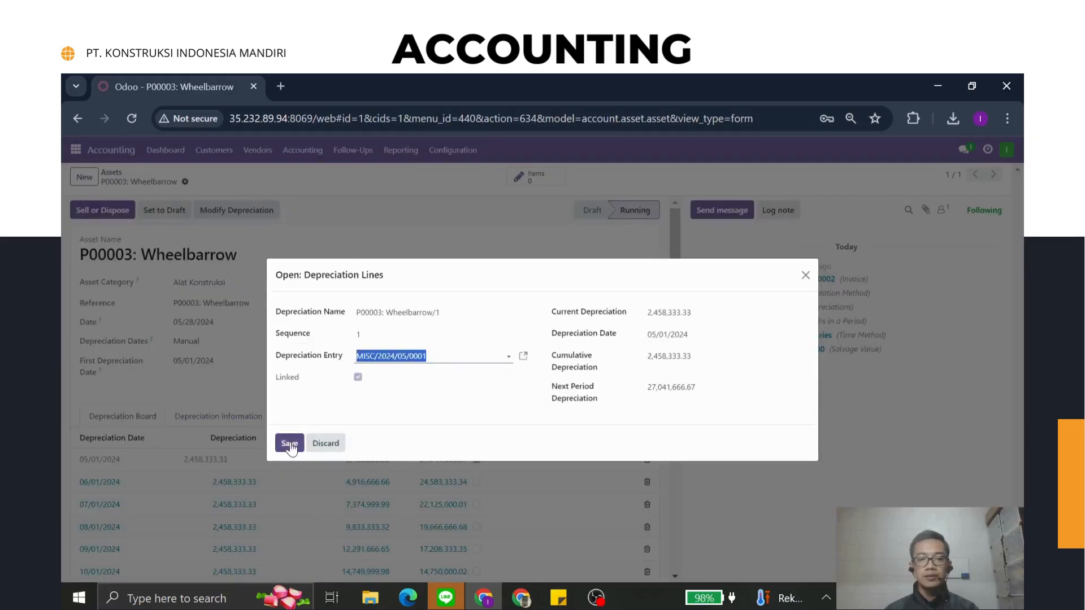
left_click(290, 444)
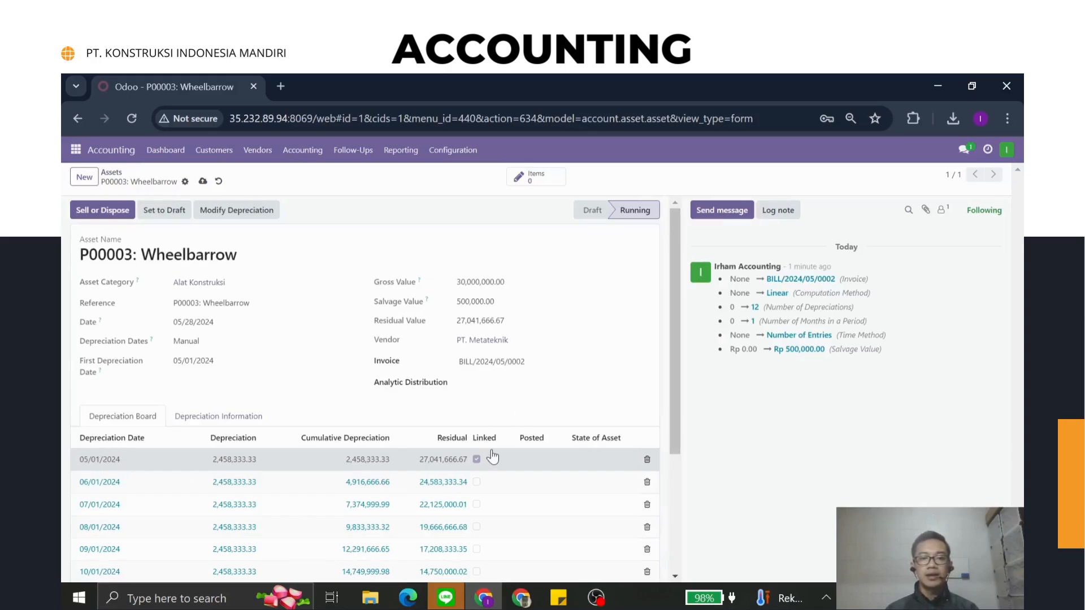
- List all journal entries without the Posted filter, examine the Wheelbarrow Depreciation 1 entry and return to the list
left_click(300, 160)
left_click(336, 192)
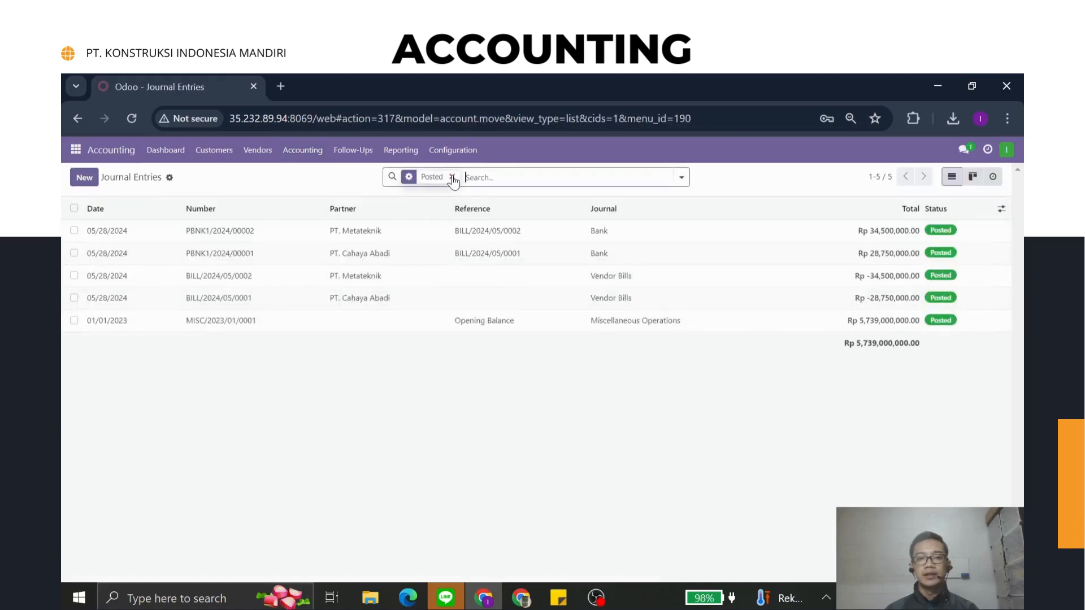
left_click(453, 178)
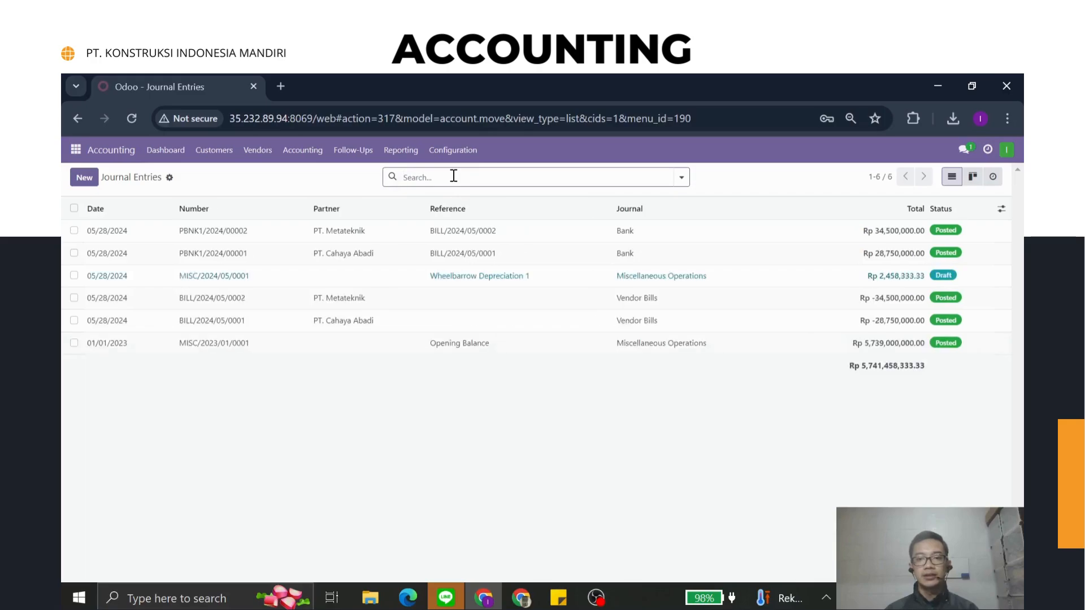
left_click(386, 281)
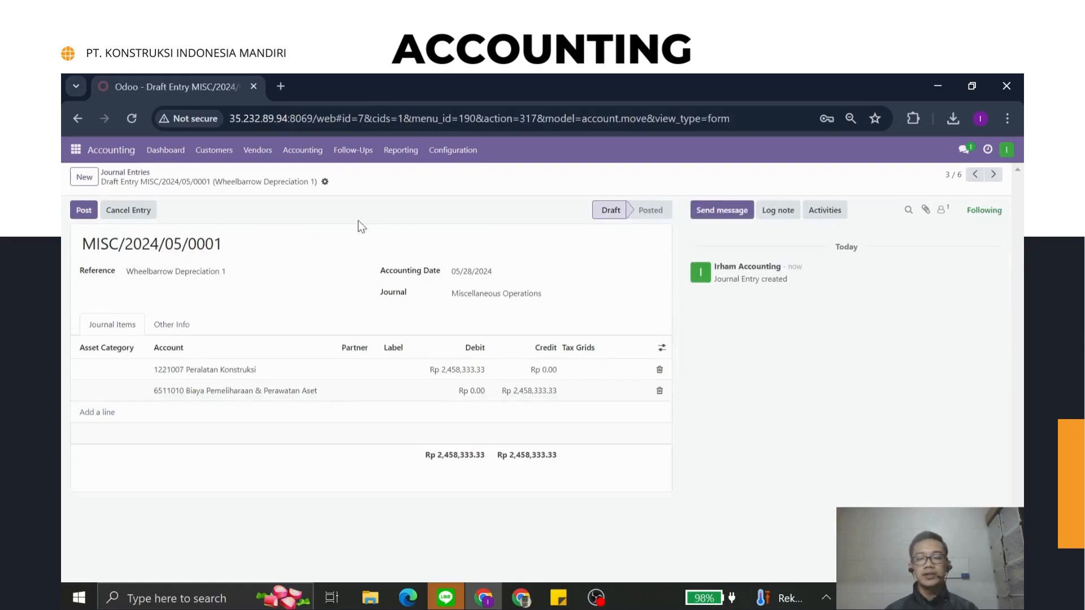
left_click(133, 172)
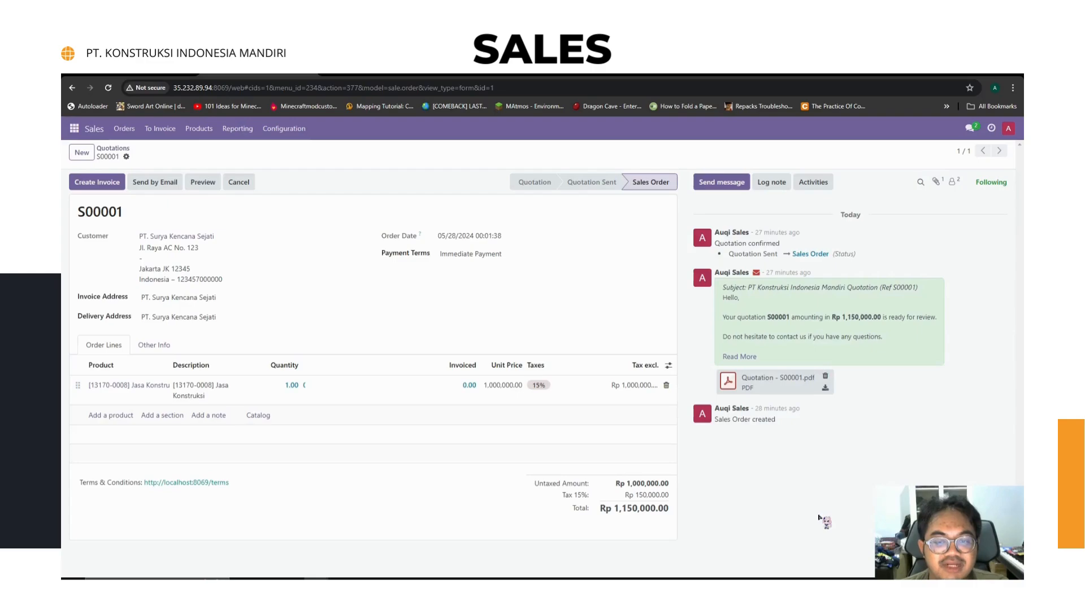
- Reload the PT. Surya Kencana Sejati sales order and create a regular draft invoice from it
left_click(108, 87)
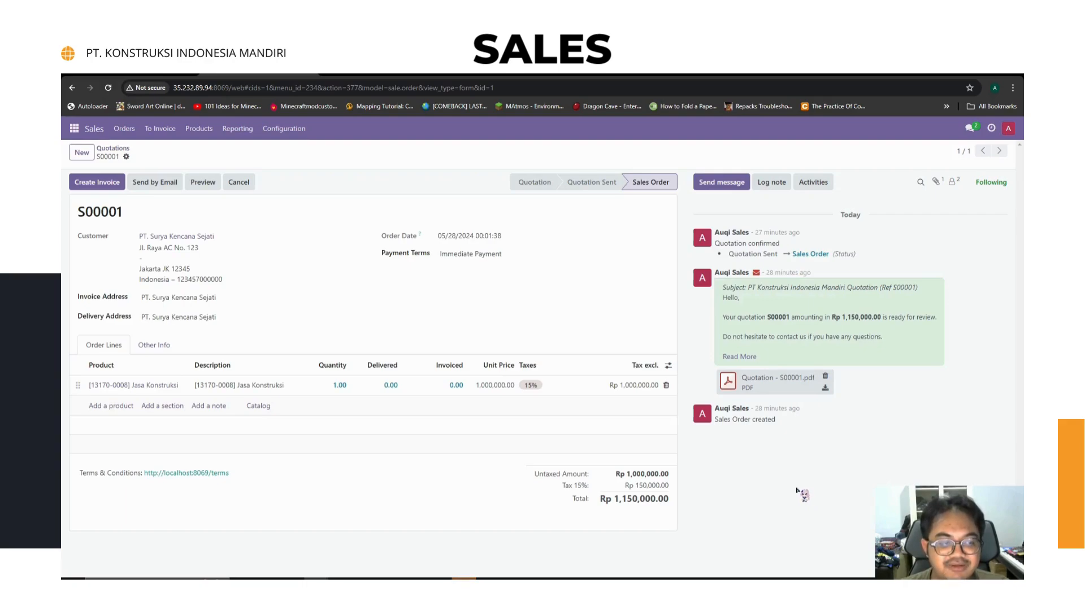
left_click(108, 183)
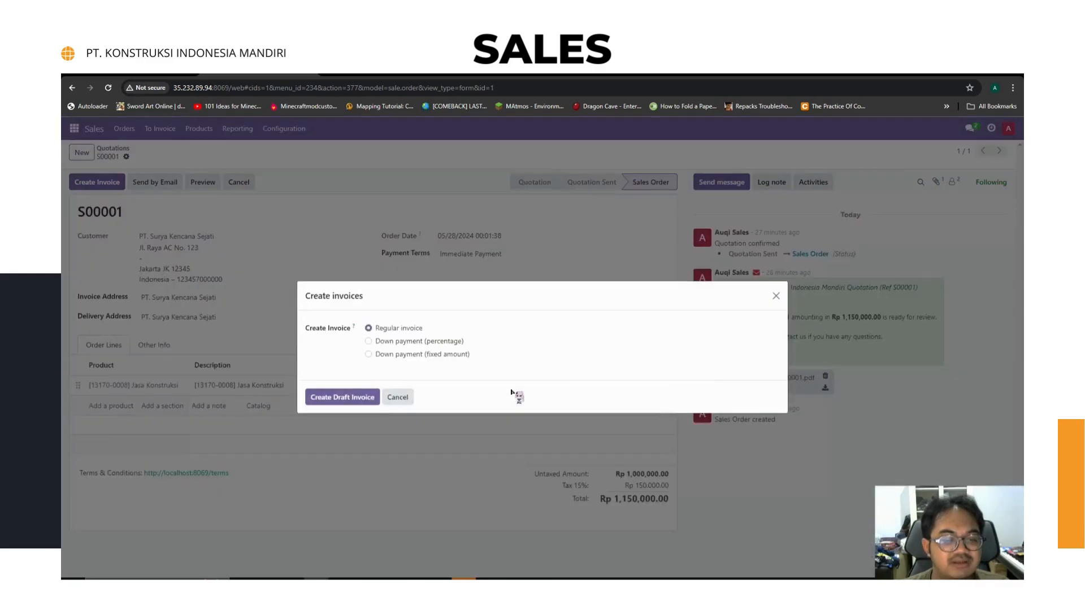
left_click(342, 400)
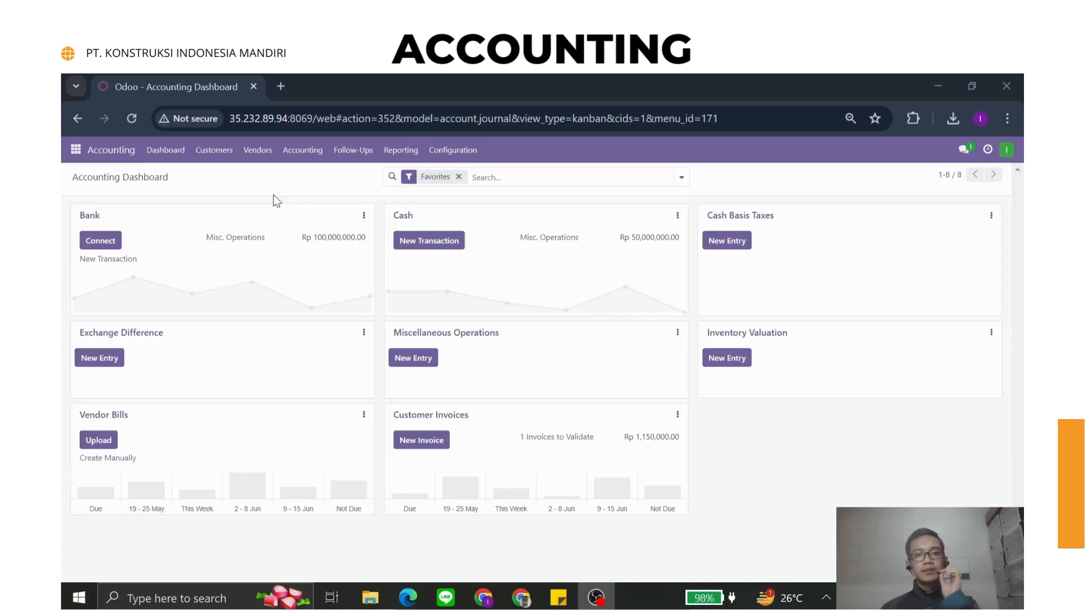
- Open the draft PT. Surya Kencana Sejati customer invoice in Accounting, set its invoice date to 05/28/2024 and save it
left_click(219, 160)
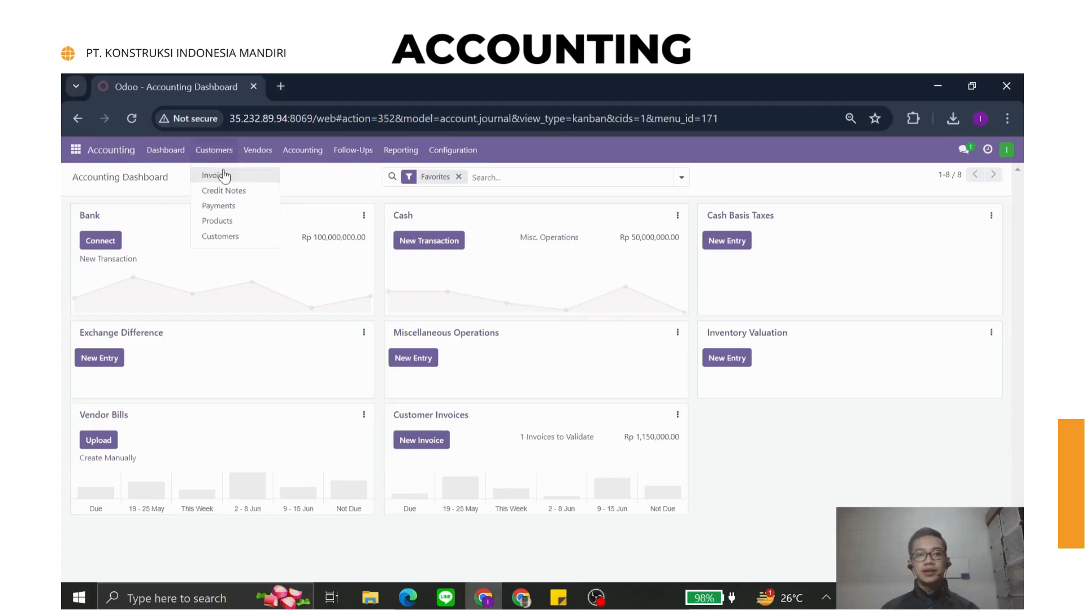
left_click(224, 175)
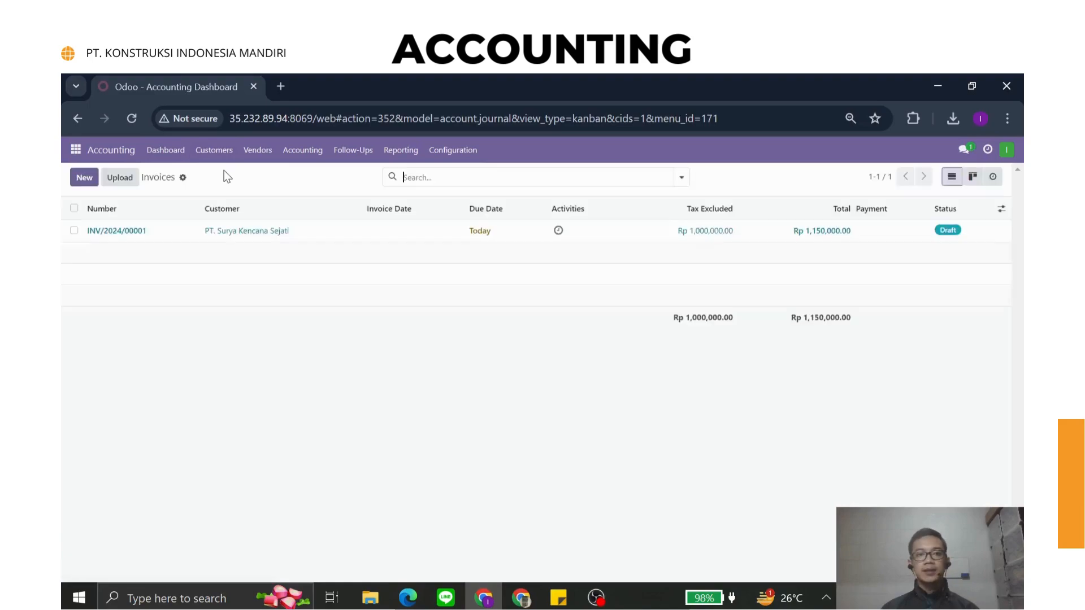
left_click(347, 242)
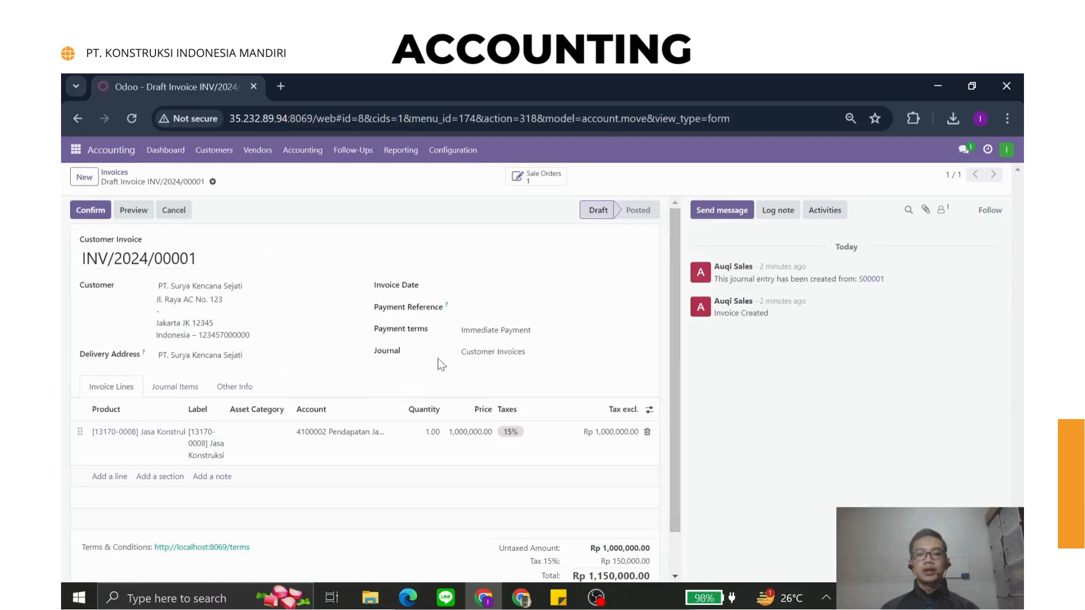
left_click(510, 293)
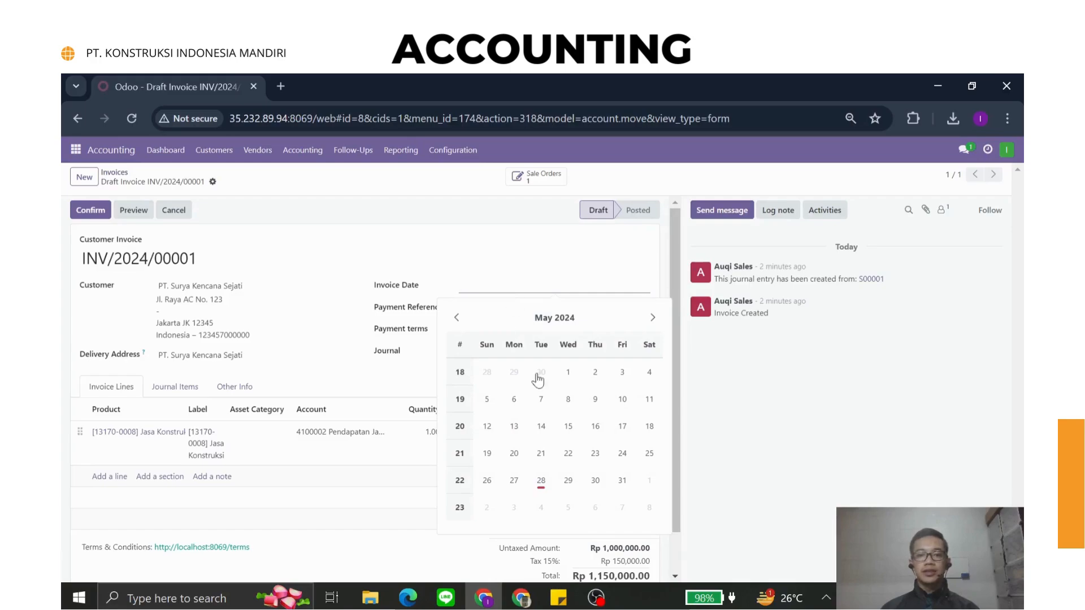
left_click(539, 480)
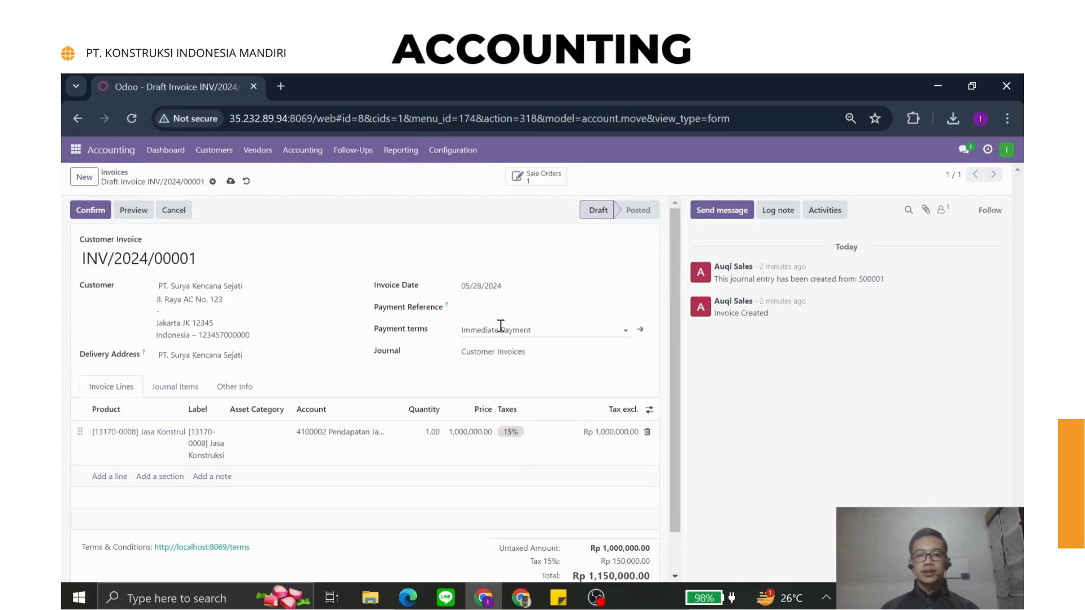
left_click(231, 181)
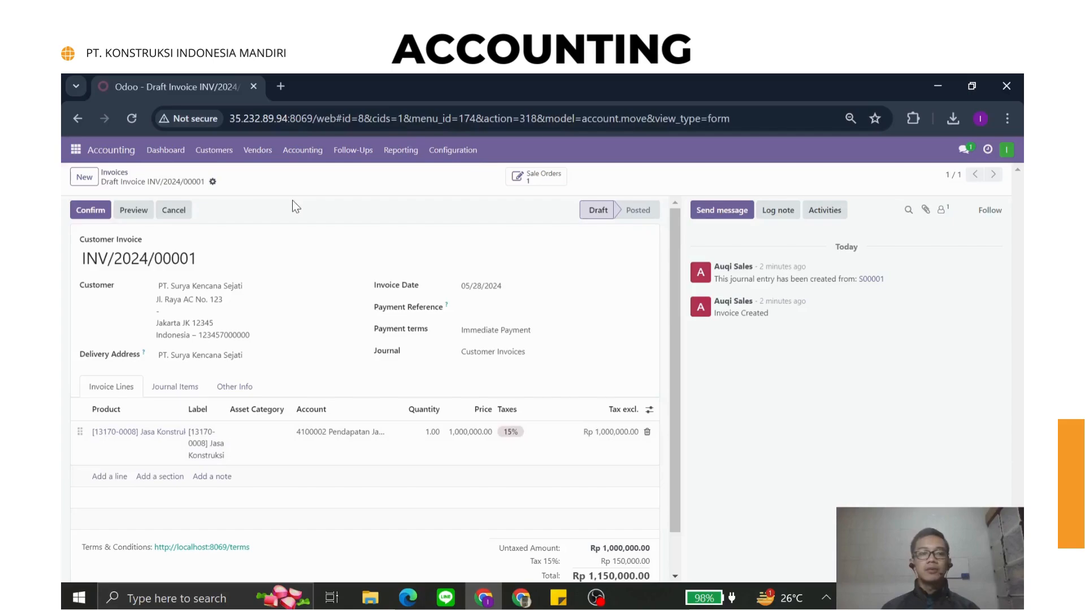
- Confirm the customer invoice and register its full payment of Rp 1,150,000.00 through the Bank journal, dated 05/28/2024
left_click(92, 221)
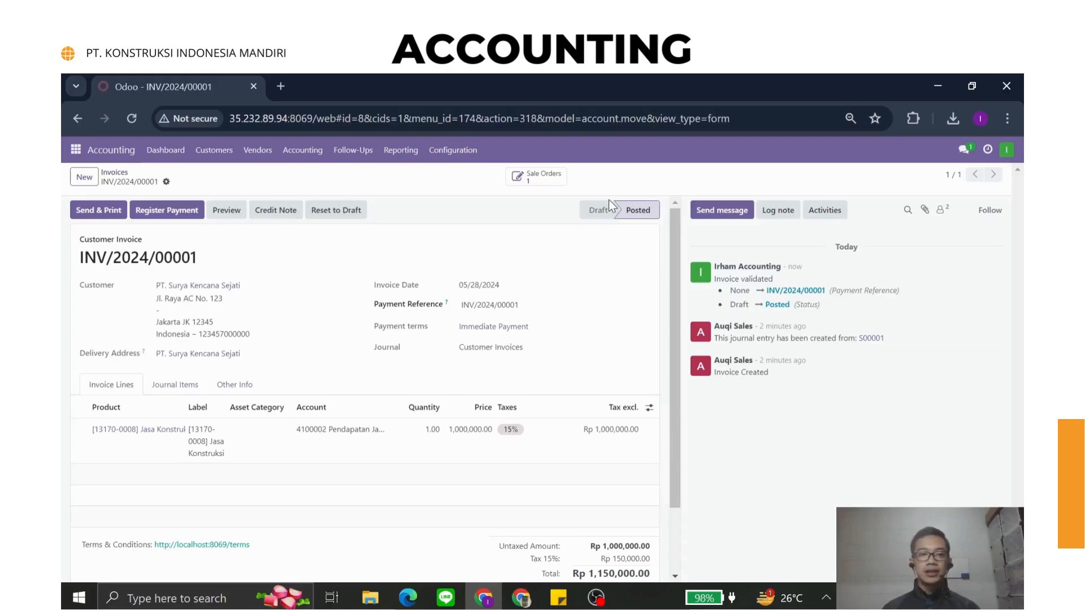
left_click(180, 214)
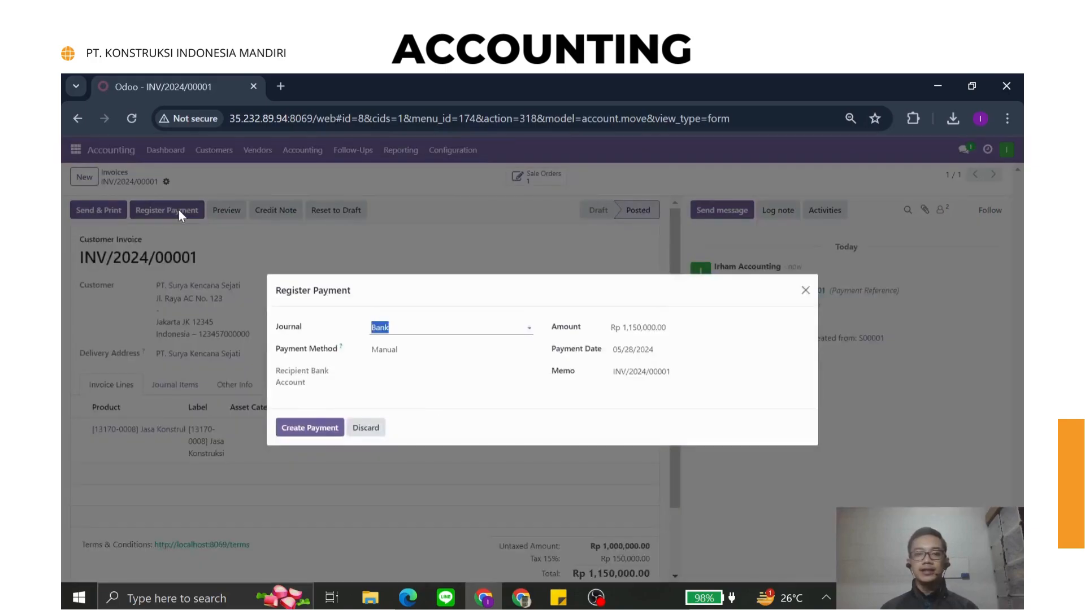
left_click(433, 296)
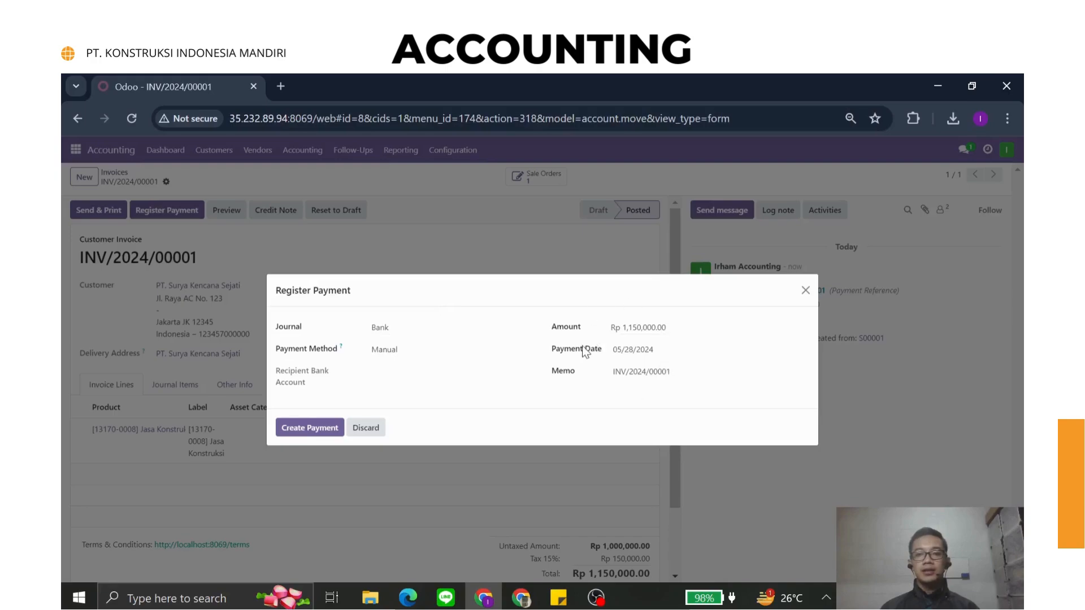
left_click(314, 430)
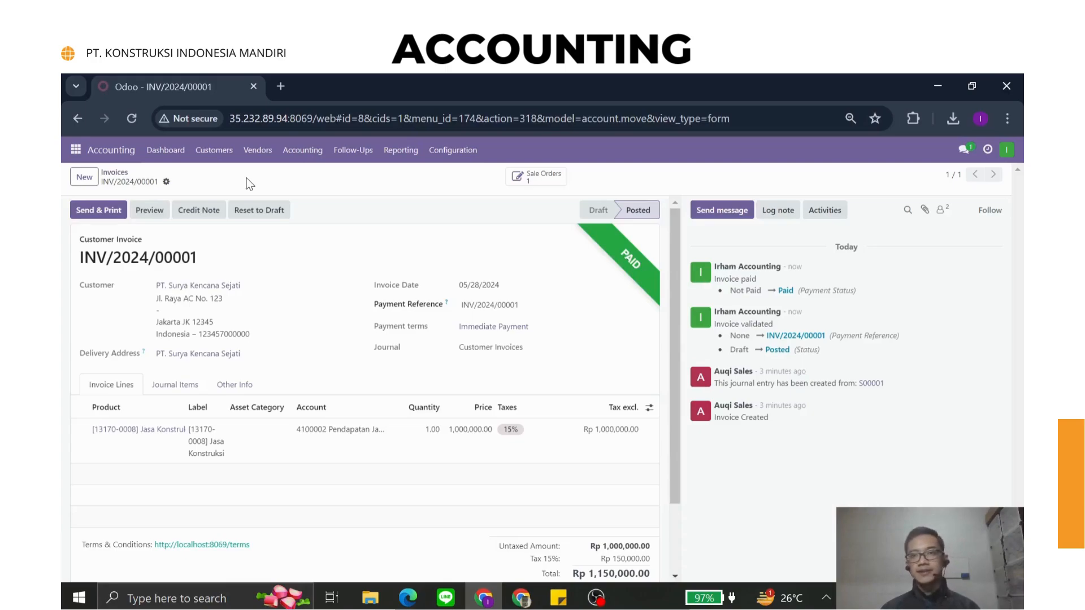
- Open the posted journal entries and review the entries for the invoice and its payment
left_click(303, 151)
left_click(309, 193)
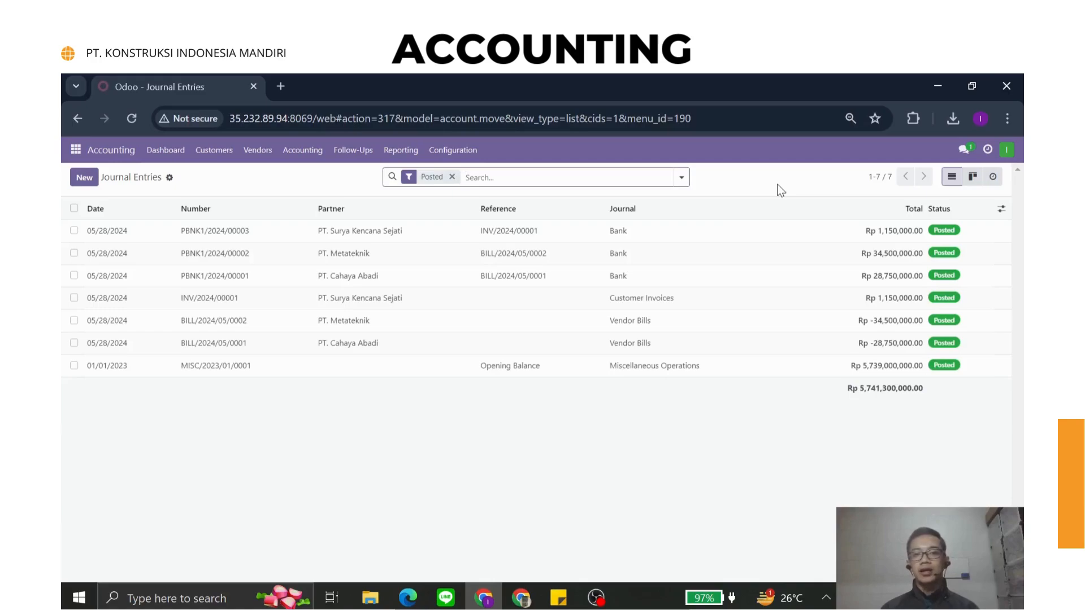
- Set up a Profit and Loss report of all posted entries, excluding the Exchange Difference and Cash Basis Taxes journals
left_click(387, 153)
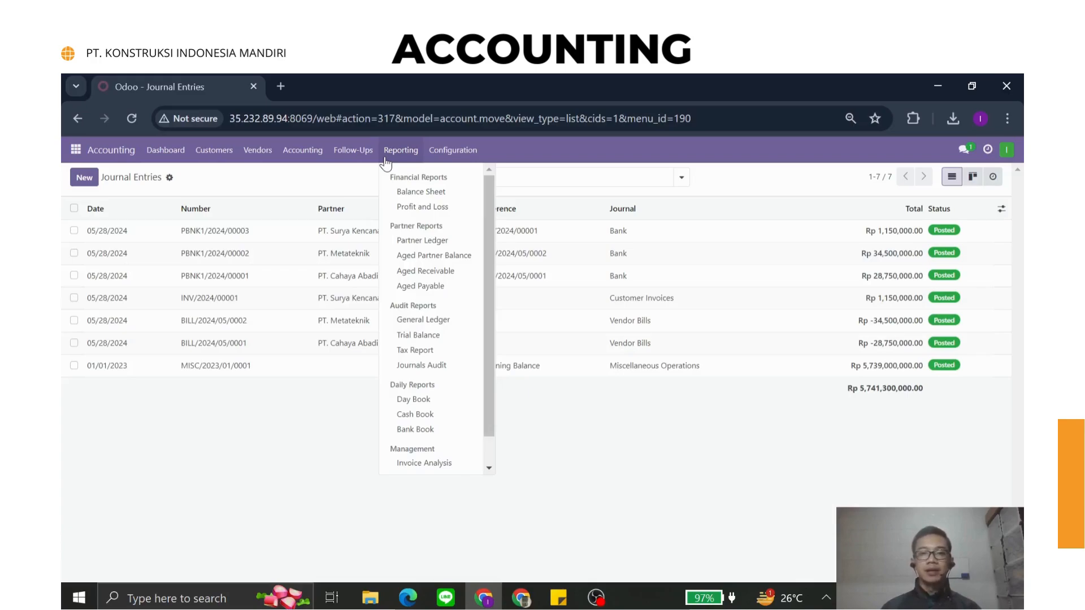
left_click(435, 211)
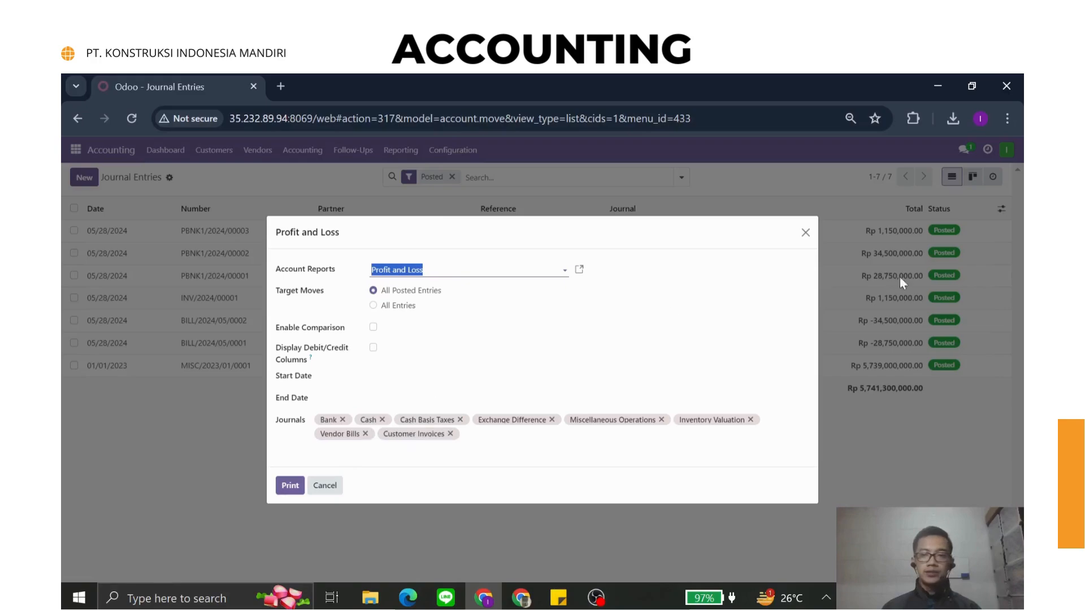
left_click(553, 420)
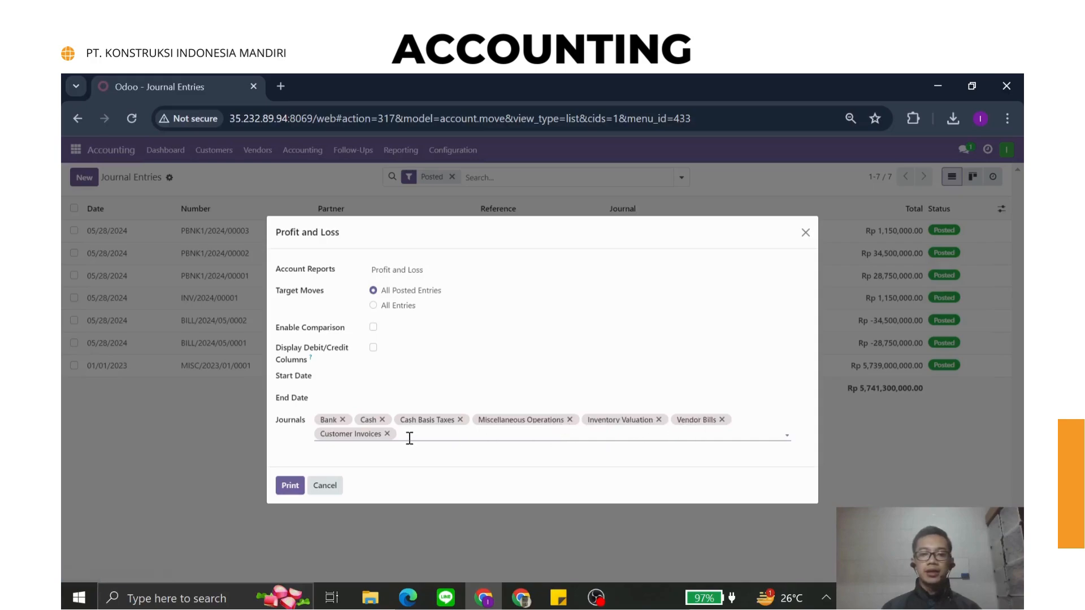
left_click(460, 419)
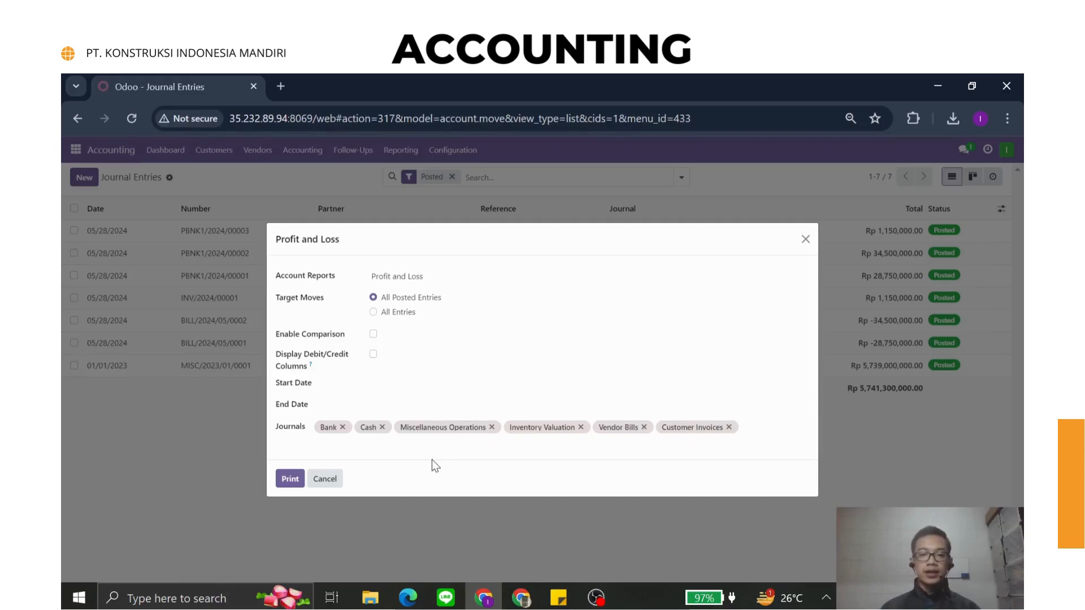
- Print the Profit and Loss report, keep the downloaded Financial Report (1).pdf and open it
left_click(291, 476)
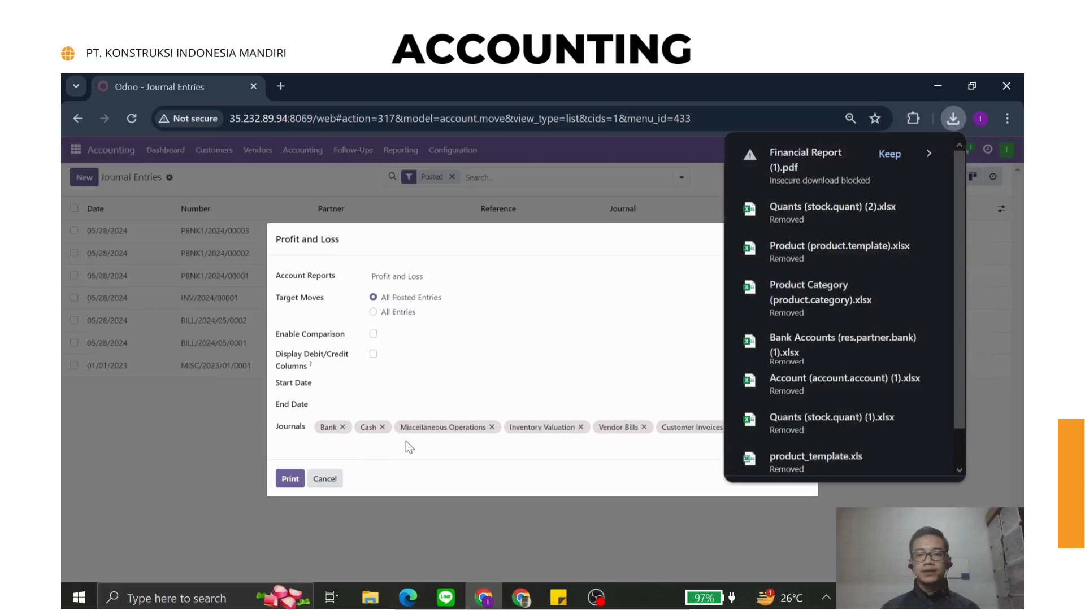
left_click(889, 155)
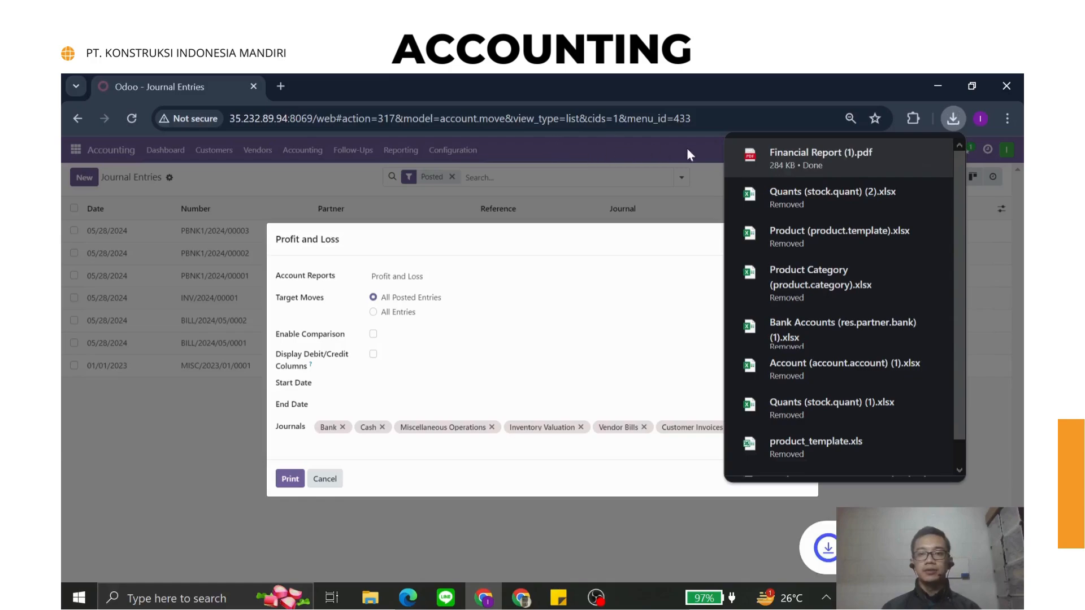
left_click(829, 155)
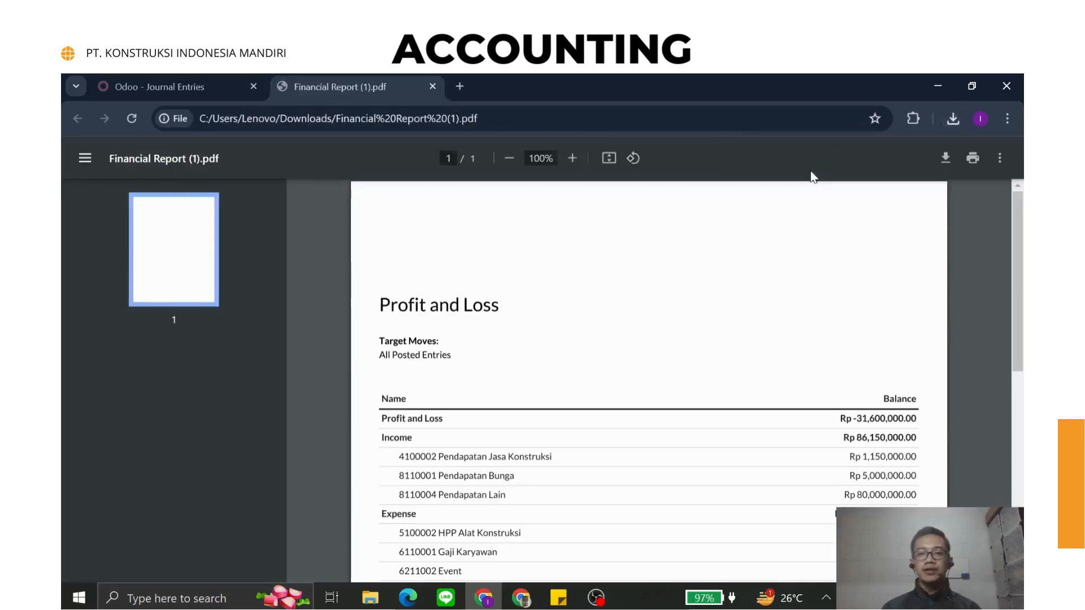
- Review the income and expense lines in the Profit and Loss PDF, and return to Odoo to dismiss the report setup
scroll(737, 317, "down", 3)
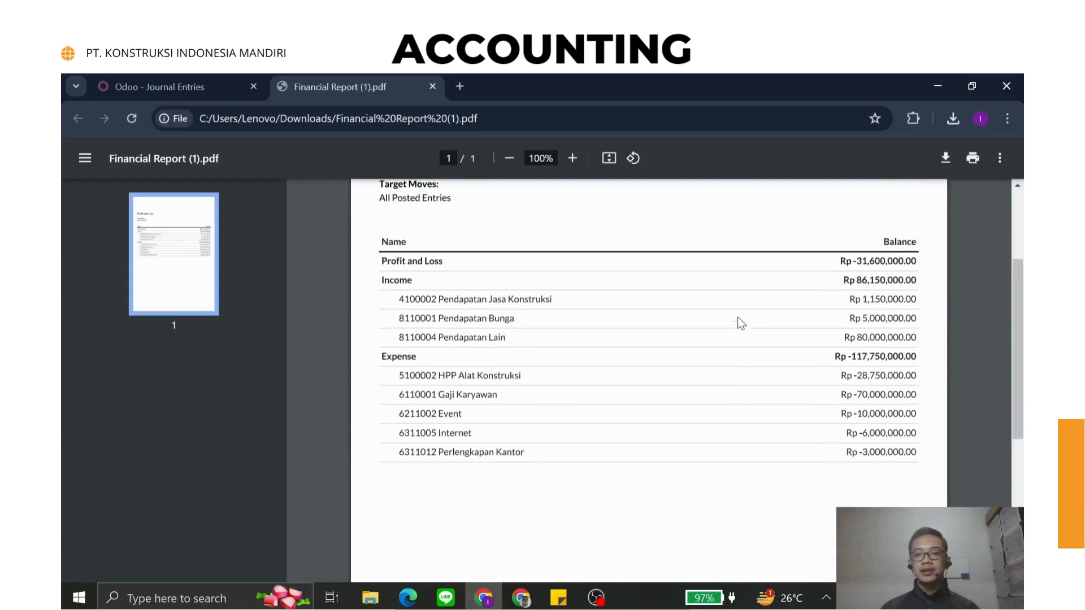
scroll(738, 317, "up", 2)
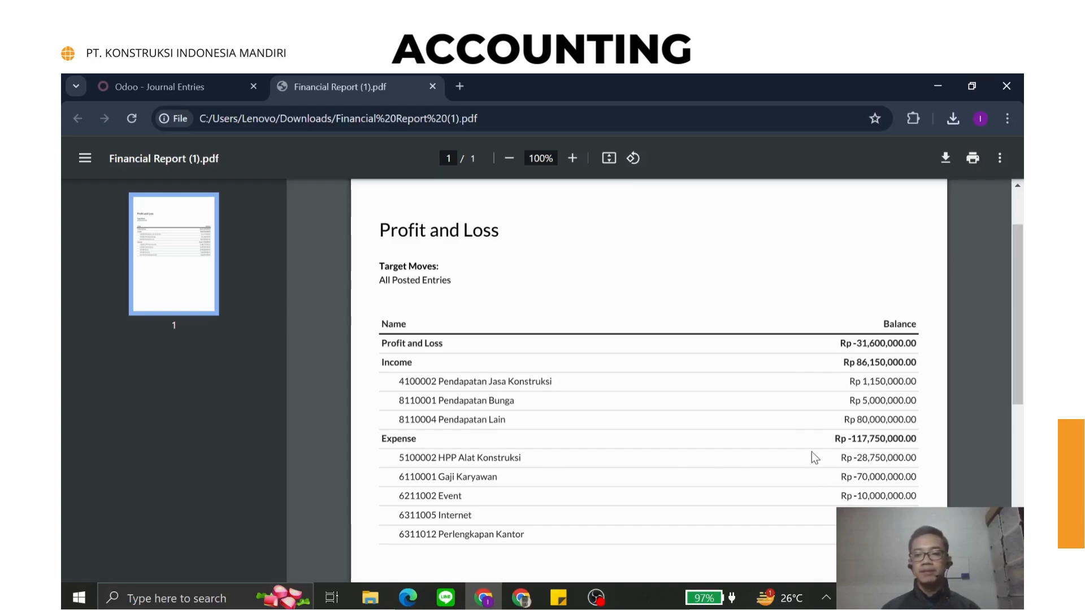
left_click(155, 96)
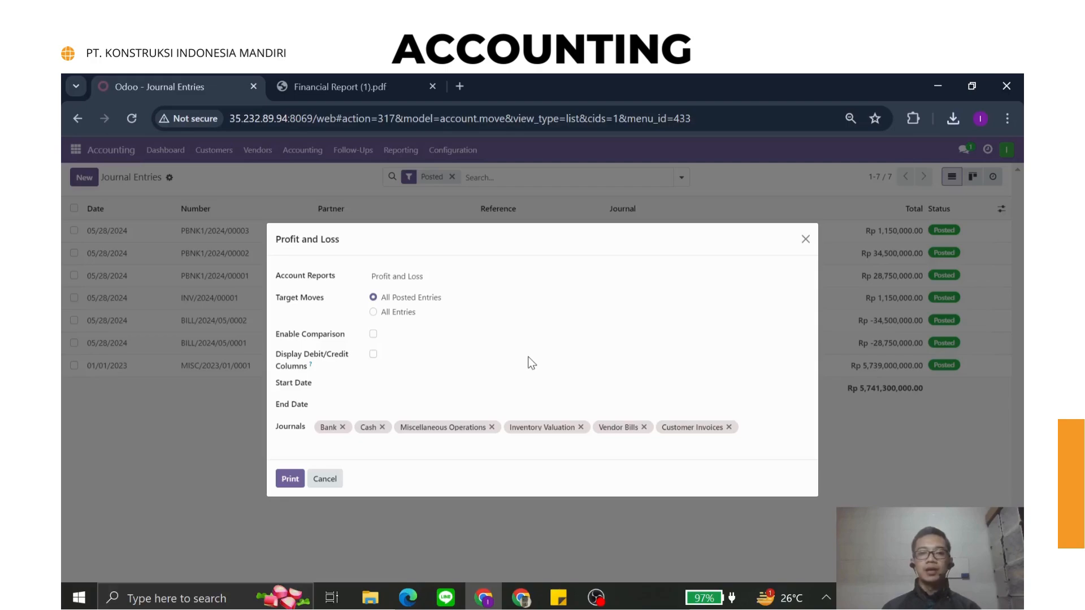
left_click(325, 479)
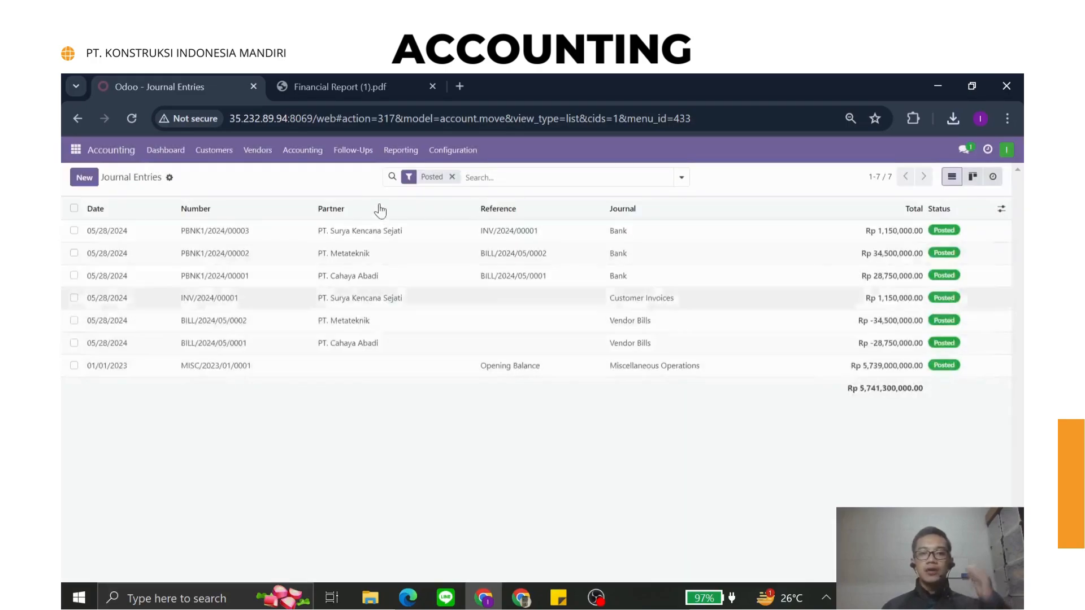
left_click(394, 152)
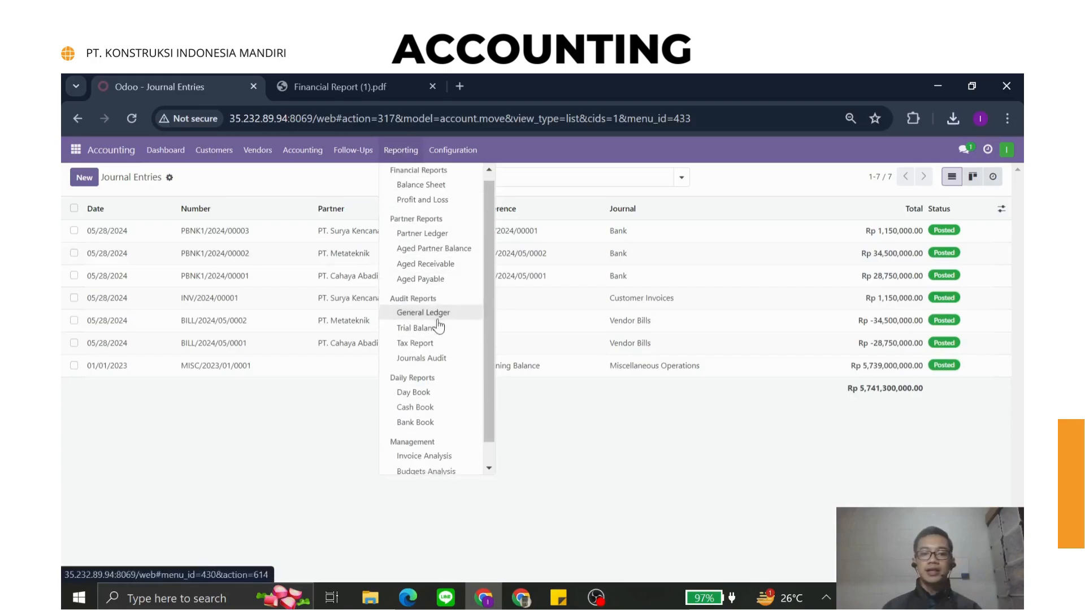
scroll(421, 328, "down", 1)
scroll(441, 403, "up", 1)
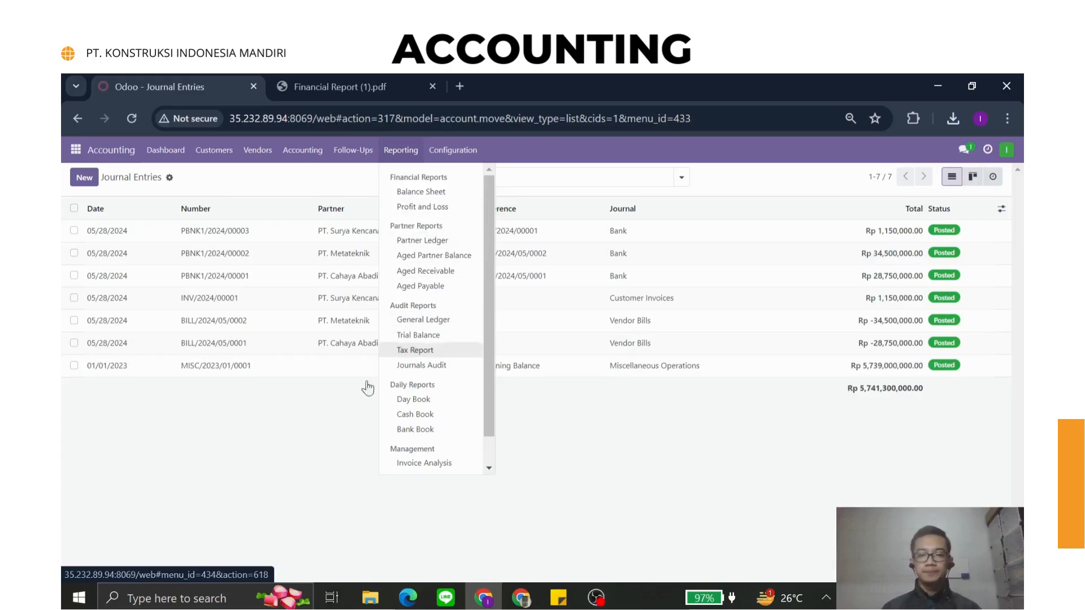
left_click(328, 457)
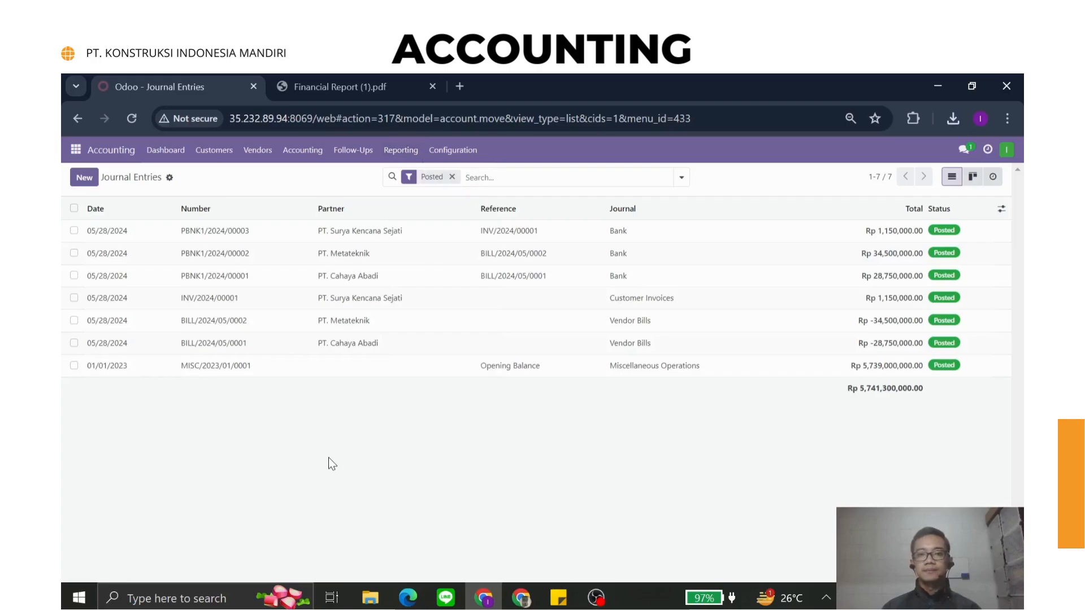